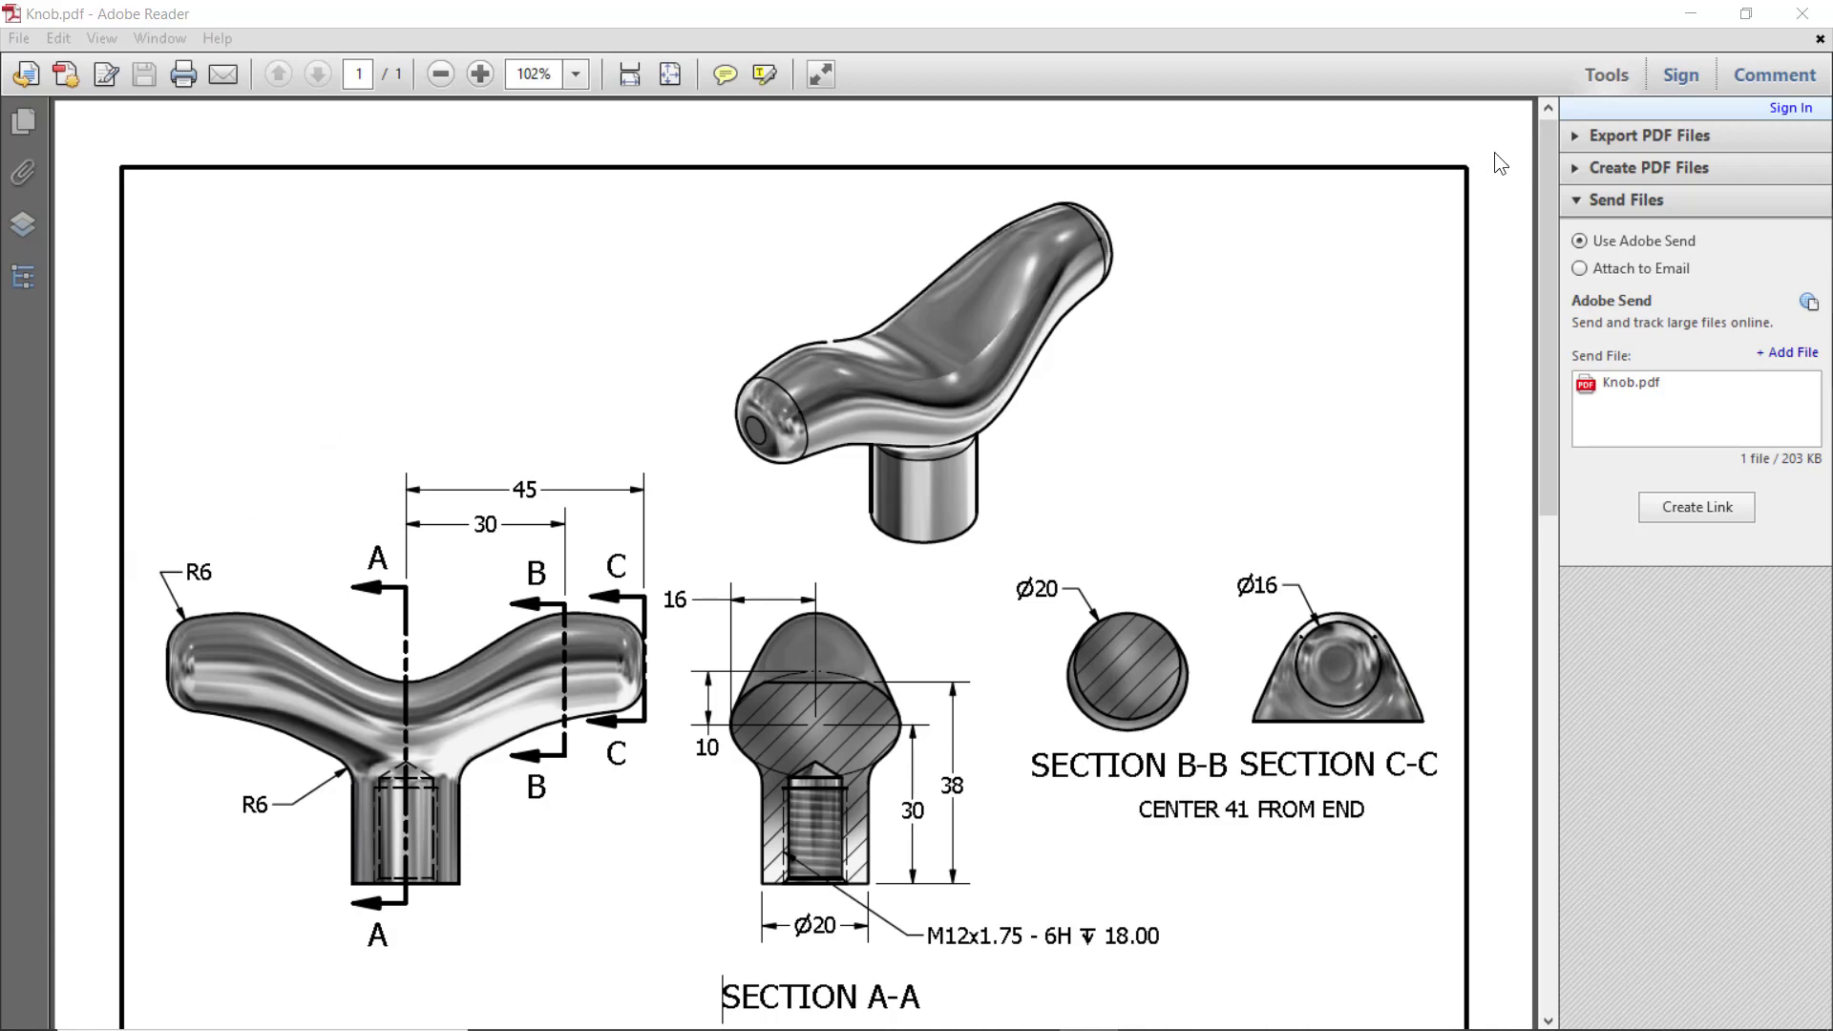
Step: Switch from the Knob.pdf drawing to Inventor and start a sketch on the YZ plane, seen from the right
left_click(1745, 15)
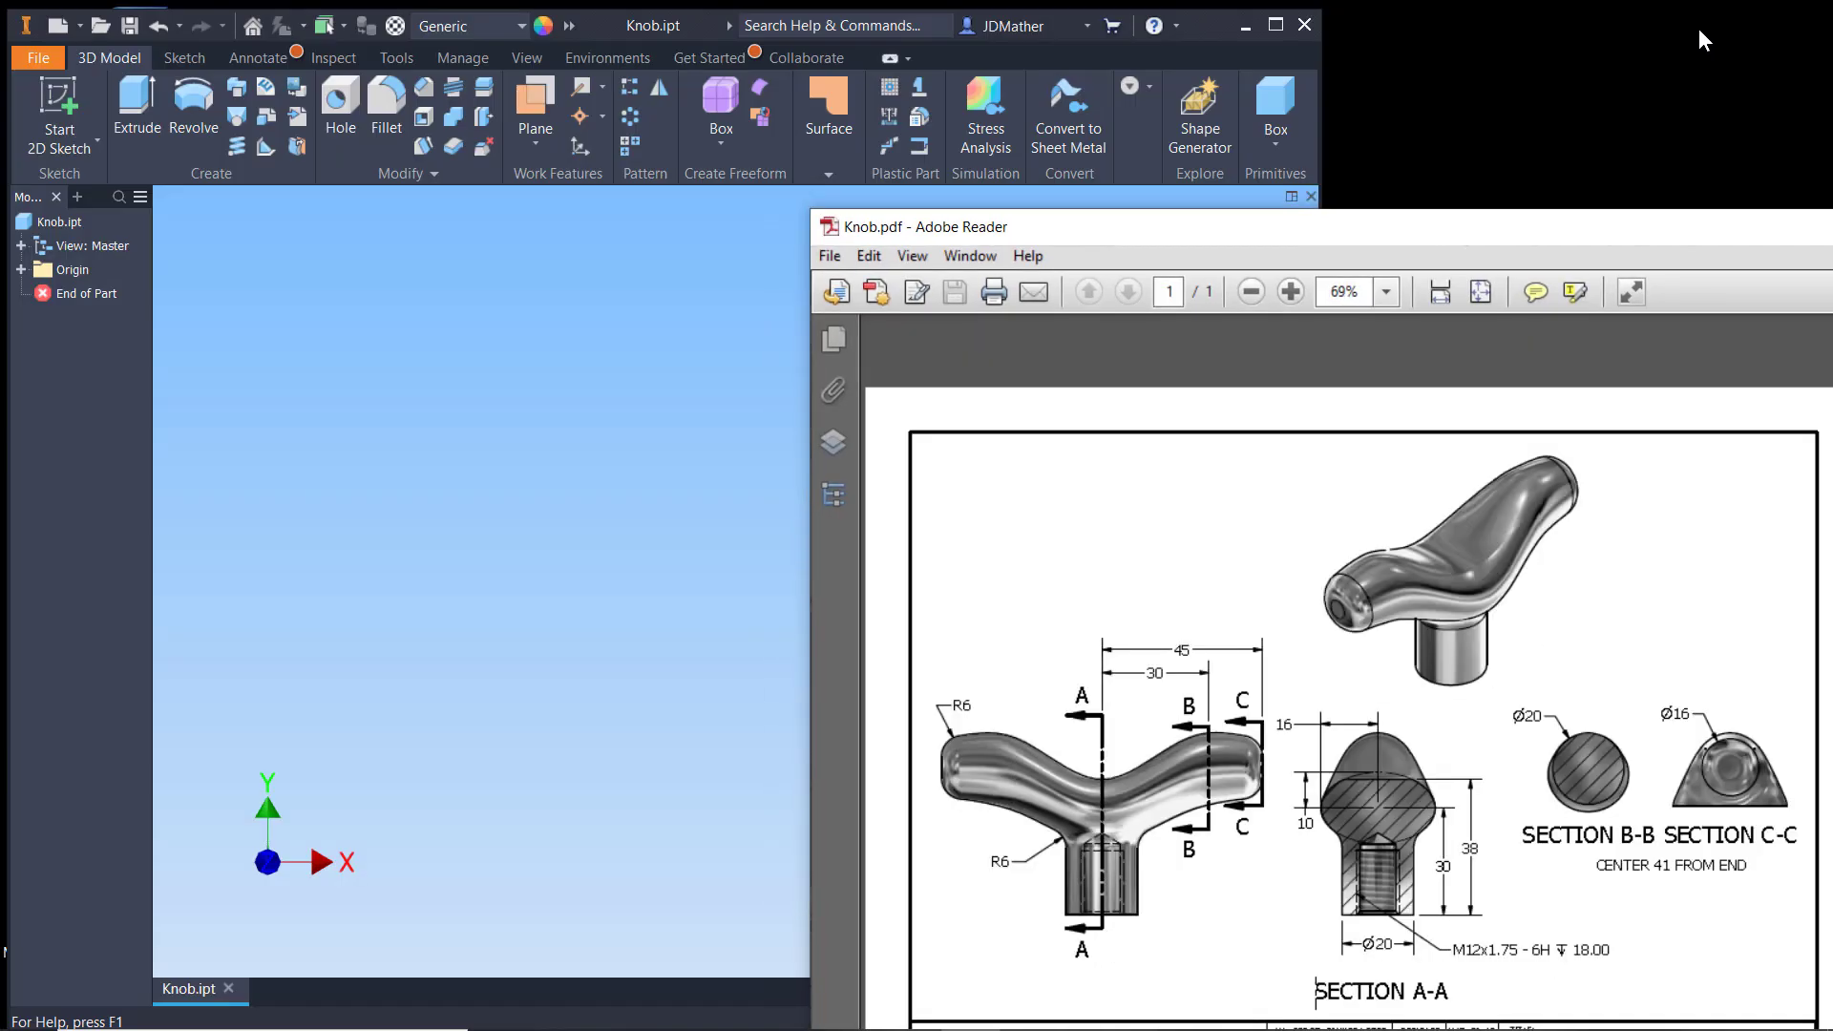
left_click(503, 460)
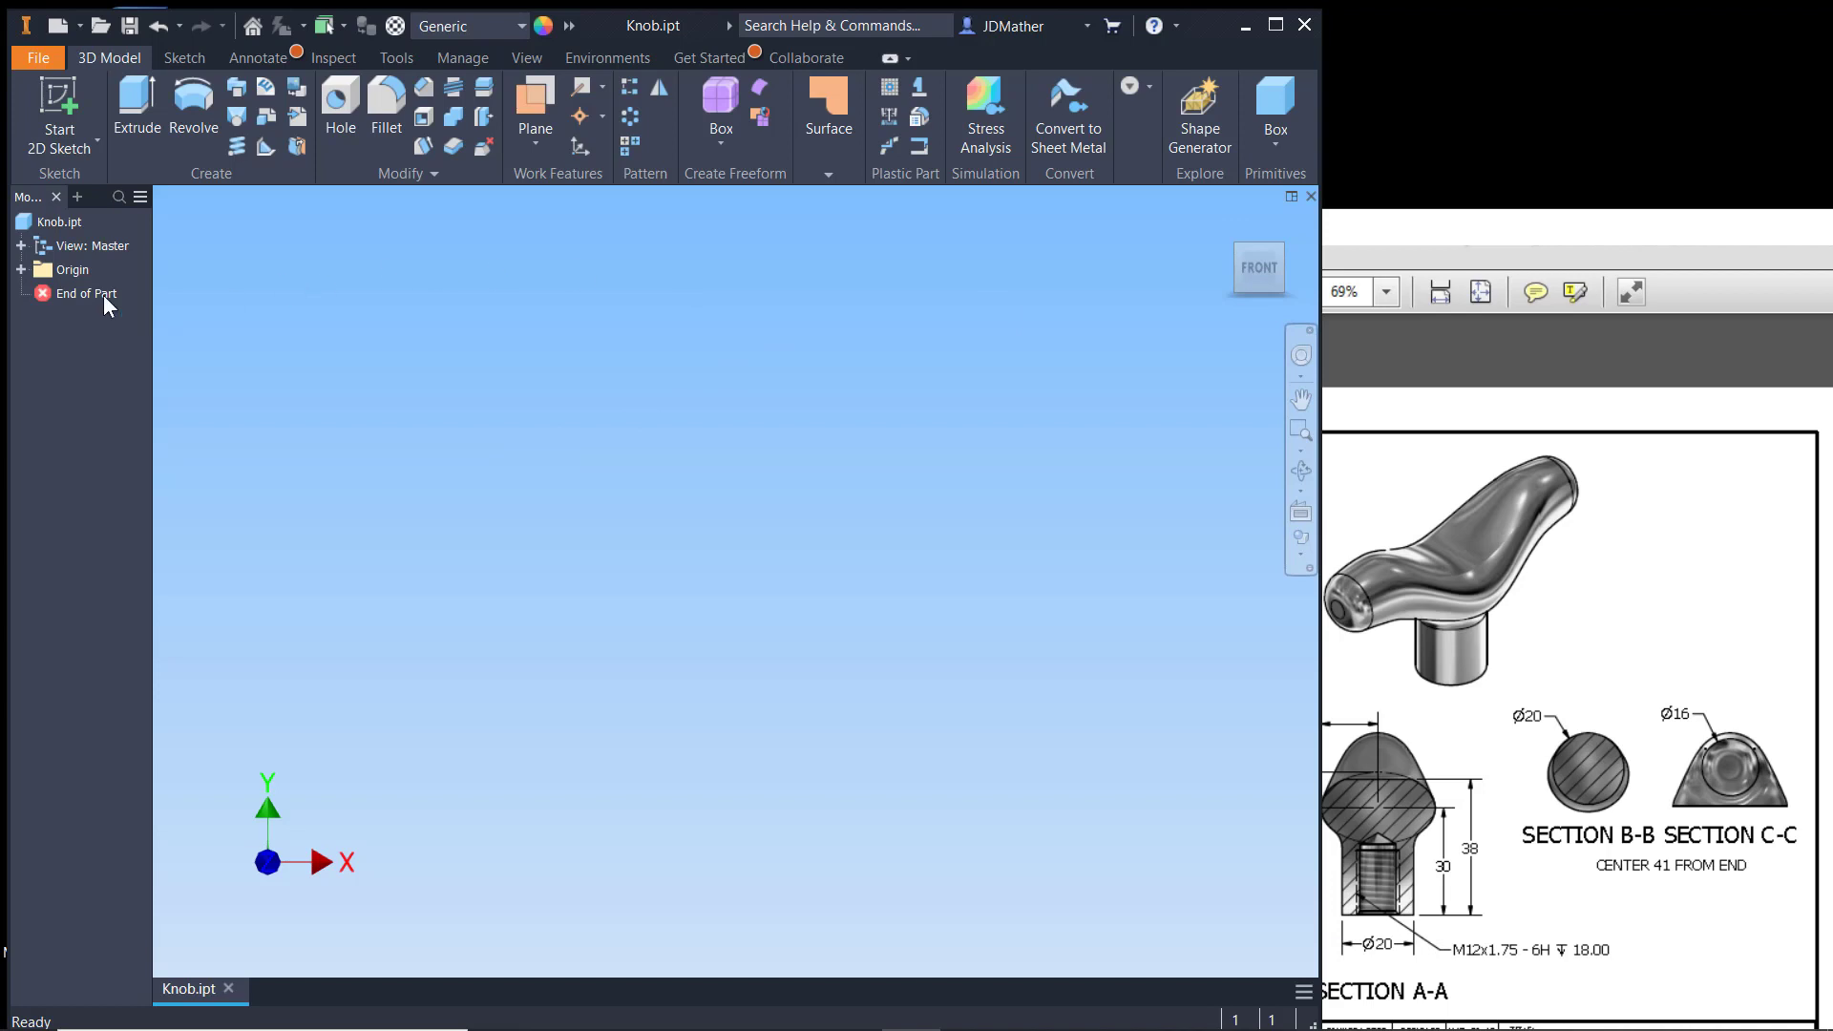
left_click(23, 271)
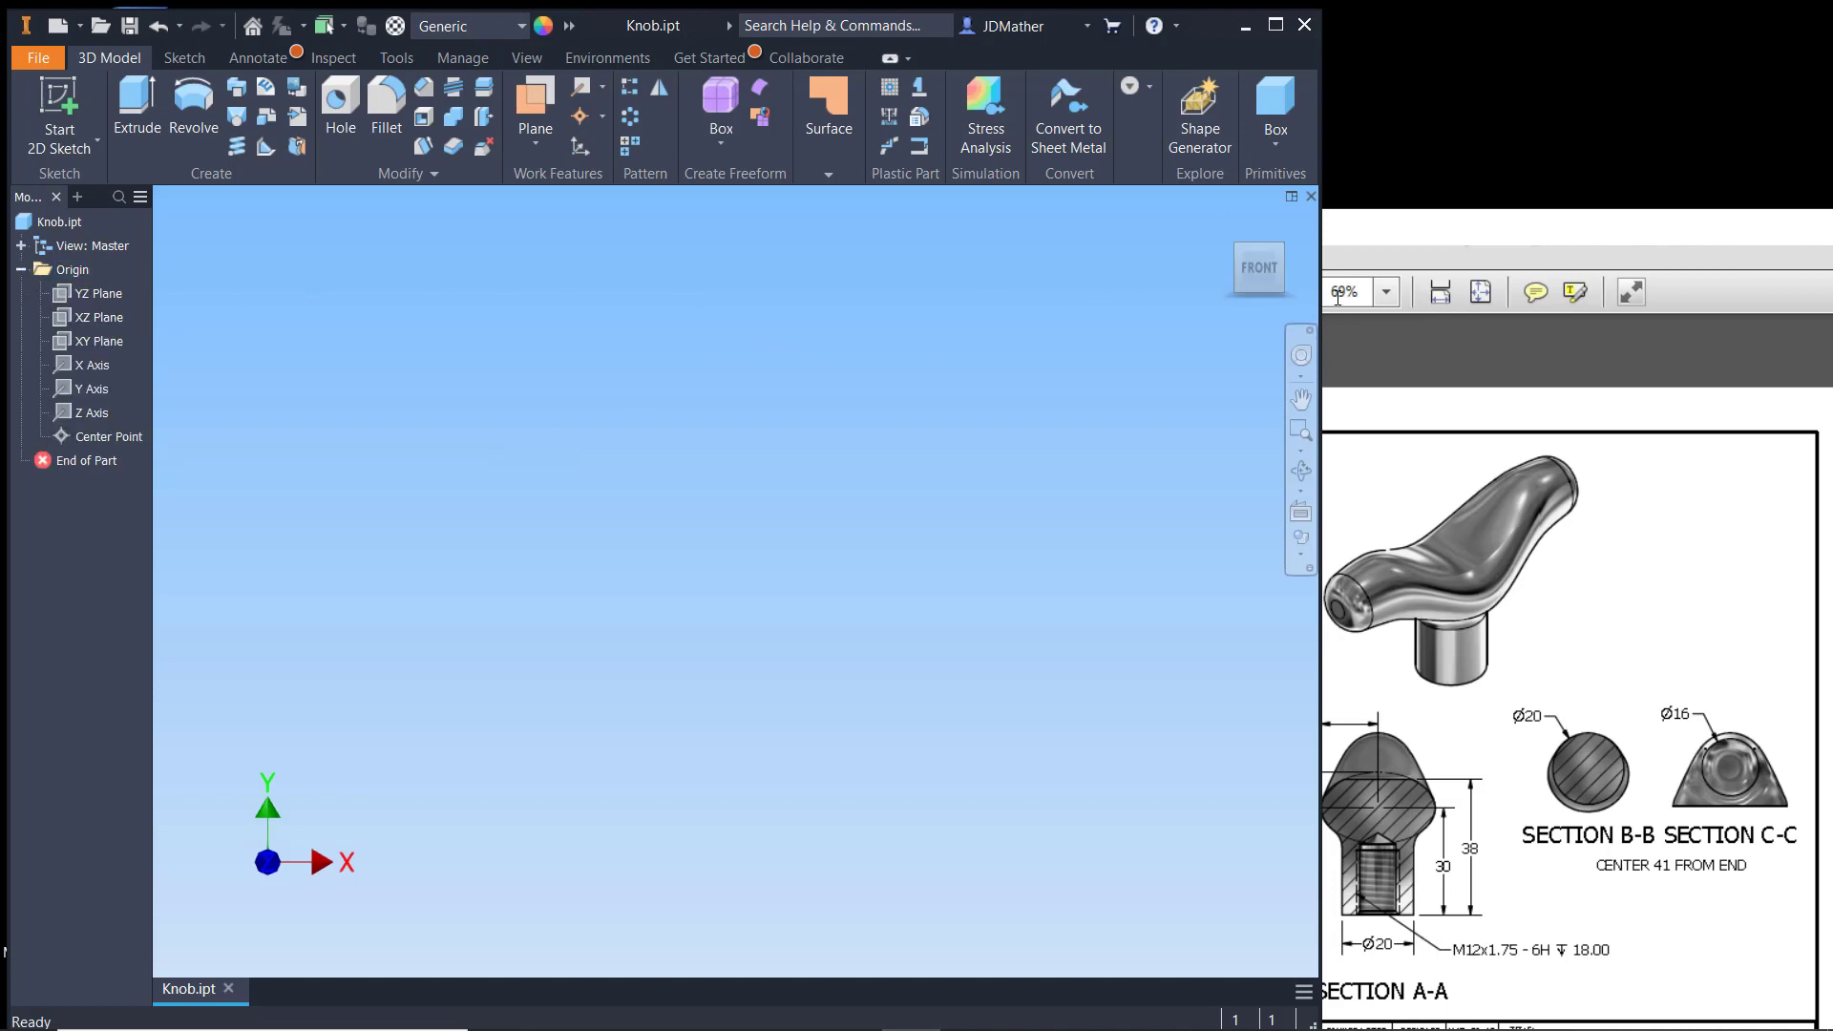
left_click(1291, 271)
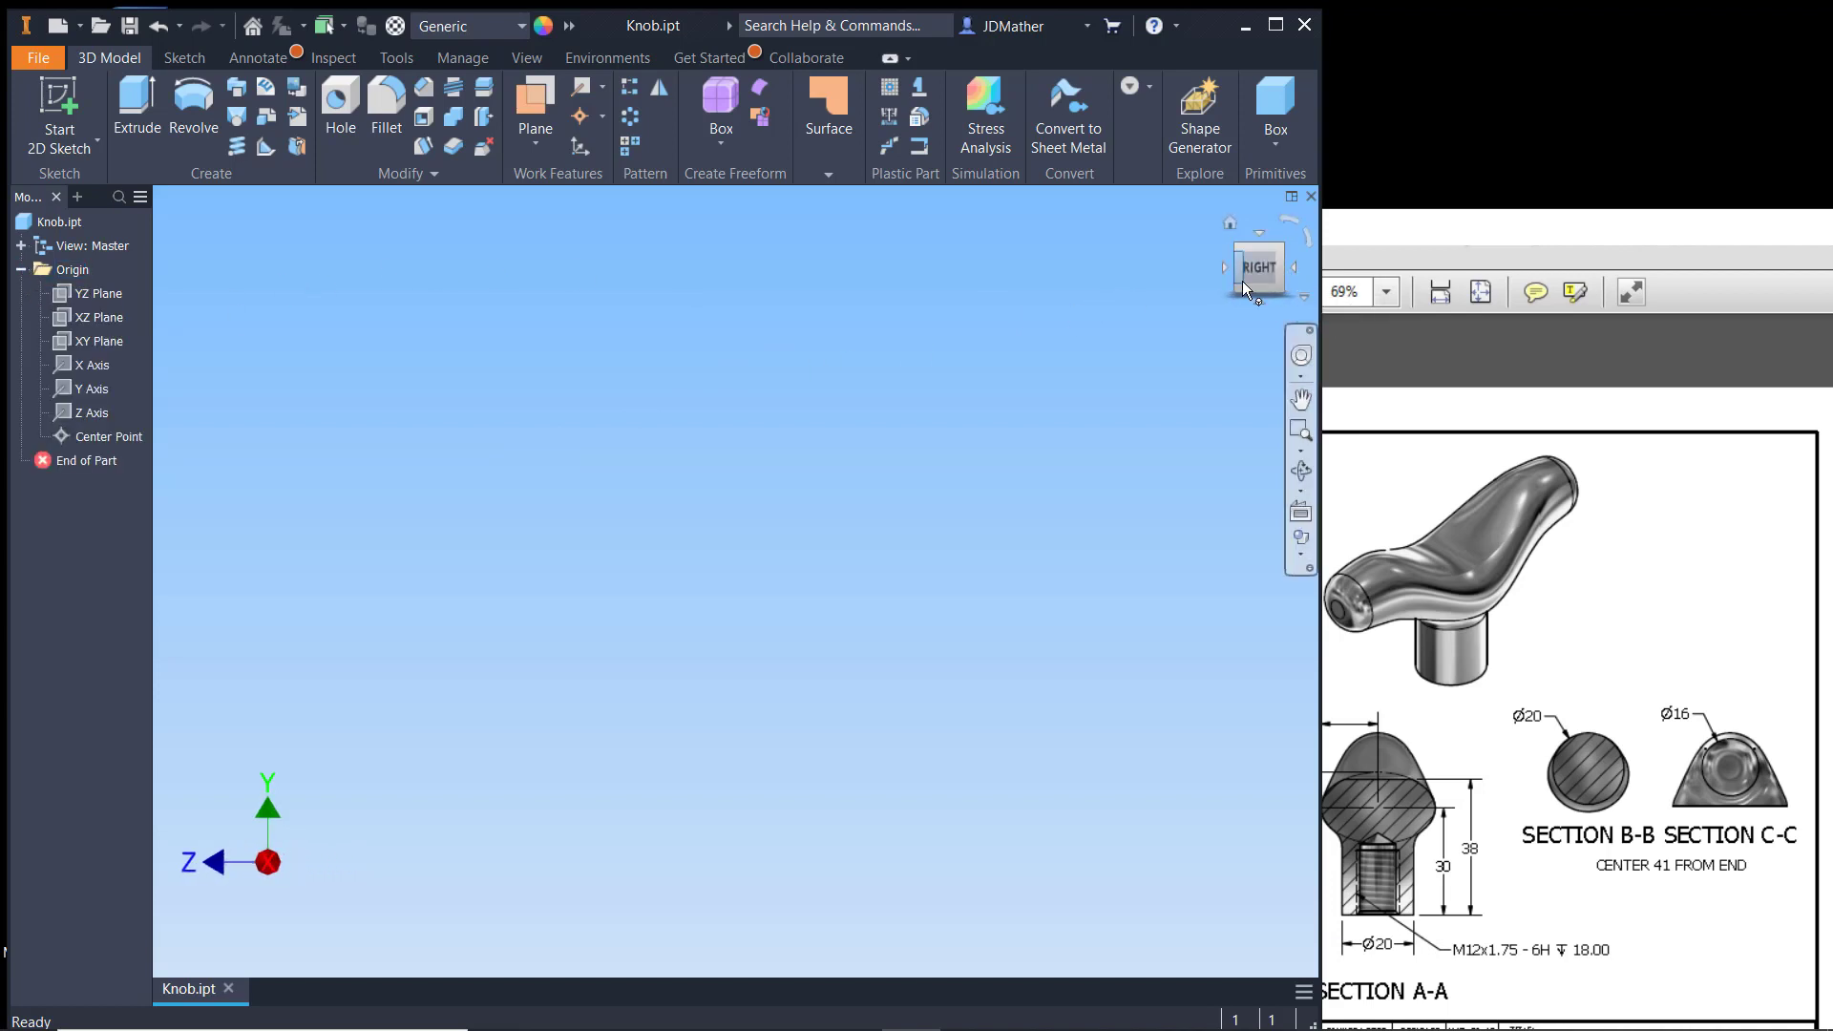
right_click(101, 292)
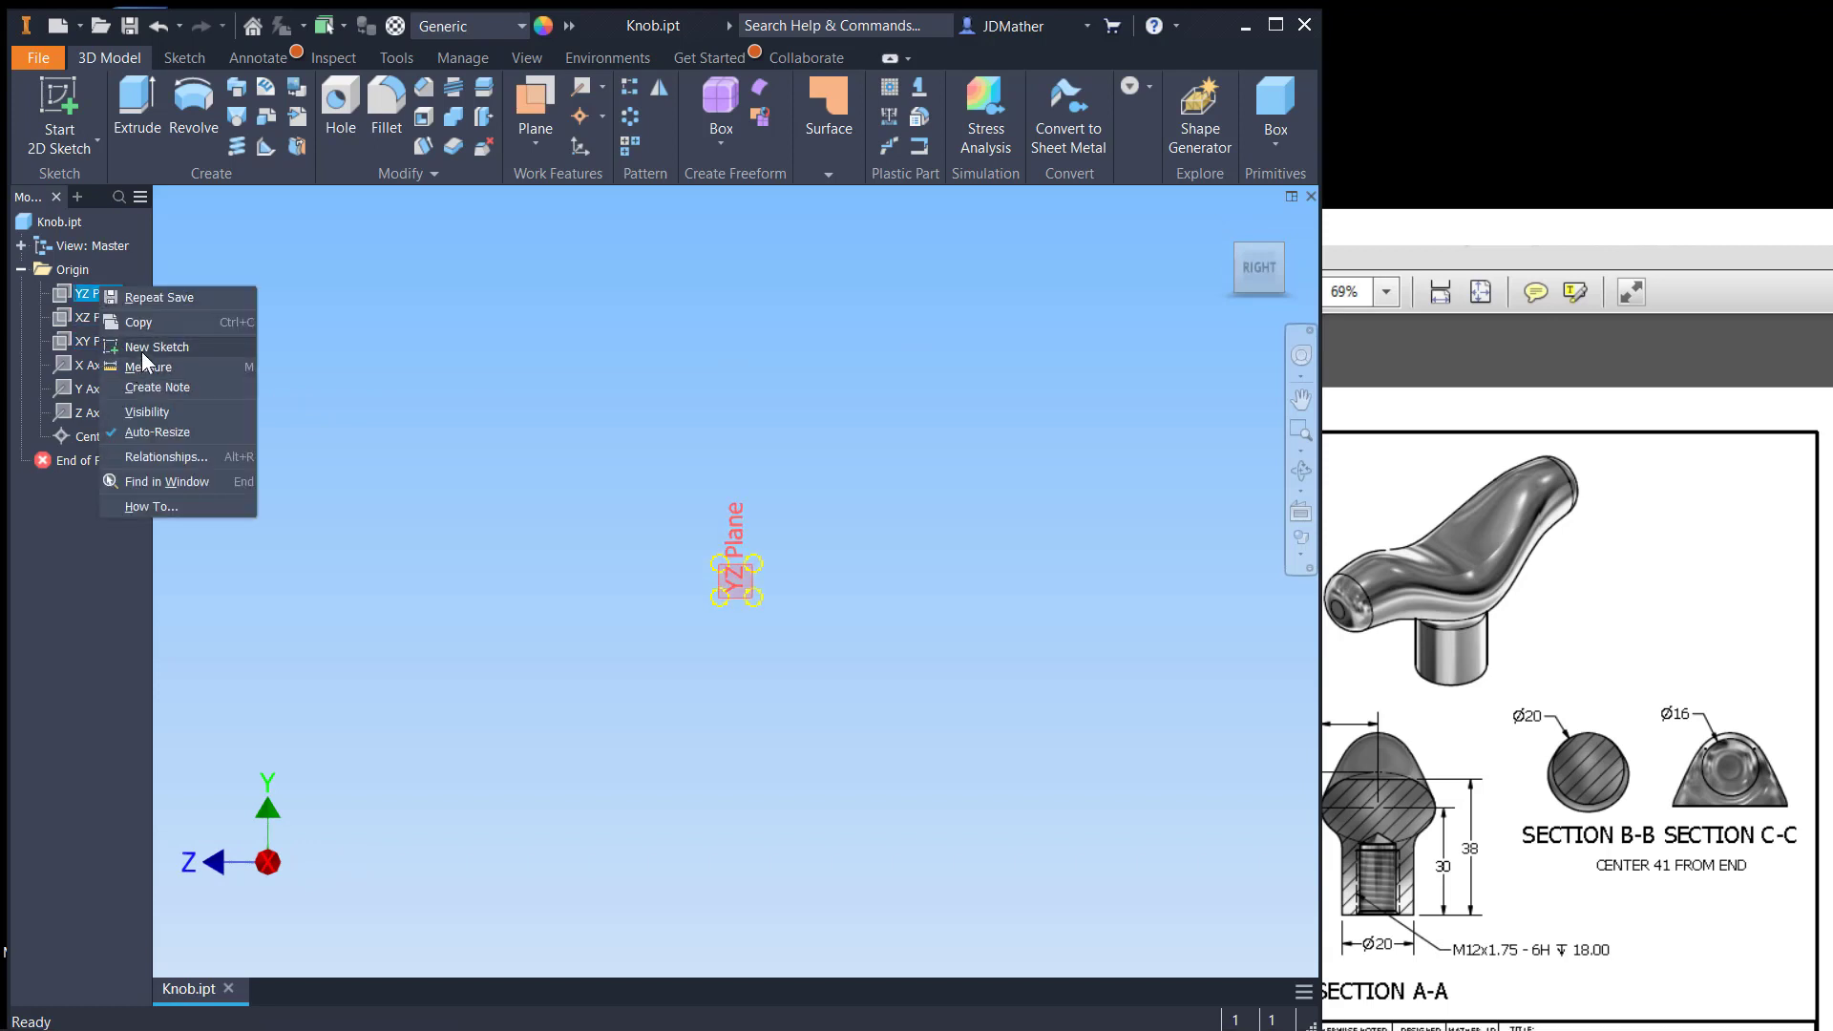
key("Escape")
key("s")
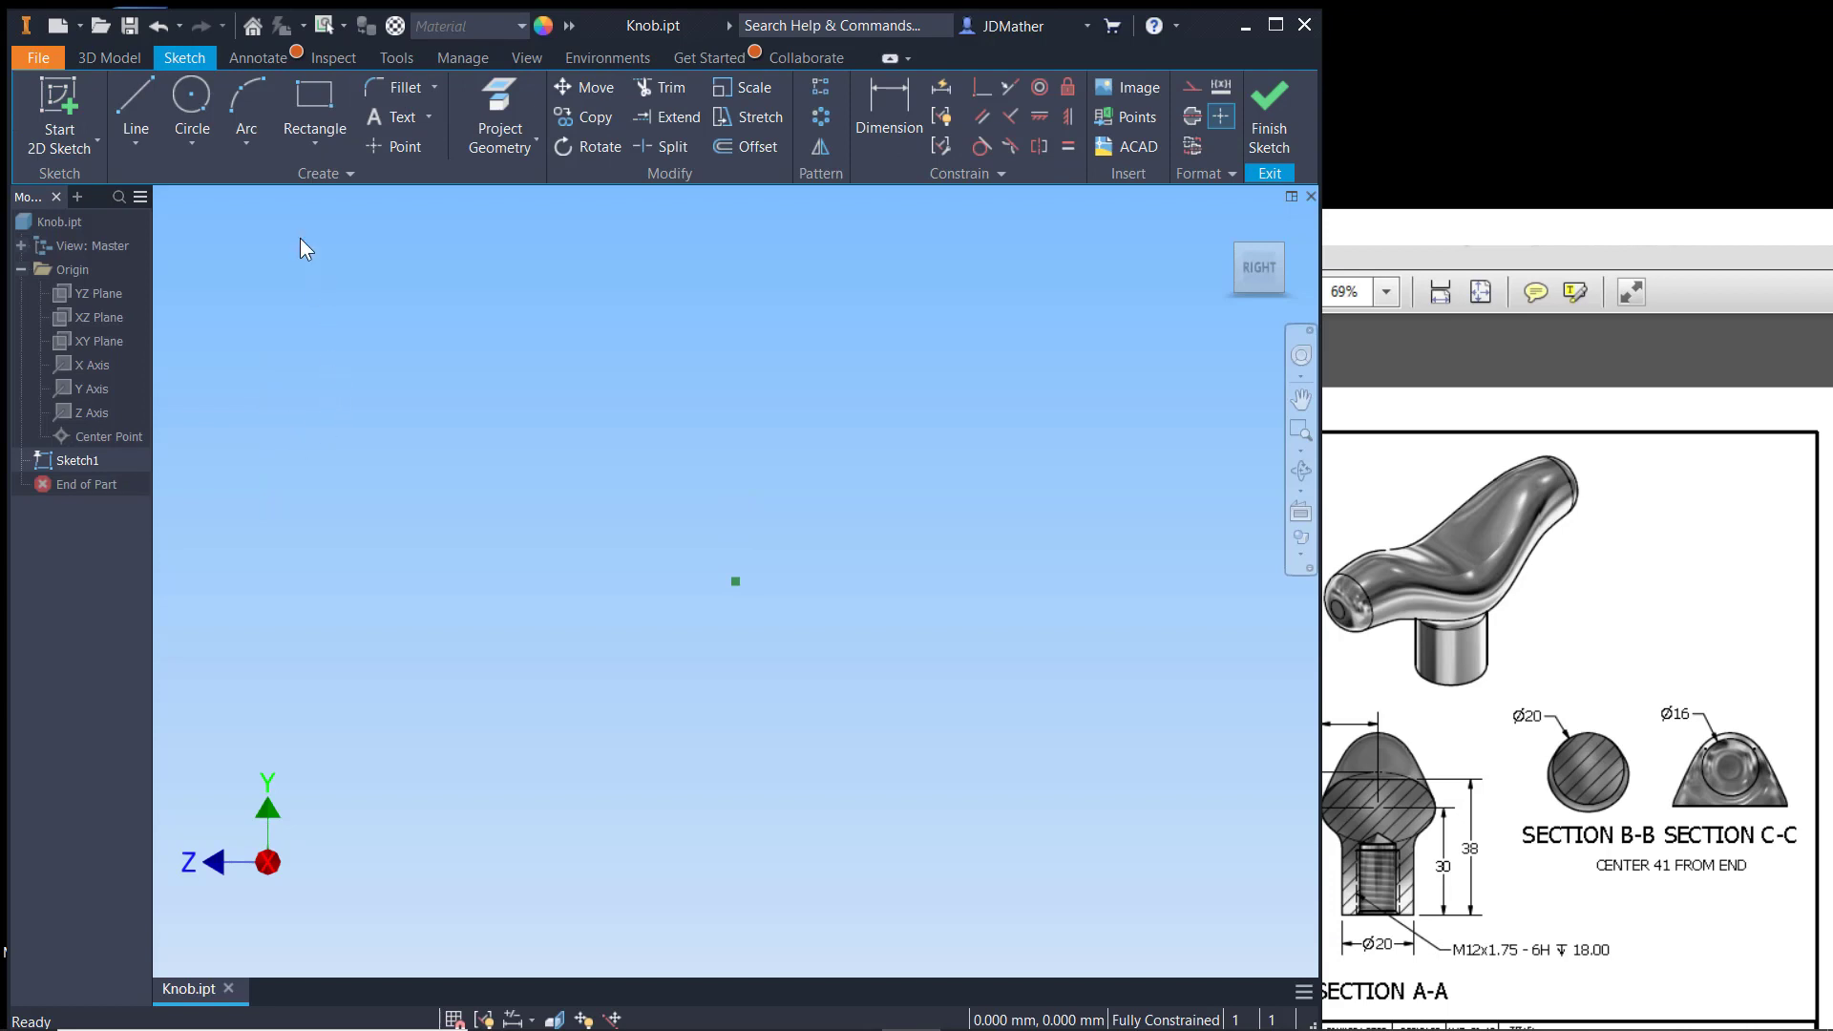
Step: Sketch a free vertical line beside the origin
left_click(135, 97)
left_click(660, 498)
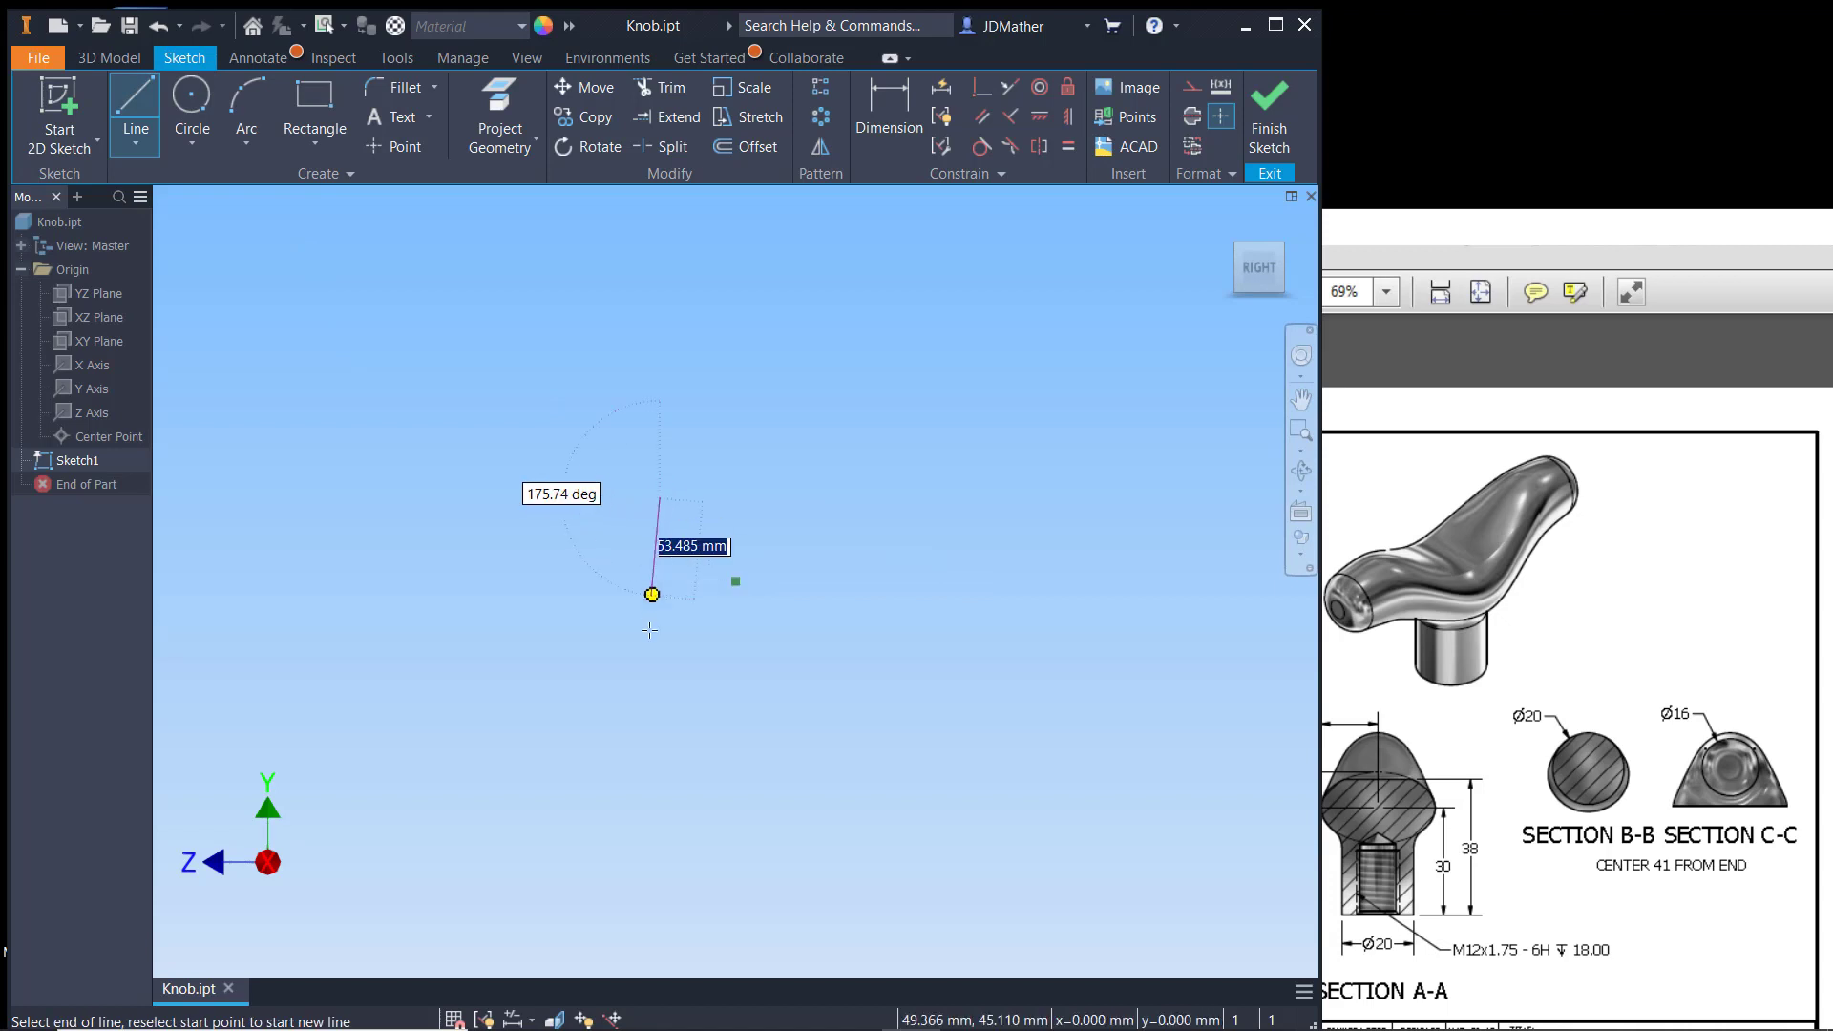
left_click(659, 698)
right_click(659, 698)
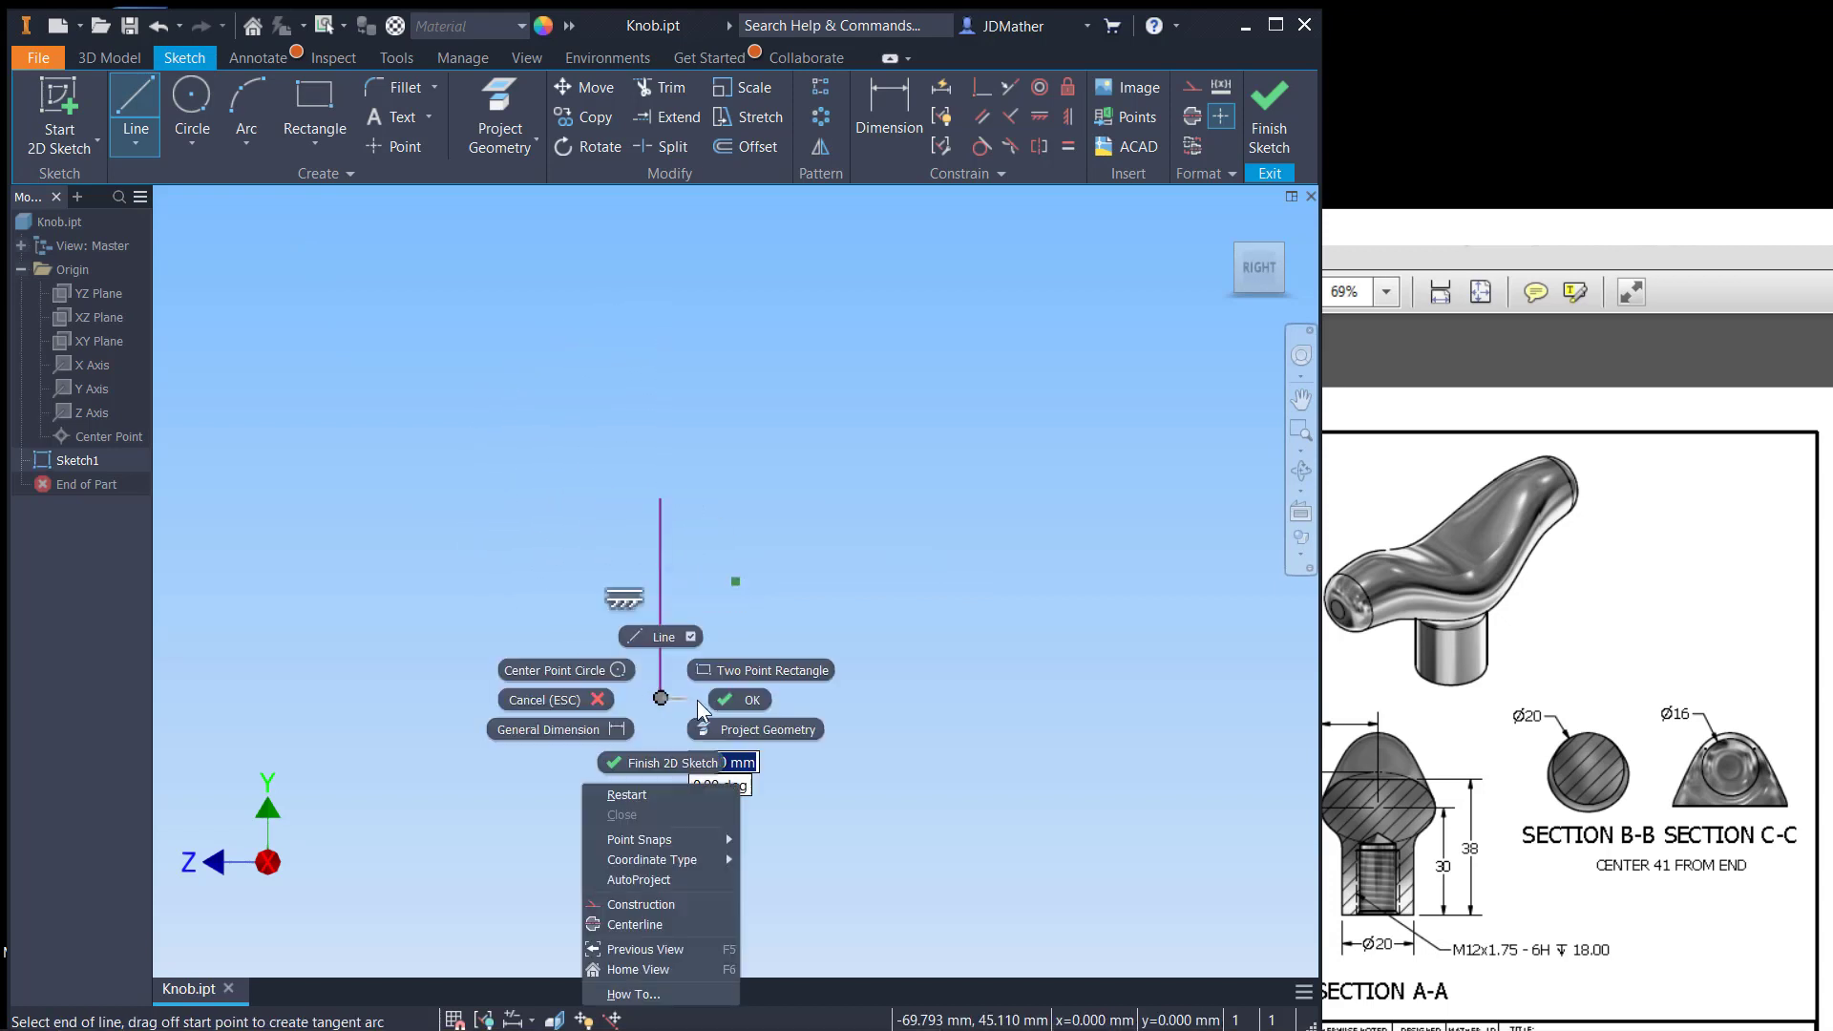
left_click(709, 702)
Step: Sketch a separate horizontal line below the origin, clear of the vertical line
left_click(136, 97)
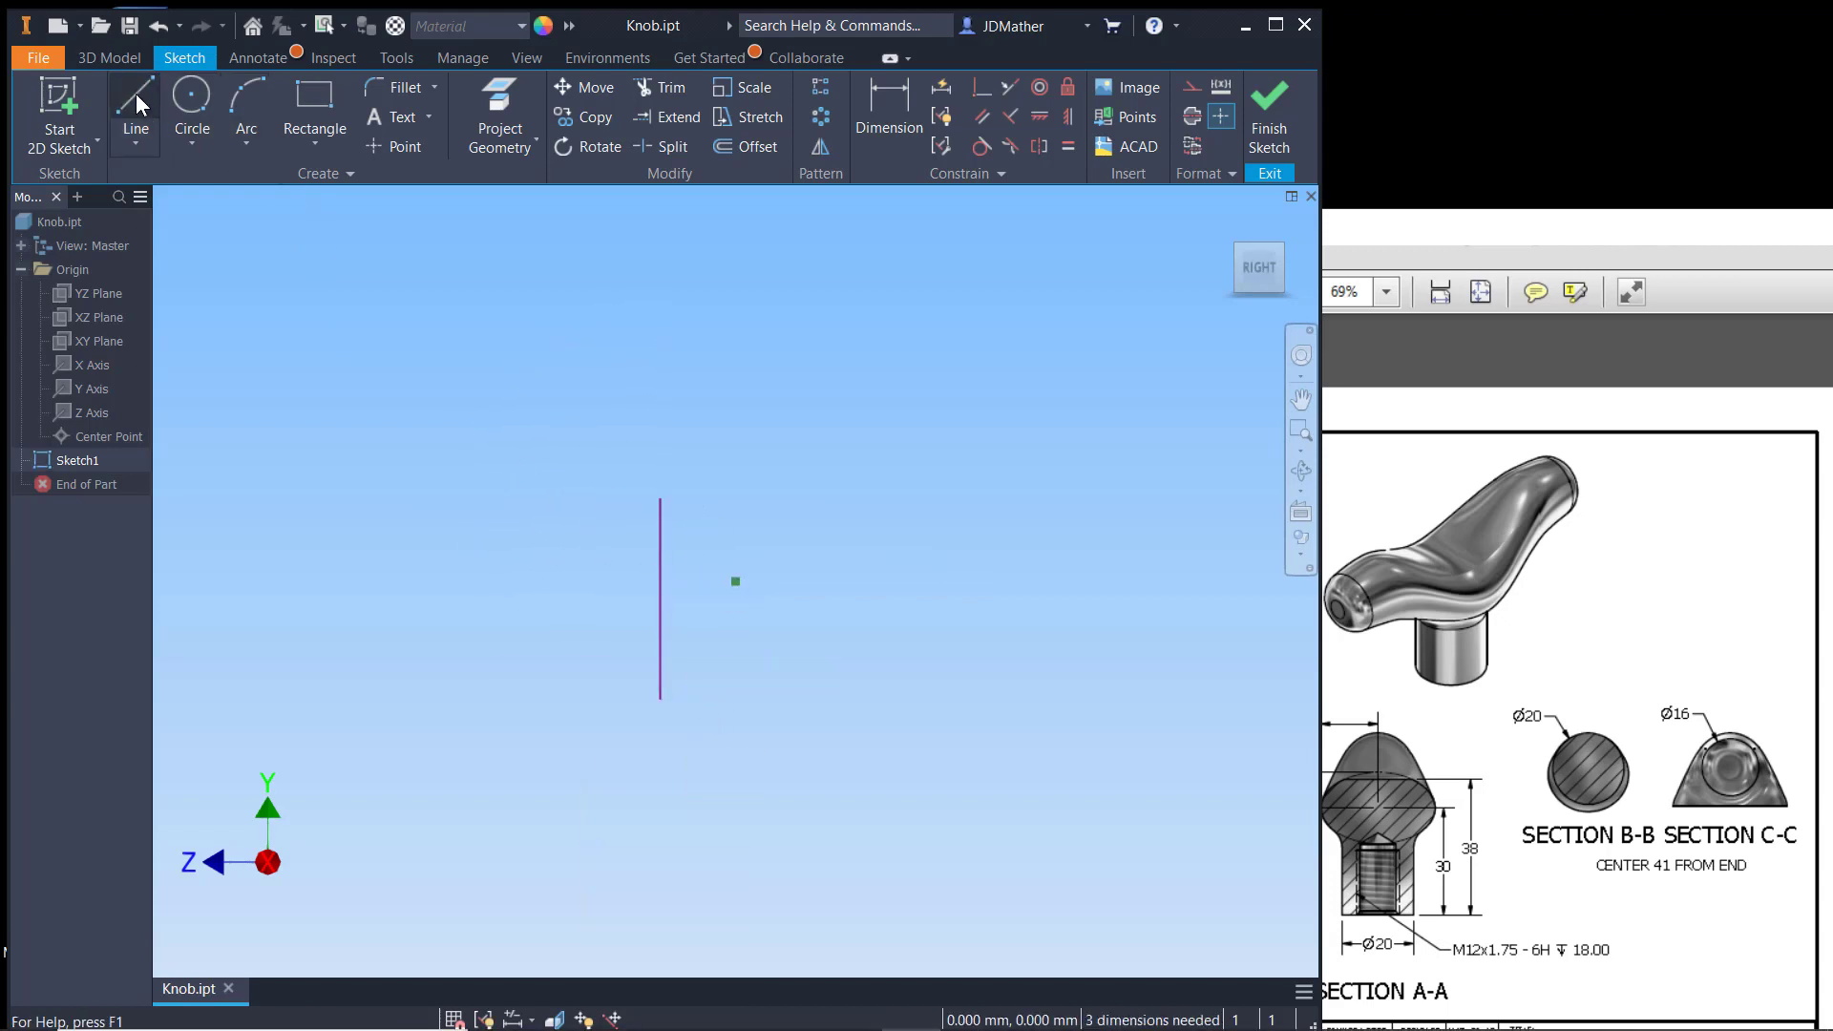
left_click(780, 734)
left_click(1045, 734)
right_click(1045, 734)
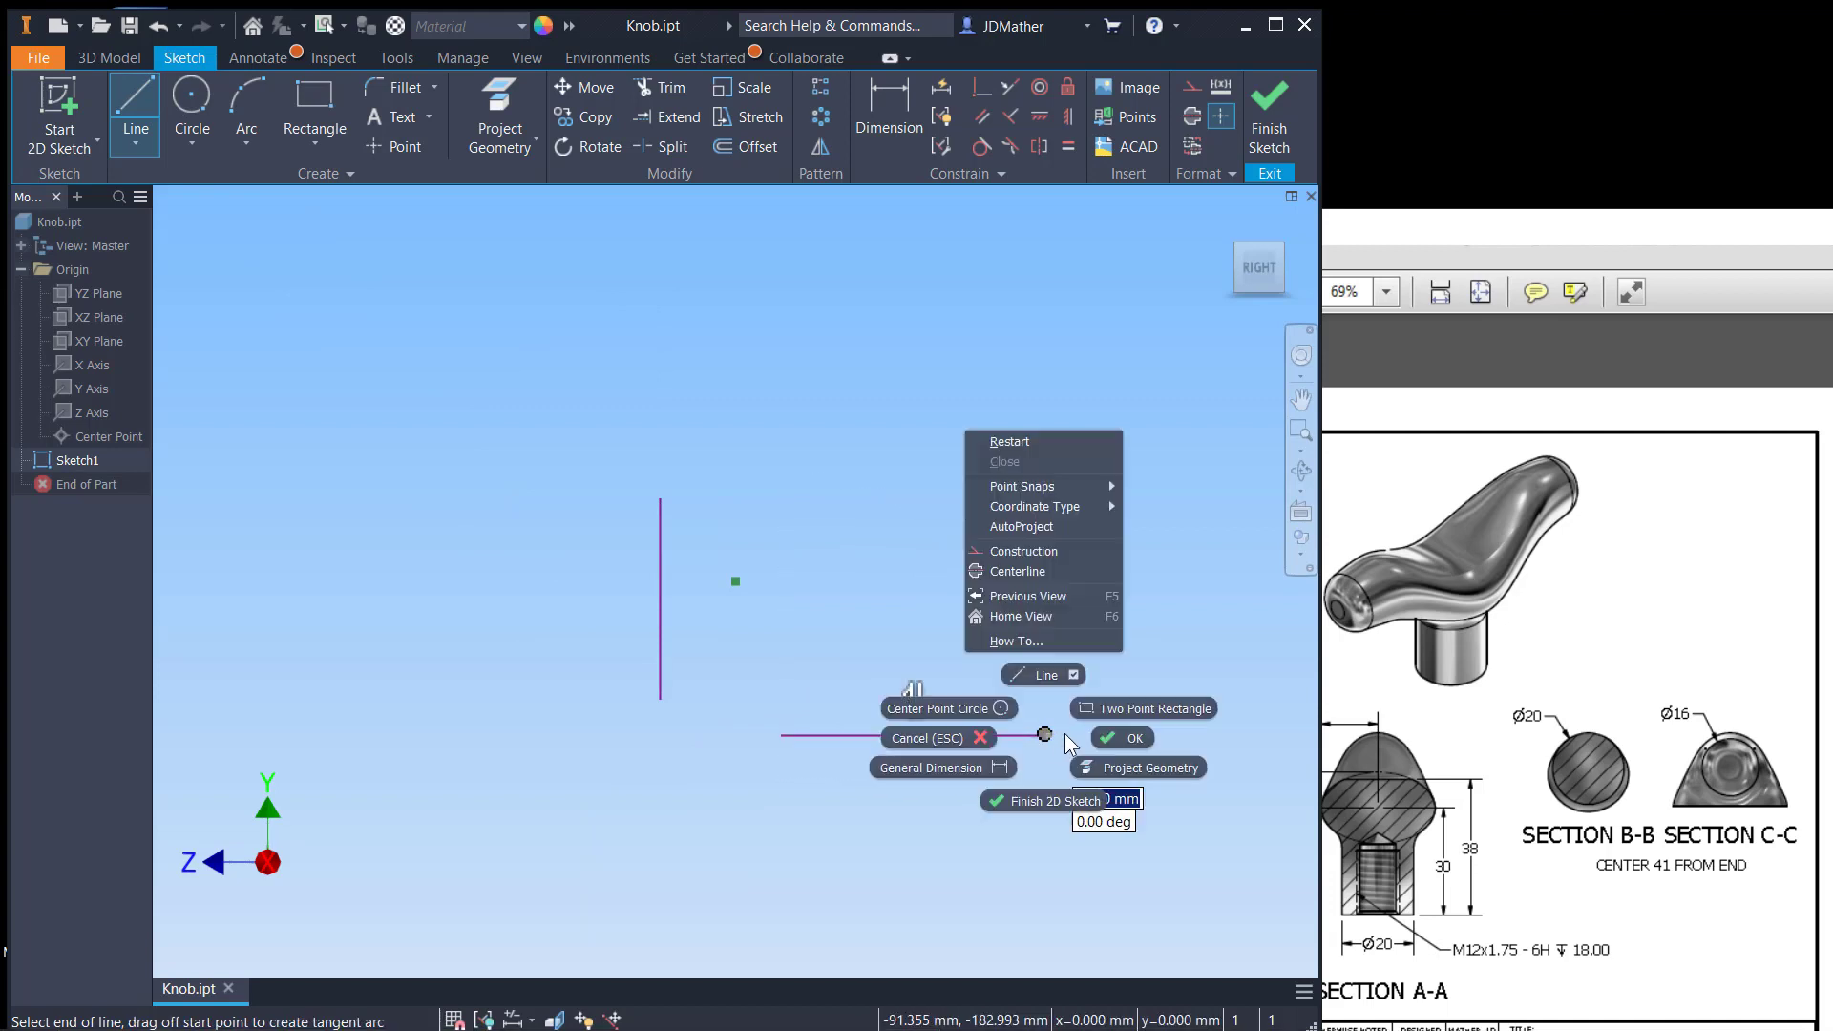
left_click(1108, 733)
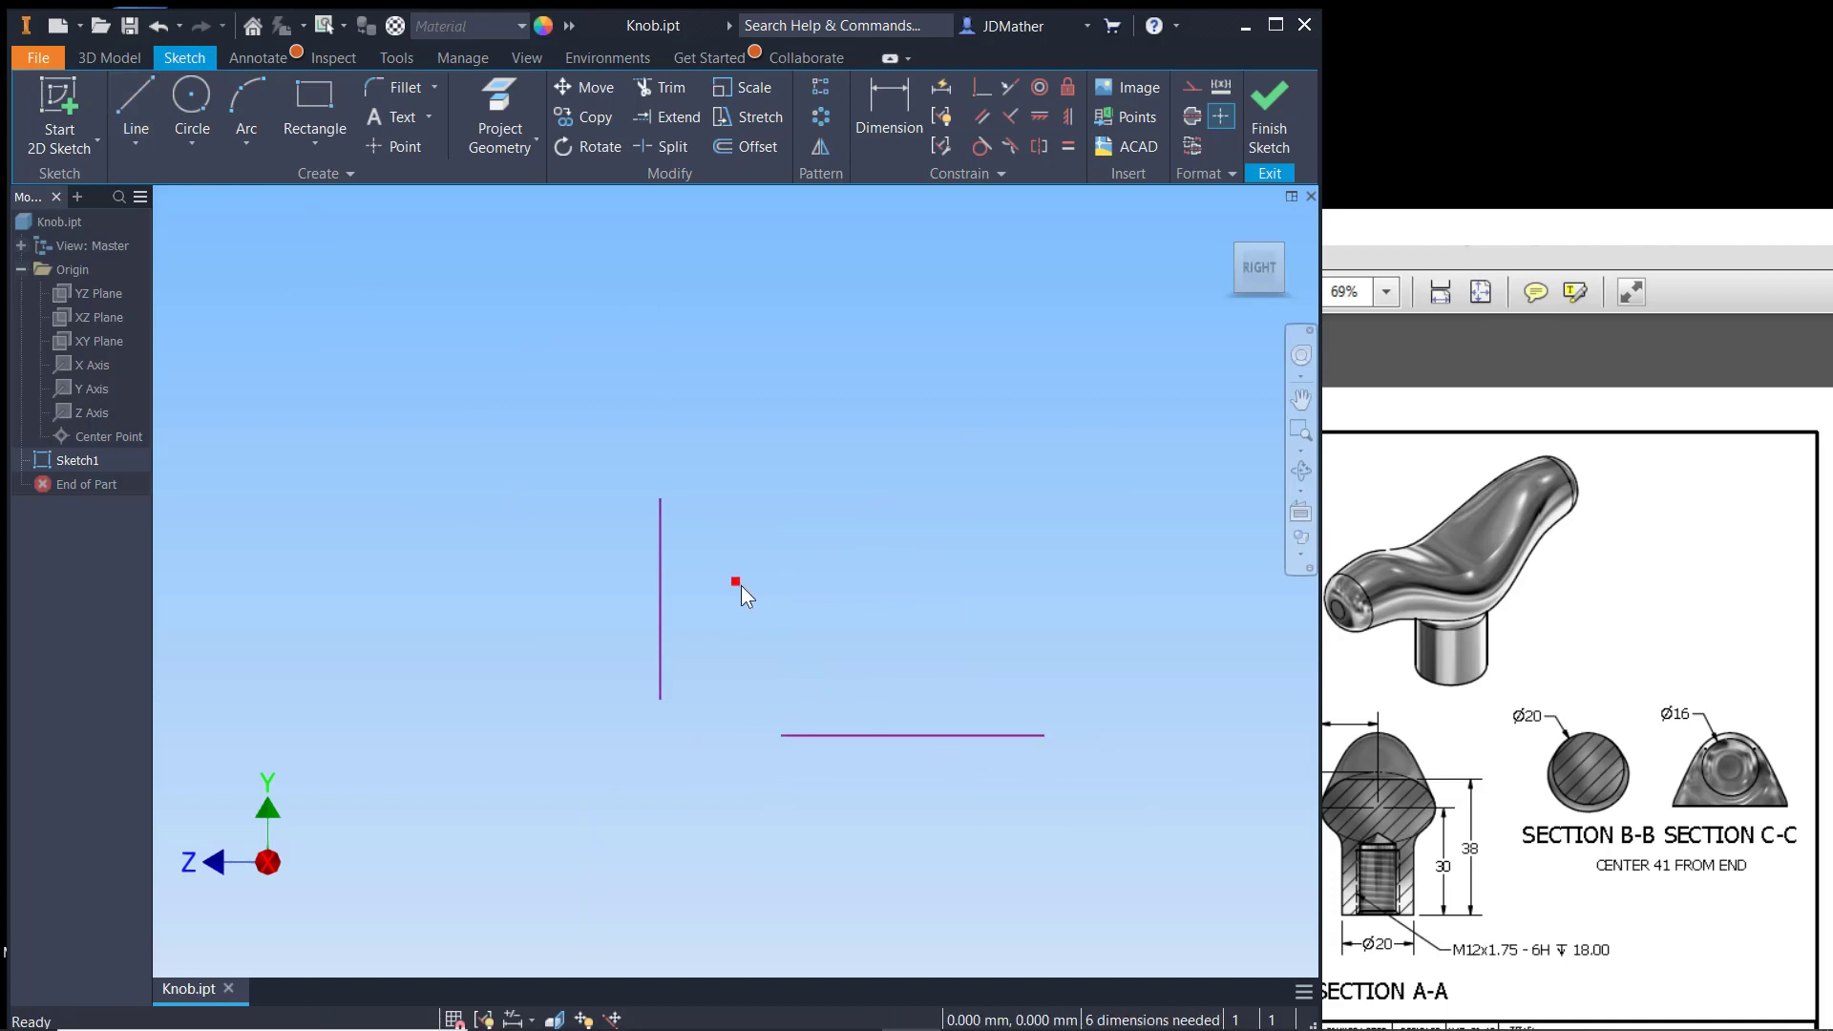
Step: Constrain the midpoints of both the horizontal and the vertical line coincident with the origin point
left_click(981, 86)
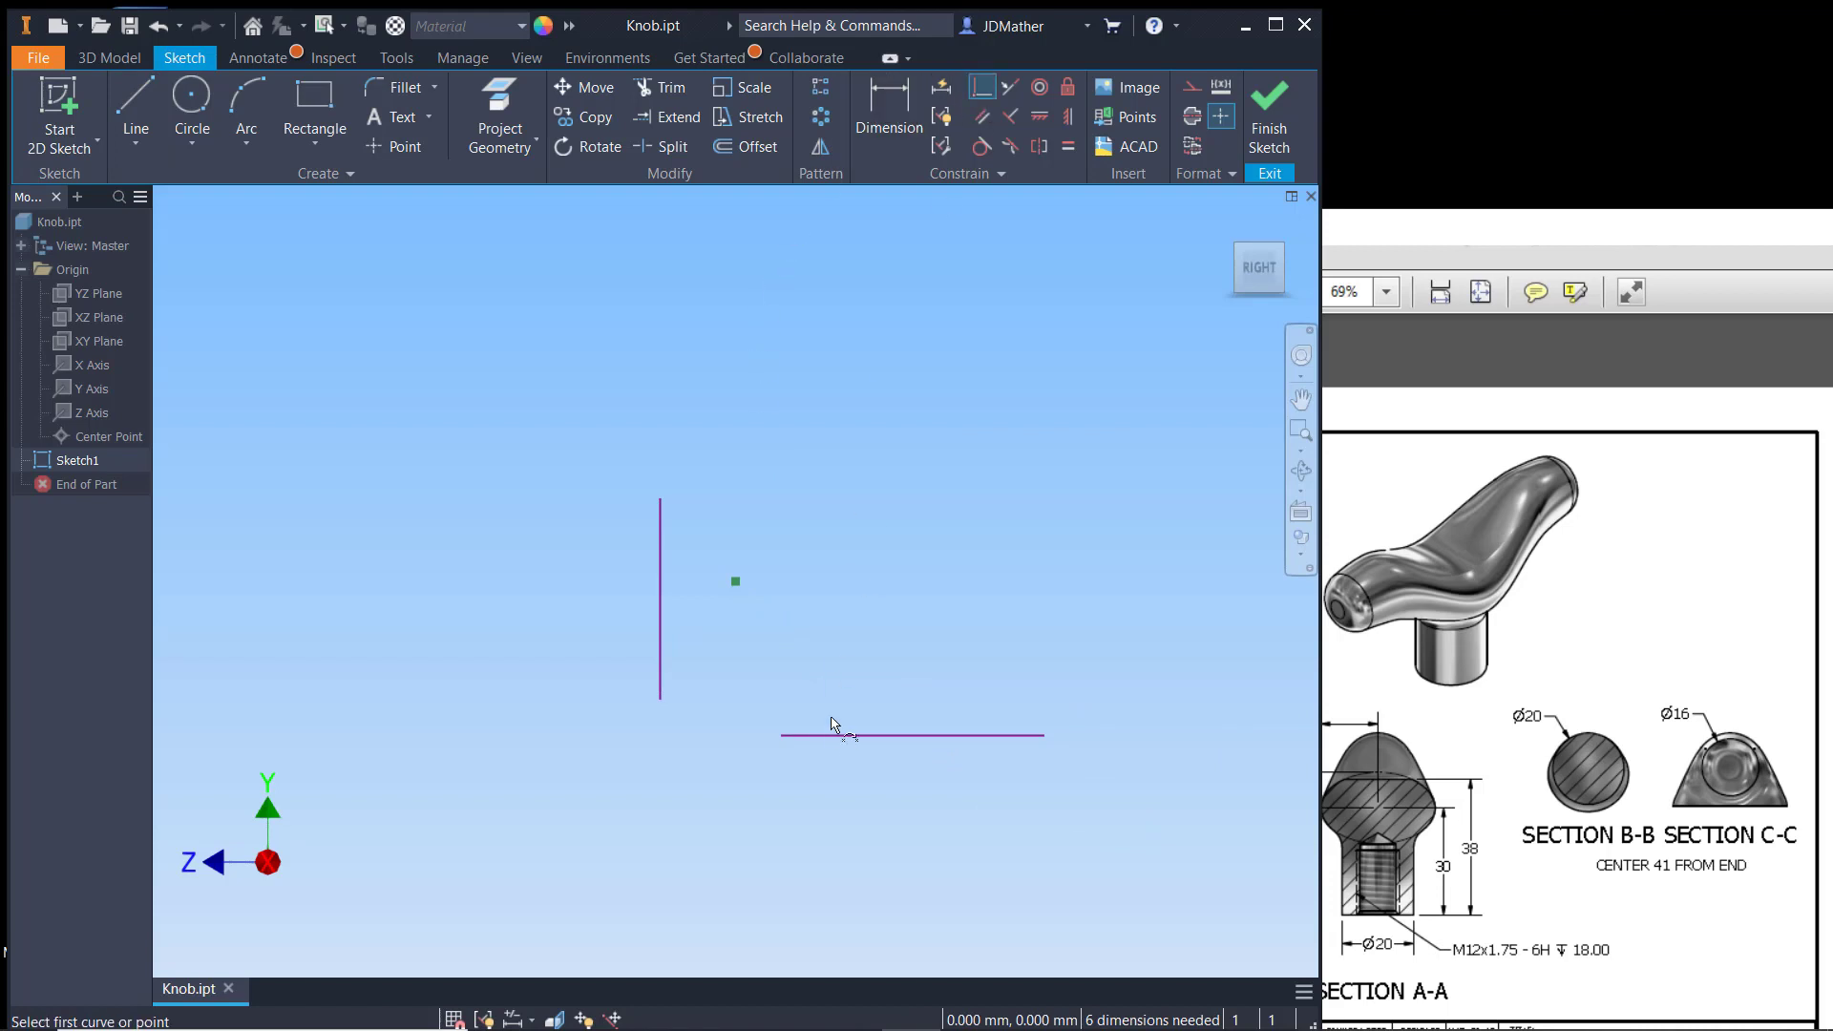
left_click(913, 734)
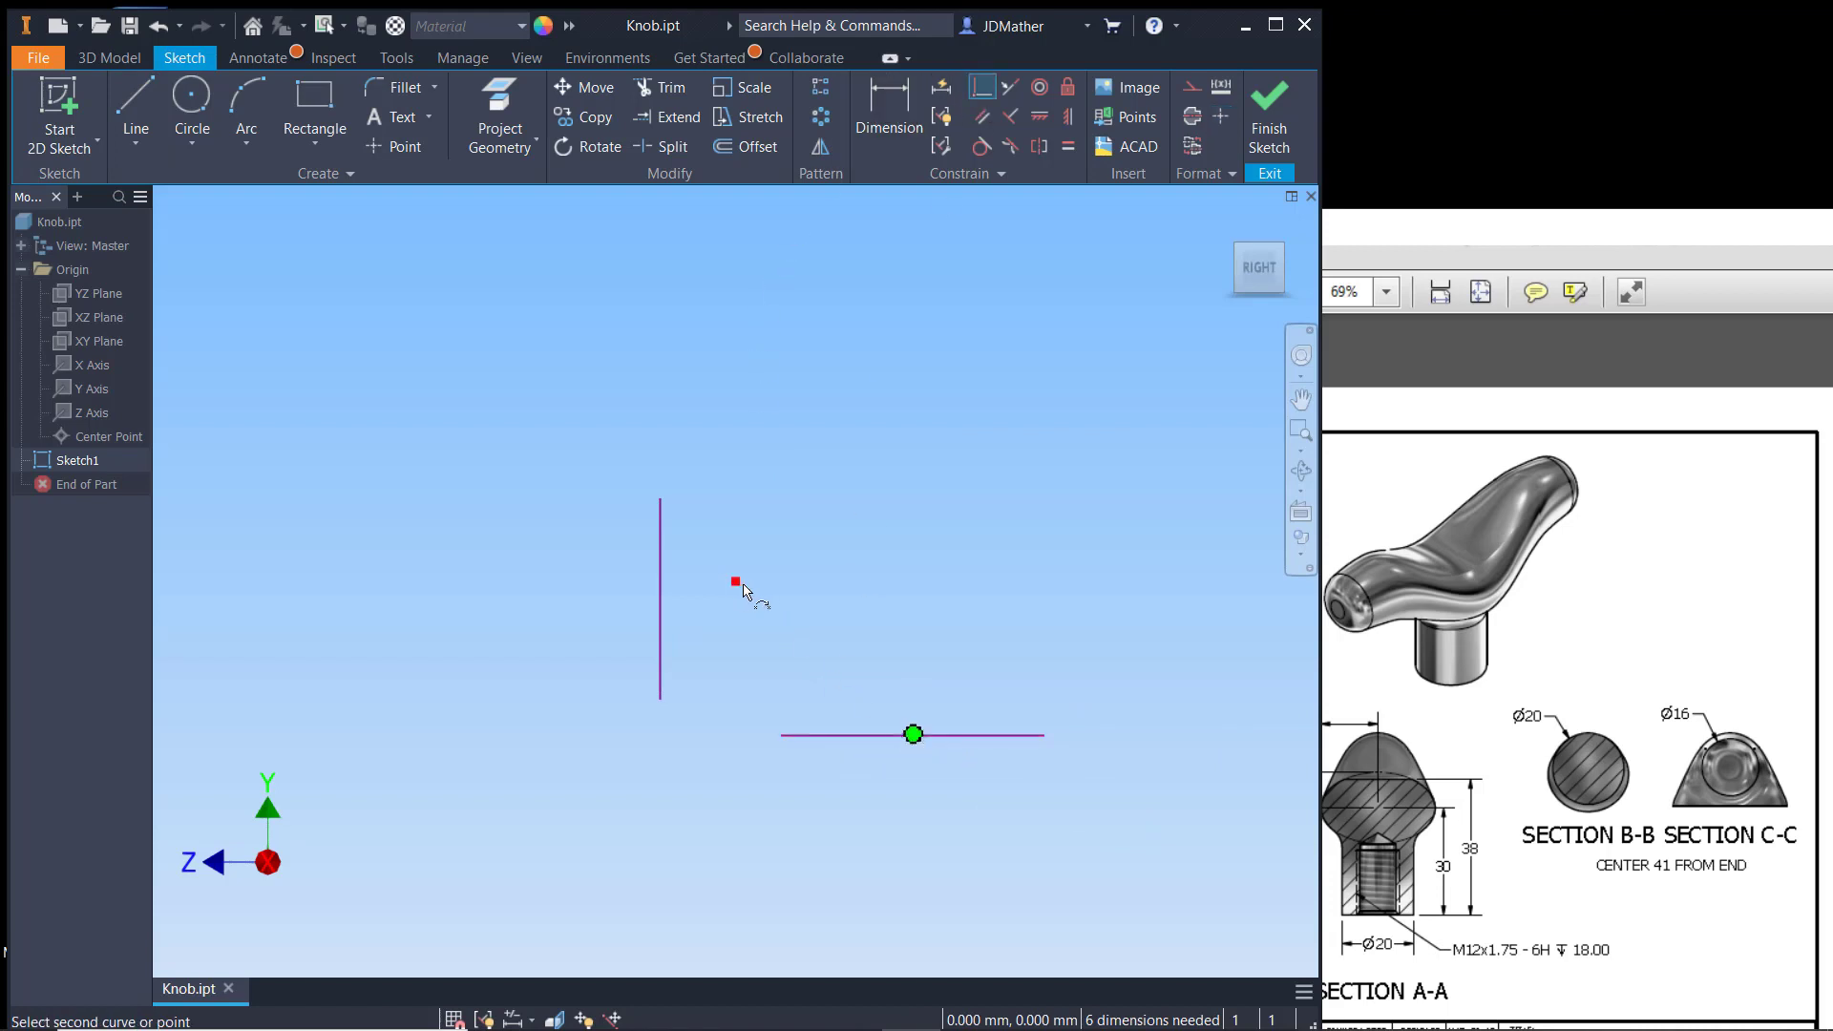
left_click(737, 583)
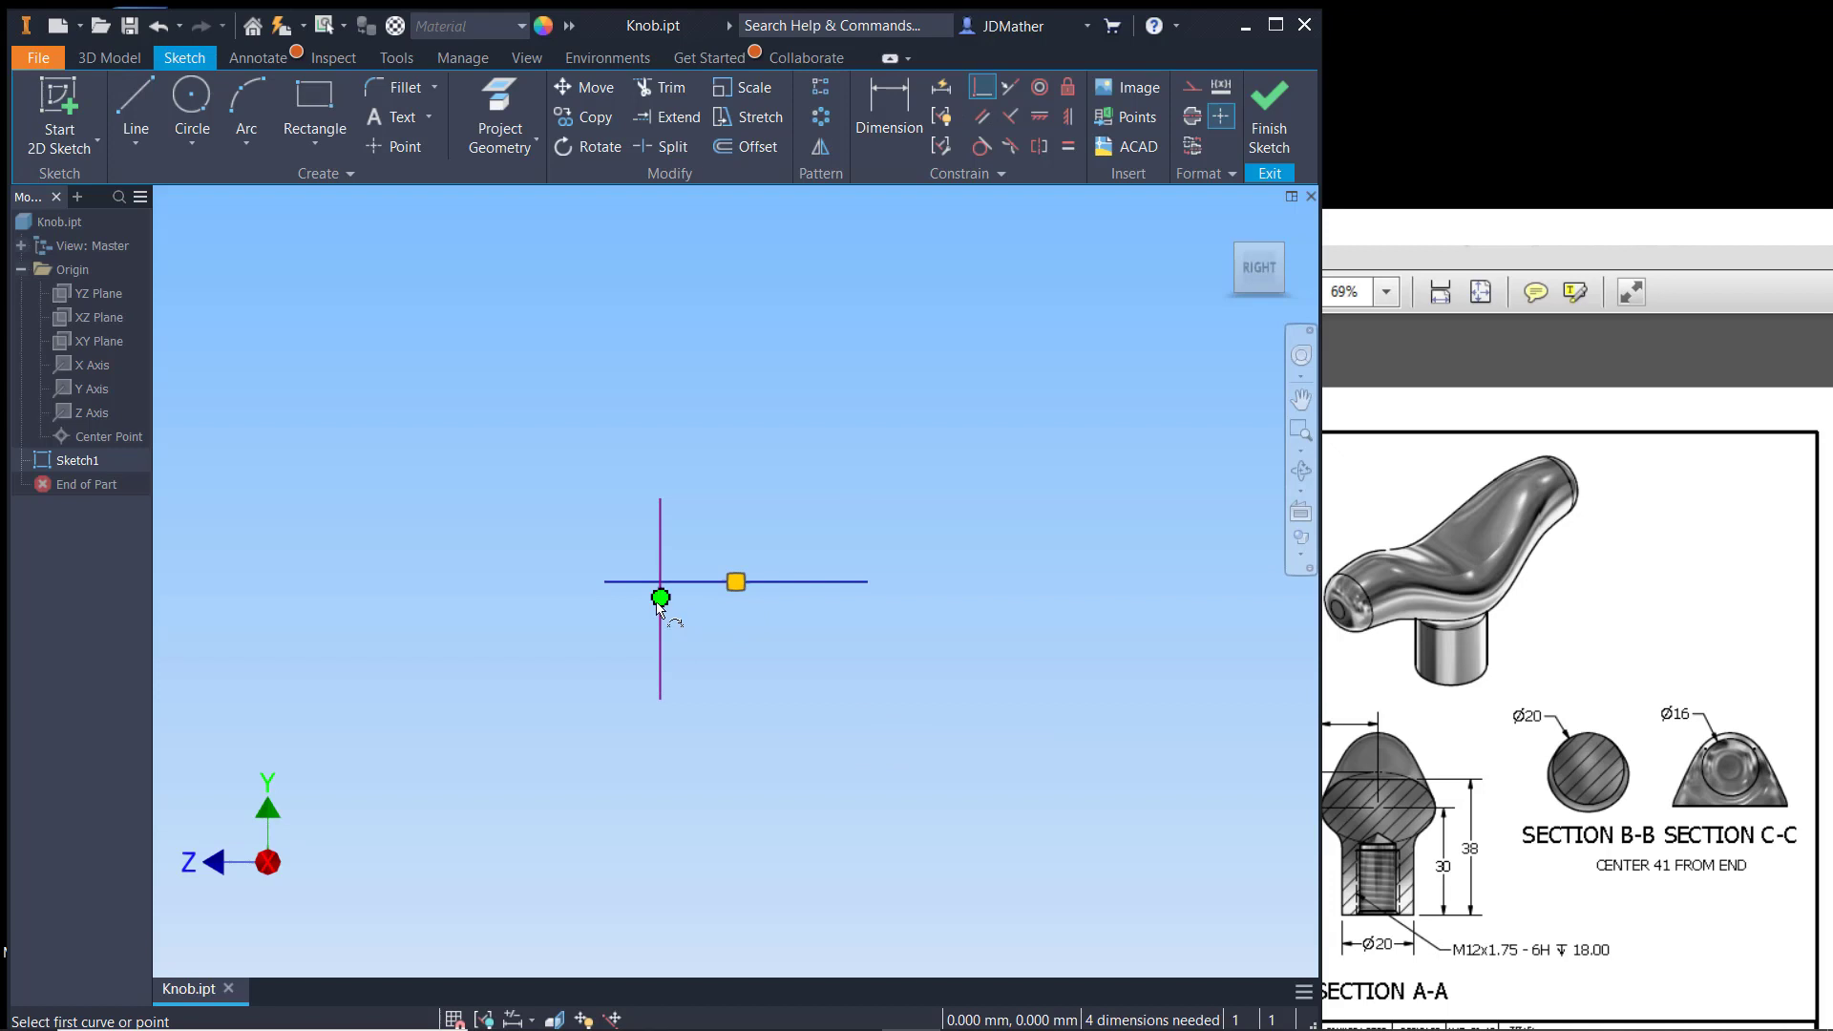
left_click(735, 583)
Step: Consult the Knob.pdf drawing and dimension the vertical line's length as 20 mm
left_click(1426, 229)
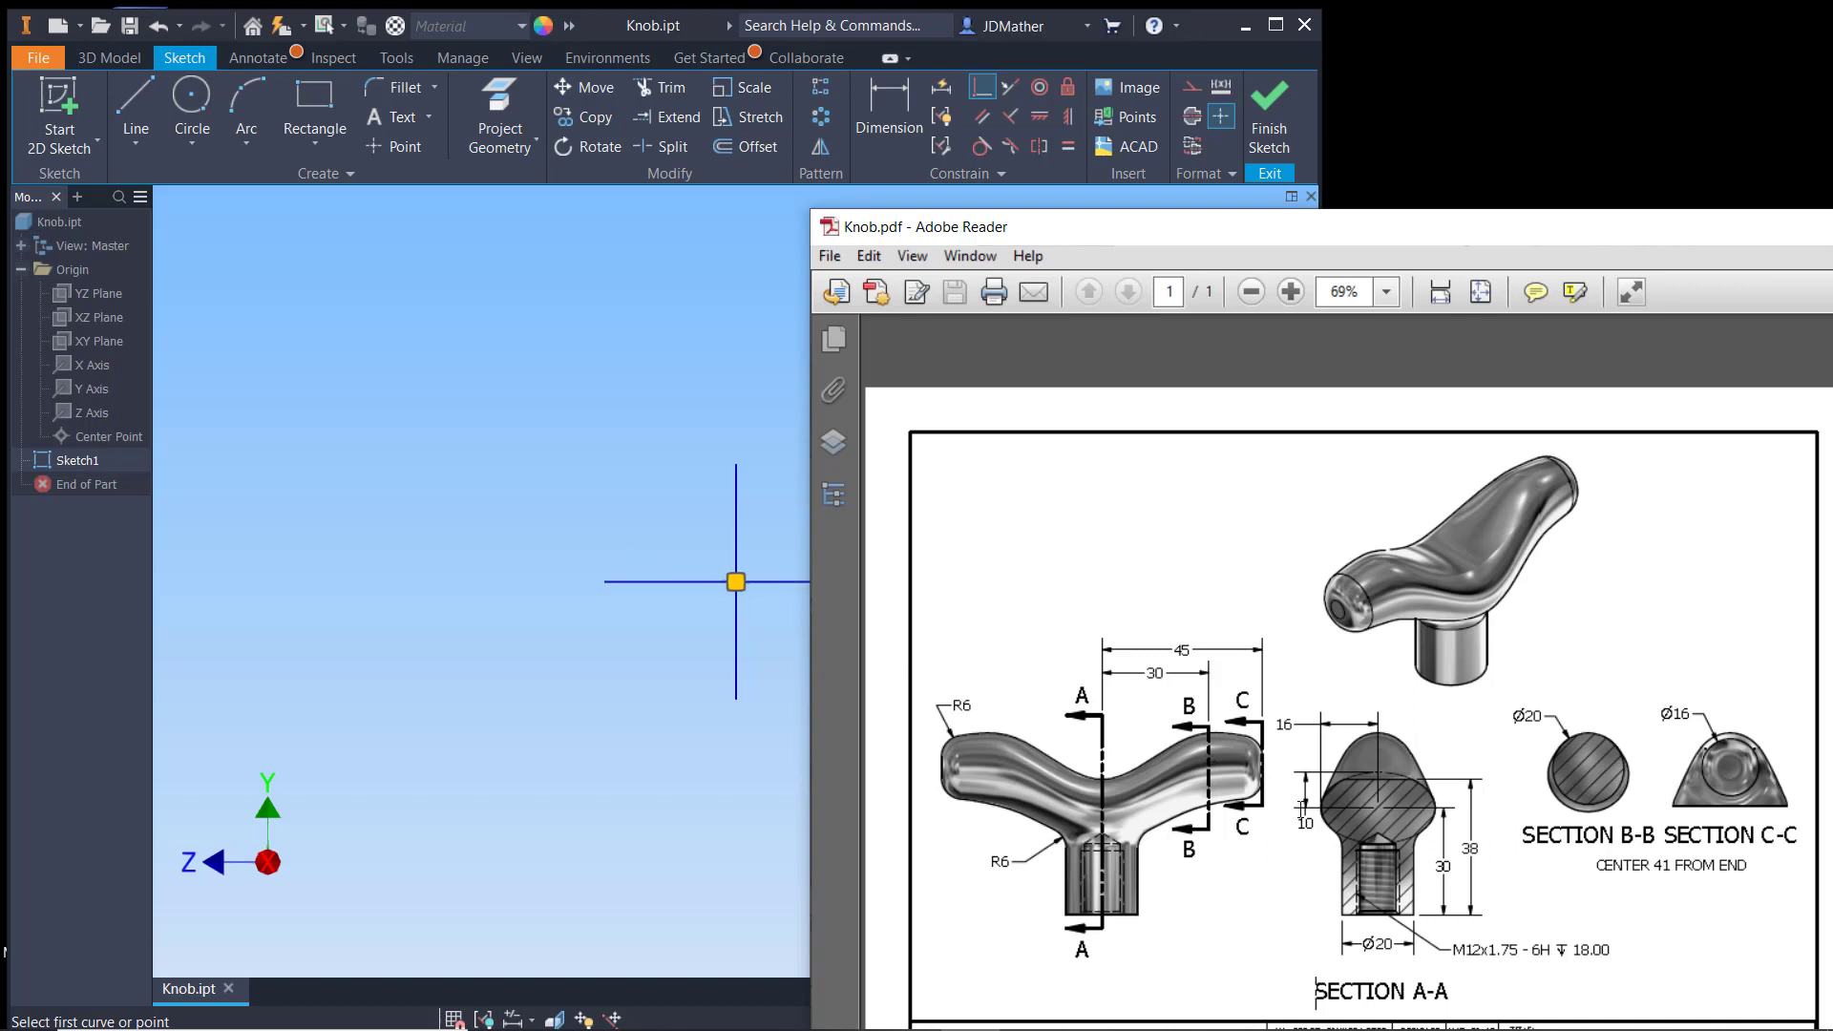
left_click(511, 487)
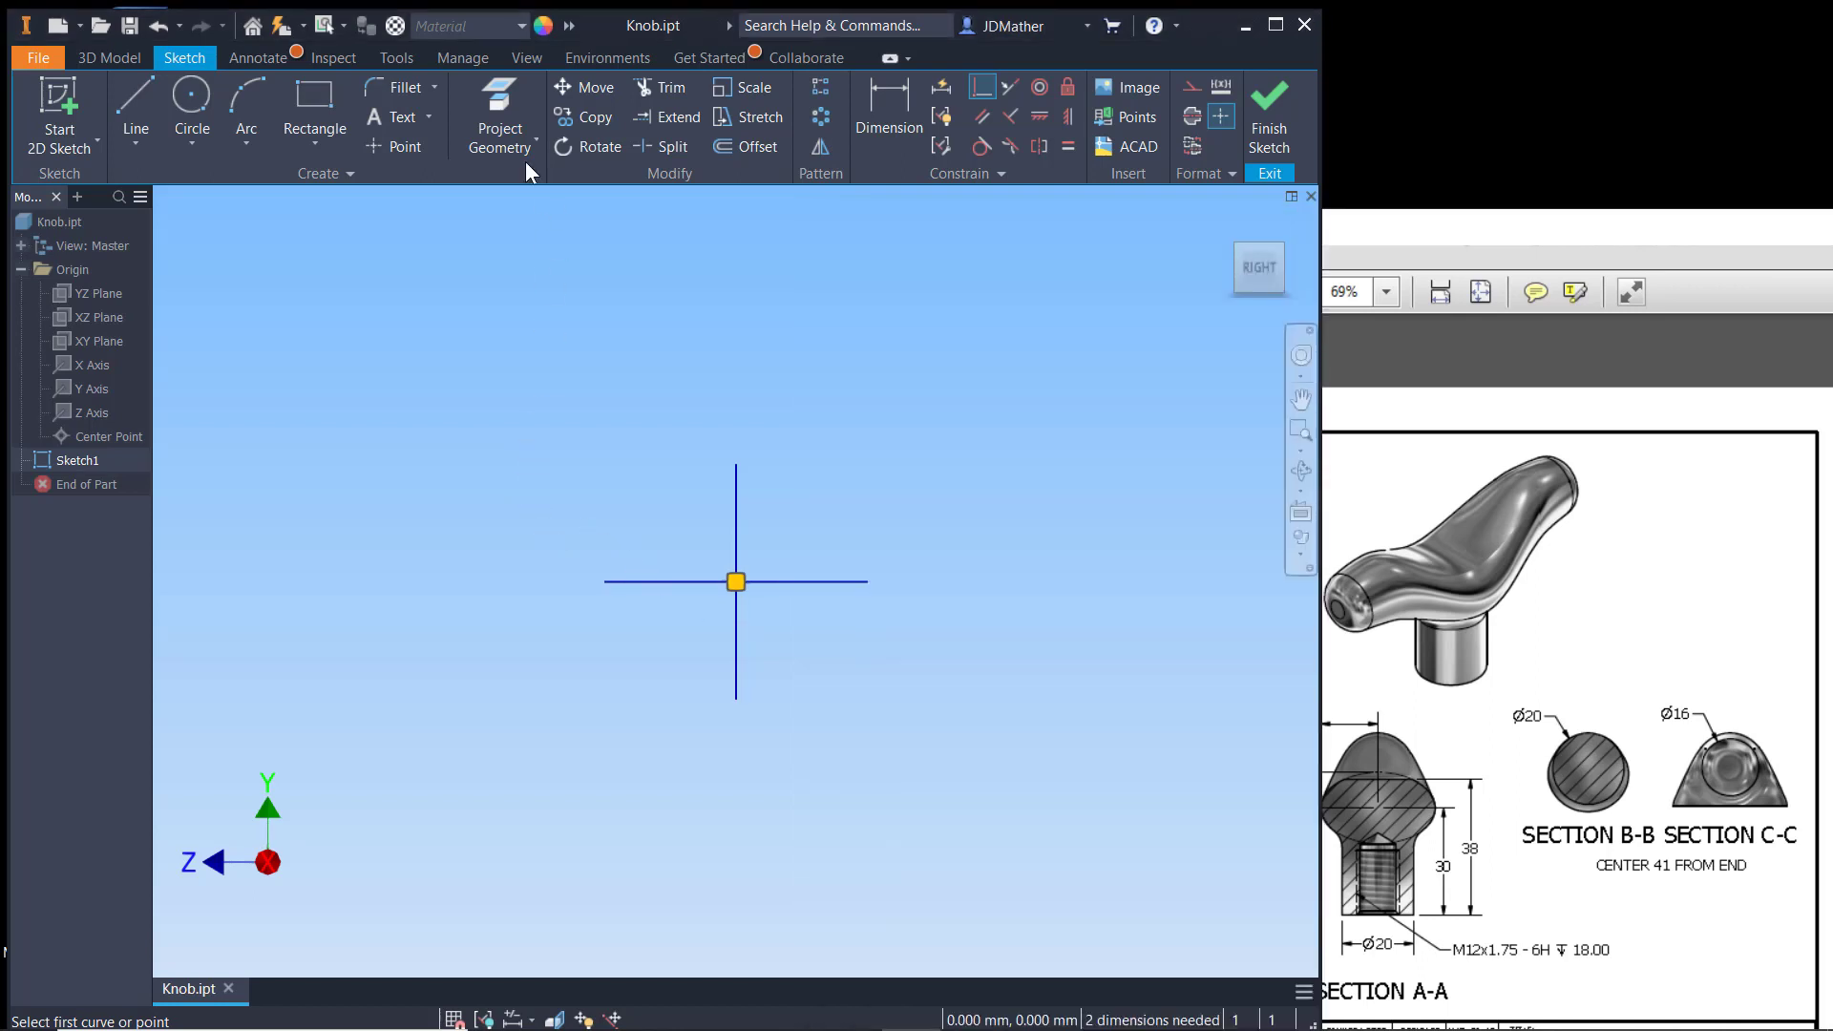
left_click(889, 115)
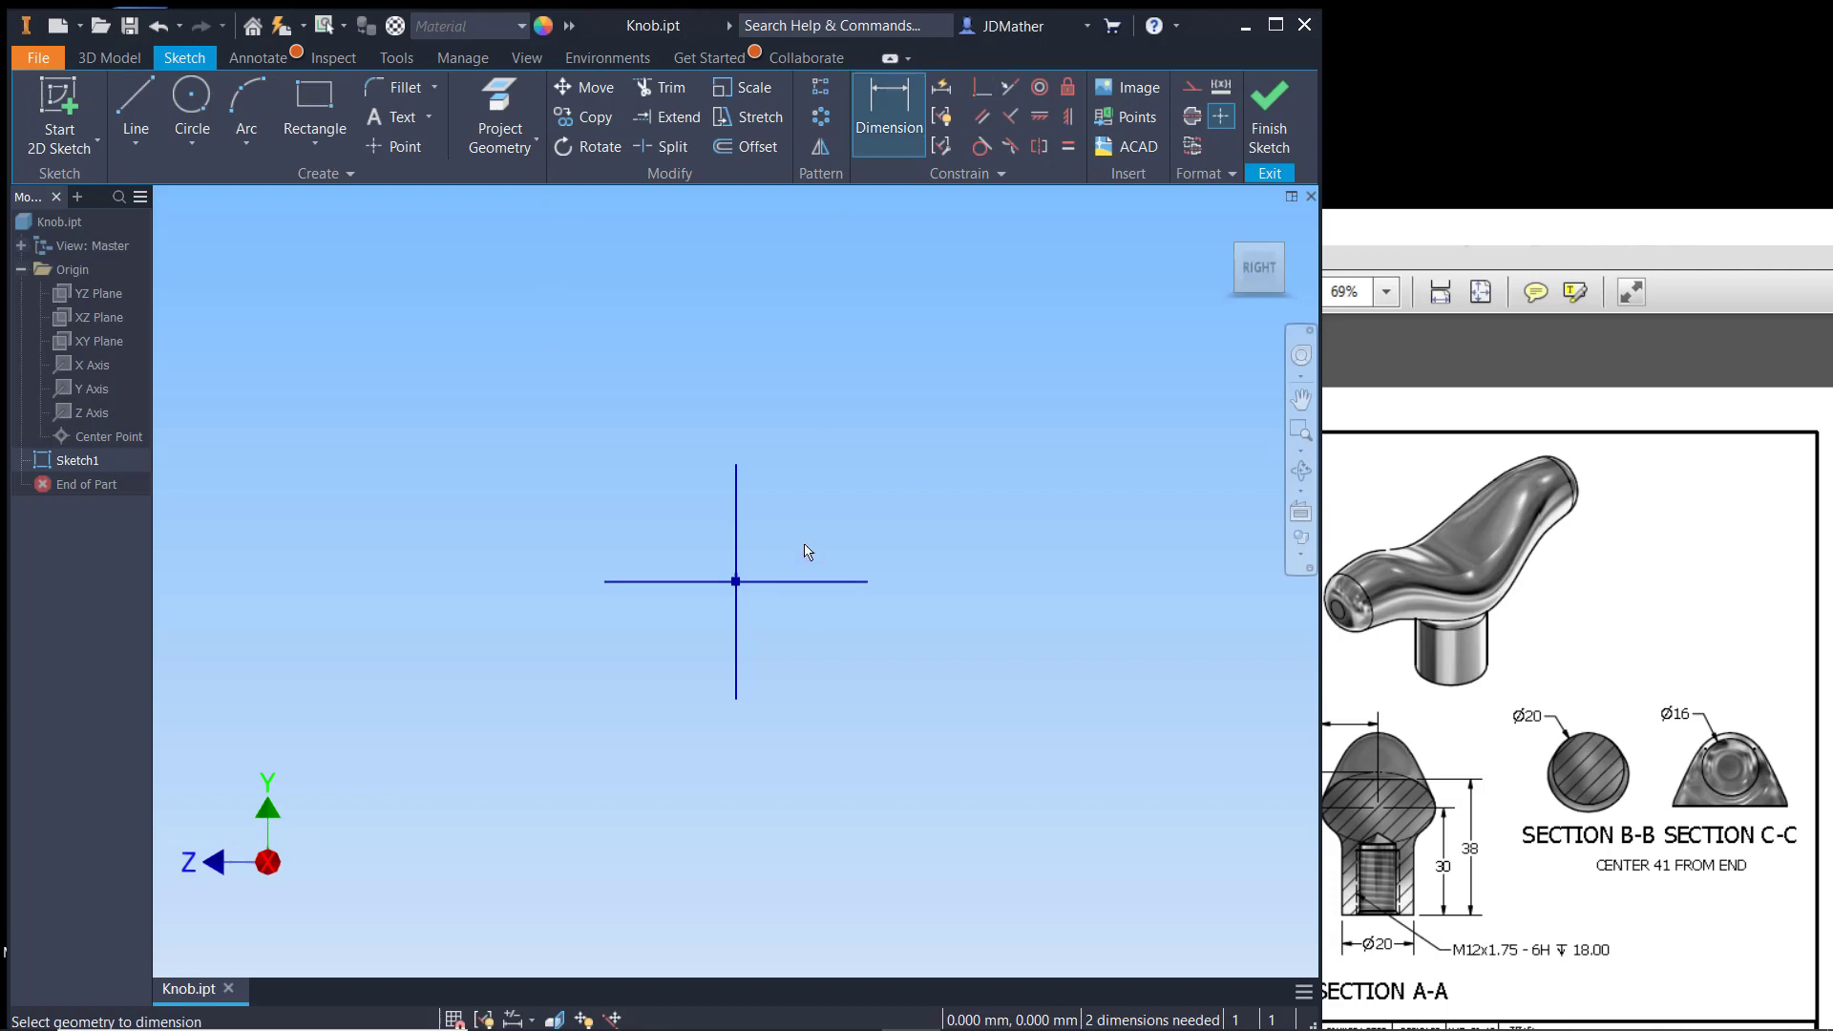
left_click(747, 544)
left_click(1072, 575)
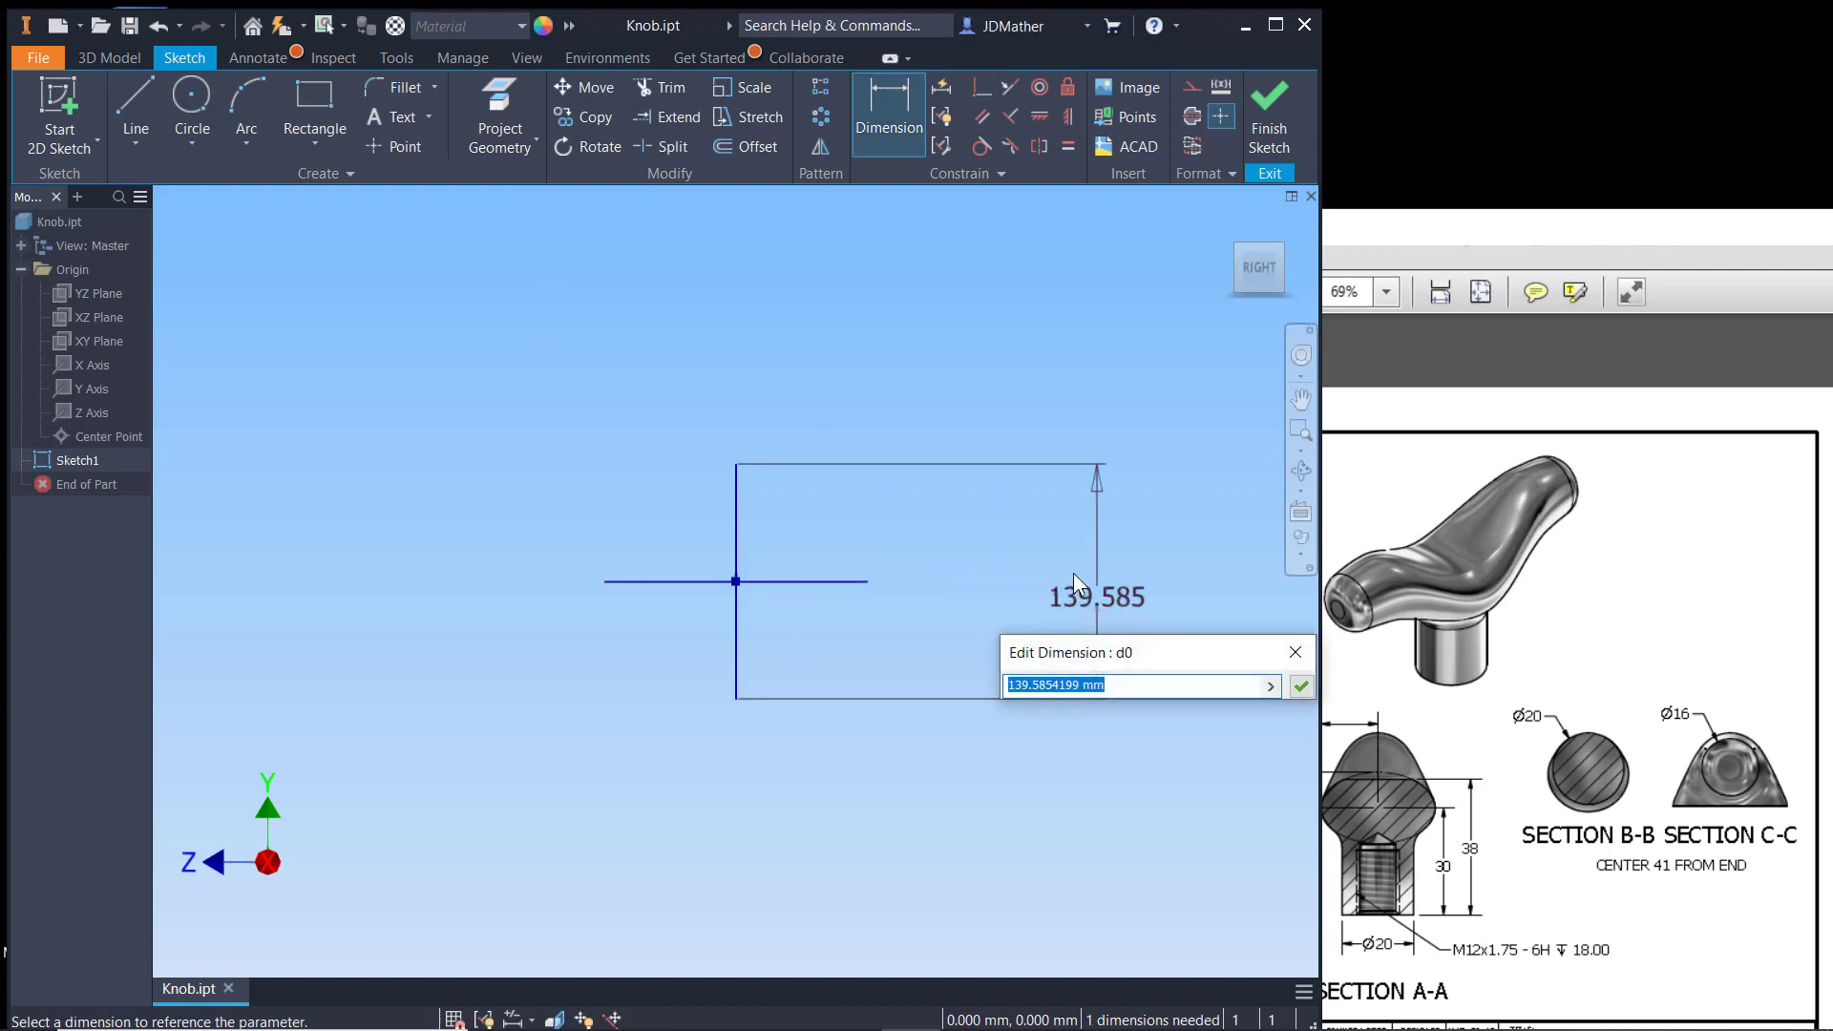
type("20")
key("Return")
Step: Dimension the horizontal line's length as 32 mm and end the dimensioning
scroll(734, 603, "up", 9)
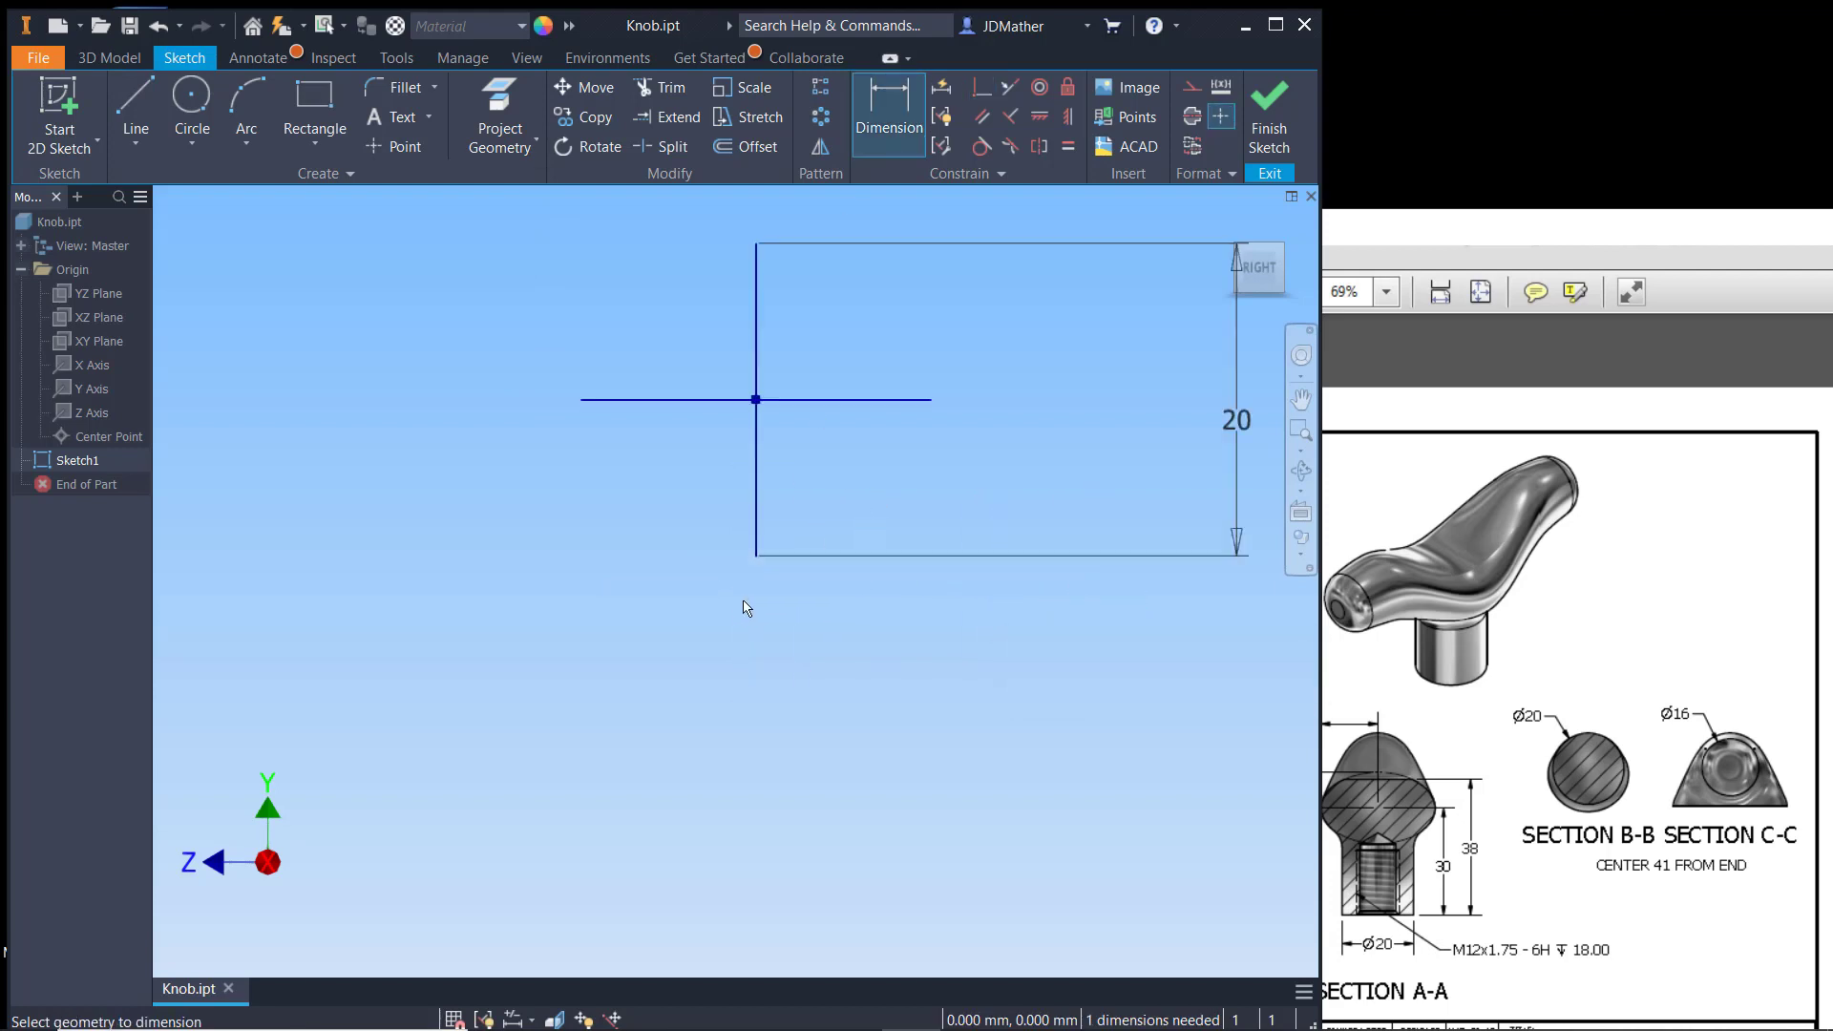
scroll(752, 601, "down", 2)
left_click(726, 458)
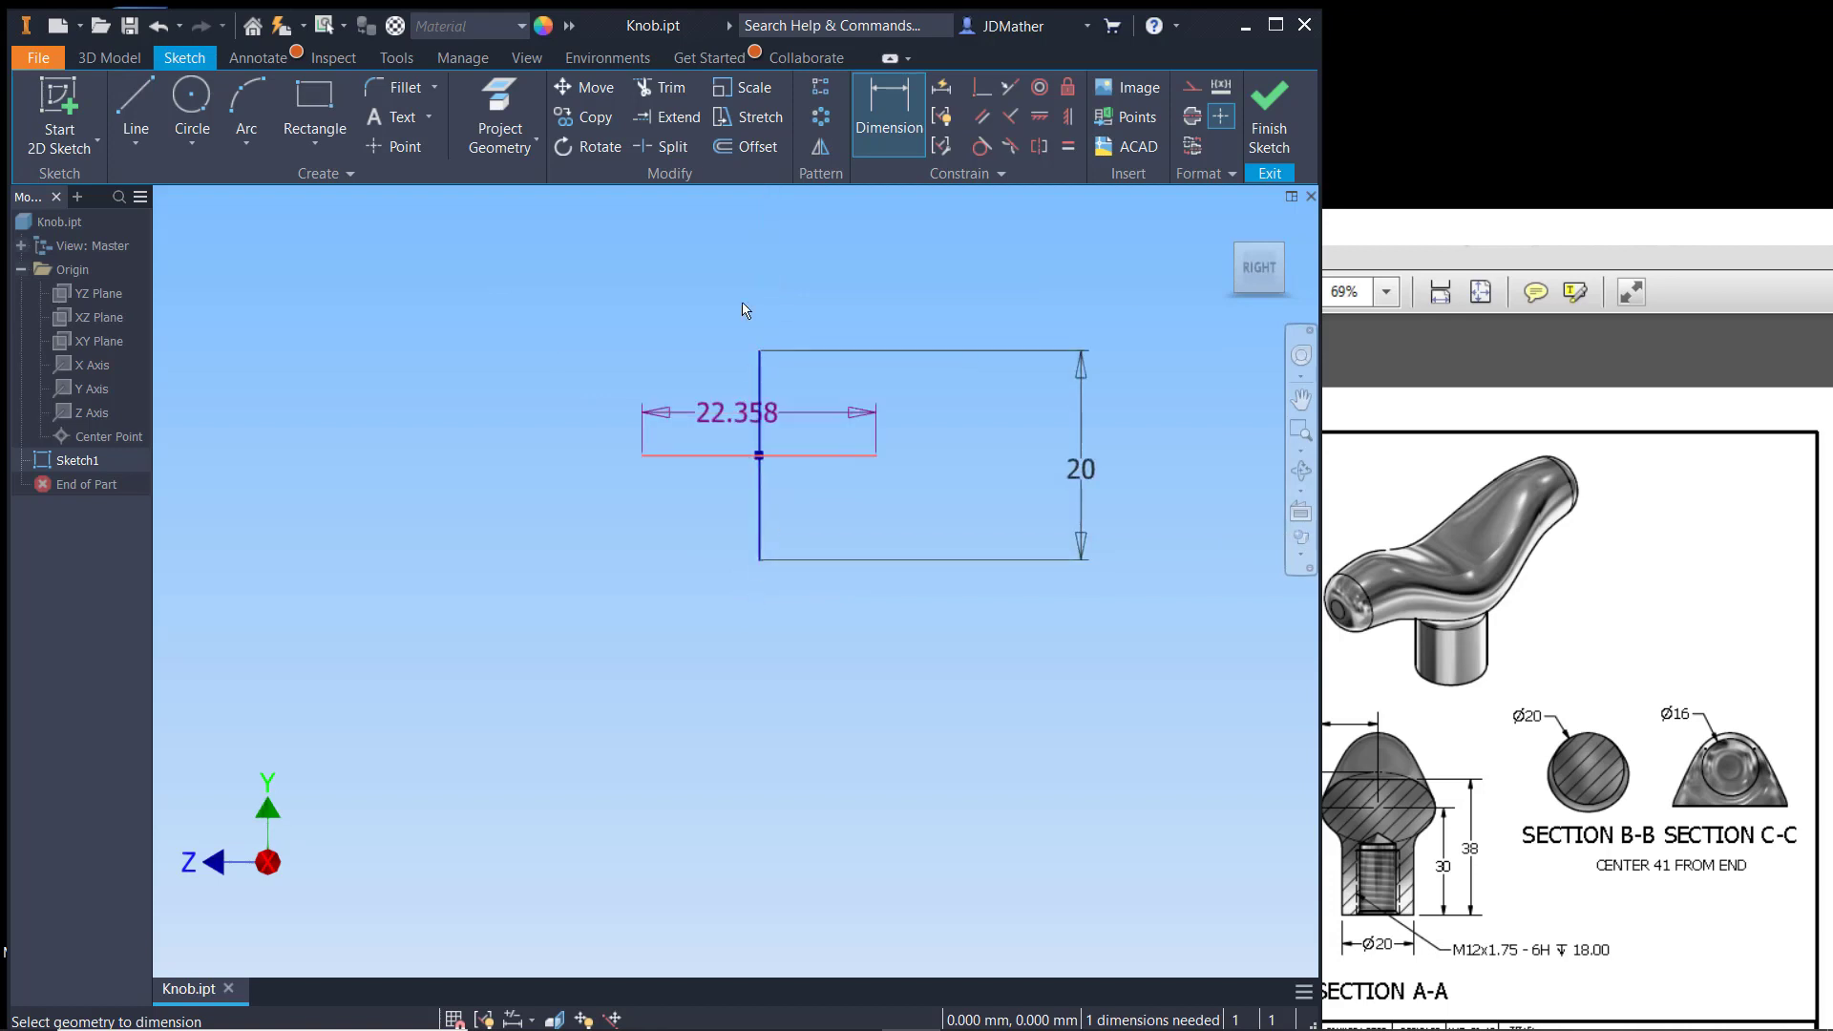
left_click(752, 266)
type("32")
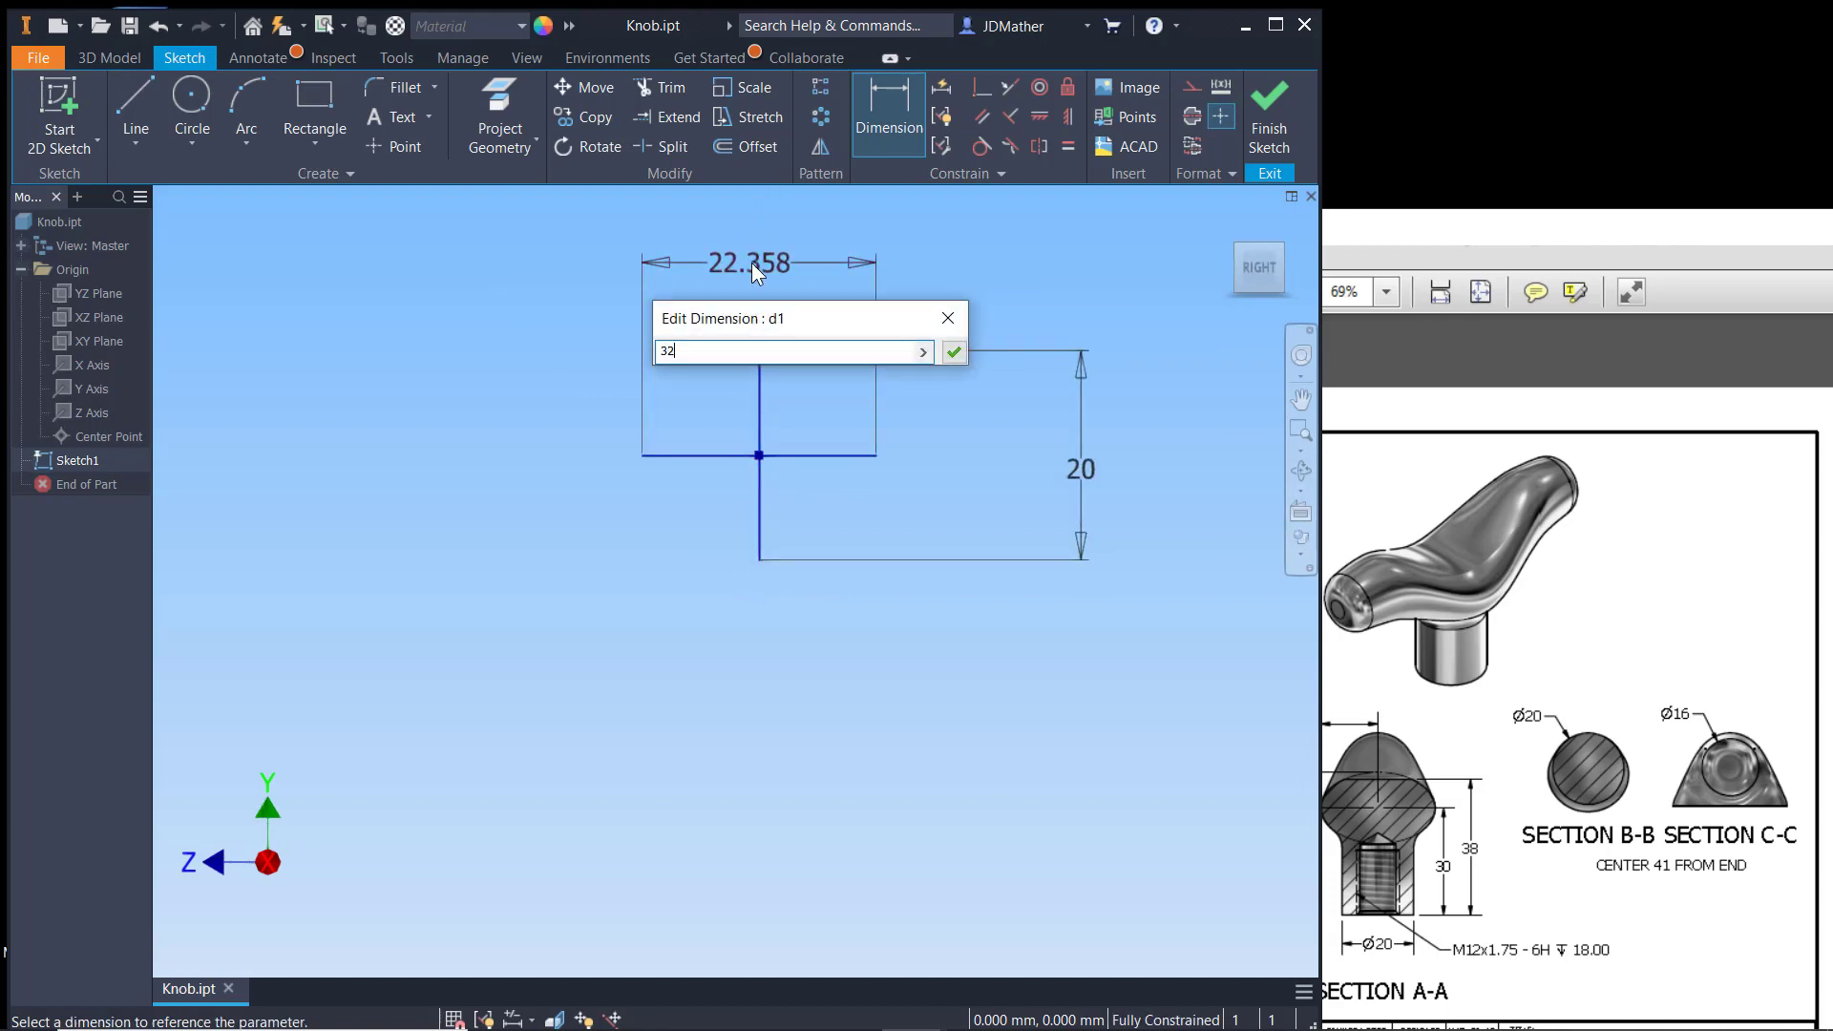
key("Return")
scroll(749, 277, "down", 3)
scroll(735, 283, "up", 2)
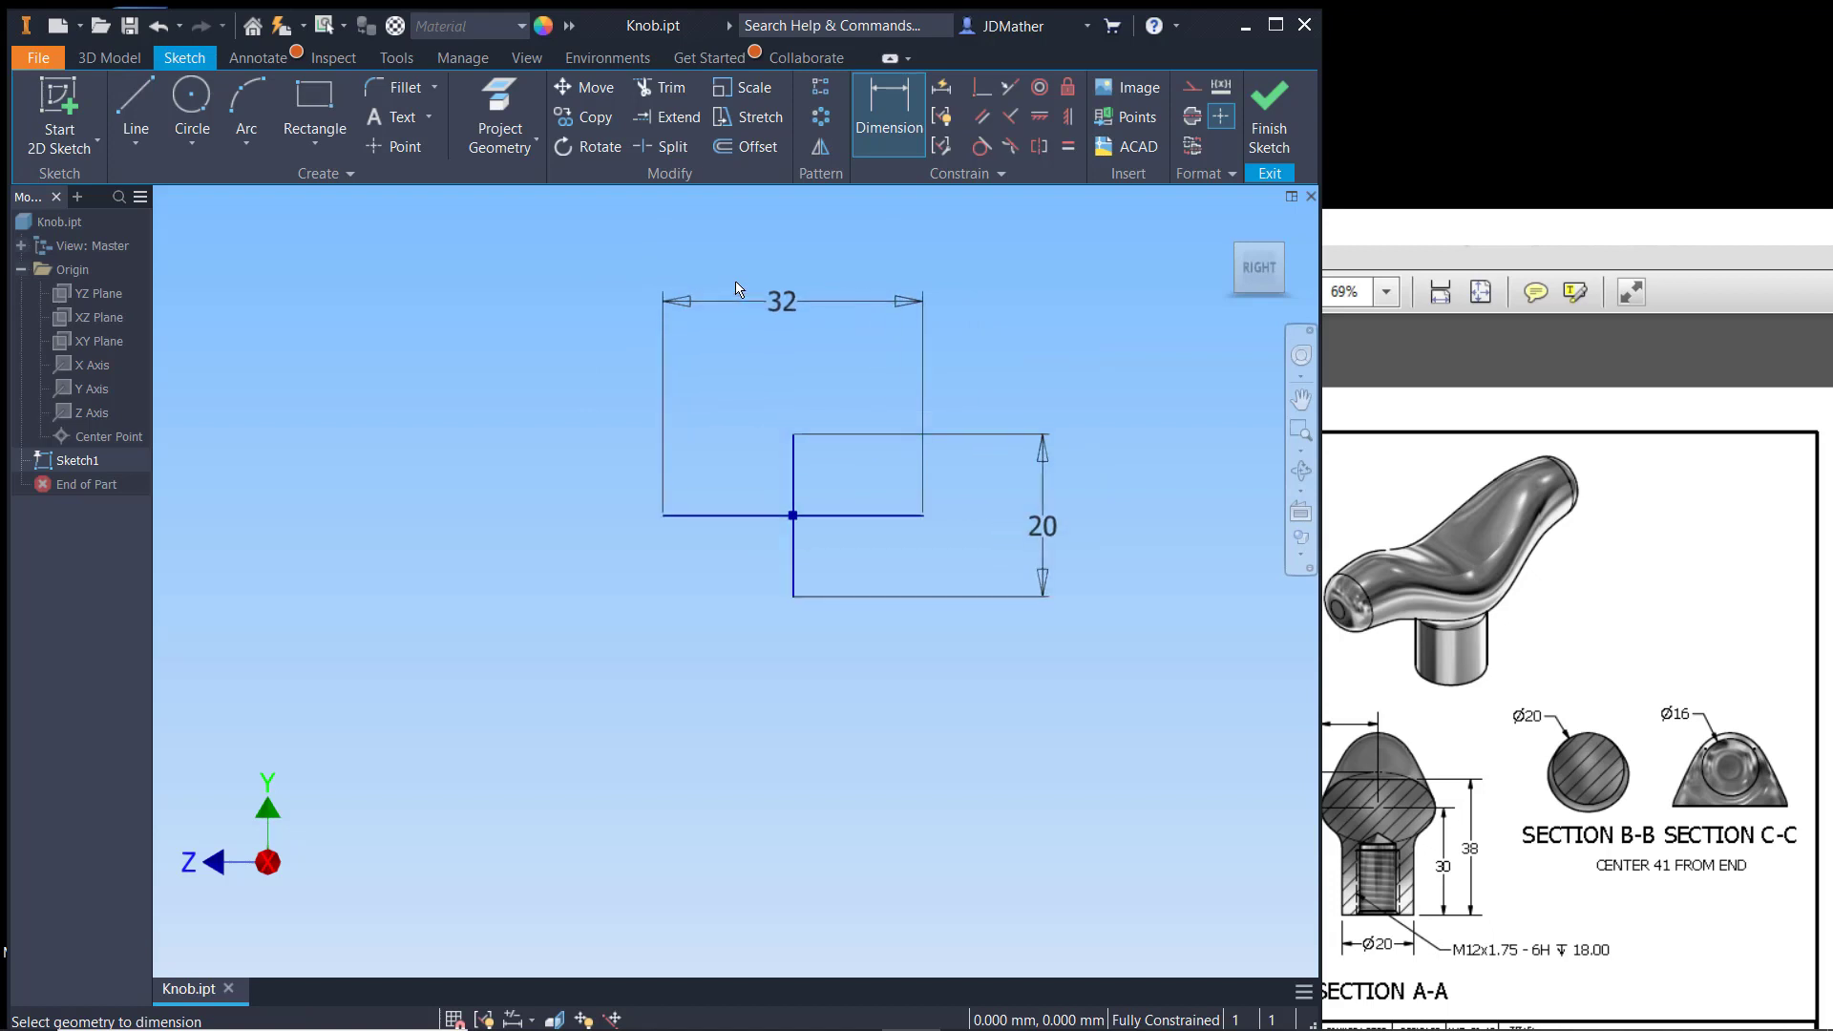
right_click(592, 197)
left_click(672, 195)
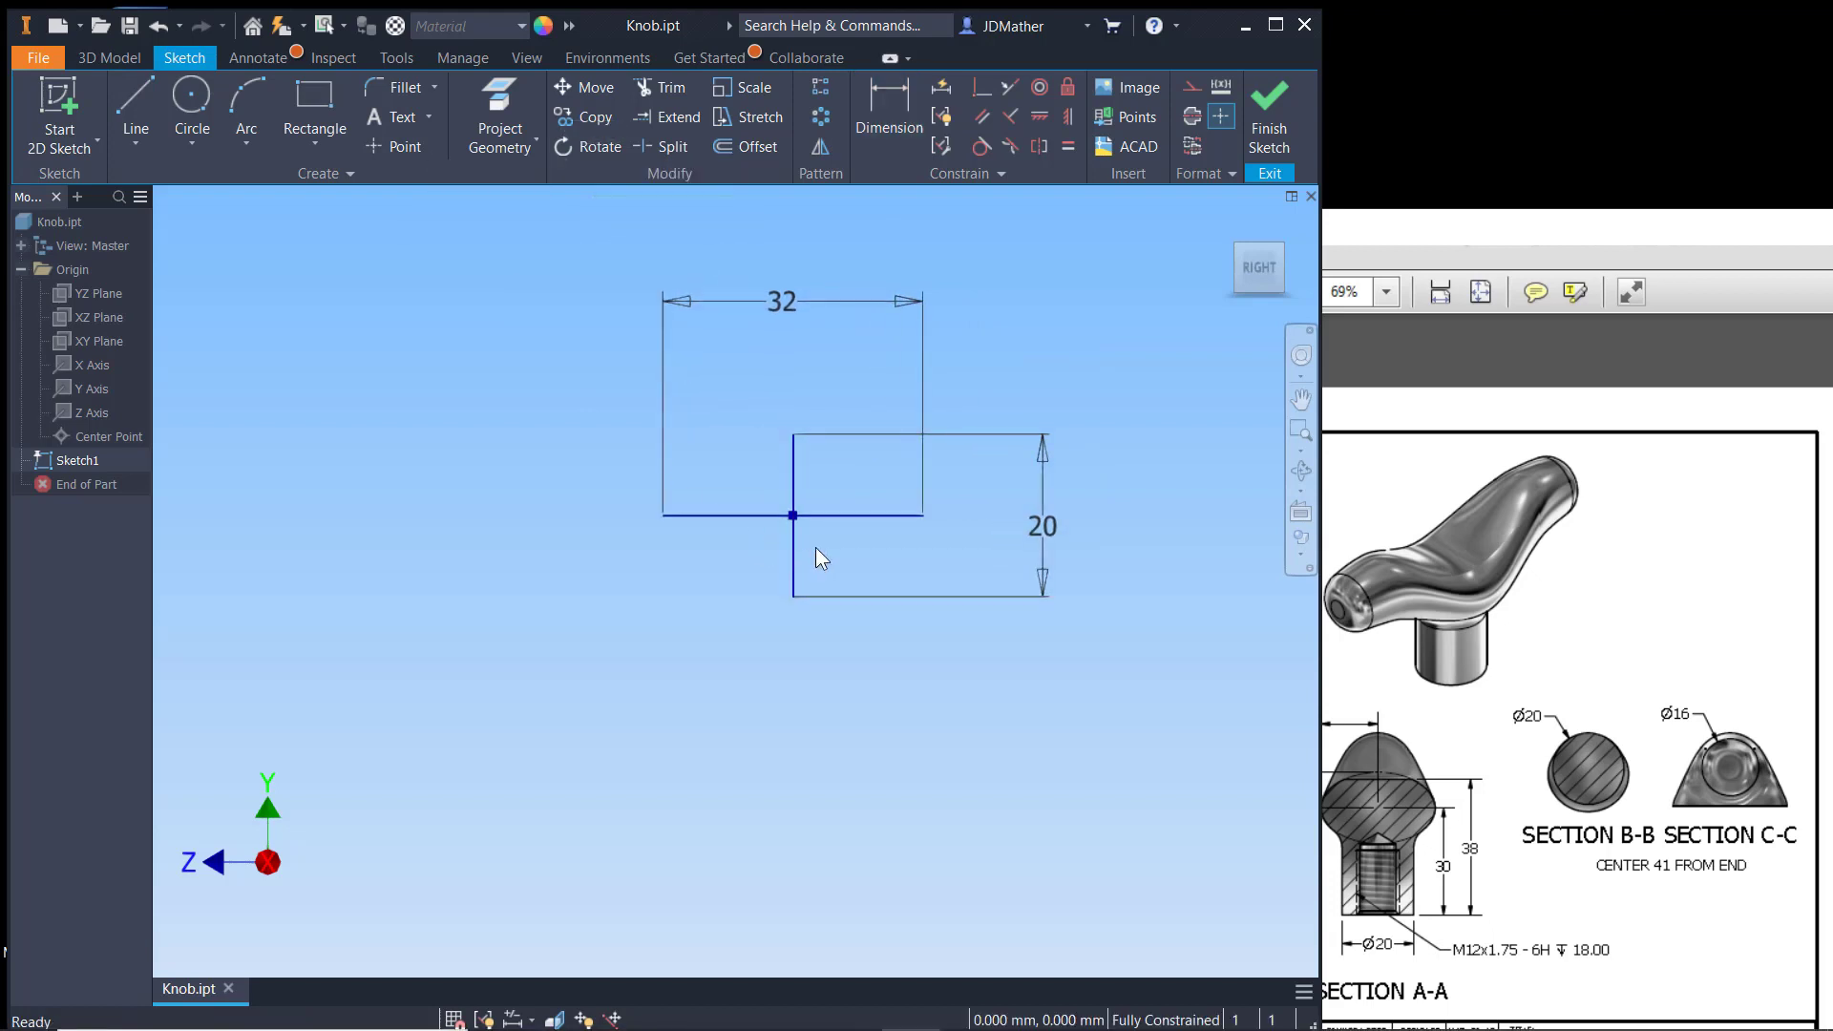
Step: Convert the two crossing lines to construction geometry
left_click(793, 515)
right_click(748, 470)
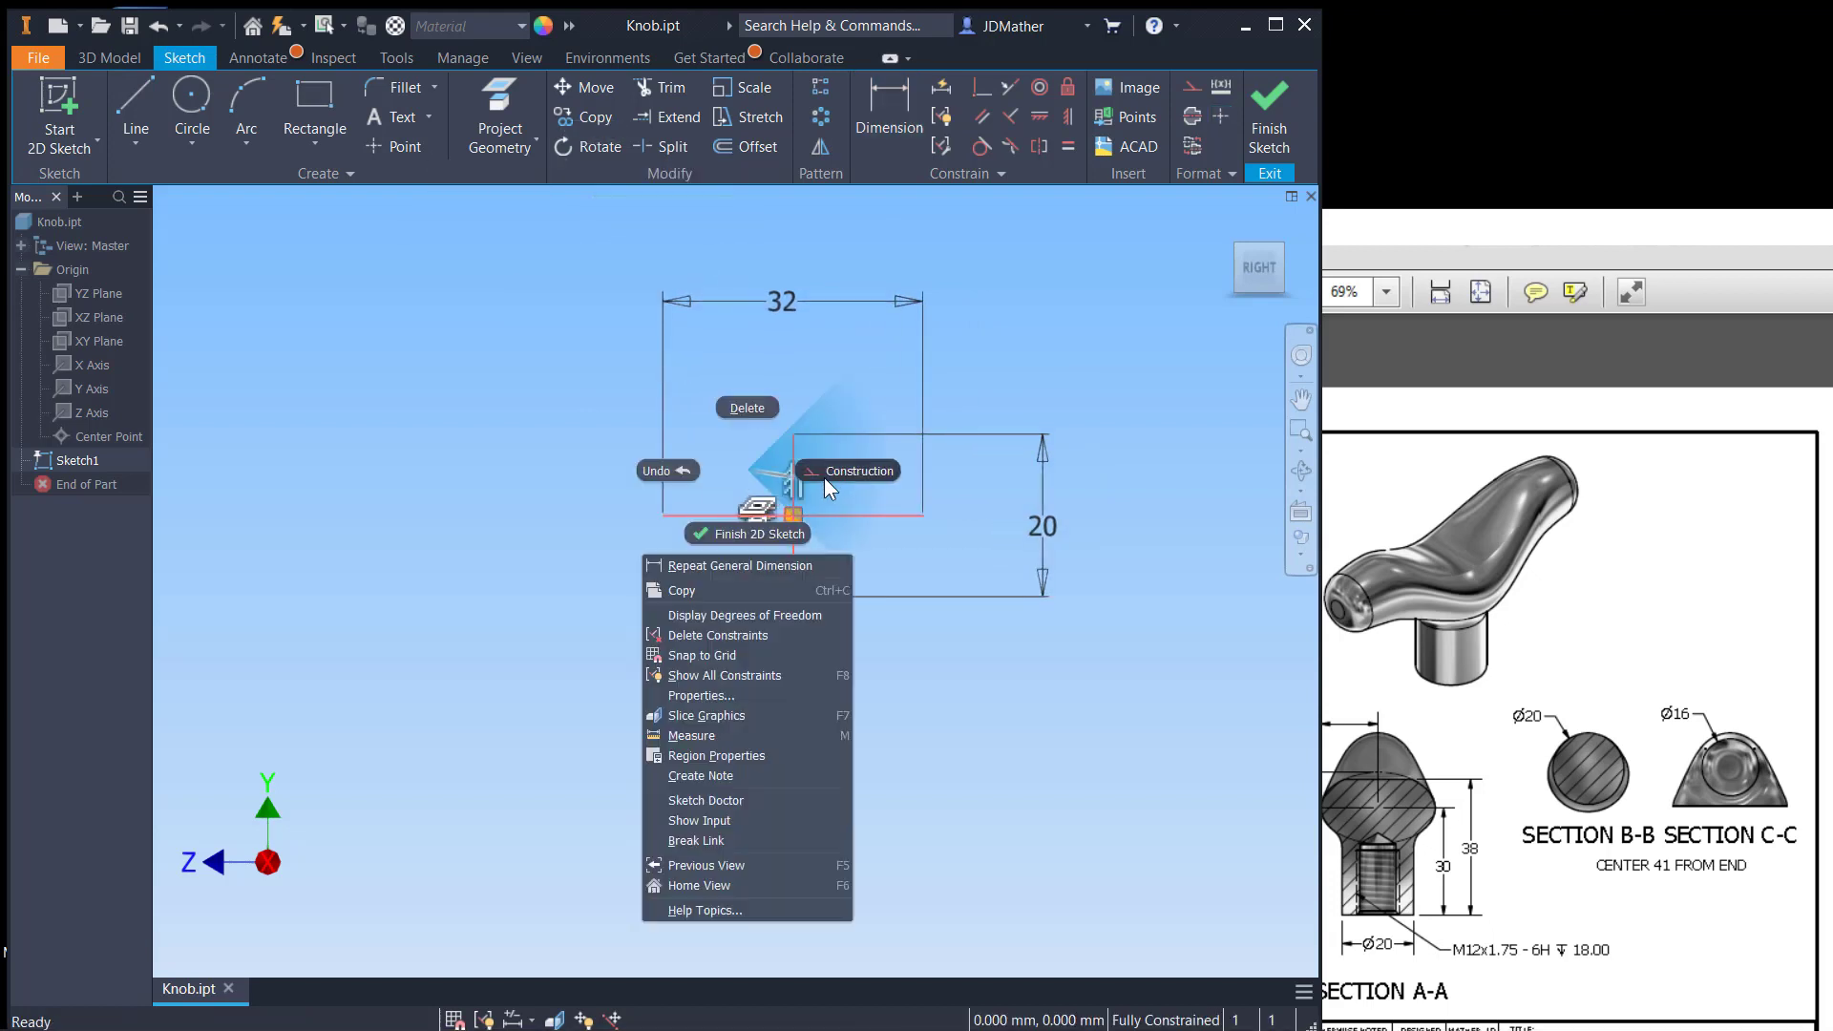
left_click(829, 473)
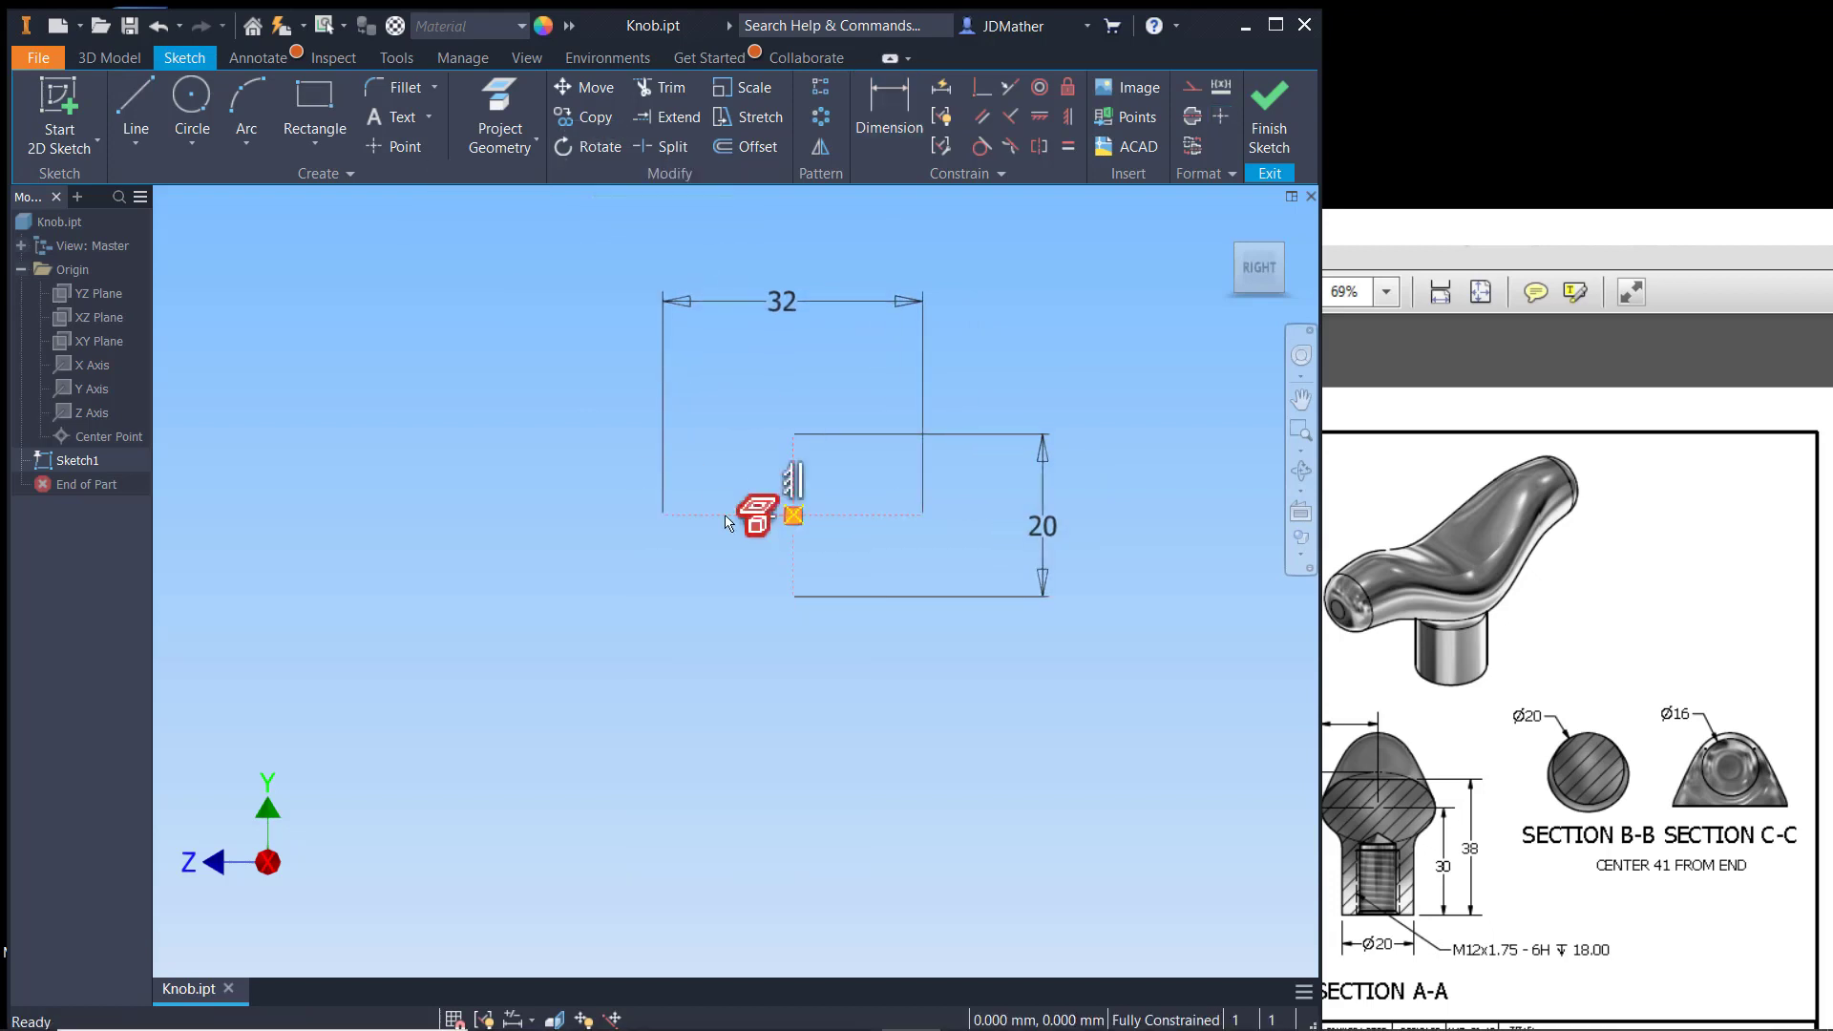
left_click(713, 599)
Step: Draw an ellipse centred on the origin, passing through the ends of the horizontal and vertical construction lines
scroll(913, 271, "down", 1)
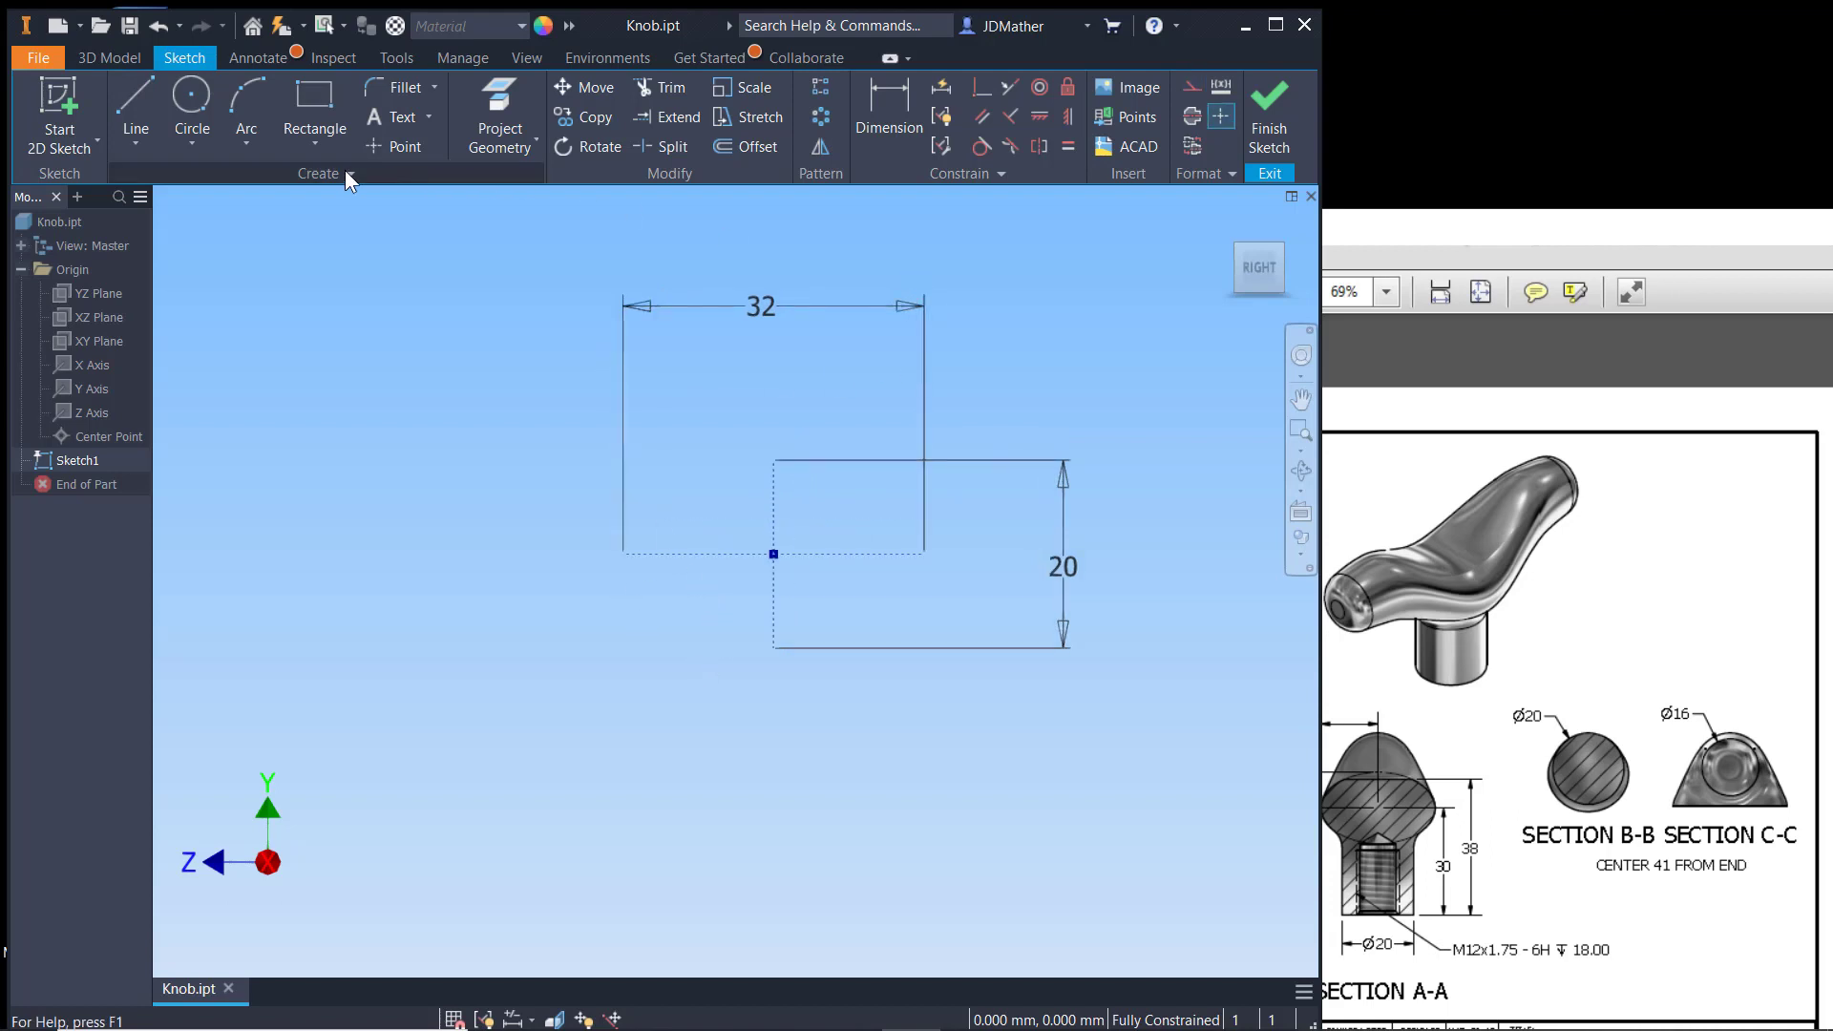
left_click(198, 144)
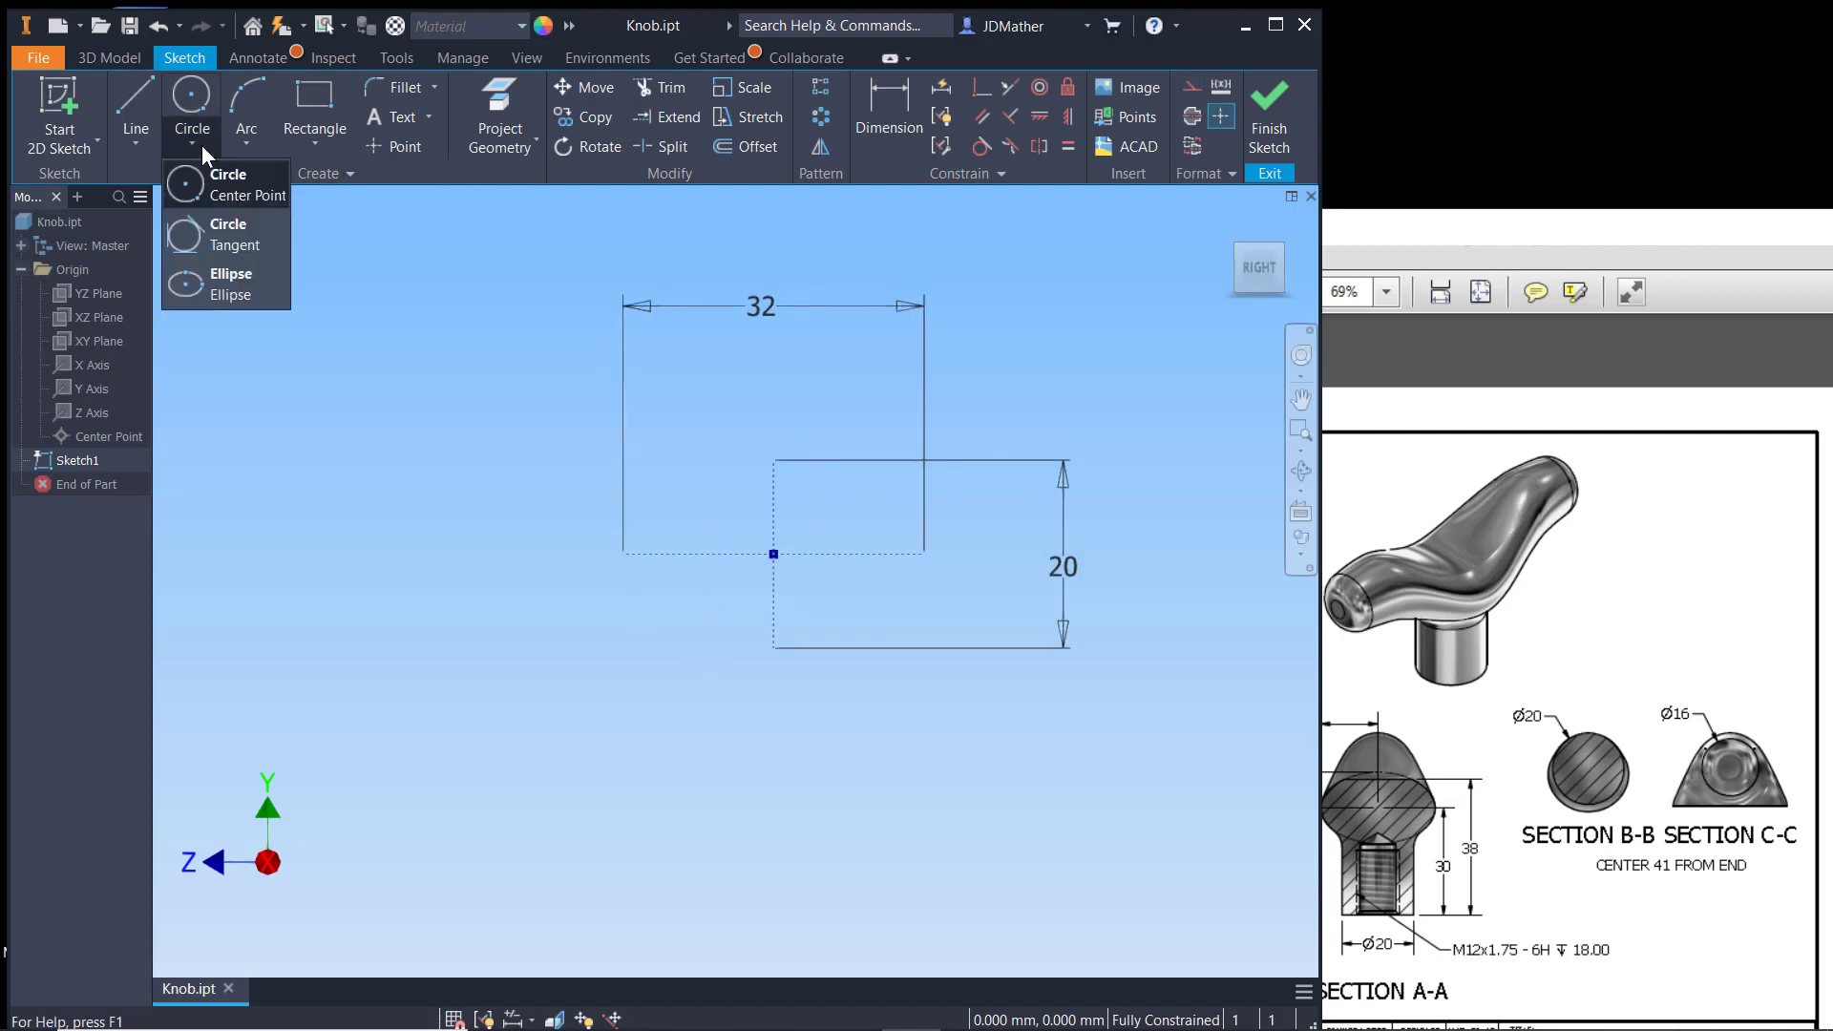
left_click(191, 281)
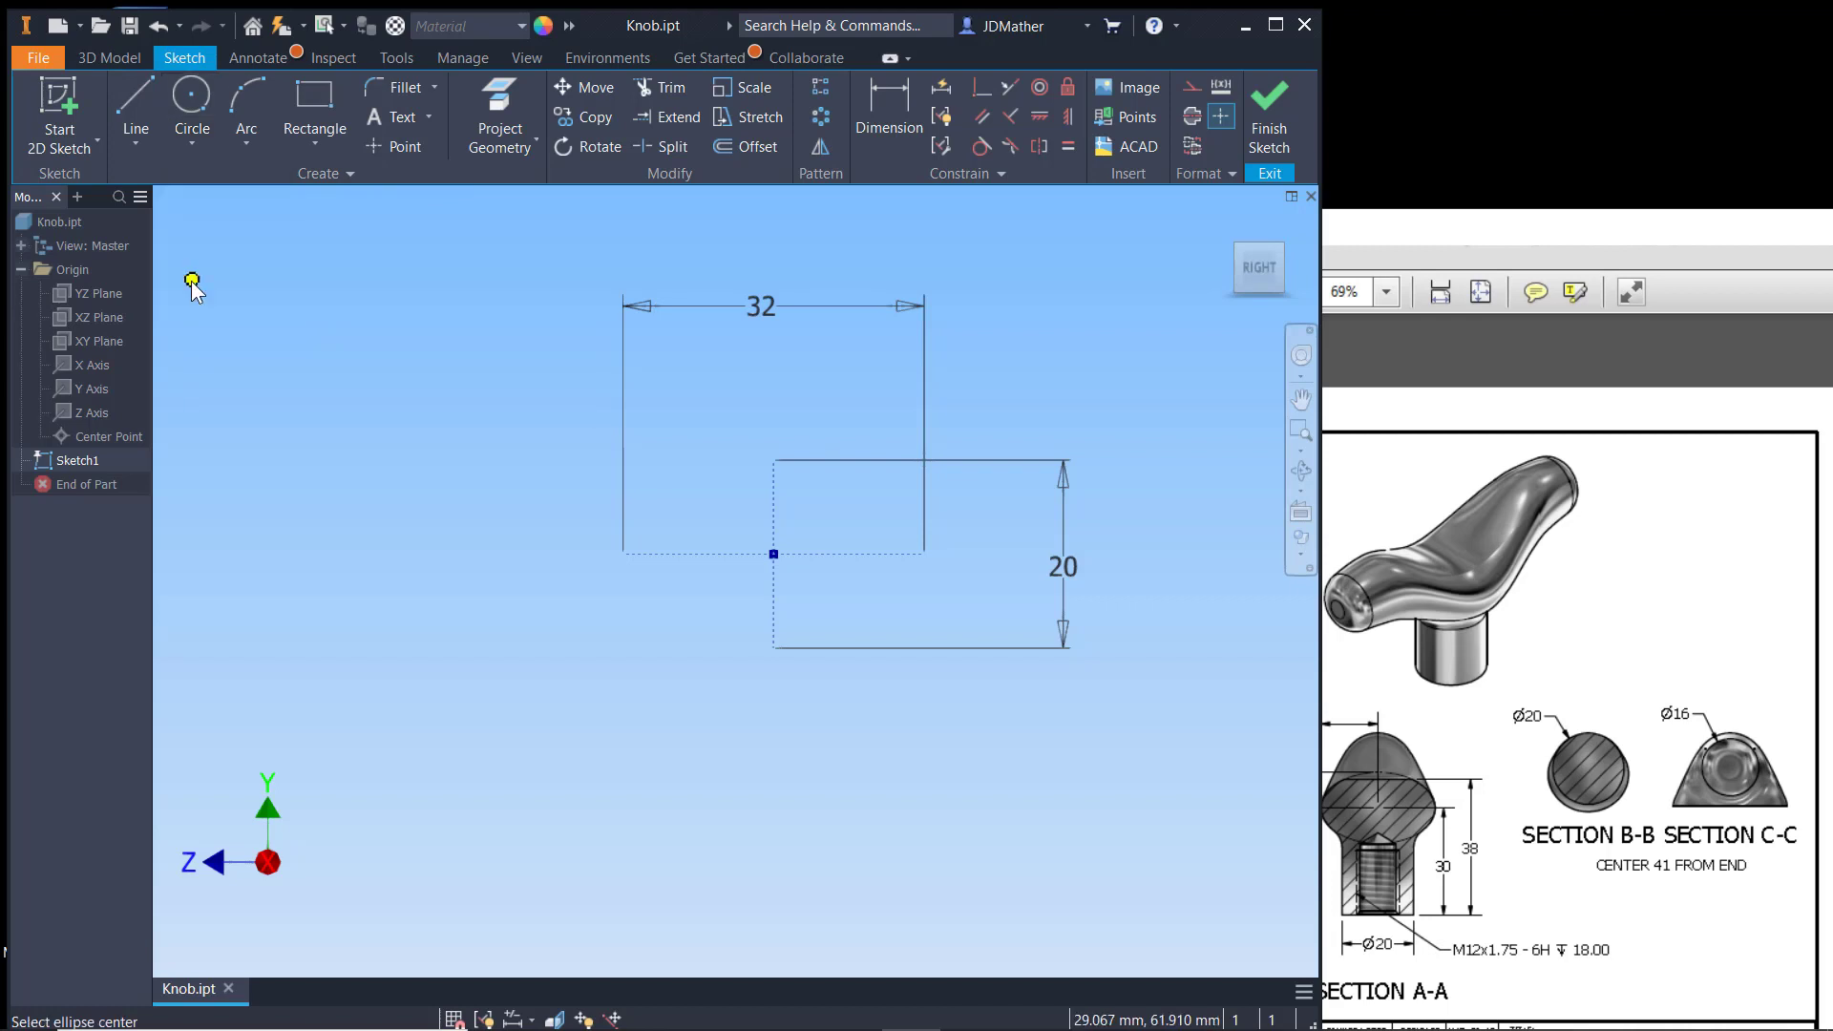
left_click(774, 552)
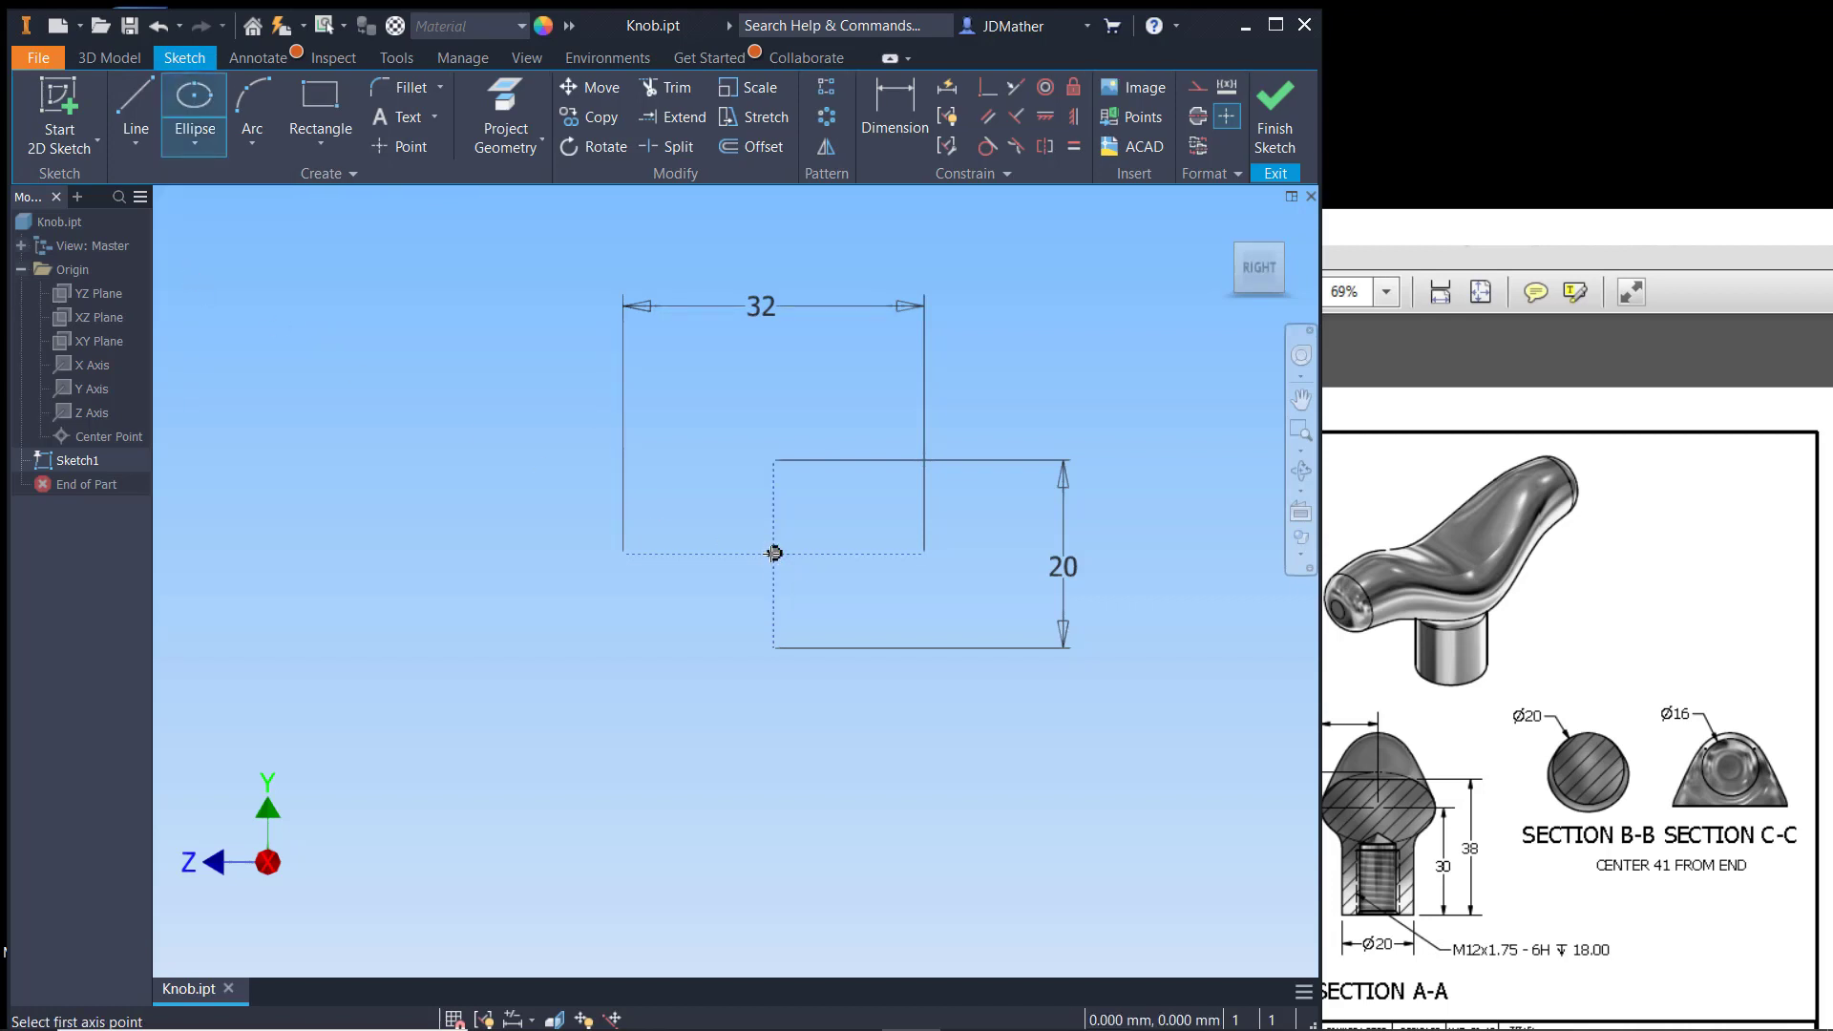
left_click(623, 553)
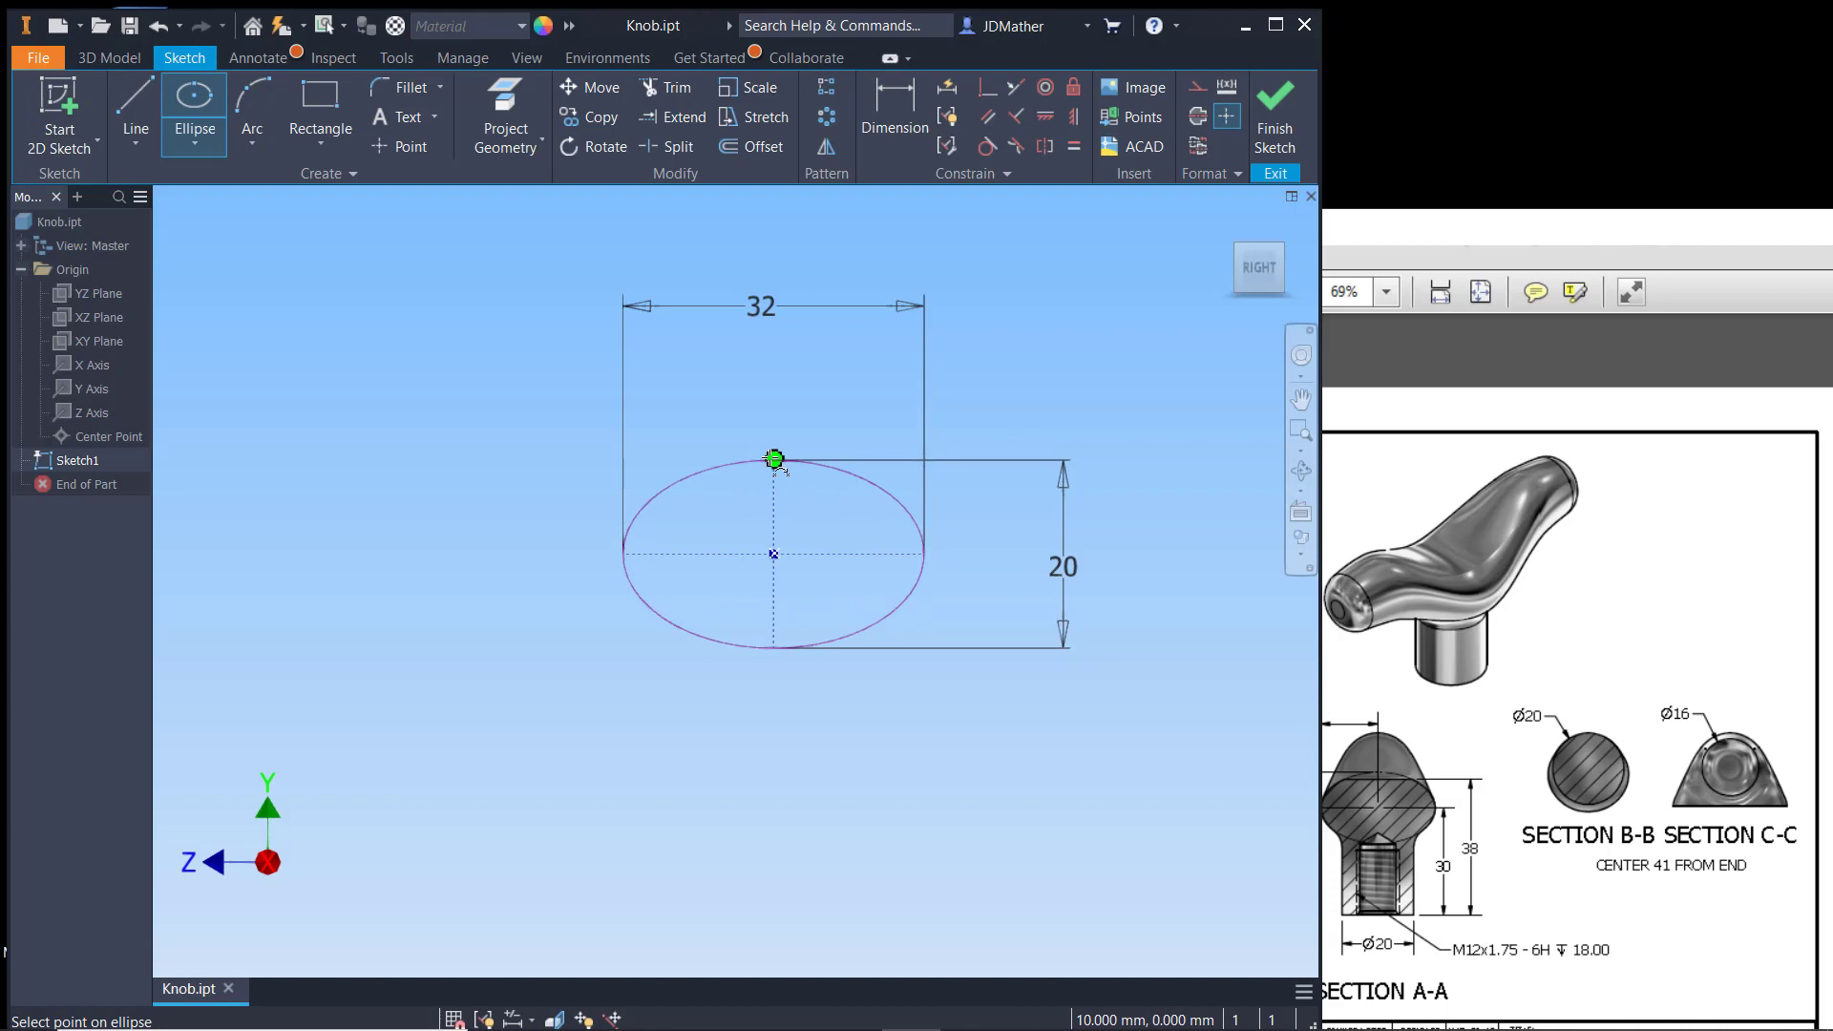
left_click(775, 459)
right_click(444, 424)
left_click(520, 426)
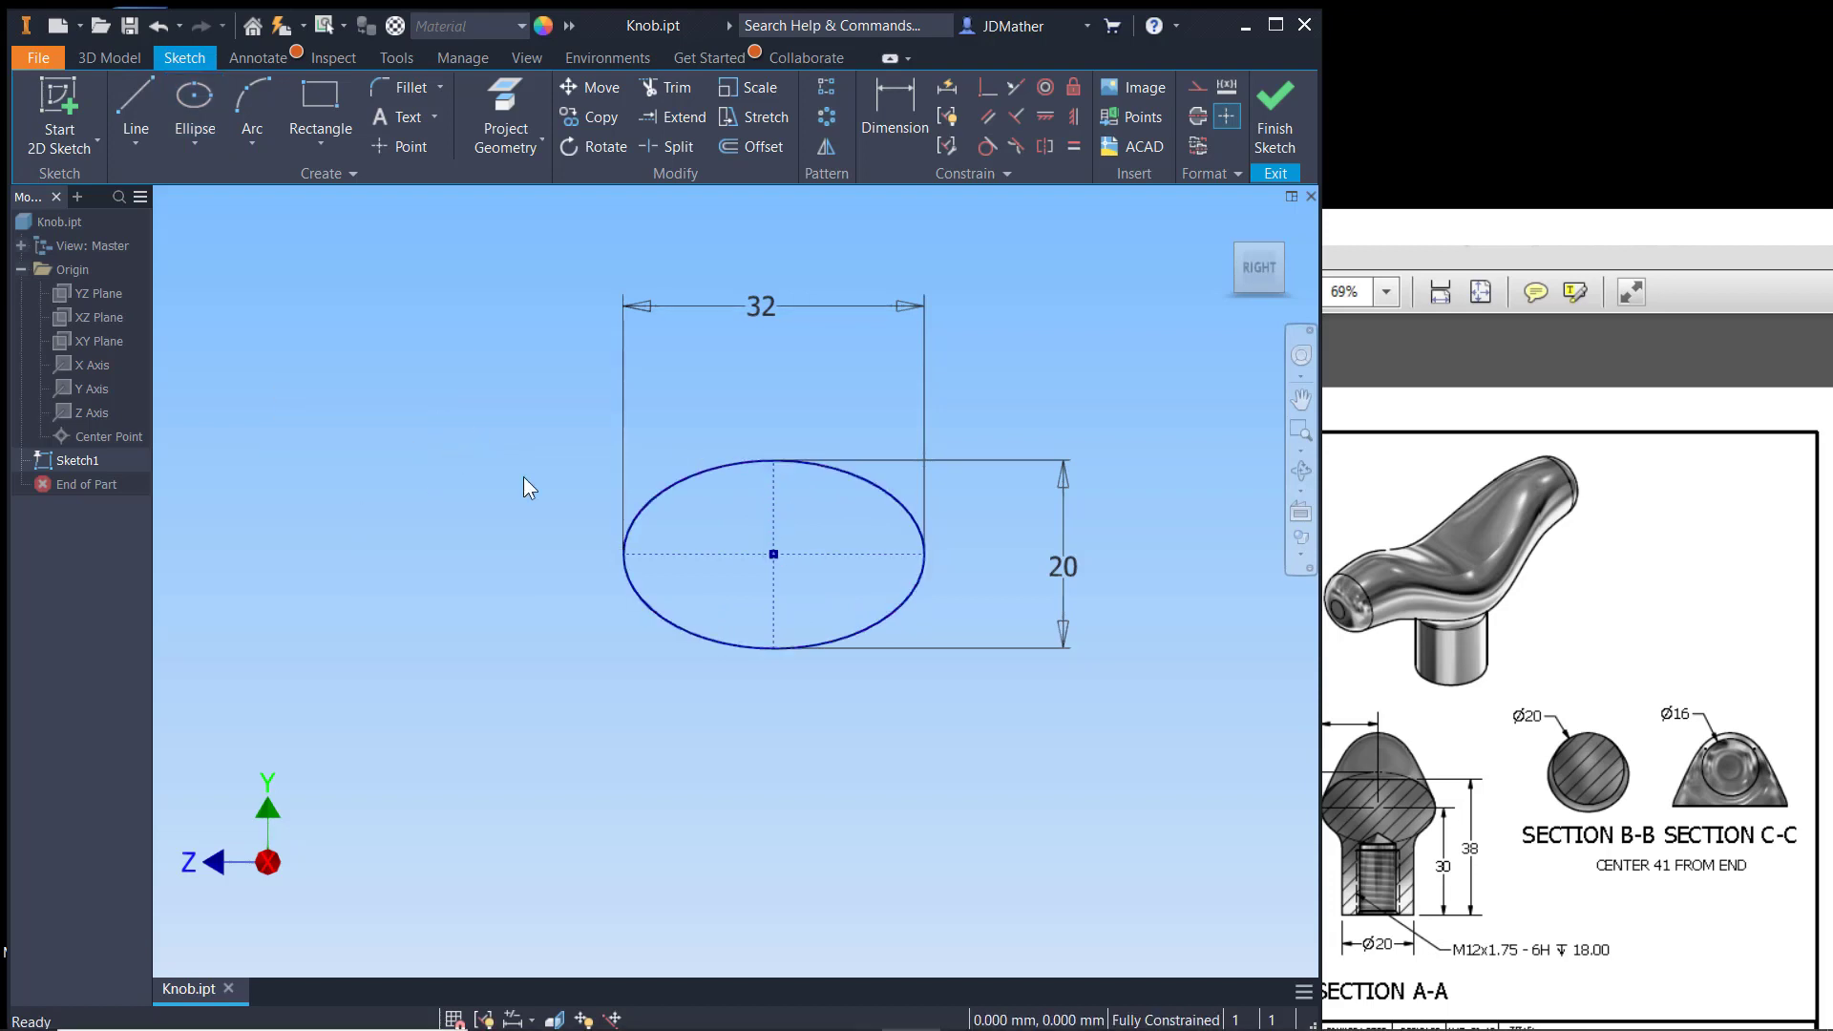
Step: Consult the Knob.pdf drawing and draw a horizontal line from edge to edge across the ellipse, about 5 mm above its centre
scroll(978, 340, "down", 1)
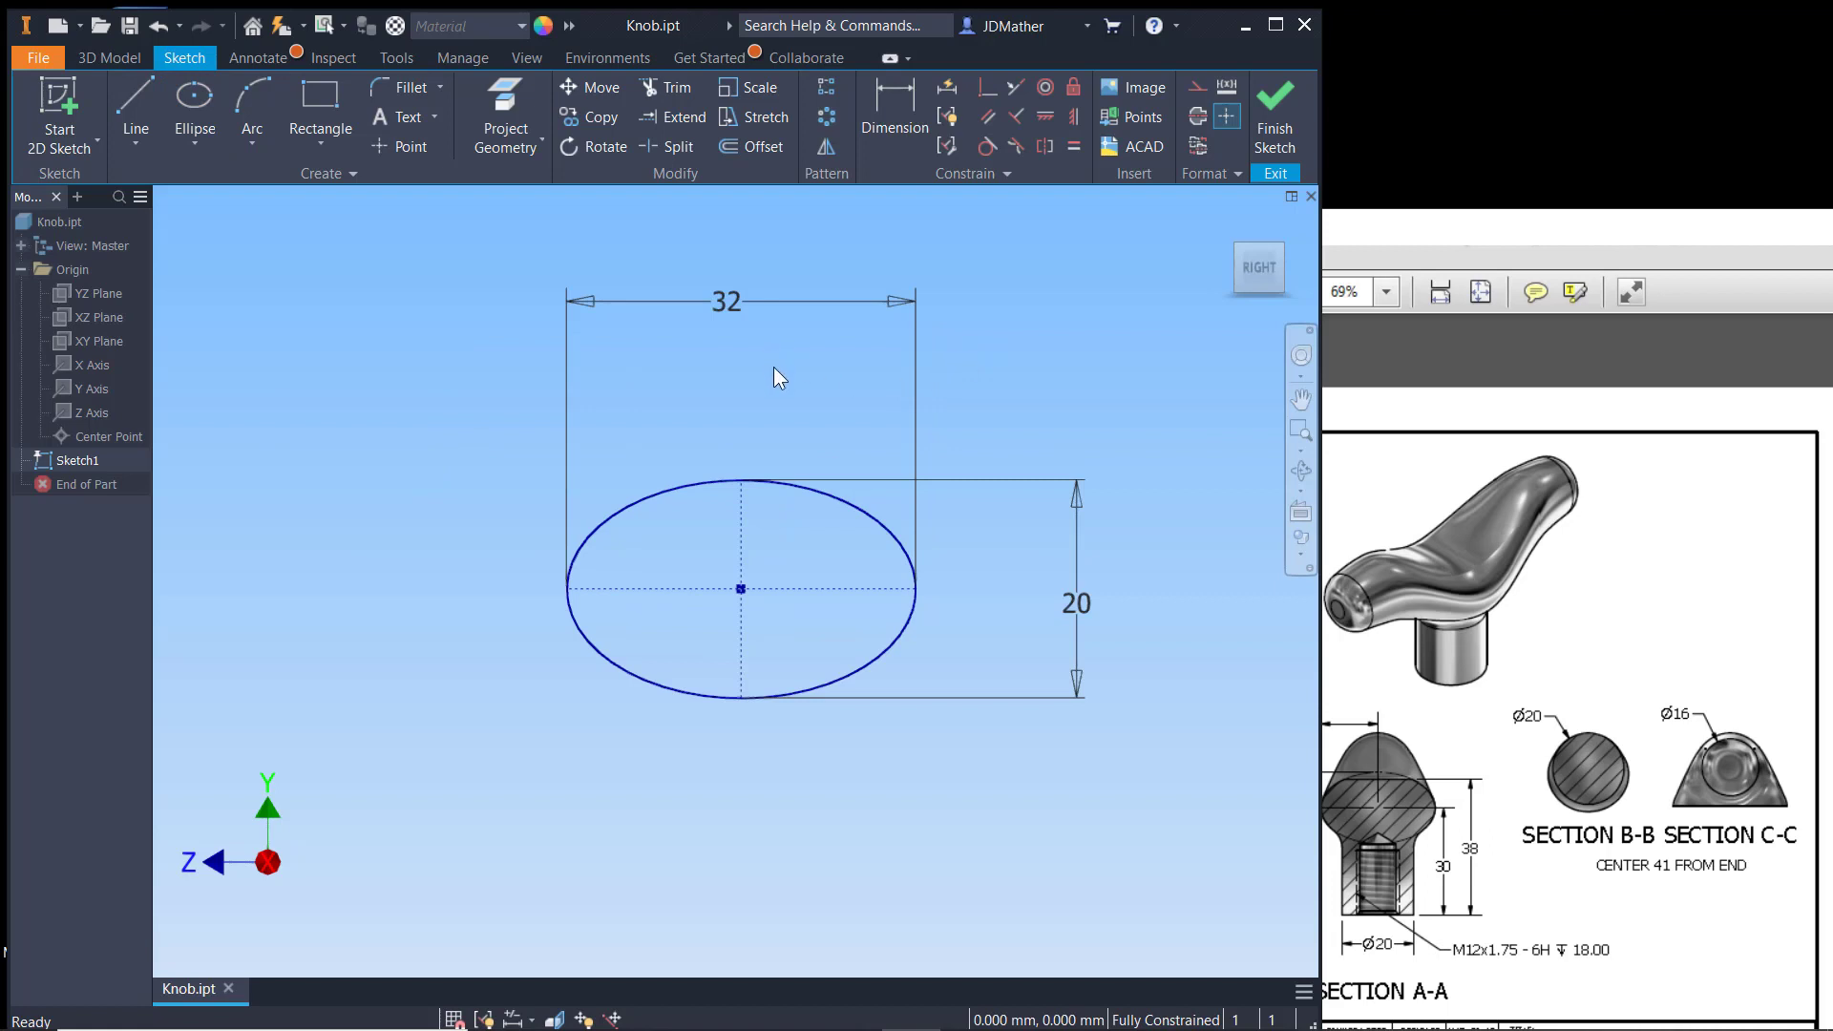
left_click(1462, 707)
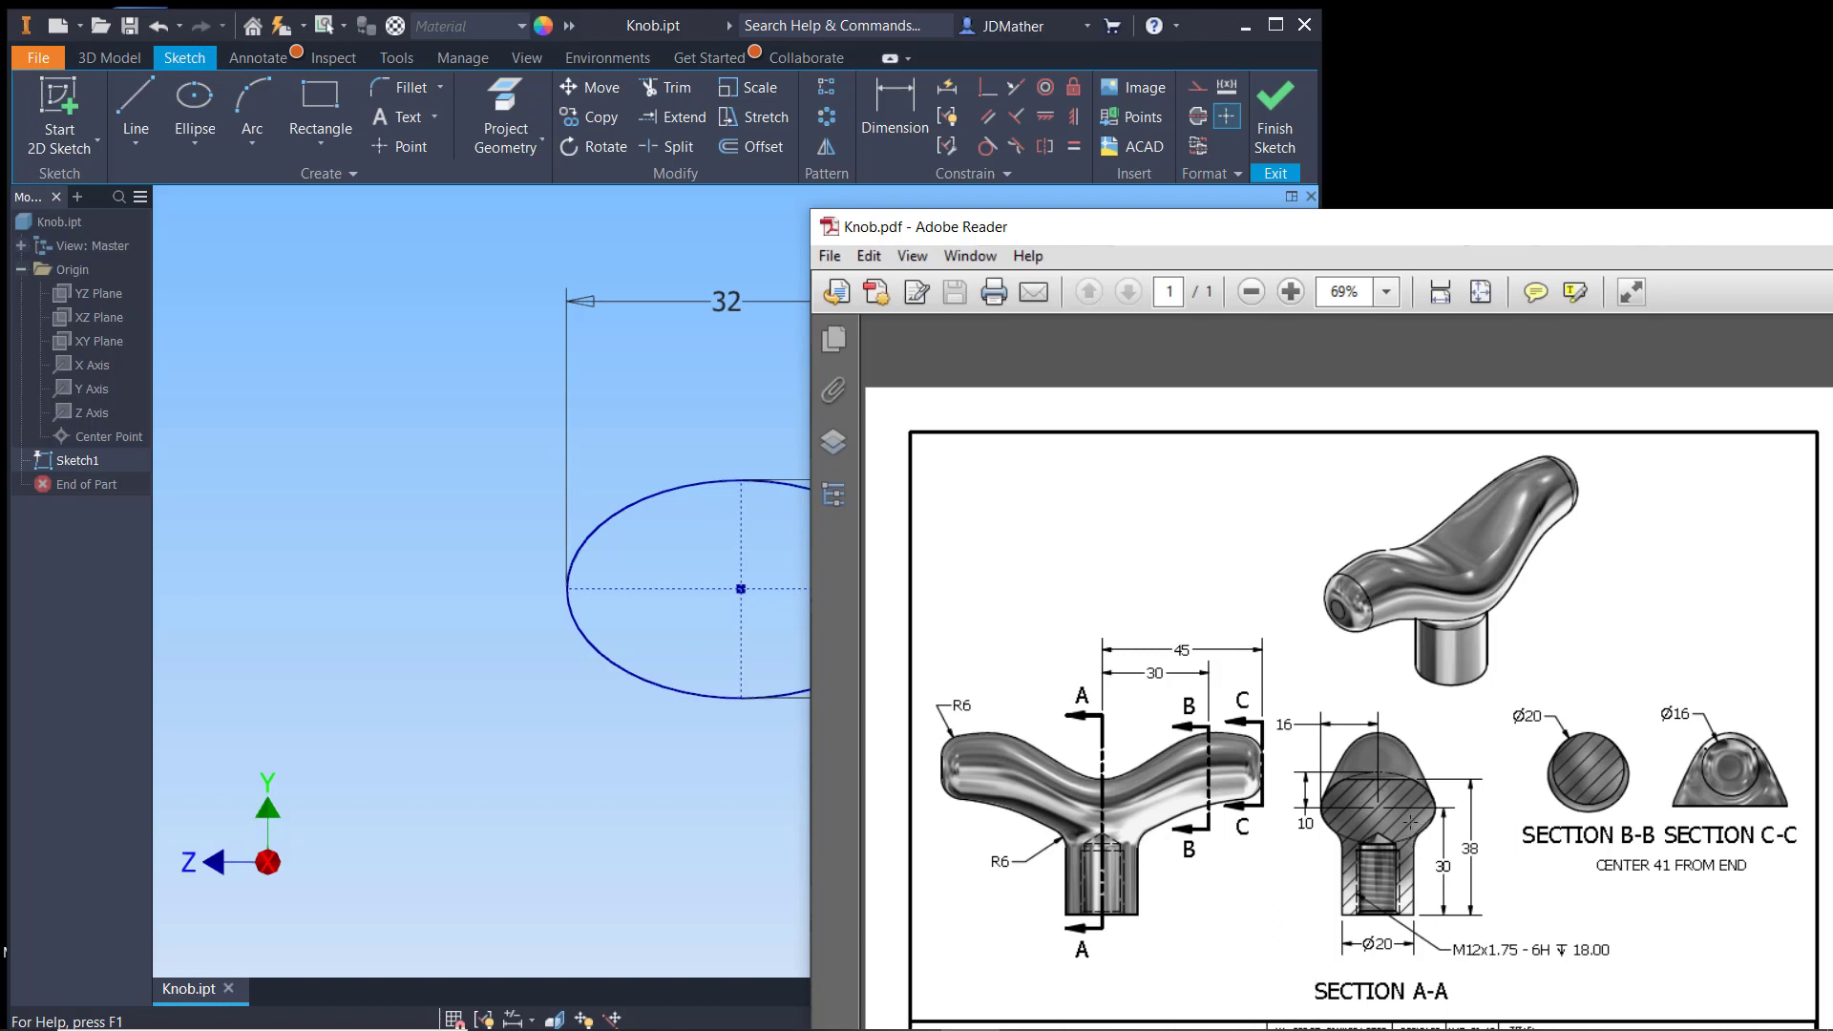
left_click(513, 360)
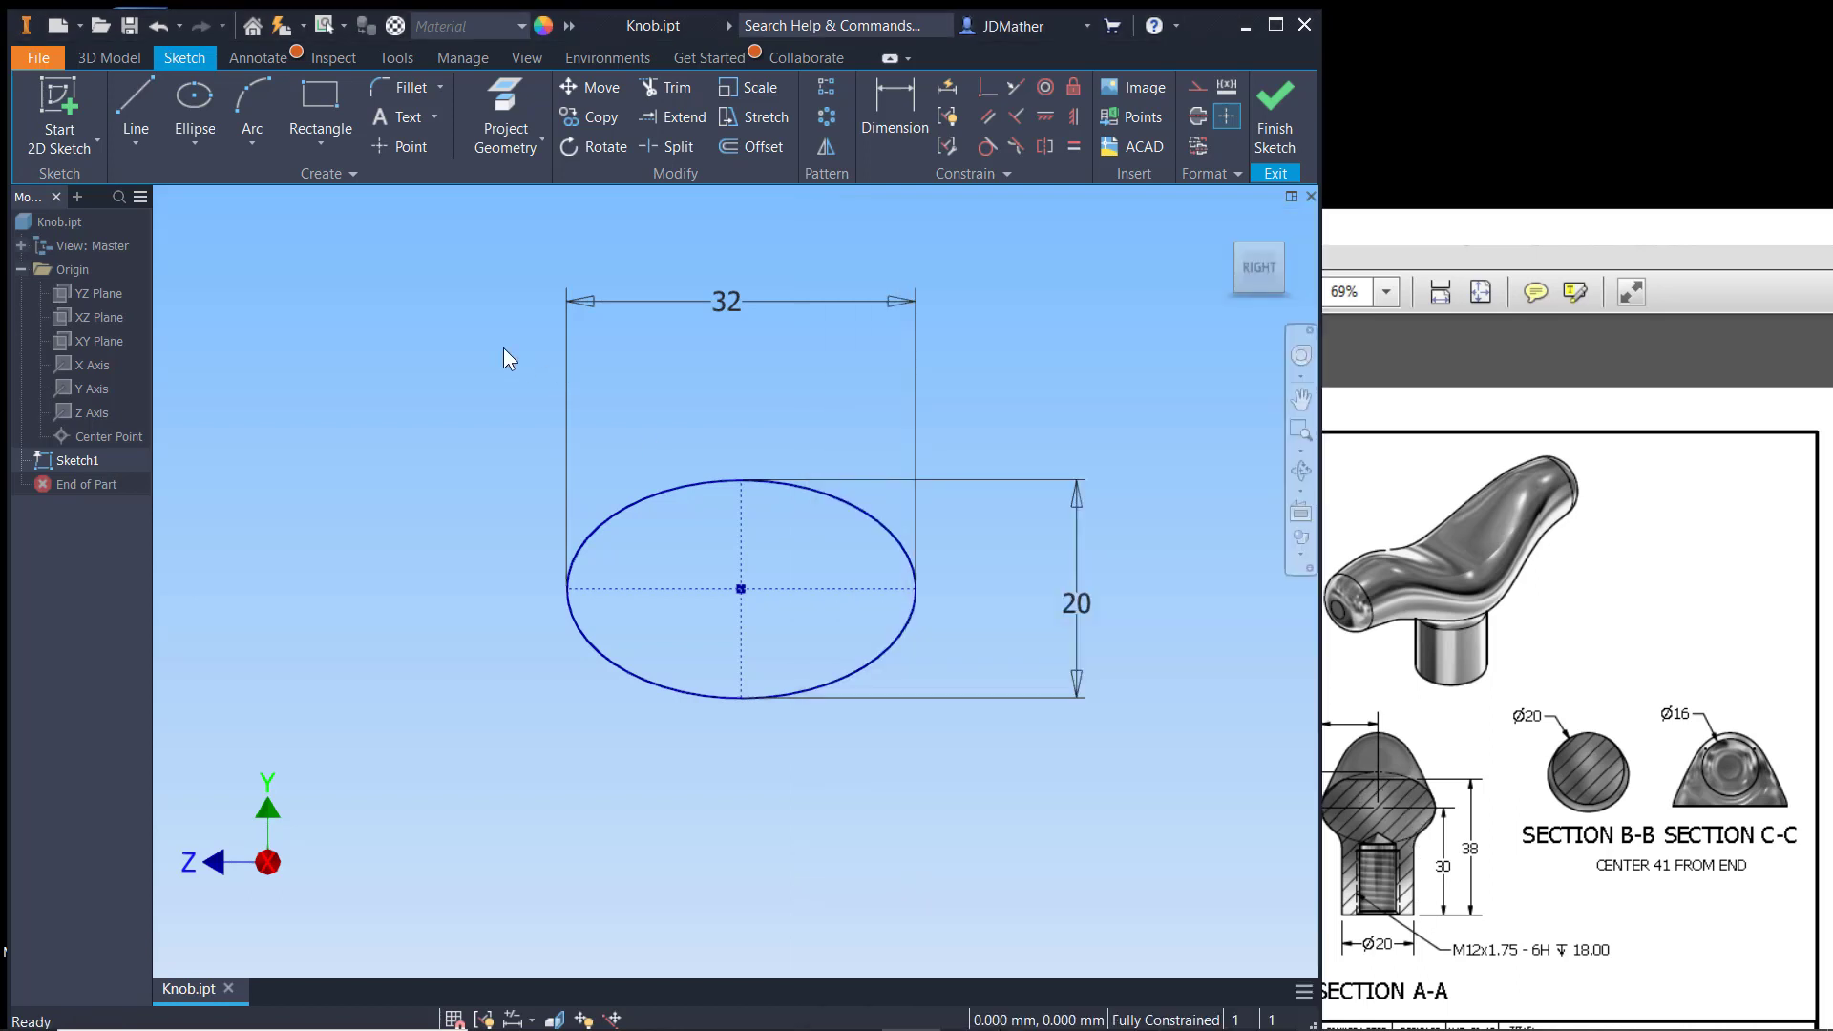
left_click(128, 112)
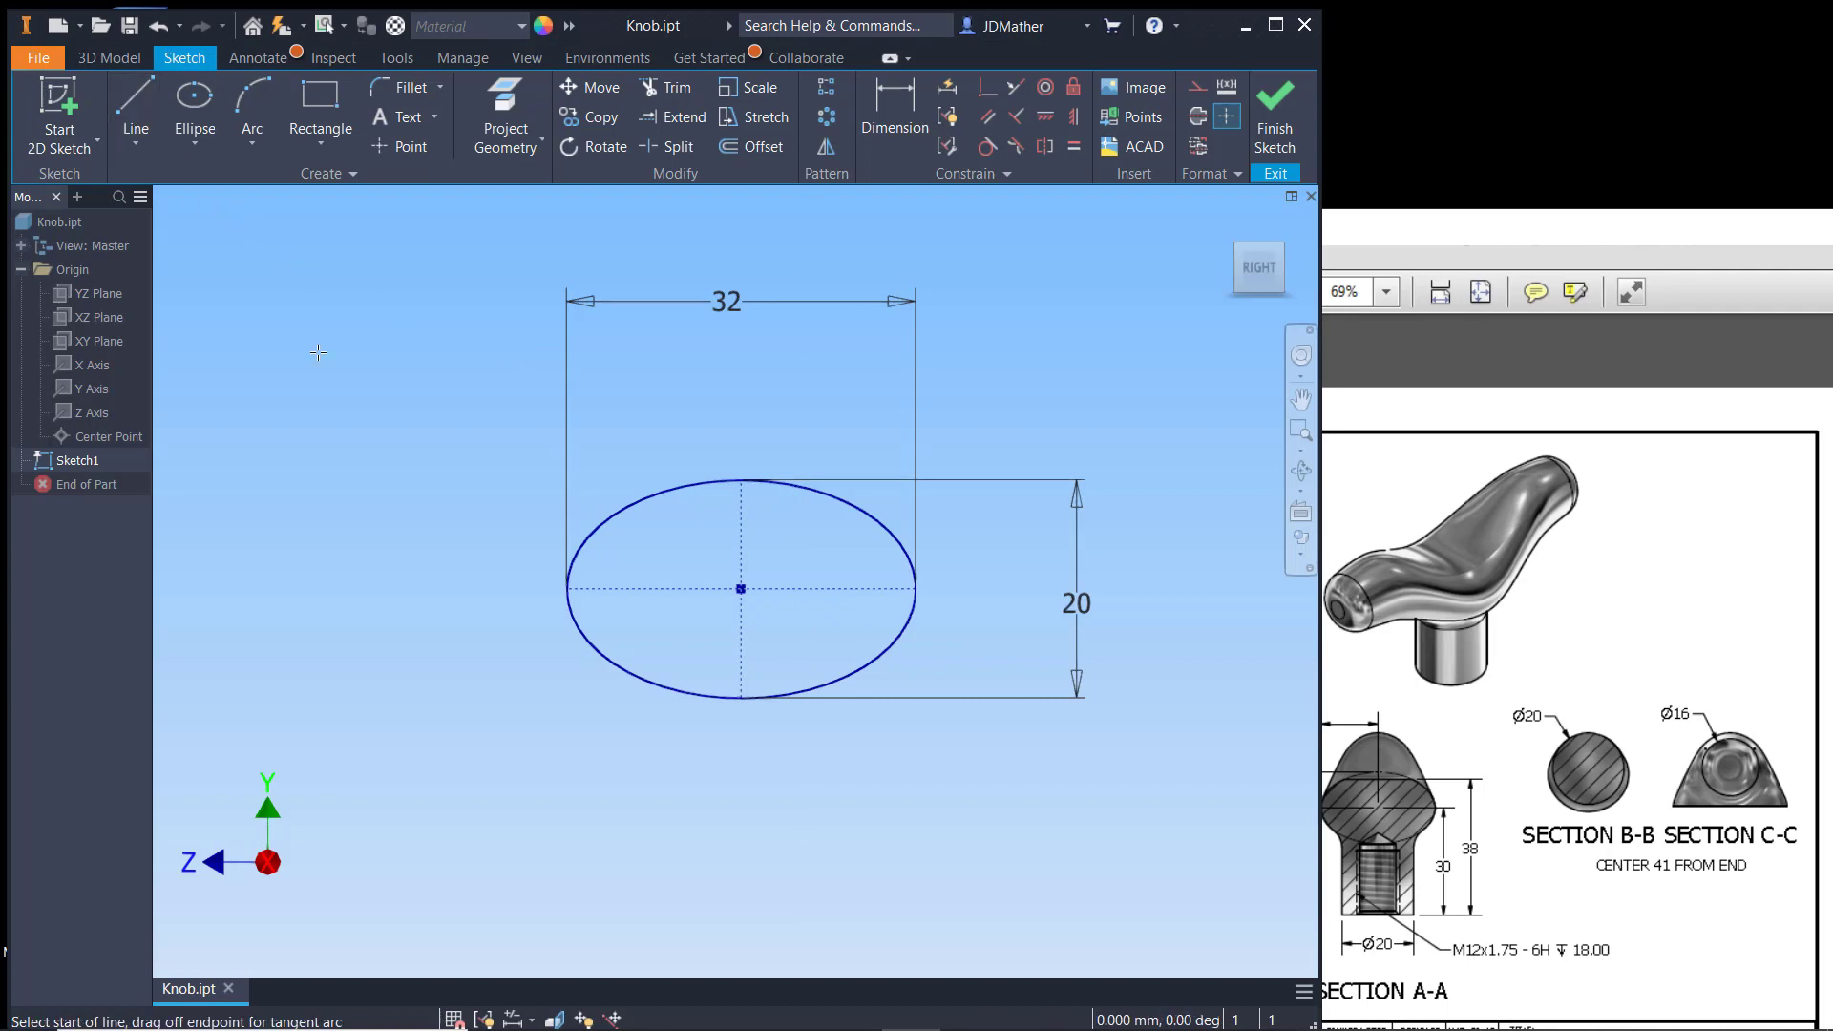
left_click(589, 535)
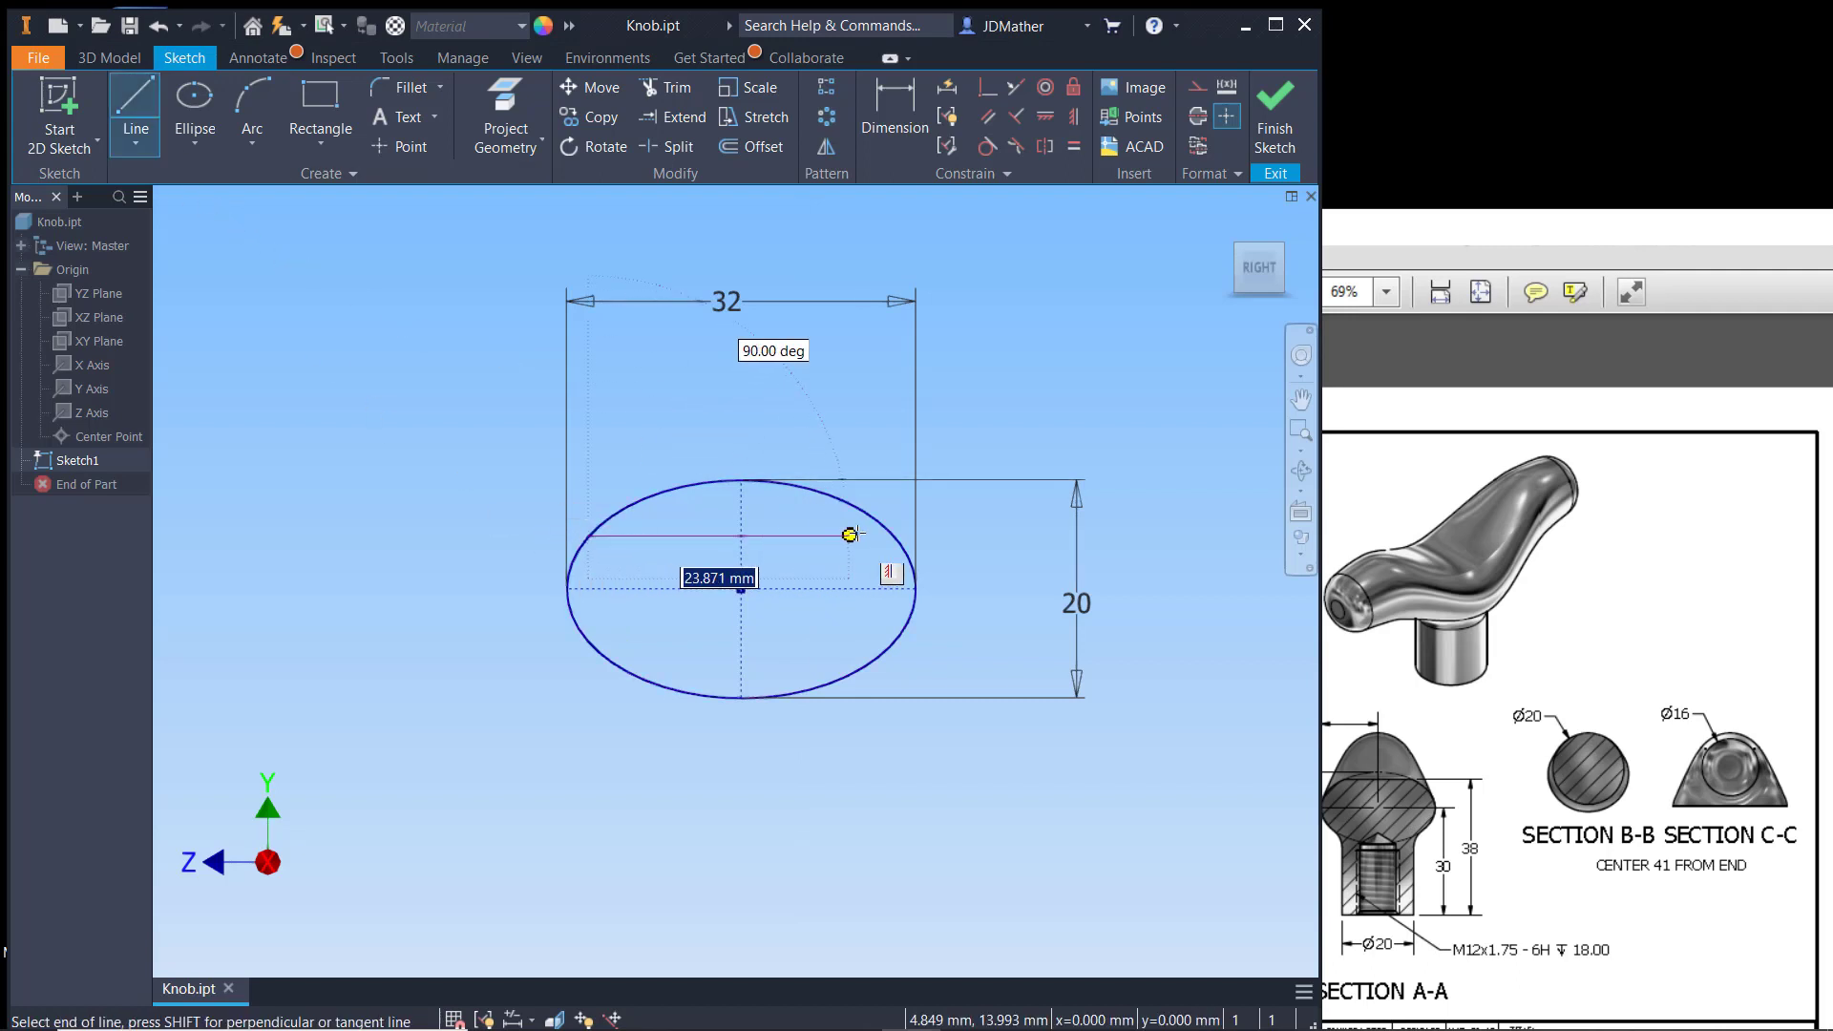
left_click(894, 535)
right_click(810, 389)
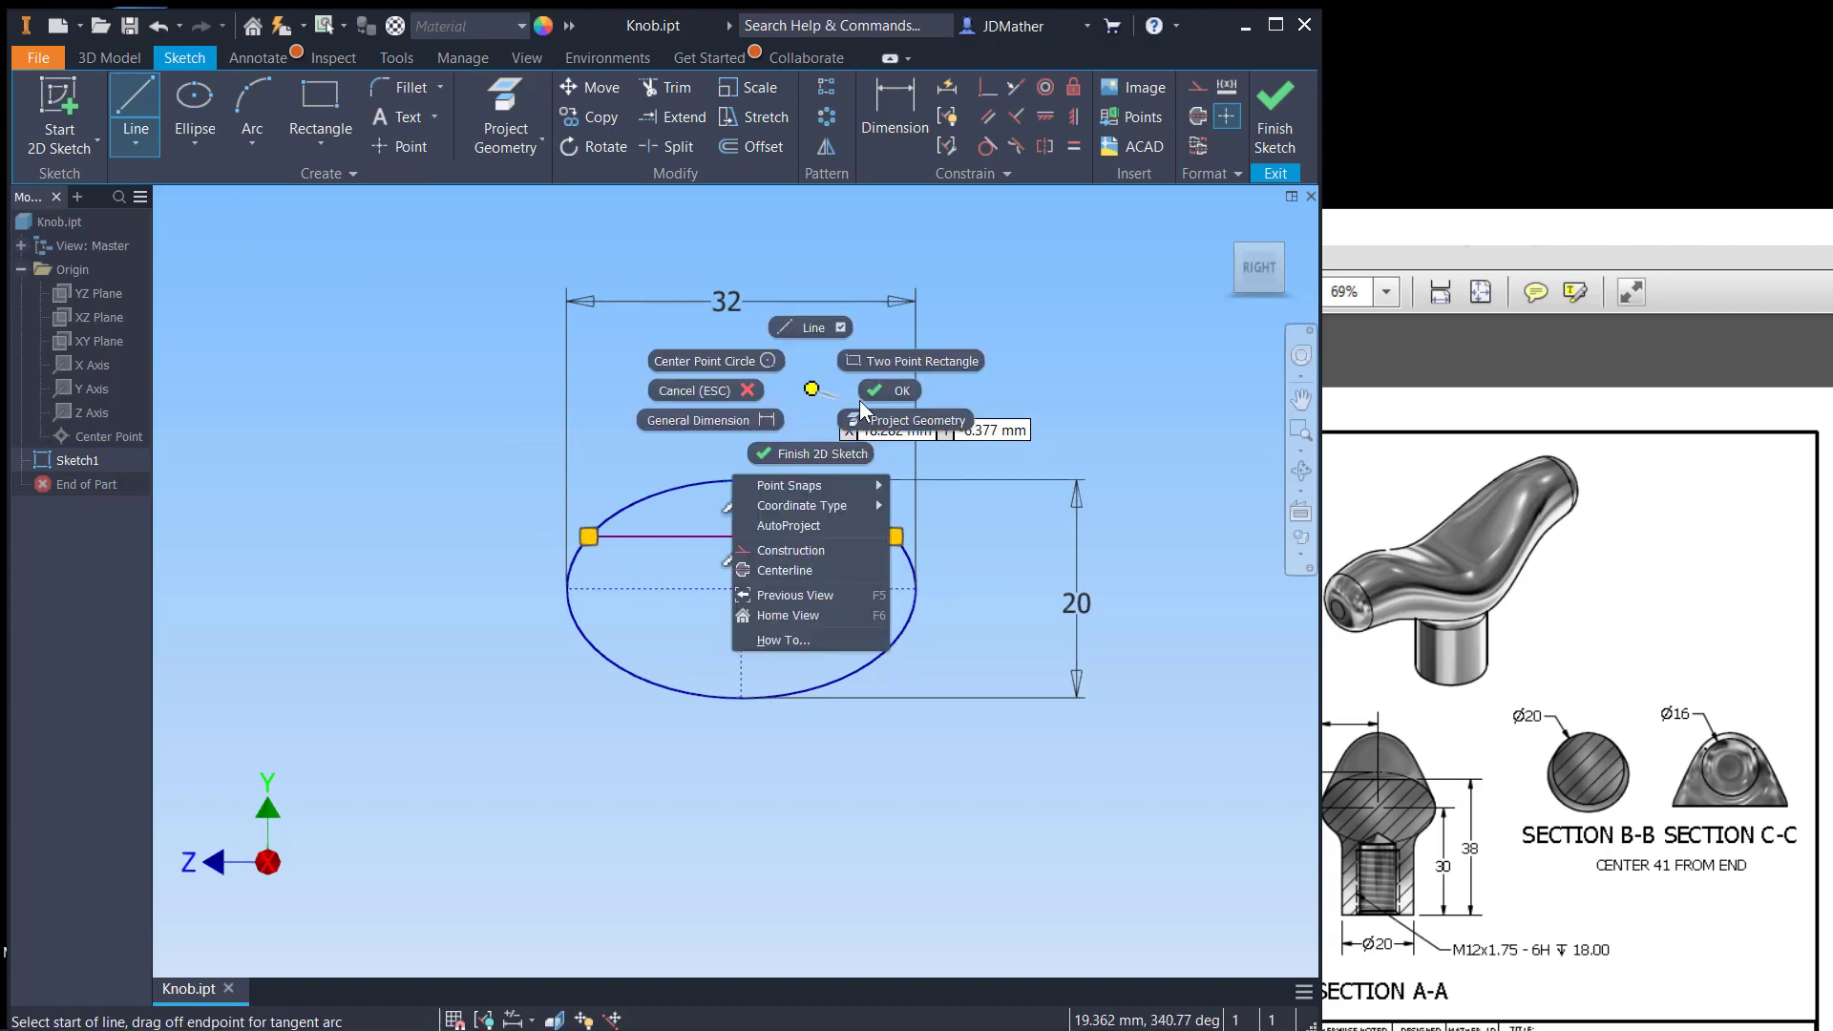
left_click(876, 390)
Step: Draw a vertical line about 19 mm long downward from the ellipse's lowest point and convert it to construction geometry
left_click(124, 112)
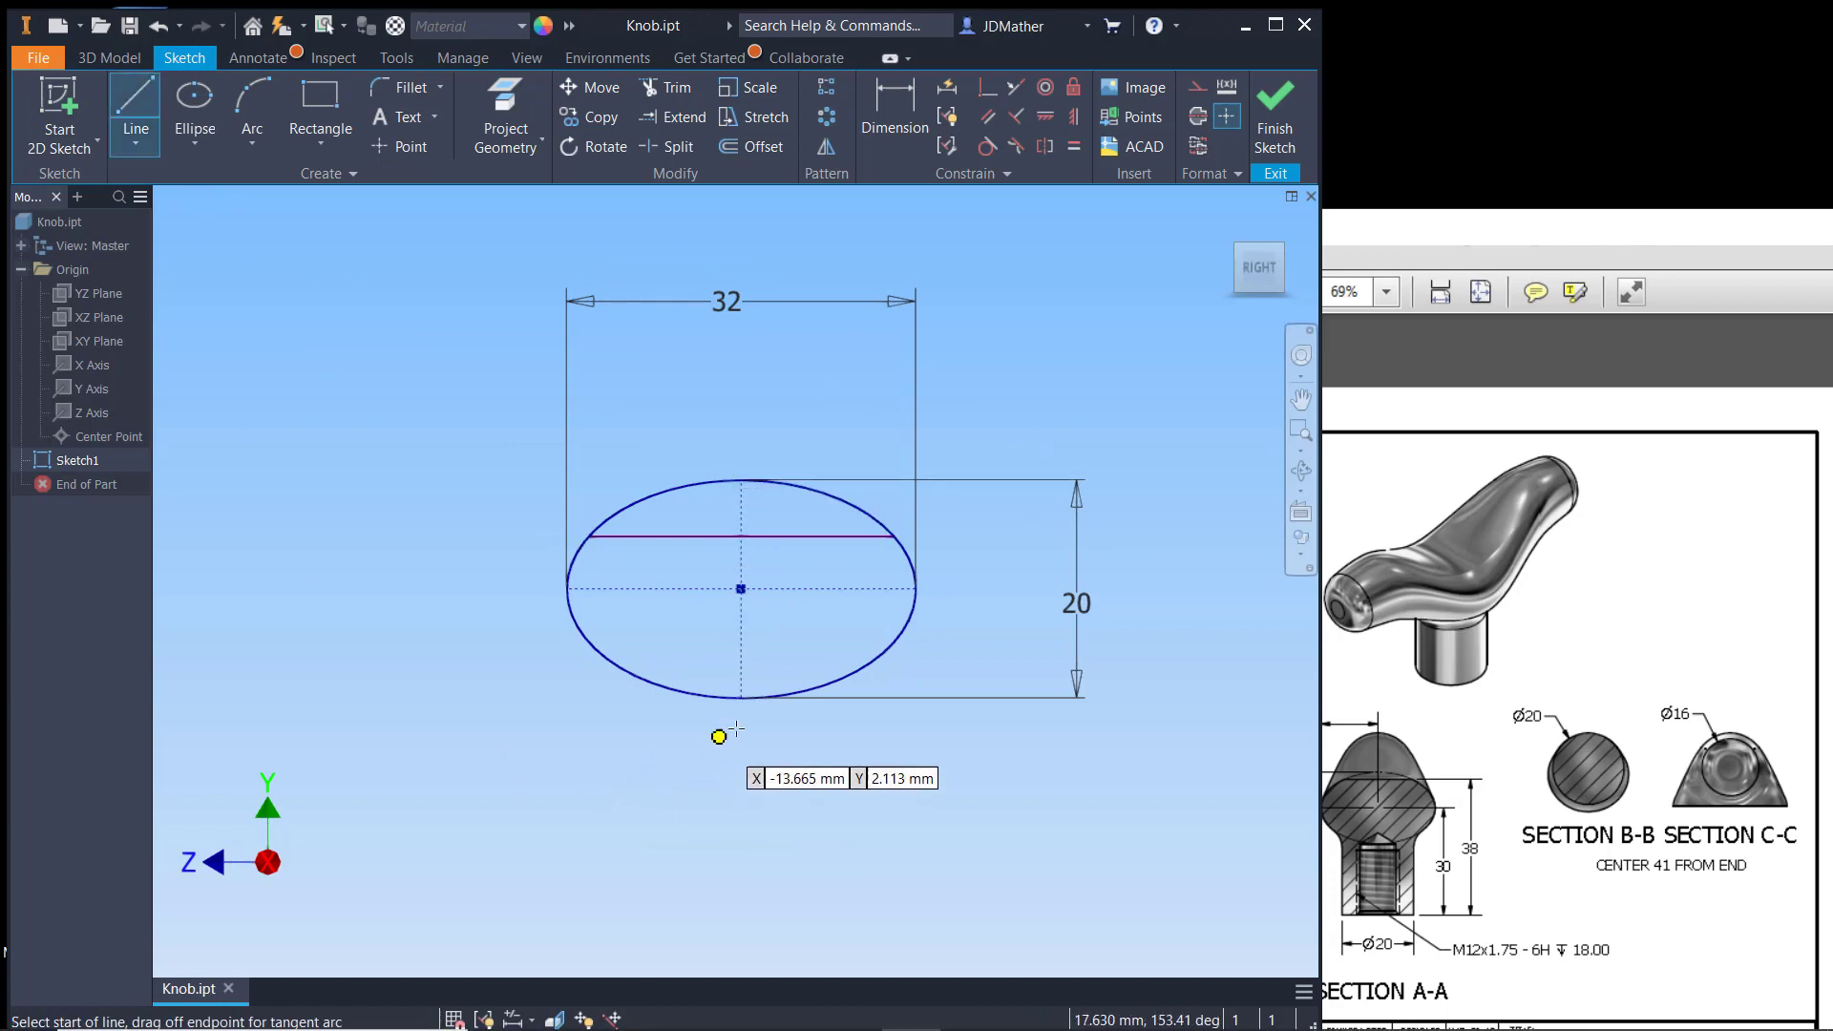
left_click(740, 698)
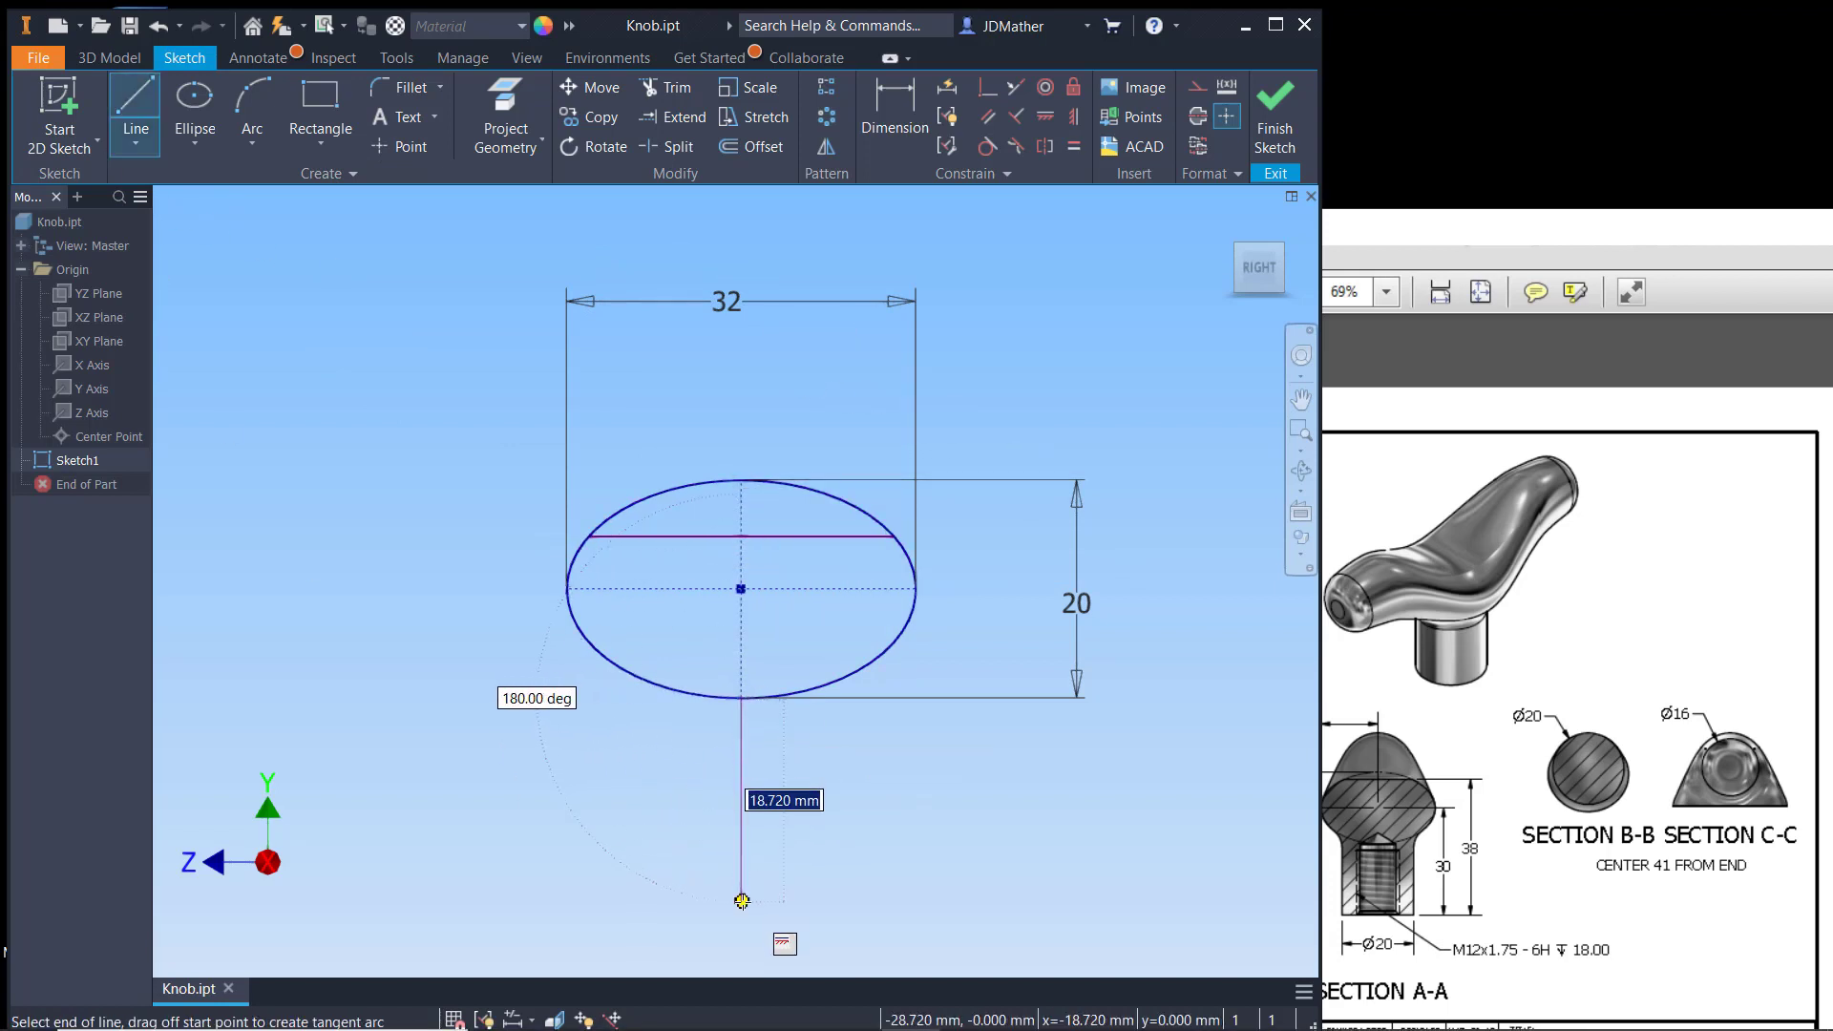
right_click(741, 901)
left_click(806, 899)
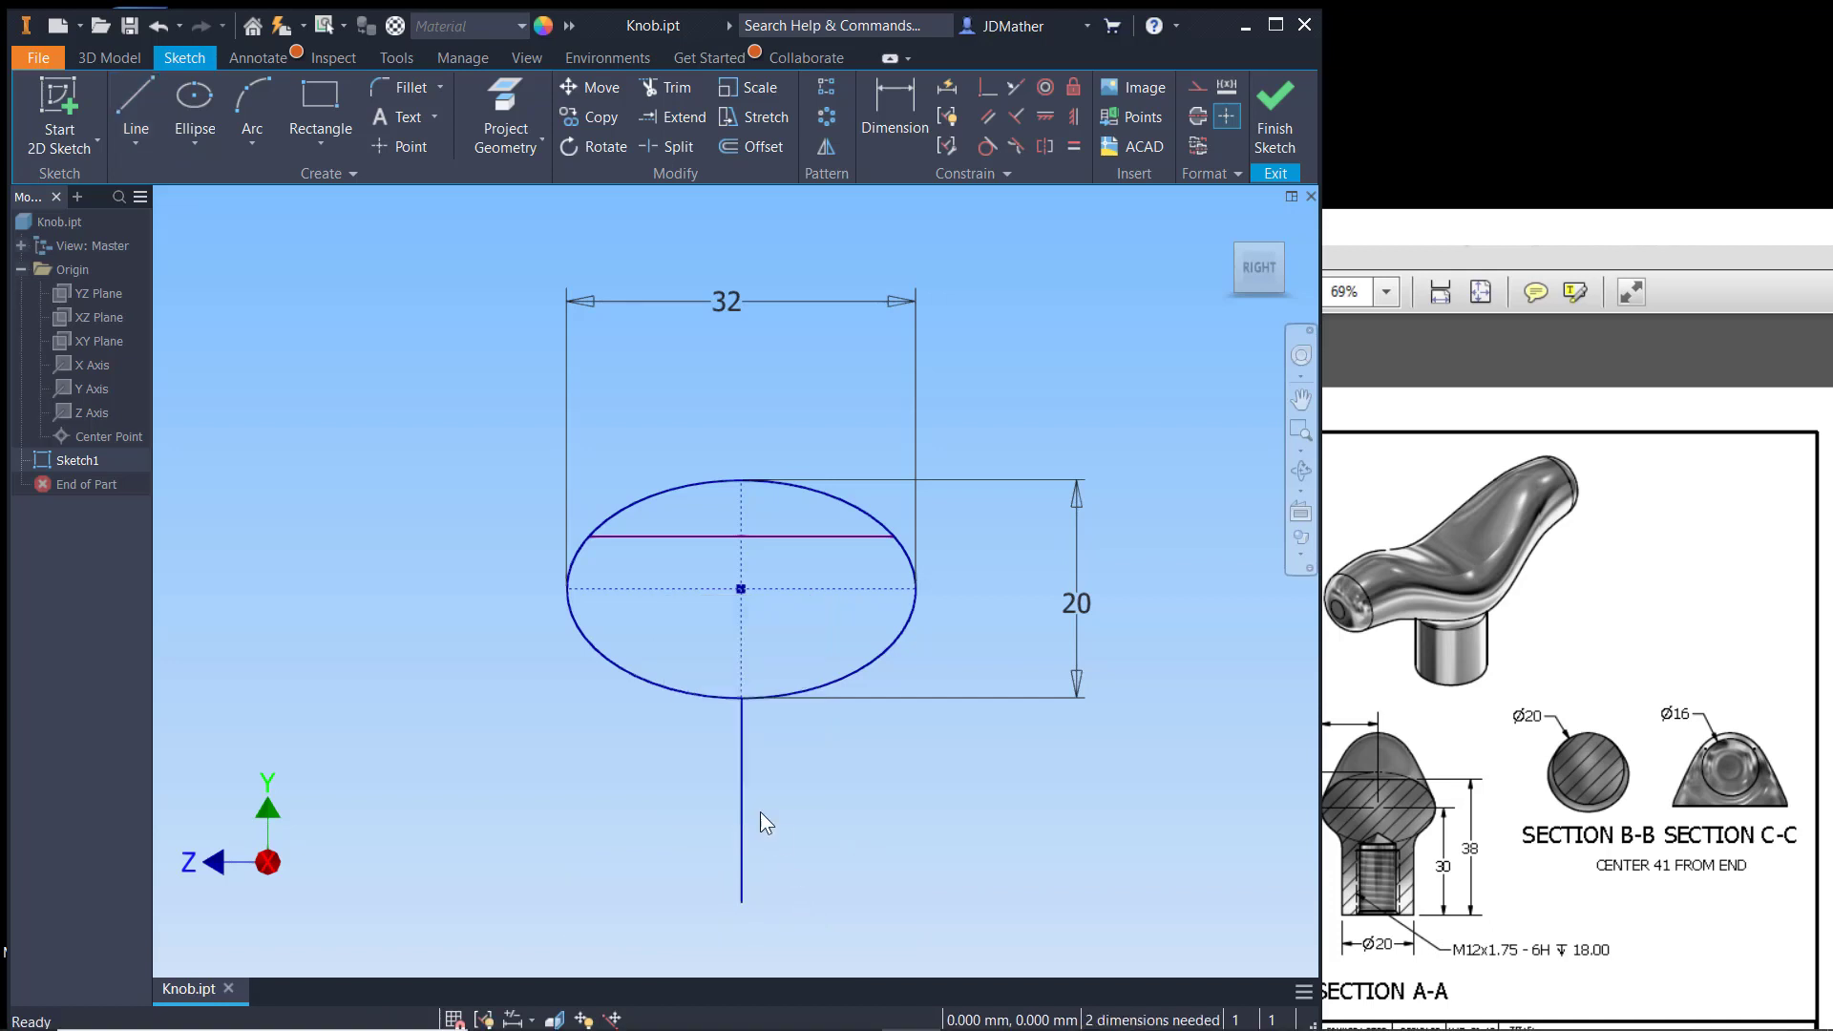
right_click(740, 814)
left_click(811, 819)
left_click(892, 91)
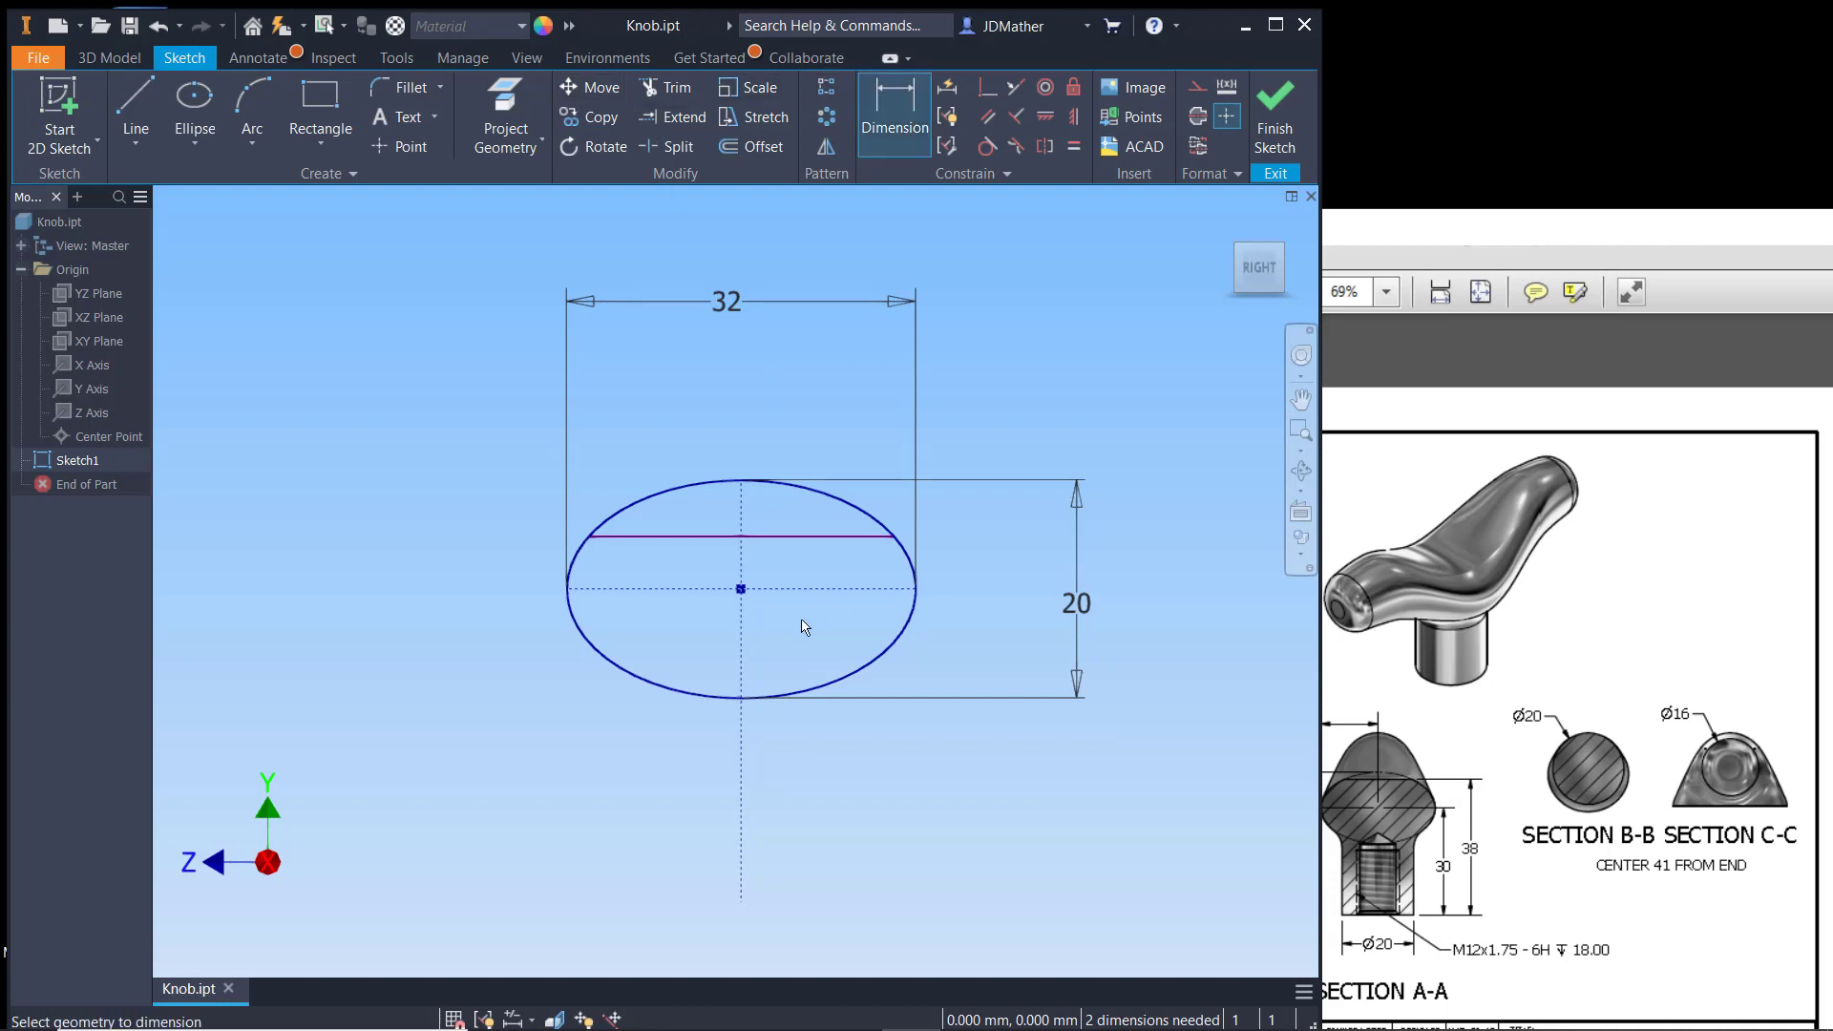
left_click(829, 588)
left_click(741, 895)
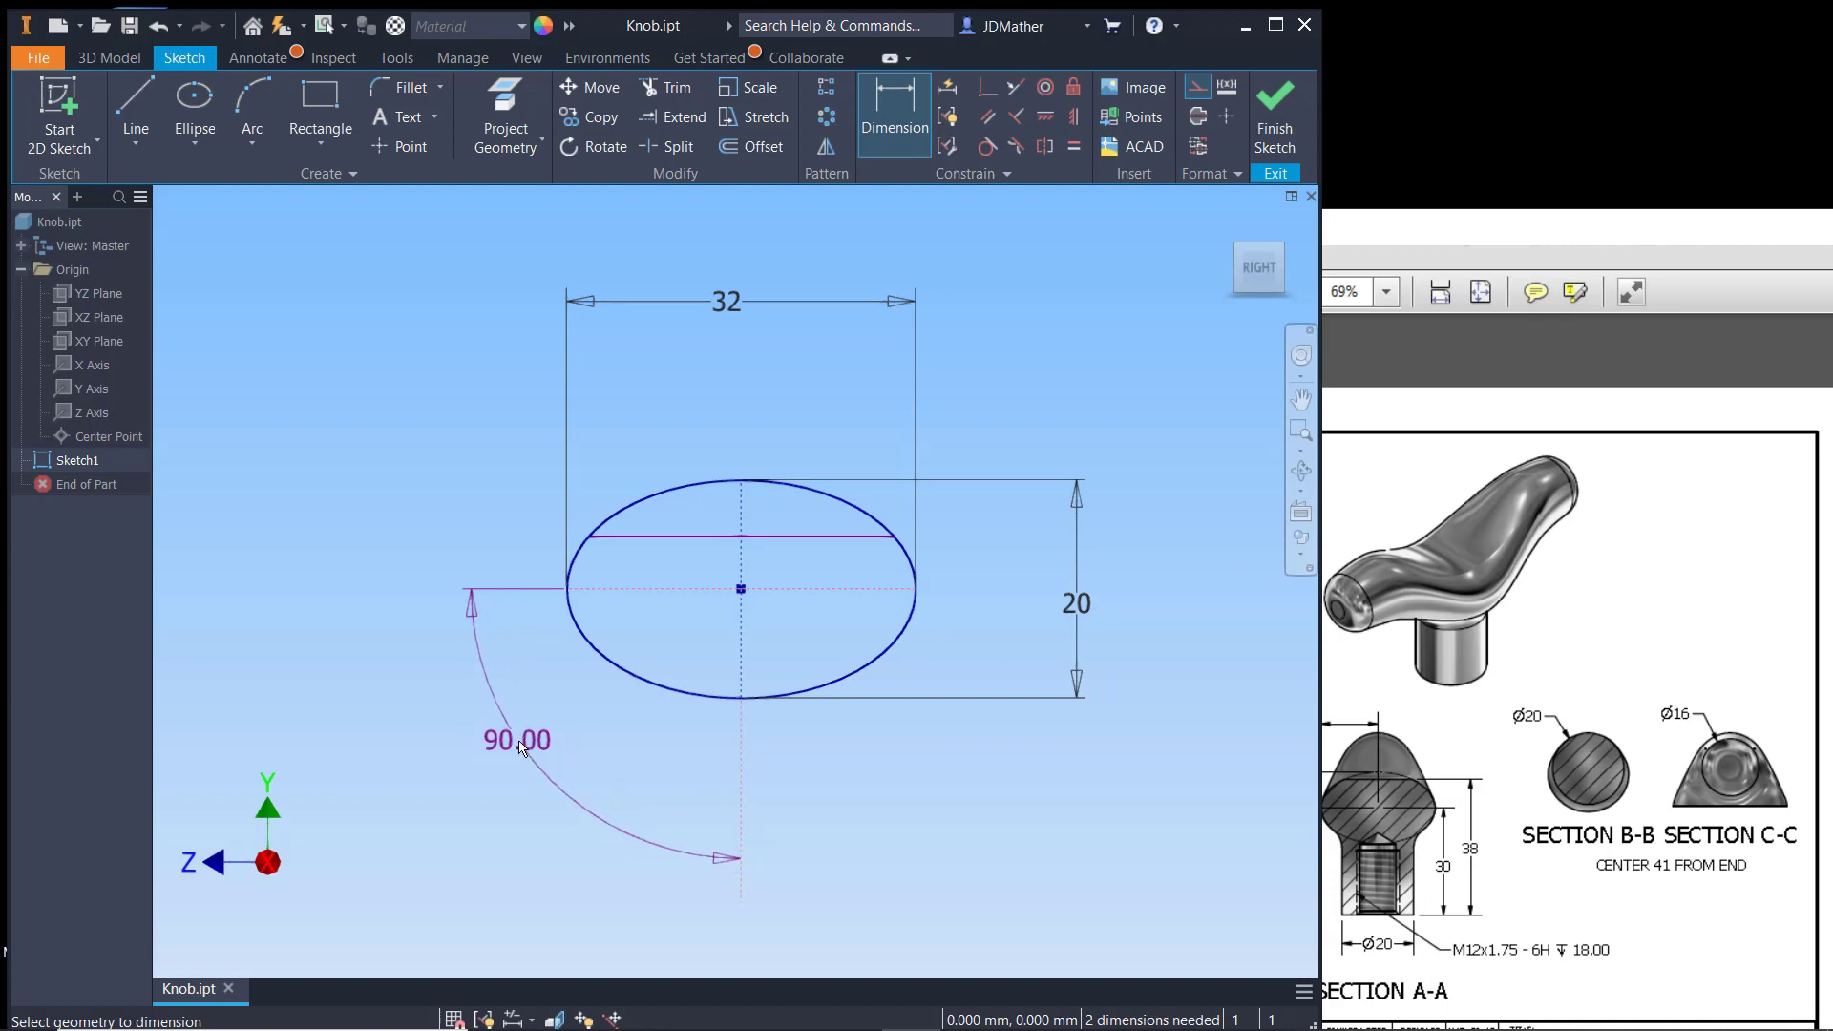
key("Escape")
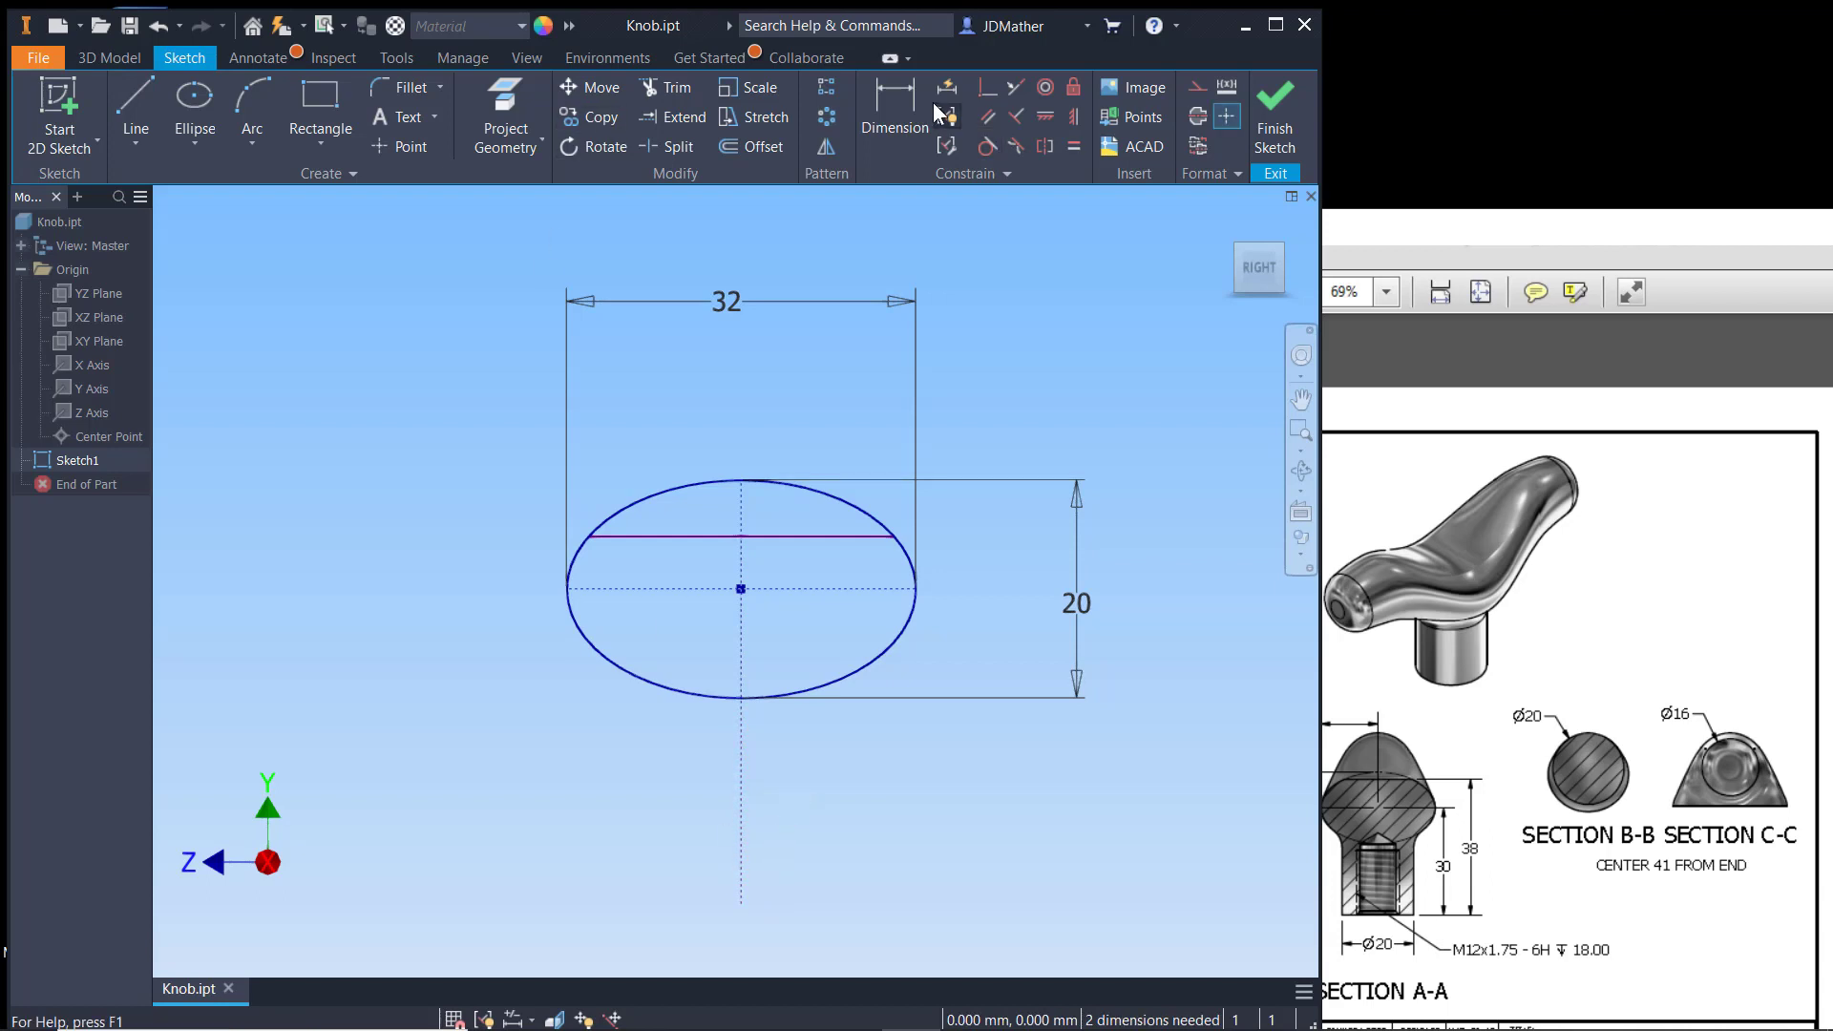
Step: Dimension the vertical distance between the lower end of the new construction line and the ellipse's horizontal axis as 30 mm
left_click(894, 107)
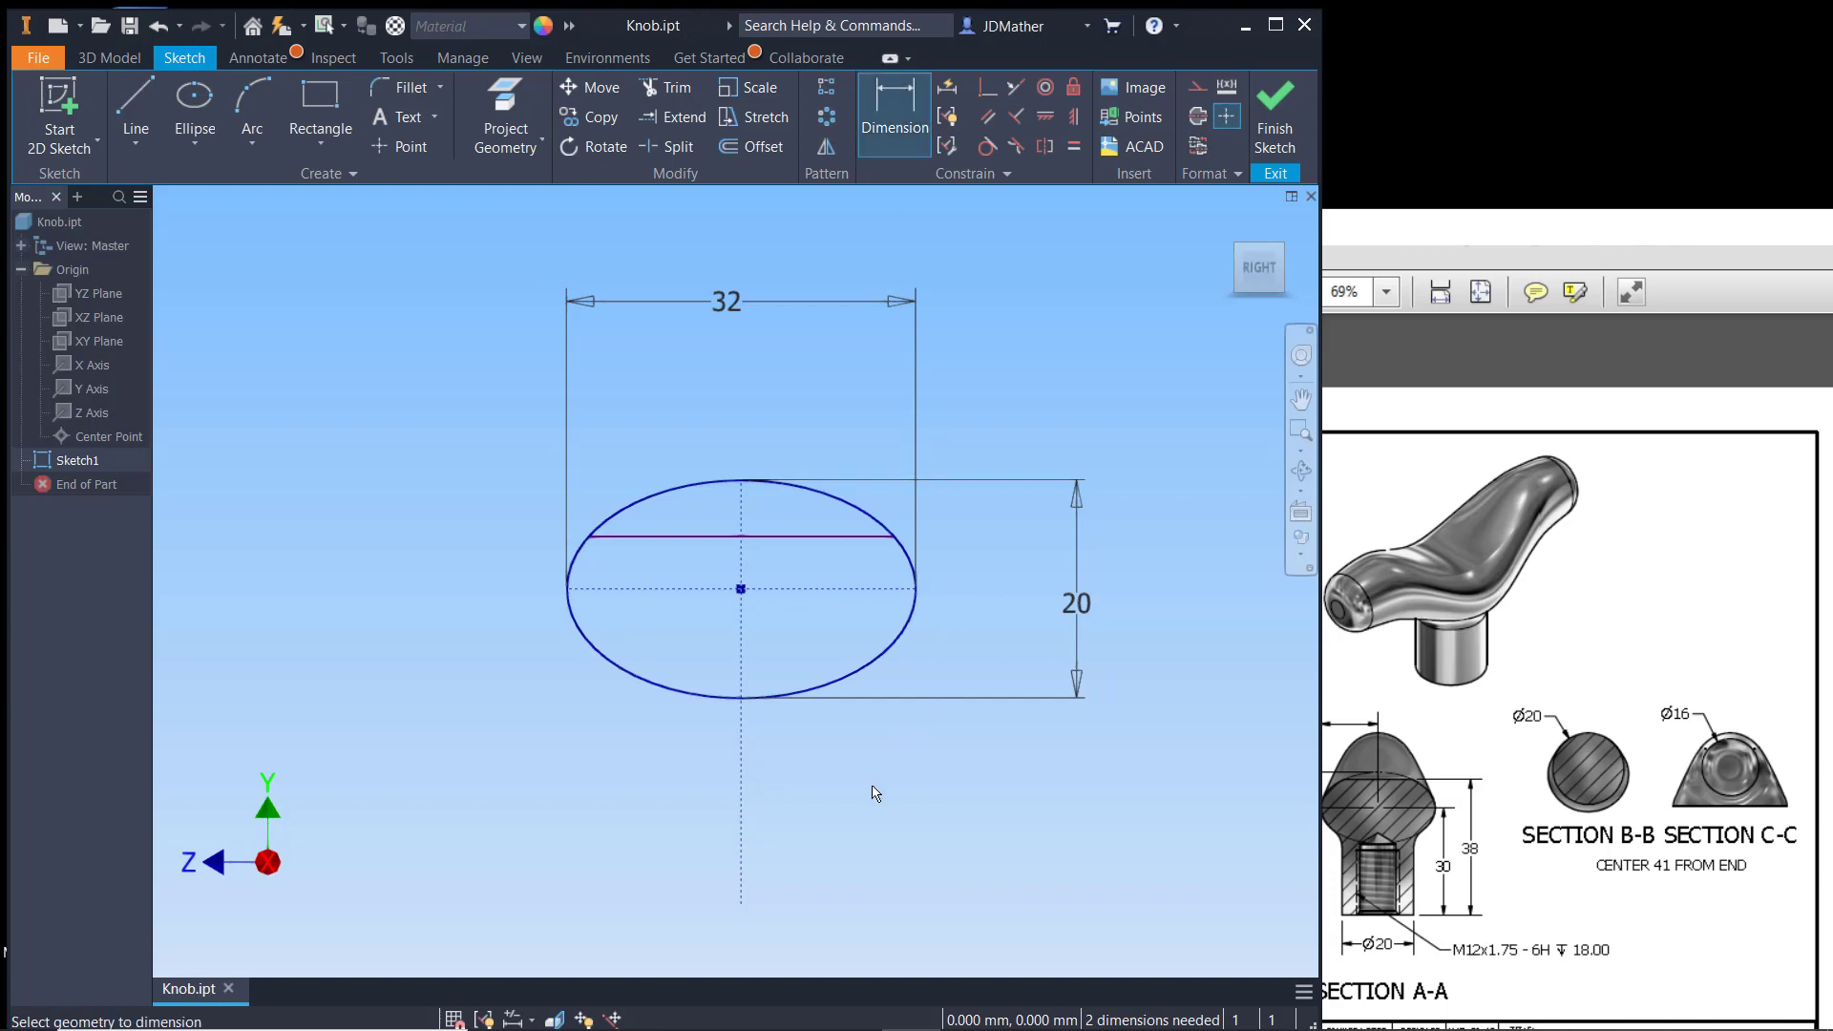
left_click(741, 904)
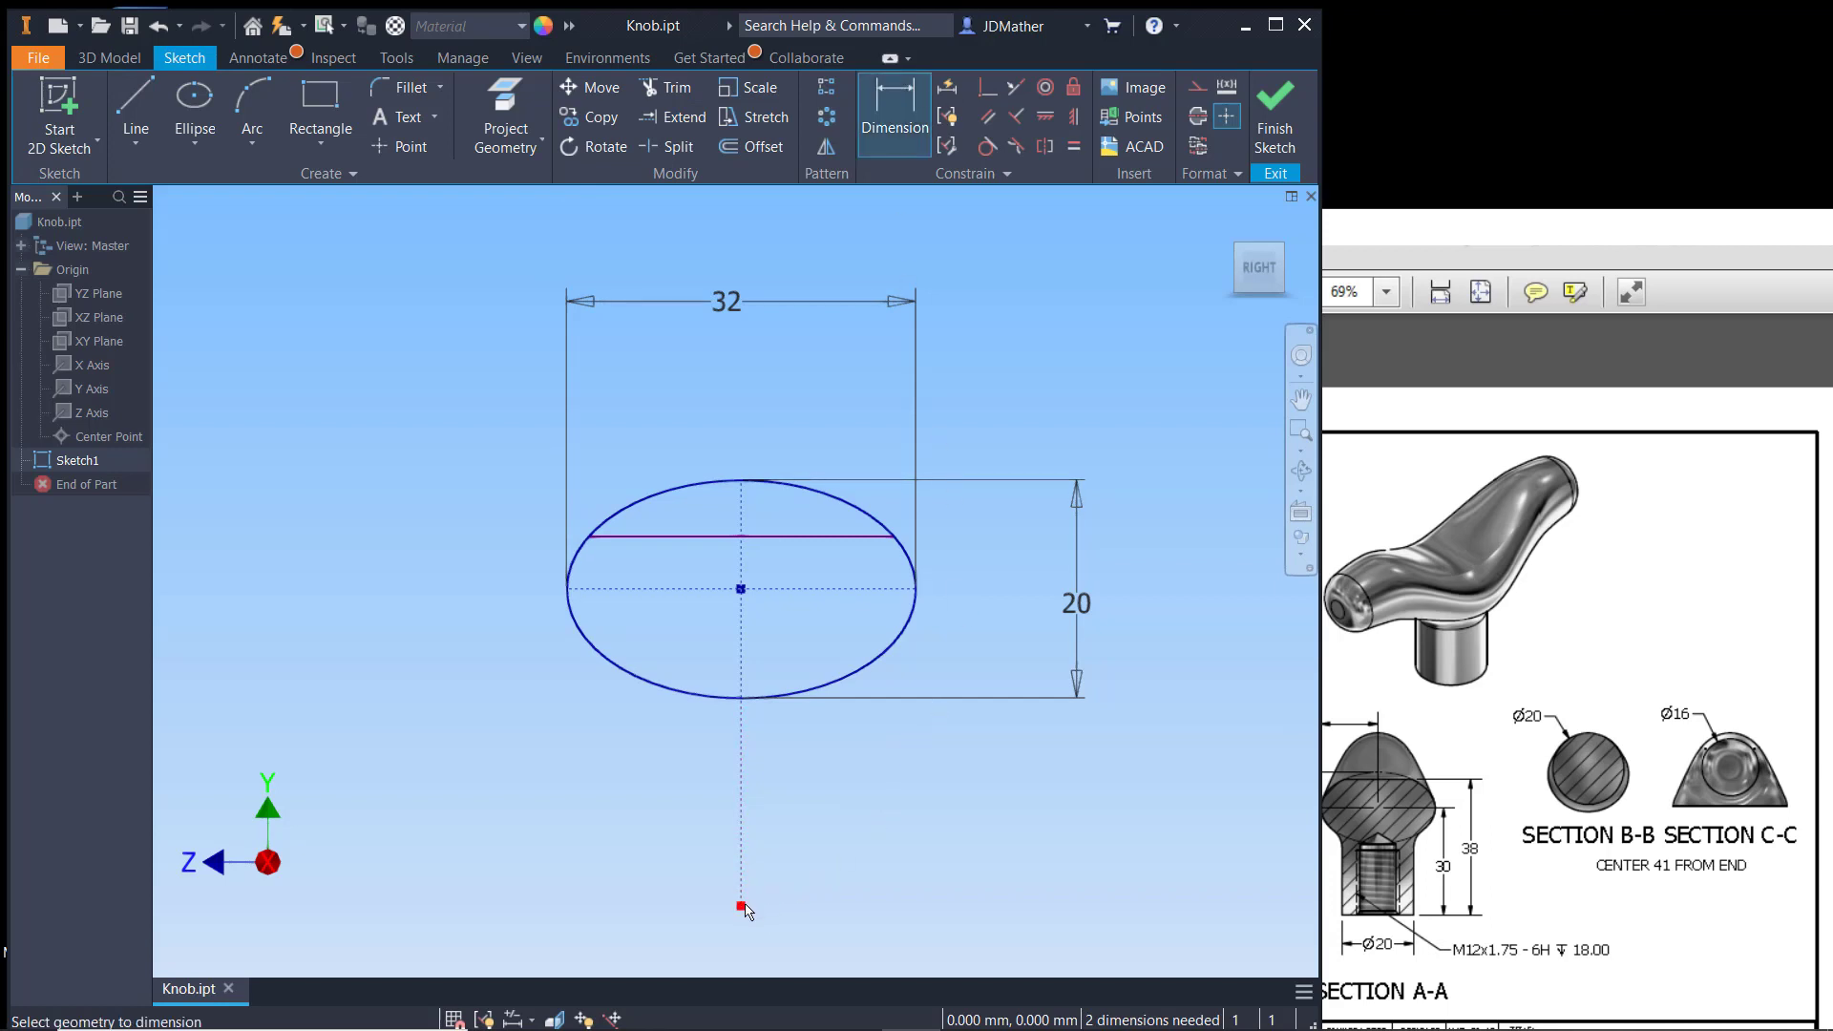
left_click(621, 596)
left_click(460, 689)
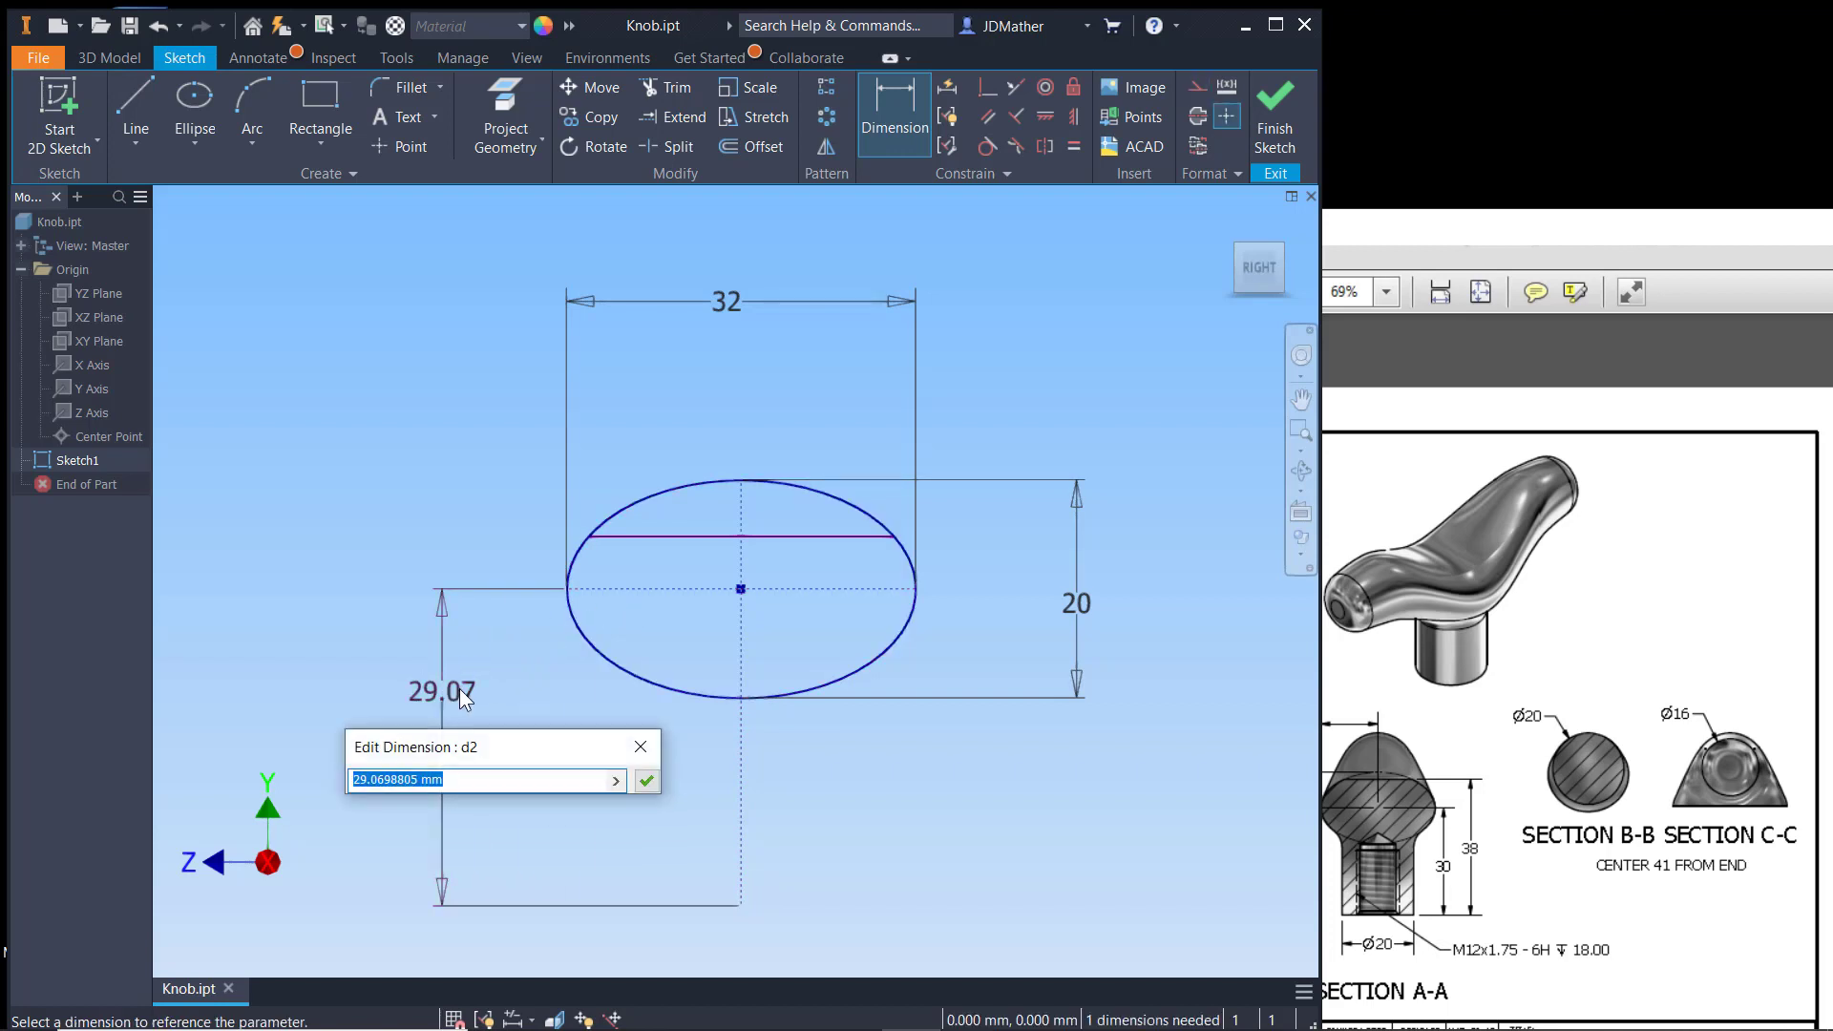
type("30")
key("Return")
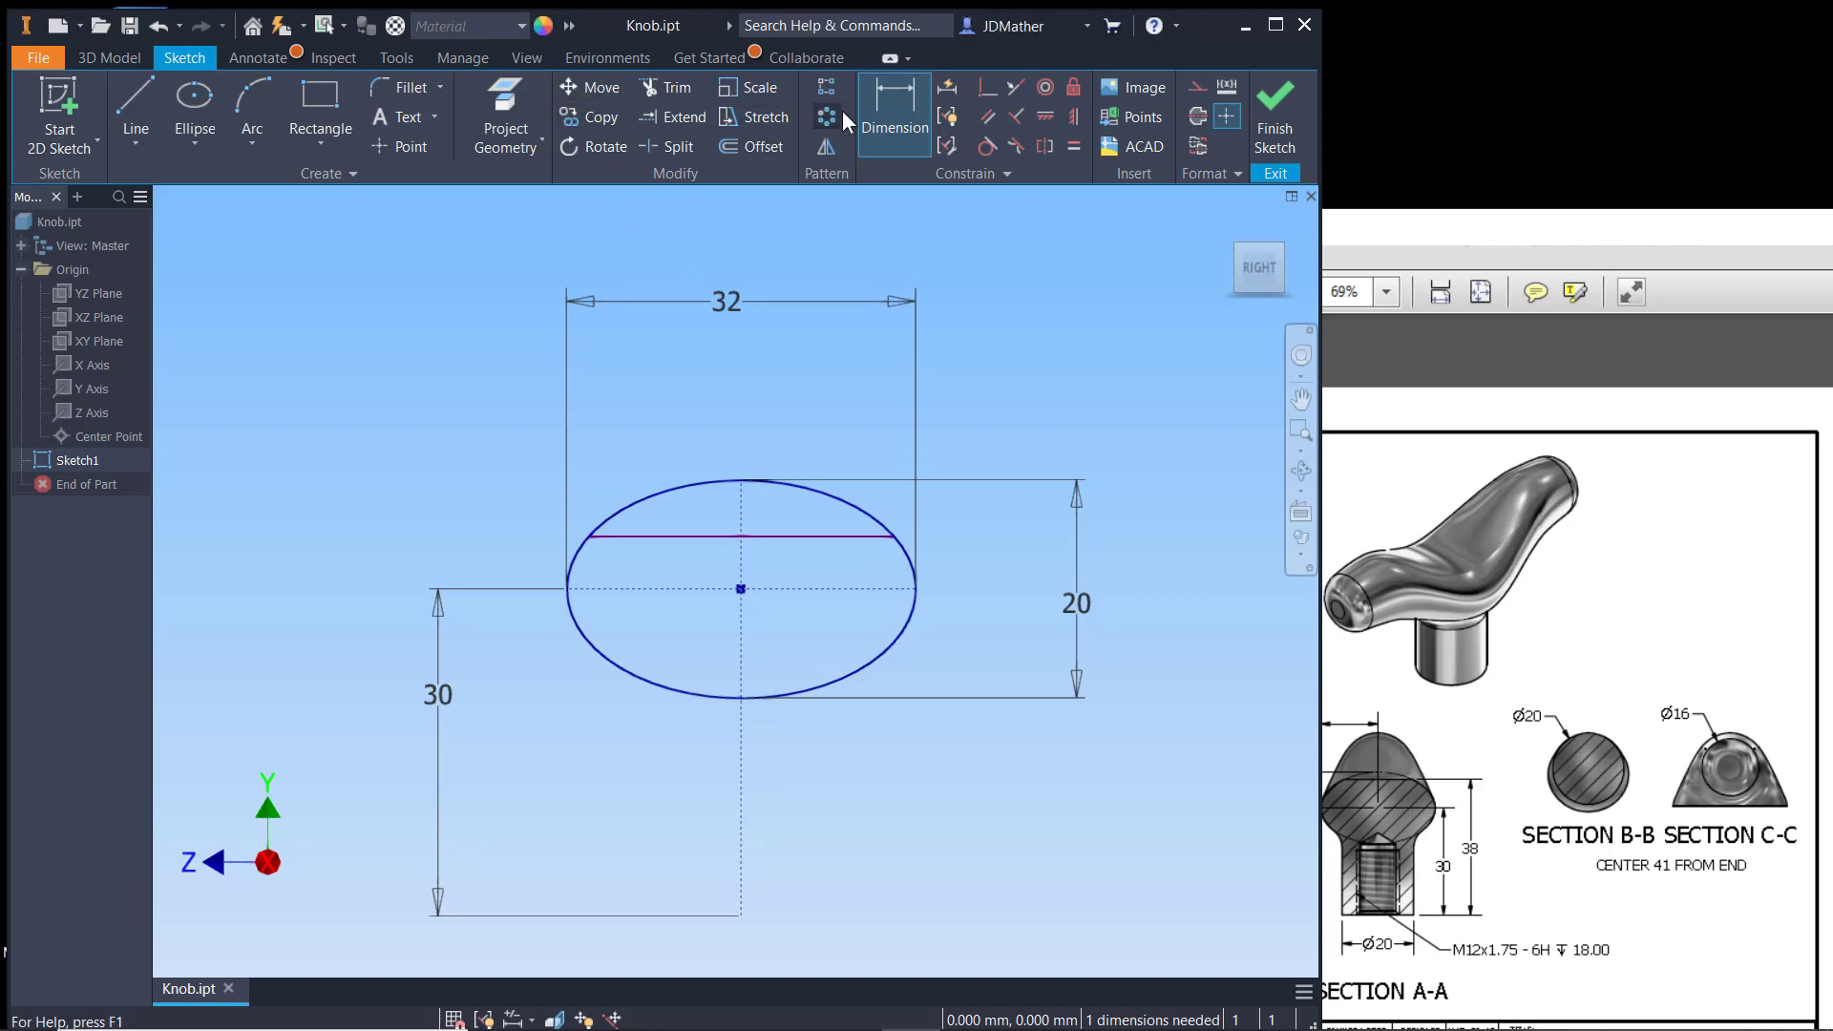
Step: Dimension the height of the horizontal line above the construction line's lower end as 38 mm and end the dimensioning
left_click(665, 537)
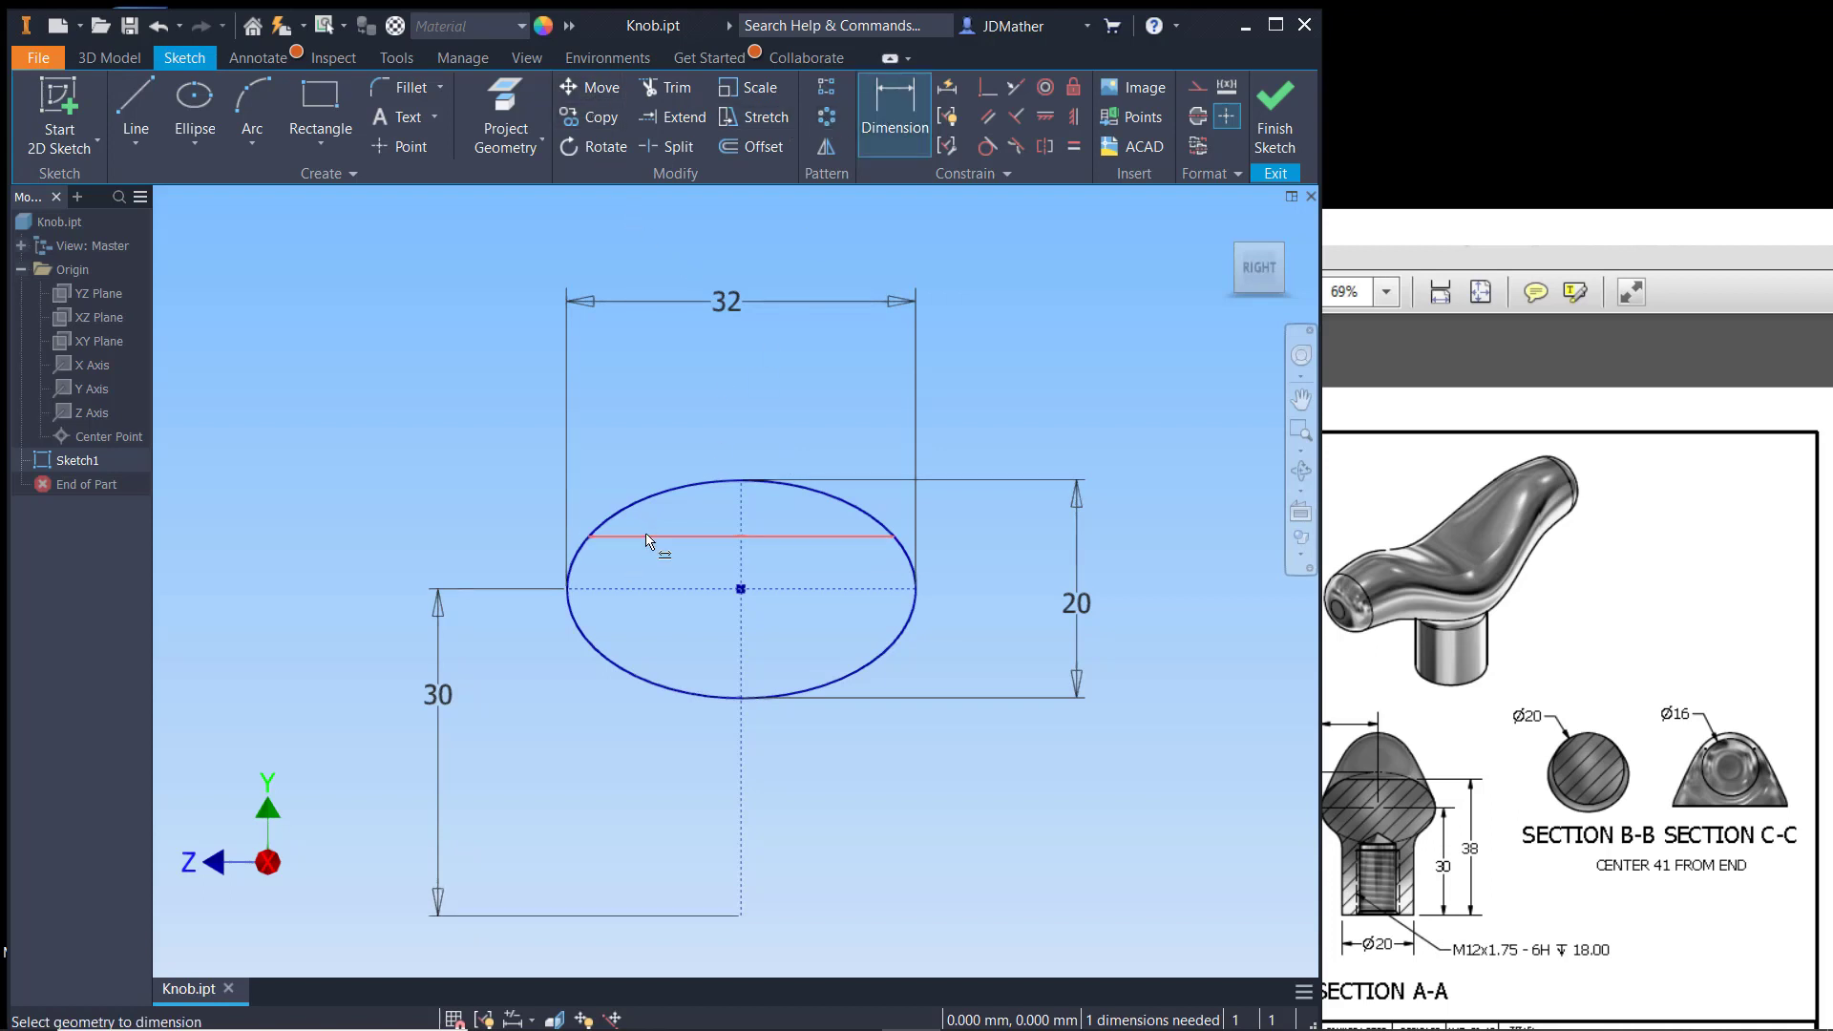
left_click(741, 916)
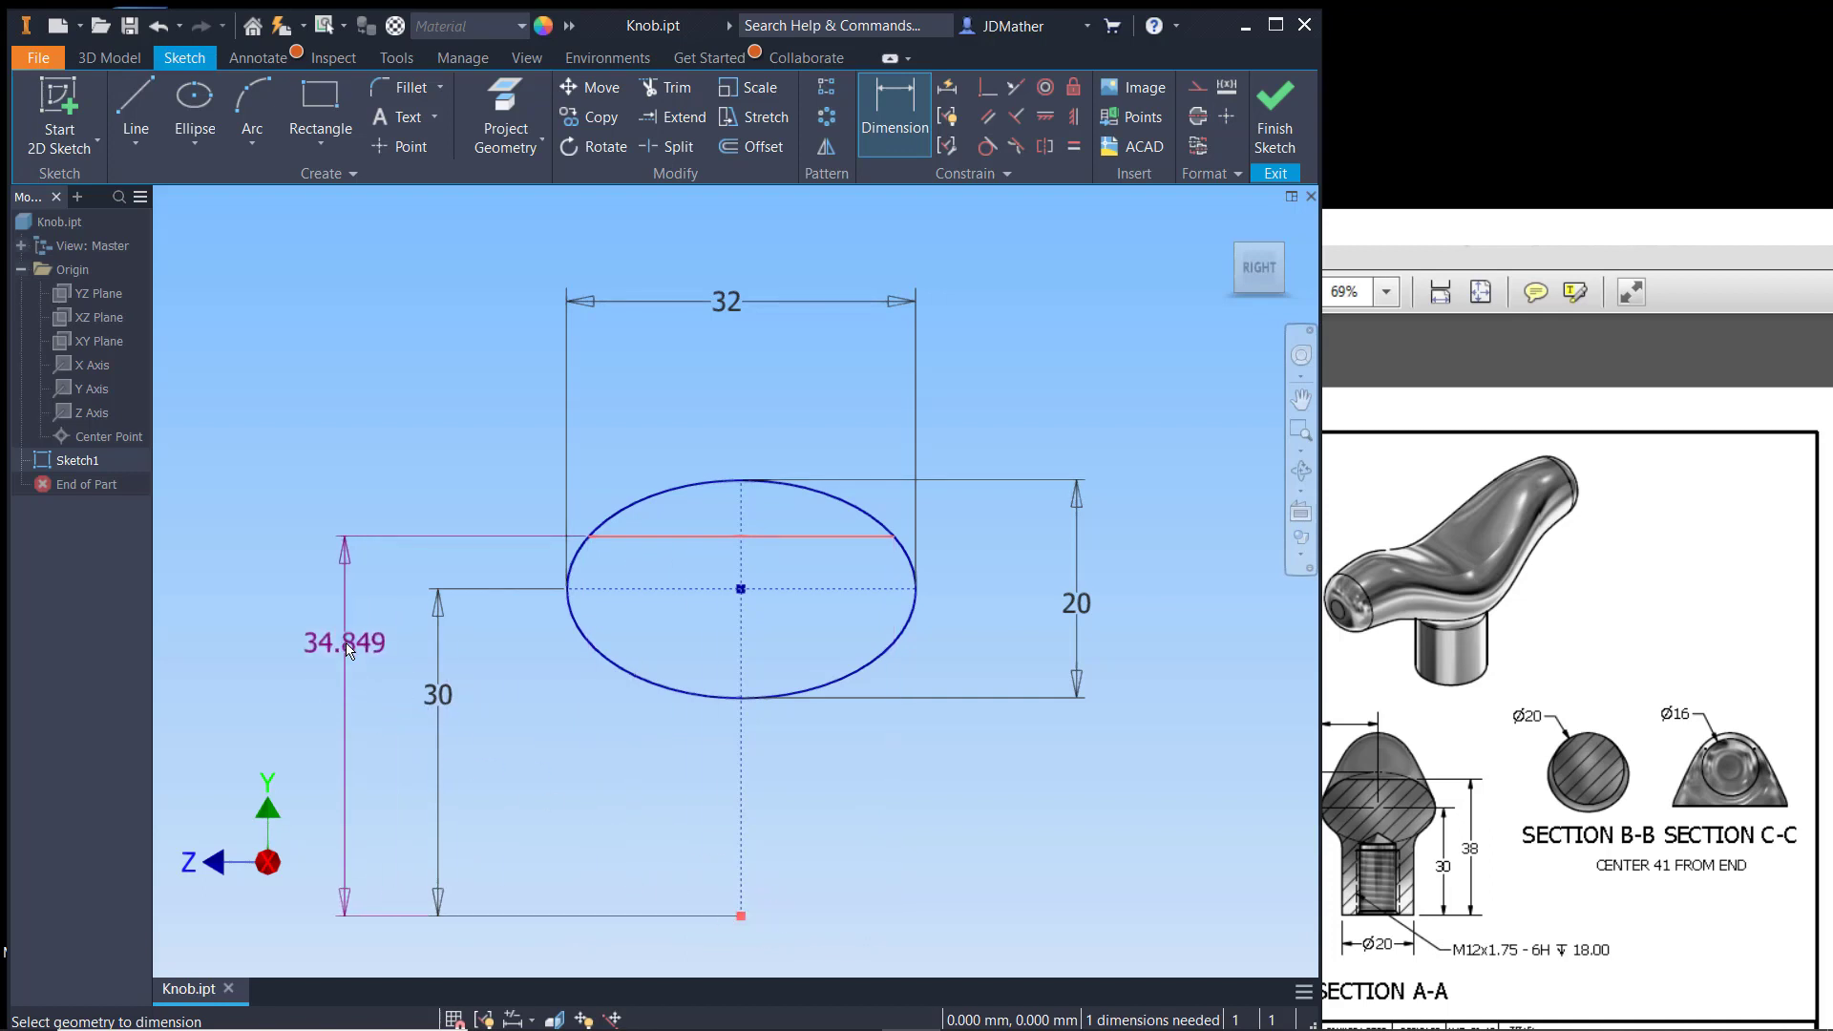
left_click(346, 643)
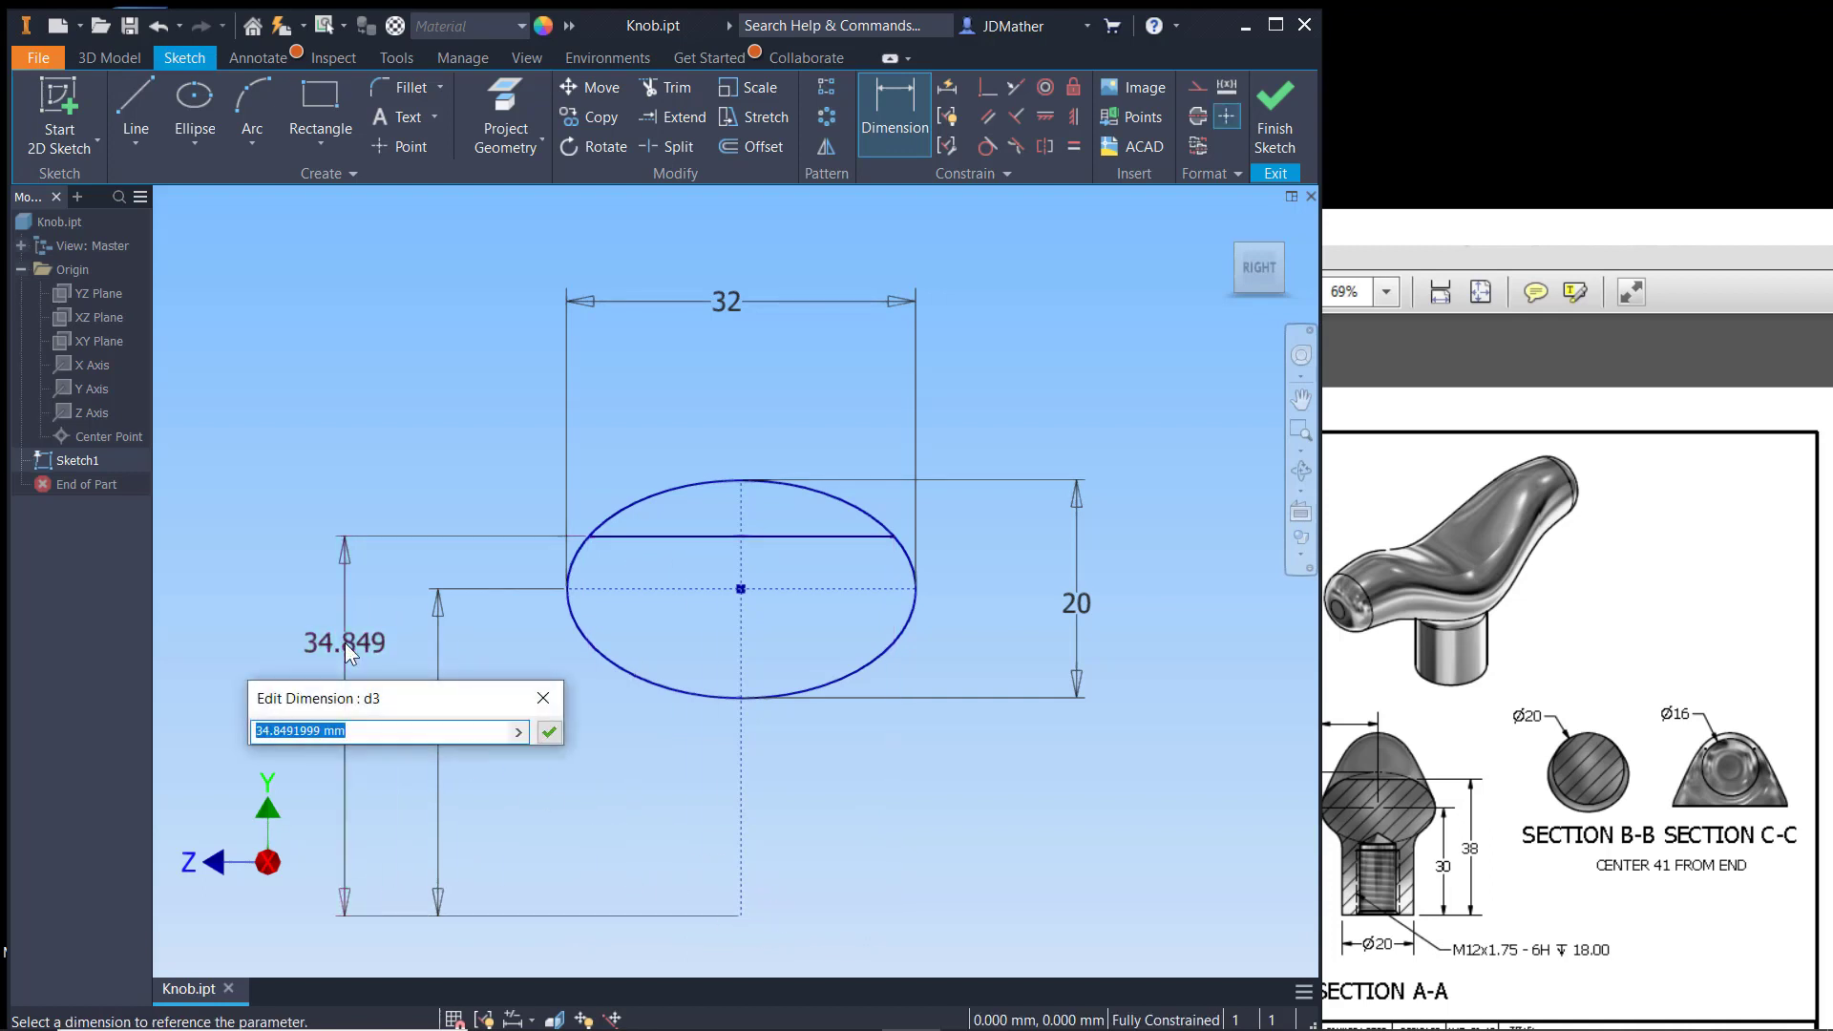
type("38")
key("Return")
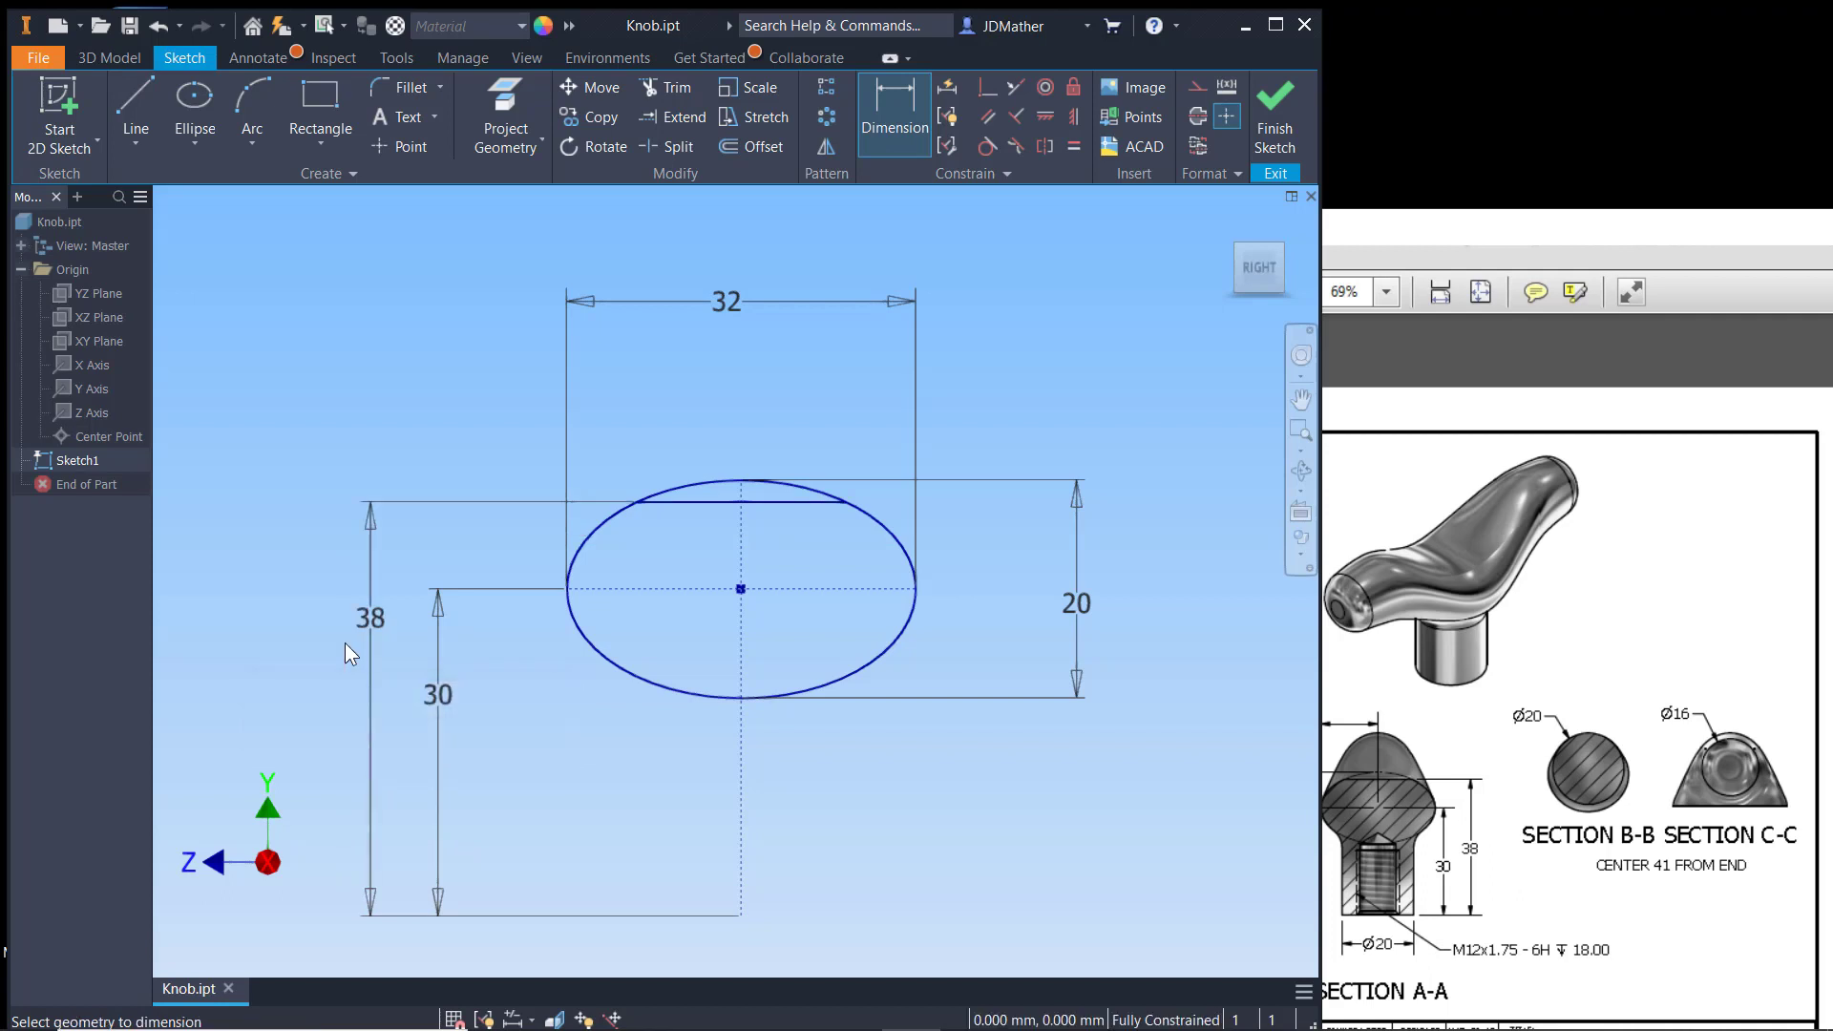
right_click(450, 338)
key("Escape")
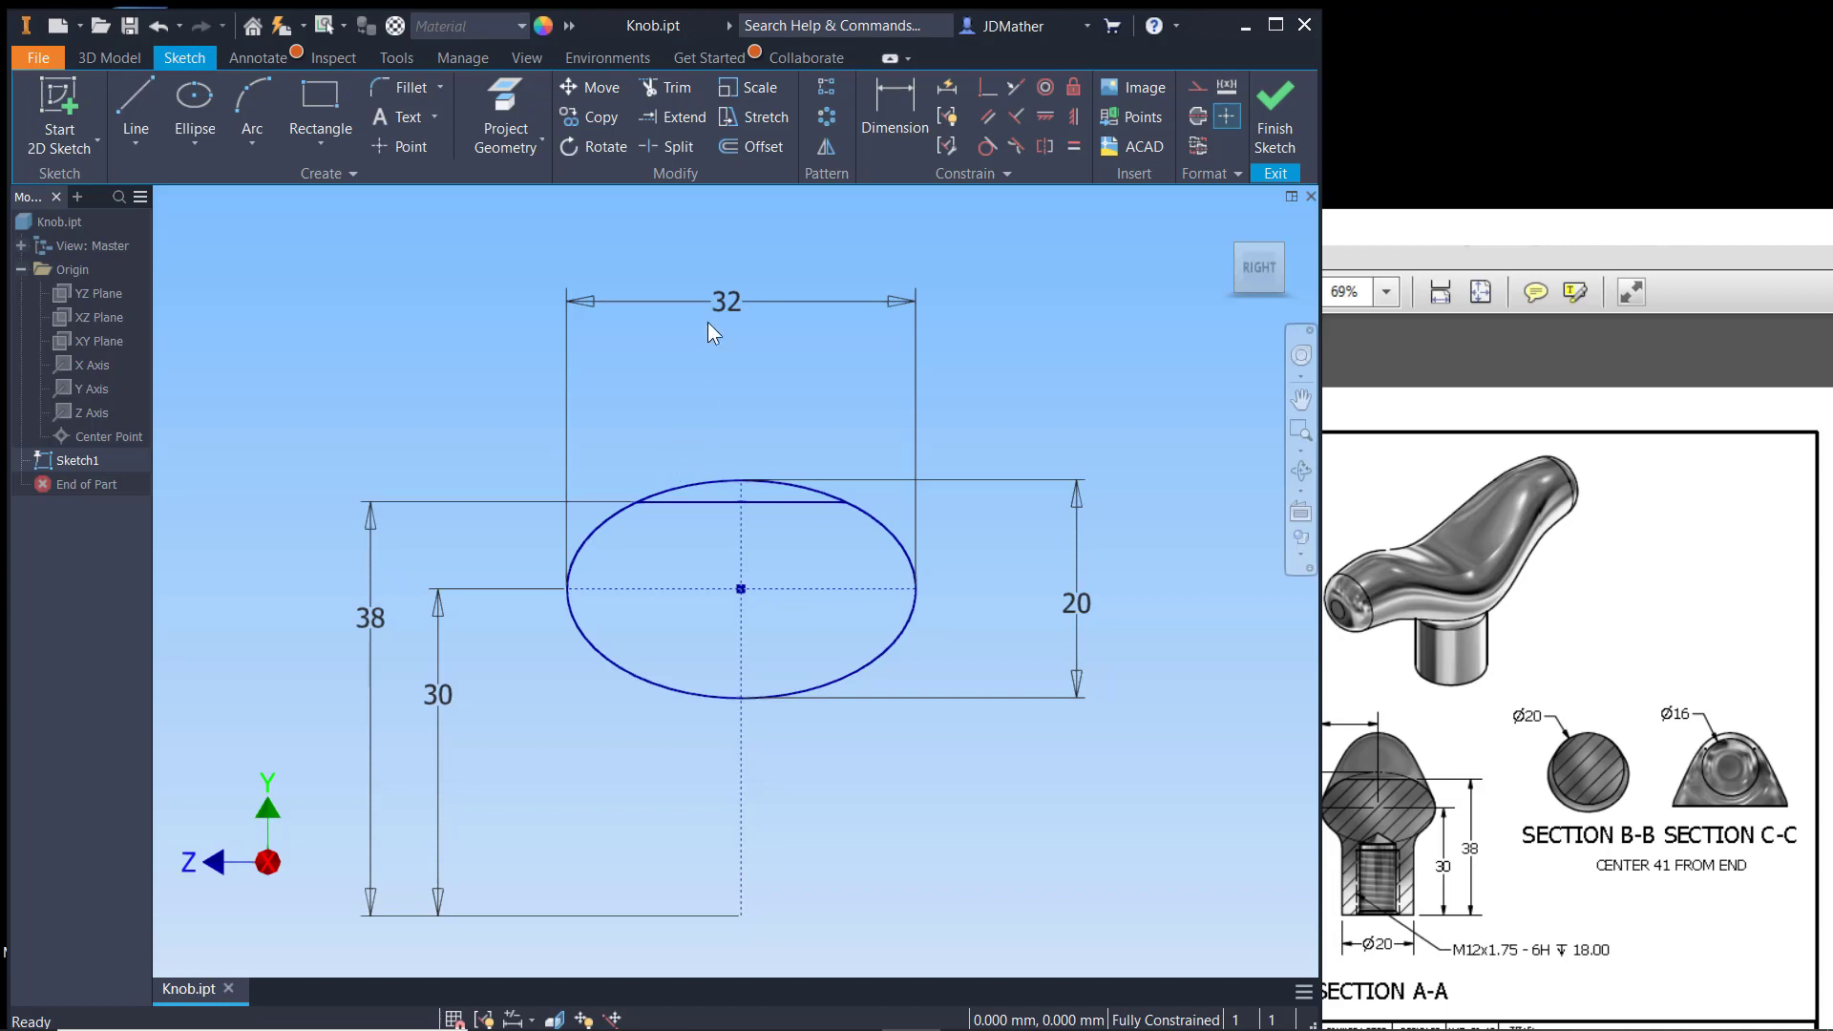
Step: Trim away both parts of the ellipse above the horizontal line and end the Trim command
left_click(675, 88)
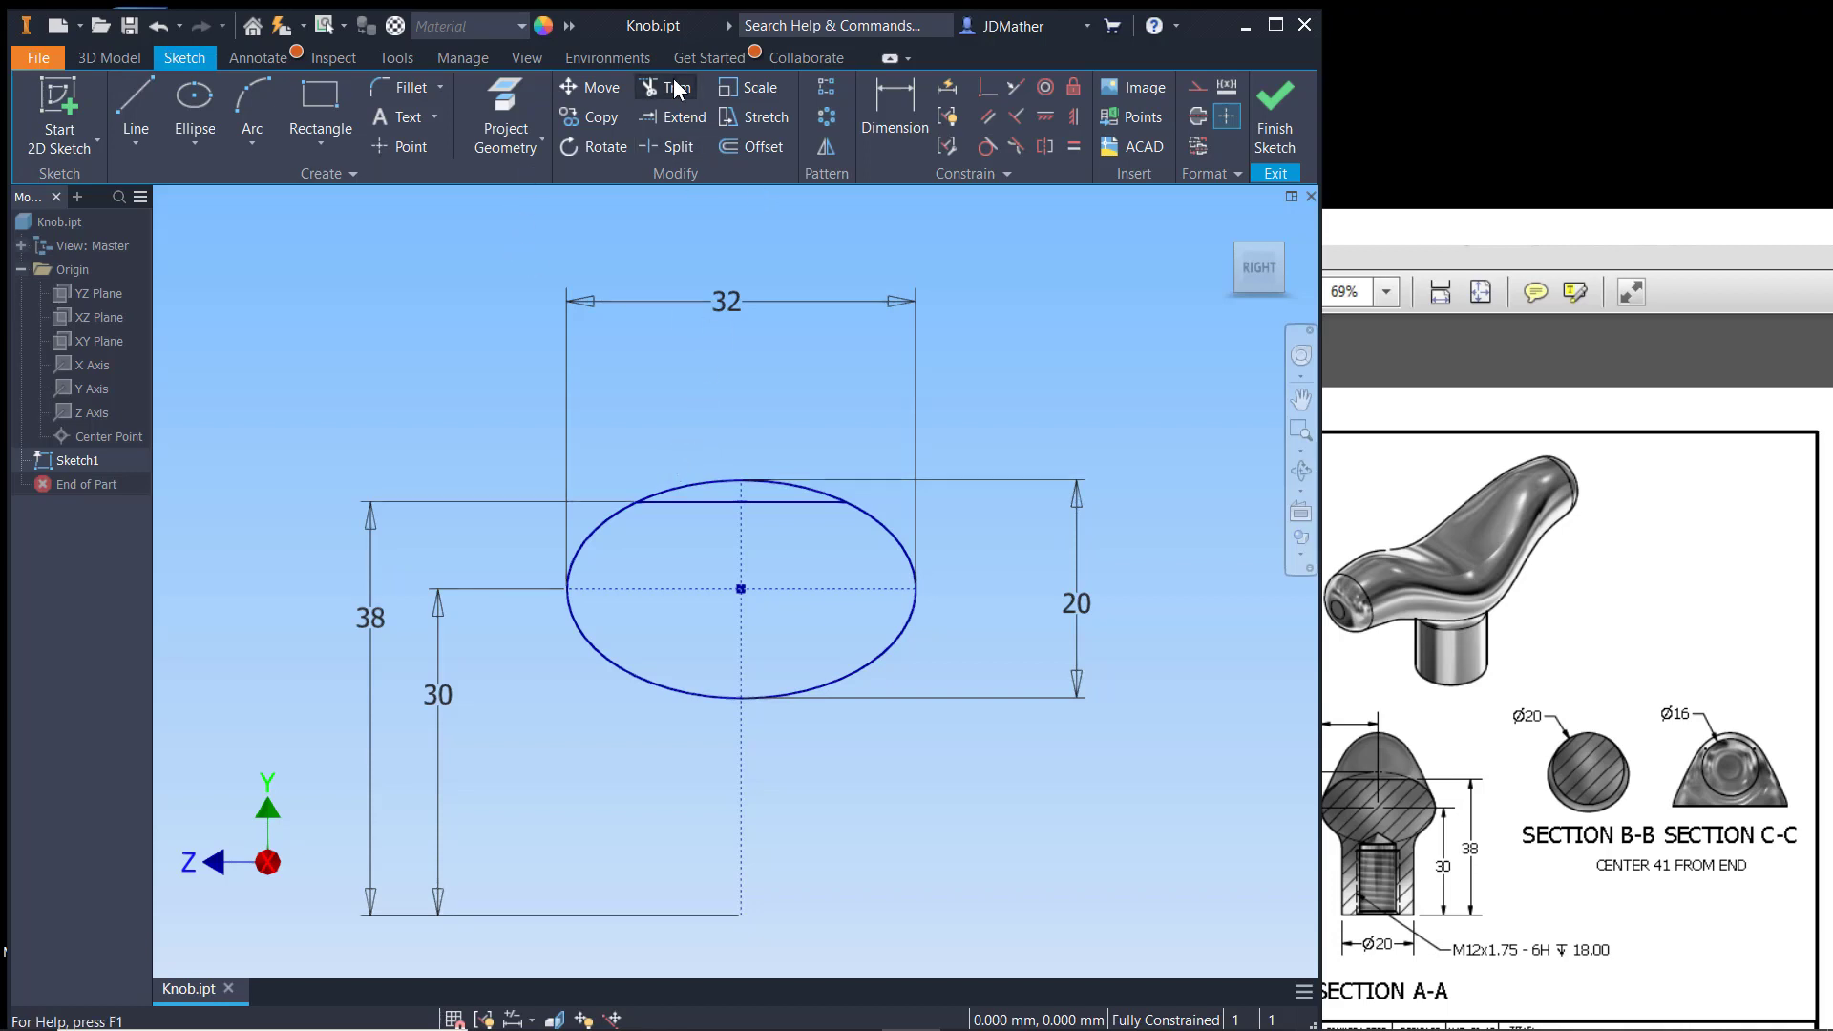
left_click(699, 487)
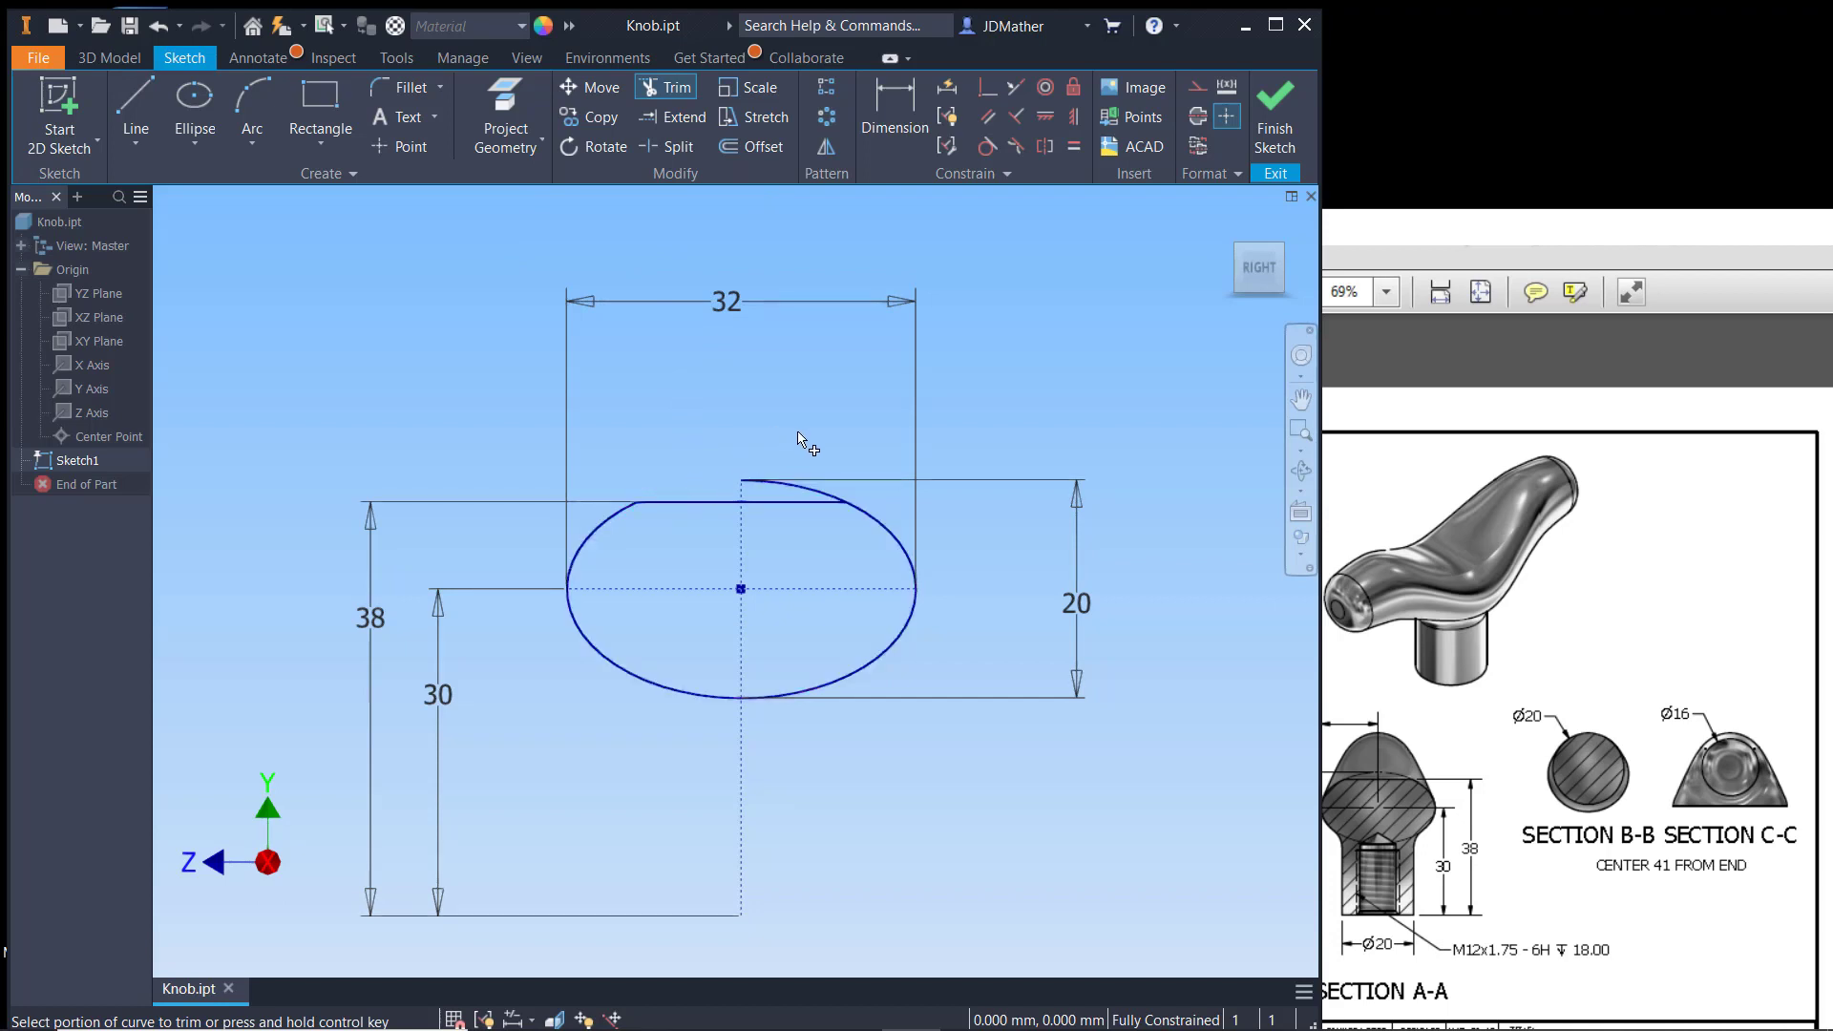
left_click(811, 492)
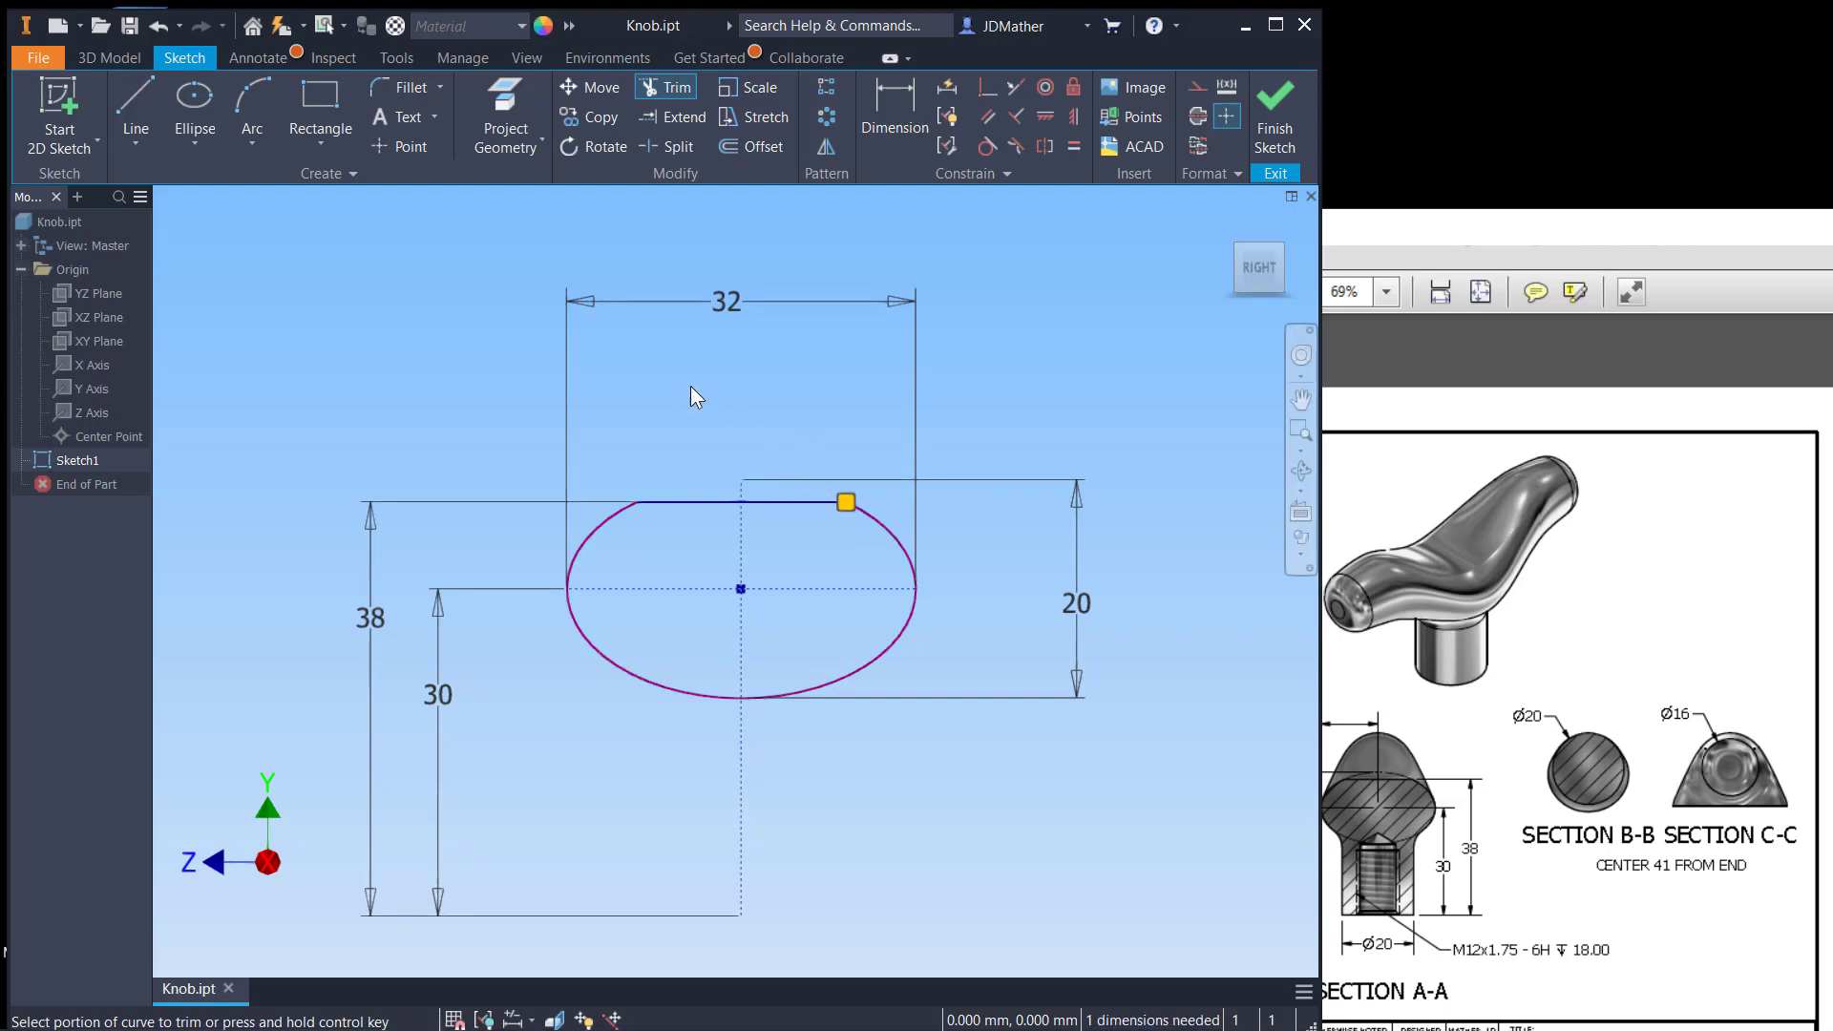
right_click(690, 392)
key("Escape")
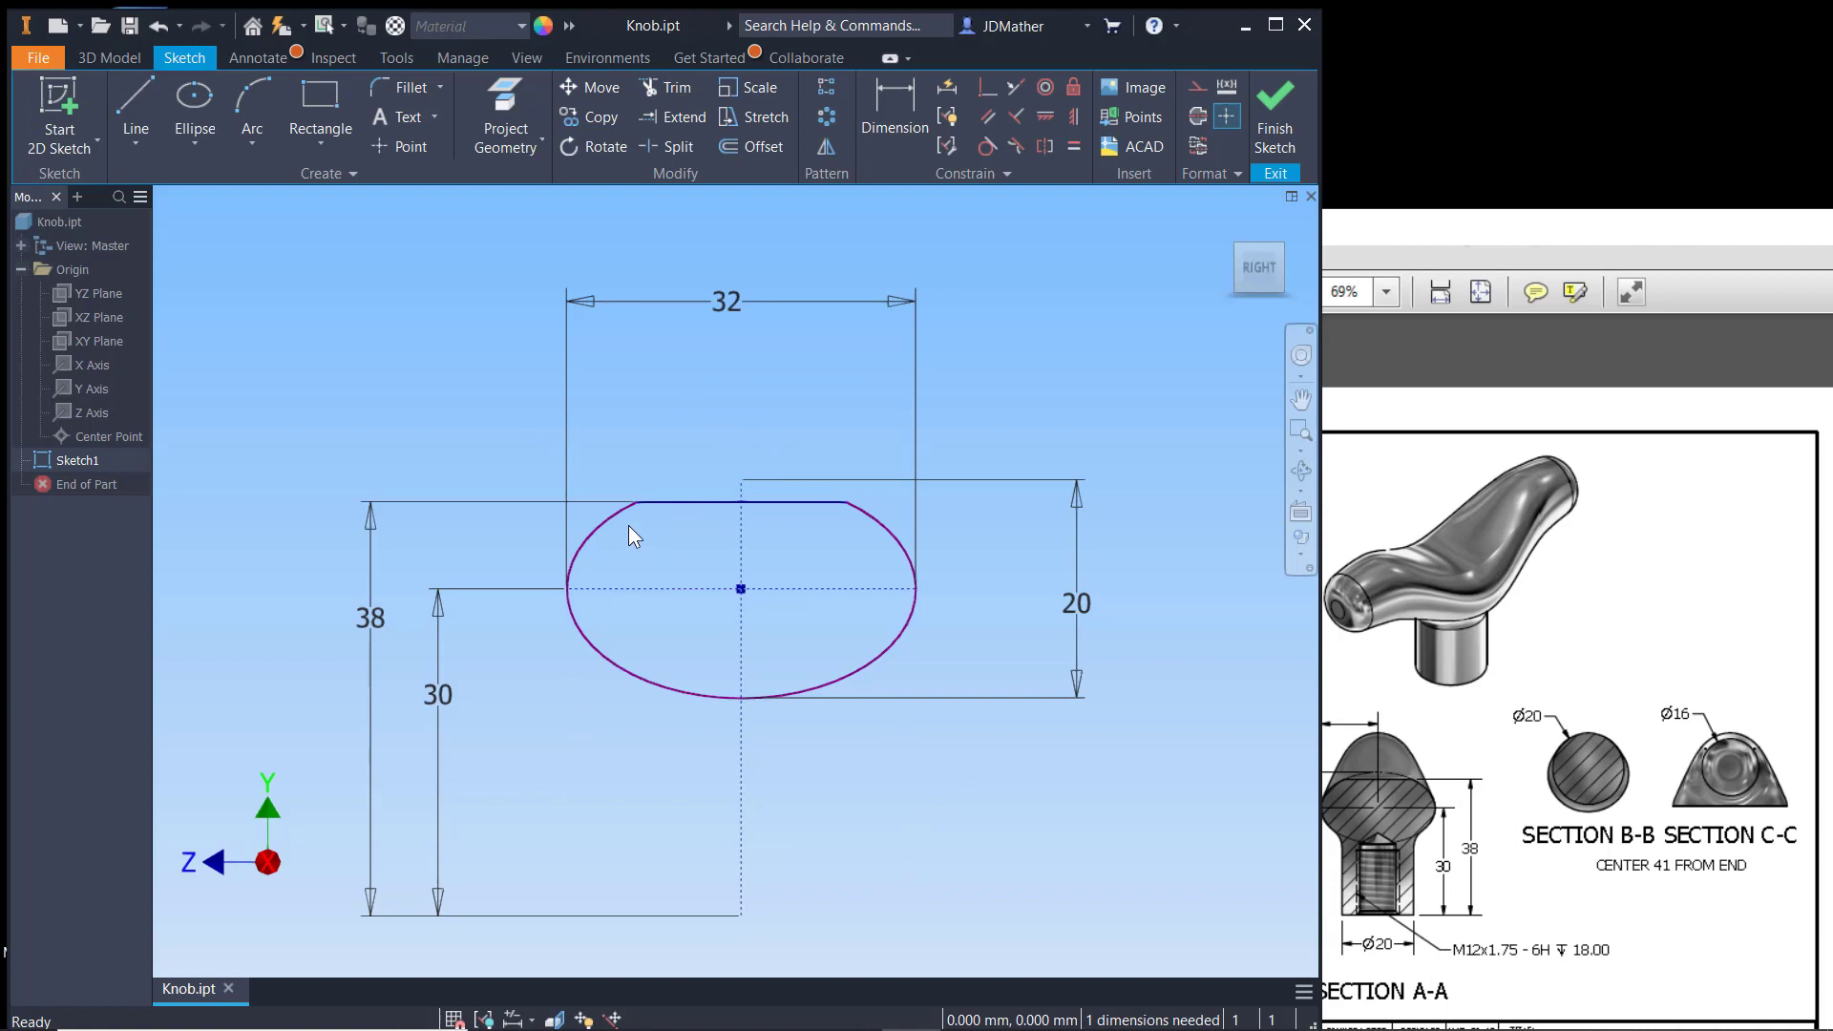
Step: Test the trimmed ellipse for a missing constraint by moving its upper end, and undo the change
left_click_drag(636, 502, 715, 557)
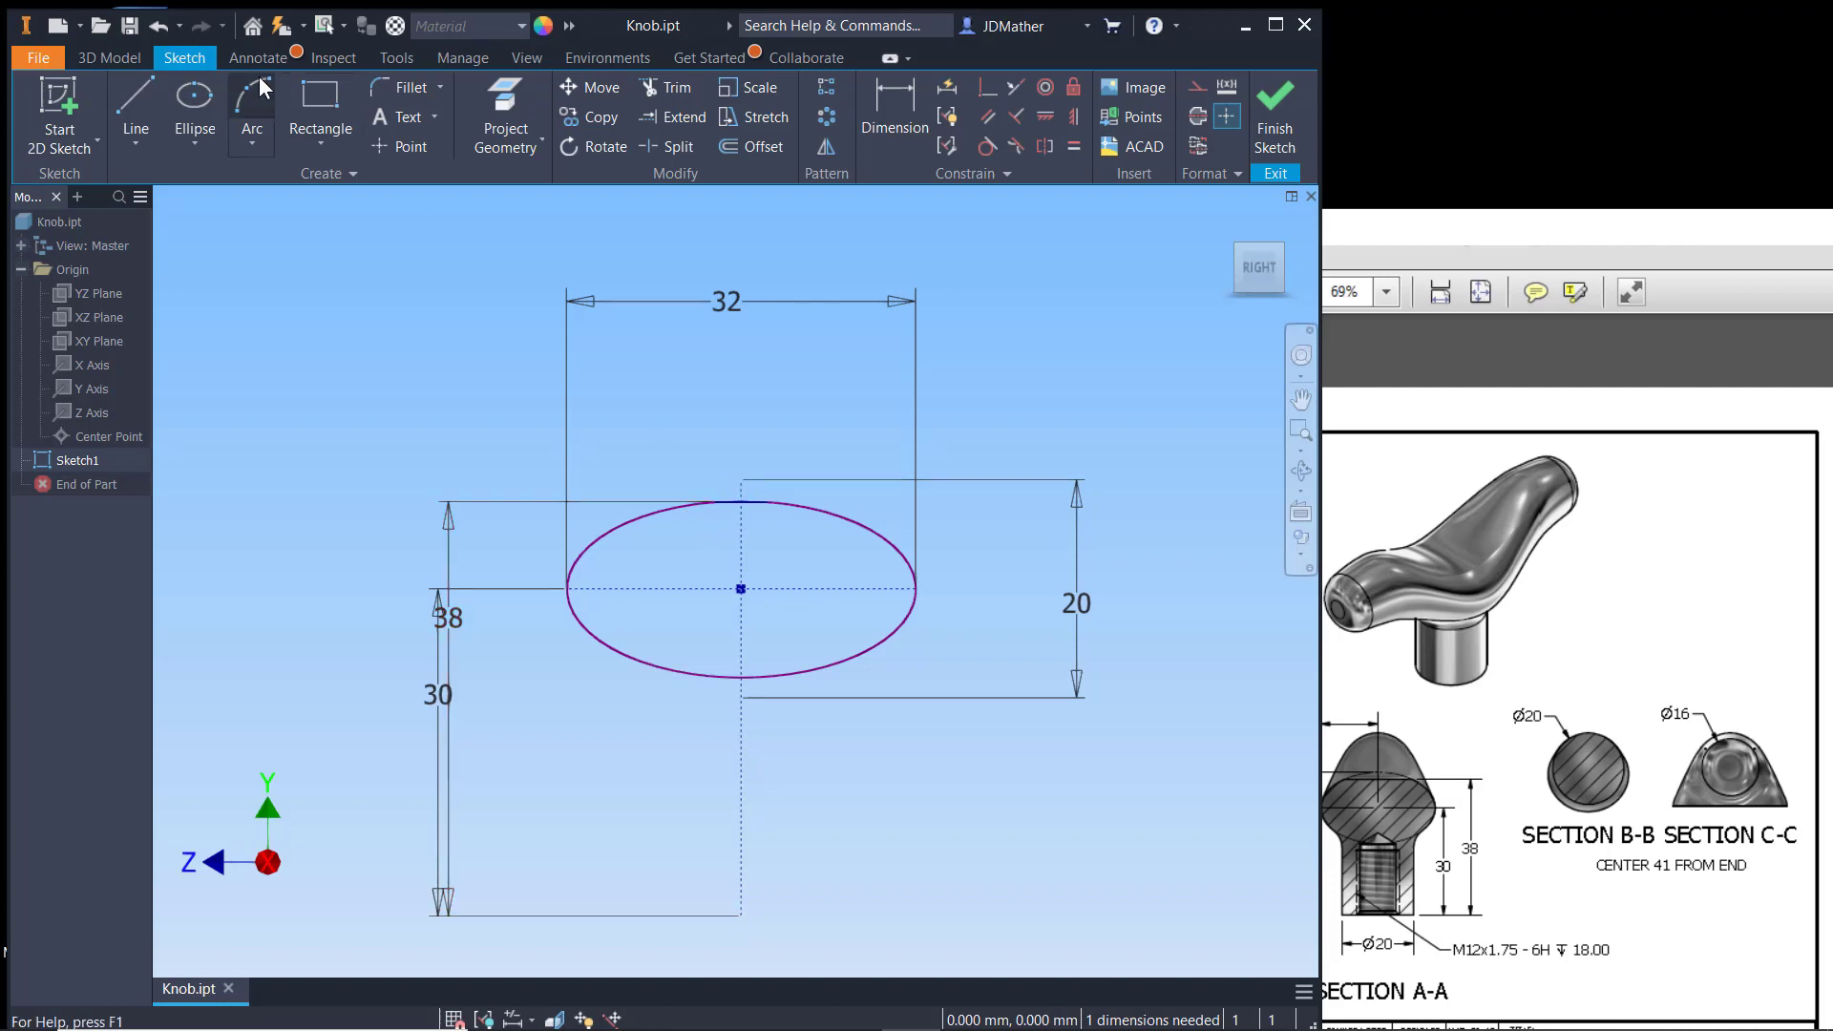
left_click(158, 31)
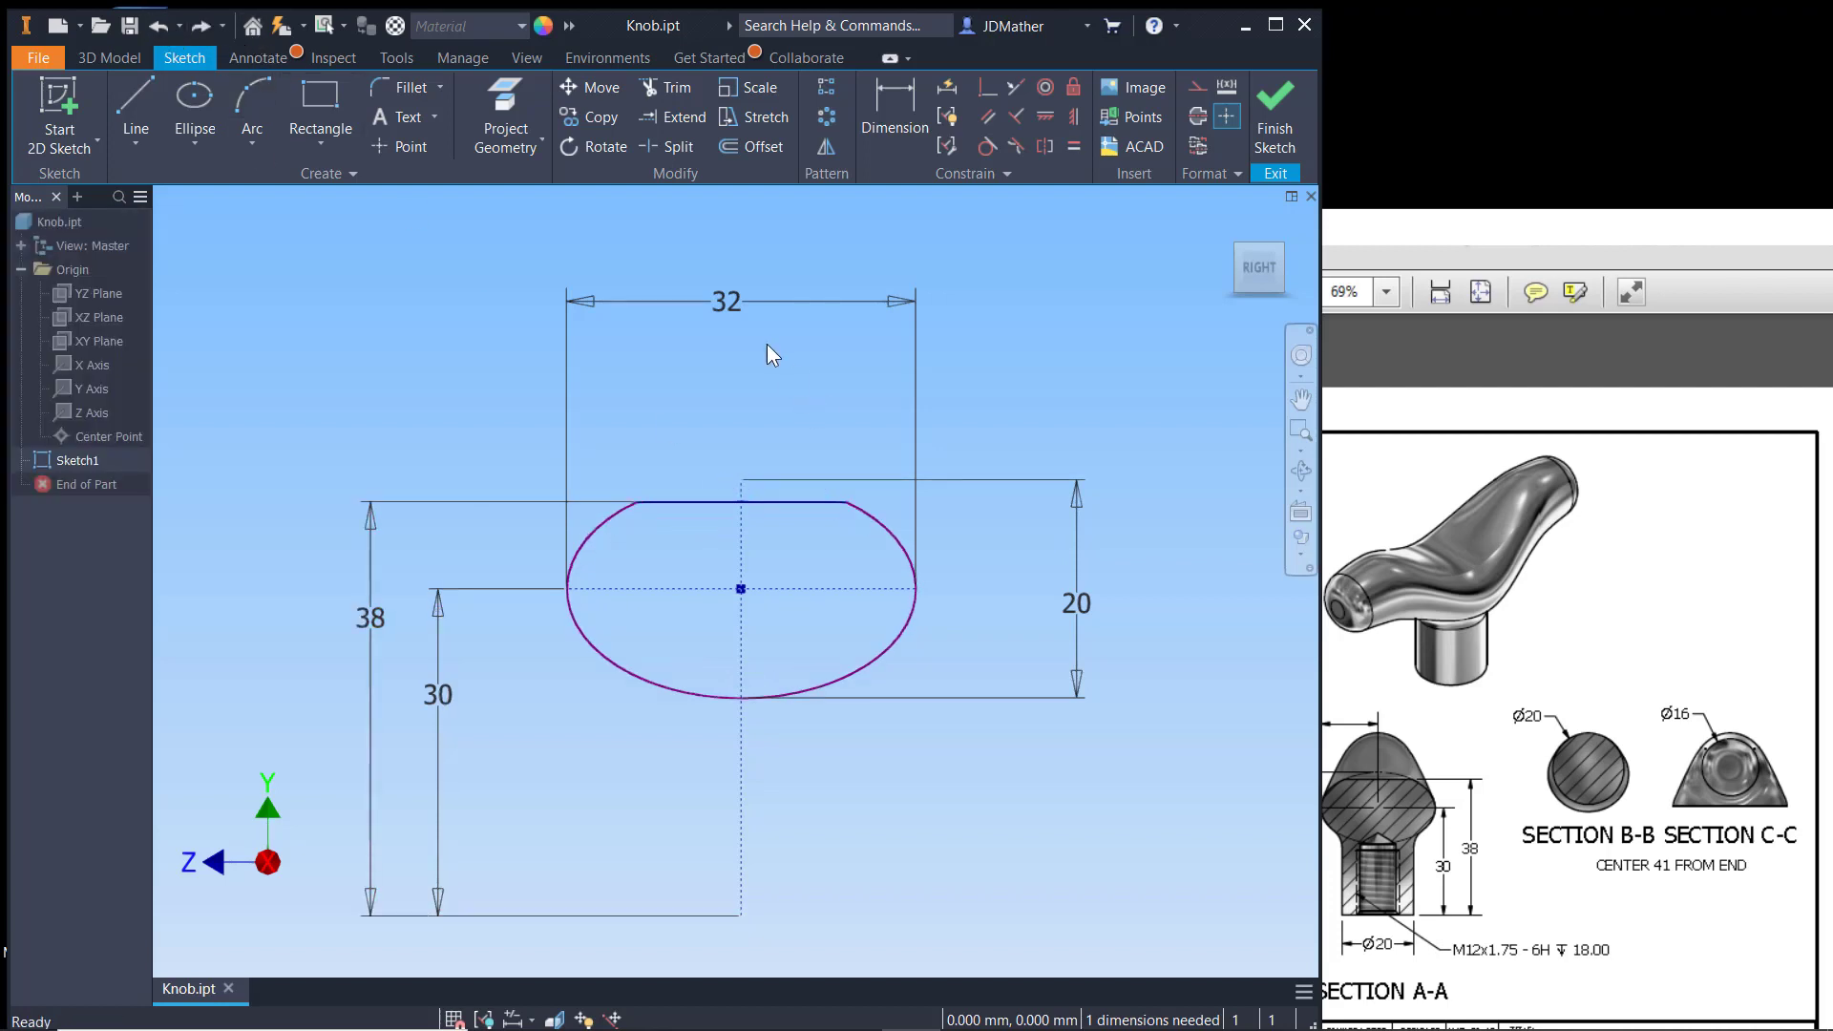
Step: Add a coincident constraint between the trimmed ellipse and the upper endpoint of the vertical construction line
left_click(988, 86)
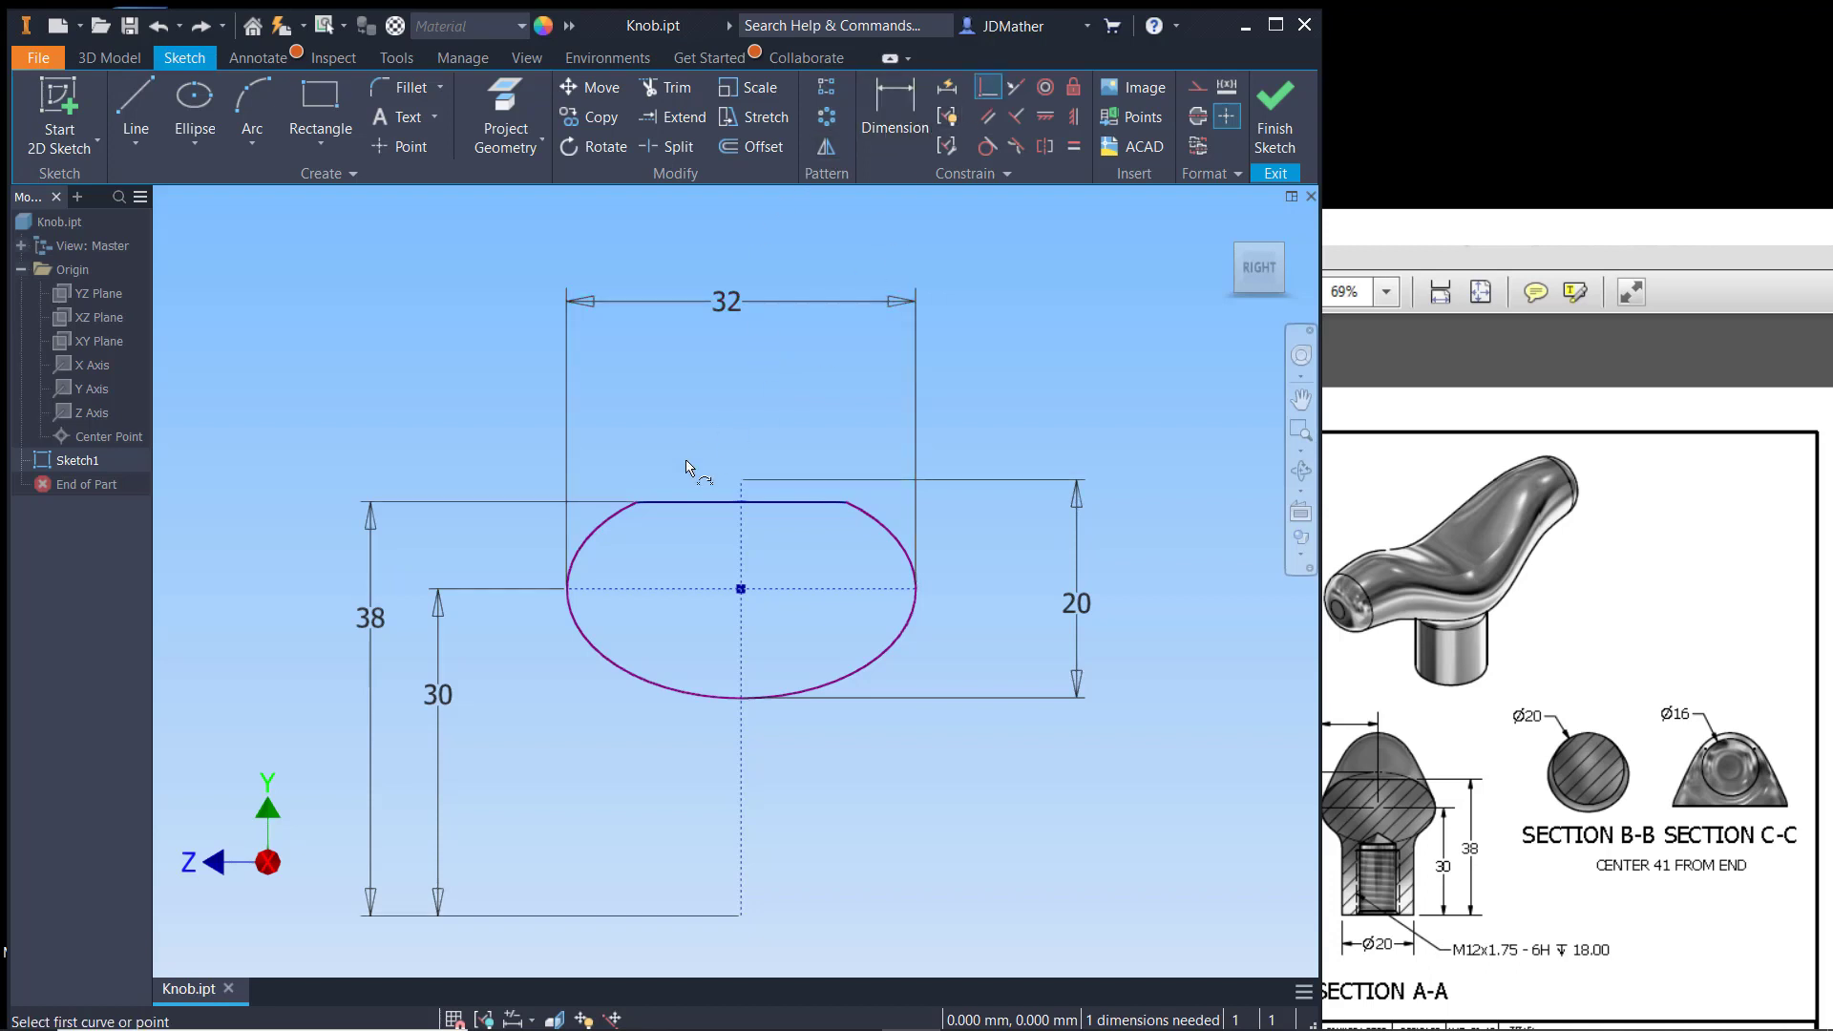
left_click(634, 508)
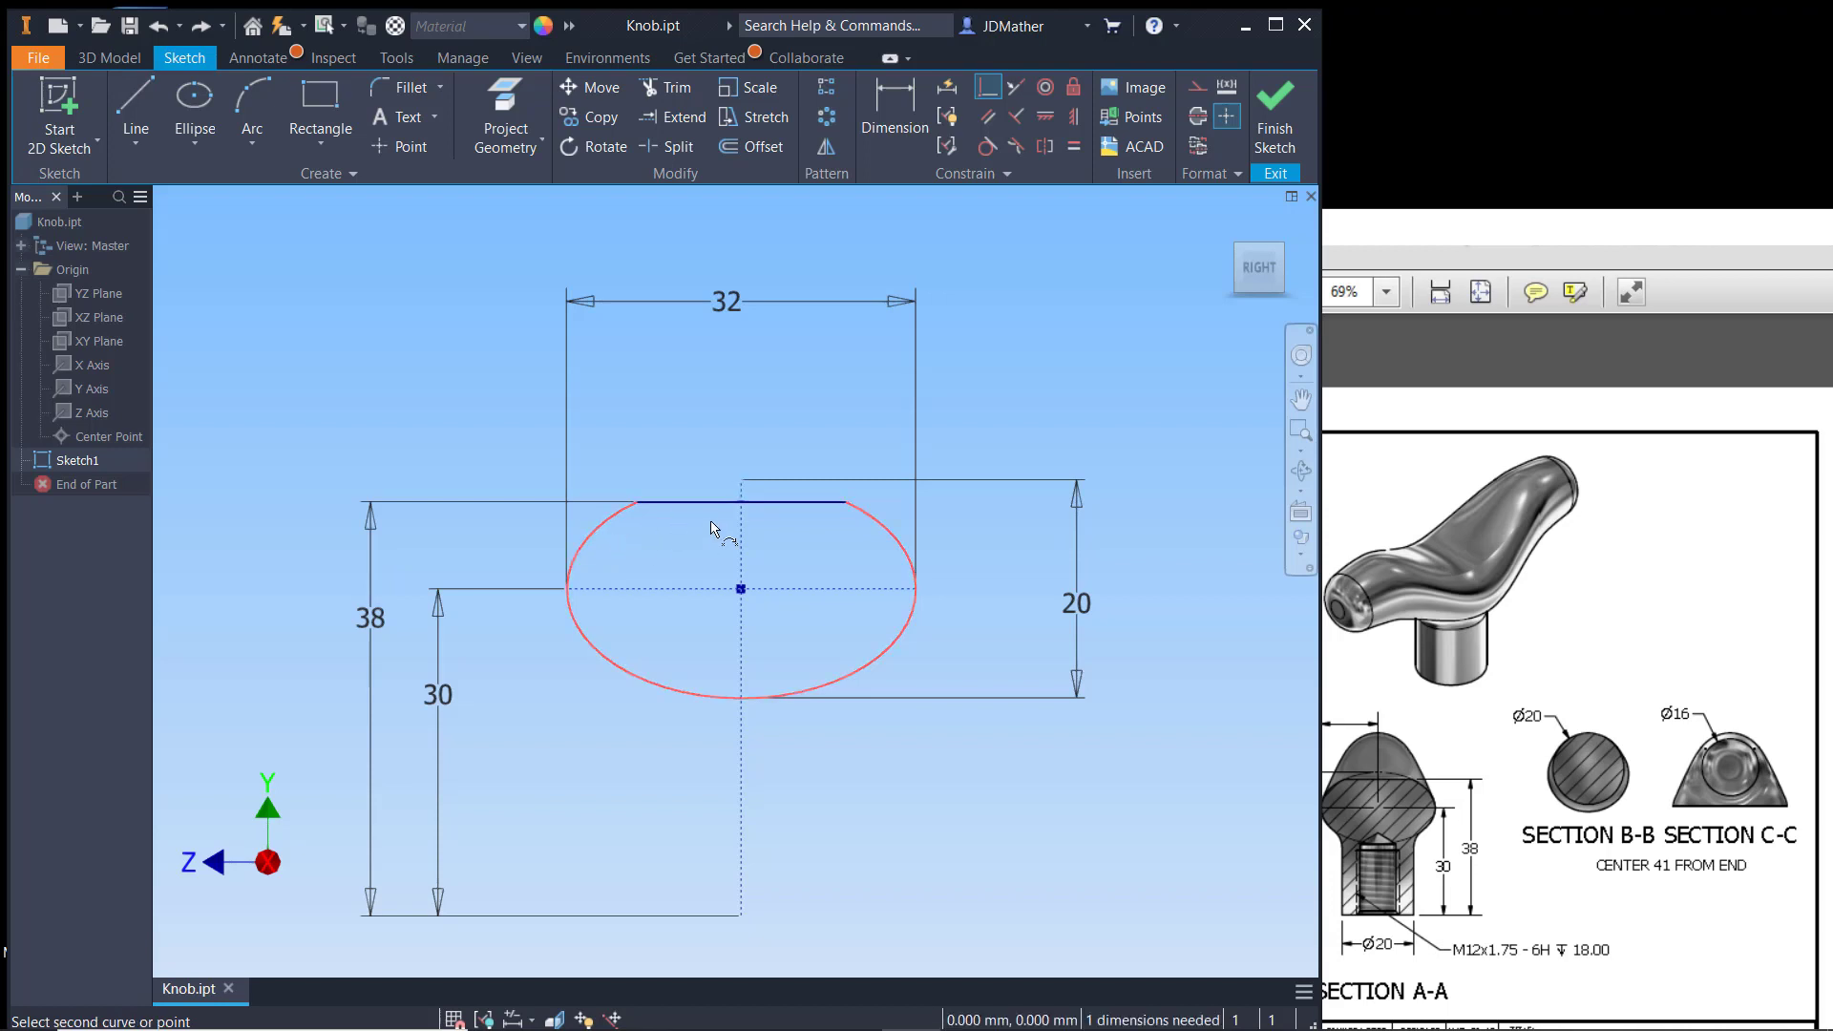
left_click(742, 482)
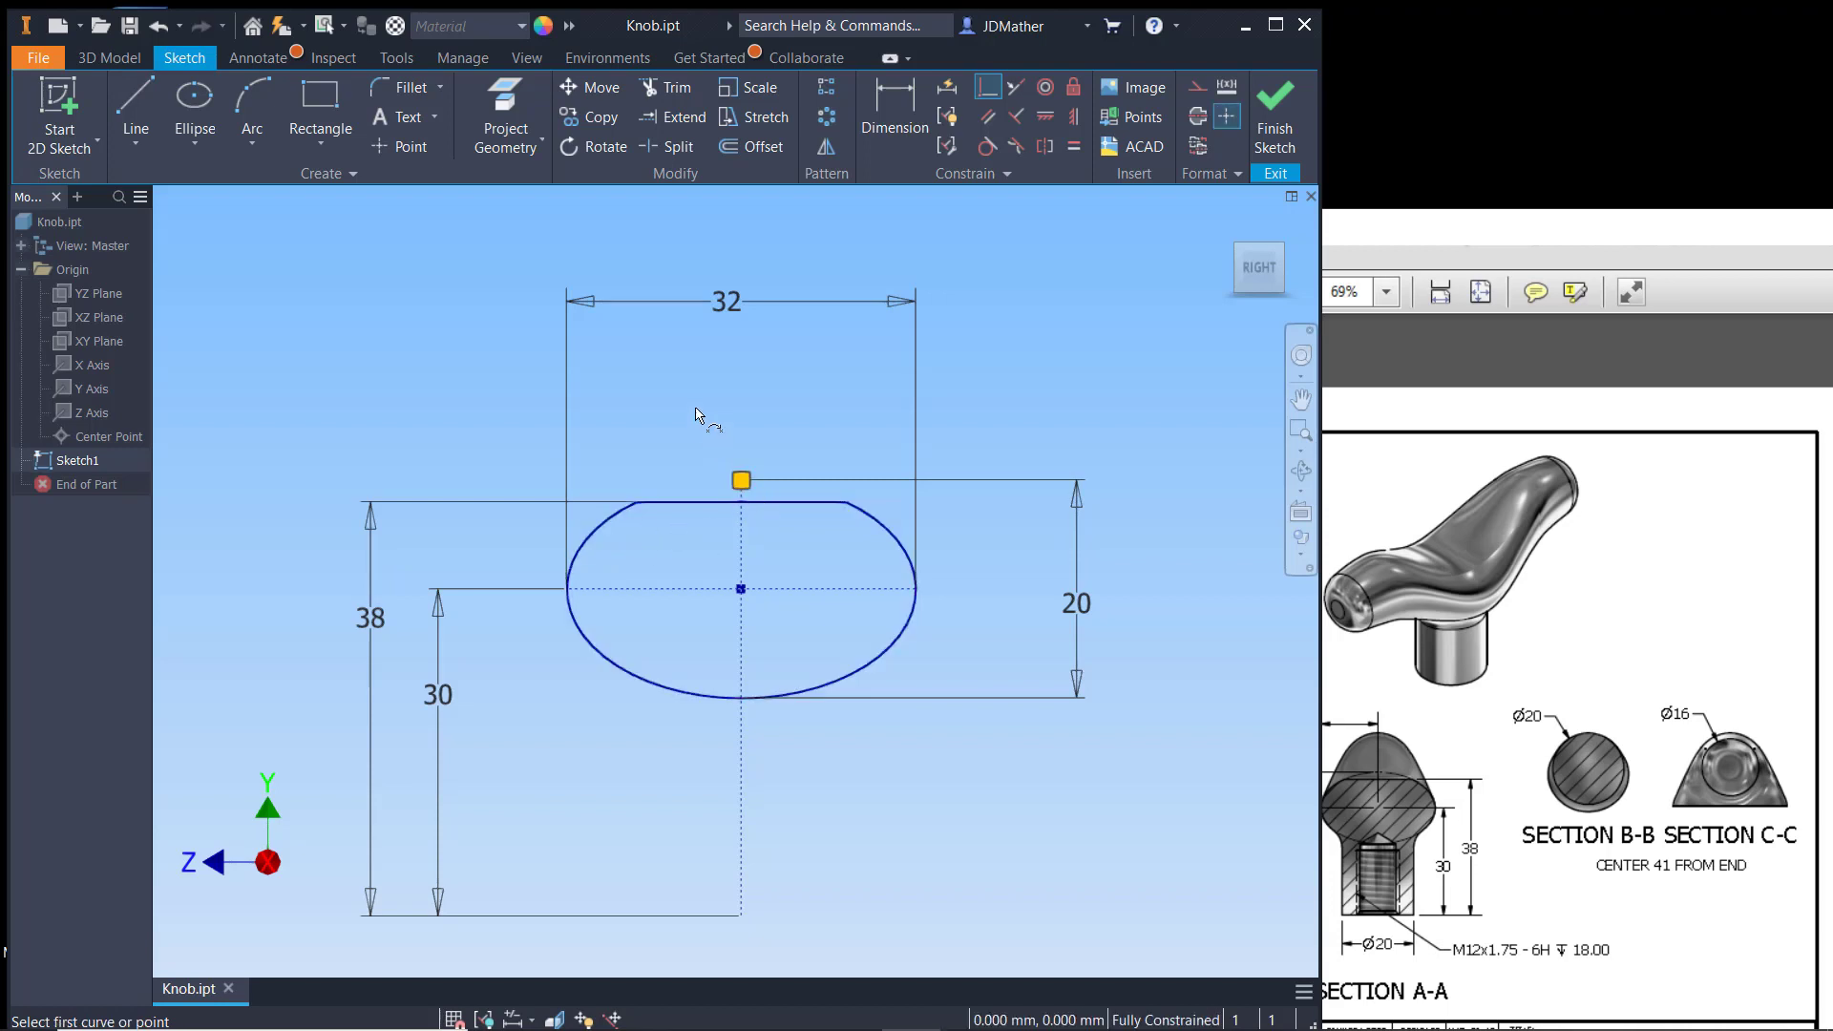
right_click(702, 400)
left_click(757, 405)
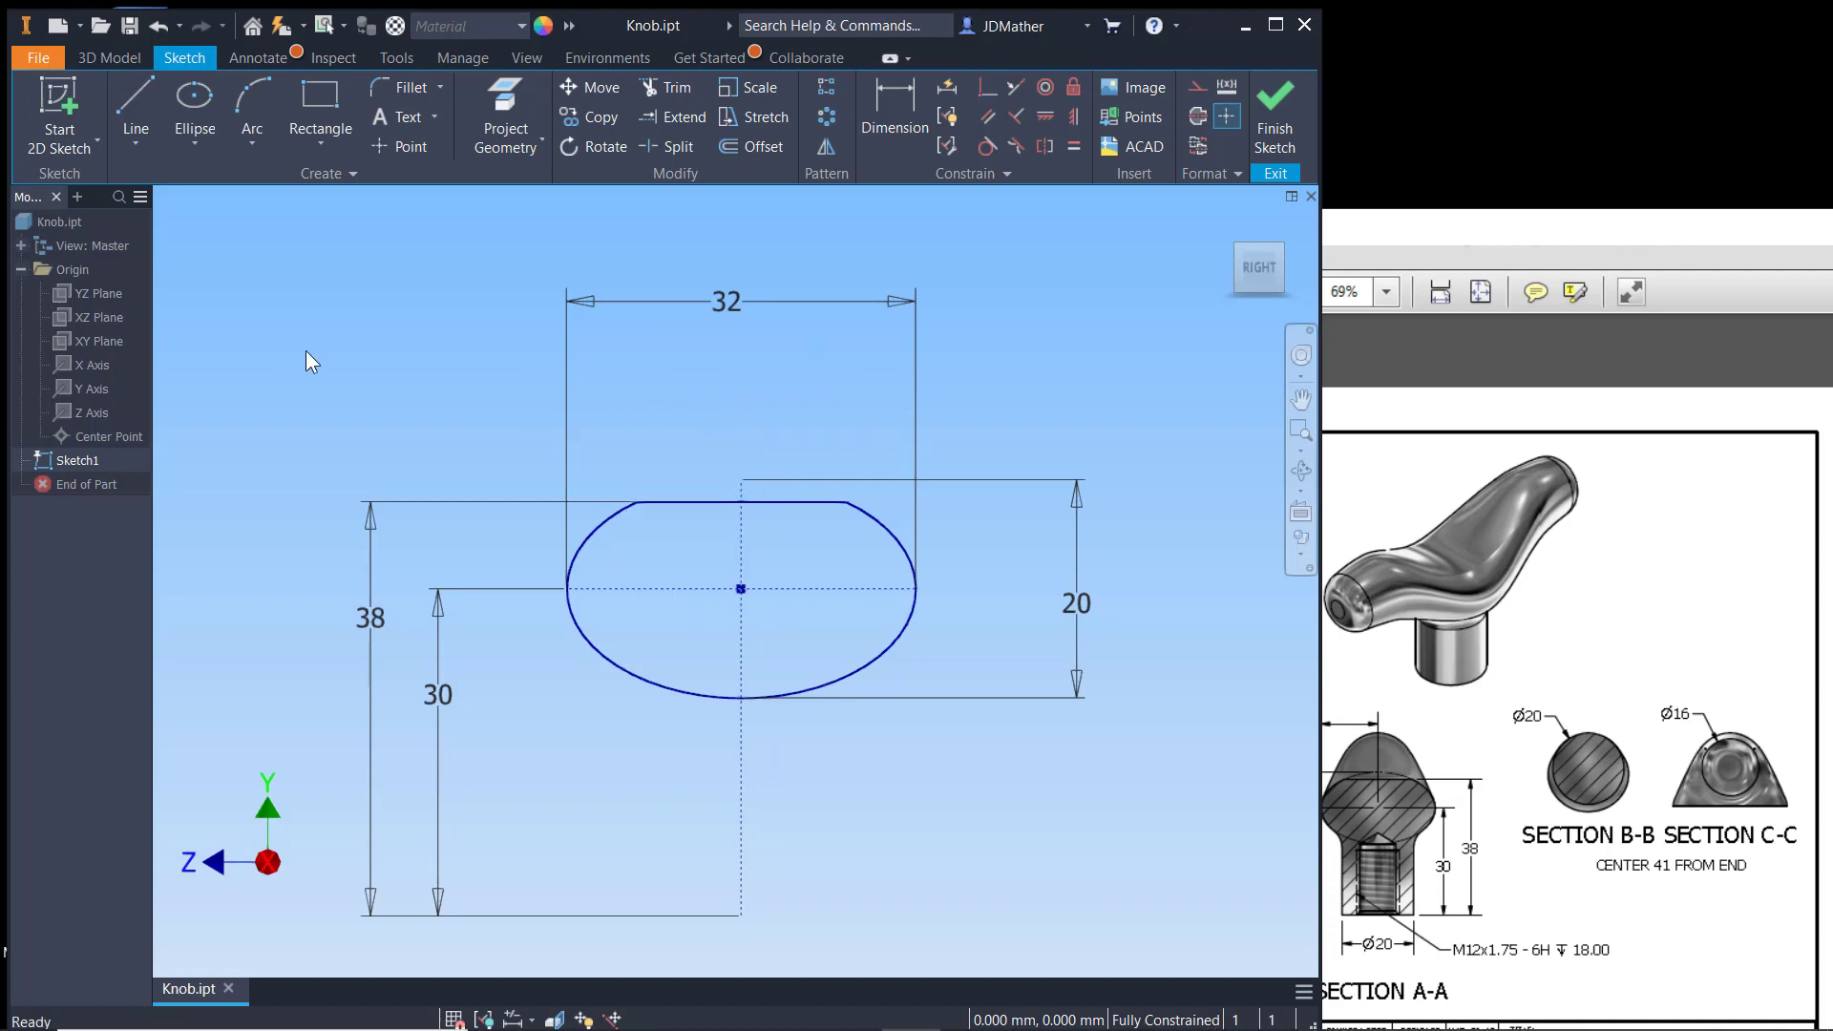
Step: Finish the sketch and check the positions of sections B-B and C-C in the Knob.pdf drawing
left_click(1277, 101)
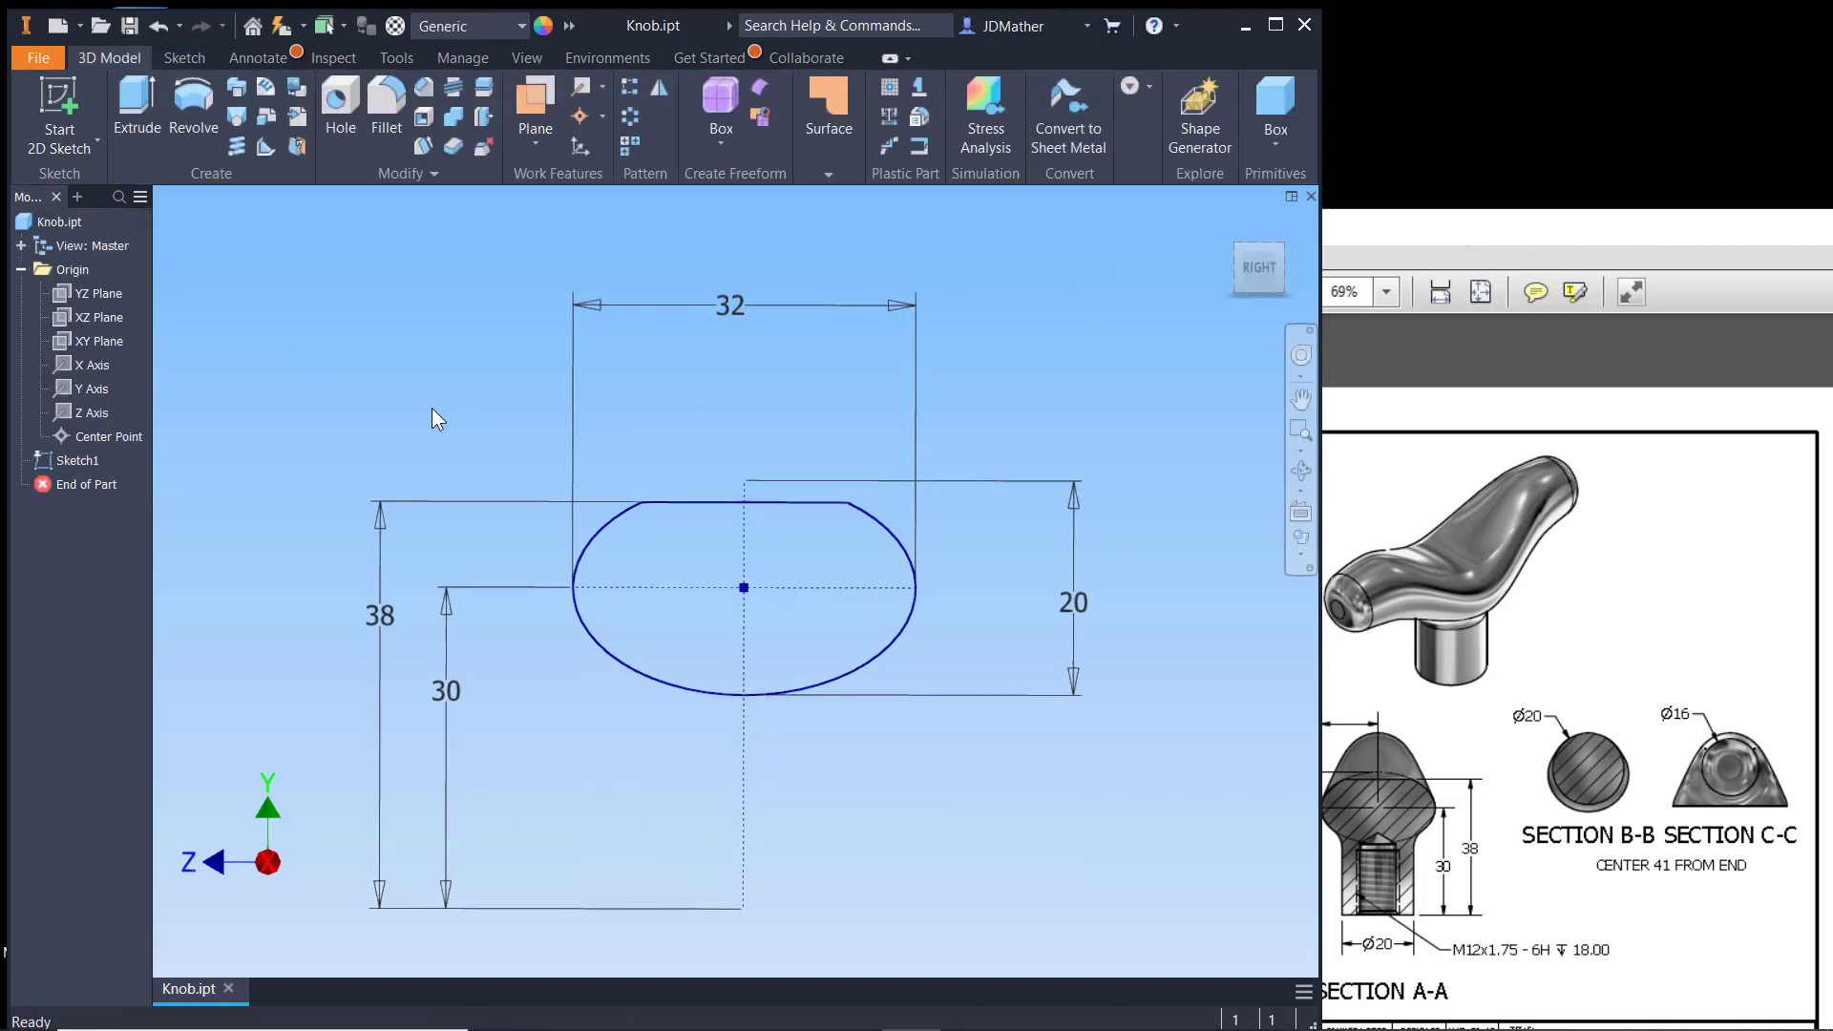
mouse_move(651, 609)
middle_mouse_down("shift")
mouse_move(745, 683)
mouse_move(813, 611)
mouse_move(736, 576)
mouse_move(797, 609)
middle_mouse_up("shift")
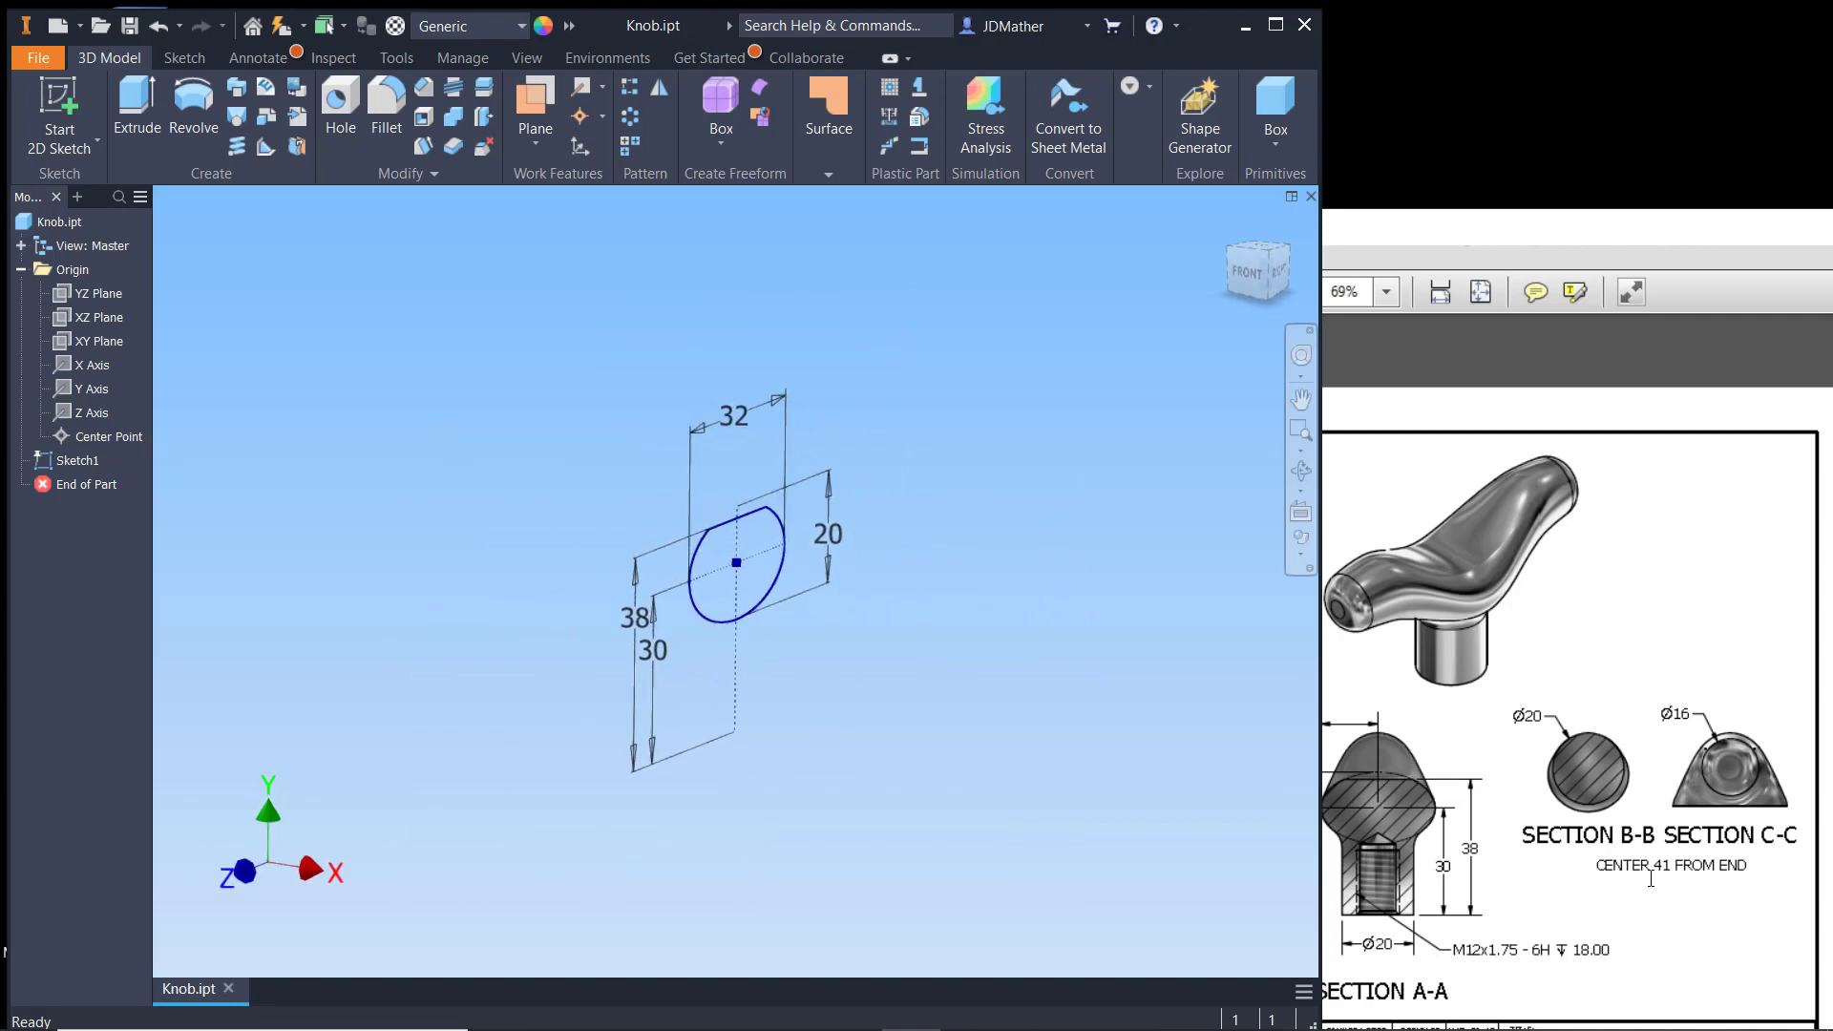
left_click(1569, 865)
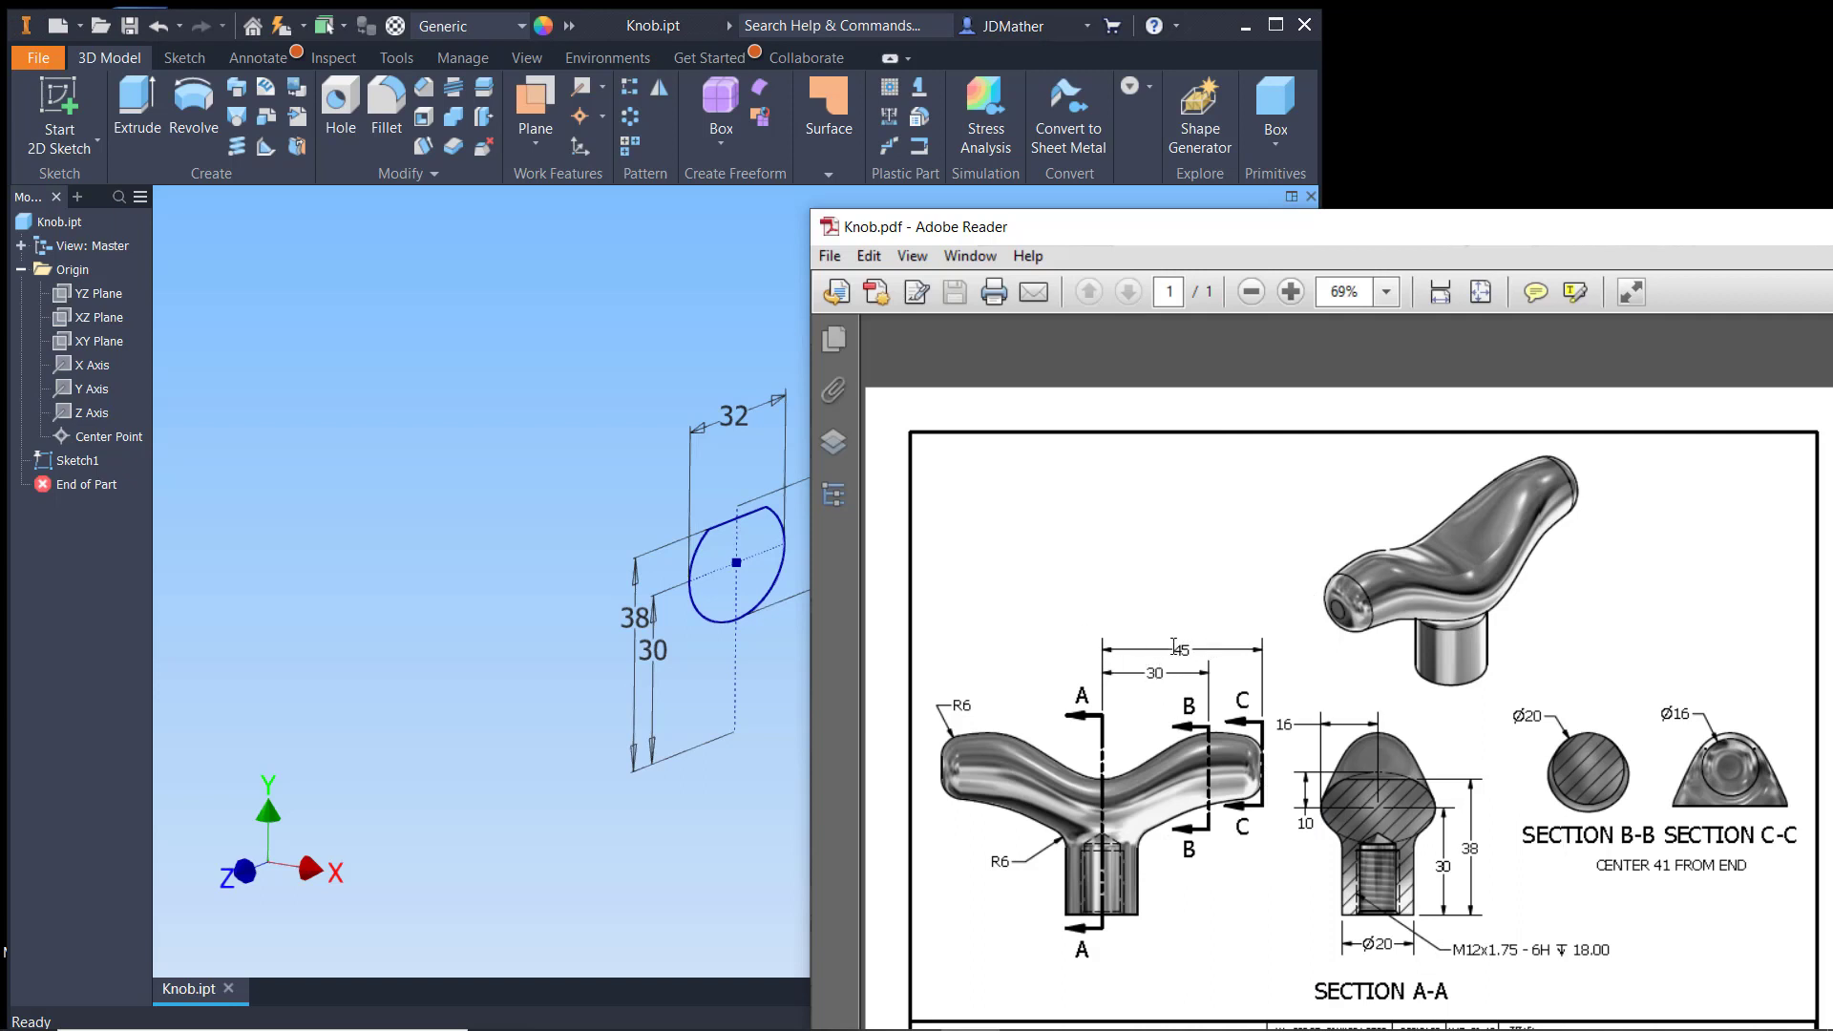
left_click(595, 403)
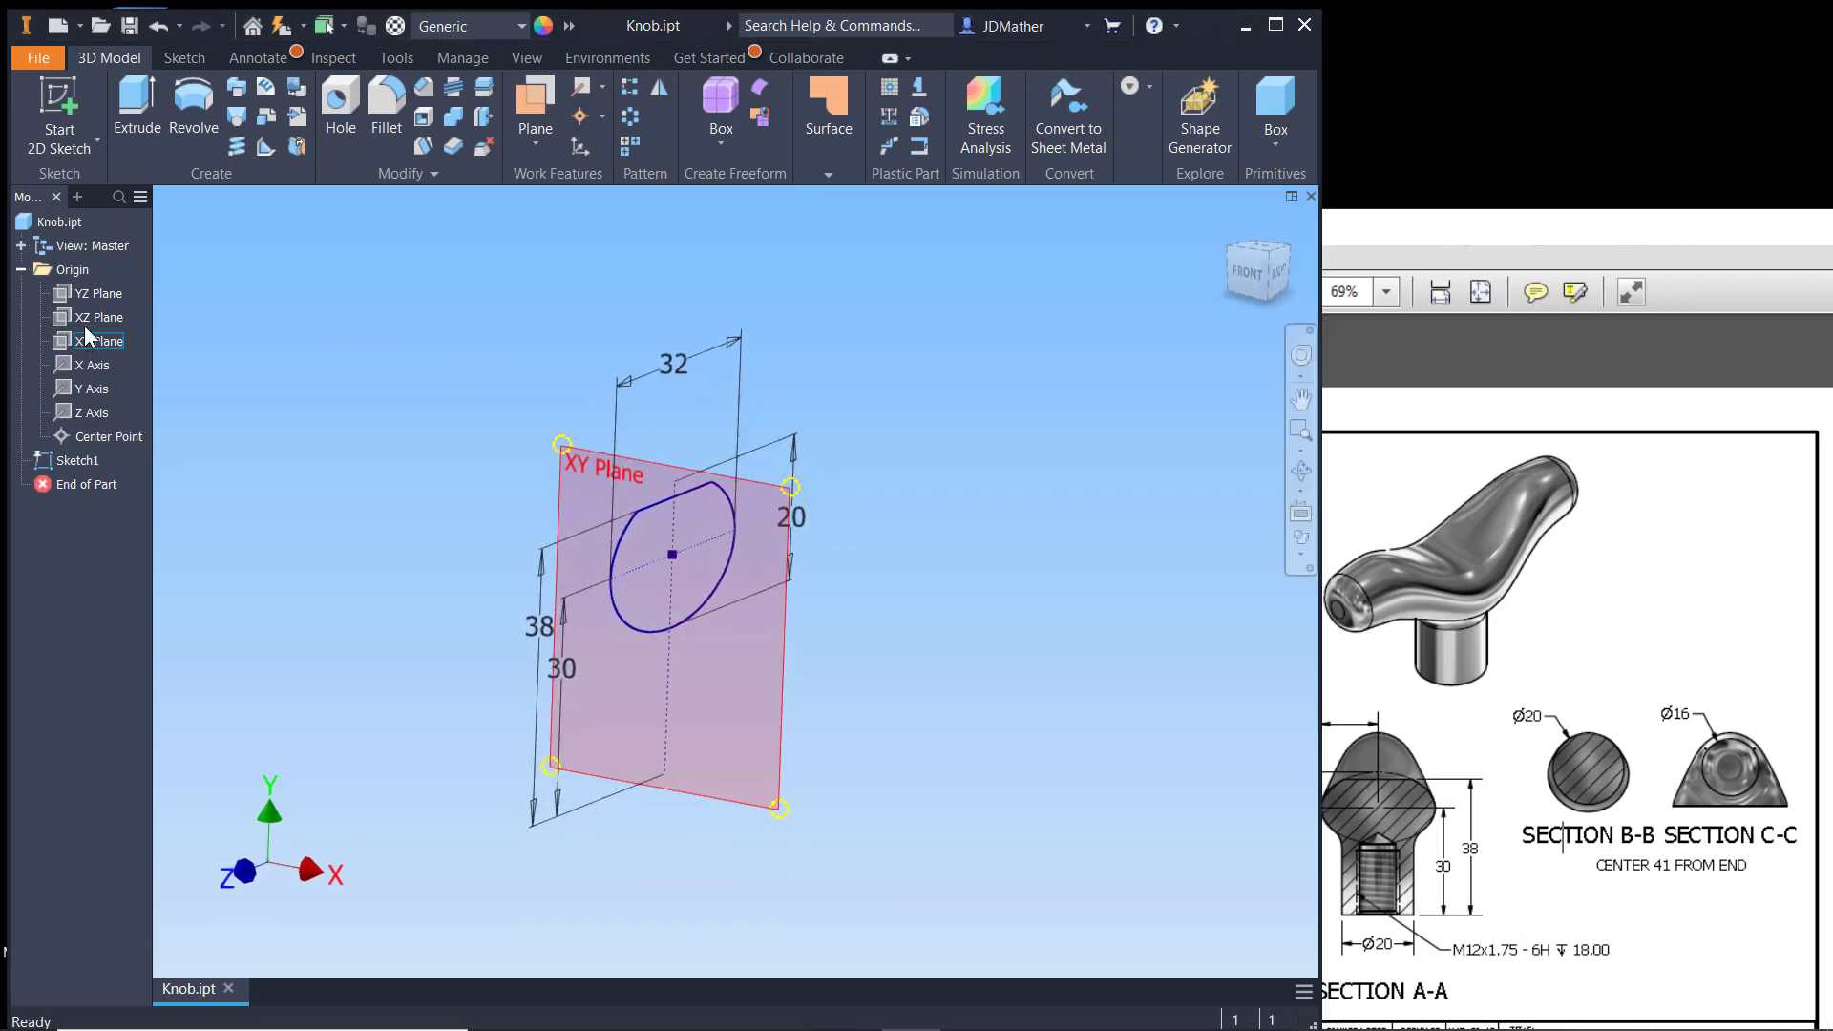
Step: Make the YZ origin plane visible and create a work plane offset 30 mm from it in the positive X direction
right_click(88, 291)
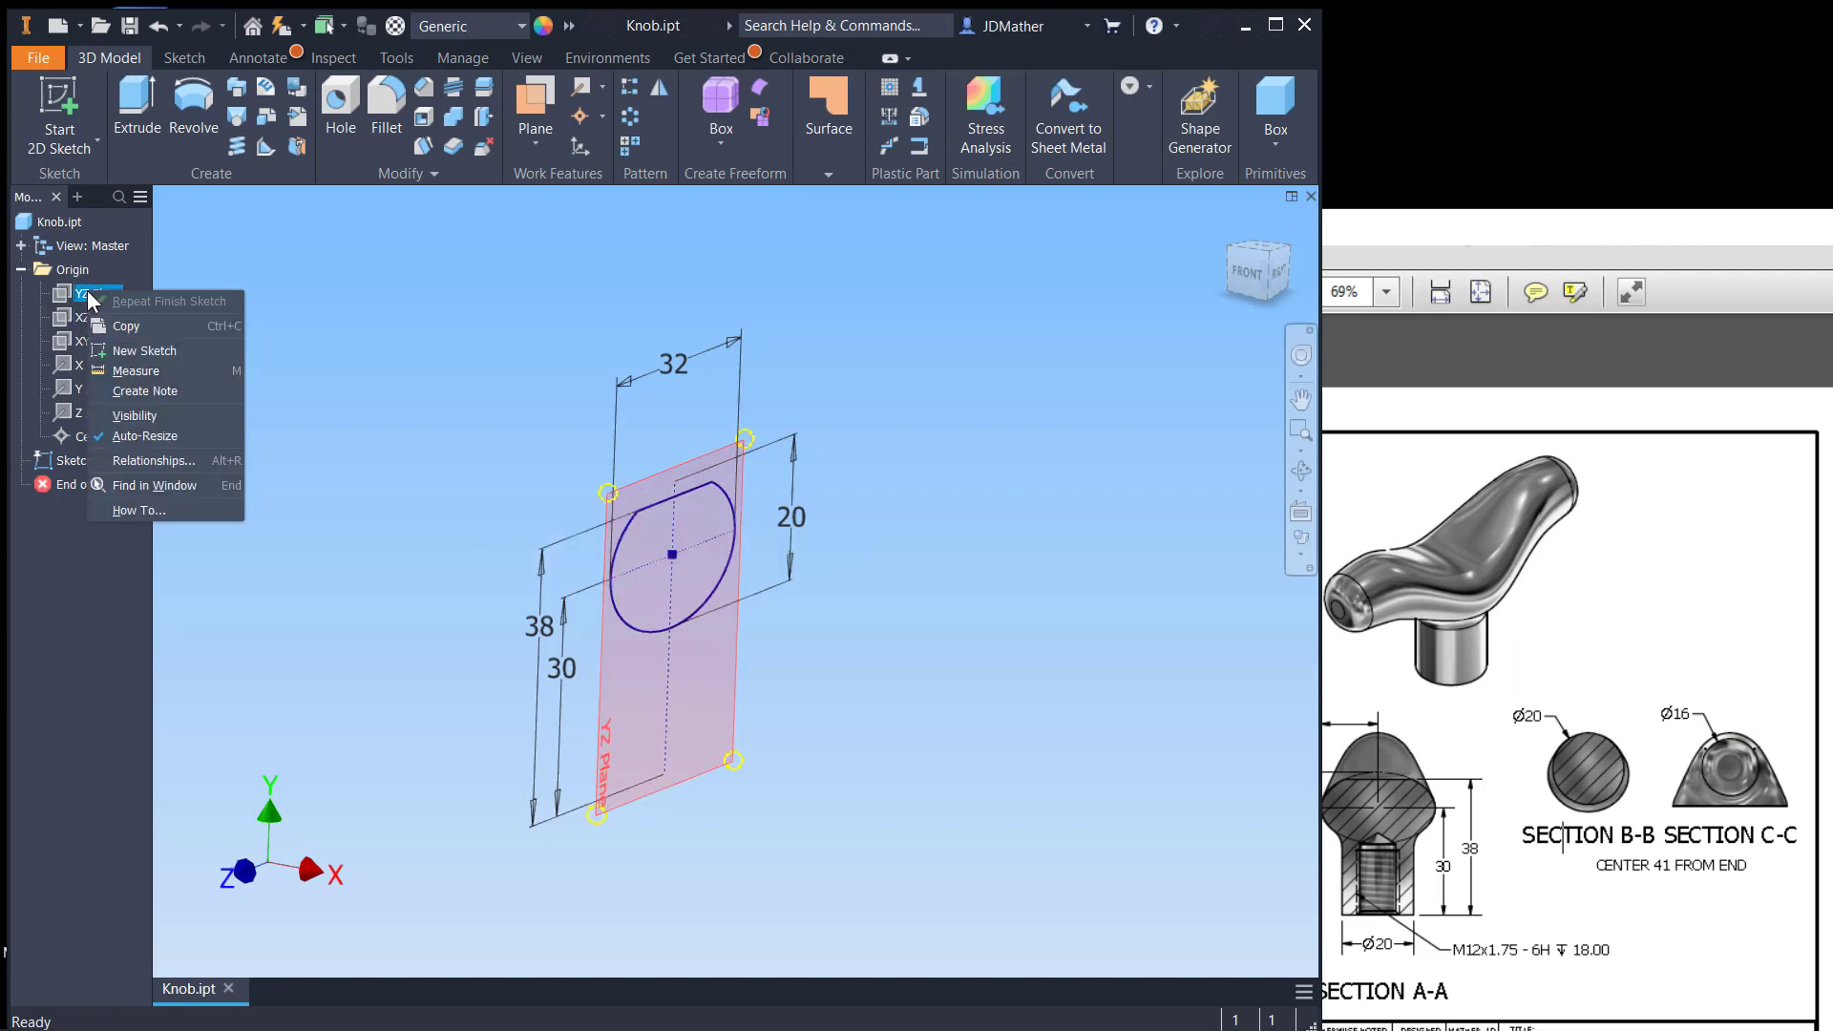
left_click(131, 416)
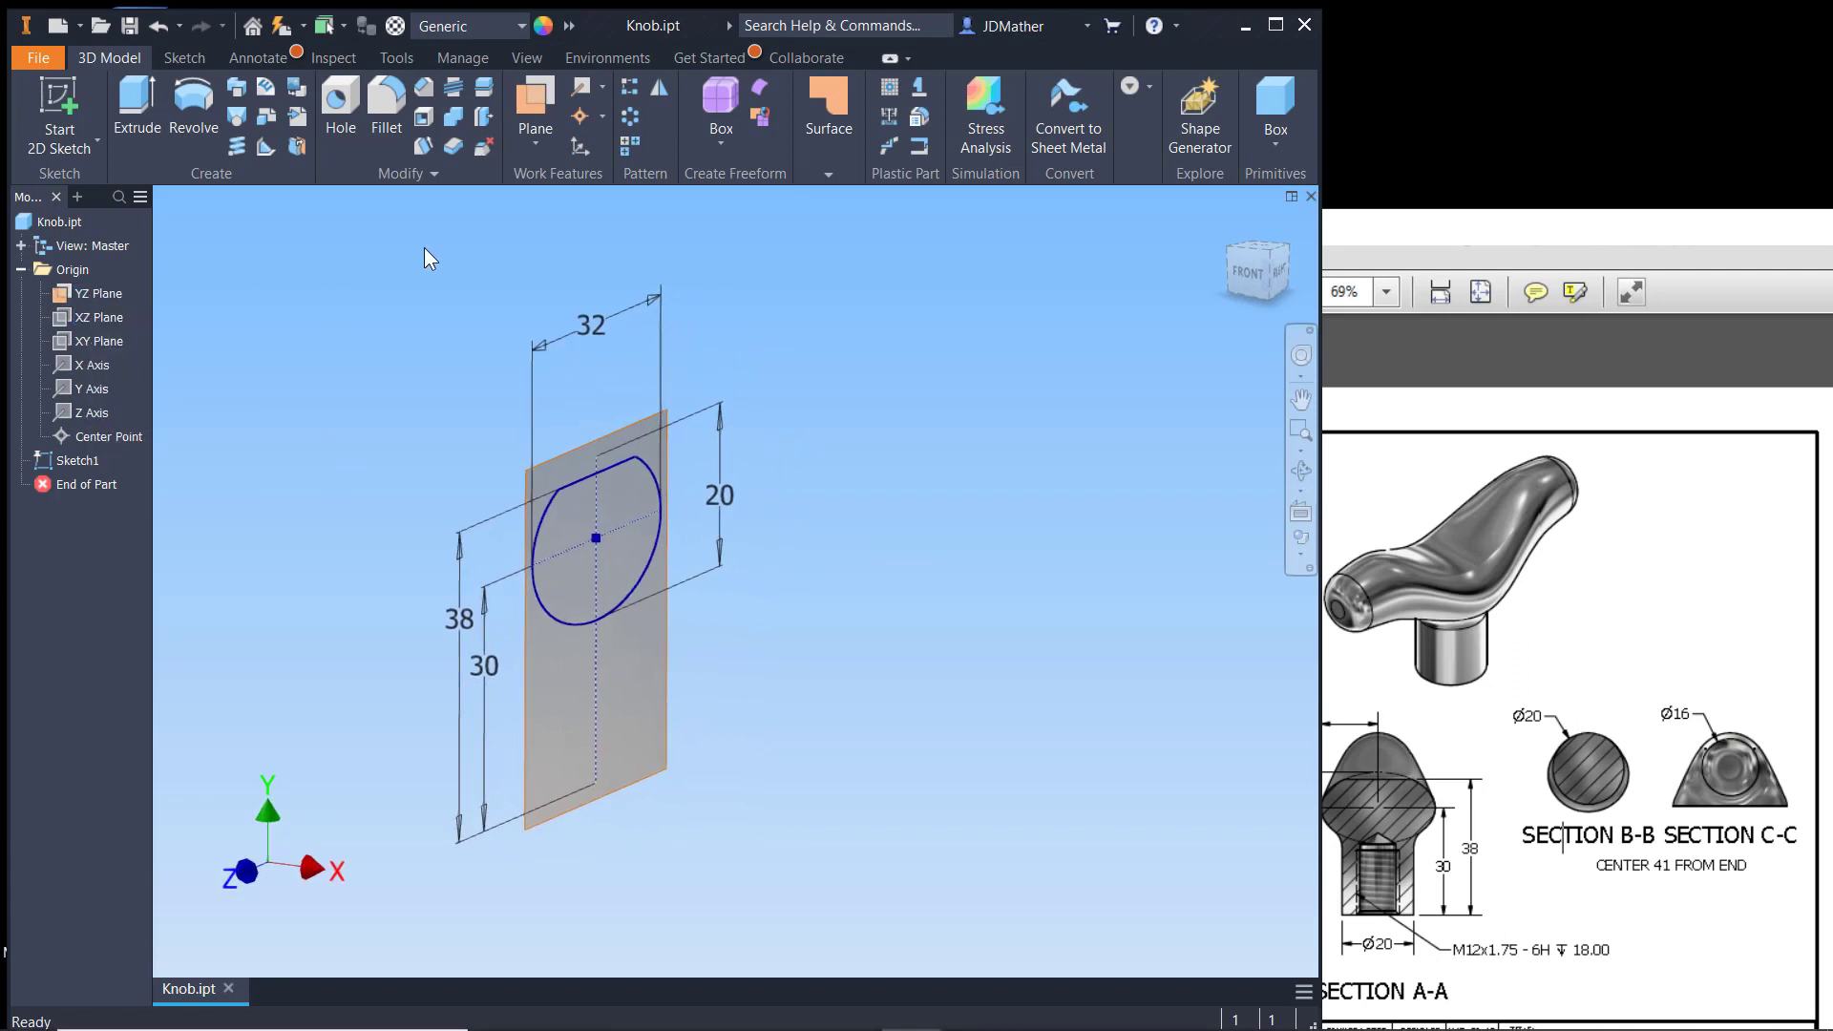
left_click(530, 101)
left_click_drag(668, 769, 737, 793)
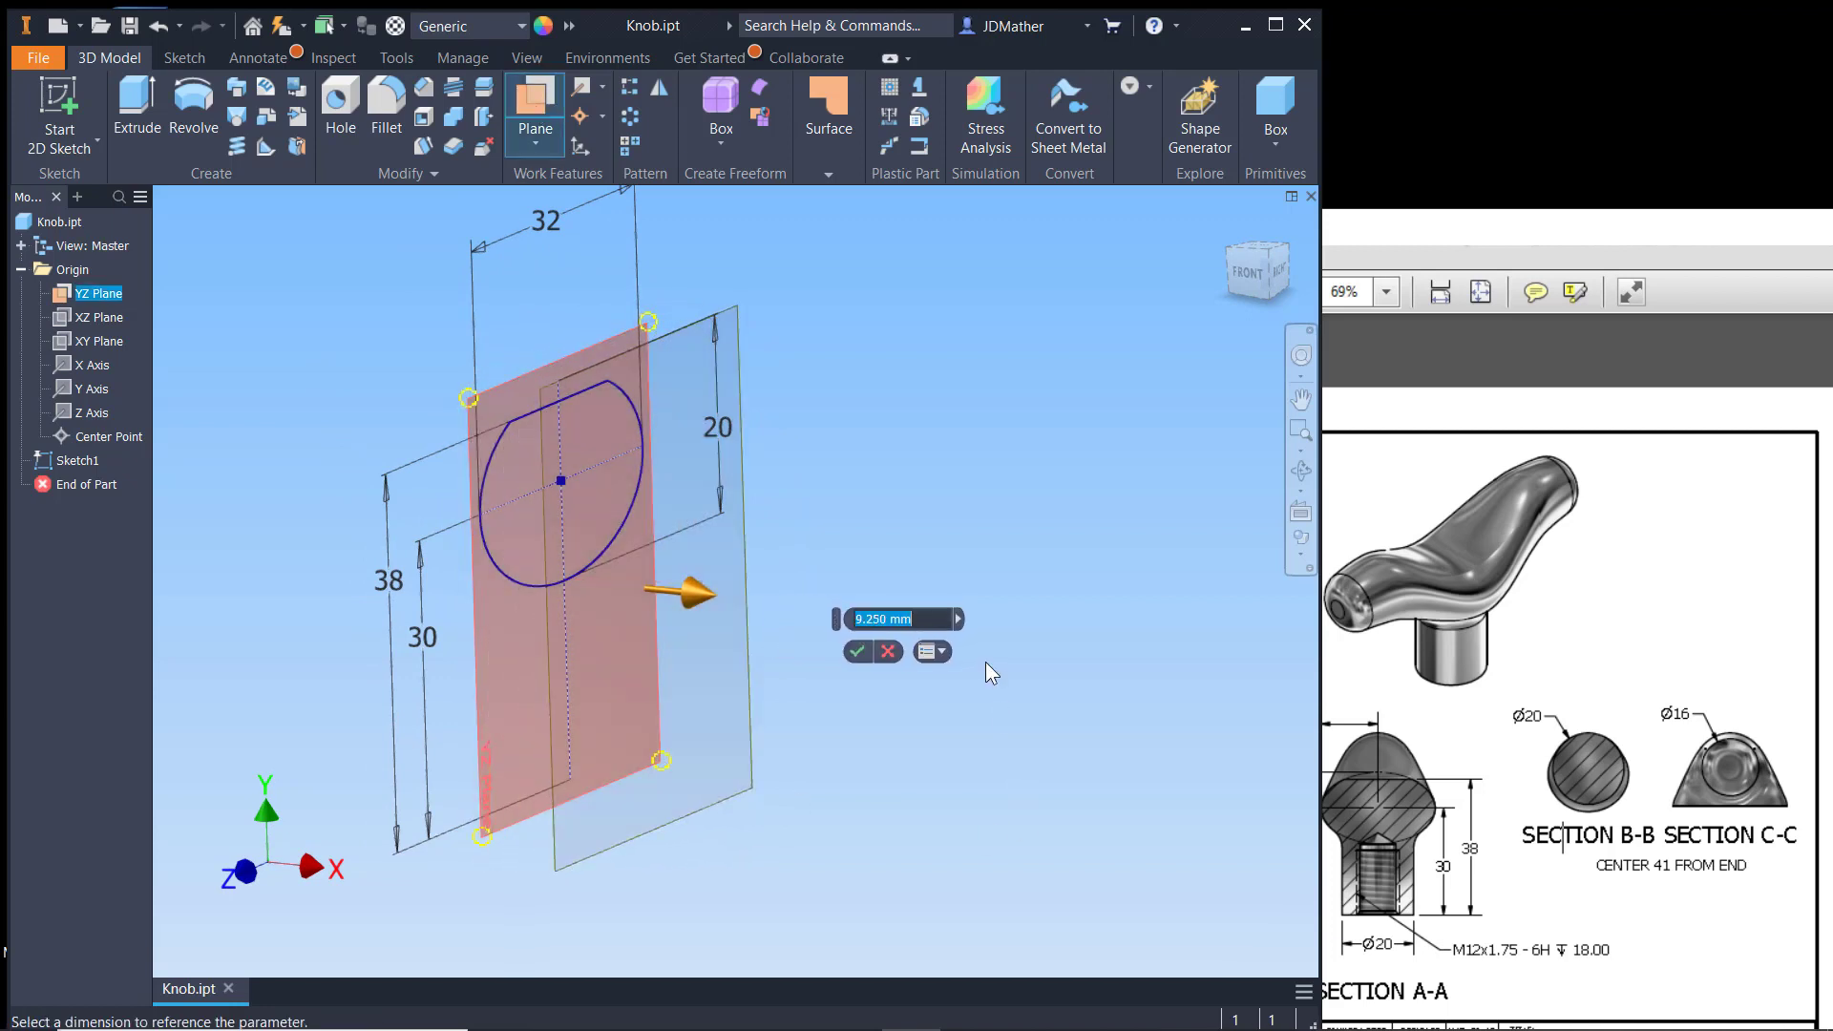
left_click(1404, 548)
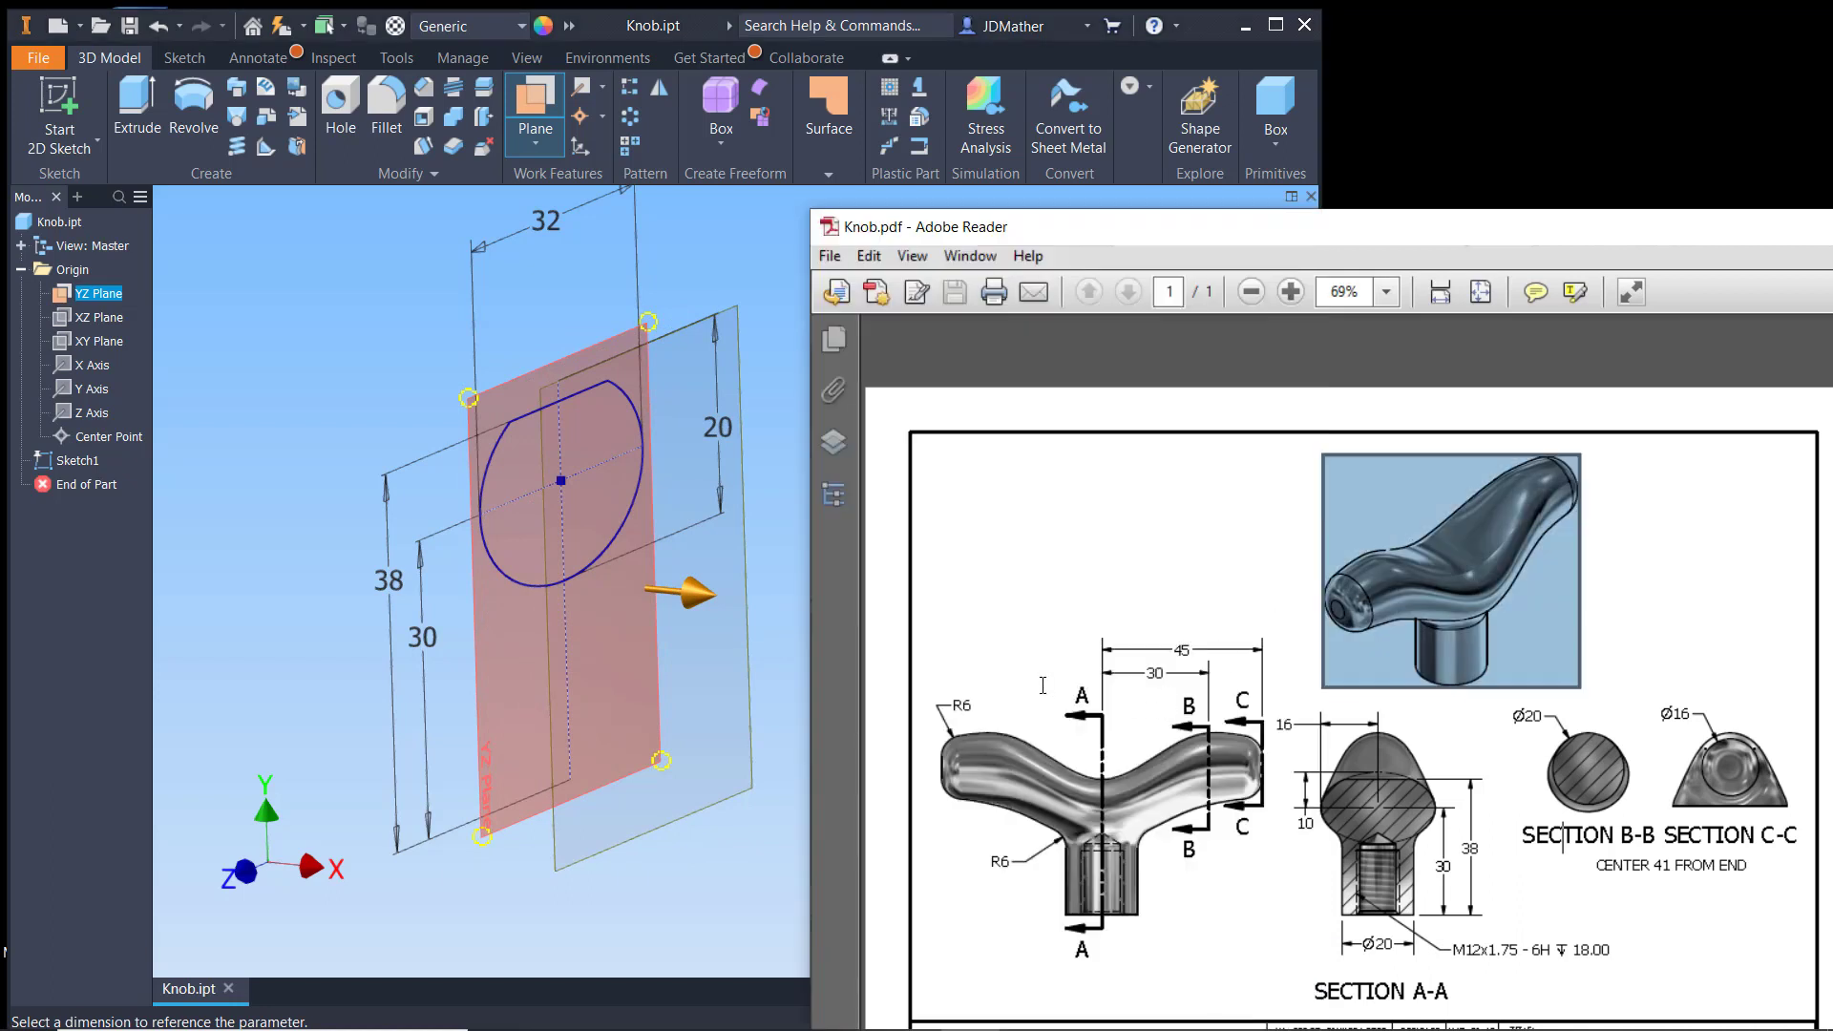
left_click(769, 496)
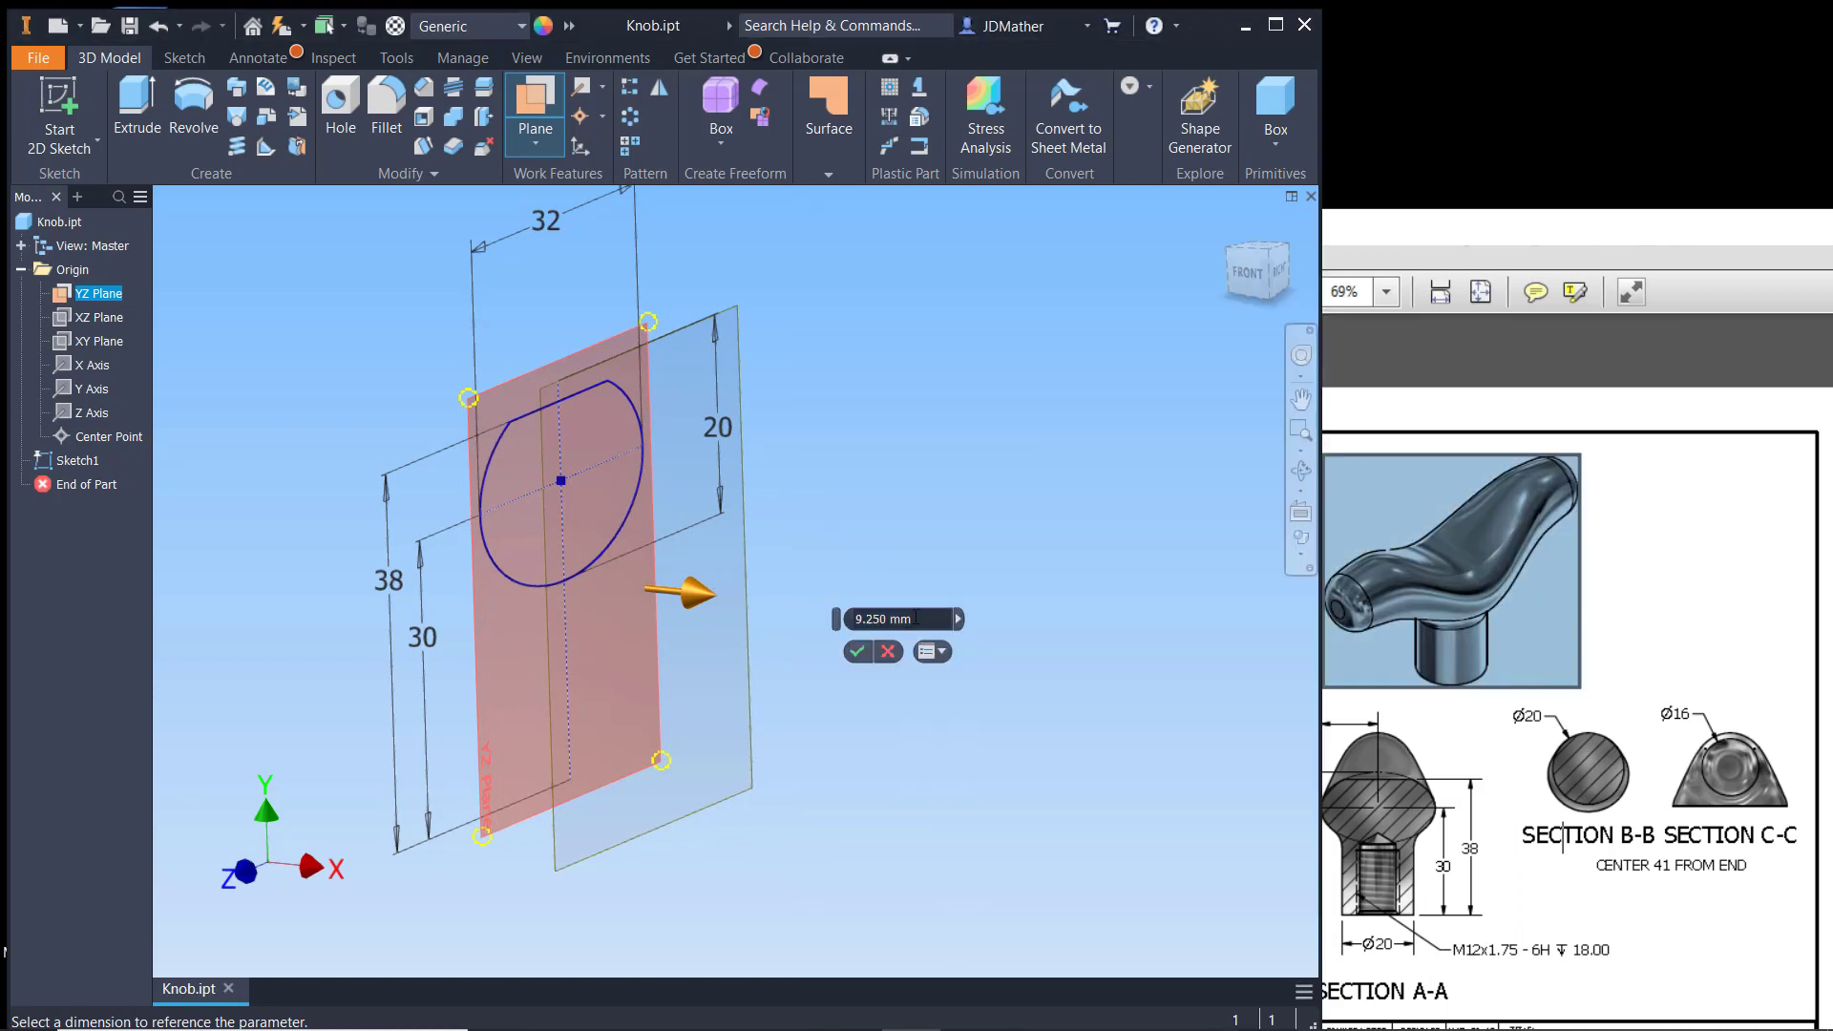
left_click_drag(952, 618, 822, 616)
type("30")
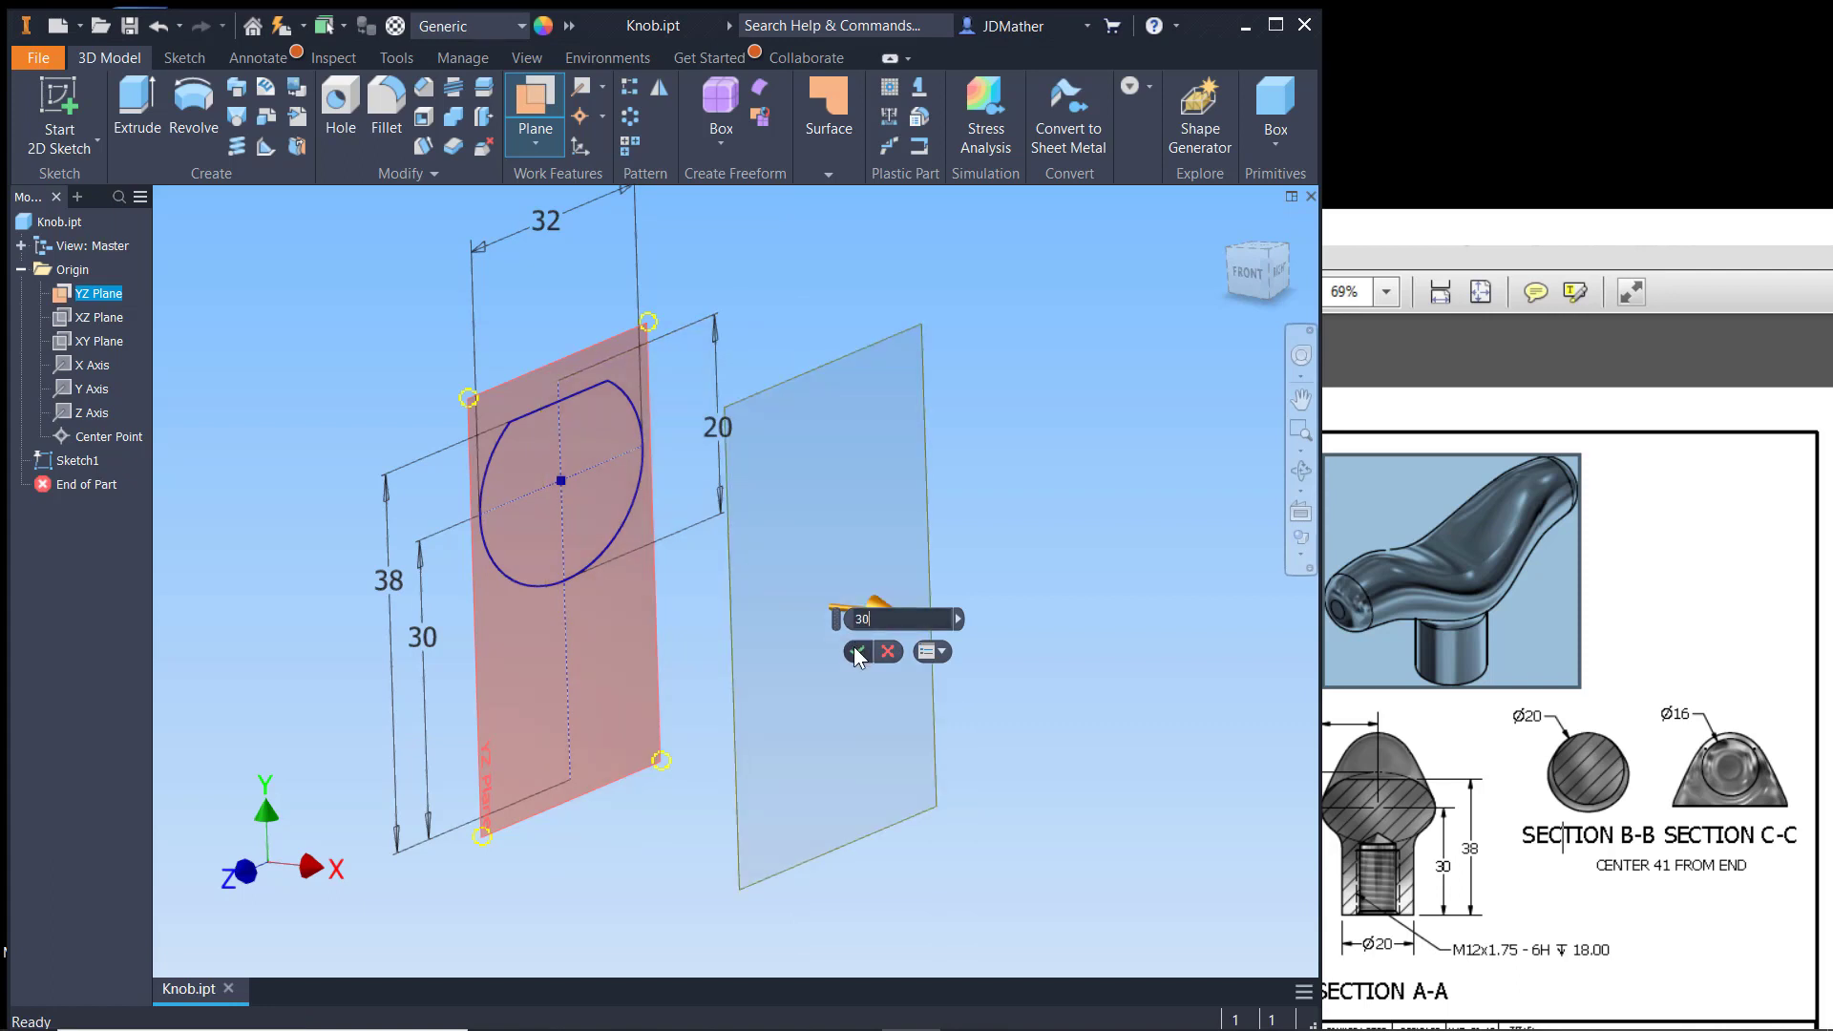
left_click(856, 650)
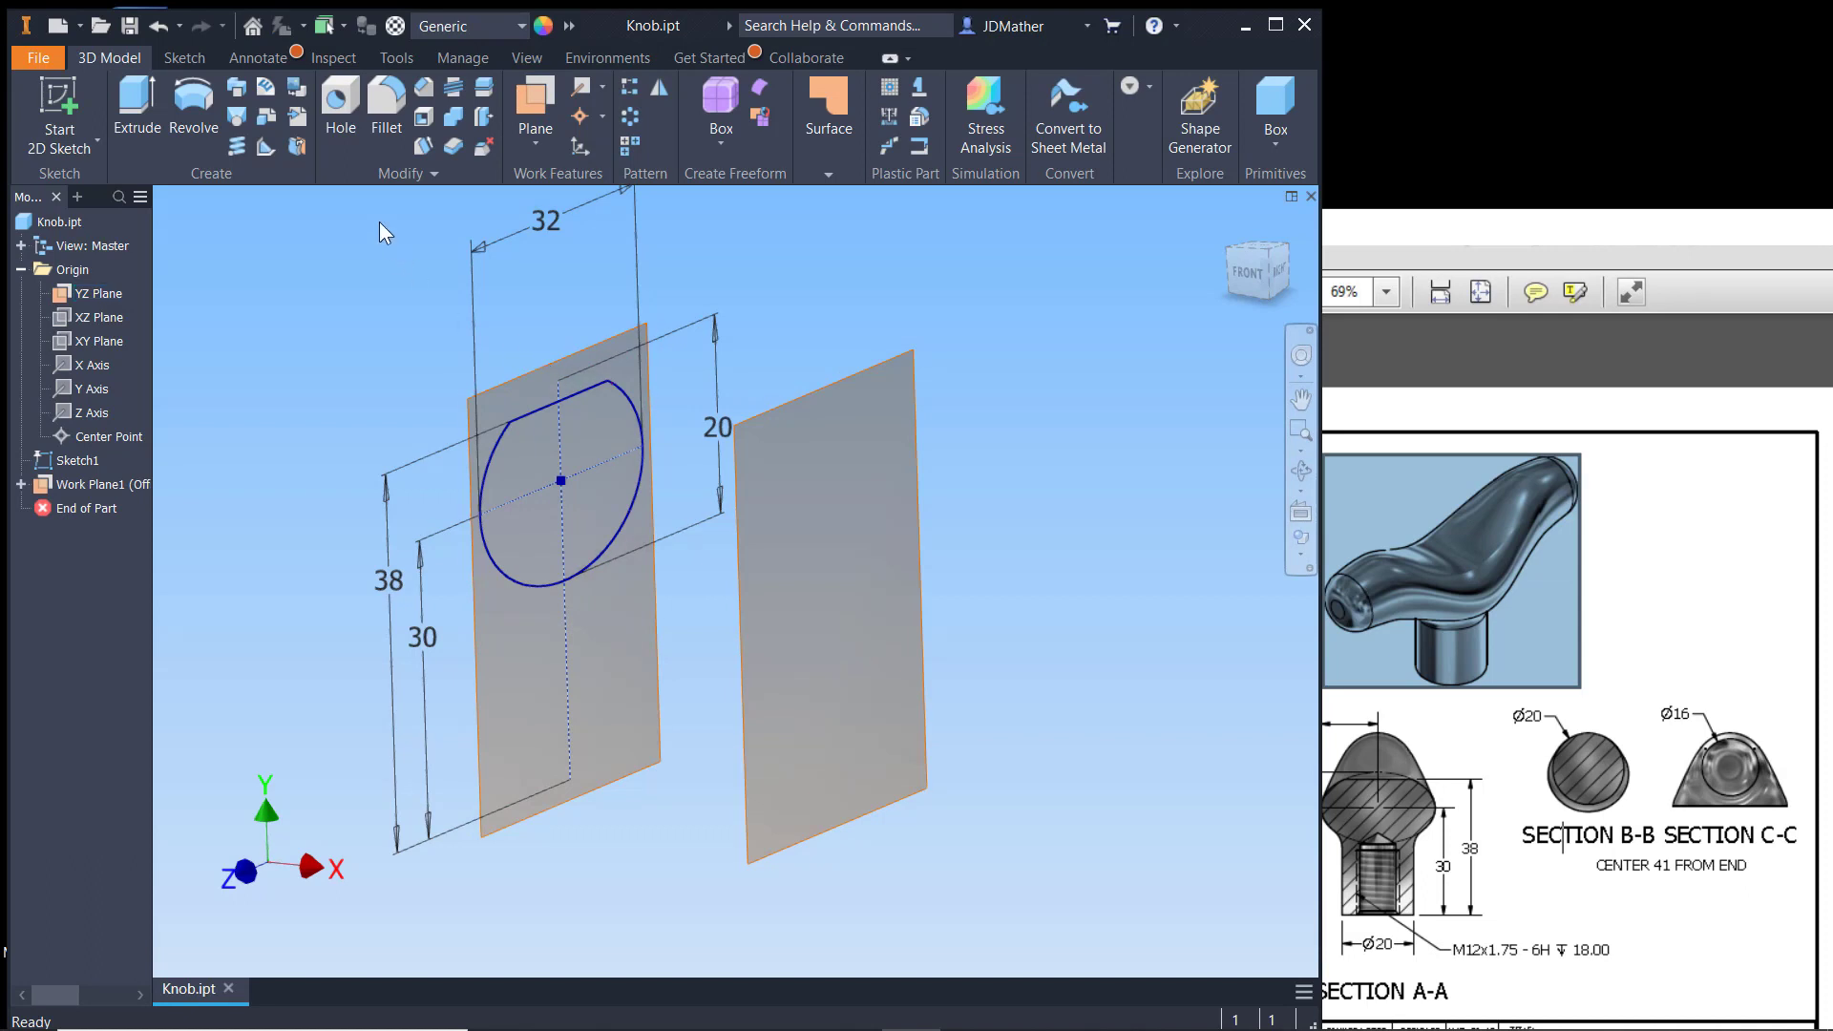
Step: Create a second work plane offset 45 mm from the YZ plane, on the same side as the first
left_click(527, 94)
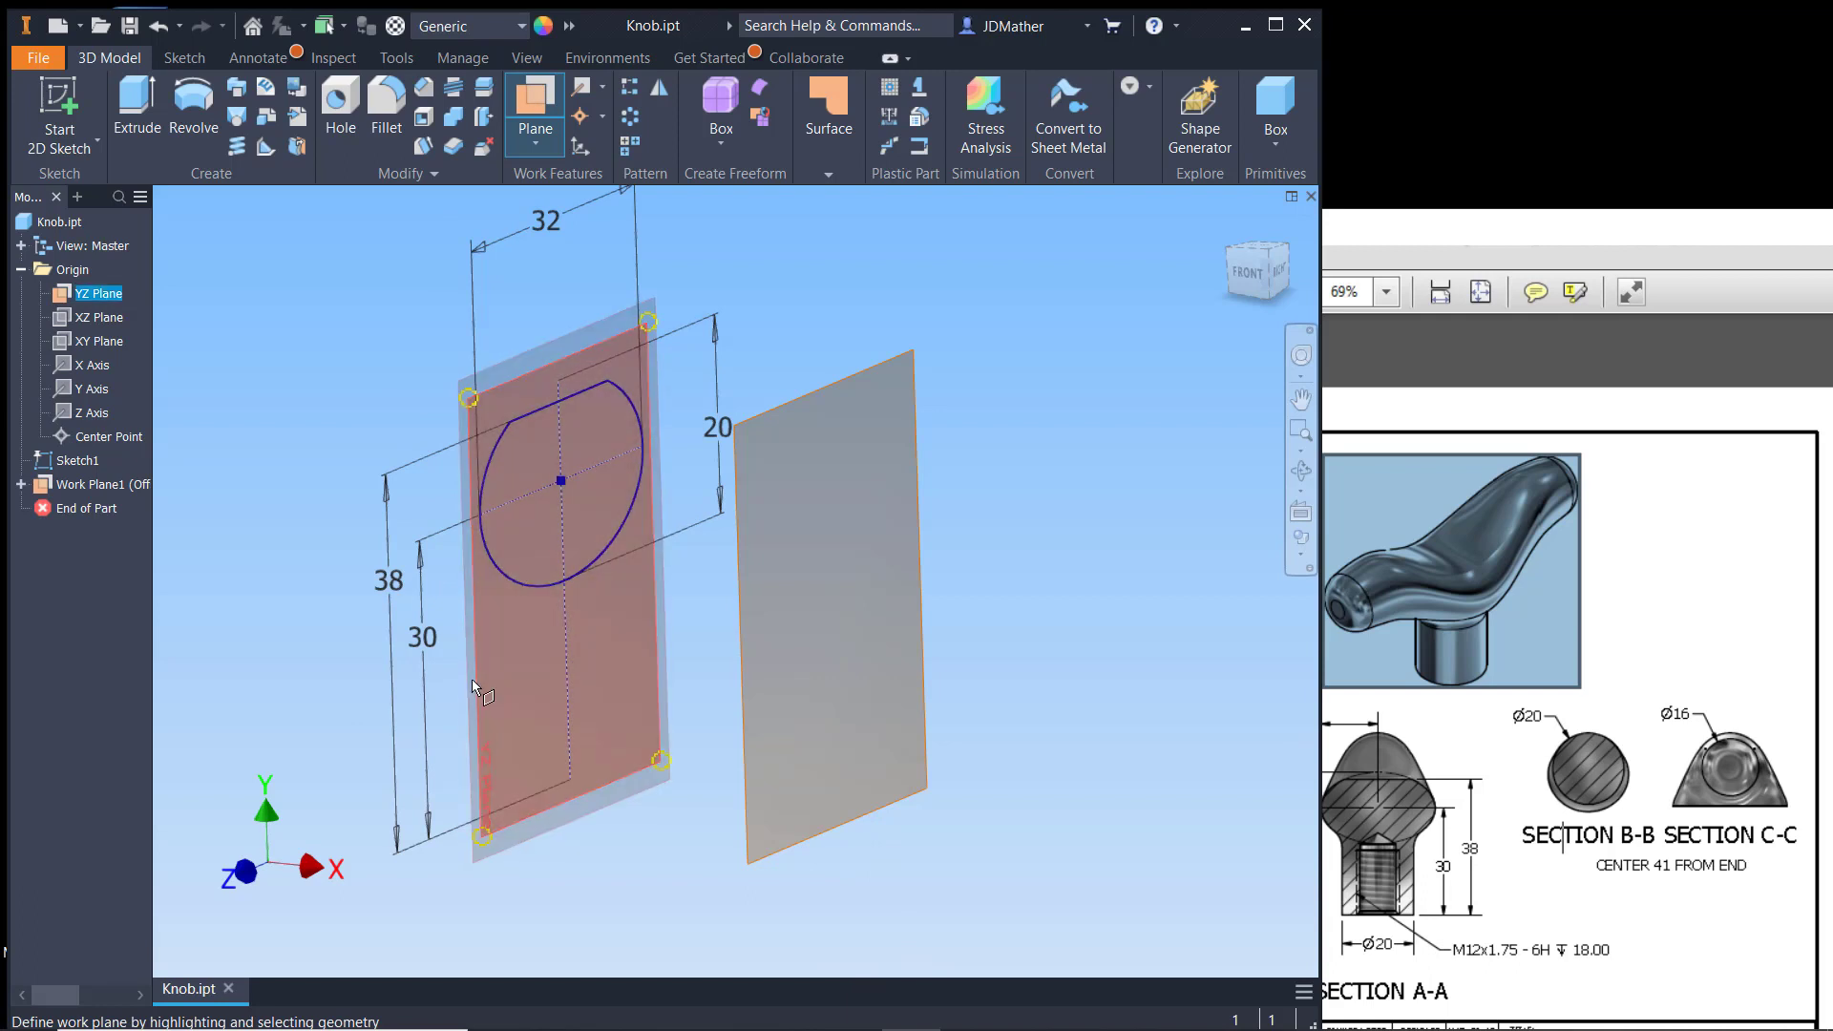
left_click_drag(473, 677, 1126, 897)
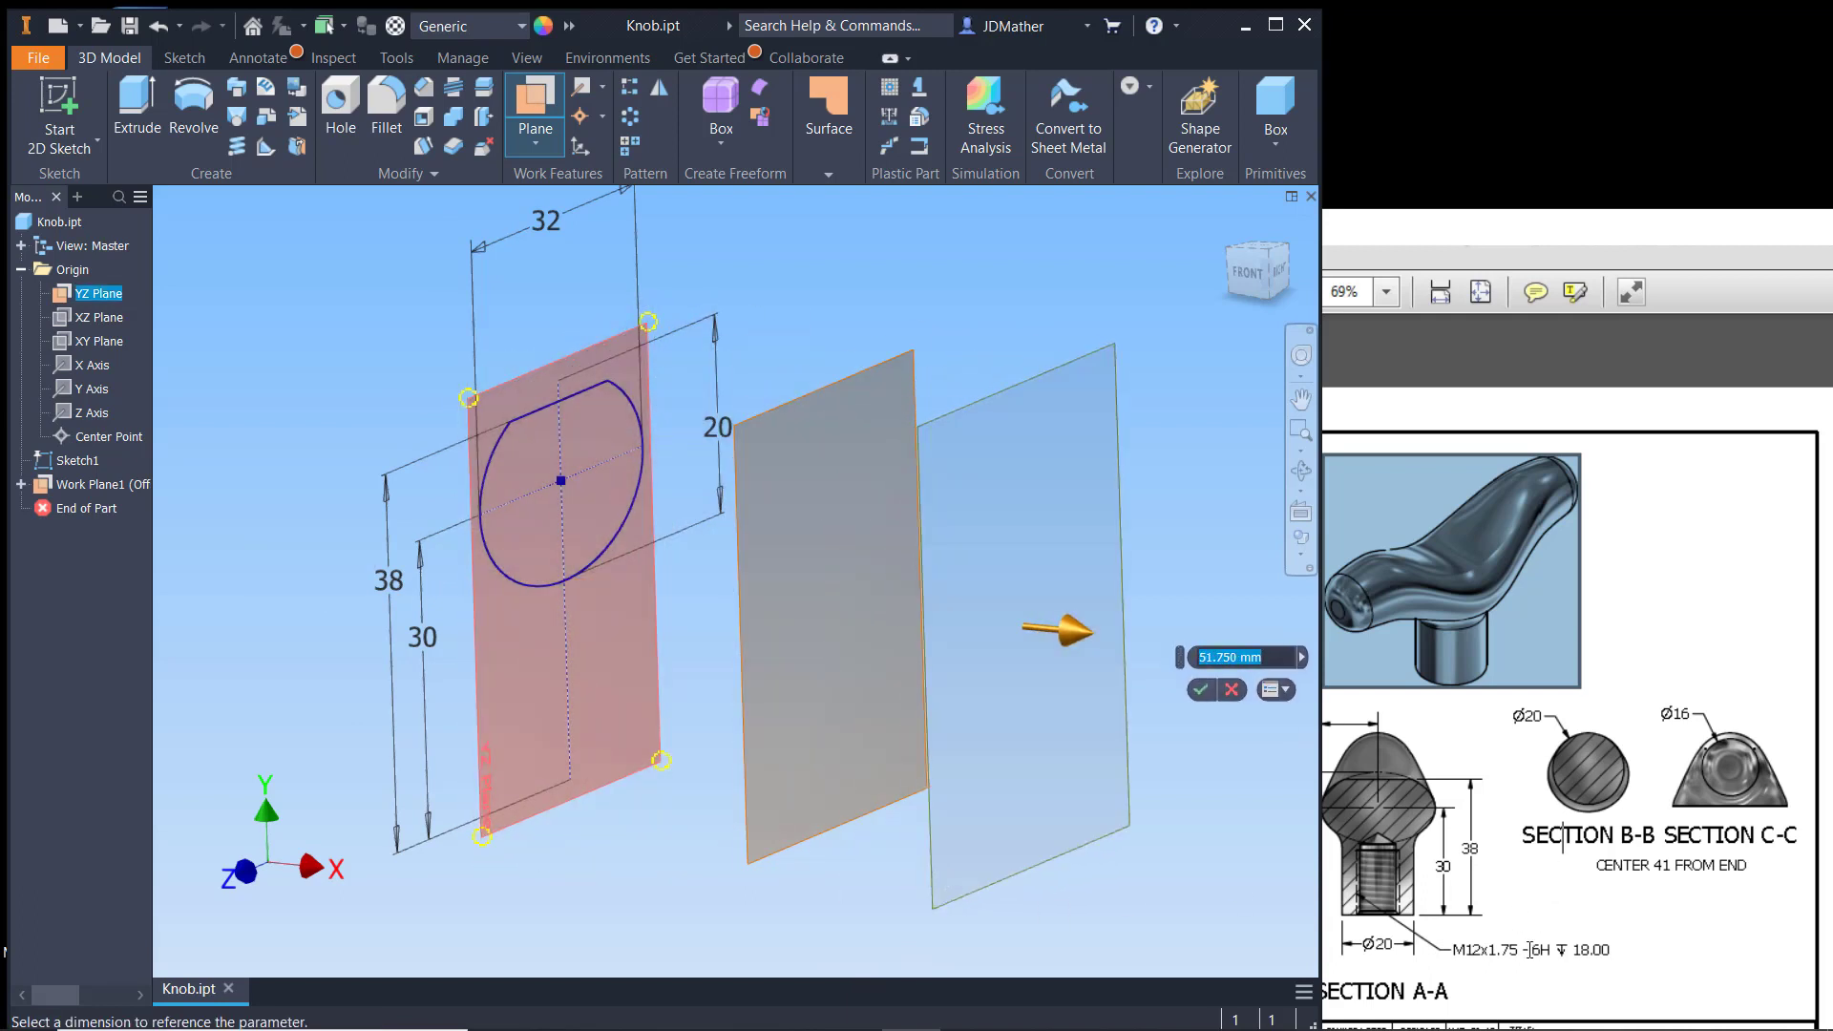
left_click(1576, 939)
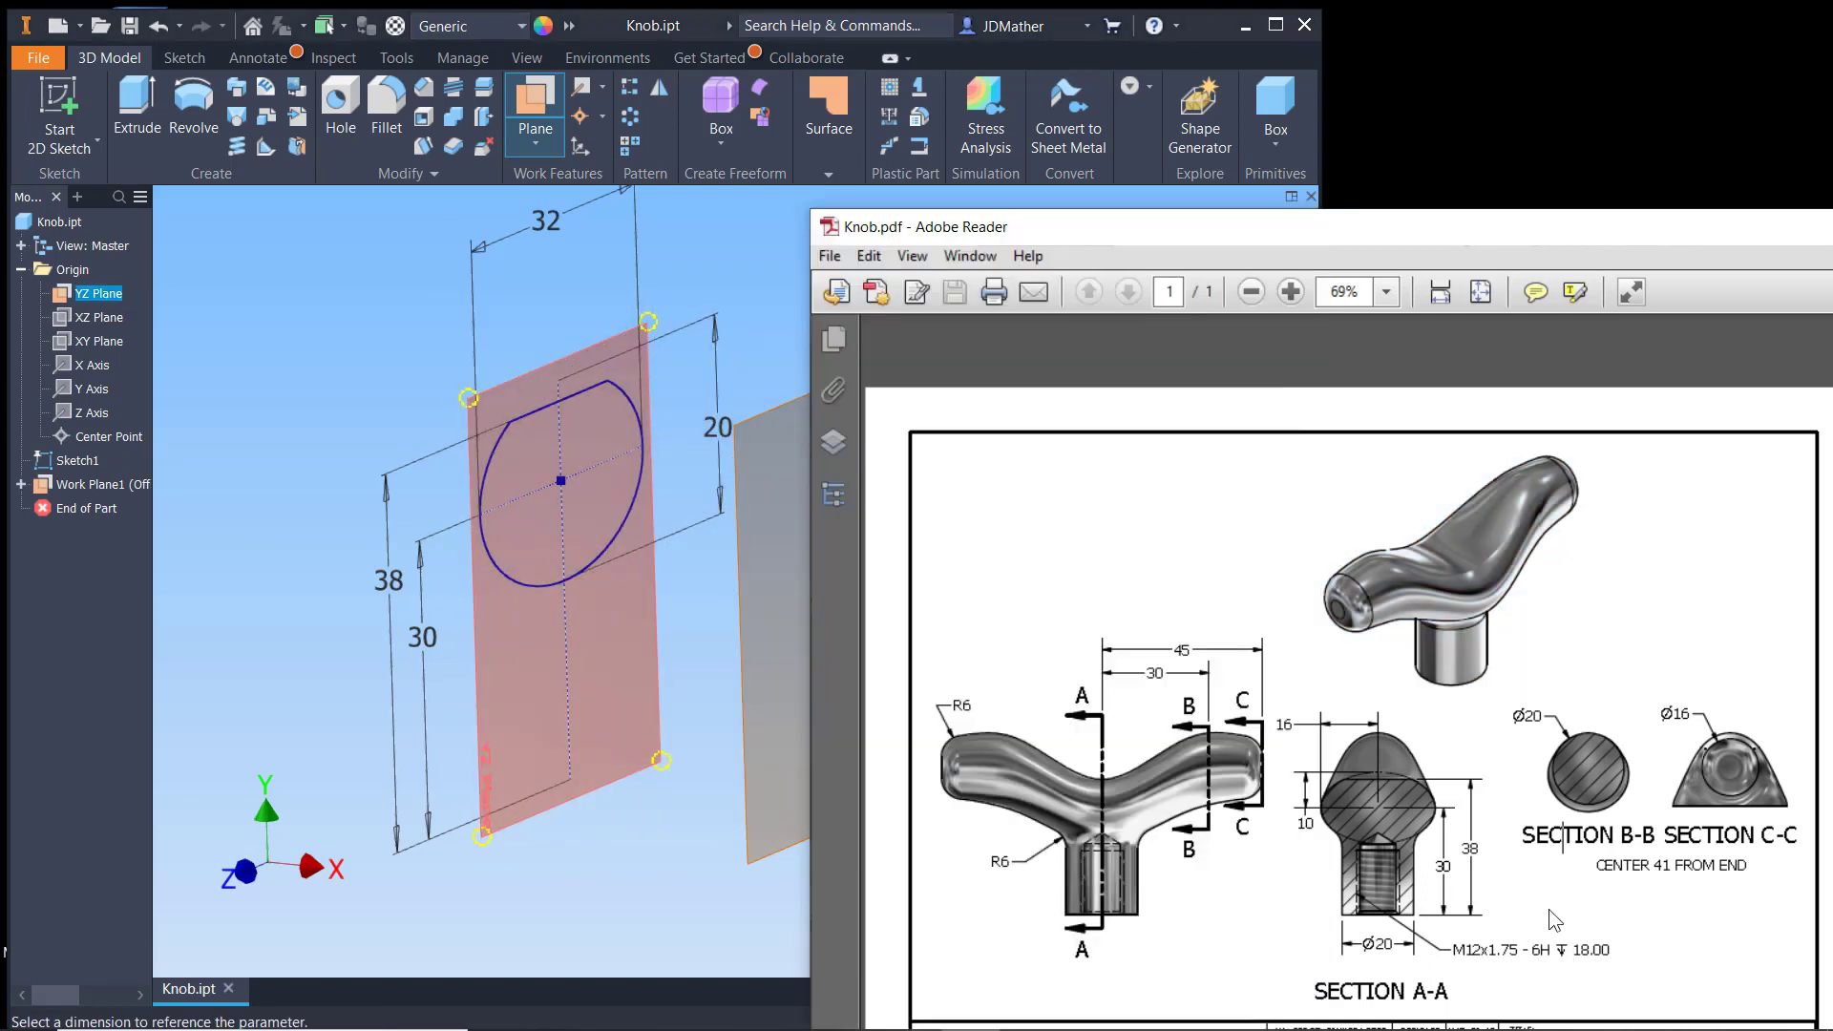
left_click(621, 787)
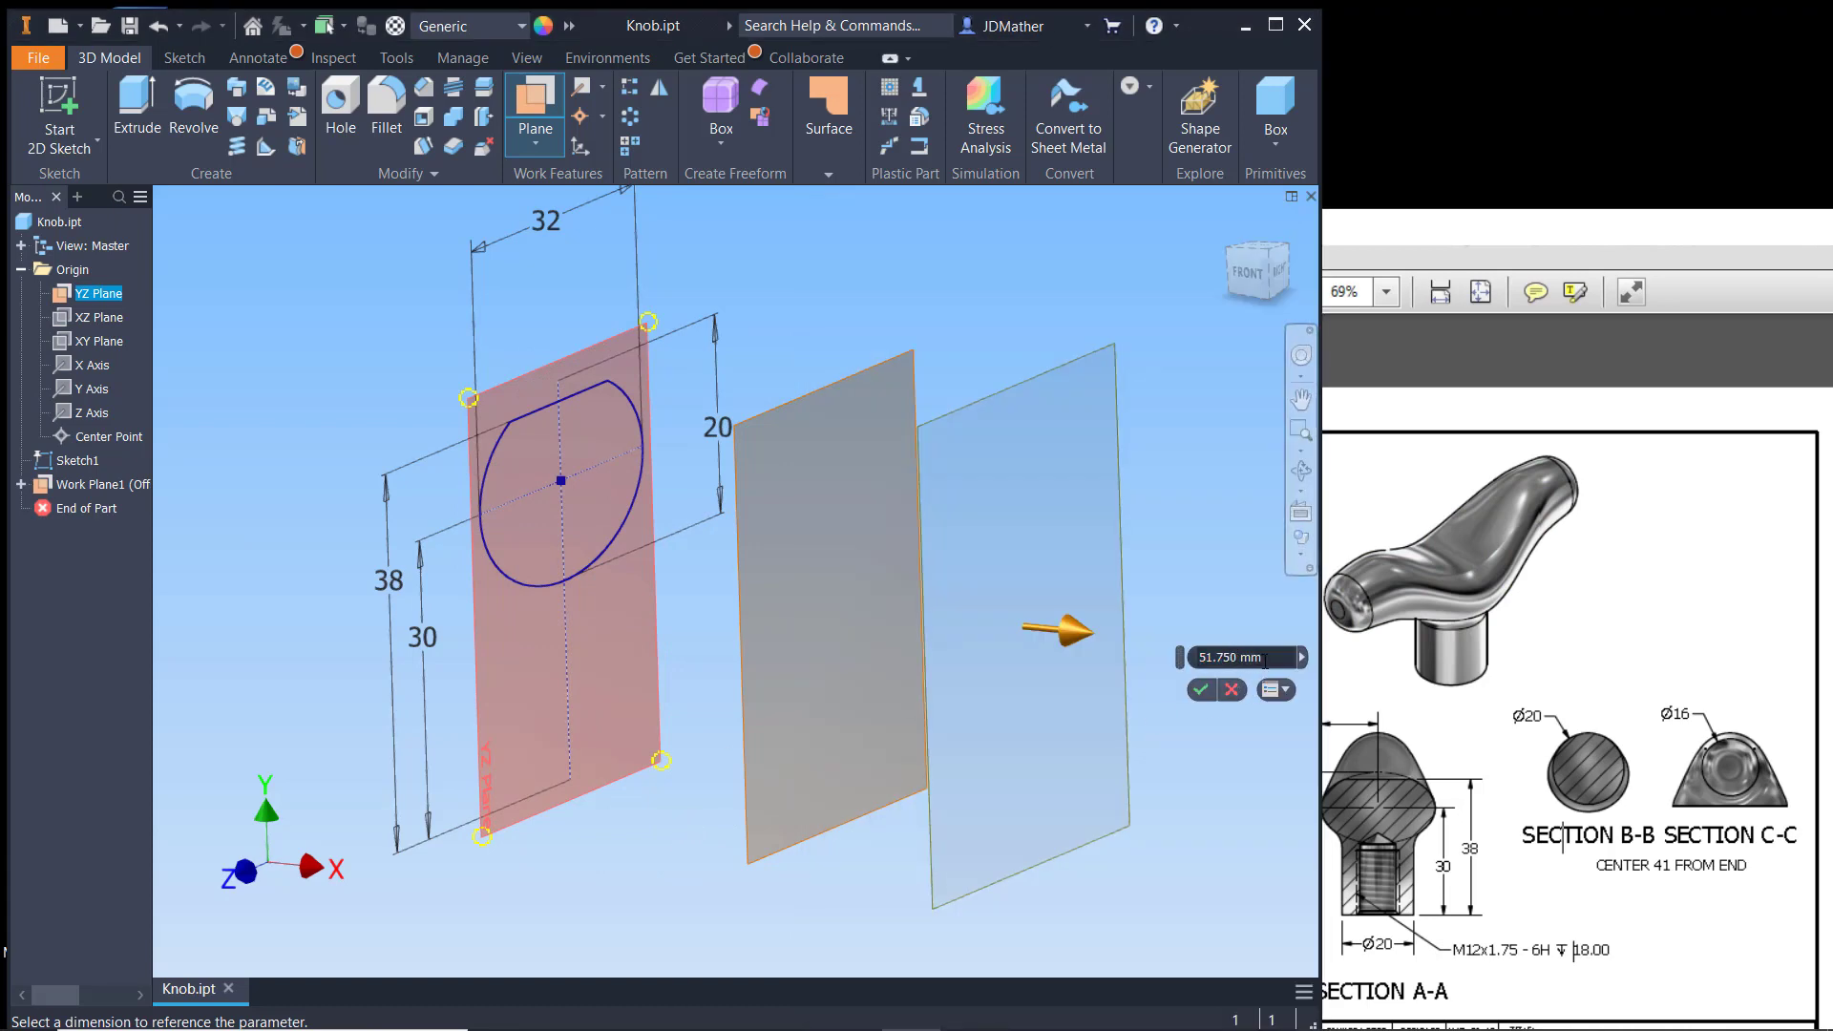
left_click_drag(1263, 660, 1188, 649)
type("45")
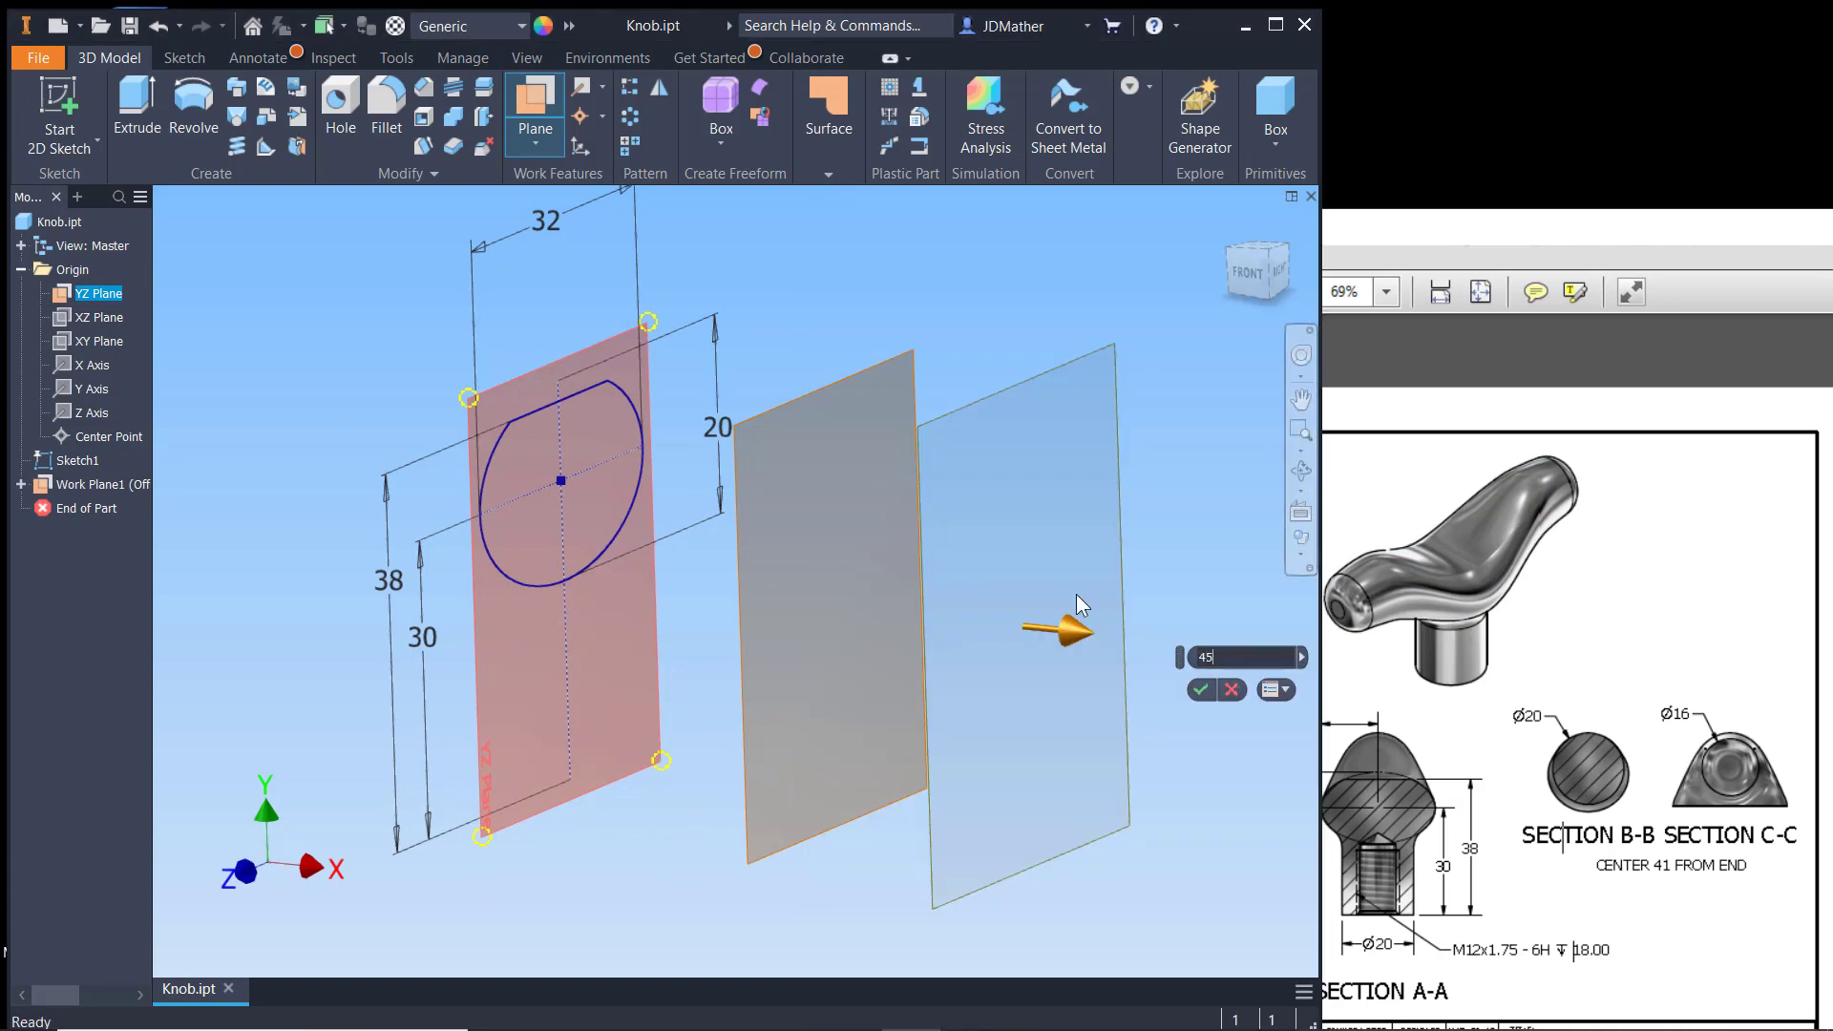
key("Return")
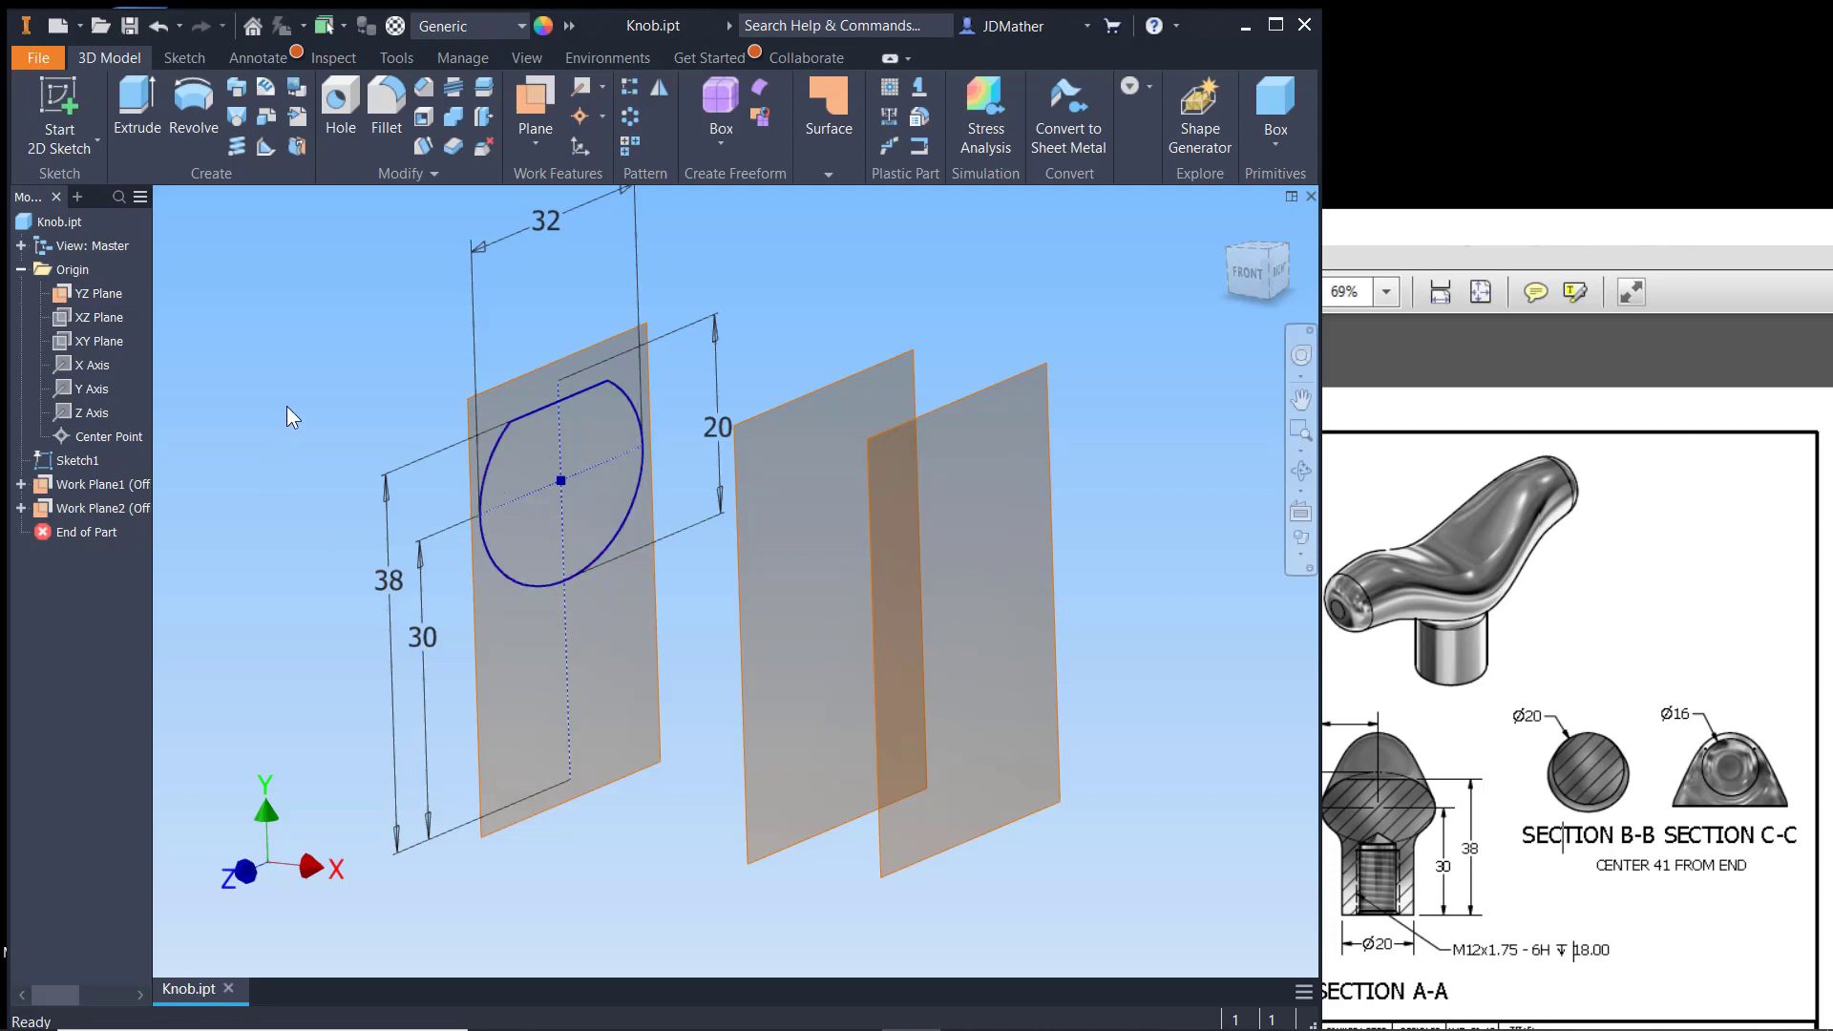
Step: Hide the dimensions of Sketch1 and reorder the model history so both work planes come before that sketch
right_click(79, 458)
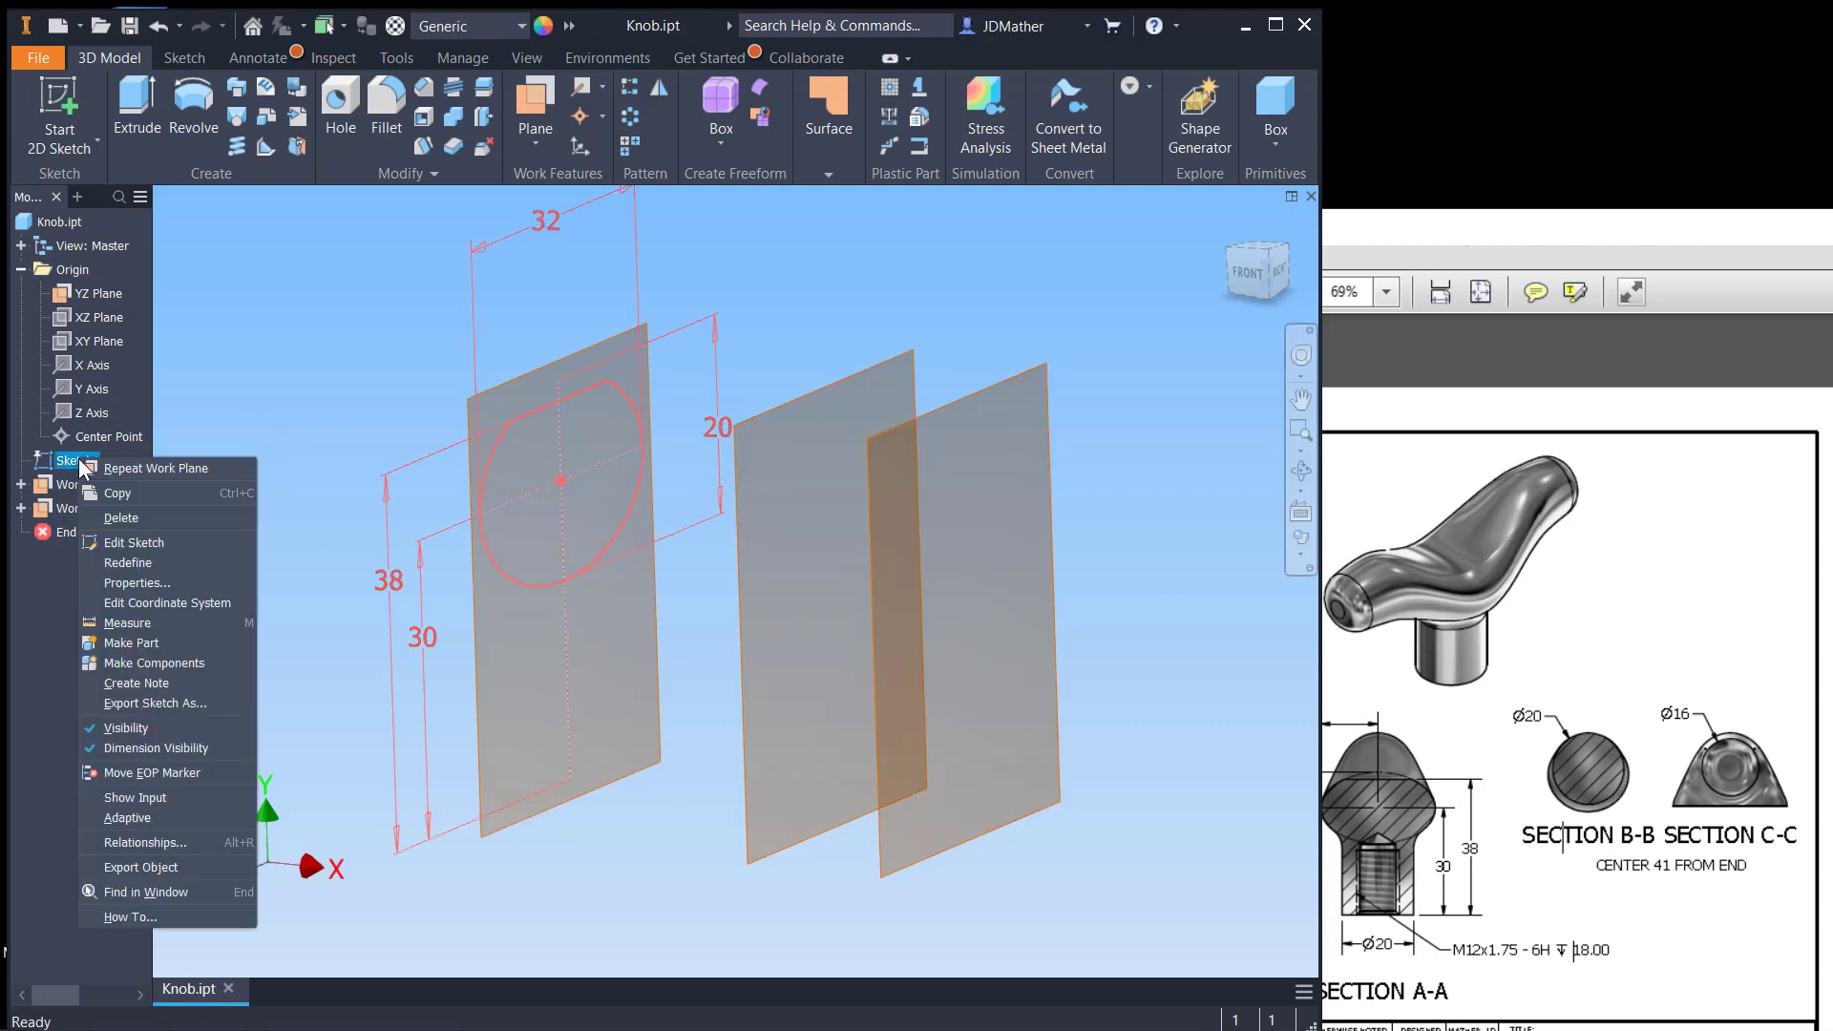
left_click(127, 746)
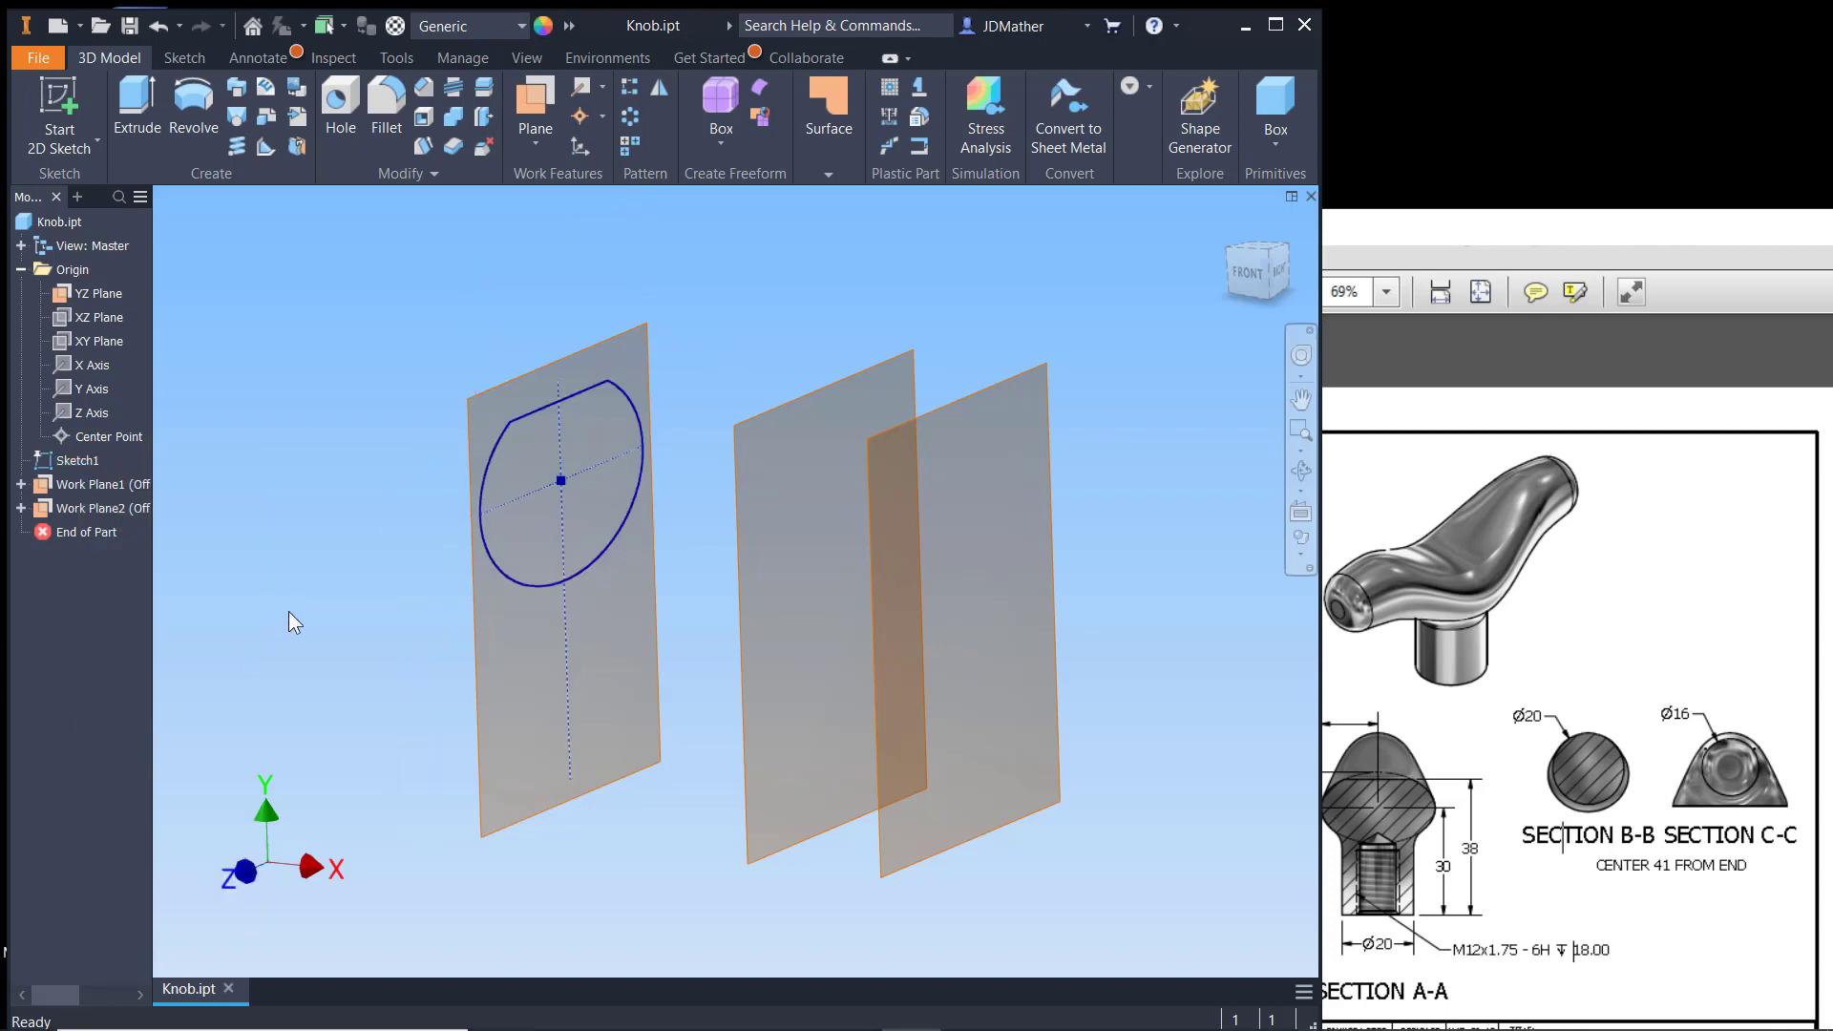
left_click(100, 485)
left_click(72, 487)
mouse_move(73, 485)
left_mouse_down()
mouse_move(72, 456)
mouse_move(87, 484)
left_mouse_up()
left_click(96, 487)
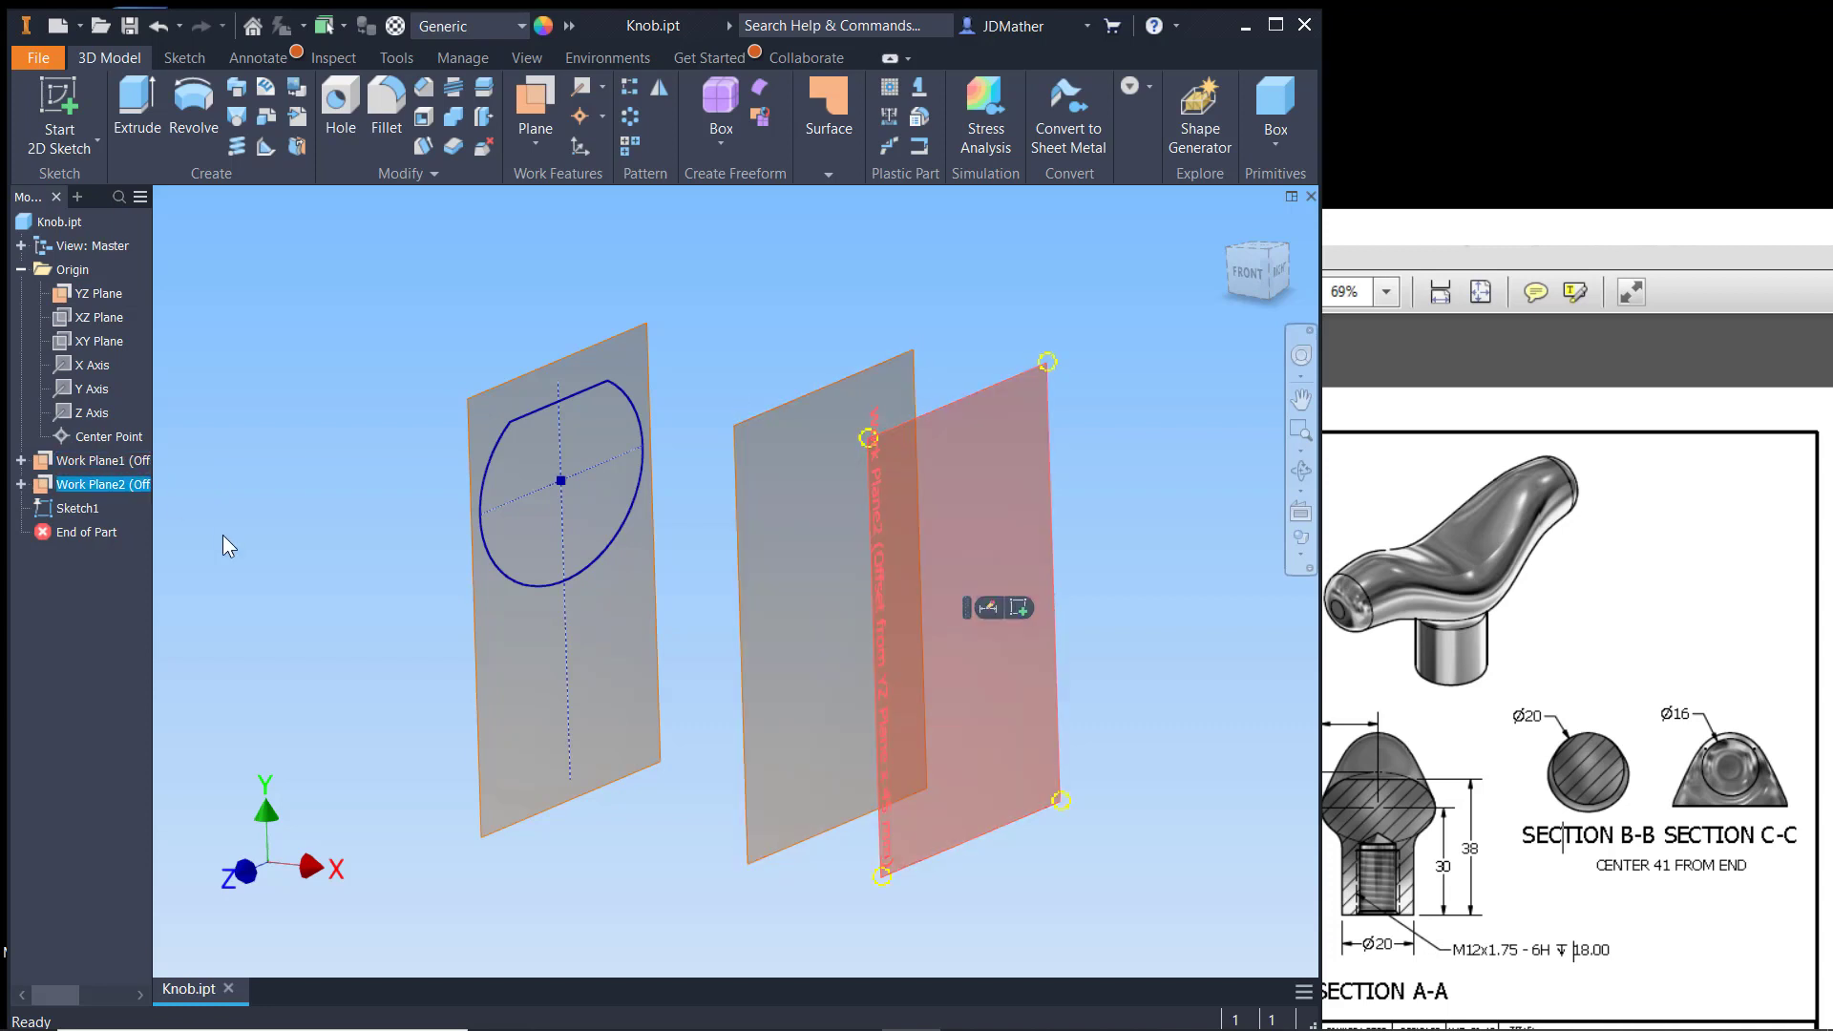
left_click(455, 567)
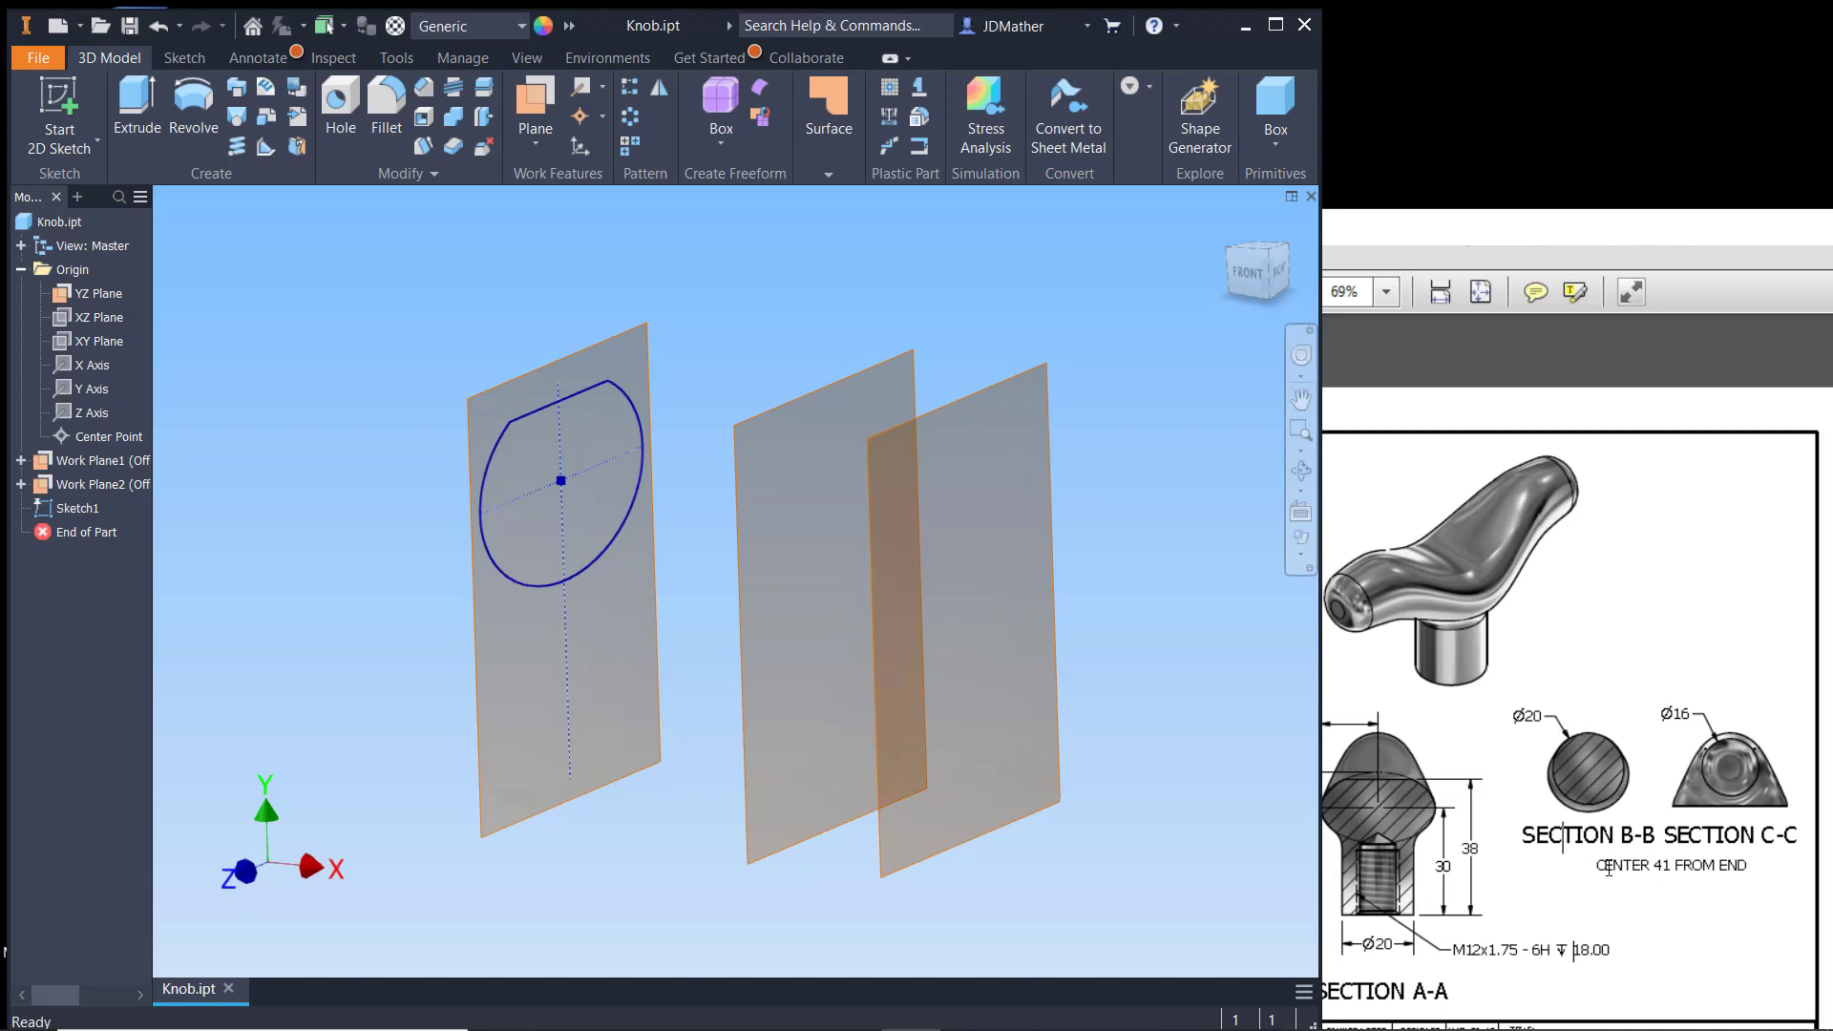
Step: Start a sketch on the 30 mm offset plane and project the centre section's vertical construction line into it
left_click_drag(1608, 869, 1678, 883)
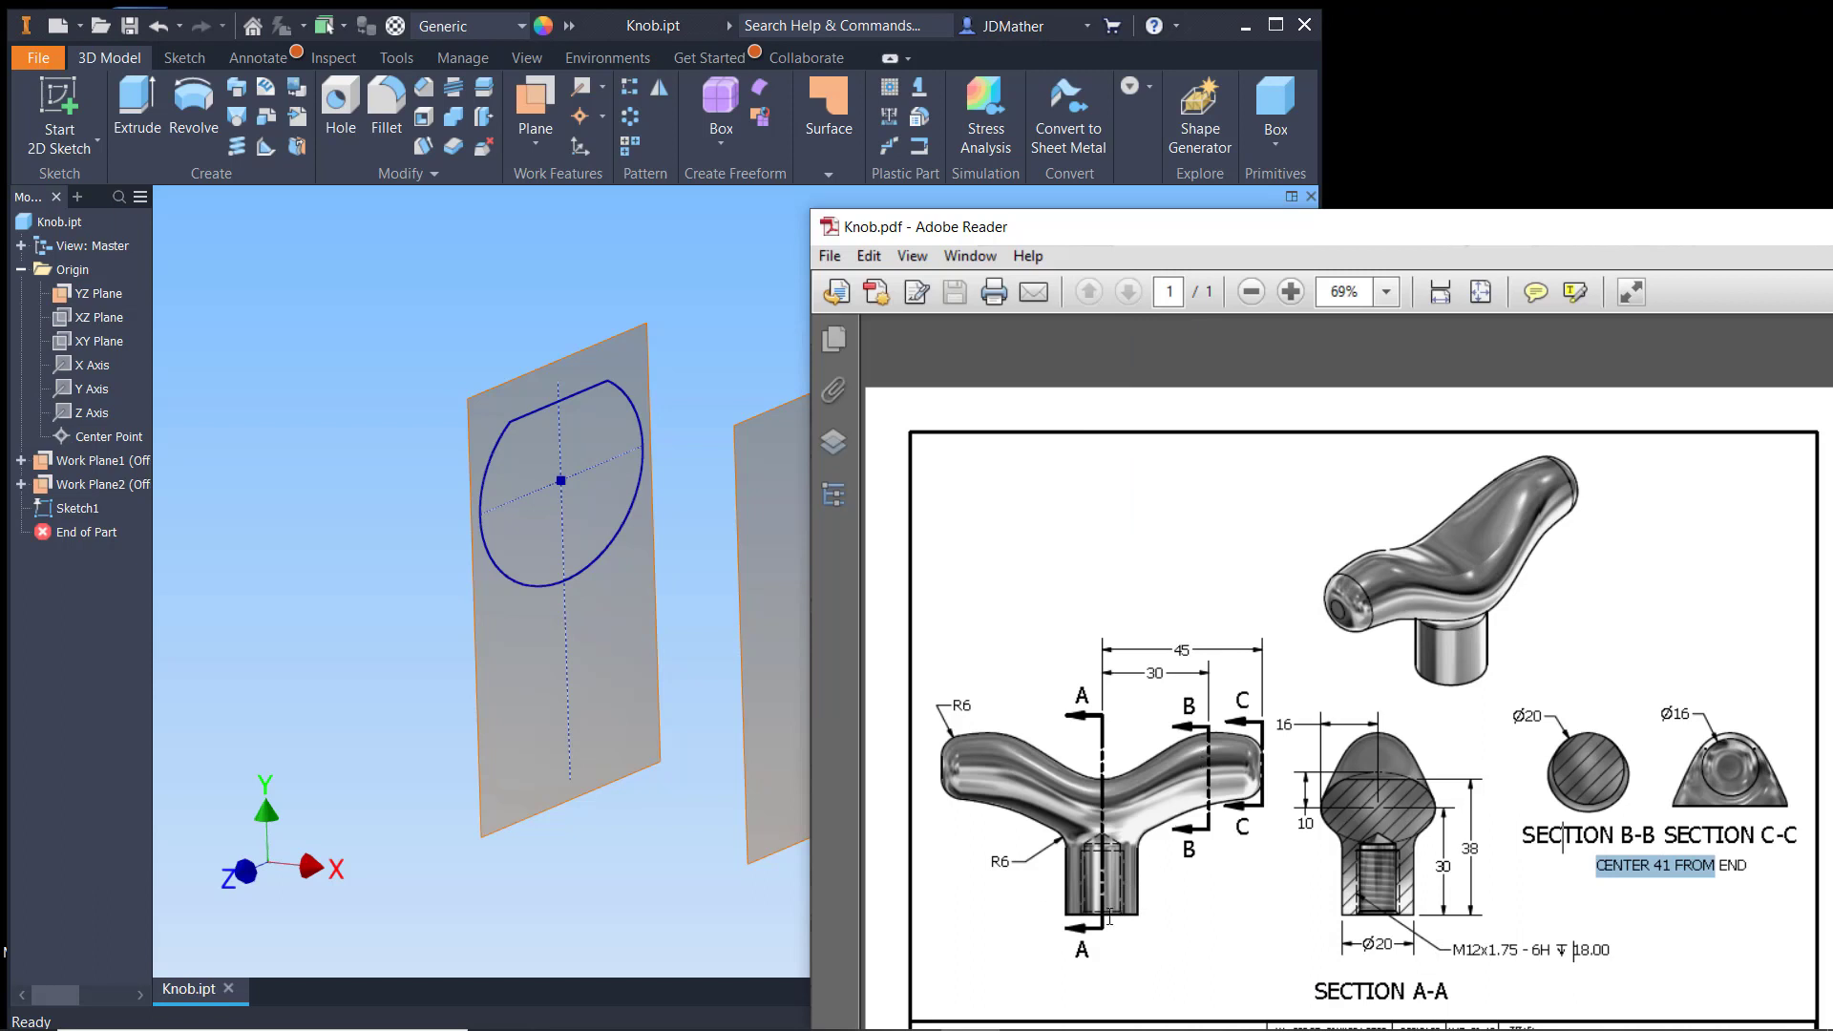
left_click(639, 790)
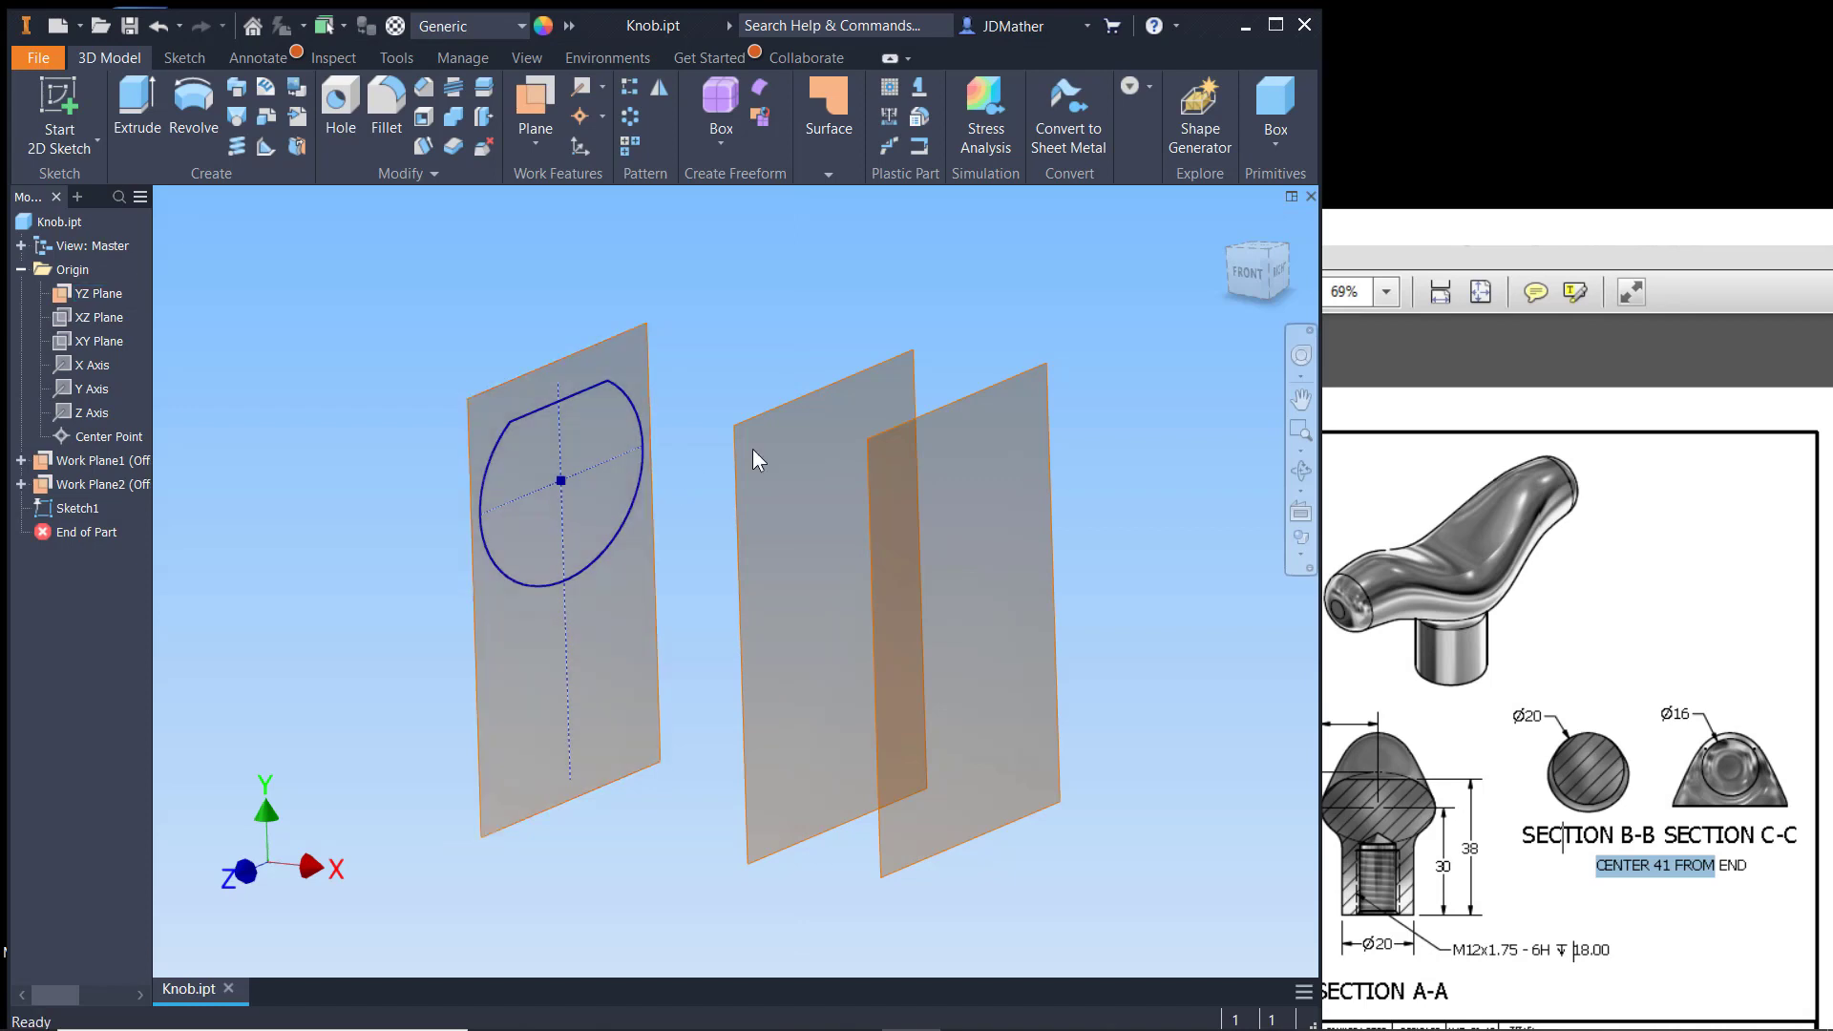
left_click(751, 425)
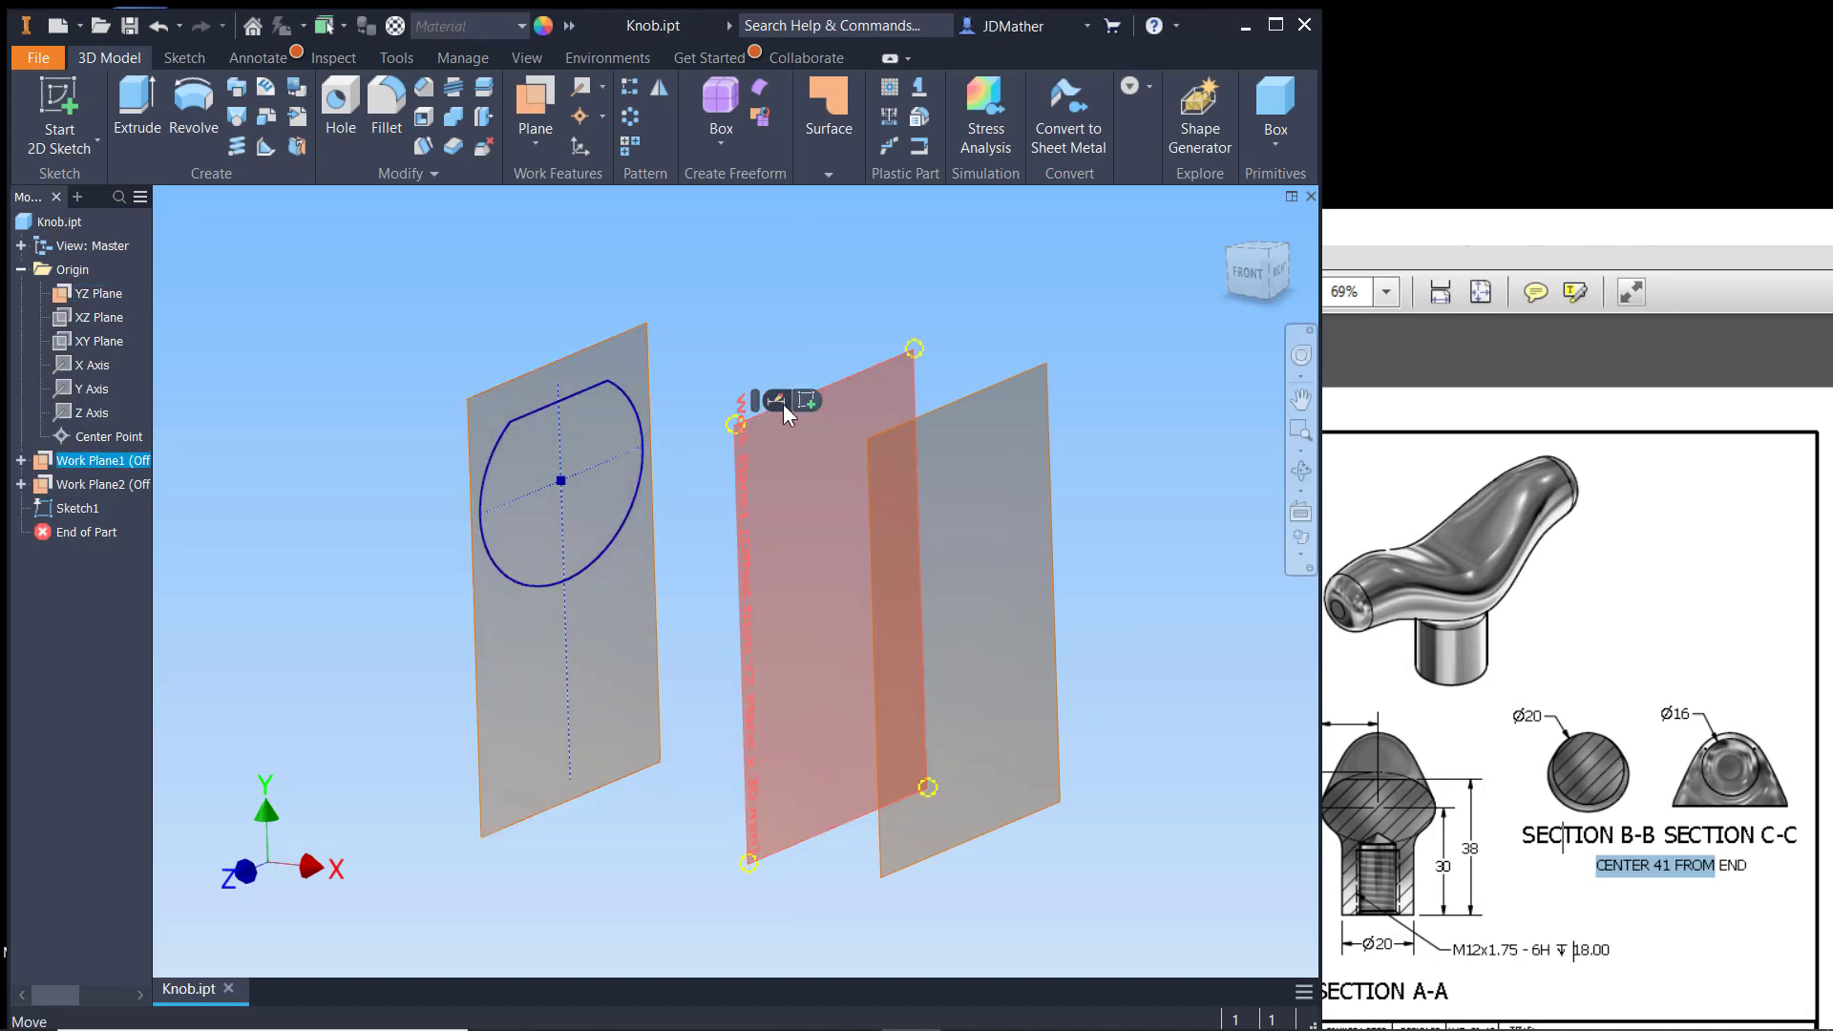
key("s")
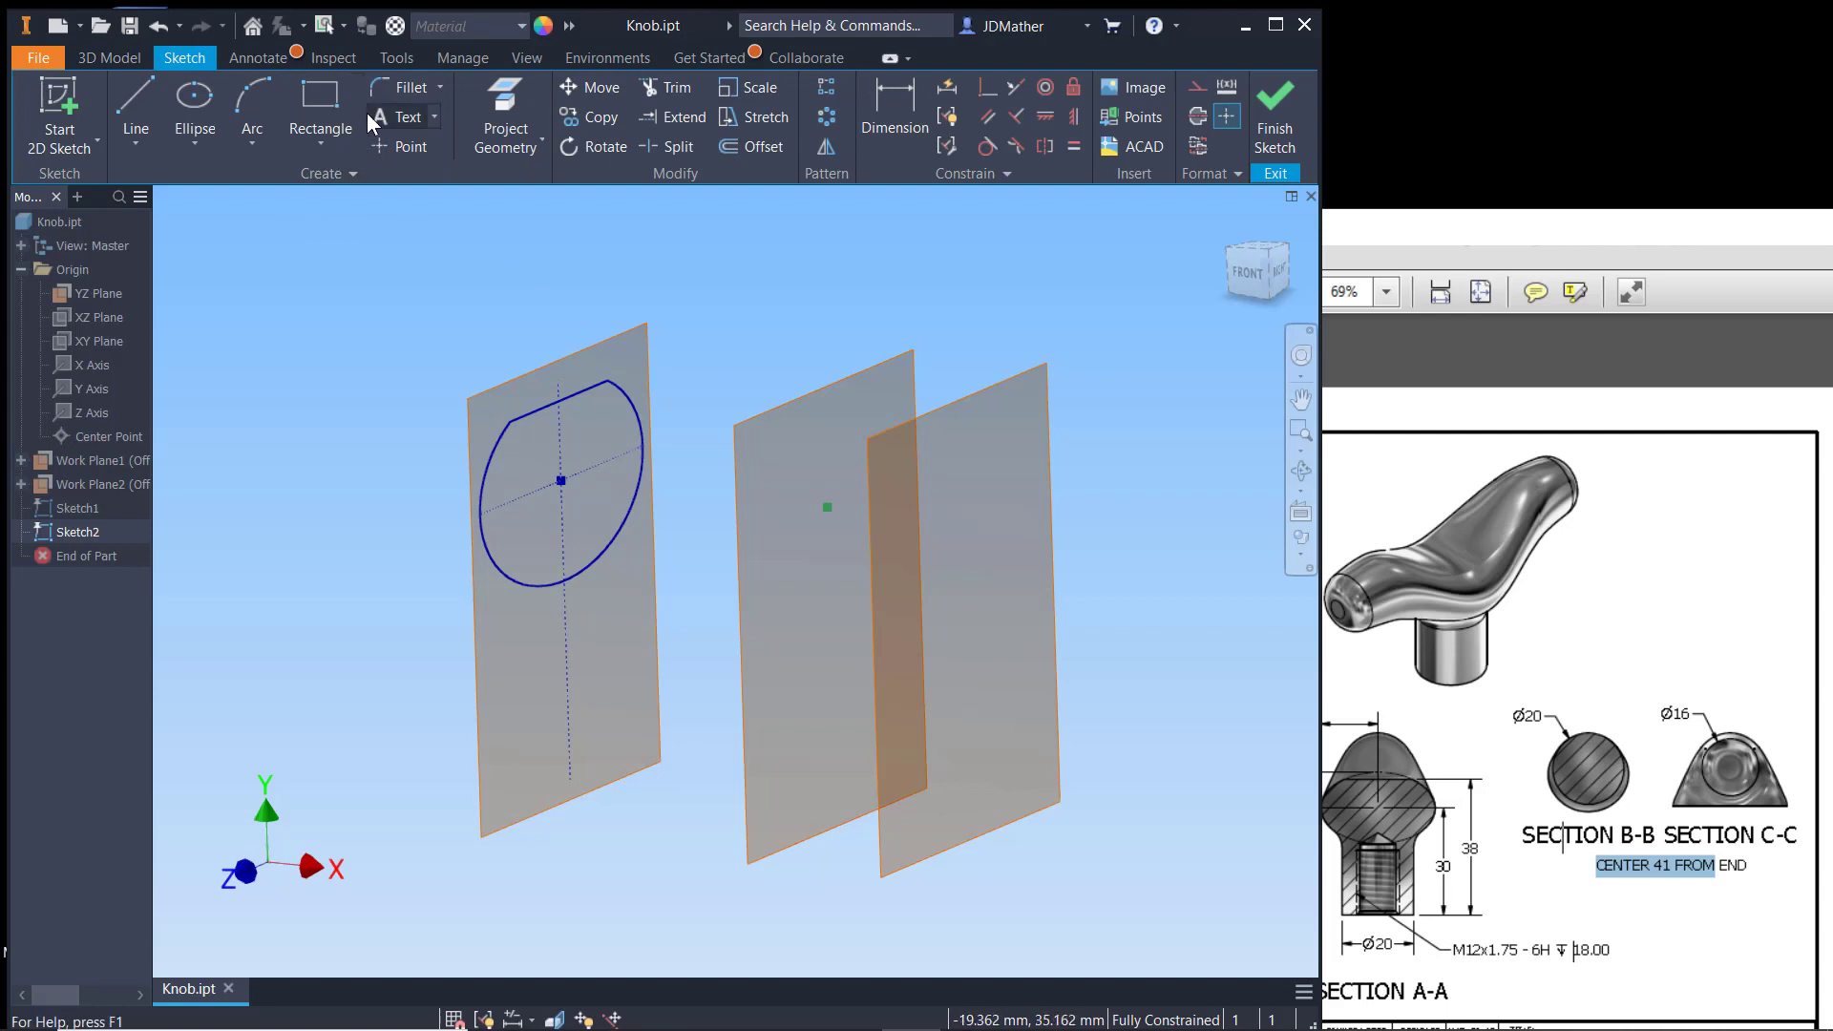
left_click(513, 95)
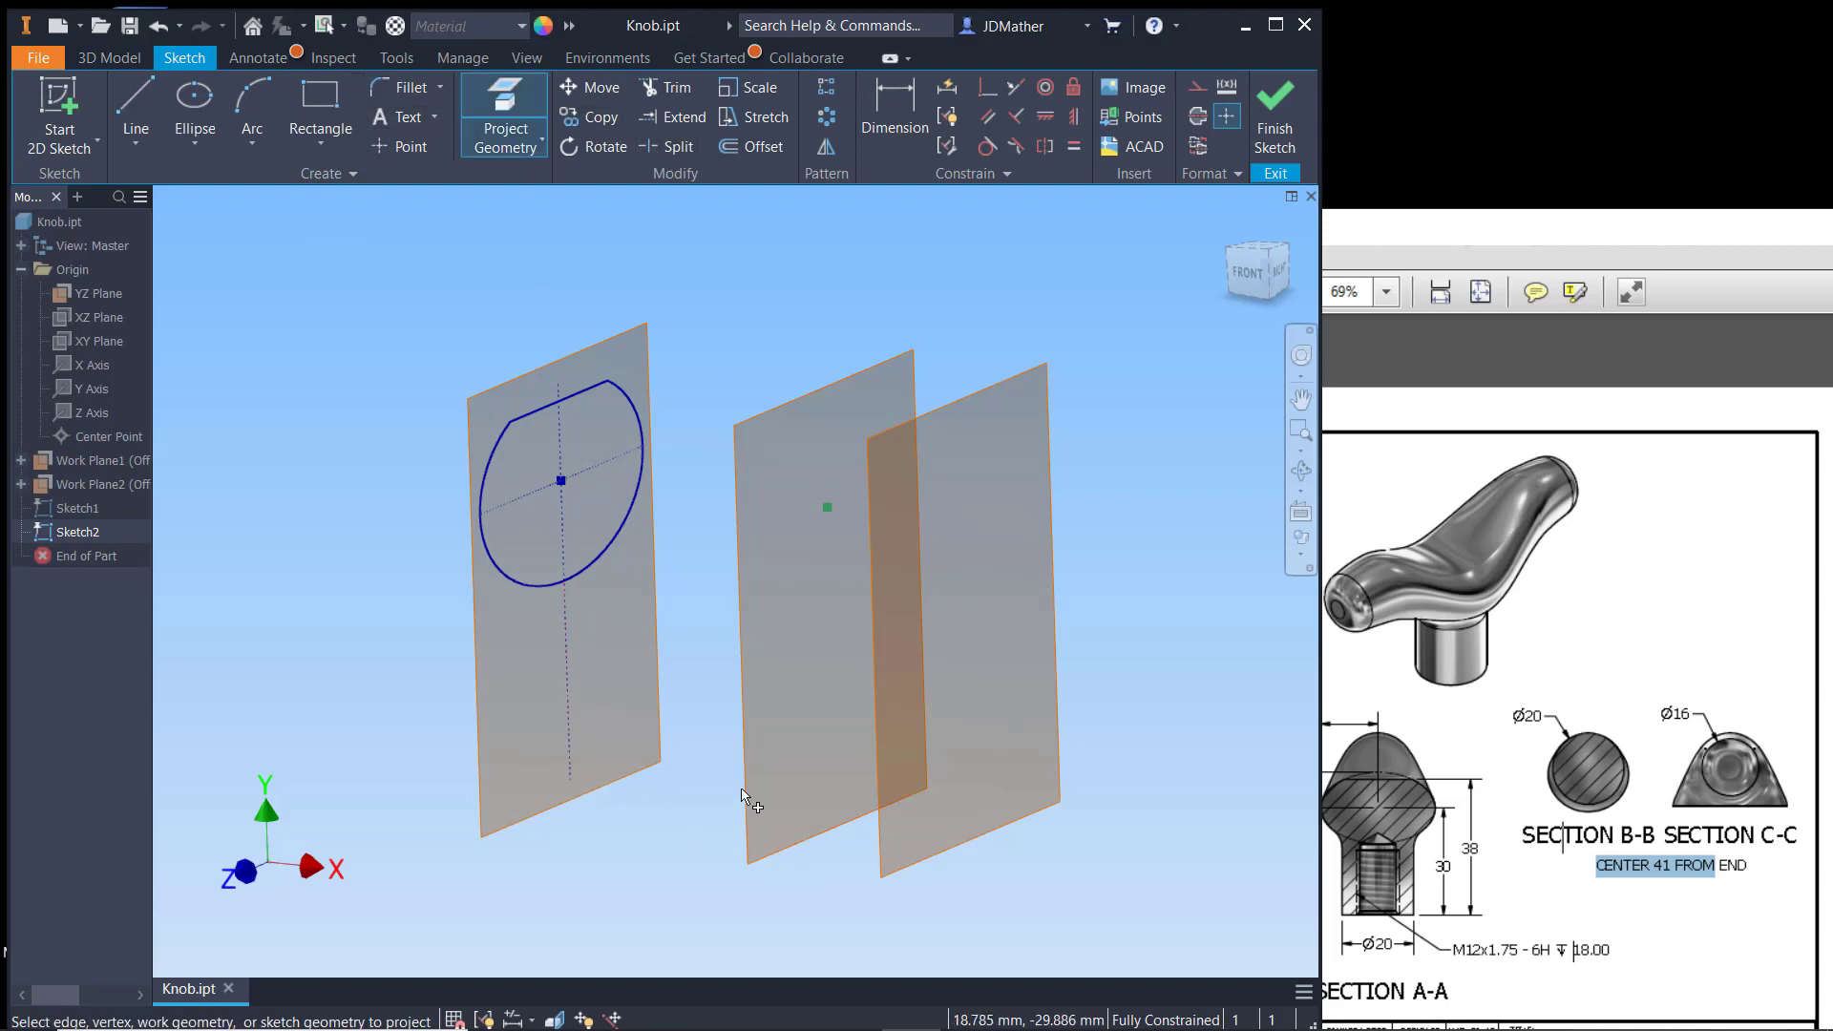
left_click(571, 759)
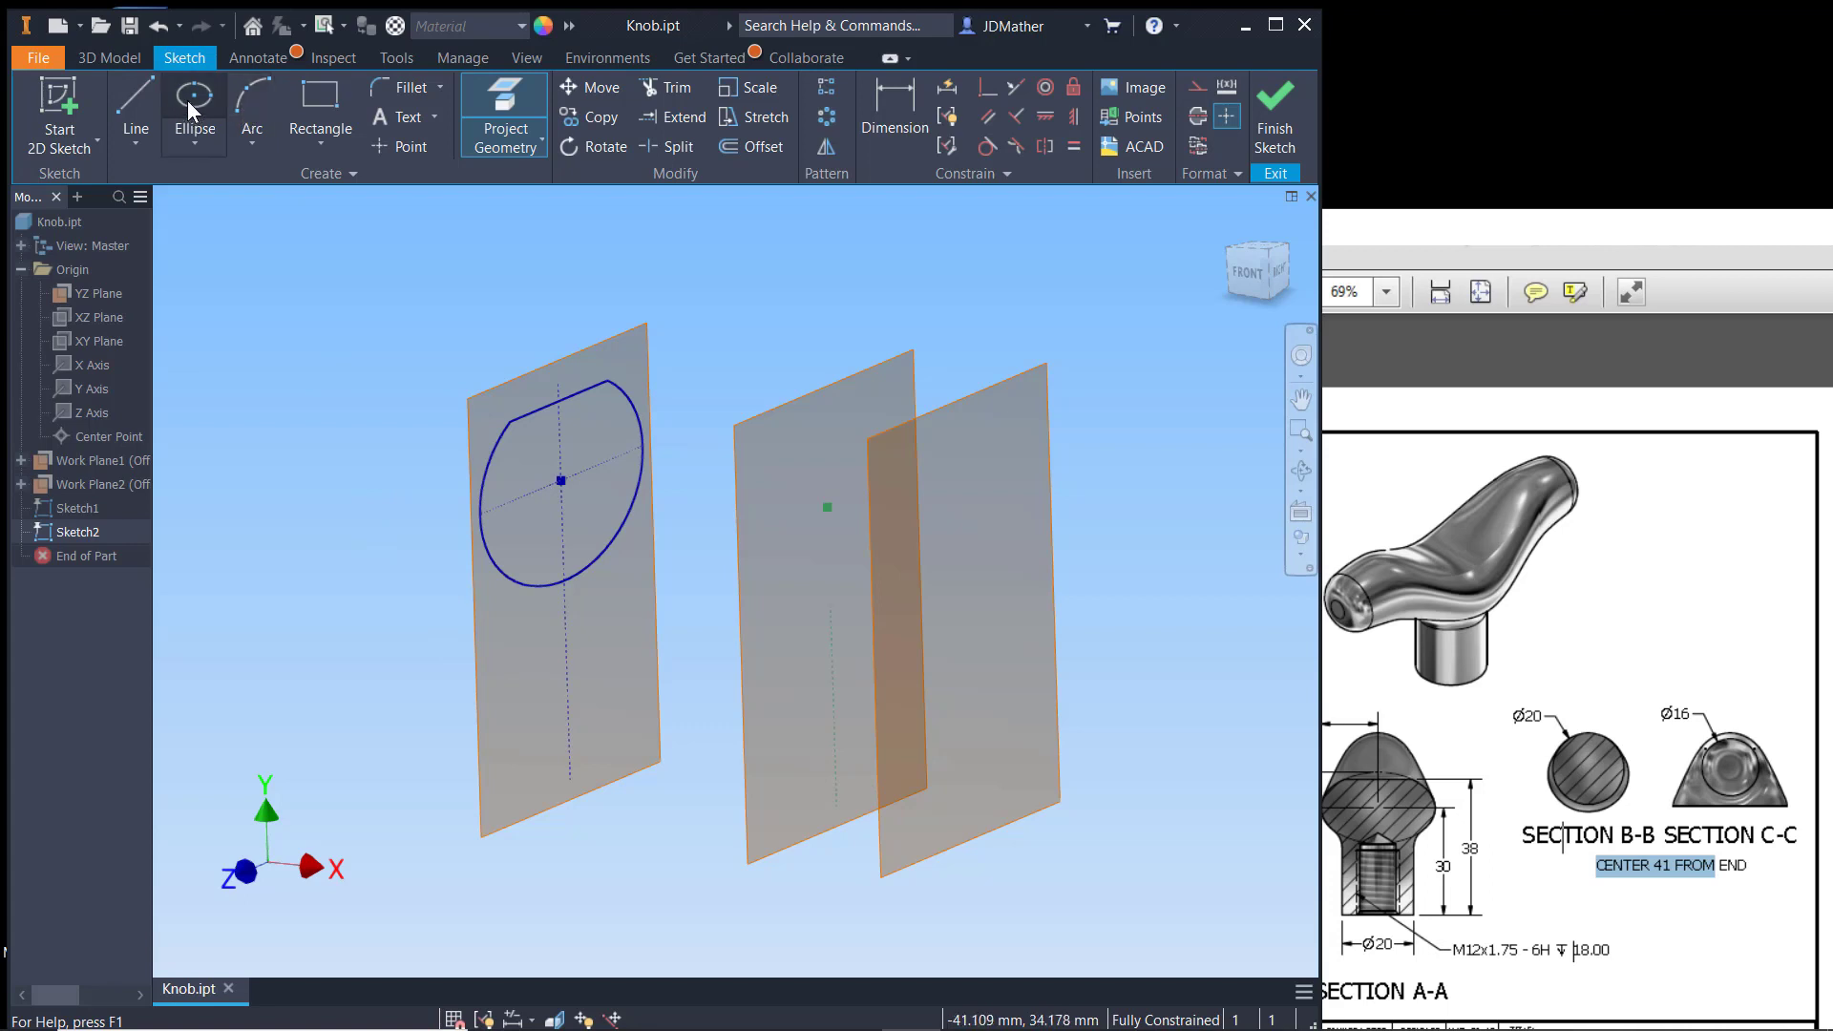
Step: Draw a center-point circle about 9 mm in diameter with its center on the projected vertical line
left_click(203, 138)
left_click(199, 185)
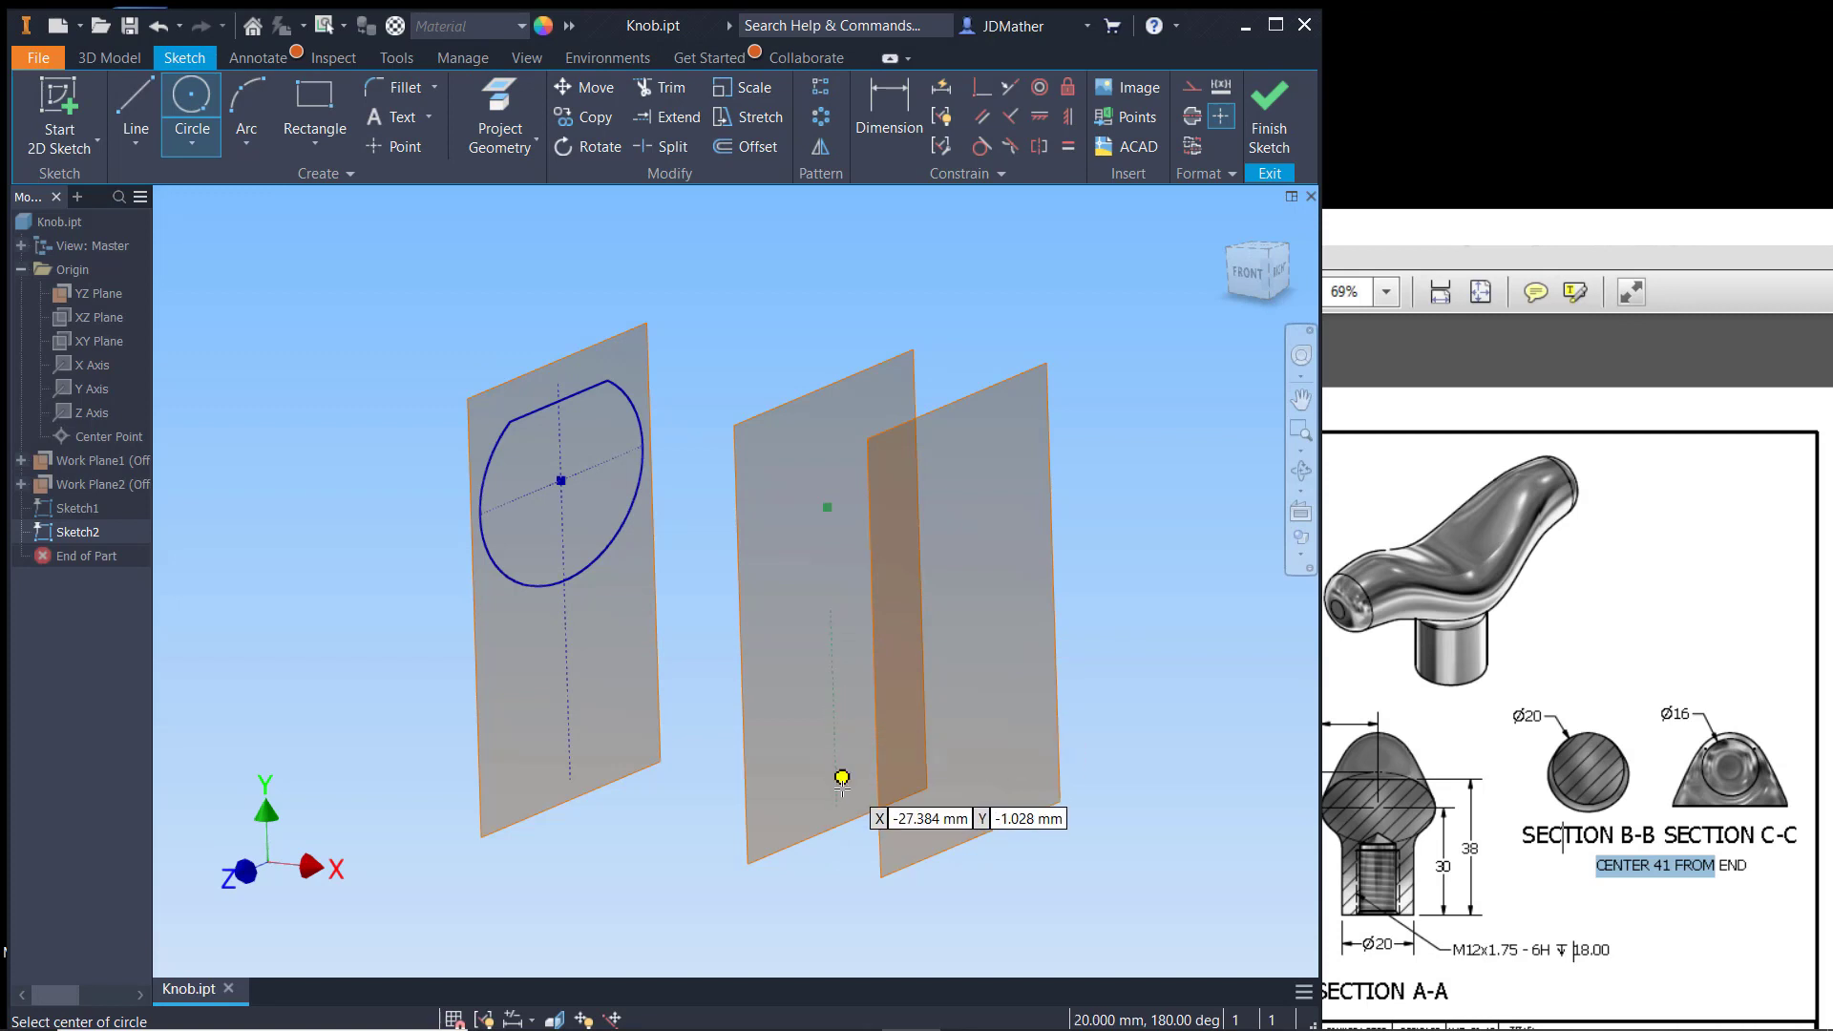
left_click(832, 648)
left_click(826, 694)
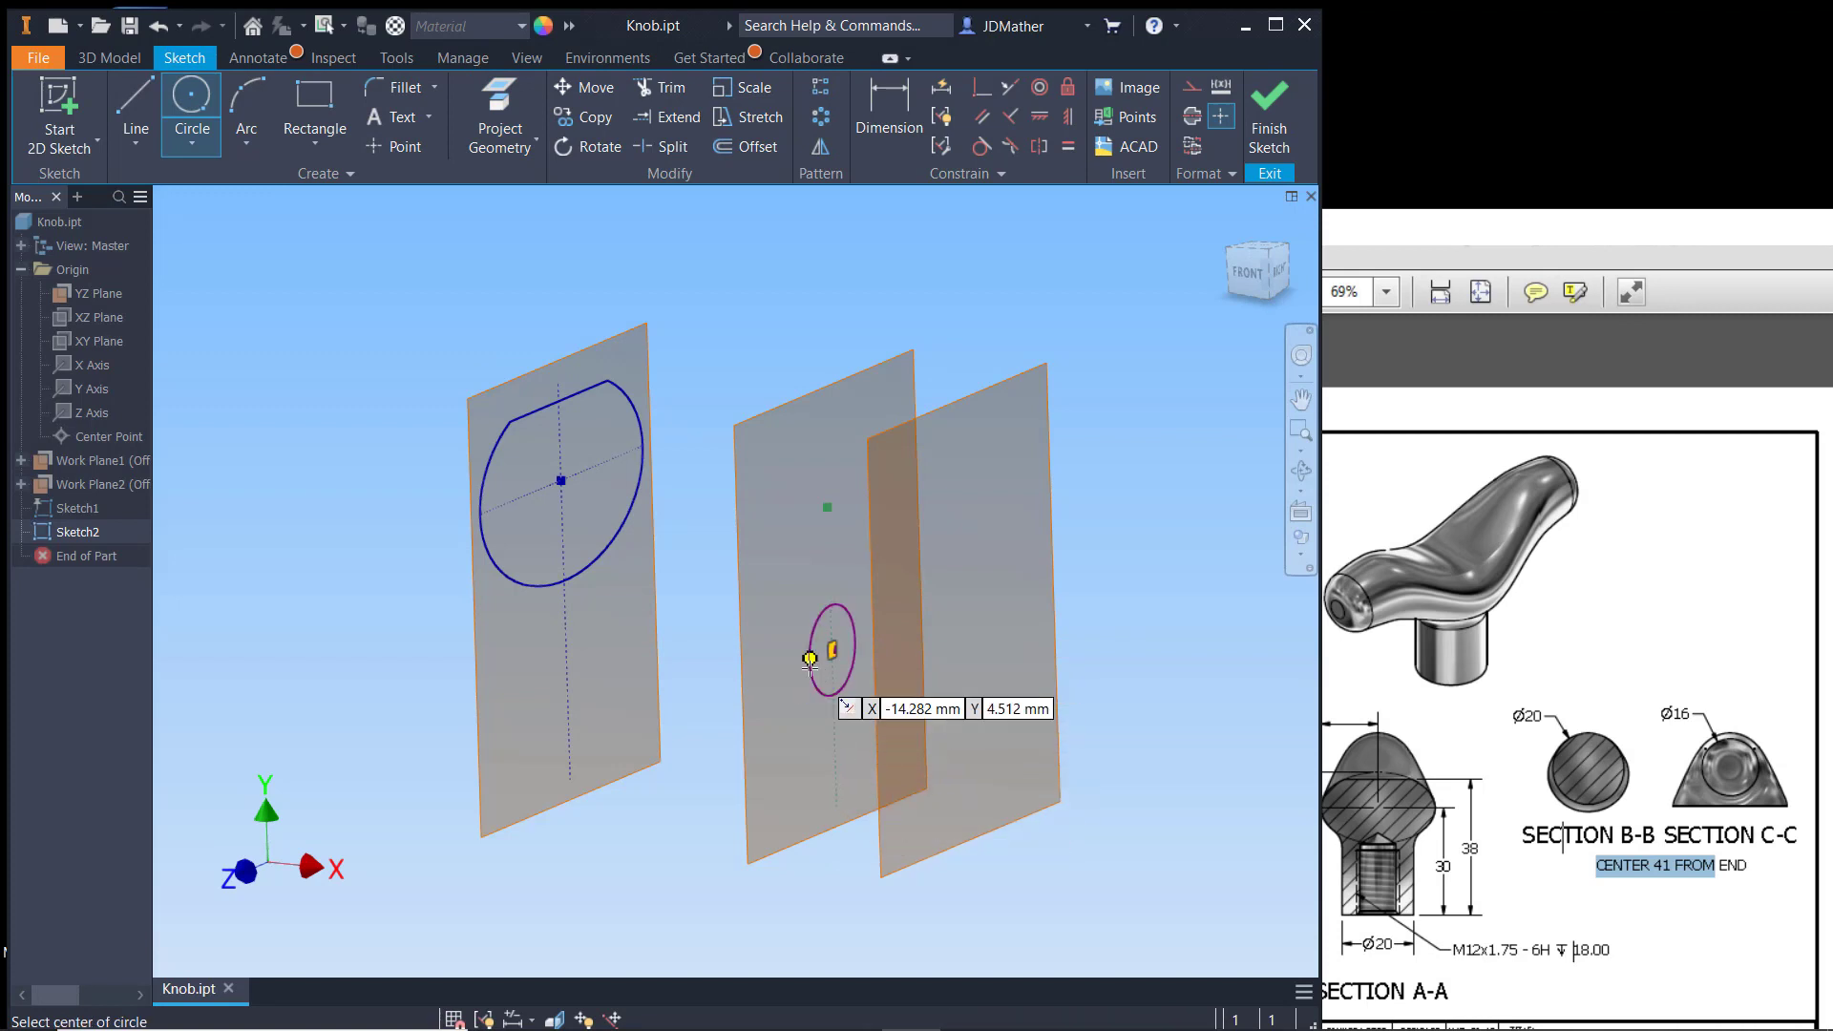
Step: Dimension the circle's diameter as 20 mm and end the Dimension command
left_click(873, 101)
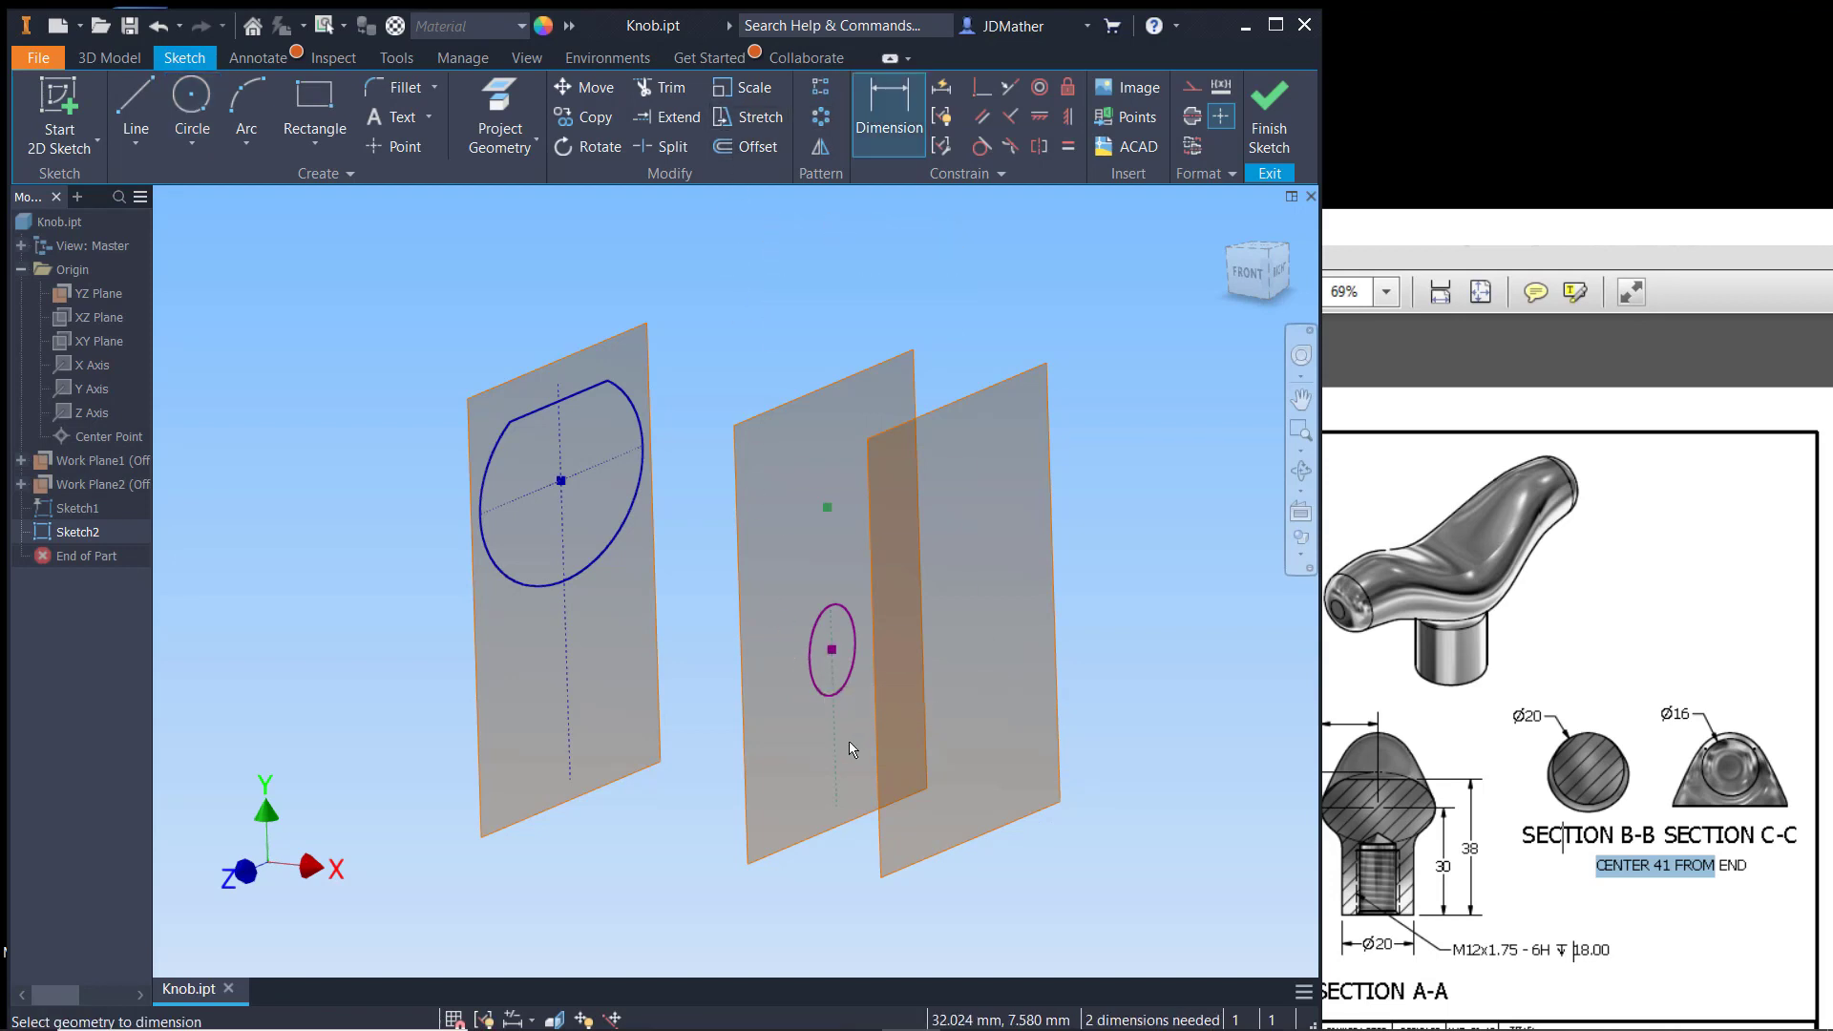
left_click(824, 698)
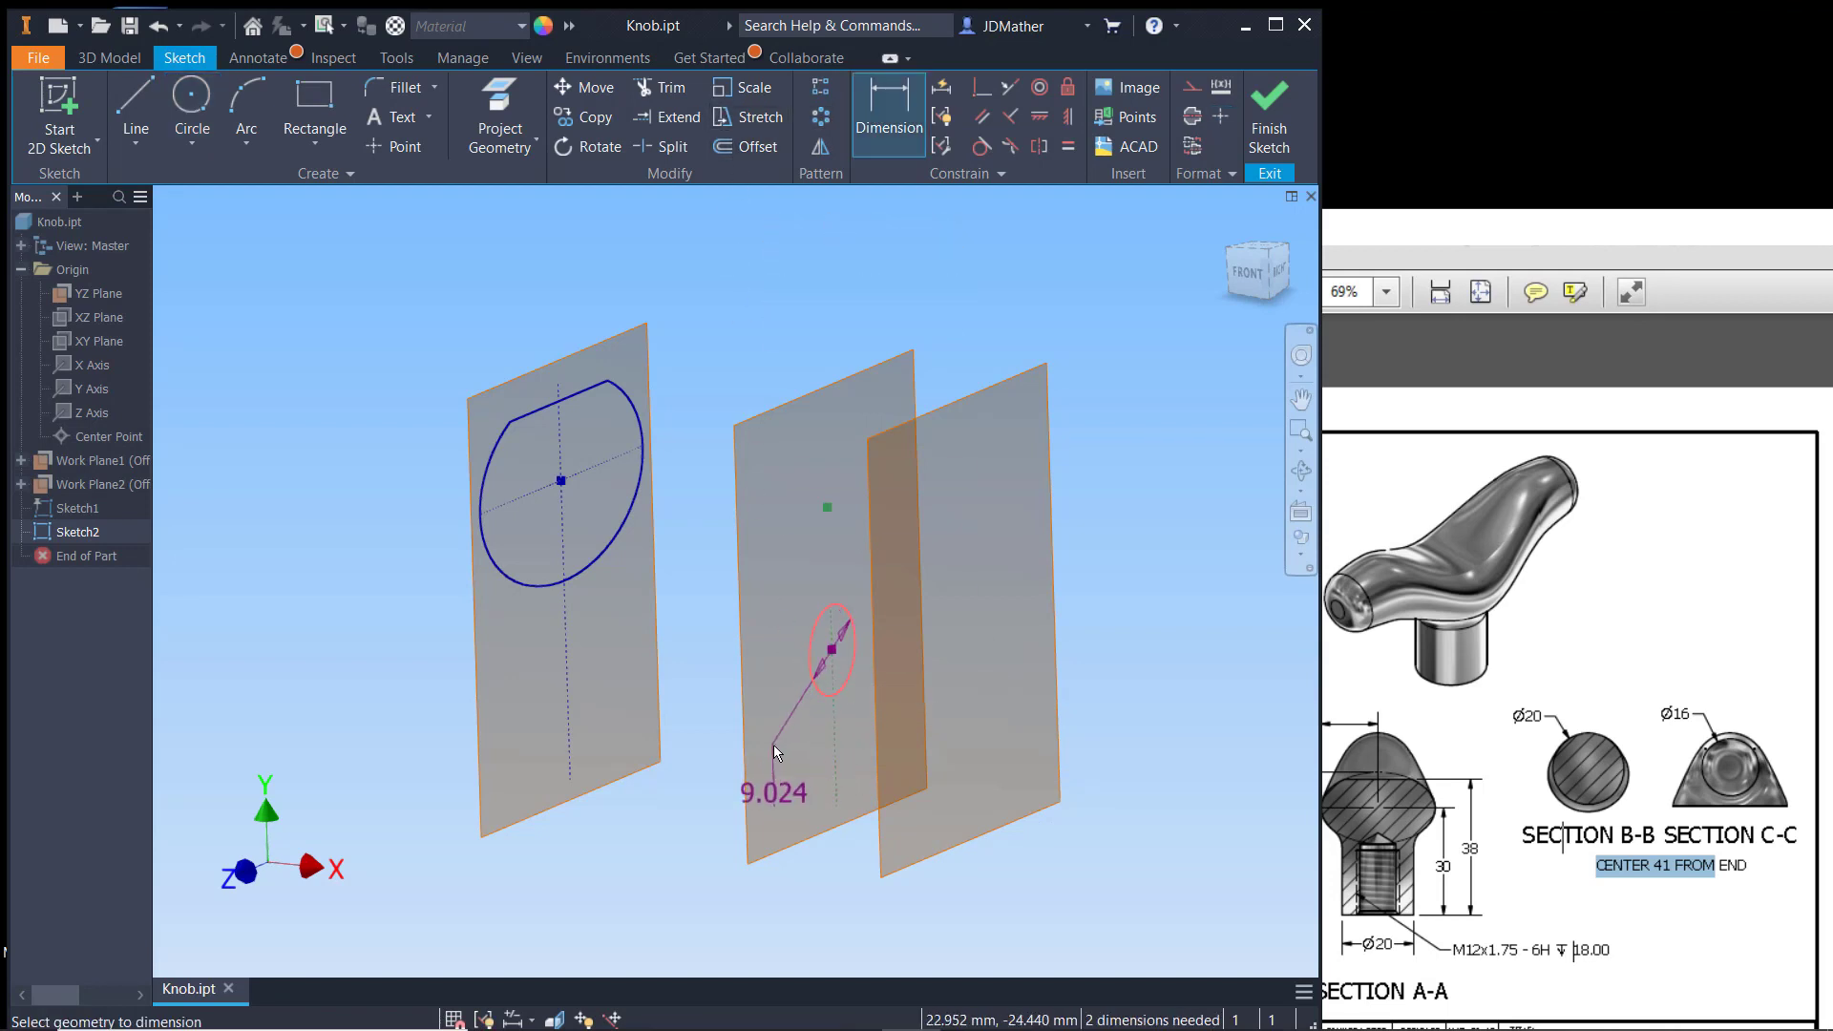
left_click(774, 745)
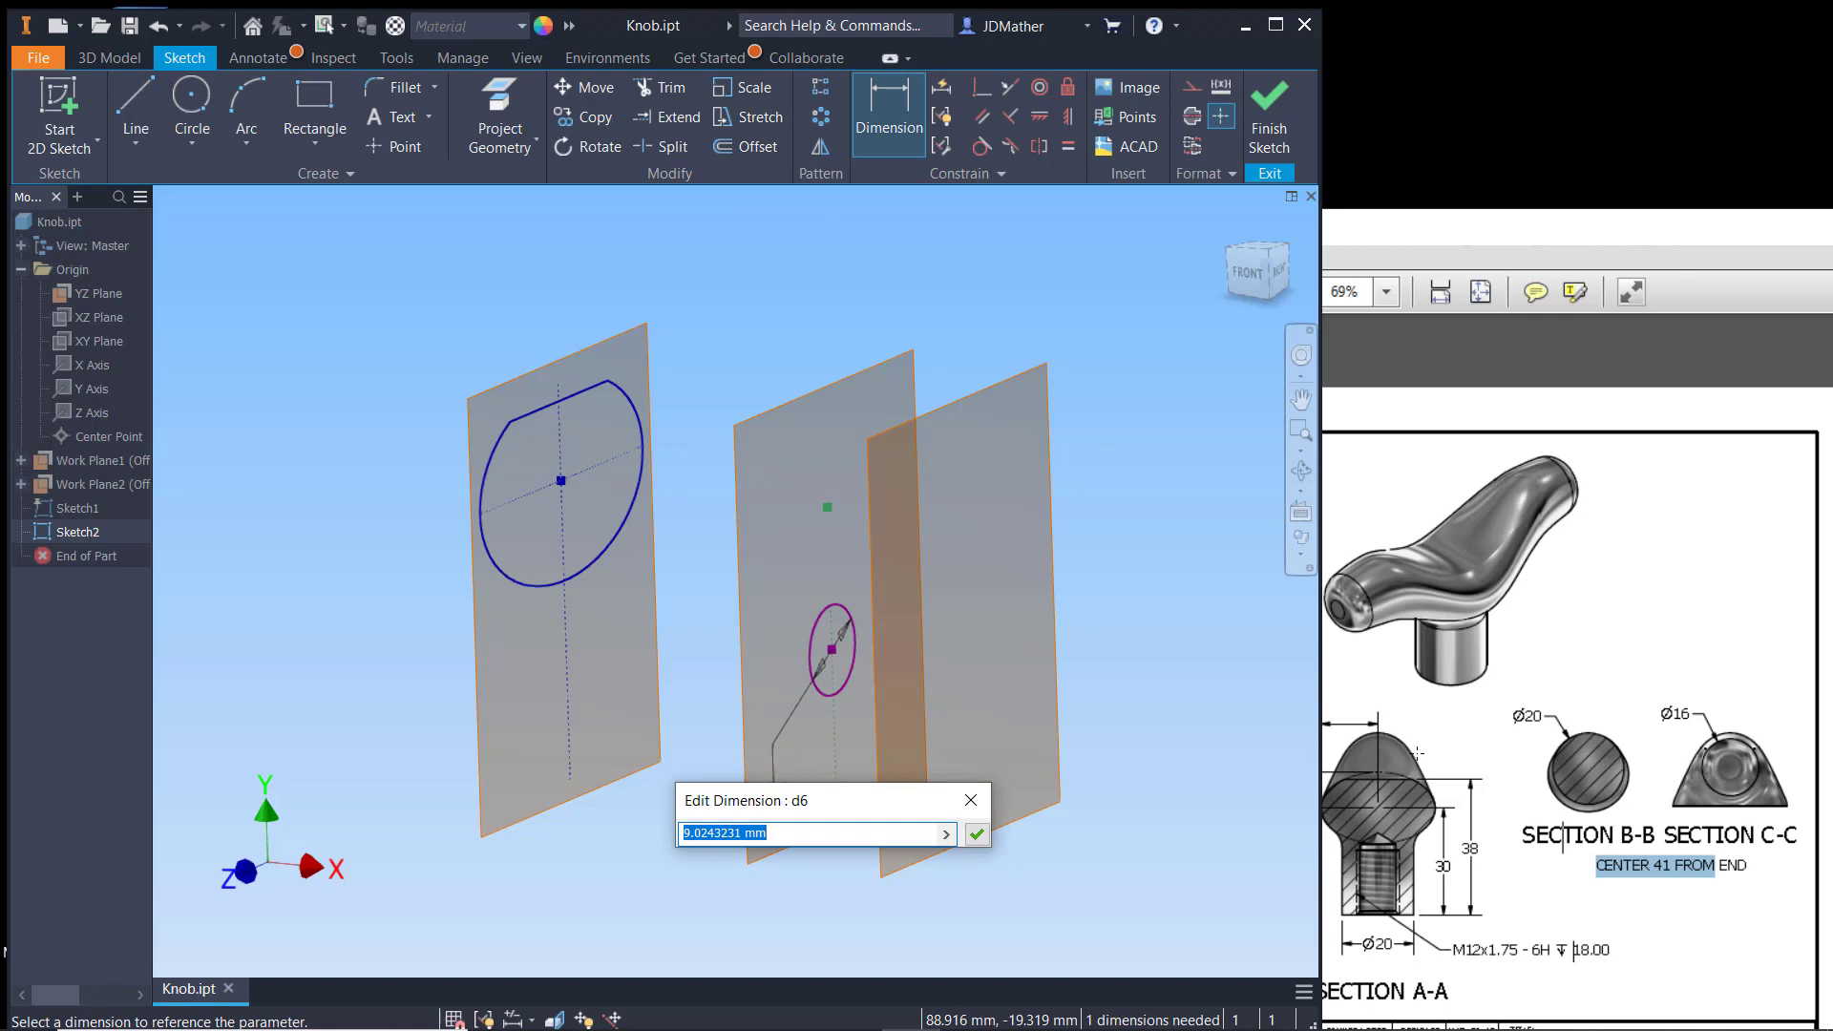
type("20")
key("Return")
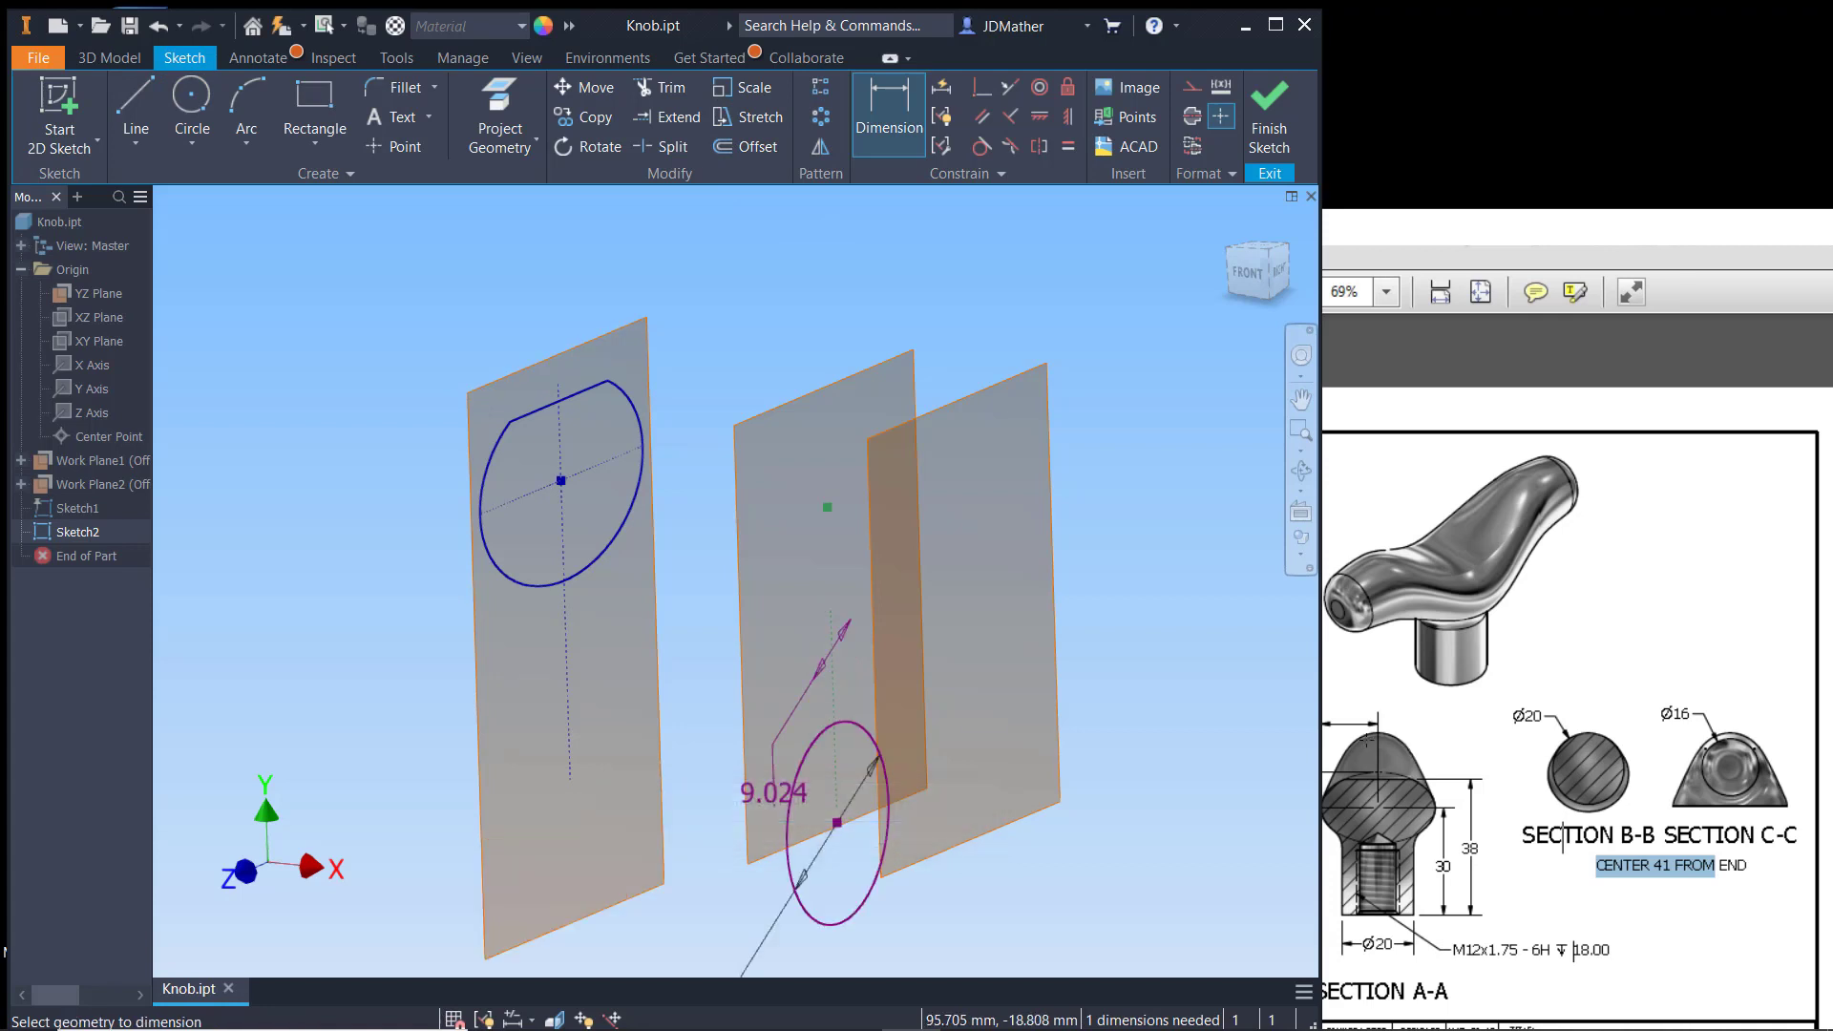
key("Escape")
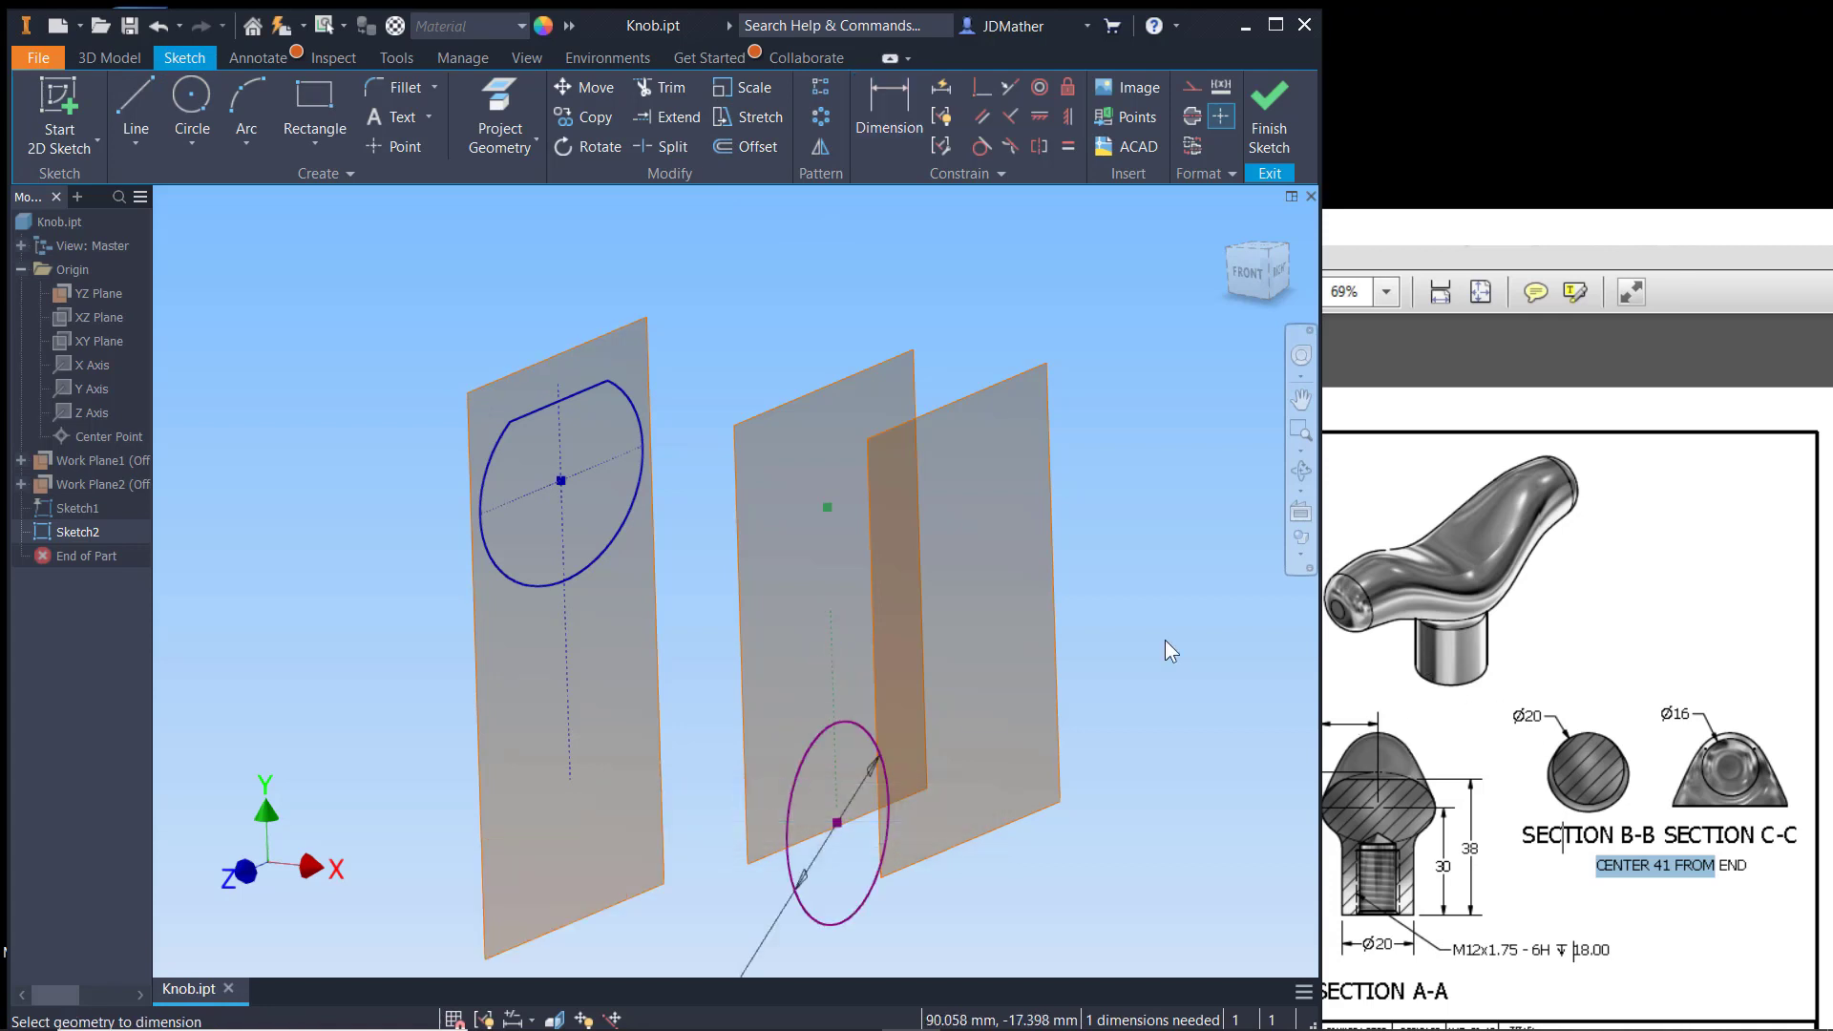
Step: Move the 20 mm circle up its plane and dimension its center 41 mm above the lower end of the projected vertical line
left_click_drag(838, 825, 836, 439)
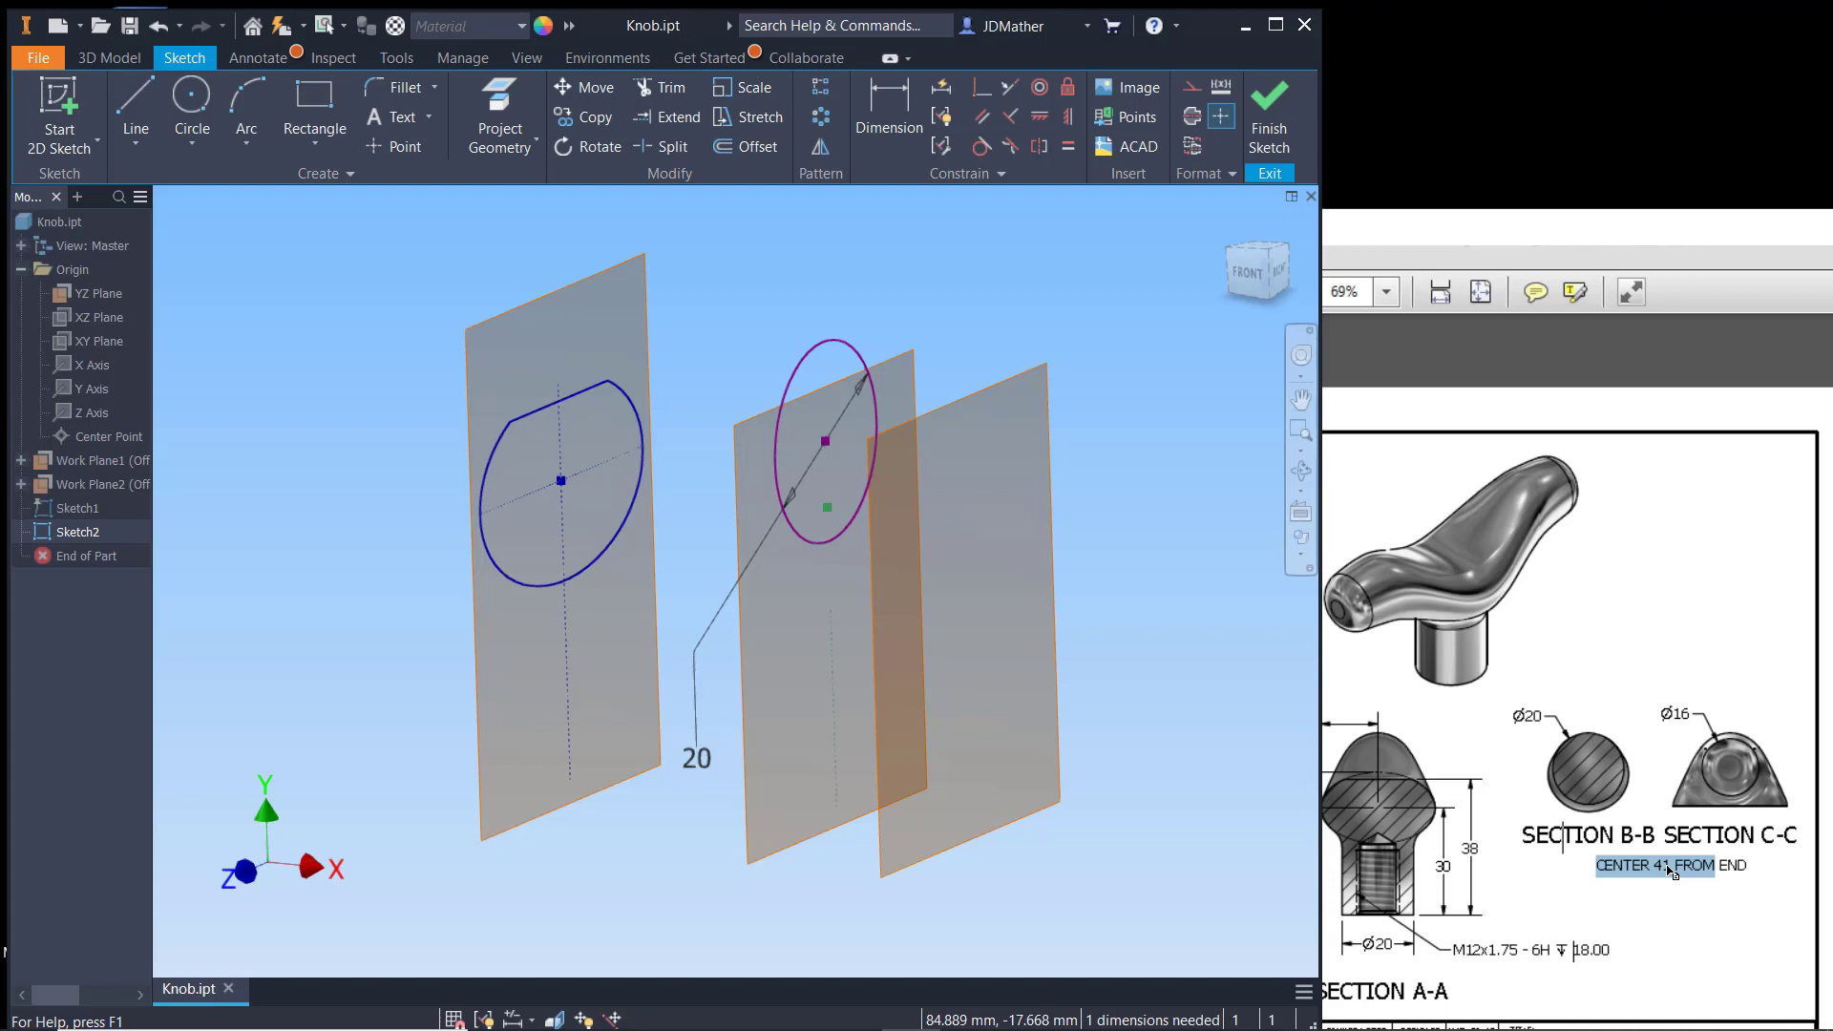
left_click(889, 105)
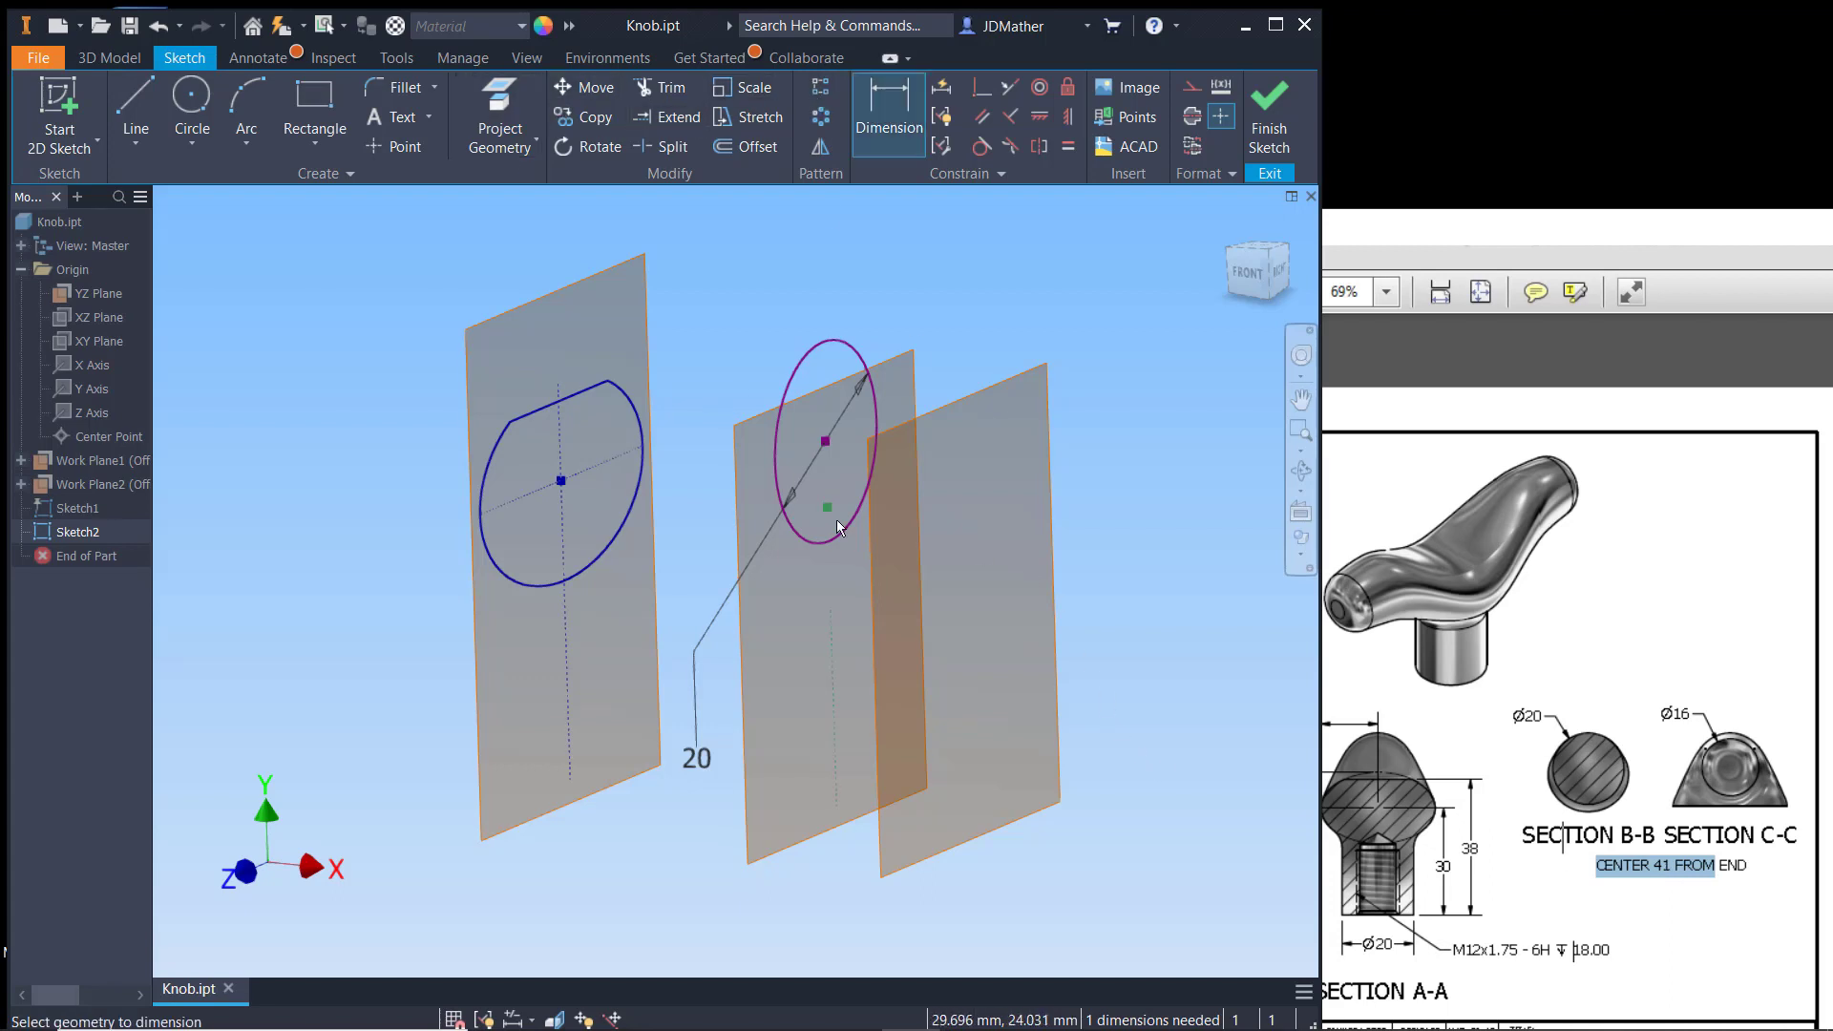
left_click(793, 531)
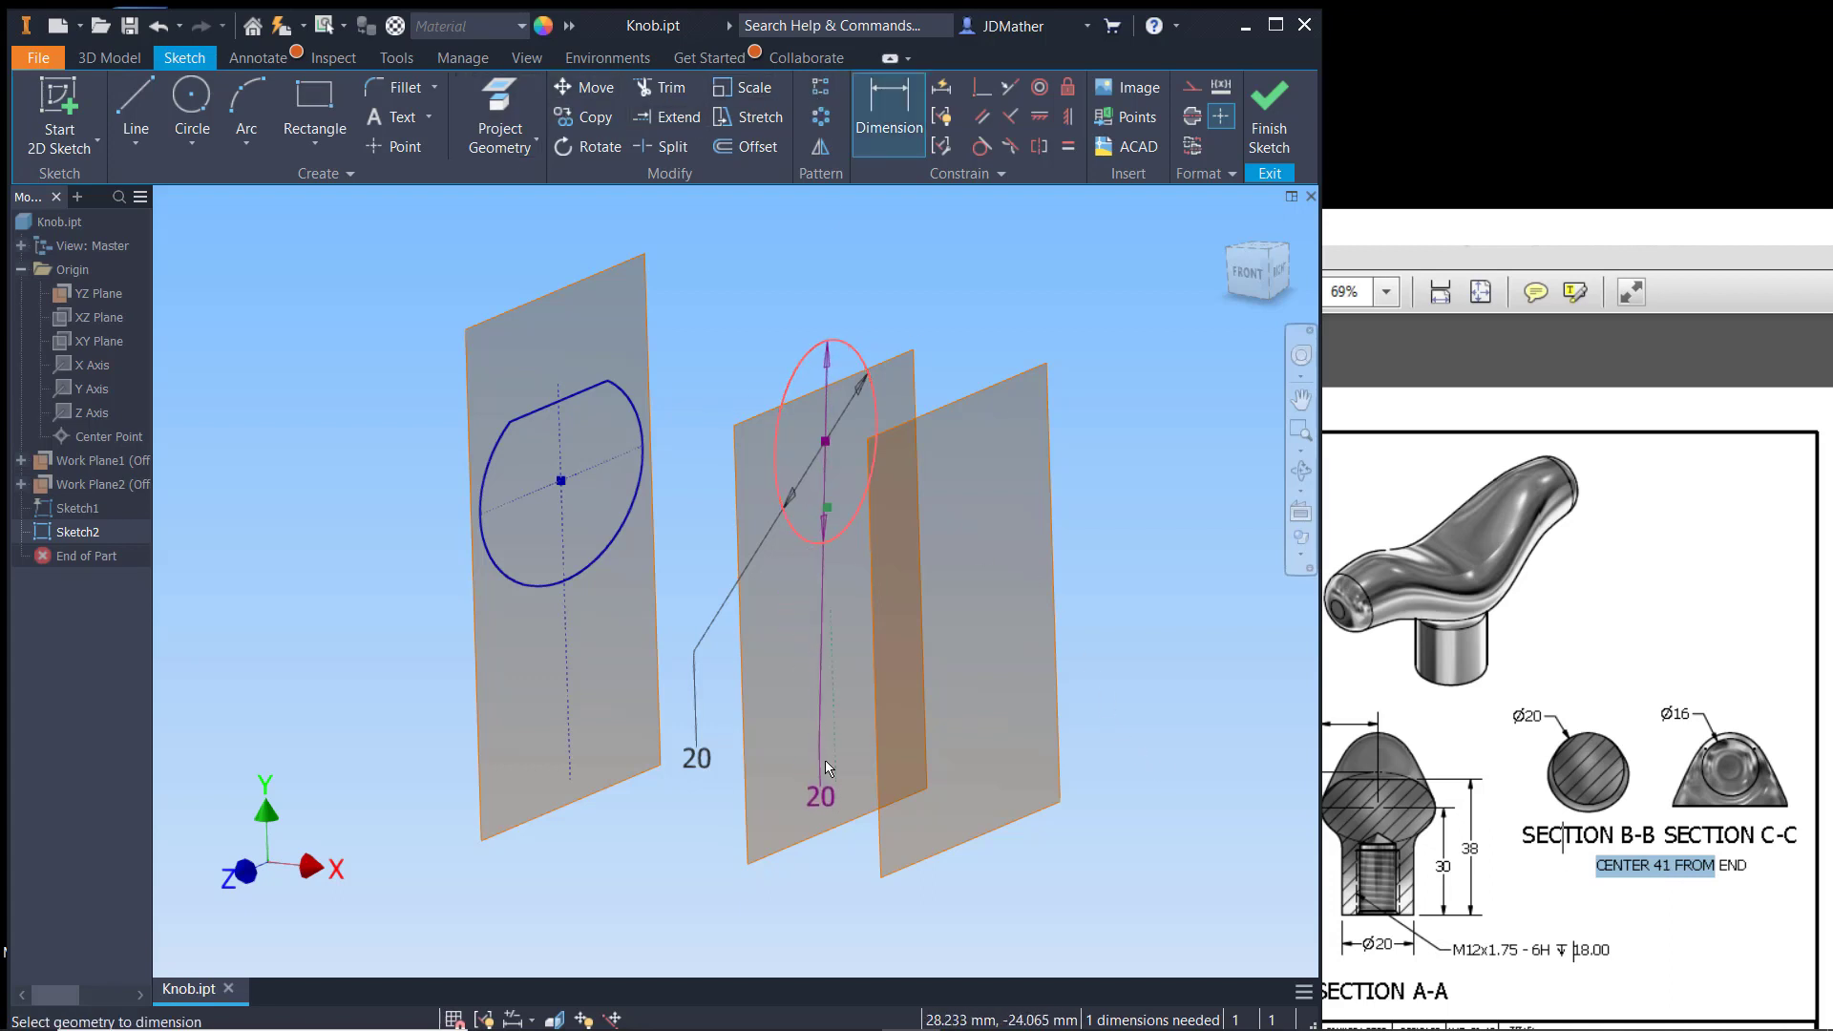
left_click(826, 784)
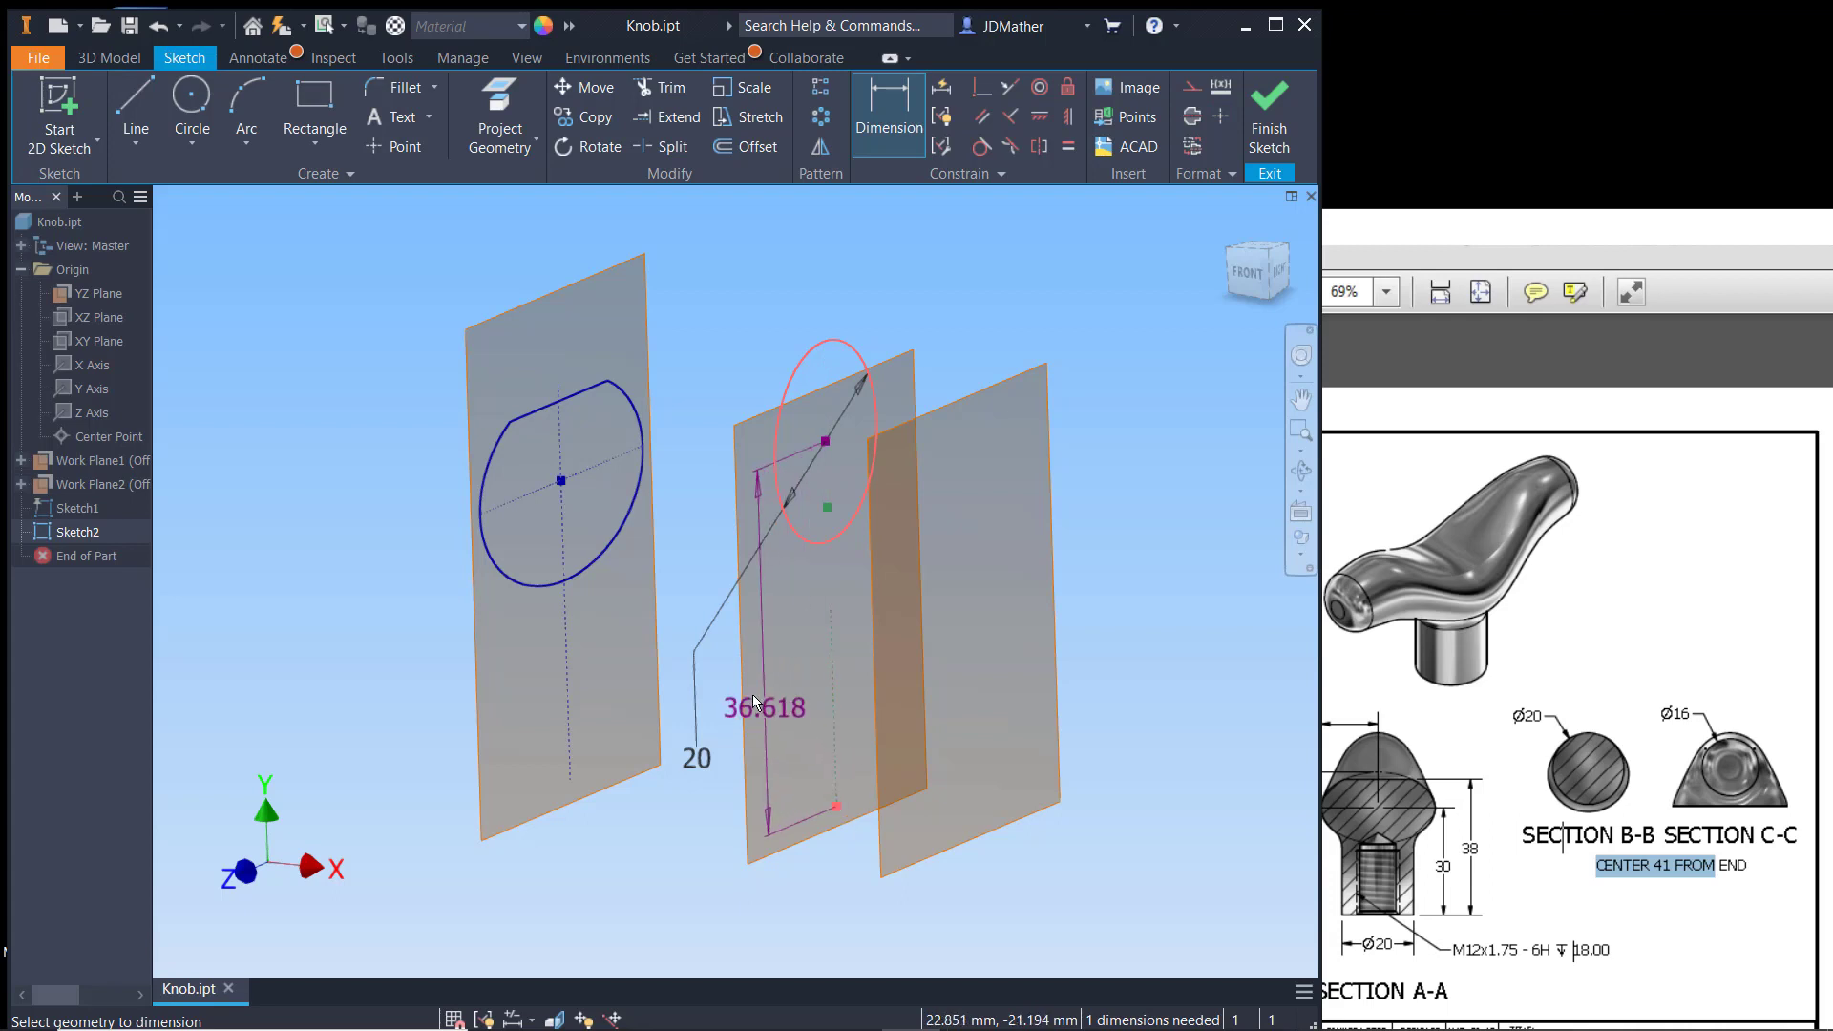
left_click(626, 695)
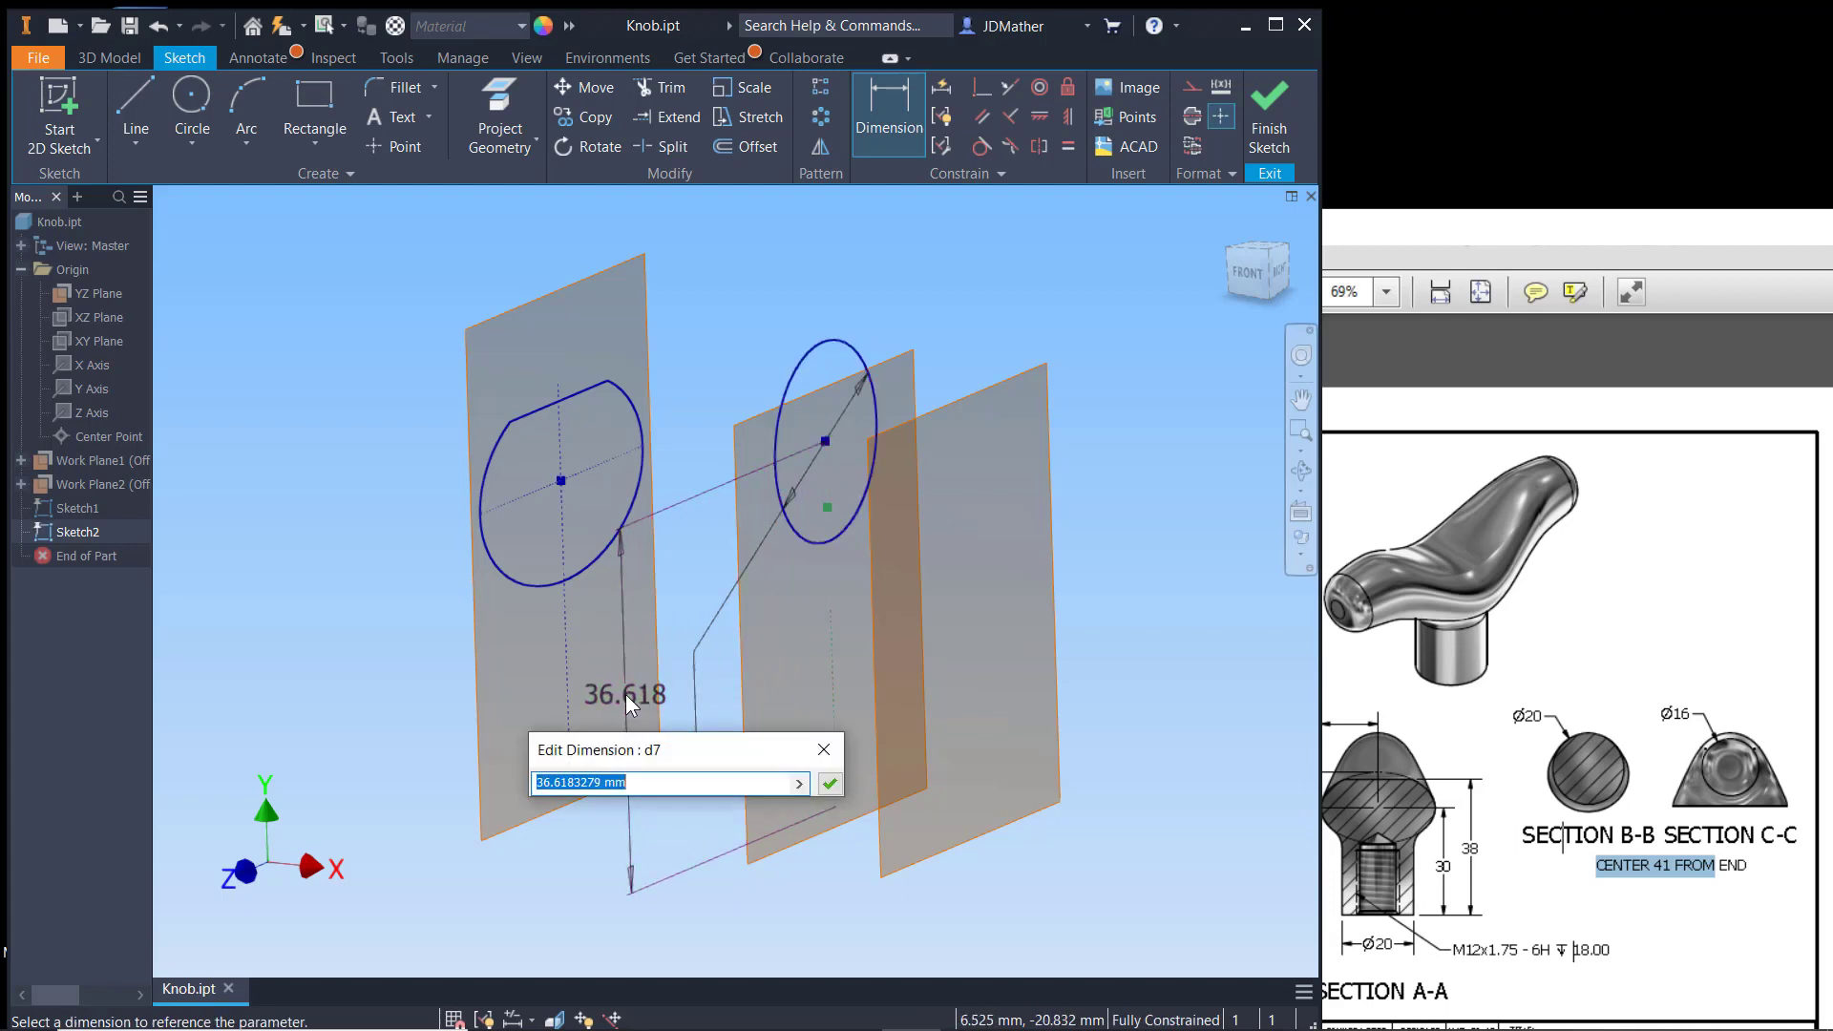
type("41")
key("Return")
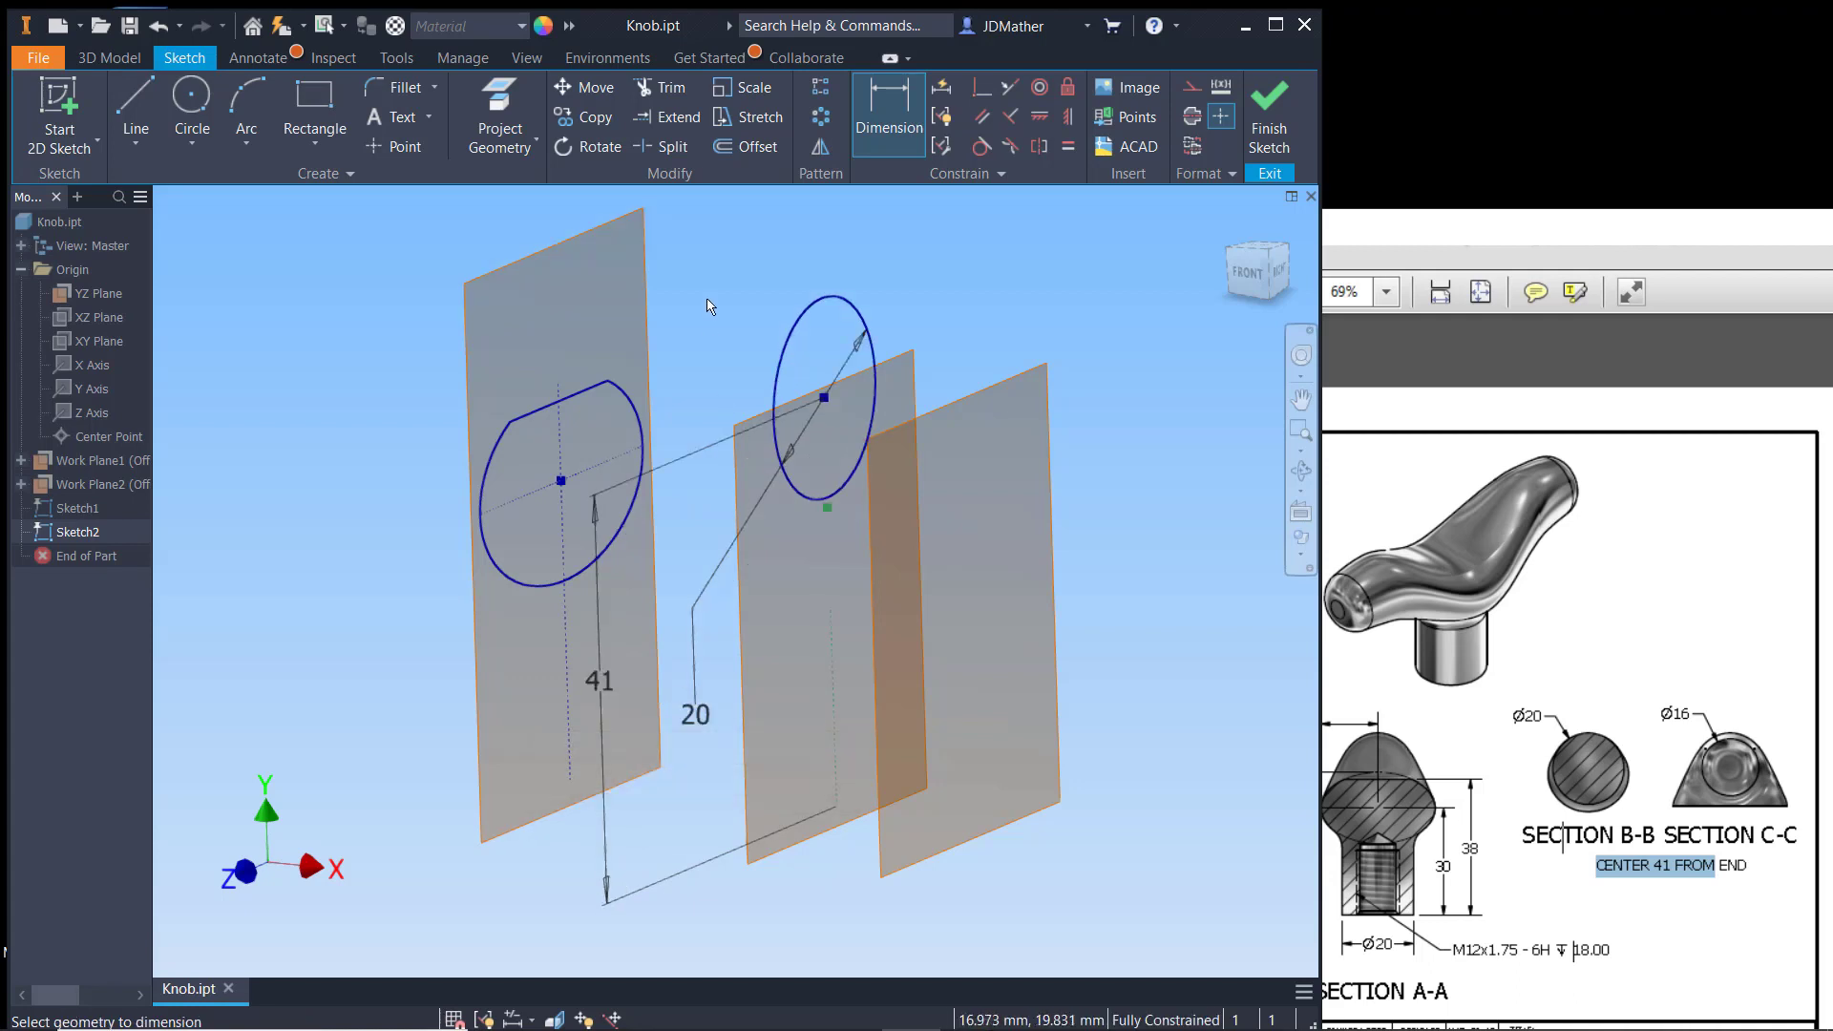
Step: Finish the 20 mm circle's sketch and hide the dimensions of Sketch2
left_click(1268, 115)
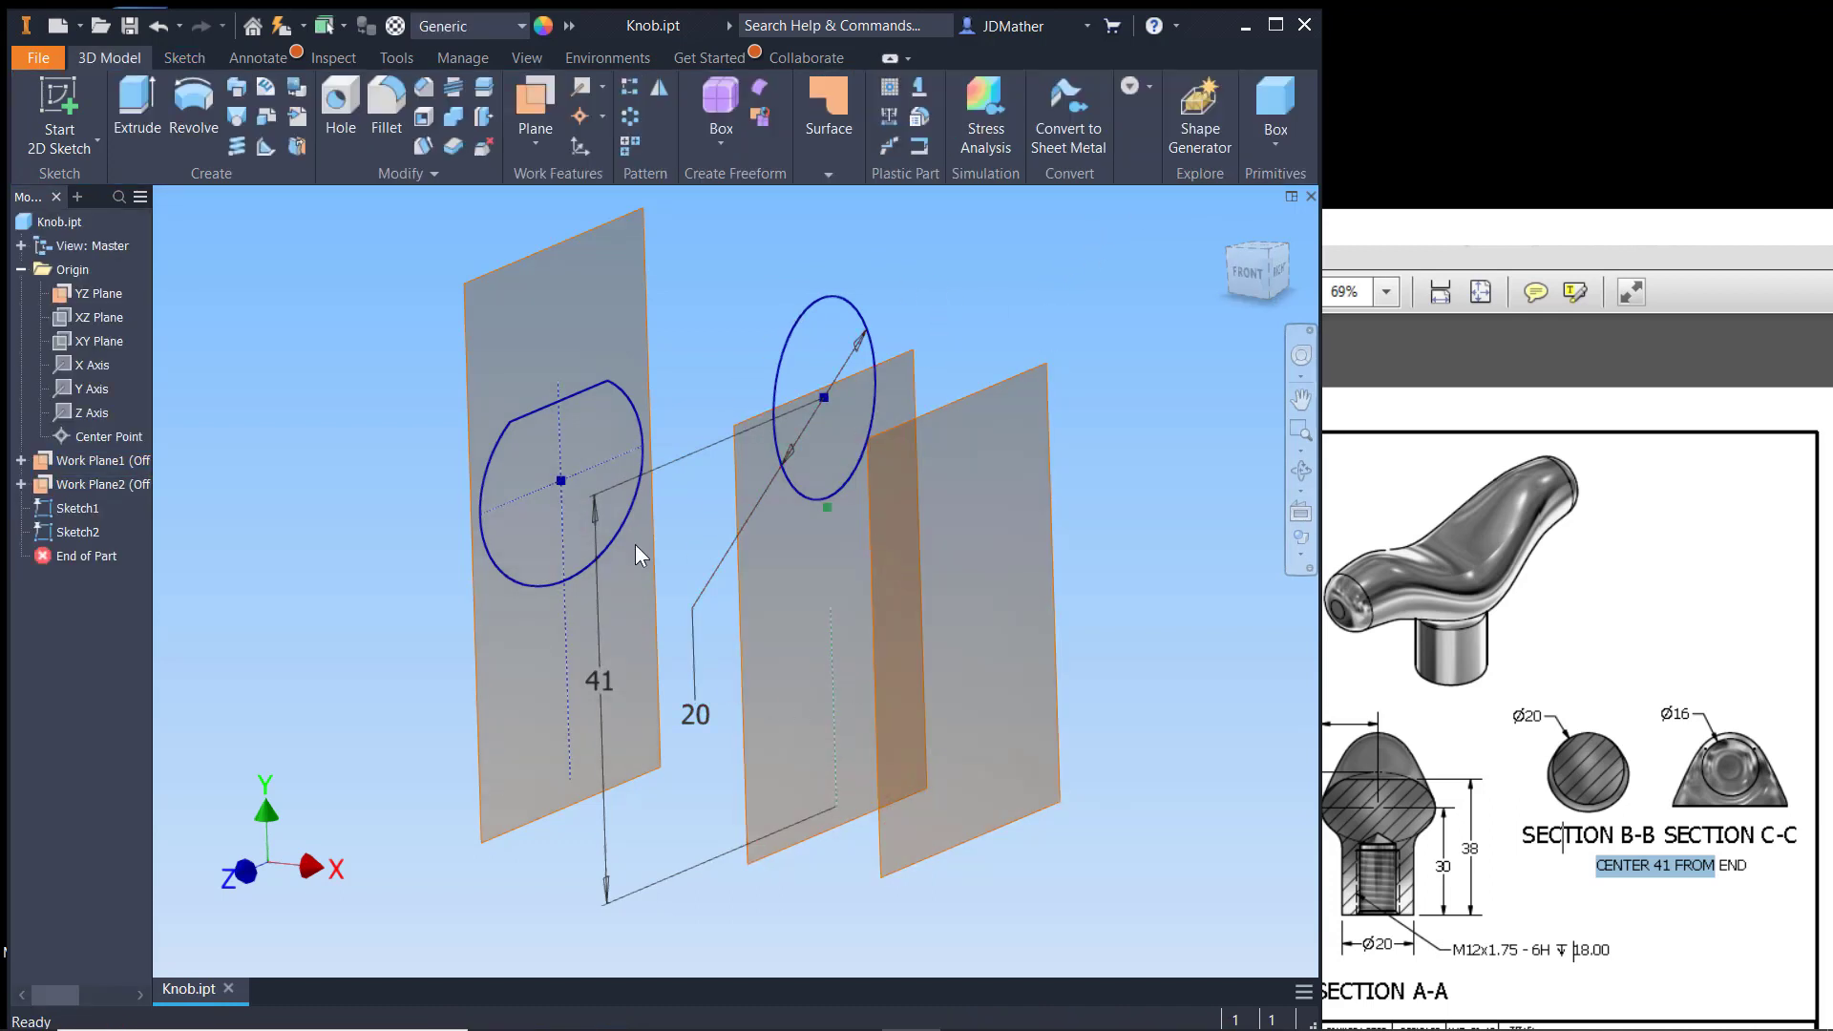
right_click(79, 532)
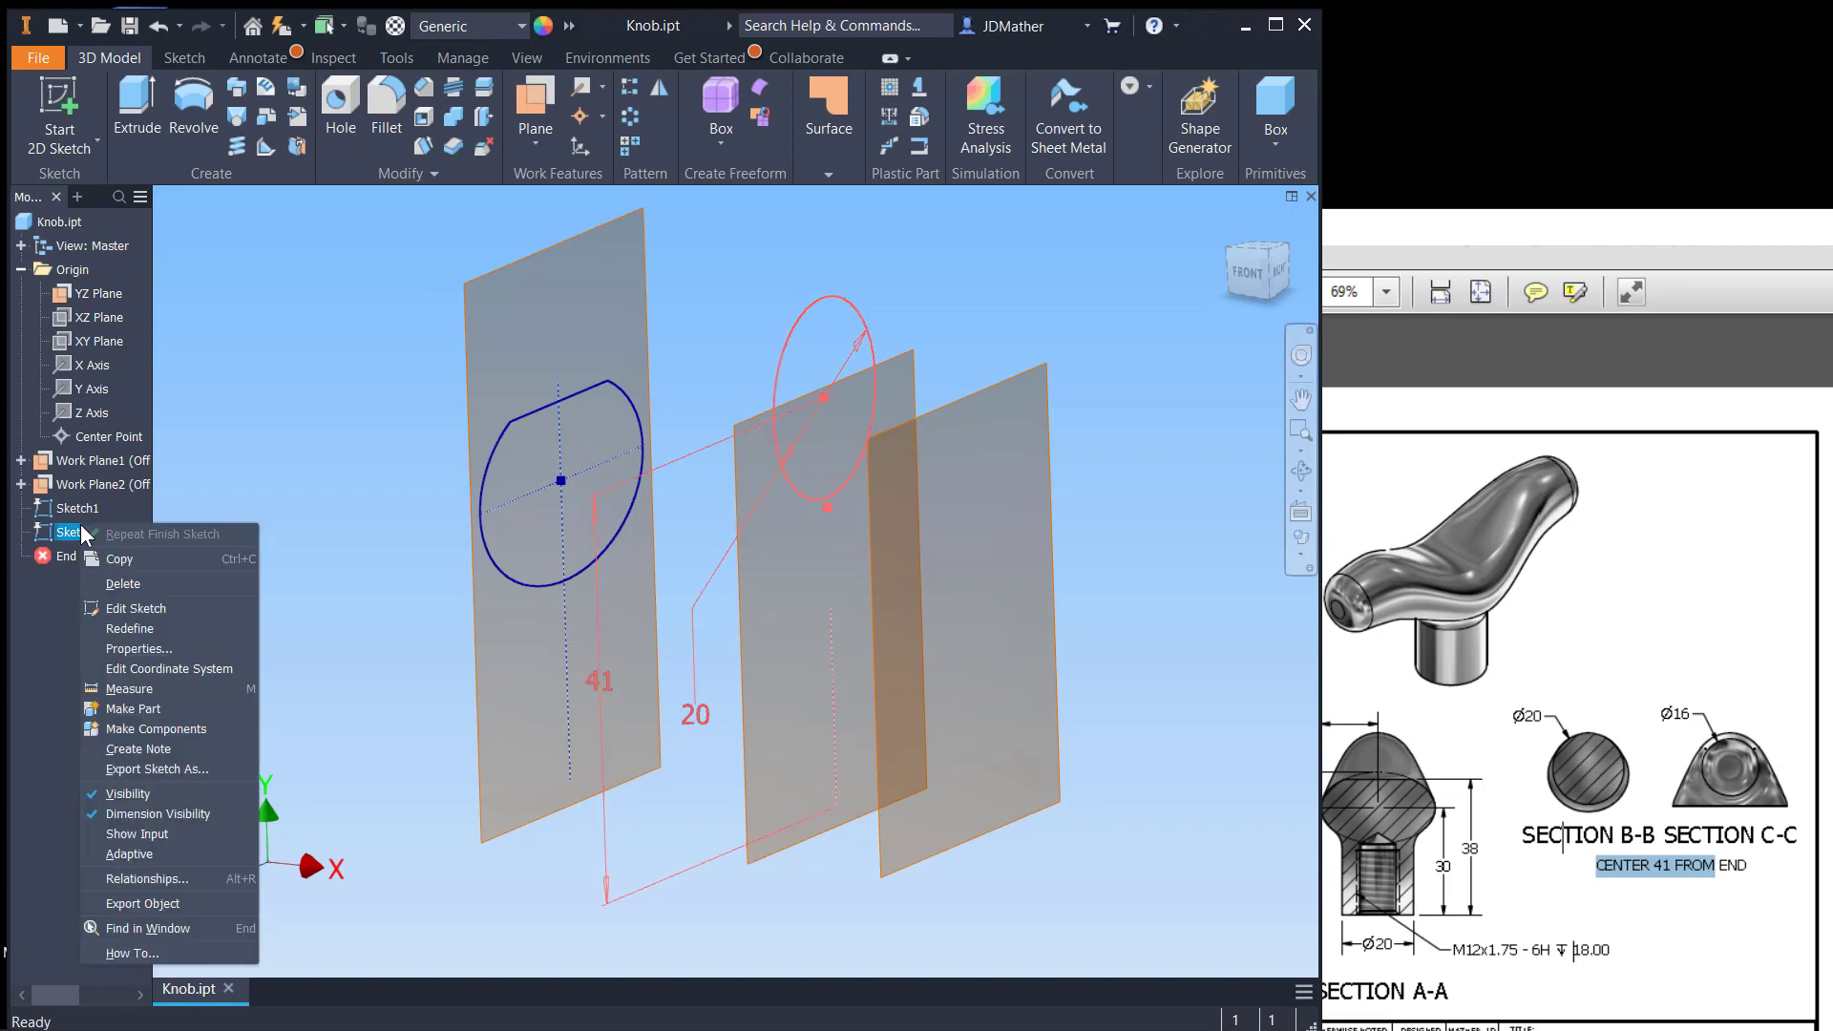
left_click(156, 812)
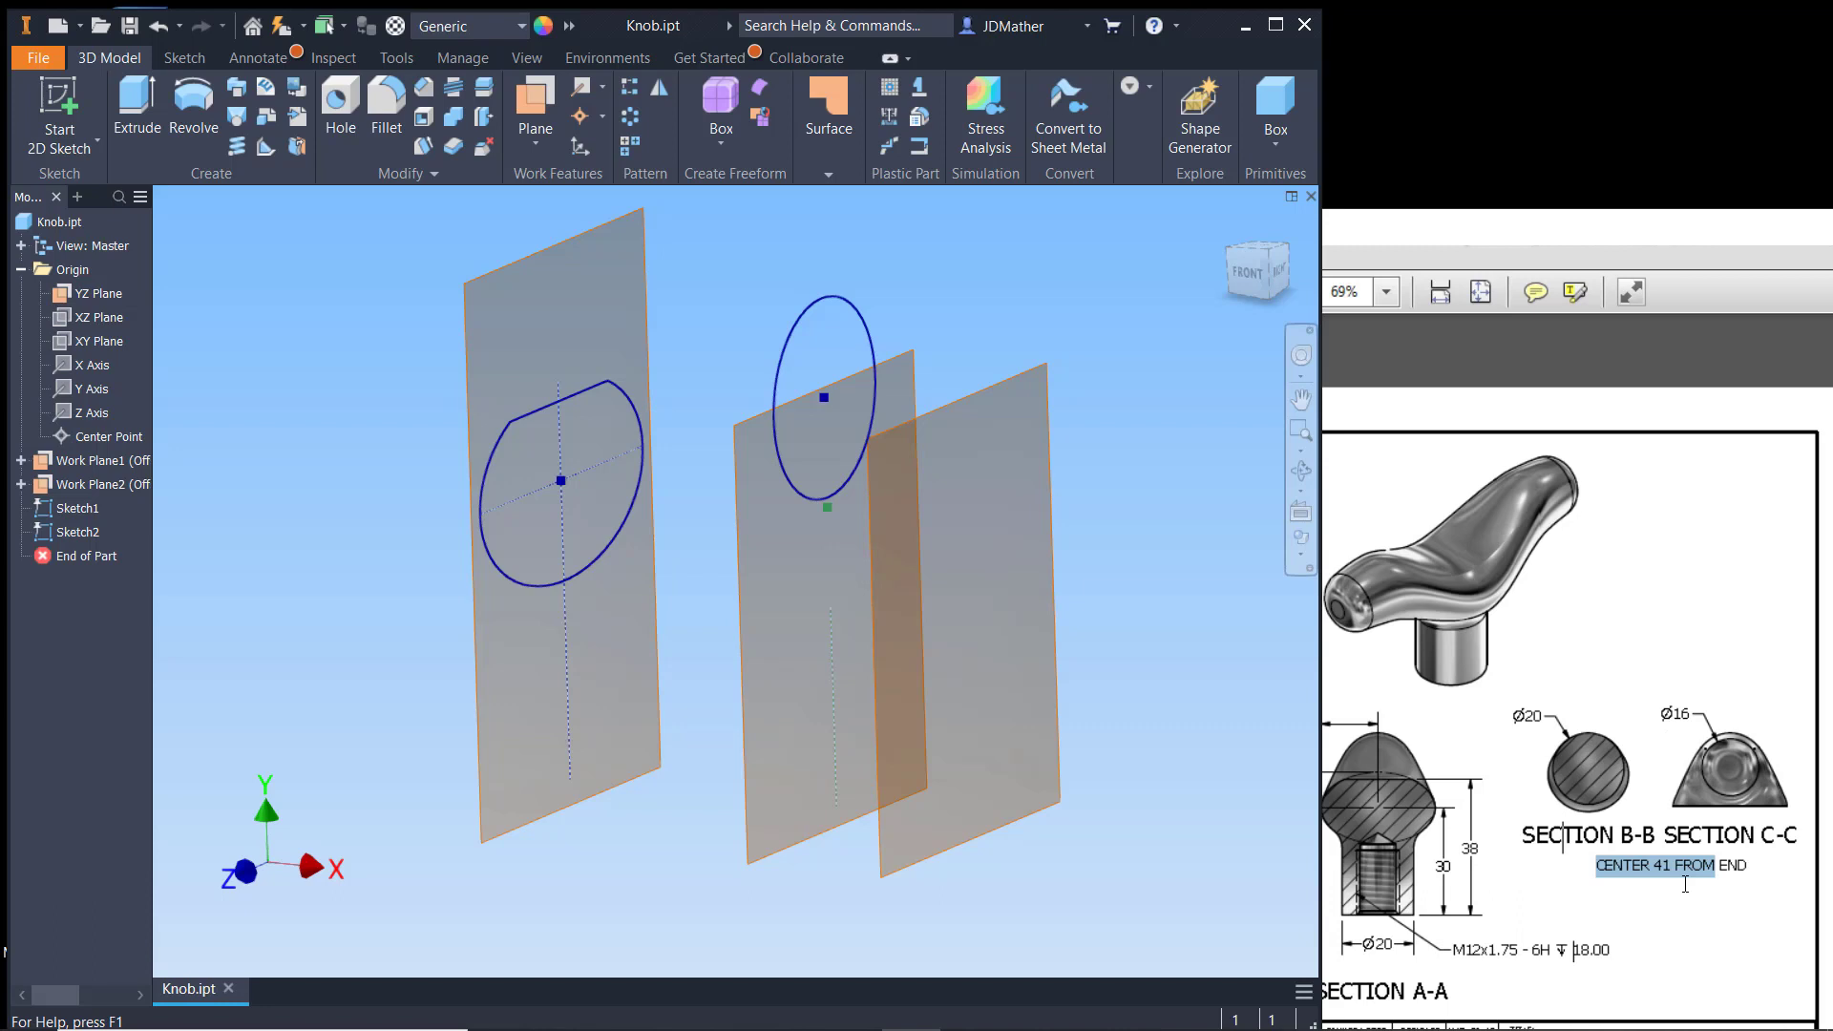
Step: Start a sketch on the outer offset plane, Work Plane2, and project the 20 mm circle's center point into it
left_click(1053, 506)
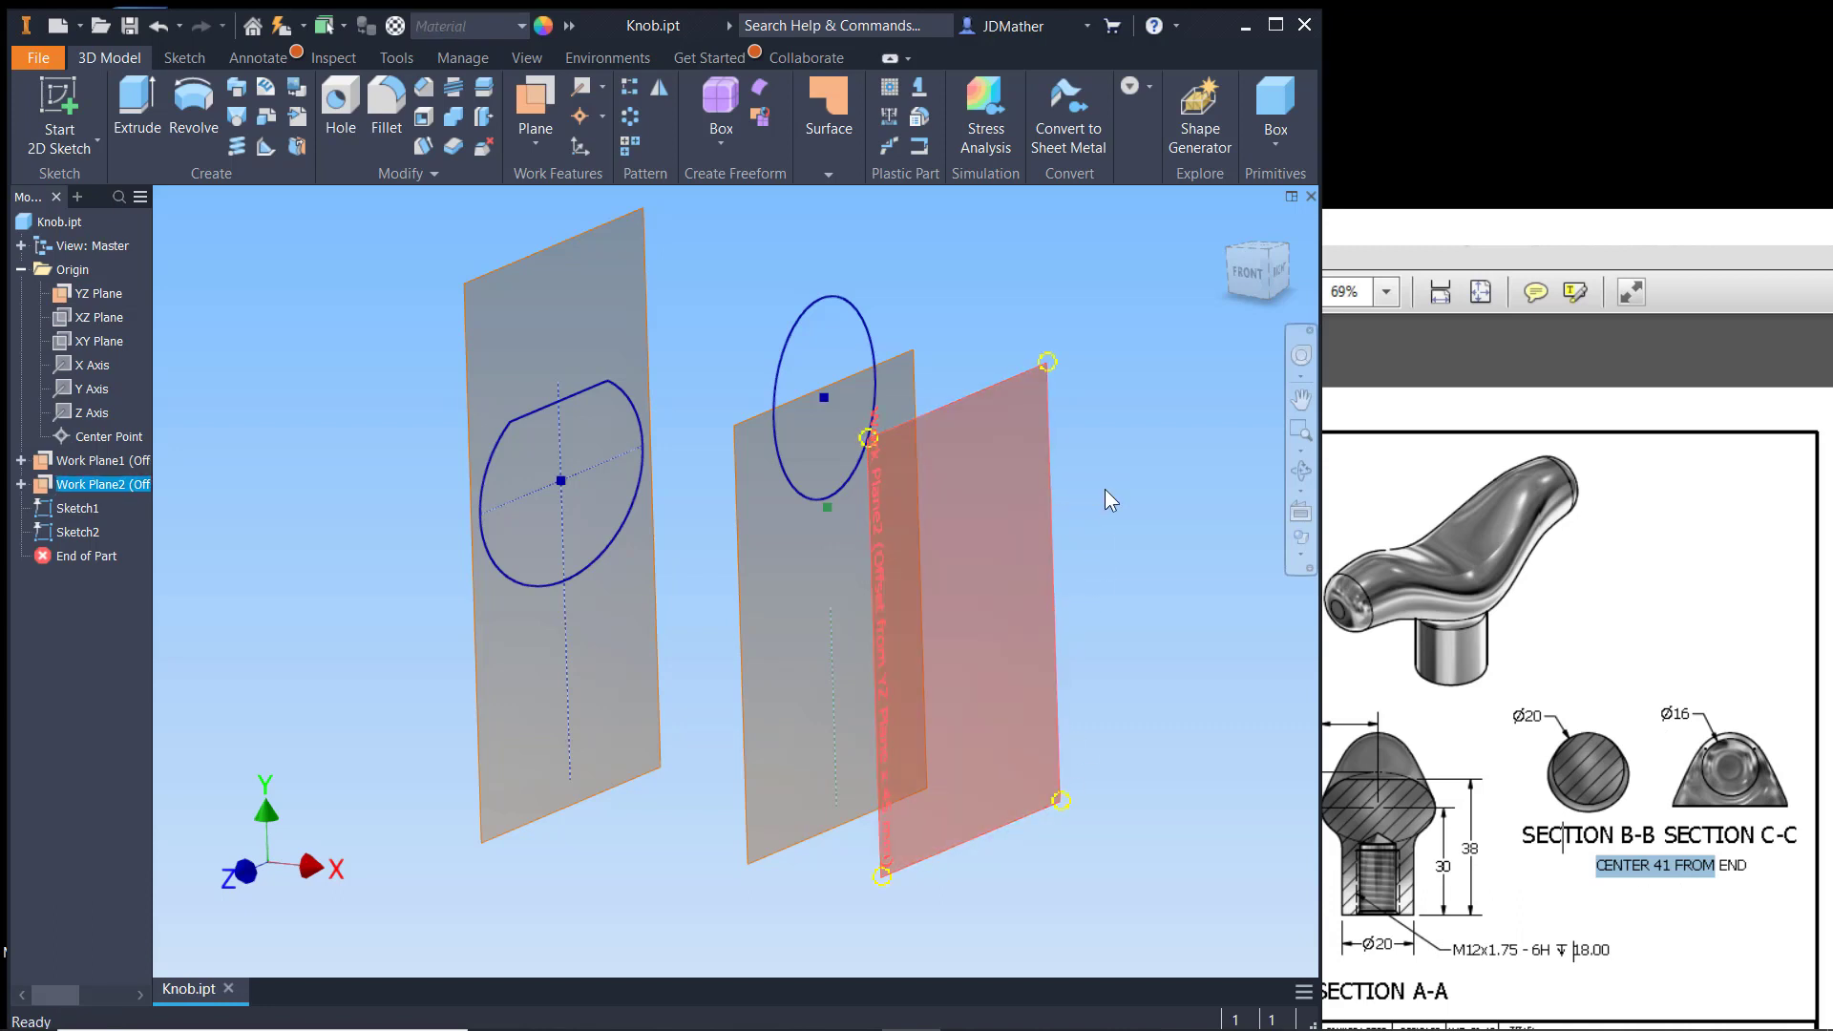
key("s")
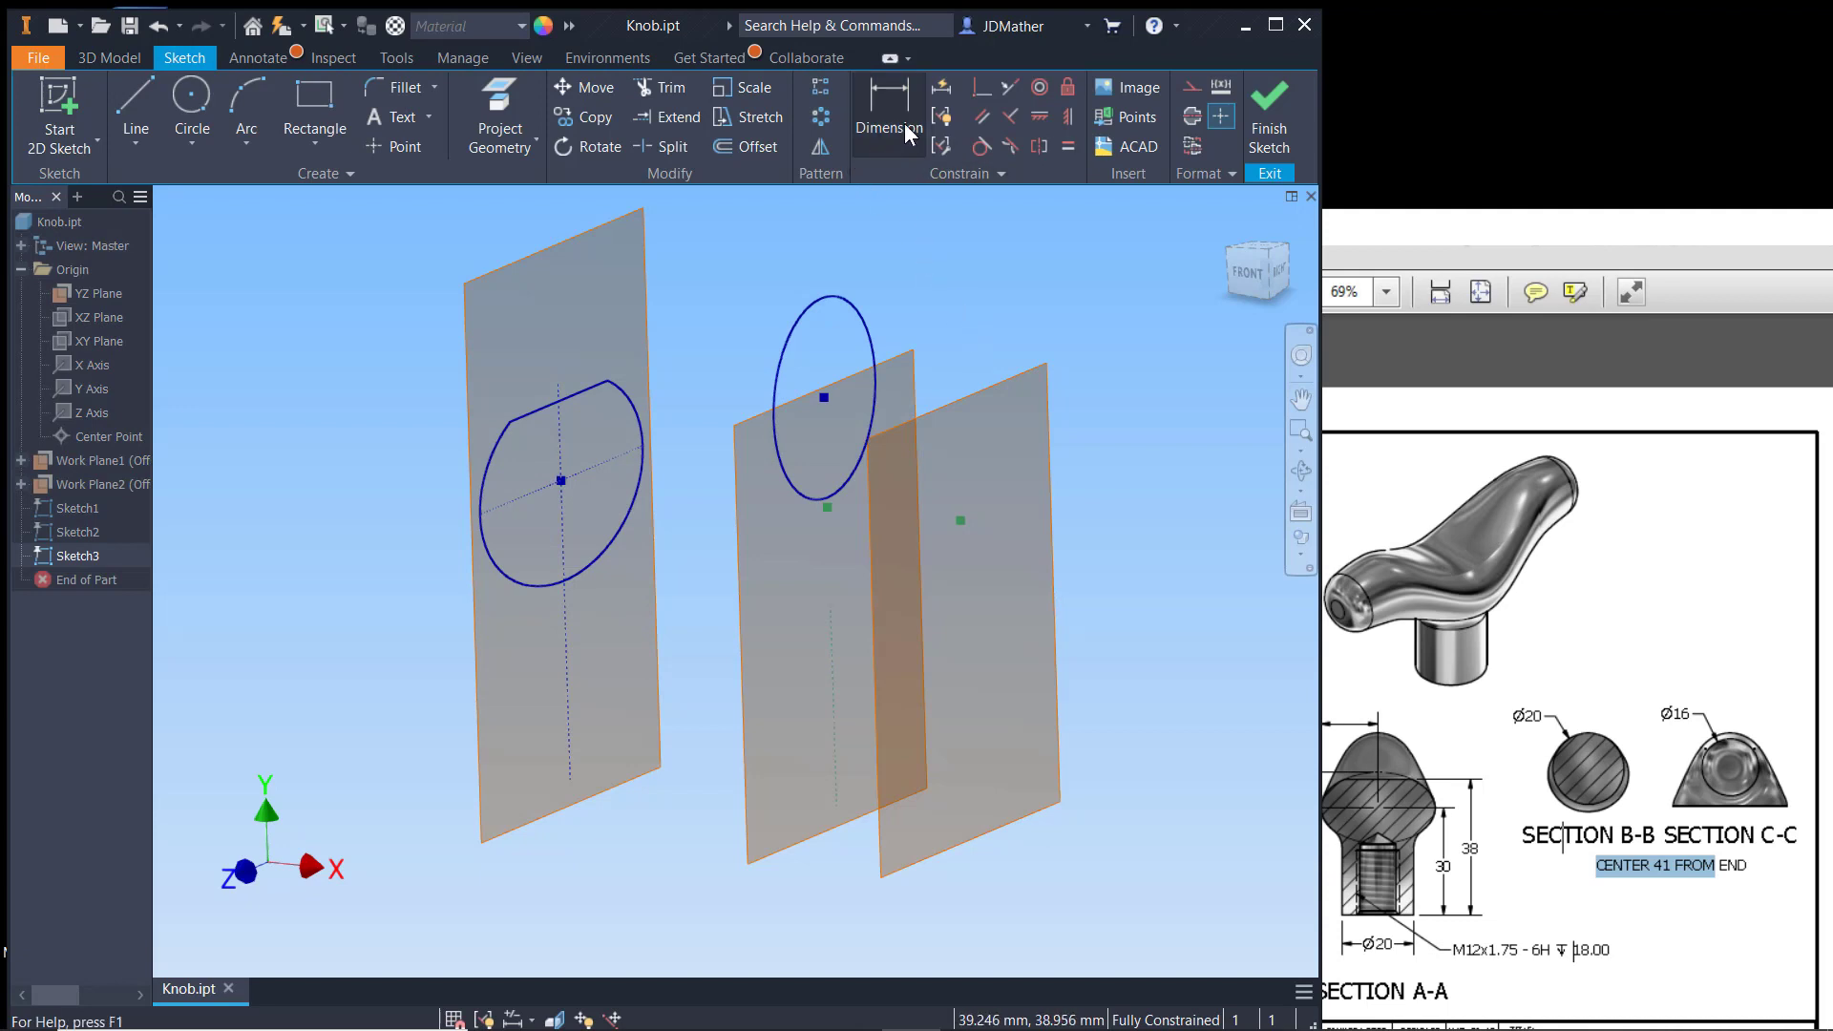
left_click(496, 95)
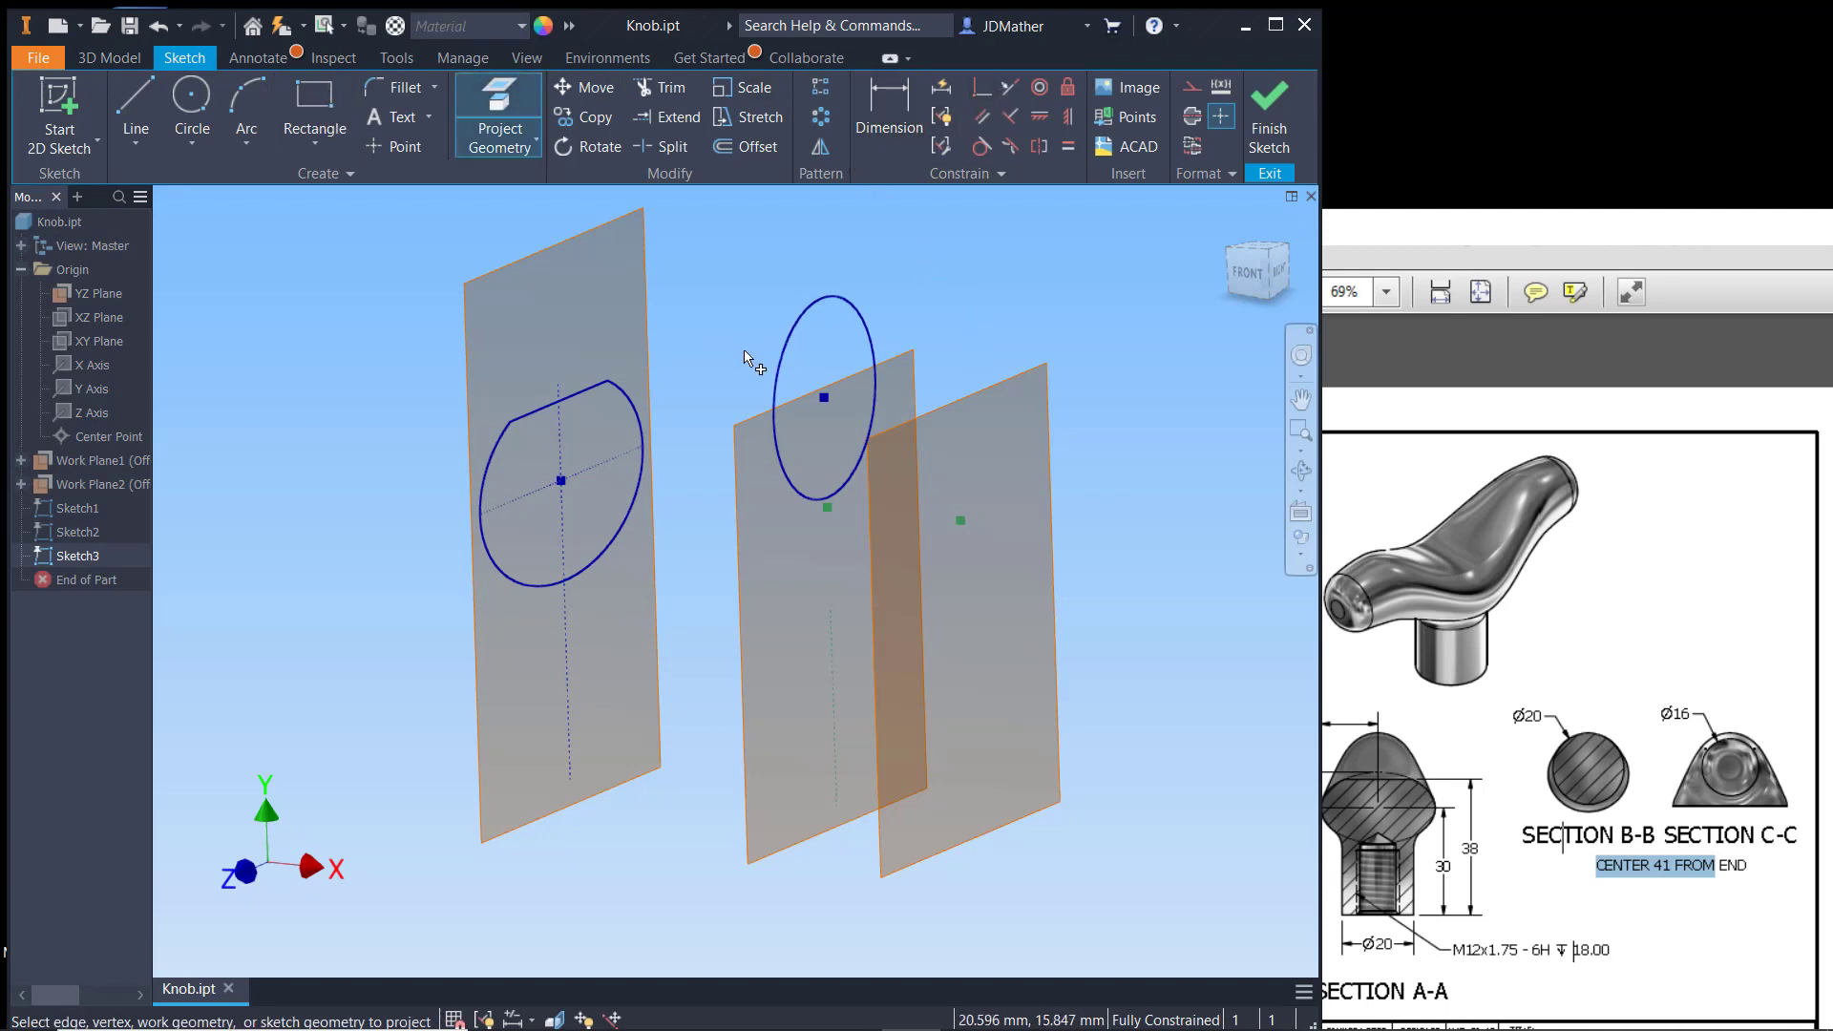
left_click(826, 397)
right_click(983, 334)
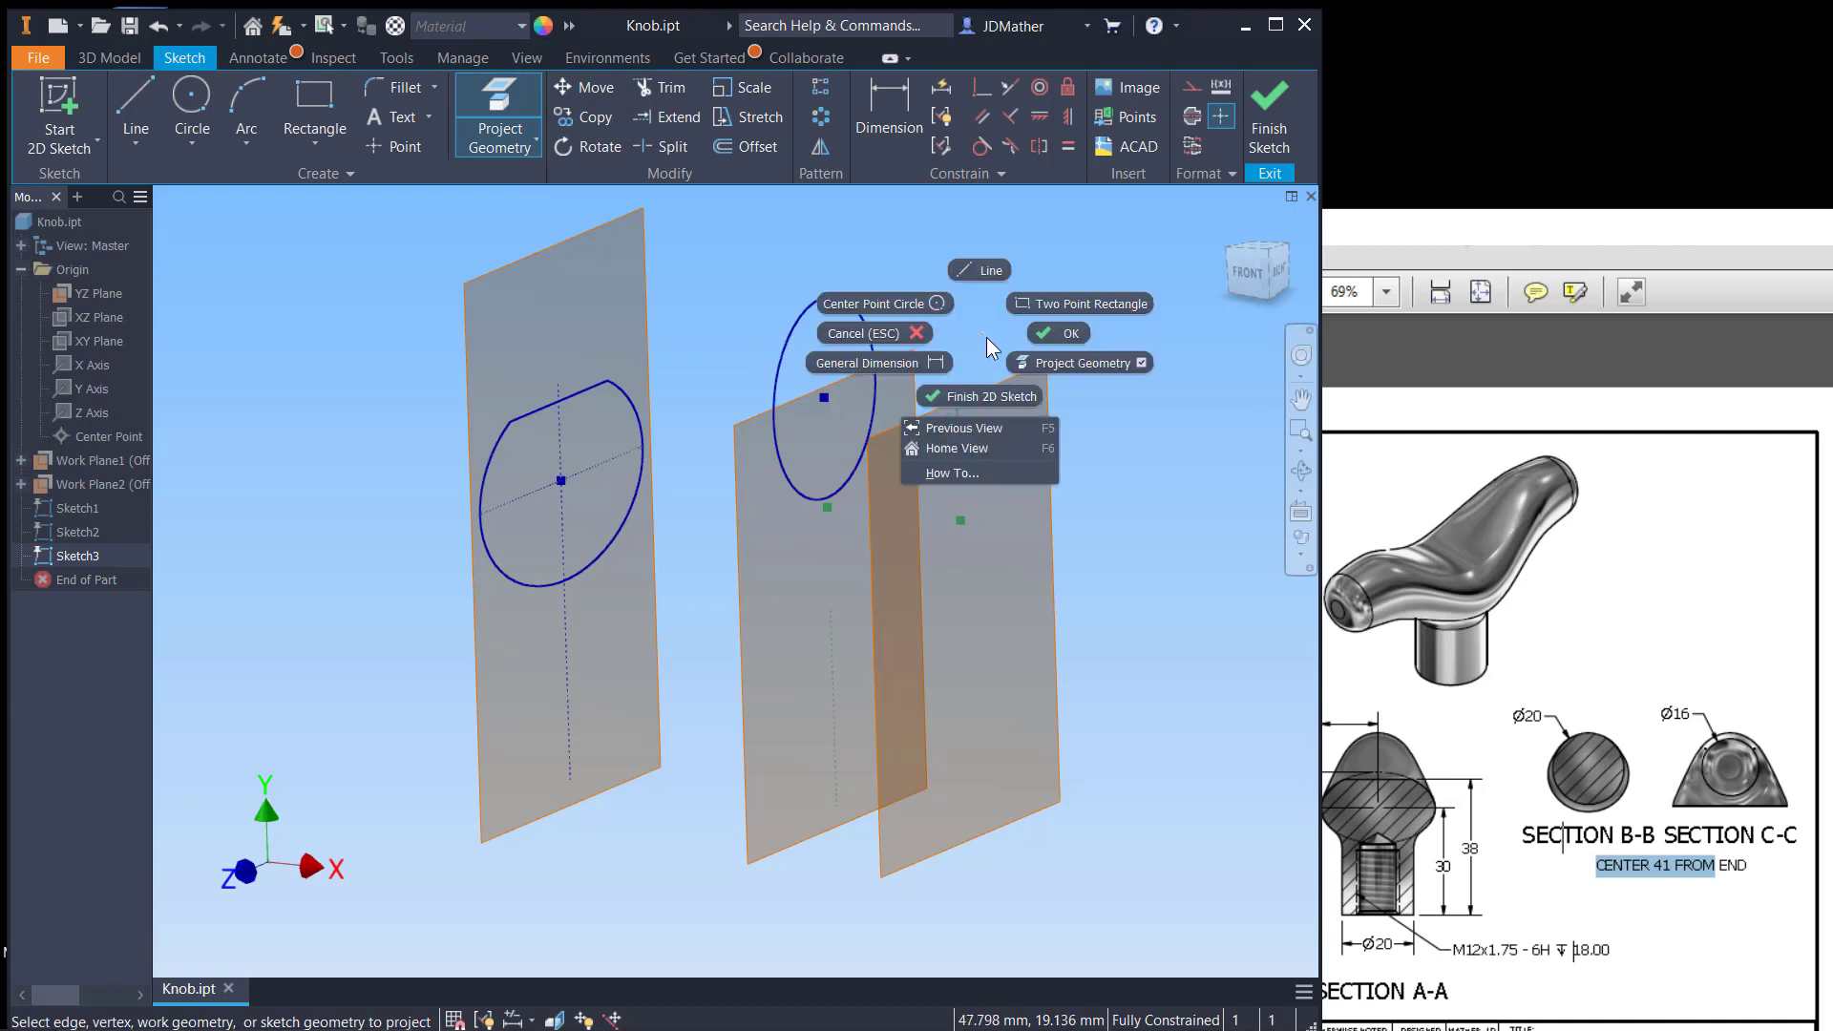
left_click(1046, 336)
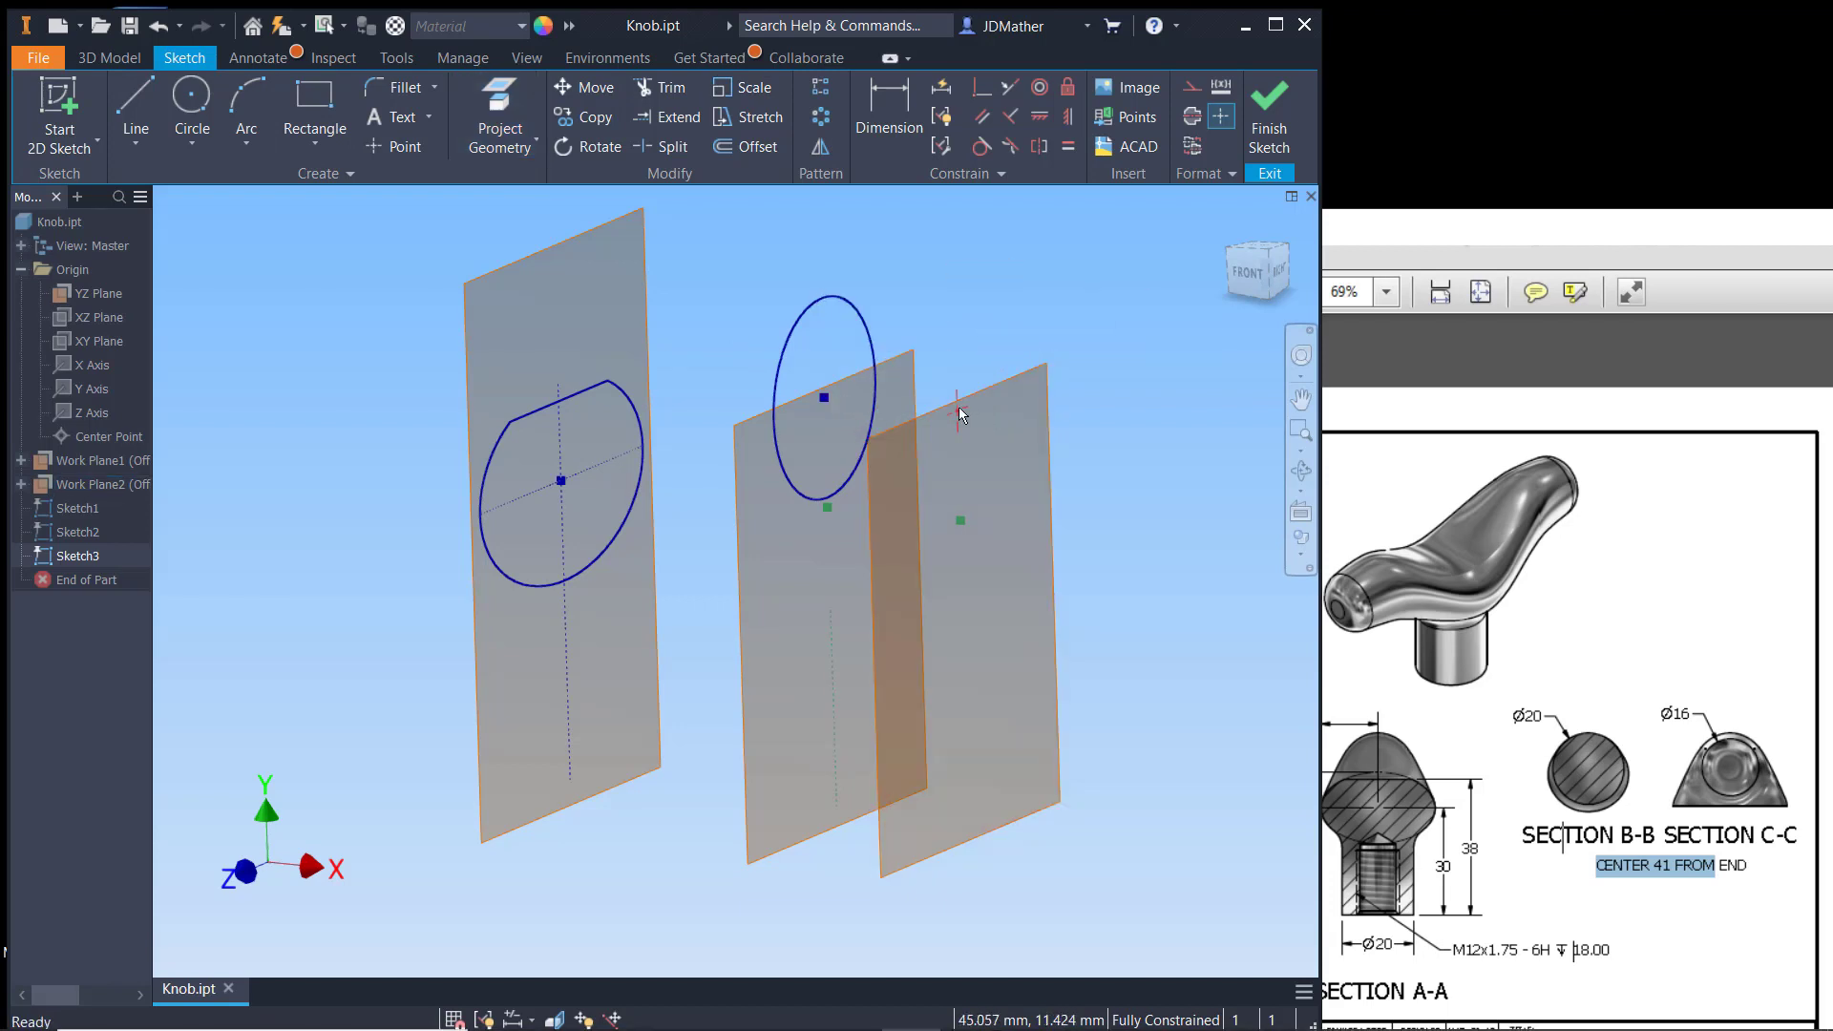
Step: Draw a 16 mm diameter circle centered on the projected point and finish the sketch
left_click(192, 95)
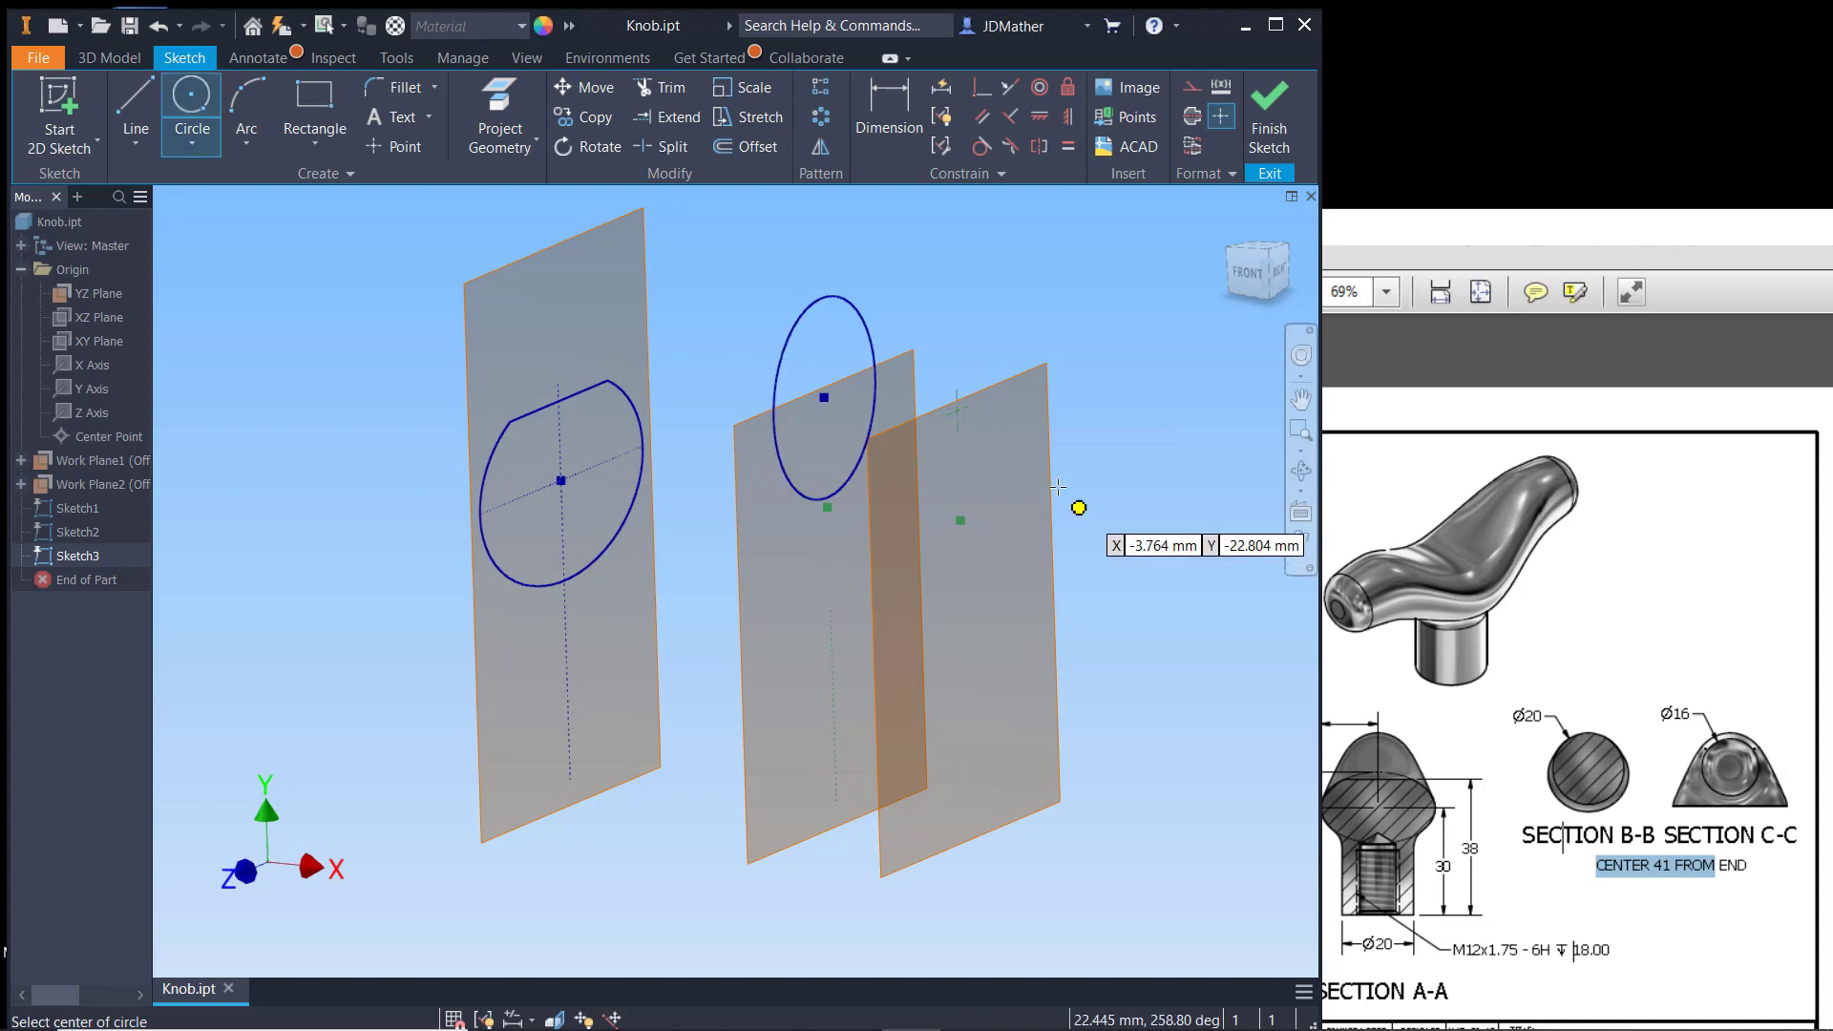
left_click(956, 411)
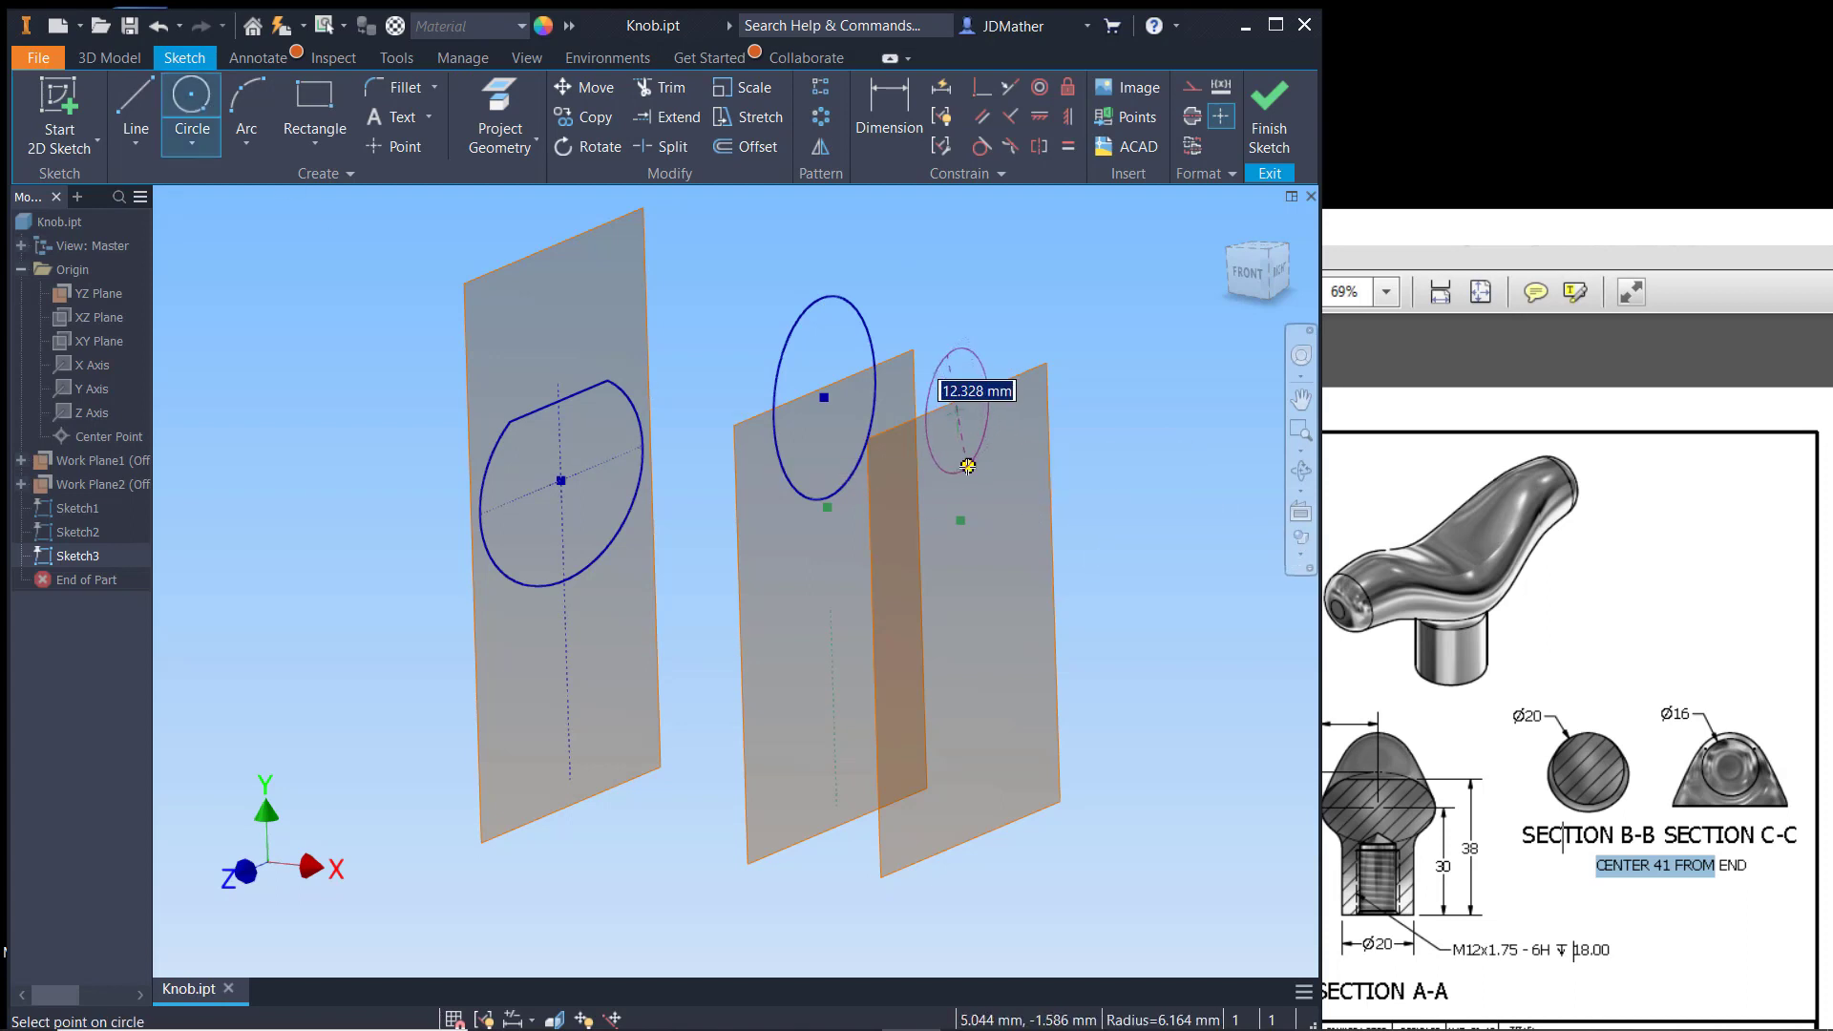
type("16")
key("Return")
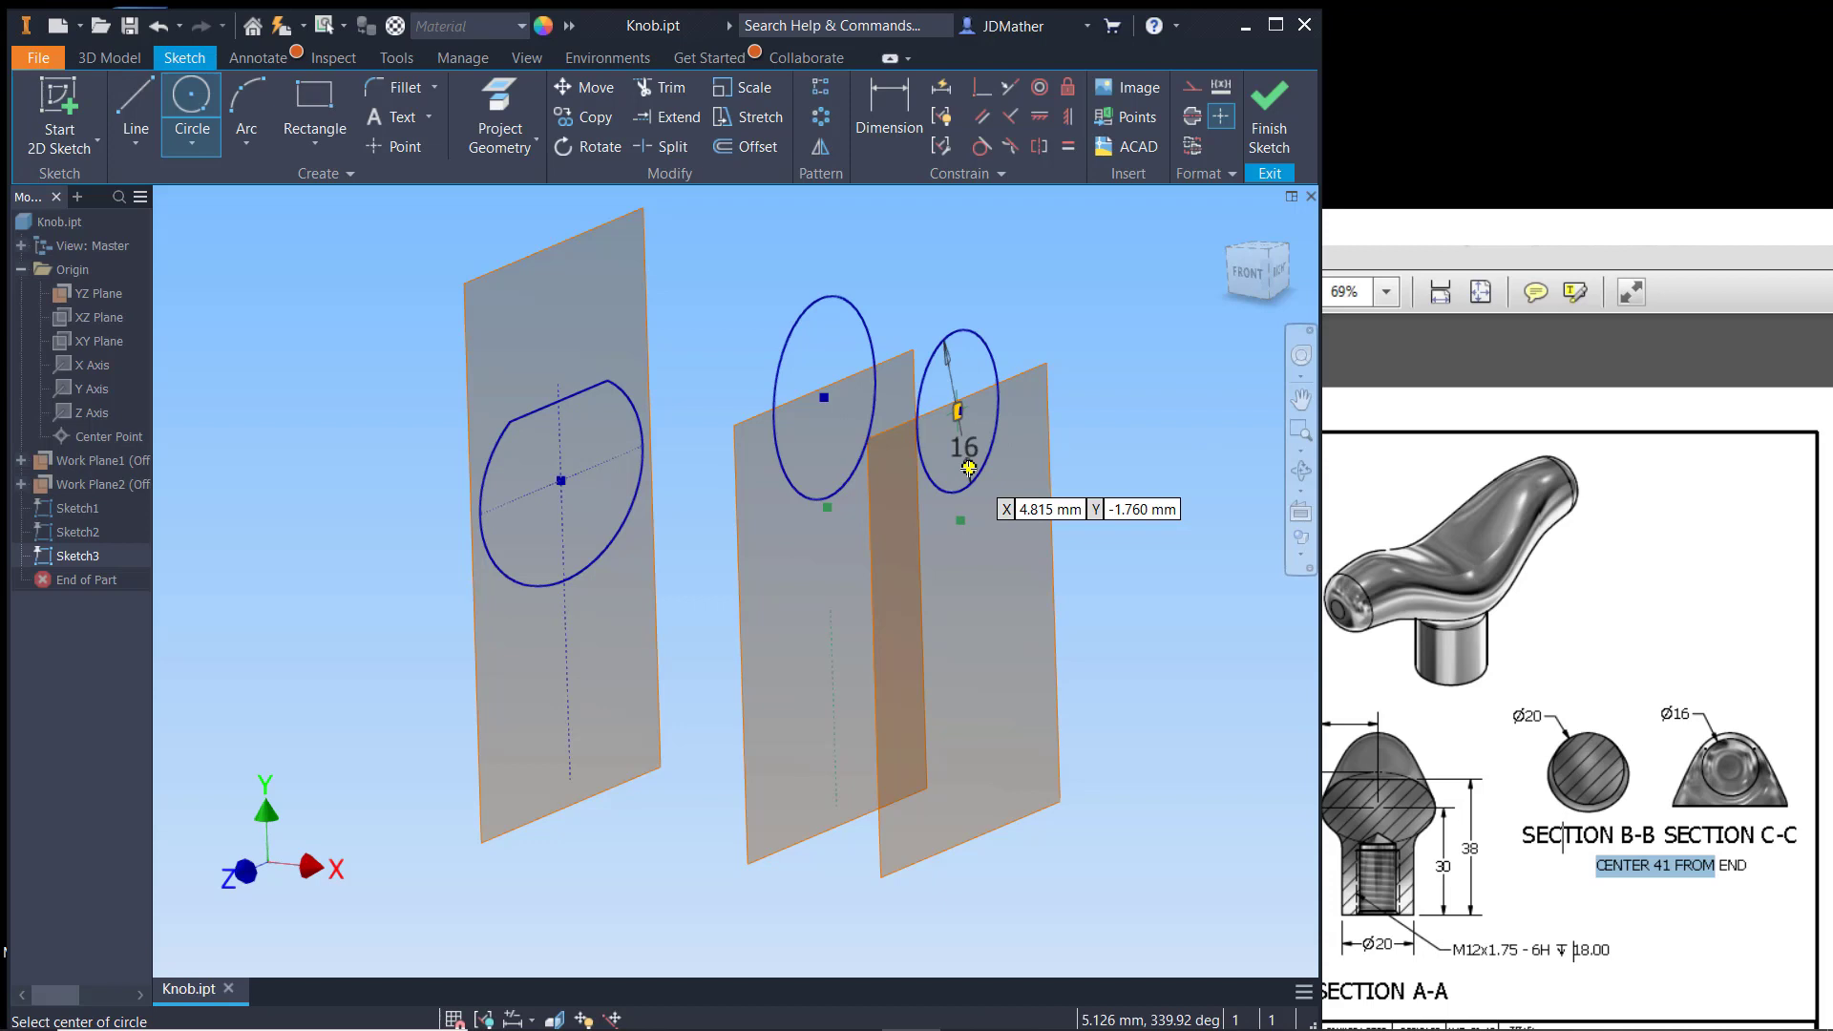
right_click(1035, 319)
left_click(1097, 316)
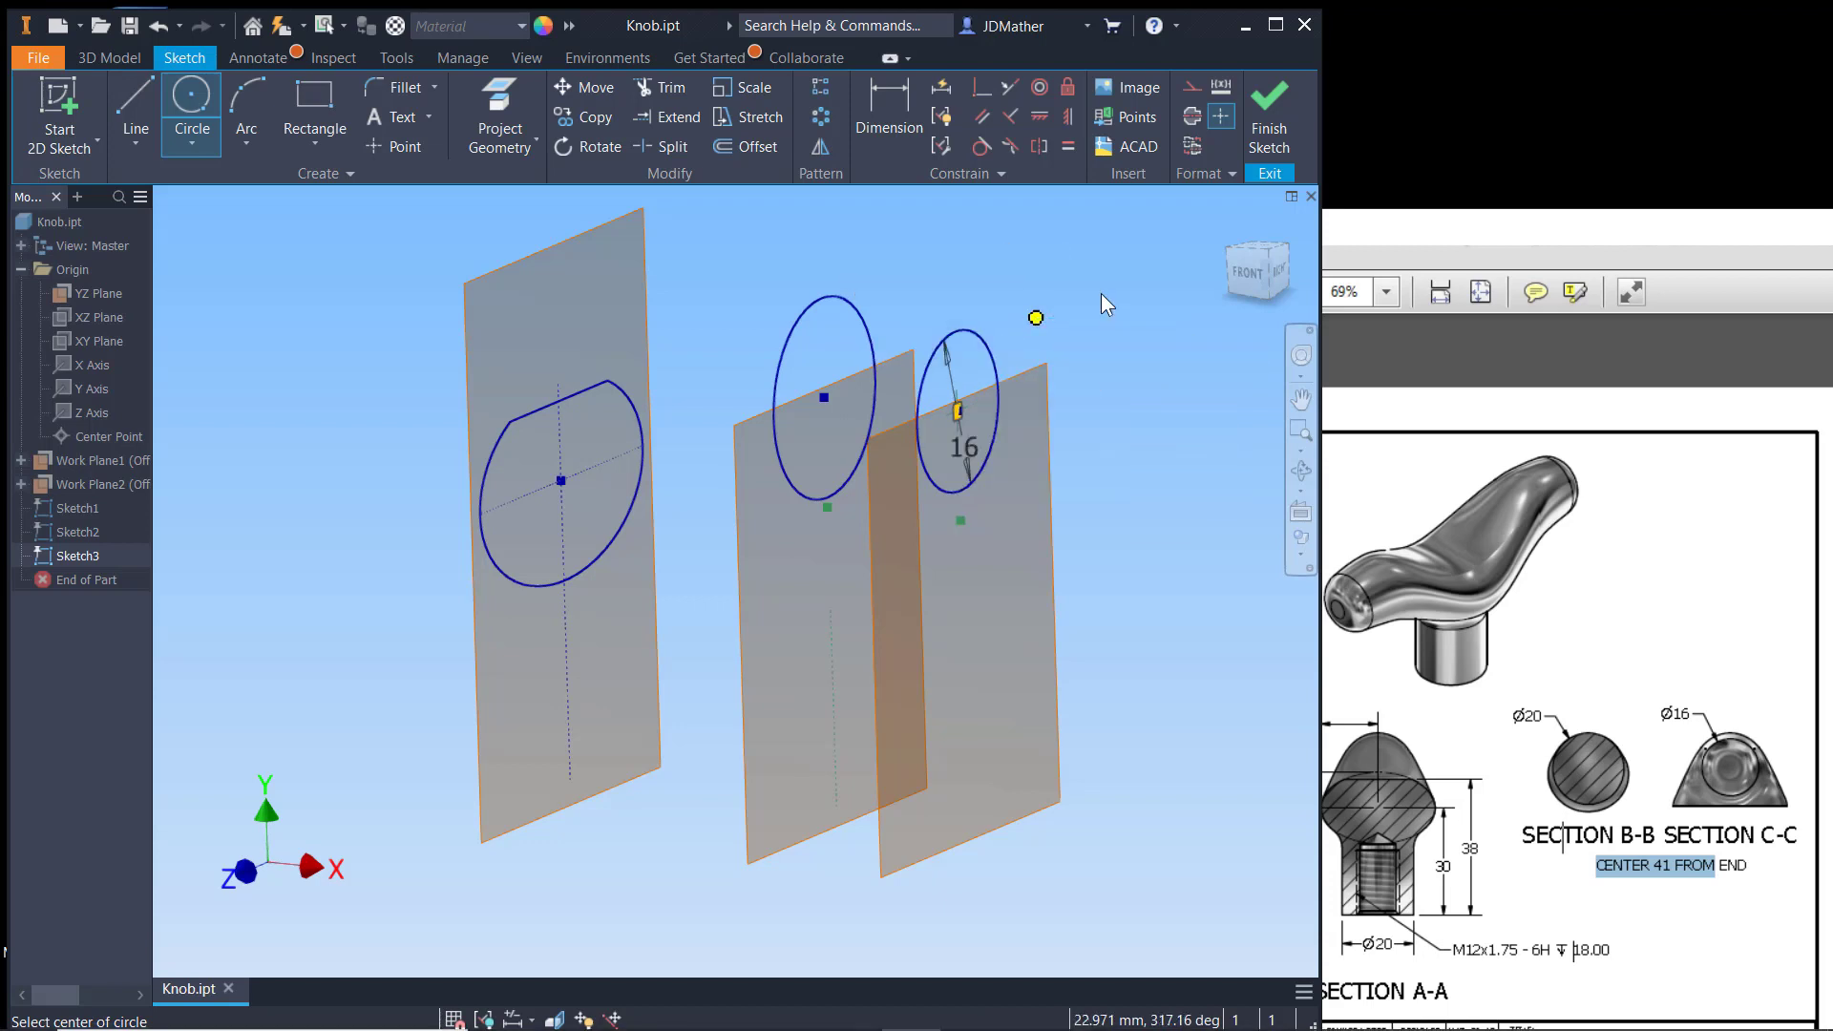
left_click(1269, 129)
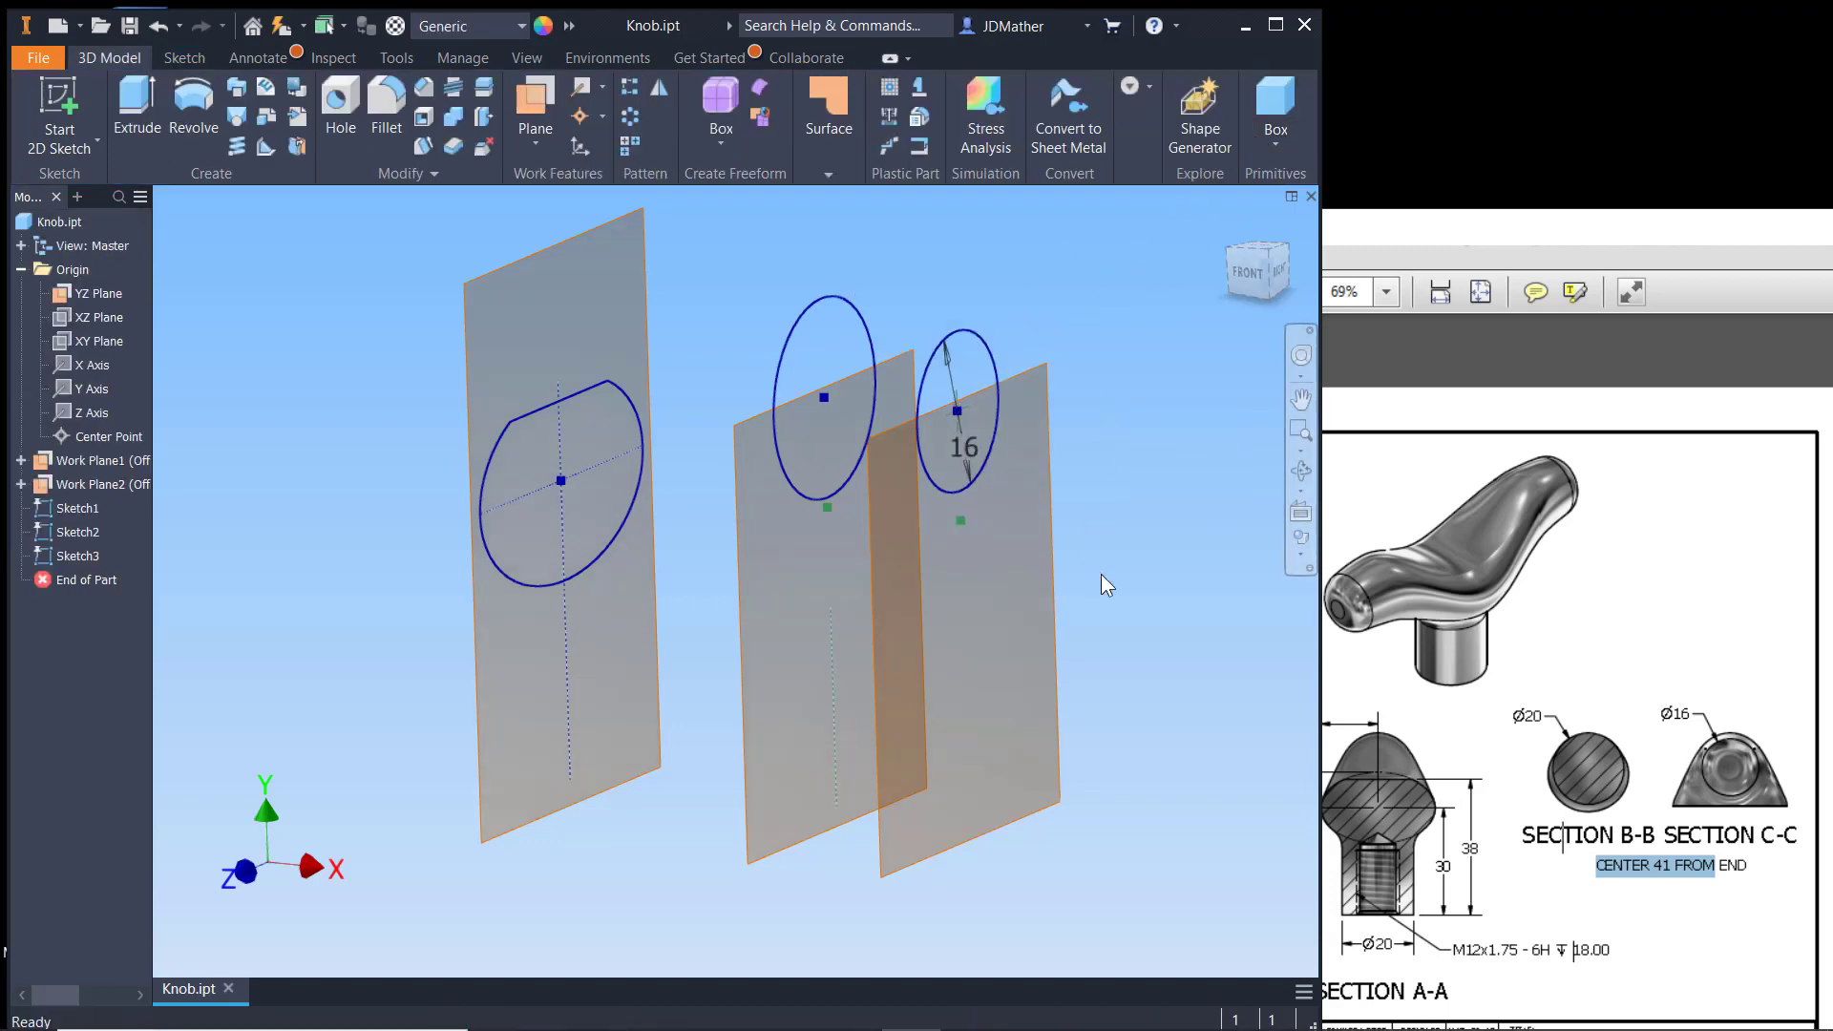
Step: Mirror Work Plane1 and Work Plane2 about the YZ Plane
scroll(1102, 574, "up", 2)
scroll(863, 512, "down", 4)
scroll(863, 512, "up", 2)
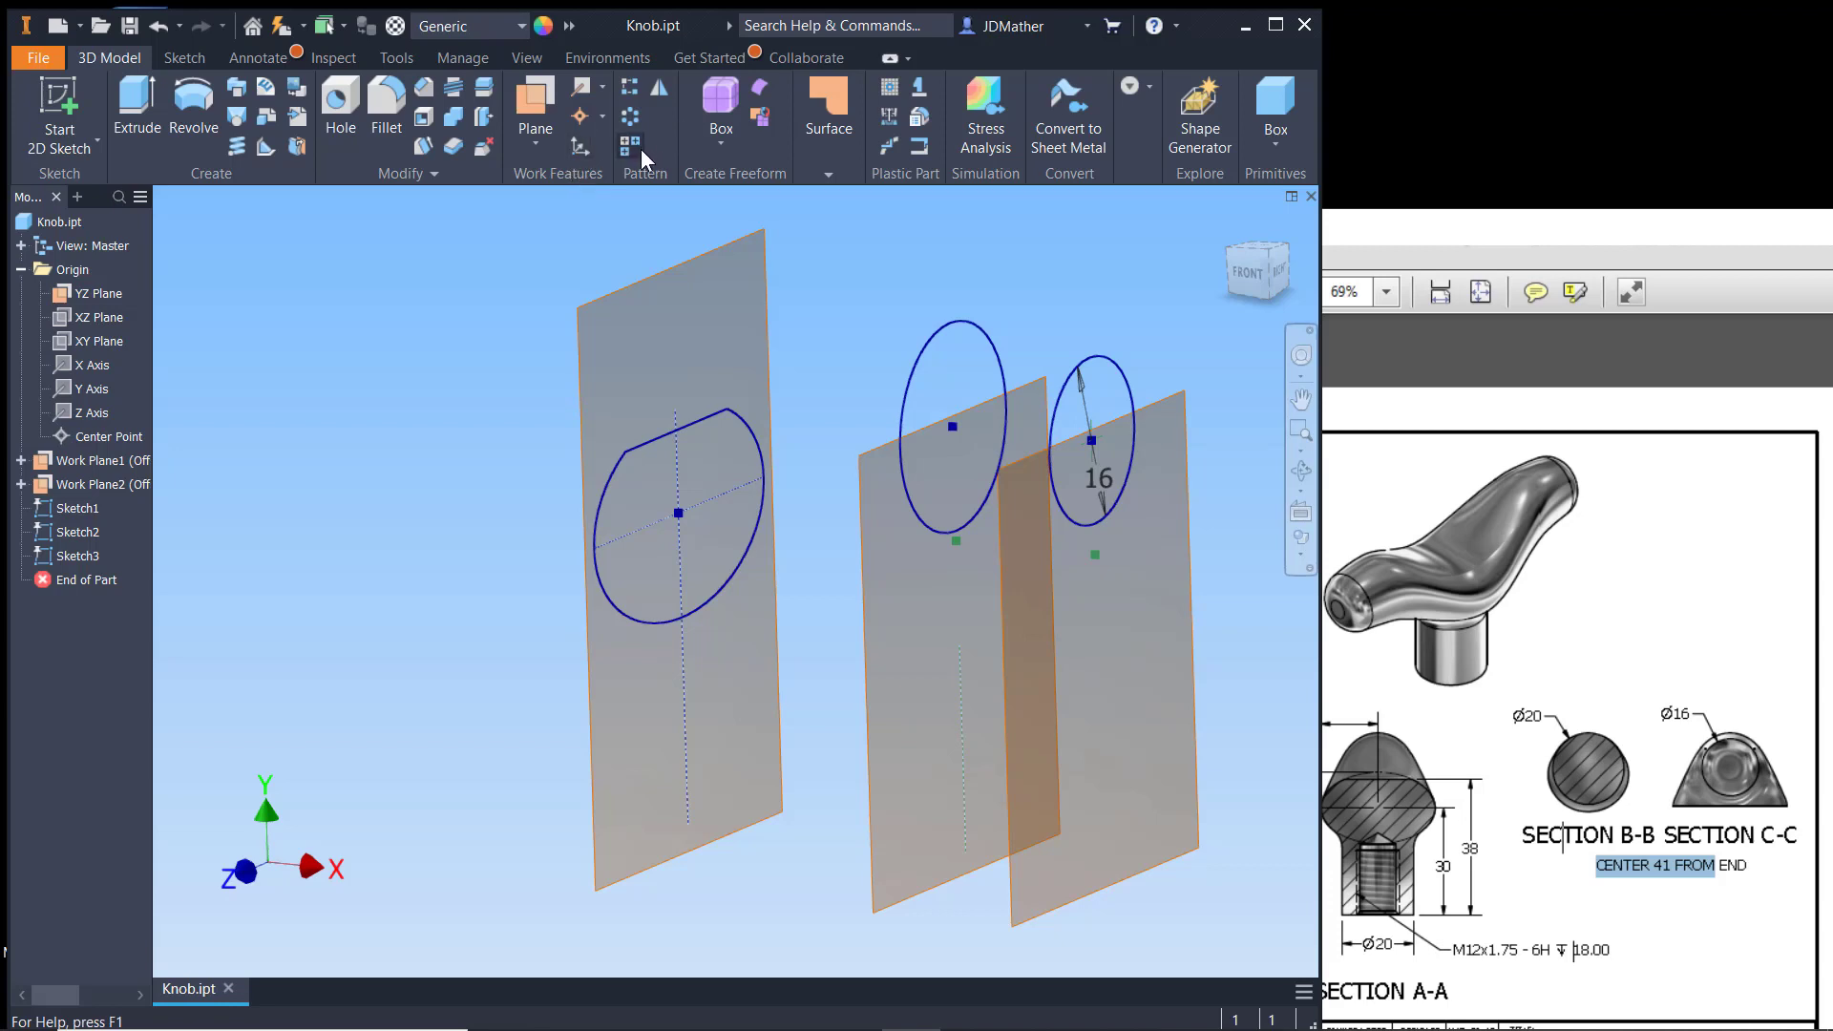
left_click(658, 90)
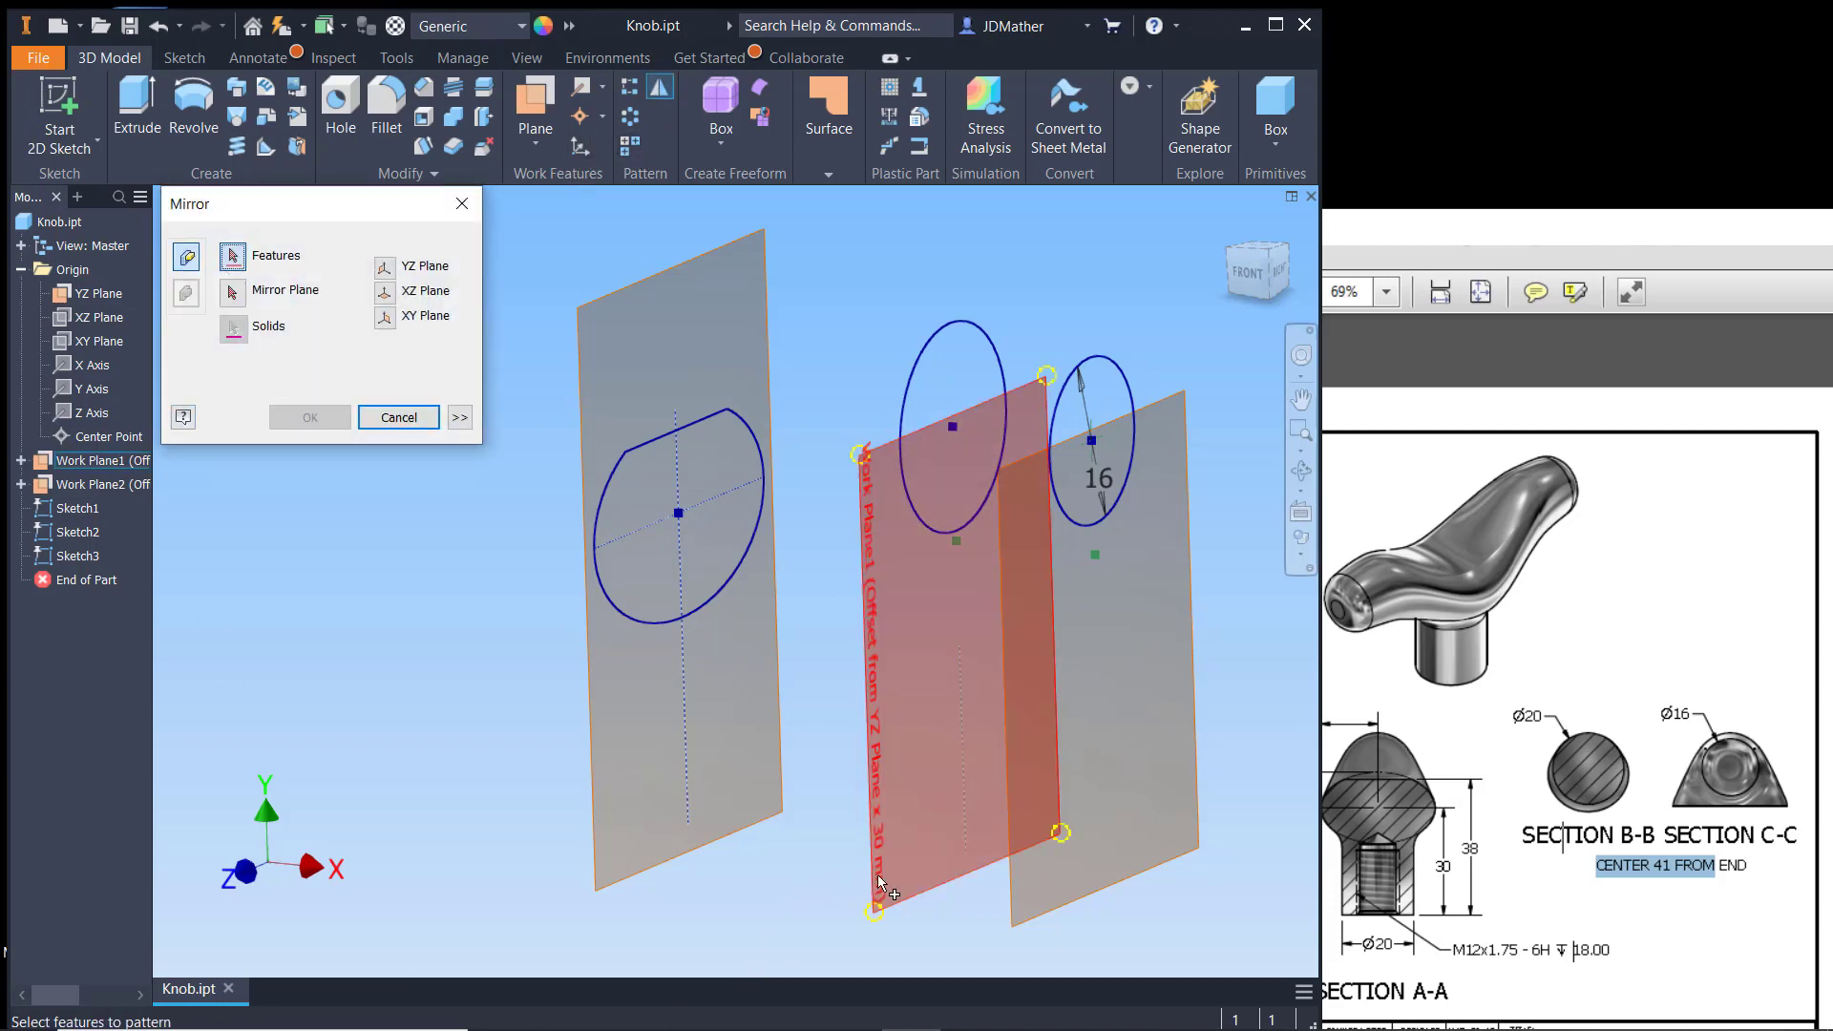
left_click(1013, 923)
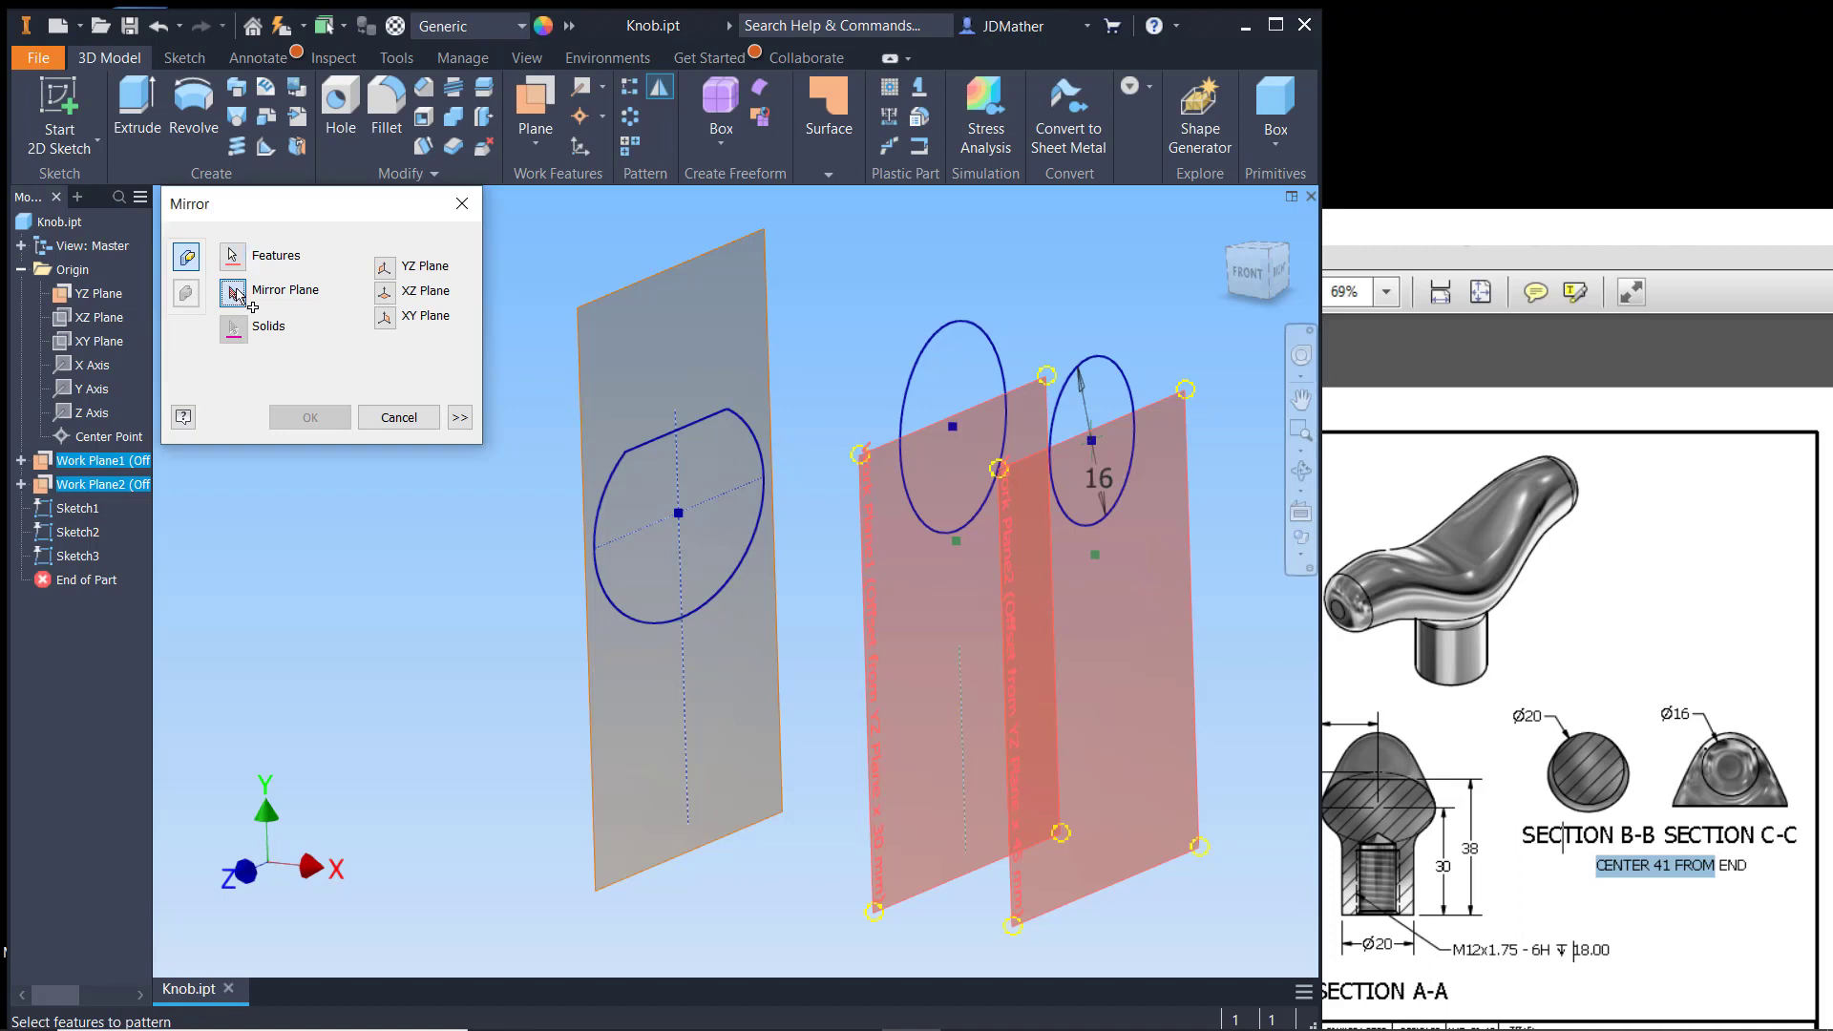
left_click(236, 295)
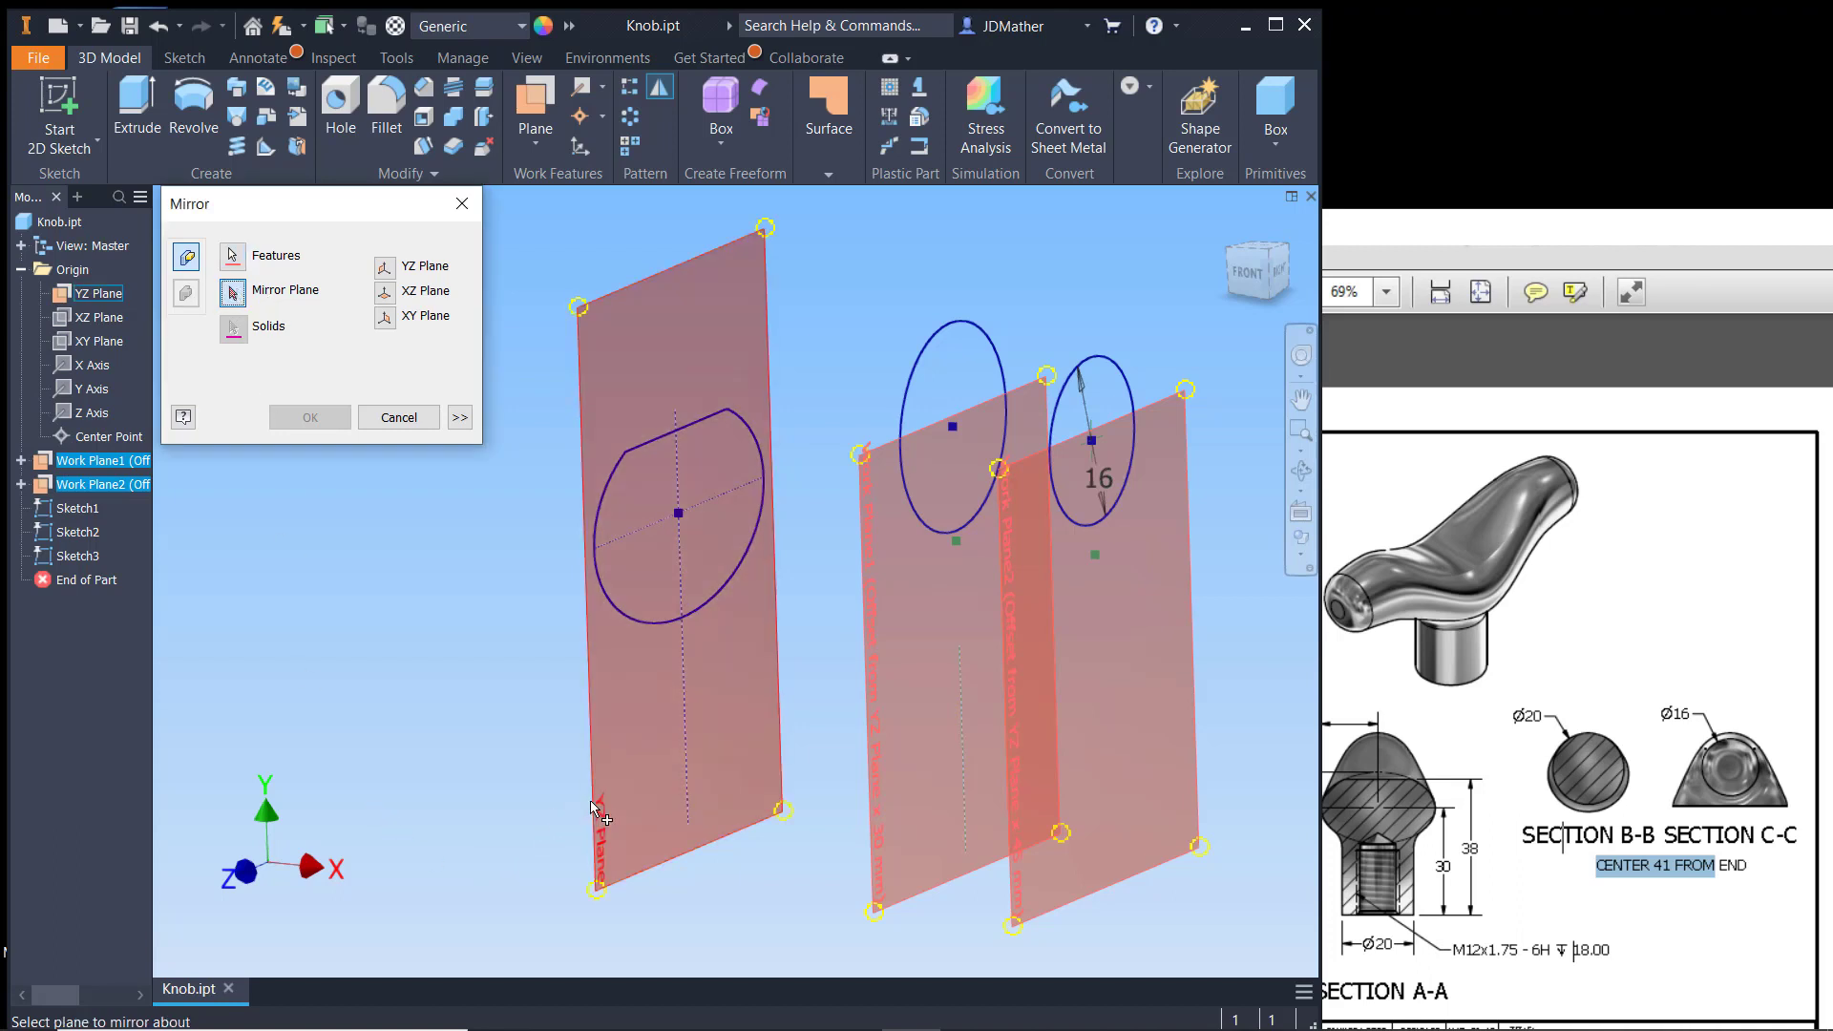
left_click(579, 809)
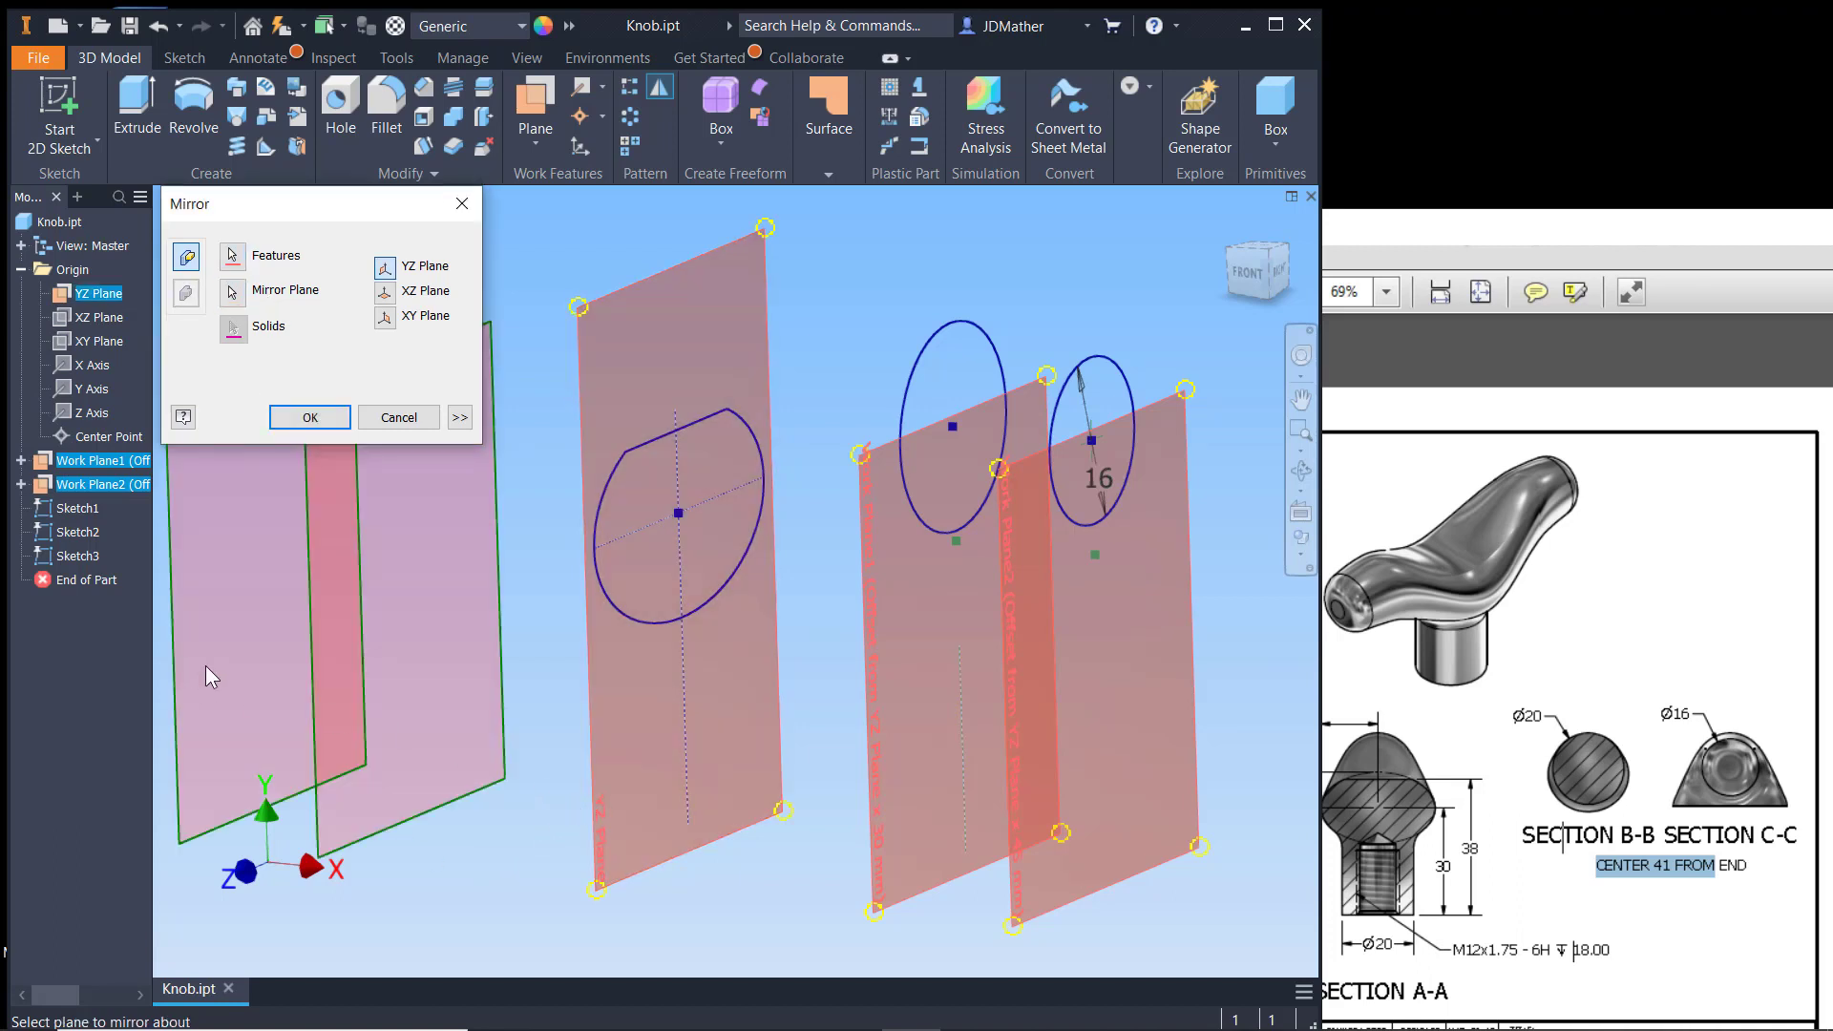
left_click(309, 418)
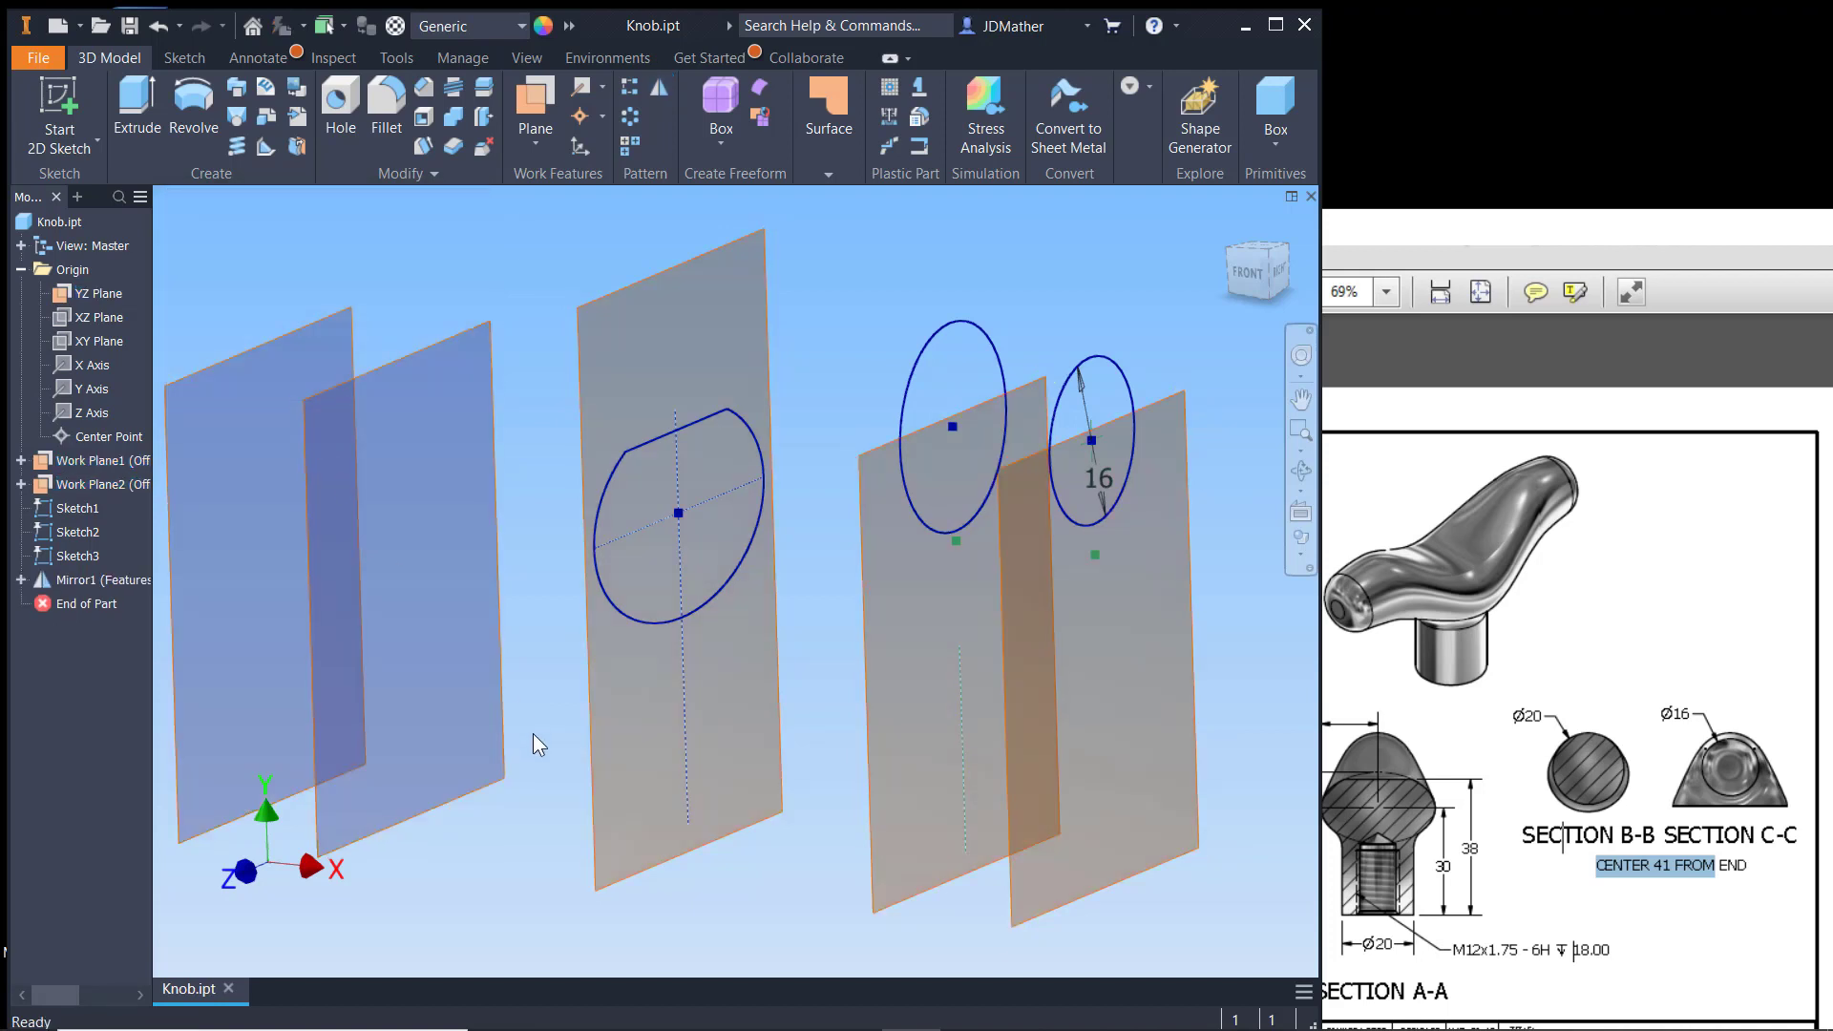
Step: Reorder the model history so the mirror feature comes directly before Sketch1
left_click(76, 580)
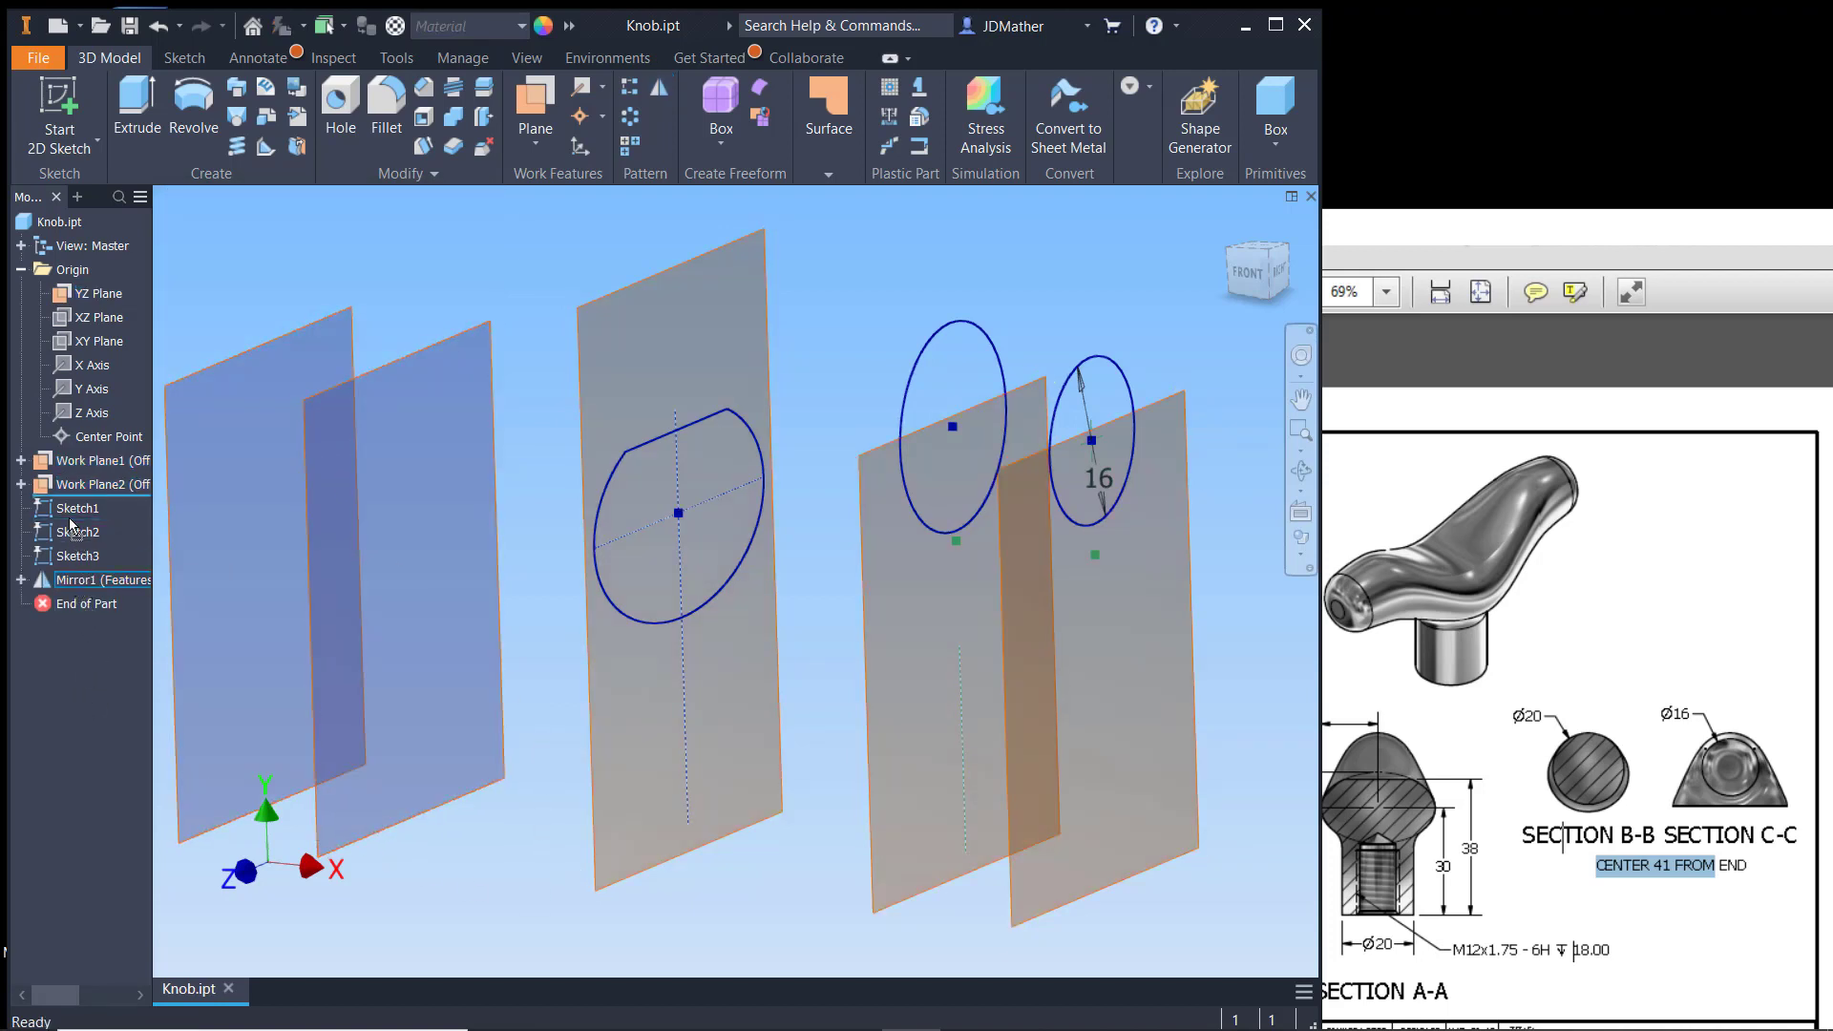
left_click_drag(69, 513, 70, 515)
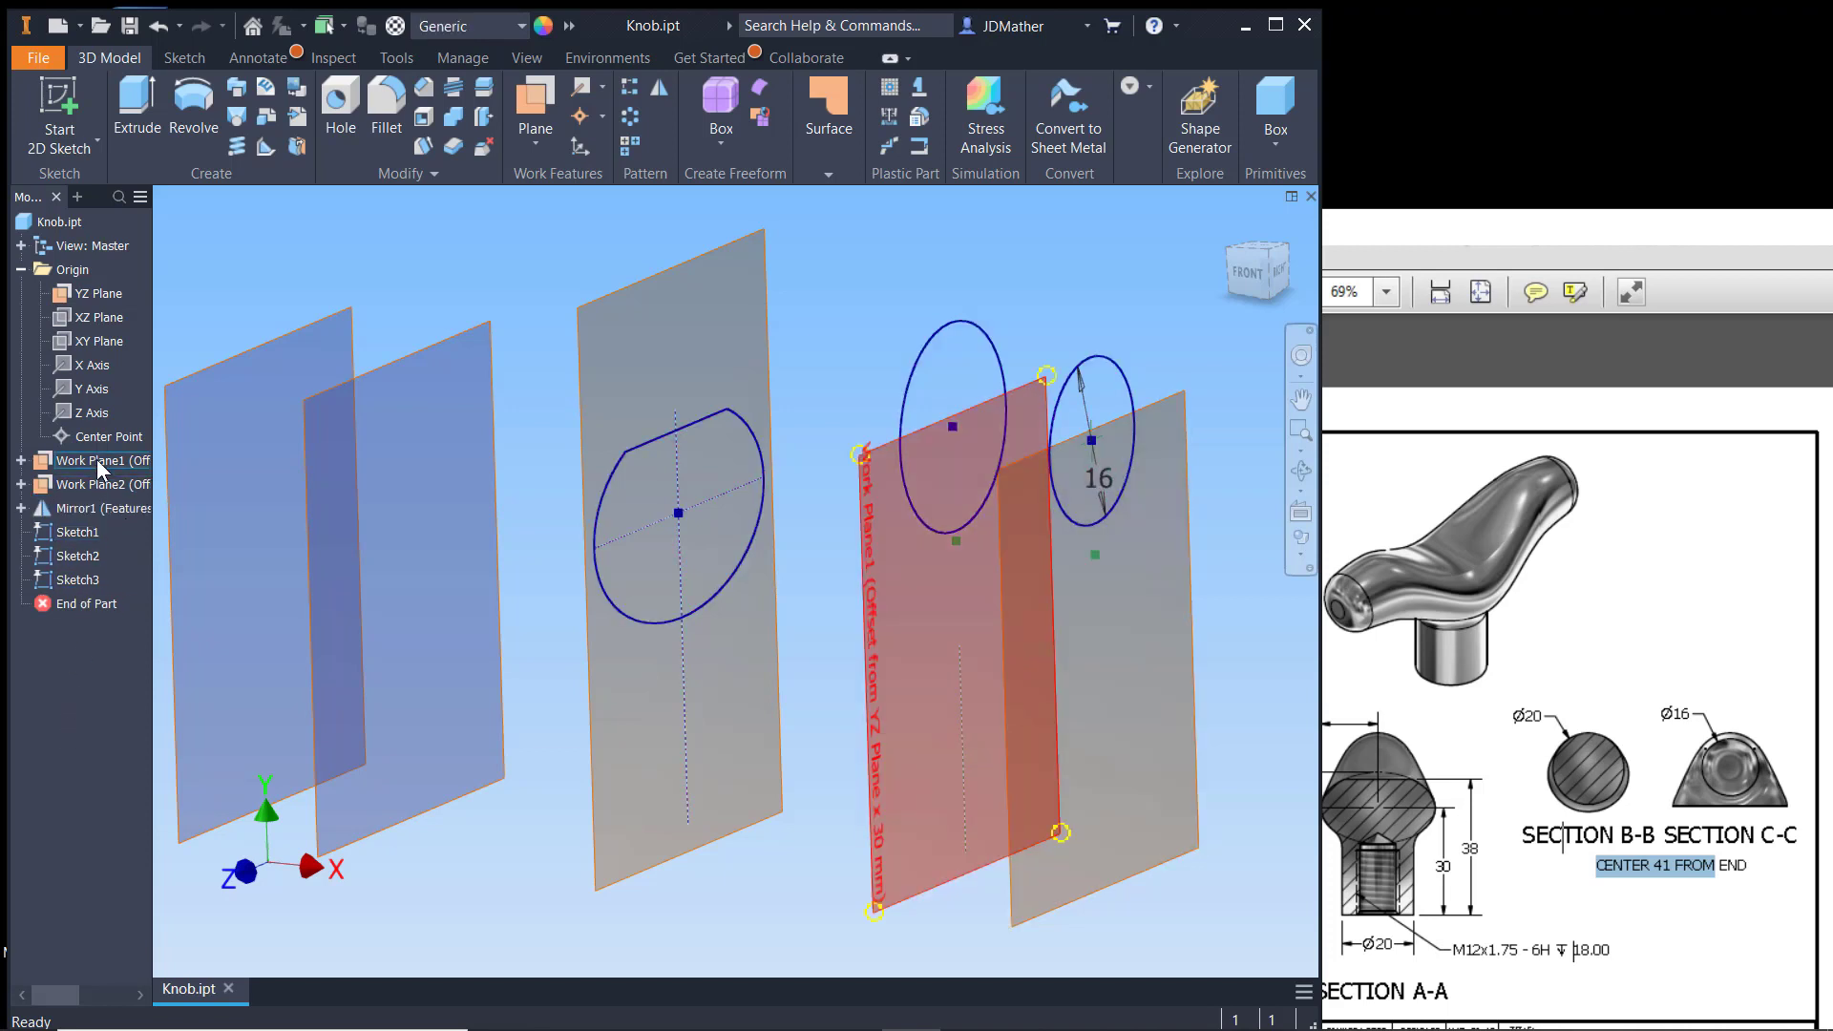
left_click(60, 684)
Step: Sketch on the inner mirrored plane, project the 20 mm circle into it, and finish the sketch
scroll(692, 945, "down", 3)
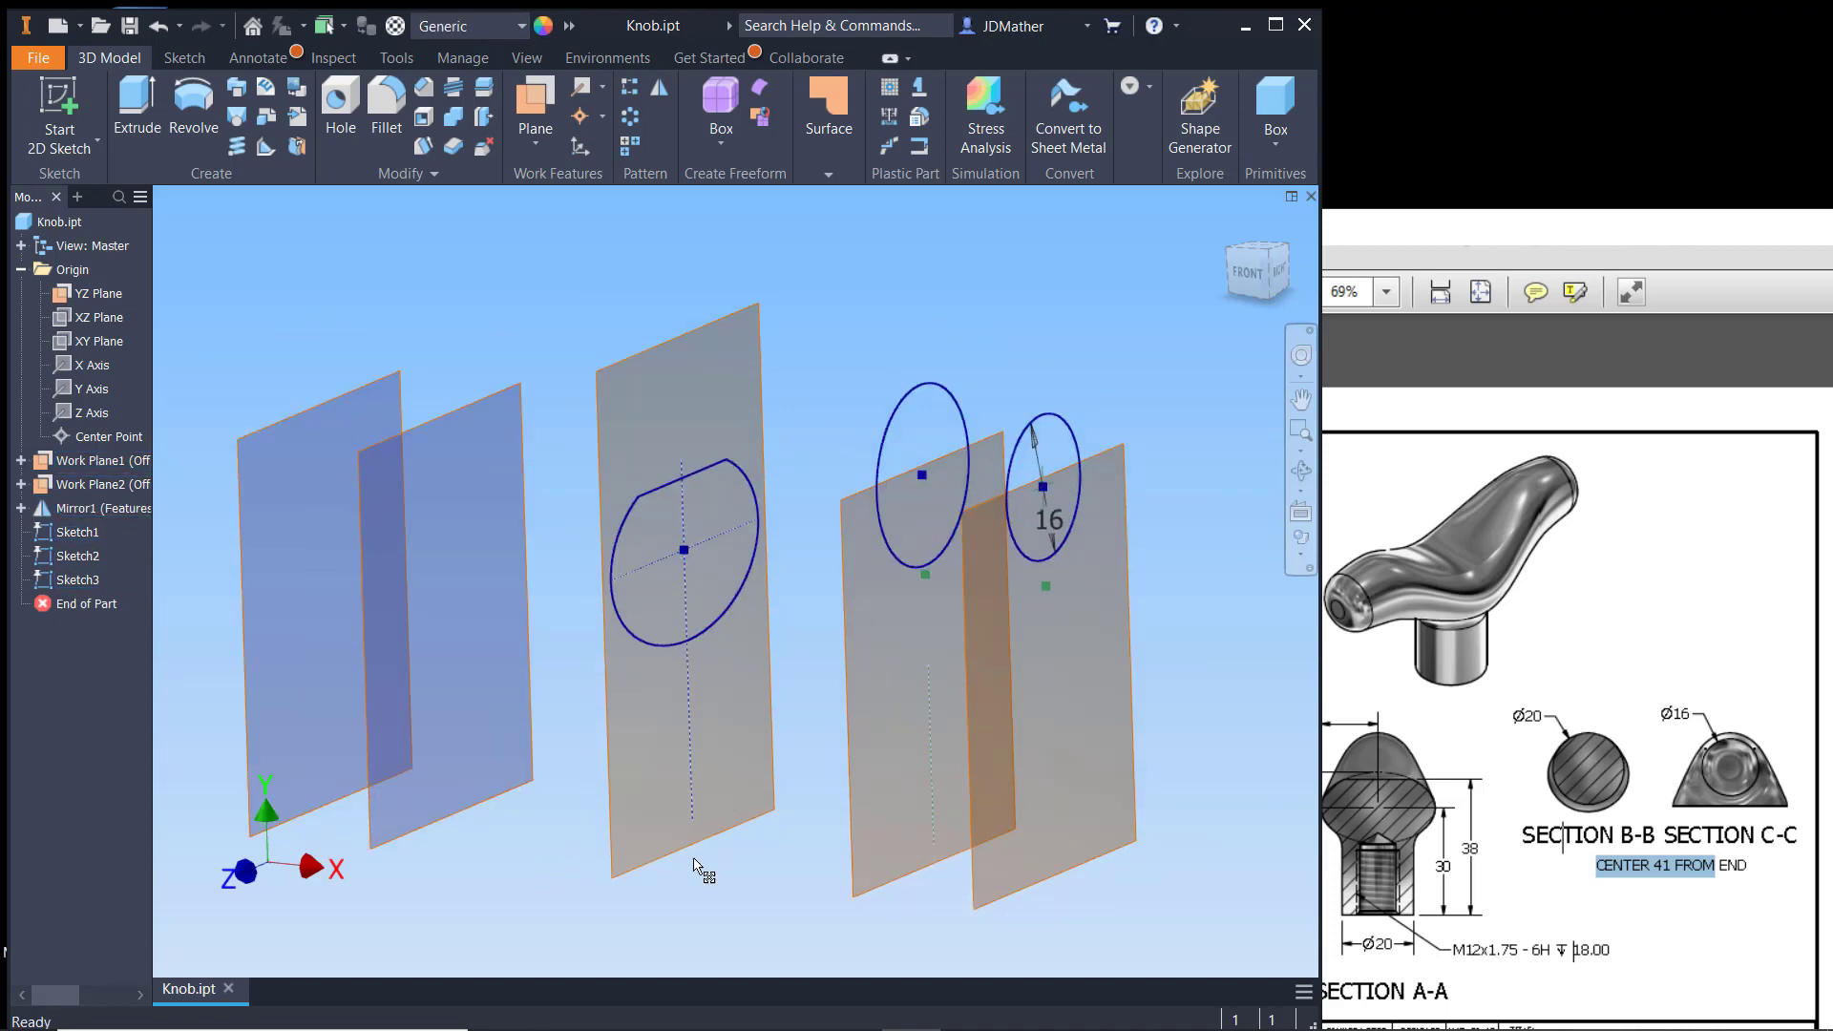
scroll(640, 902, "up", 3)
scroll(651, 893, "down", 1)
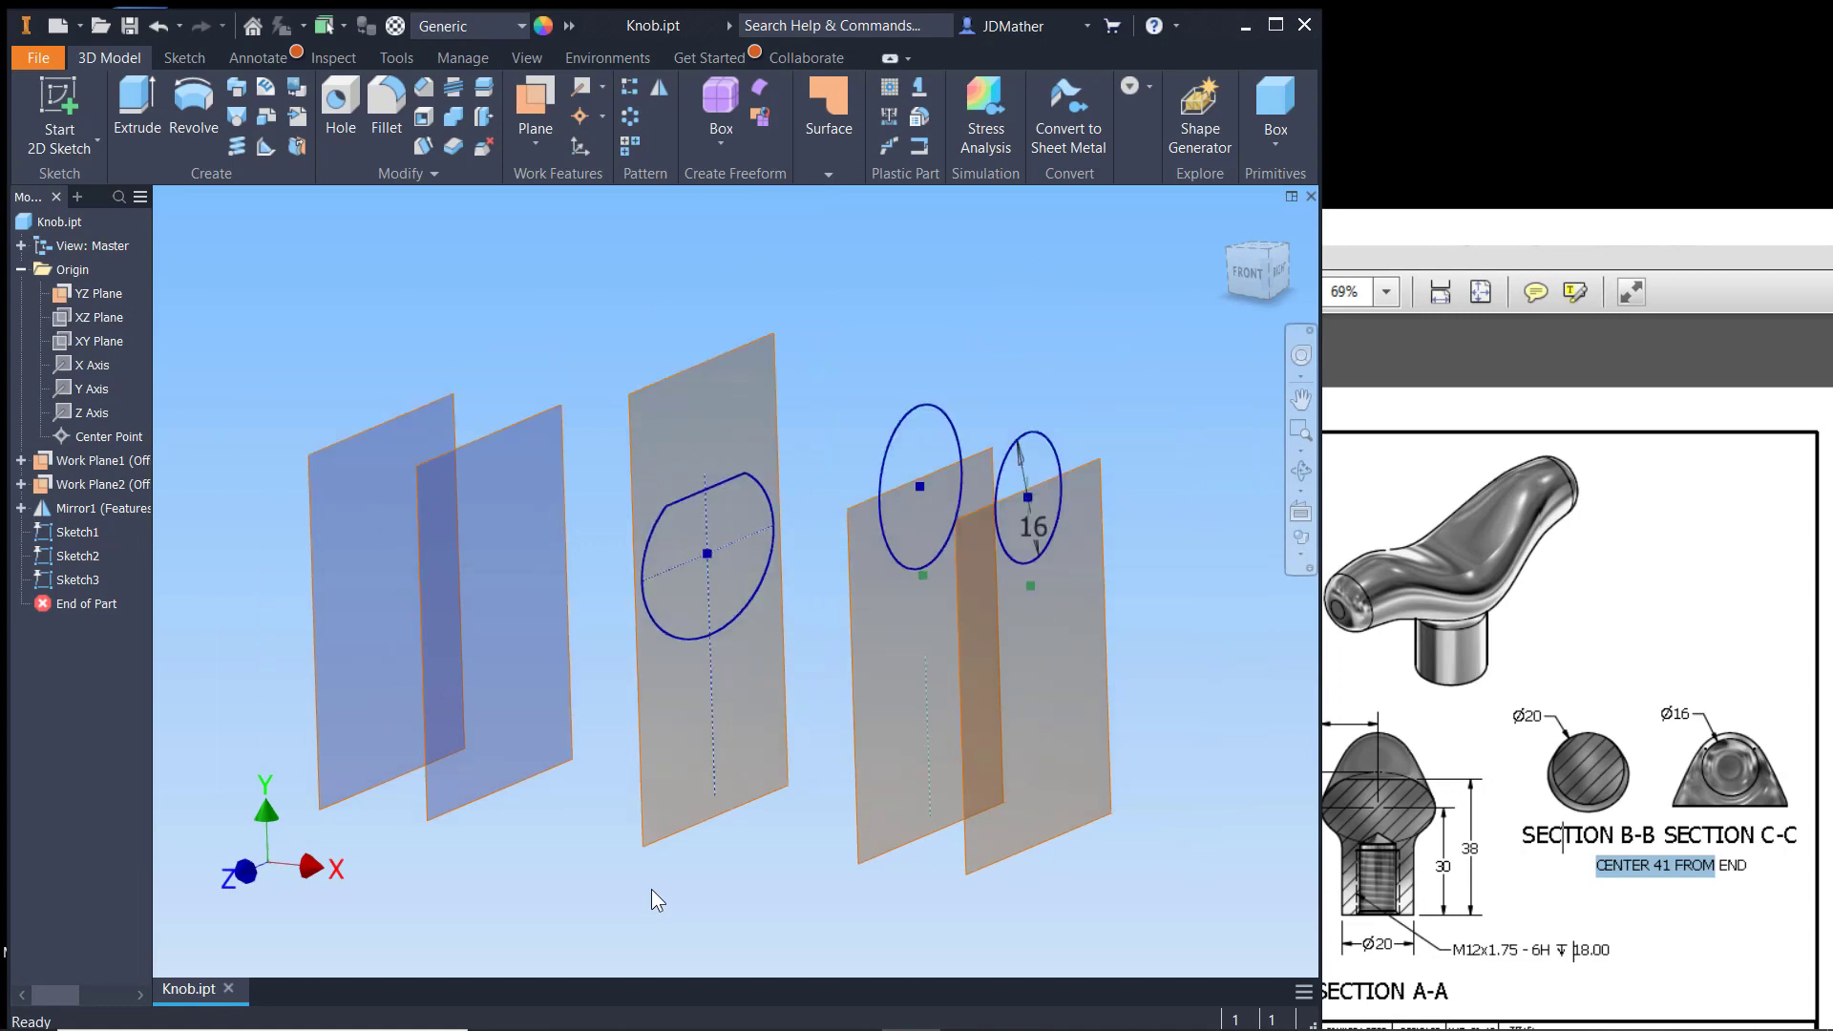
left_click(491, 801)
left_click(502, 787)
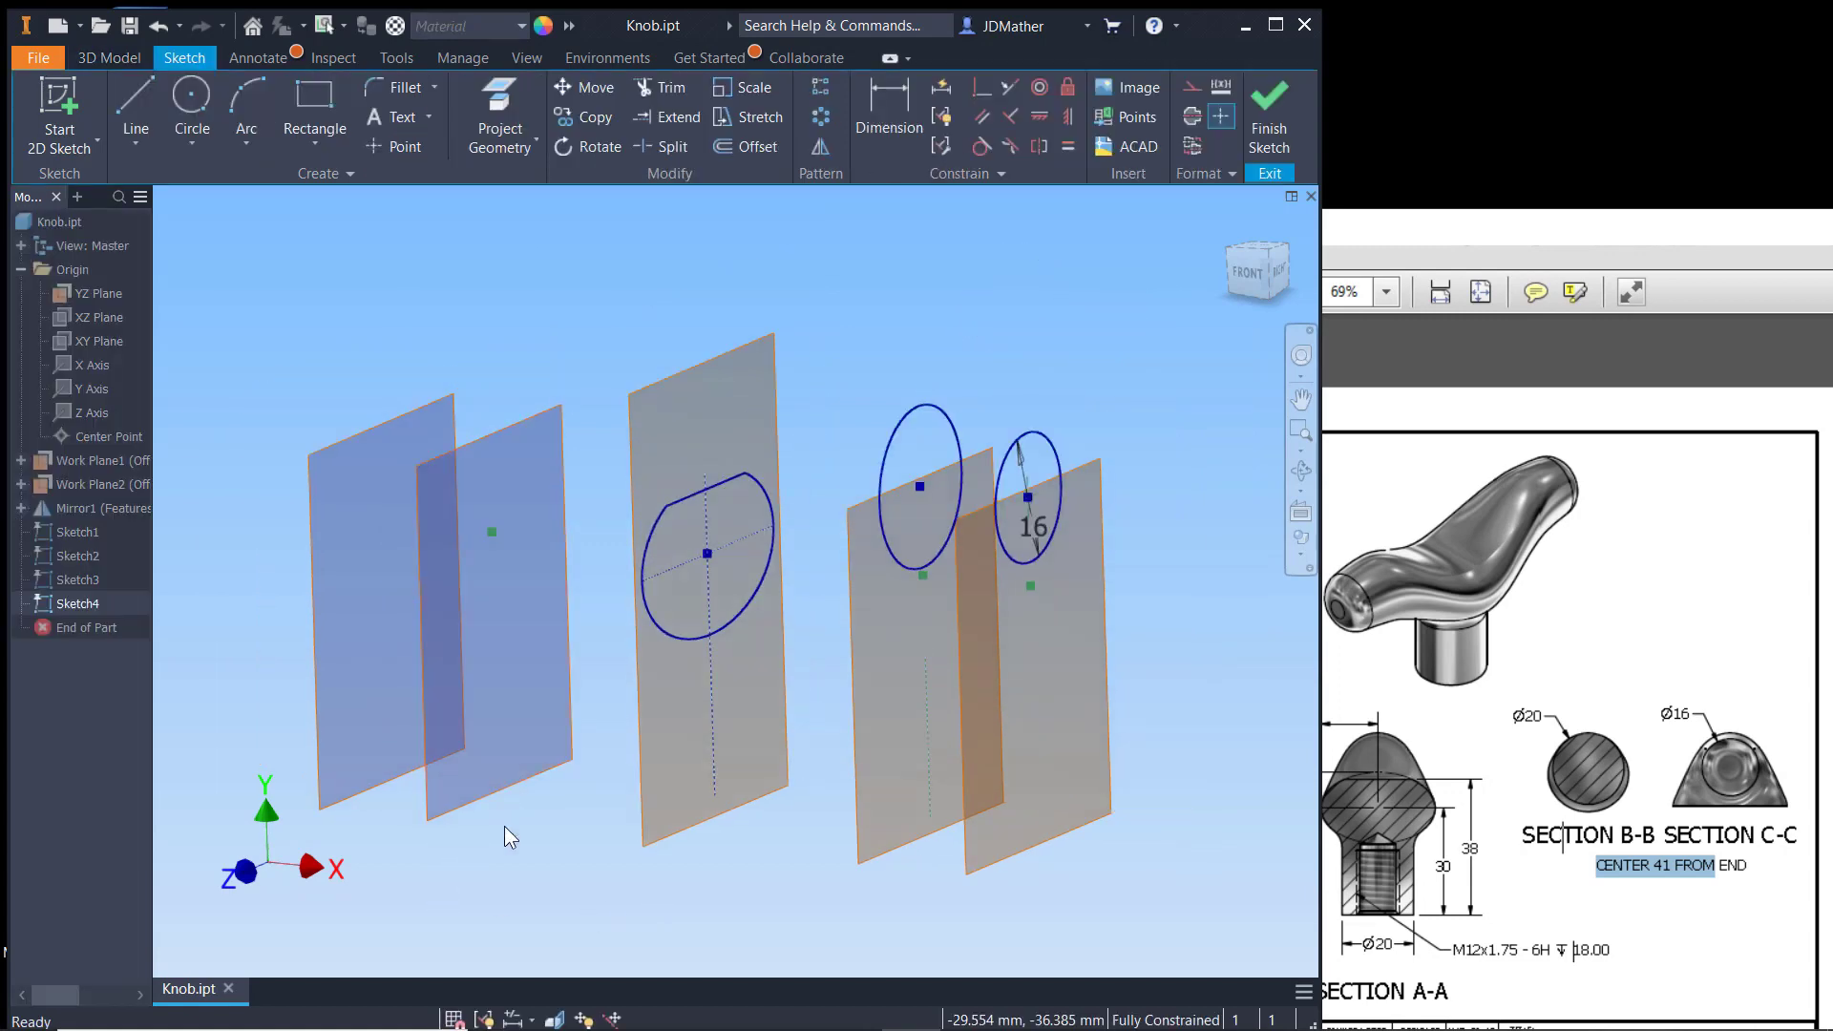
left_click(505, 90)
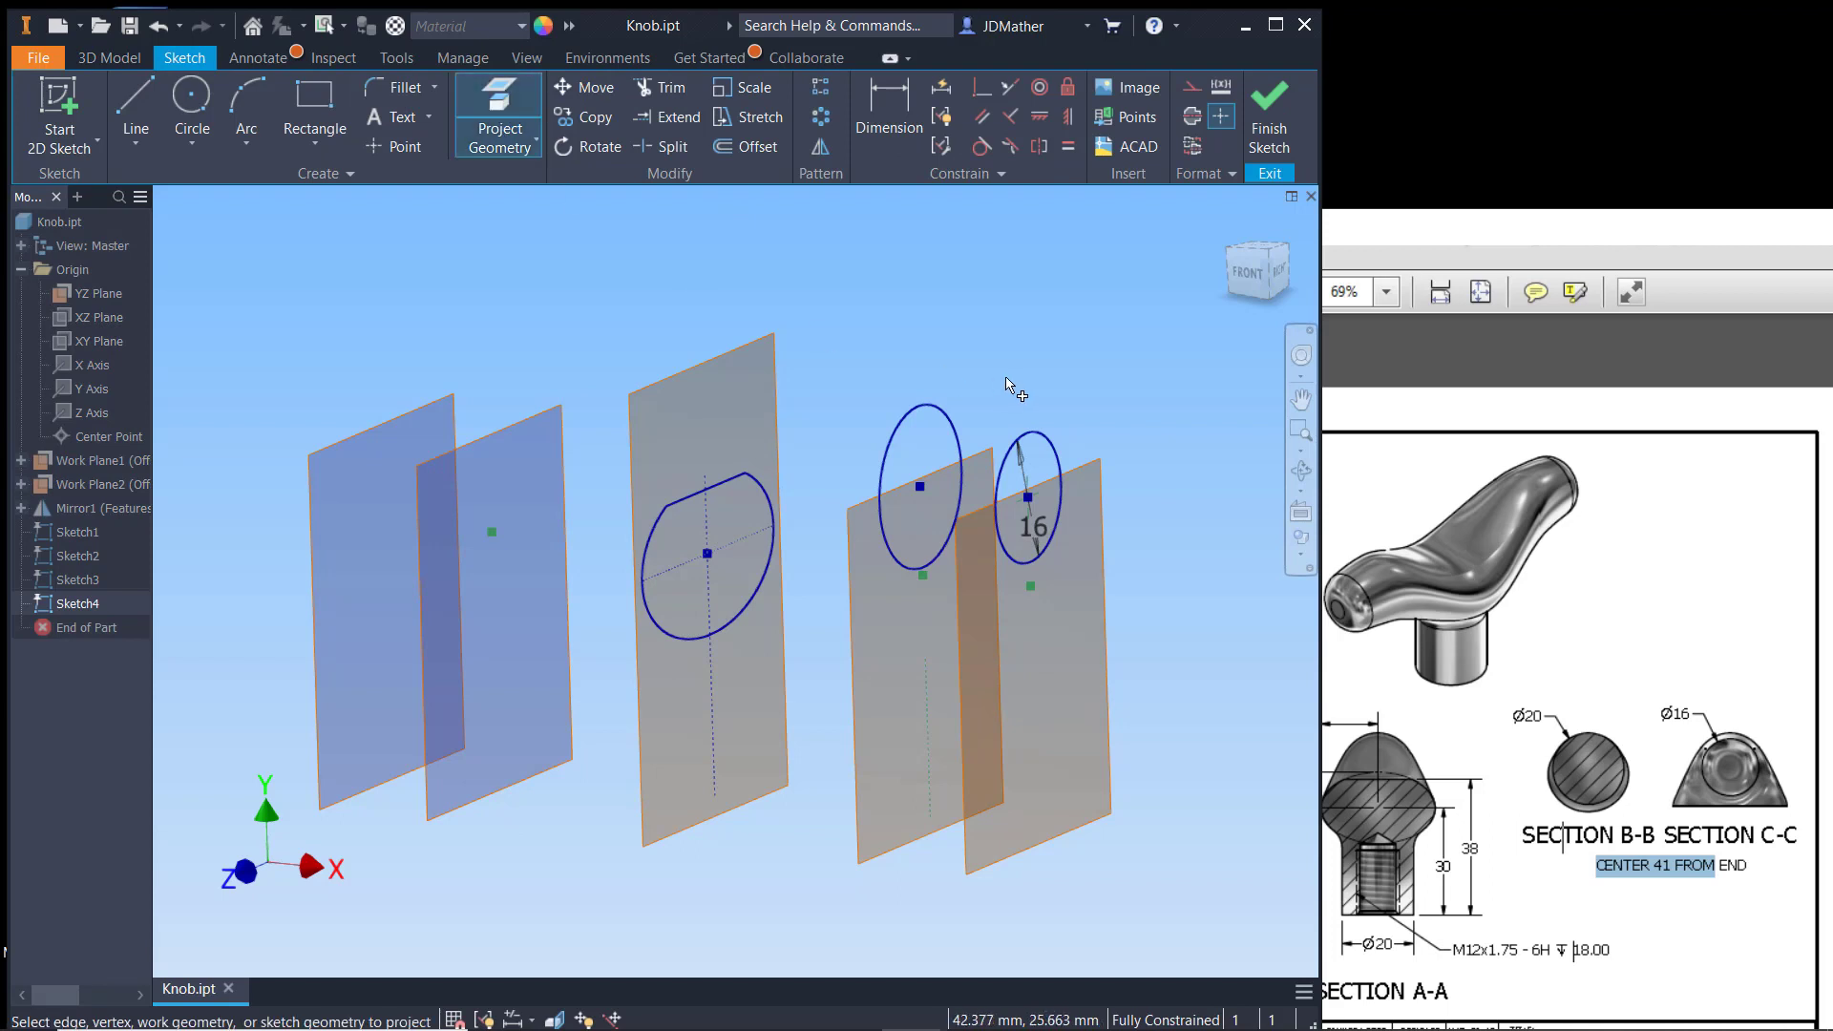
left_click(948, 420)
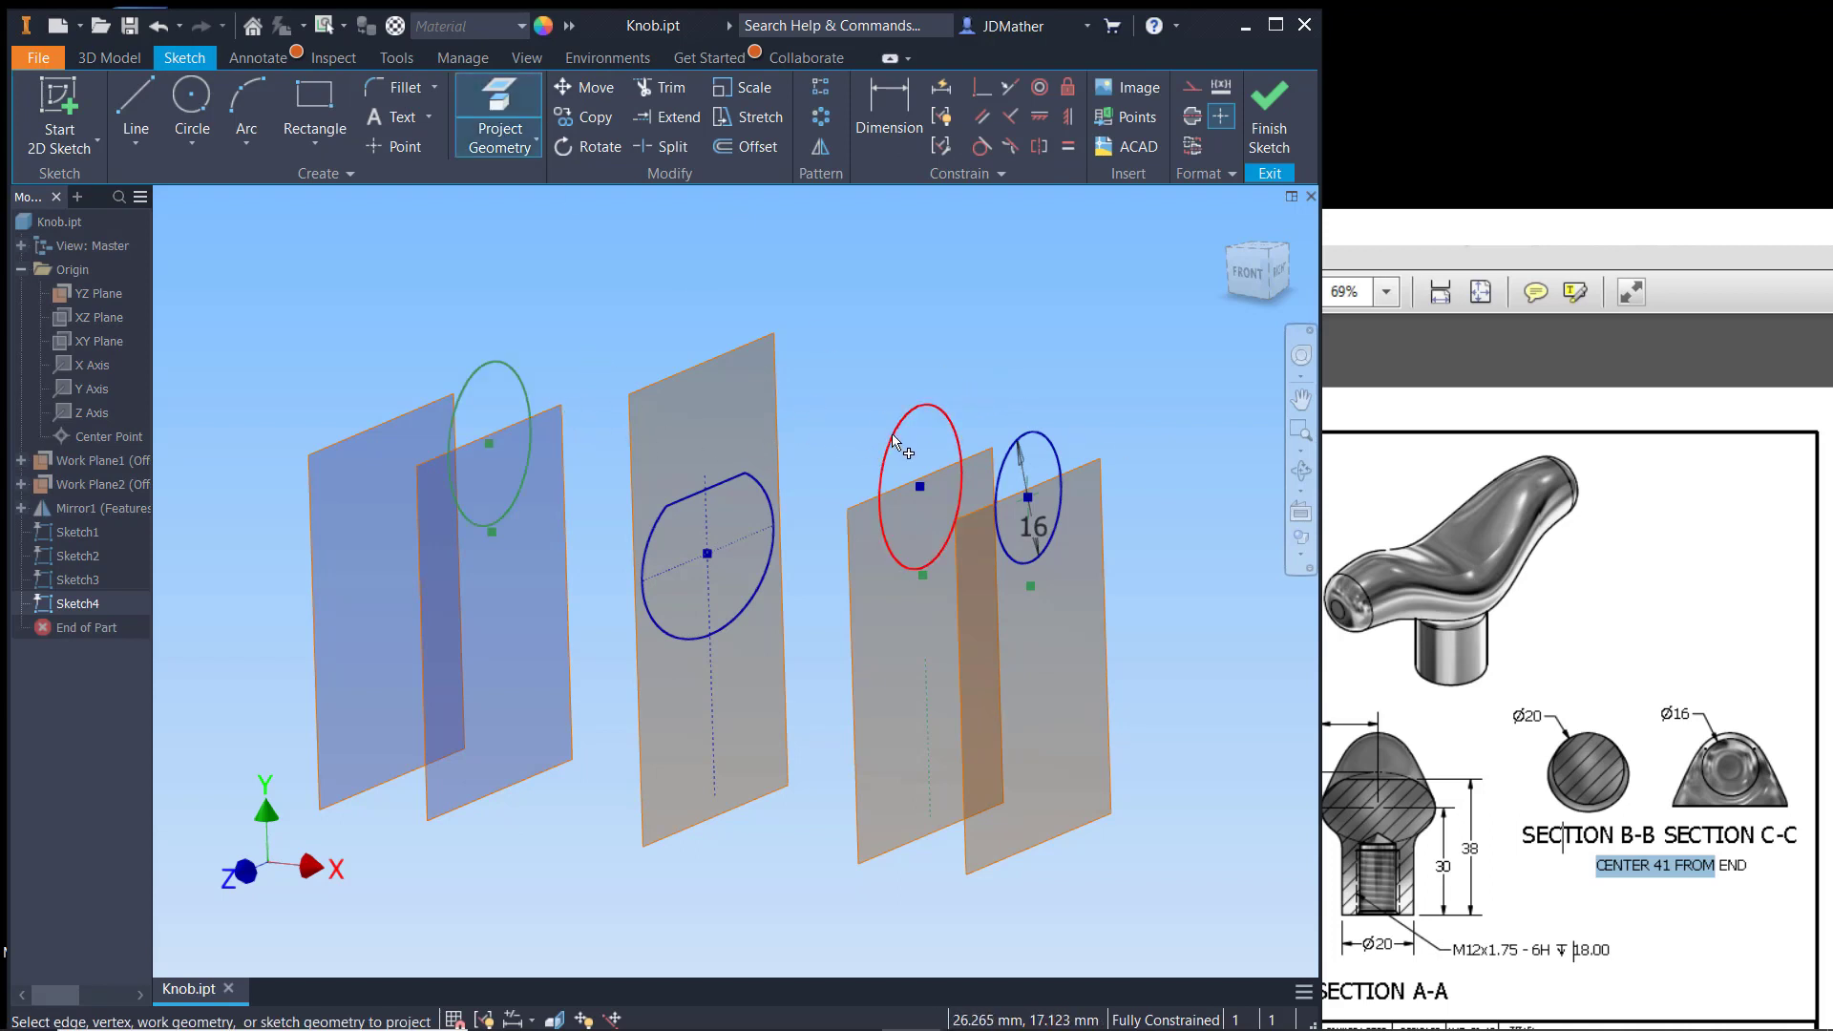
left_click(1275, 106)
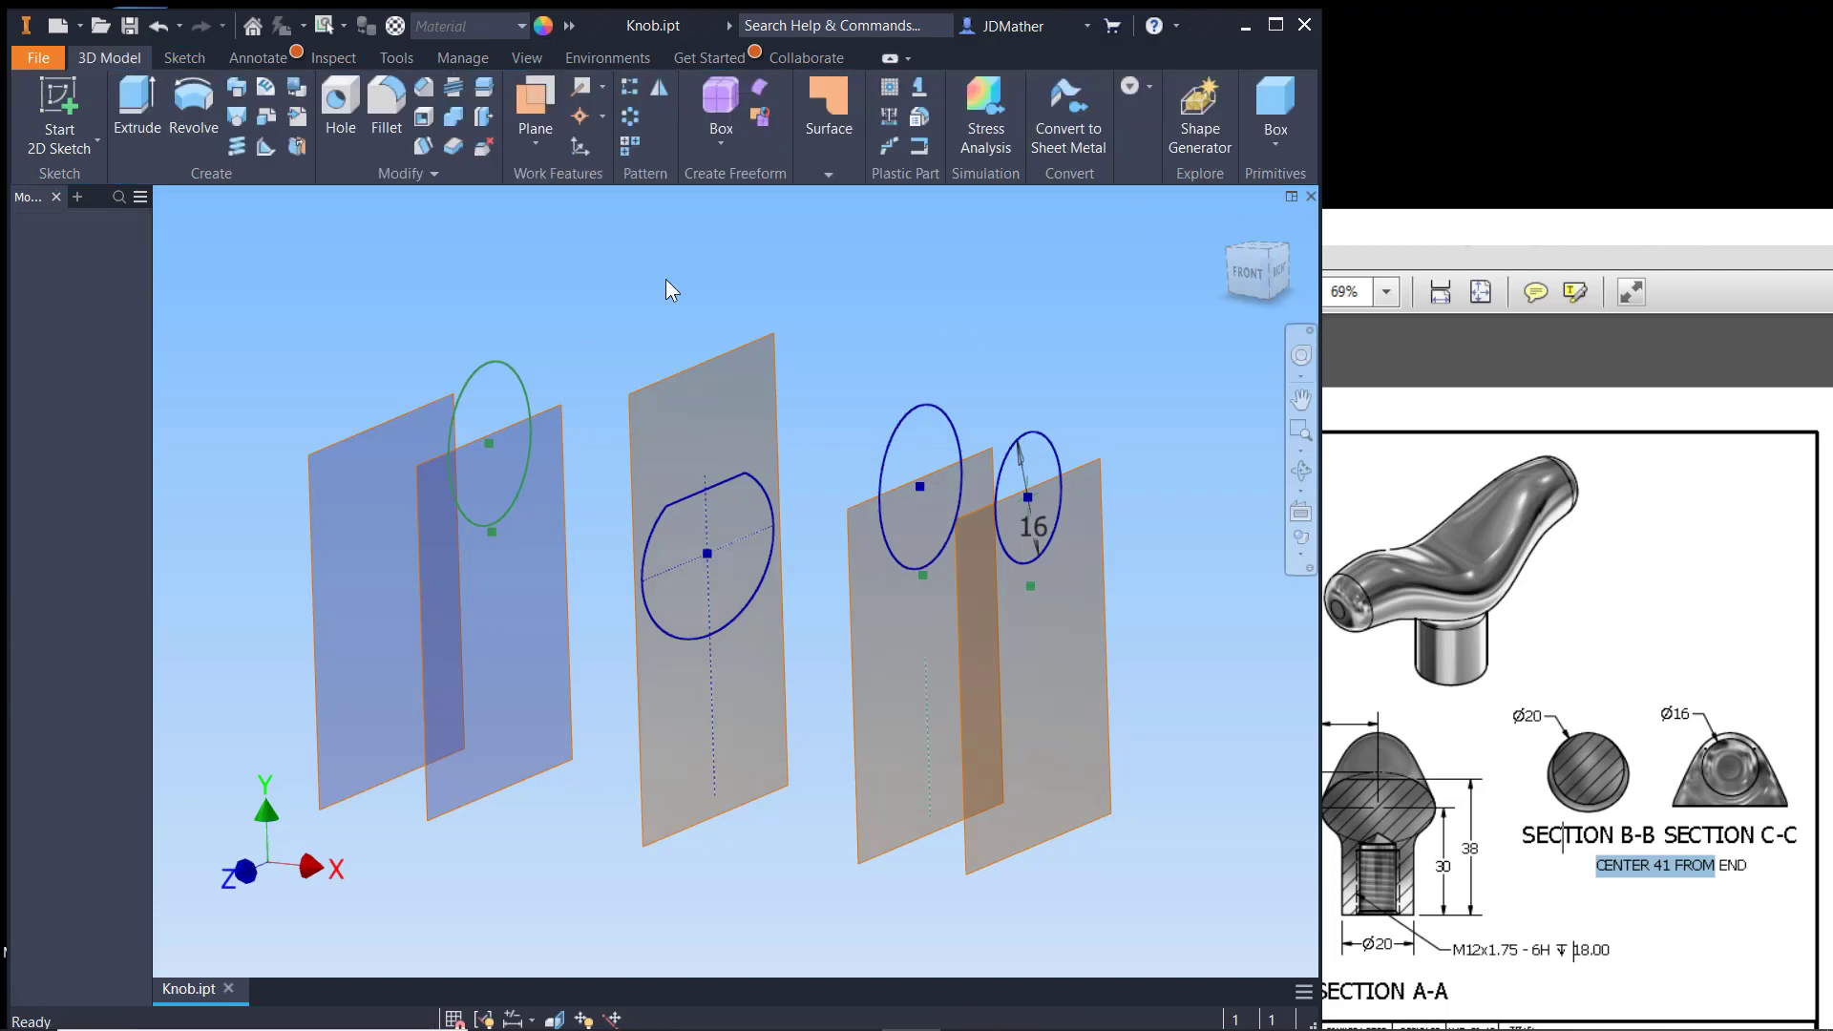
Step: Start a sketch on the outer mirrored plane and project the 16 mm circle into it
left_click(375, 428)
left_click(404, 409)
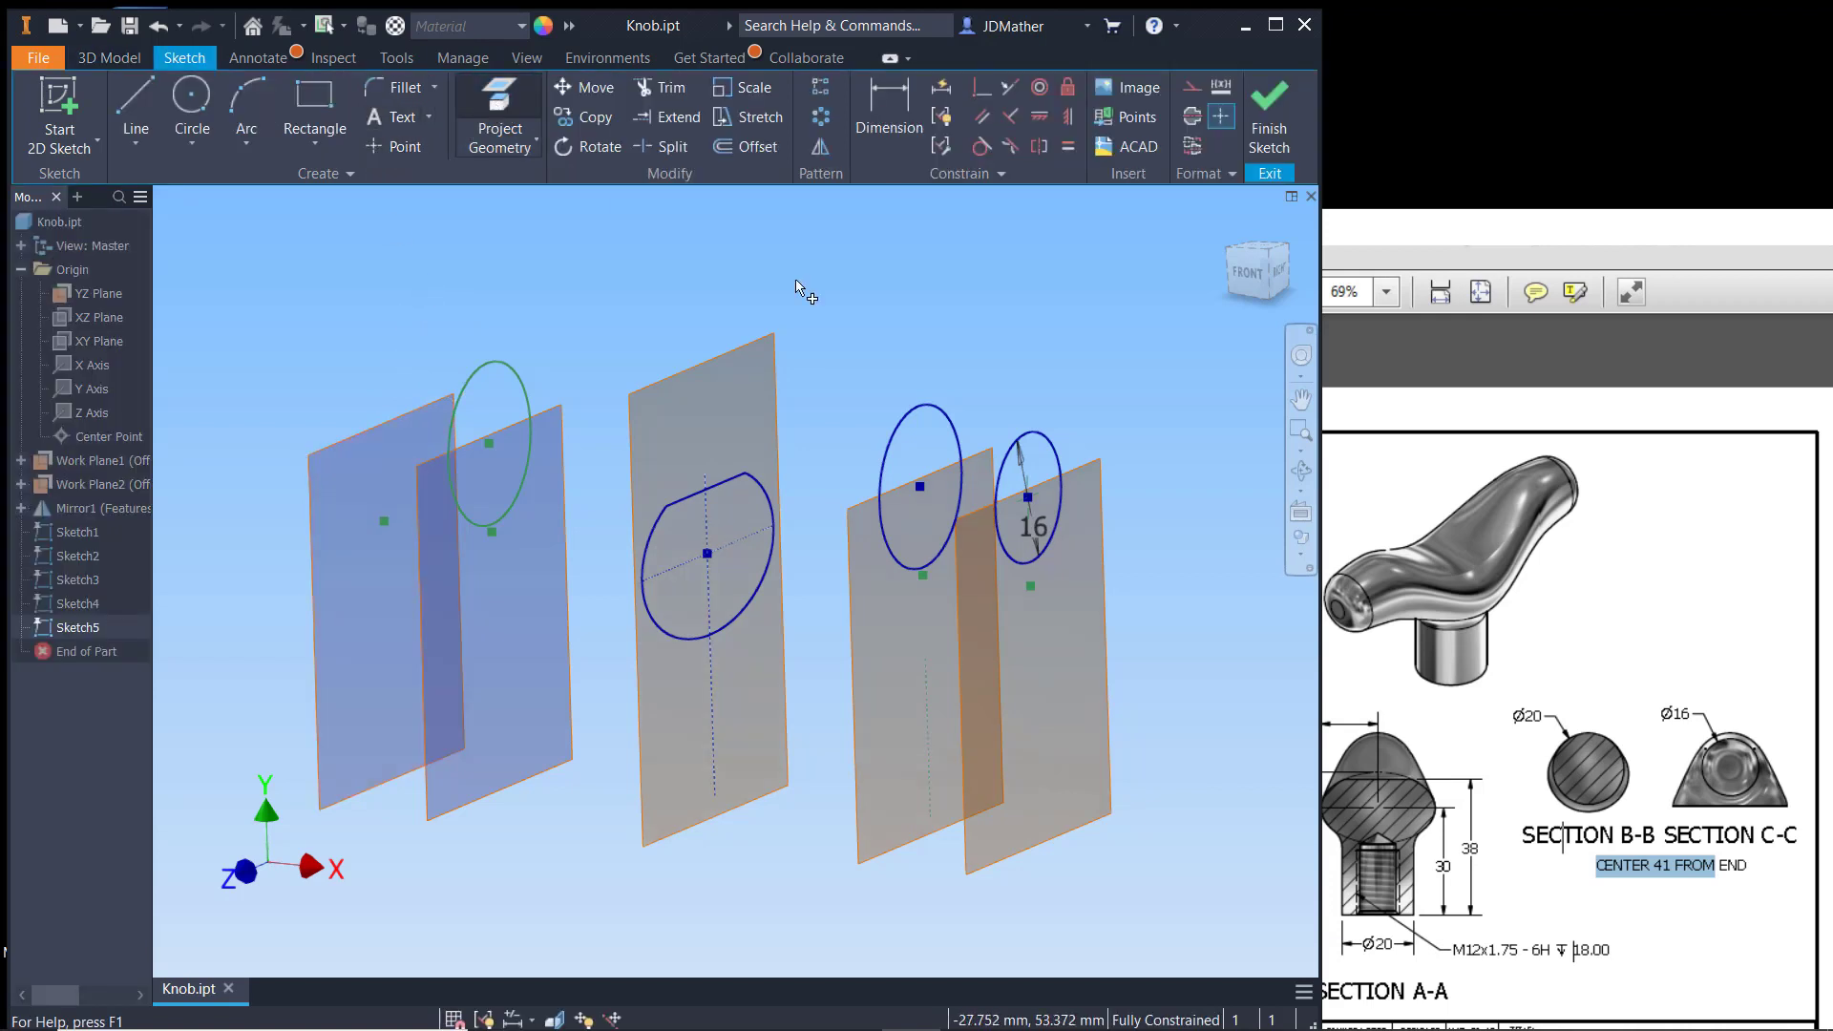
left_click(1046, 444)
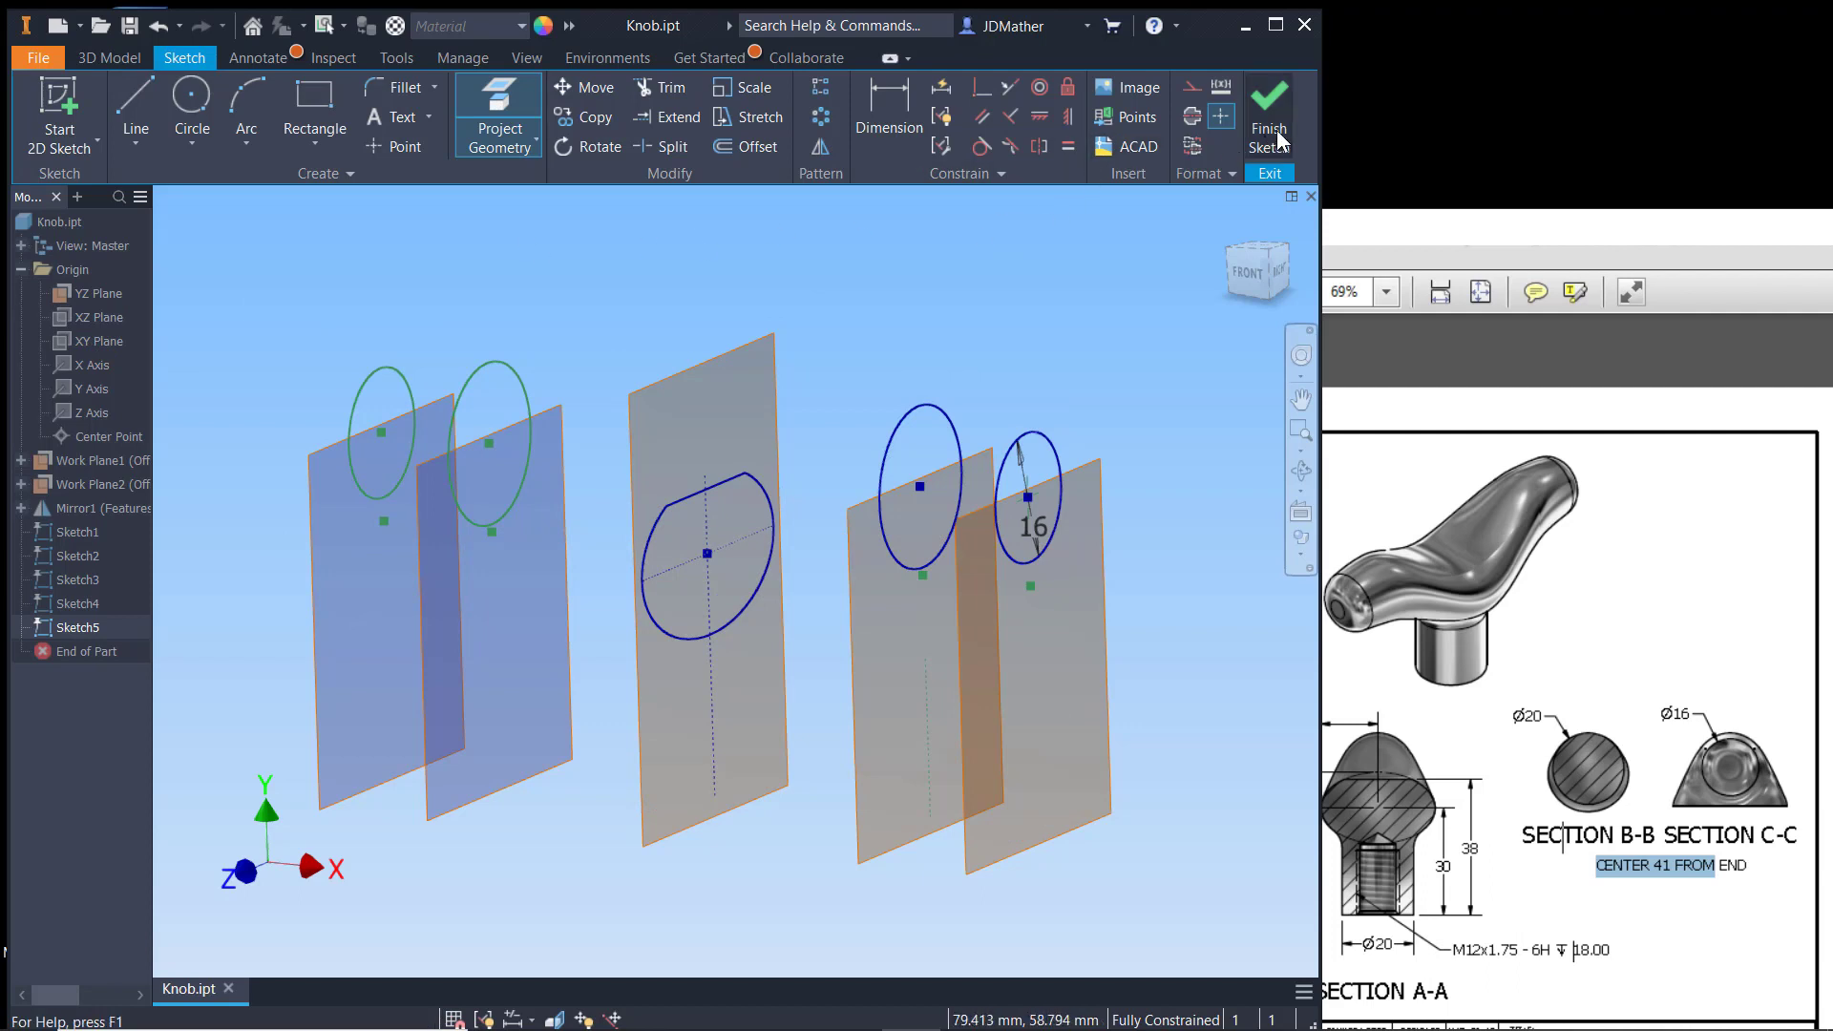
Step: Finish the sketch on the outer mirrored plane and turn off dimension visibility for the 16 mm circle in Sketch3
left_click(1275, 130)
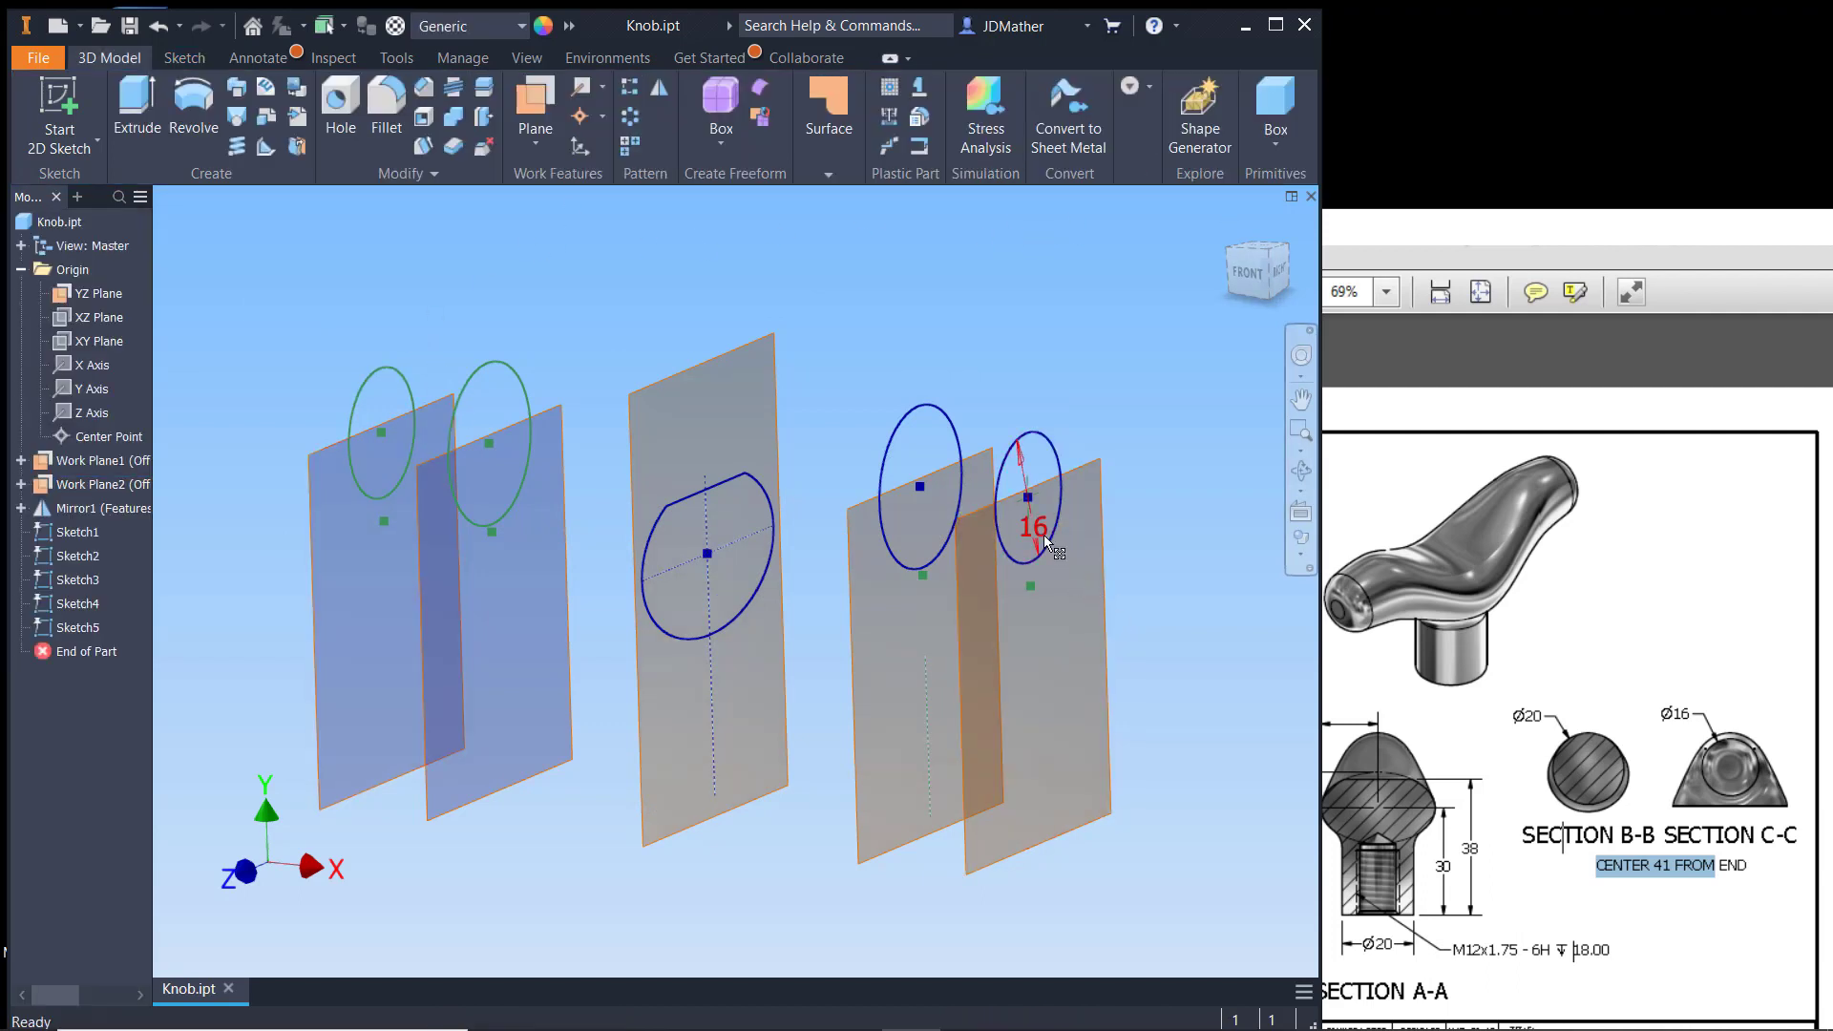
right_click(61, 580)
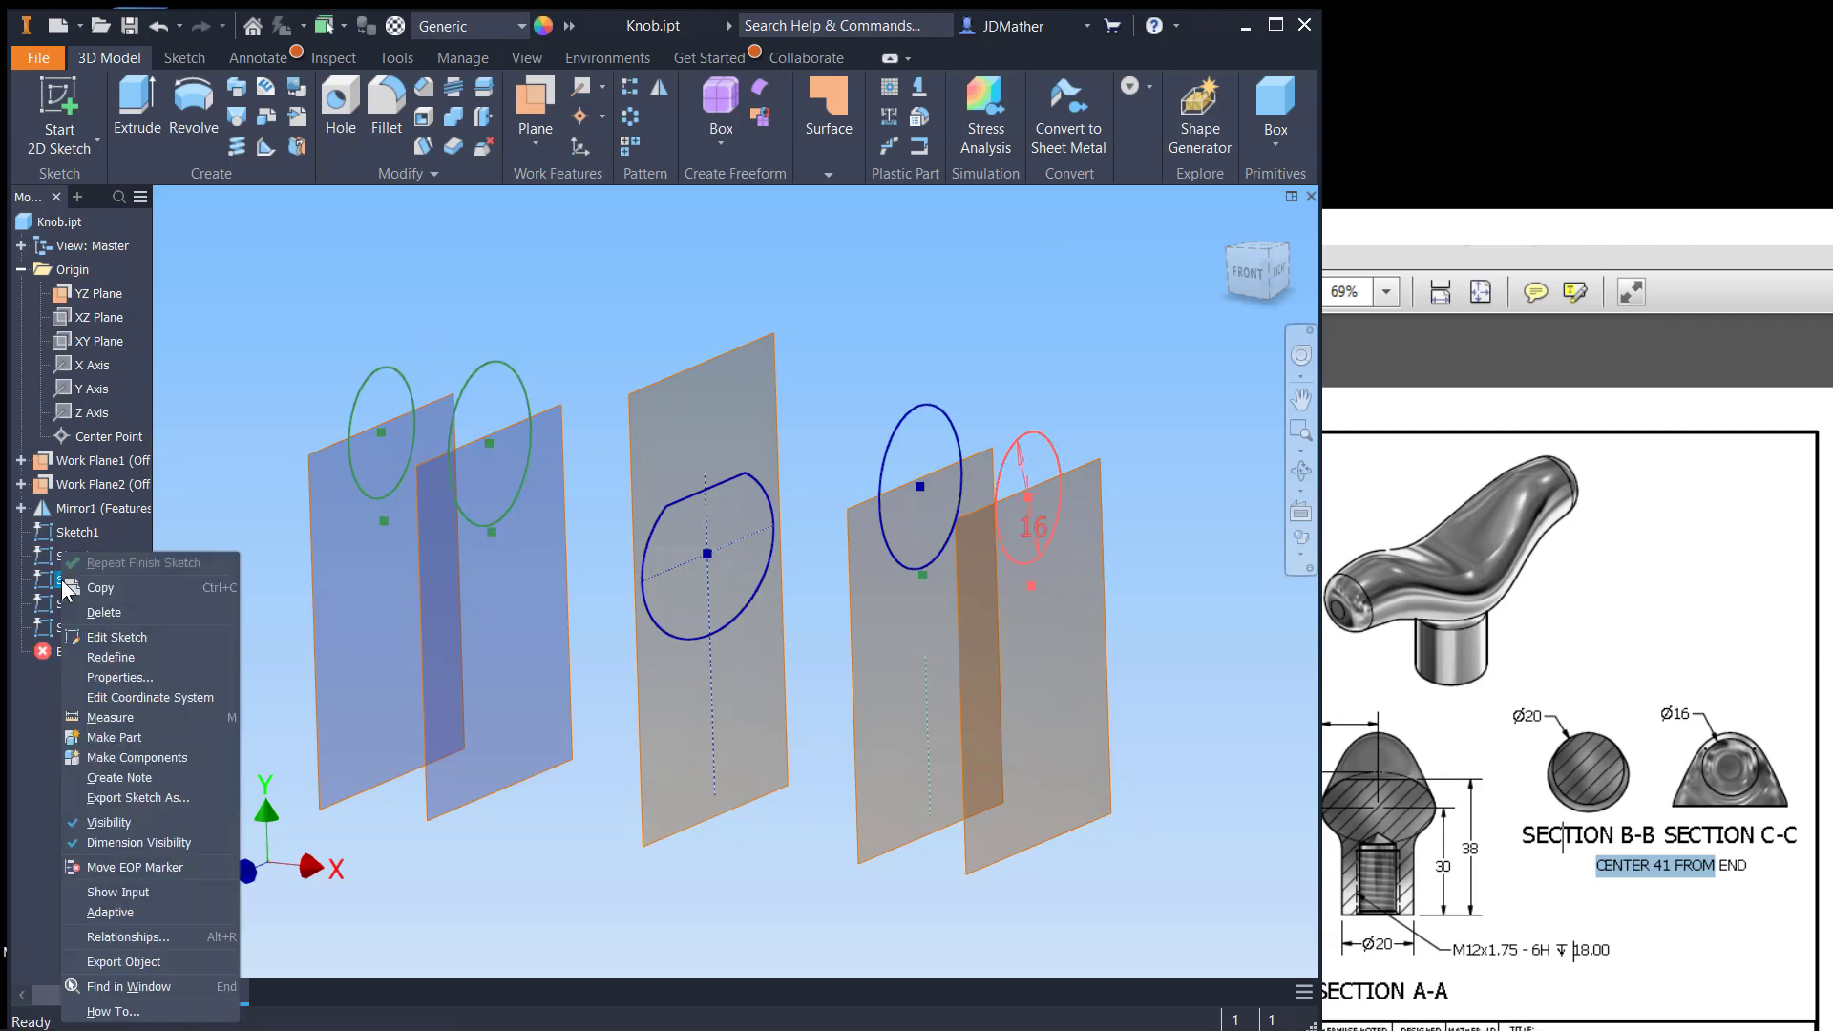
left_click(119, 844)
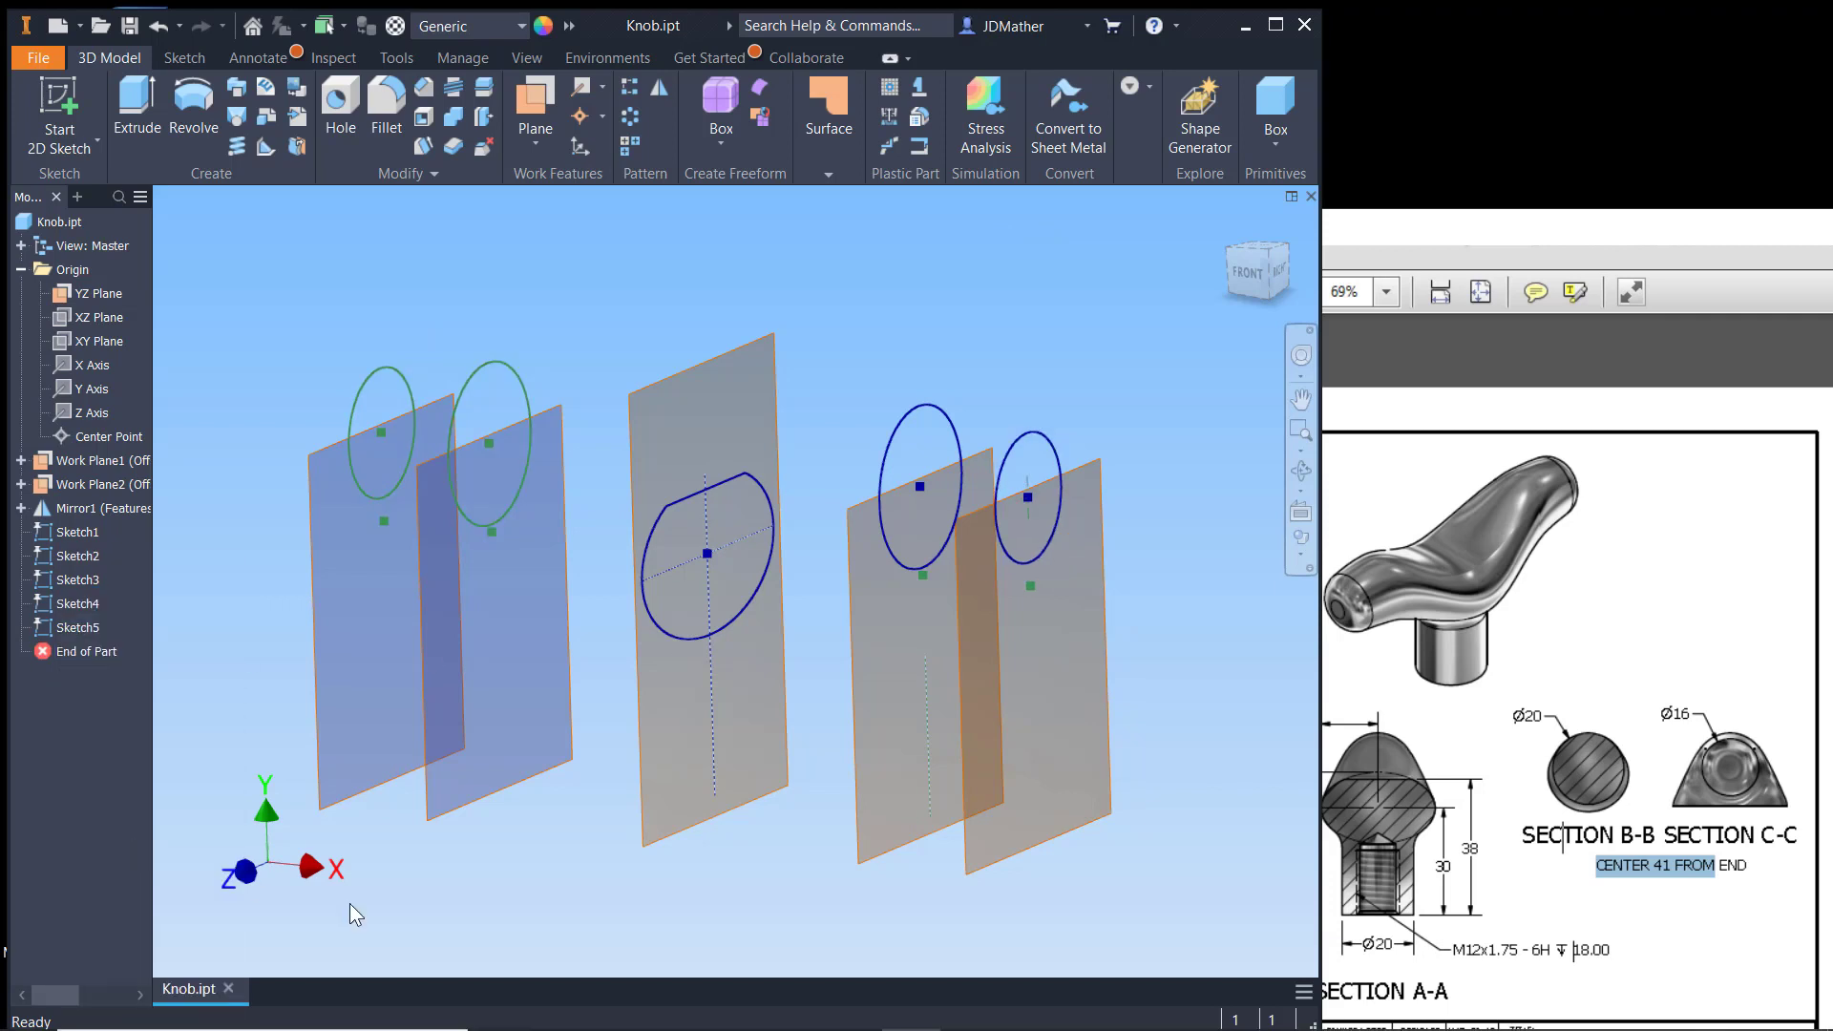
scroll(741, 776, "up", 2)
scroll(513, 935, "down", 4)
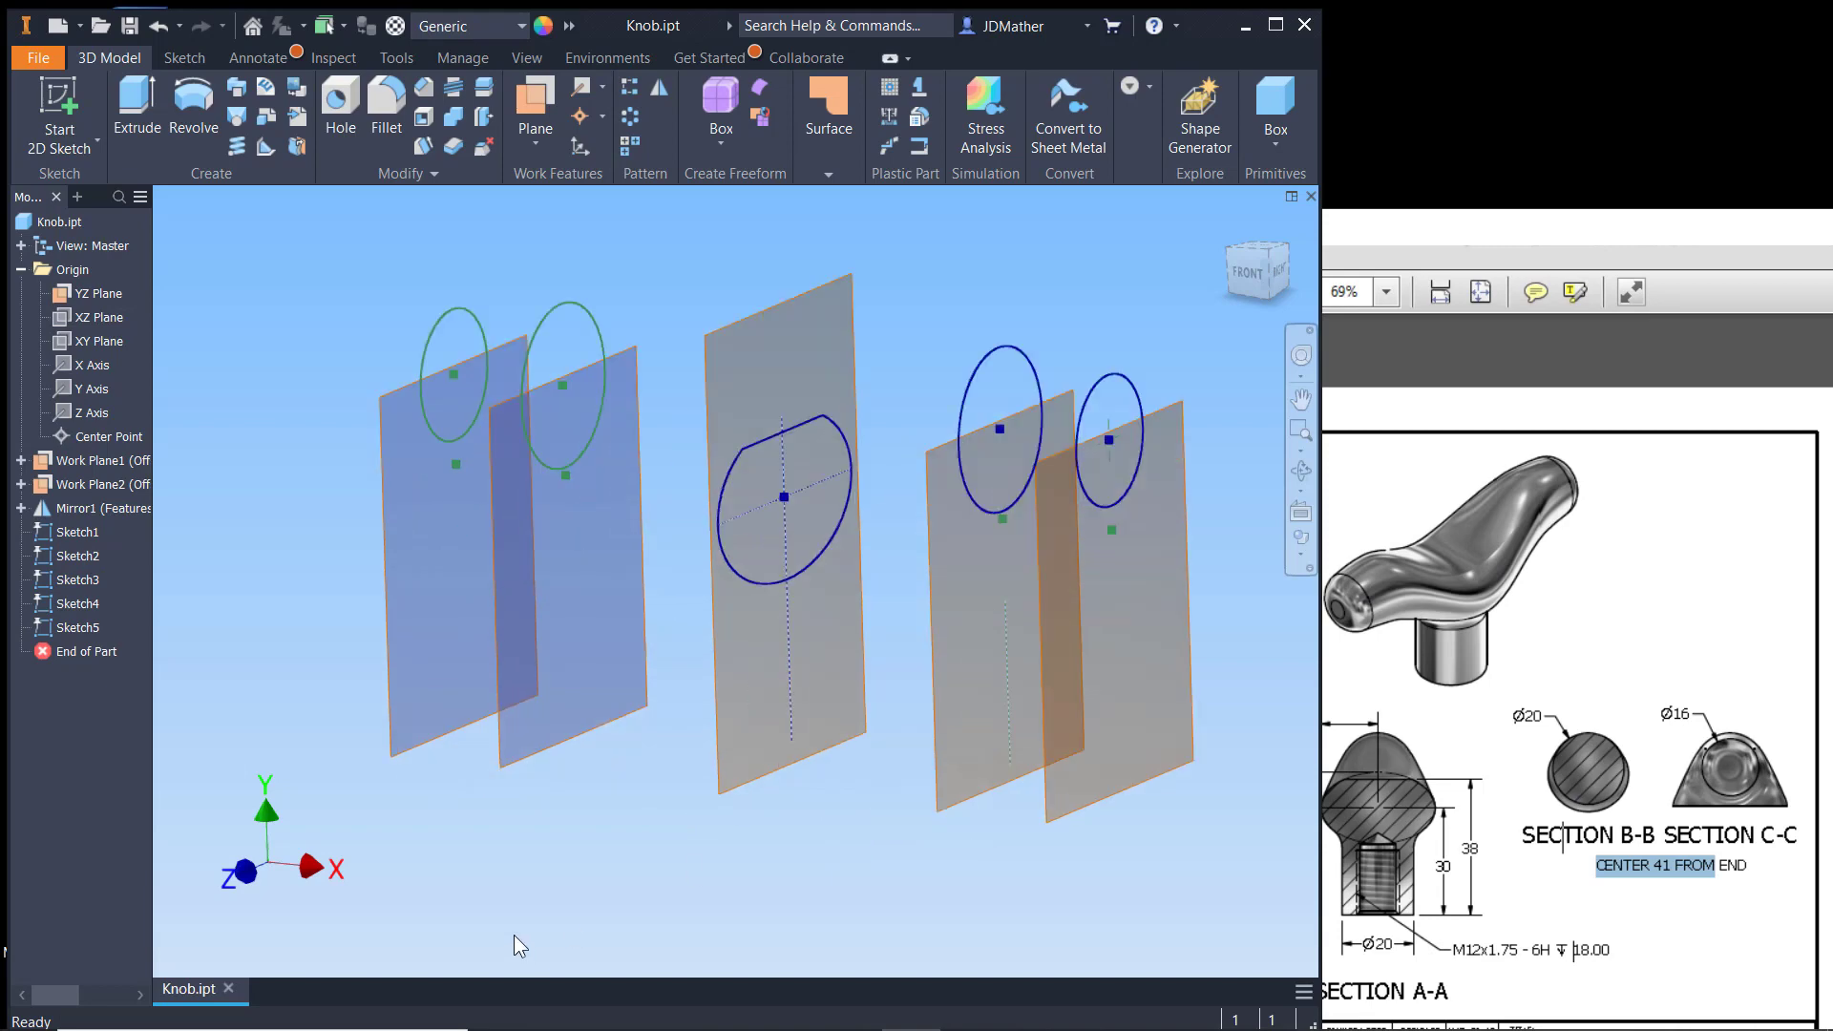
scroll(513, 936, "up", 2)
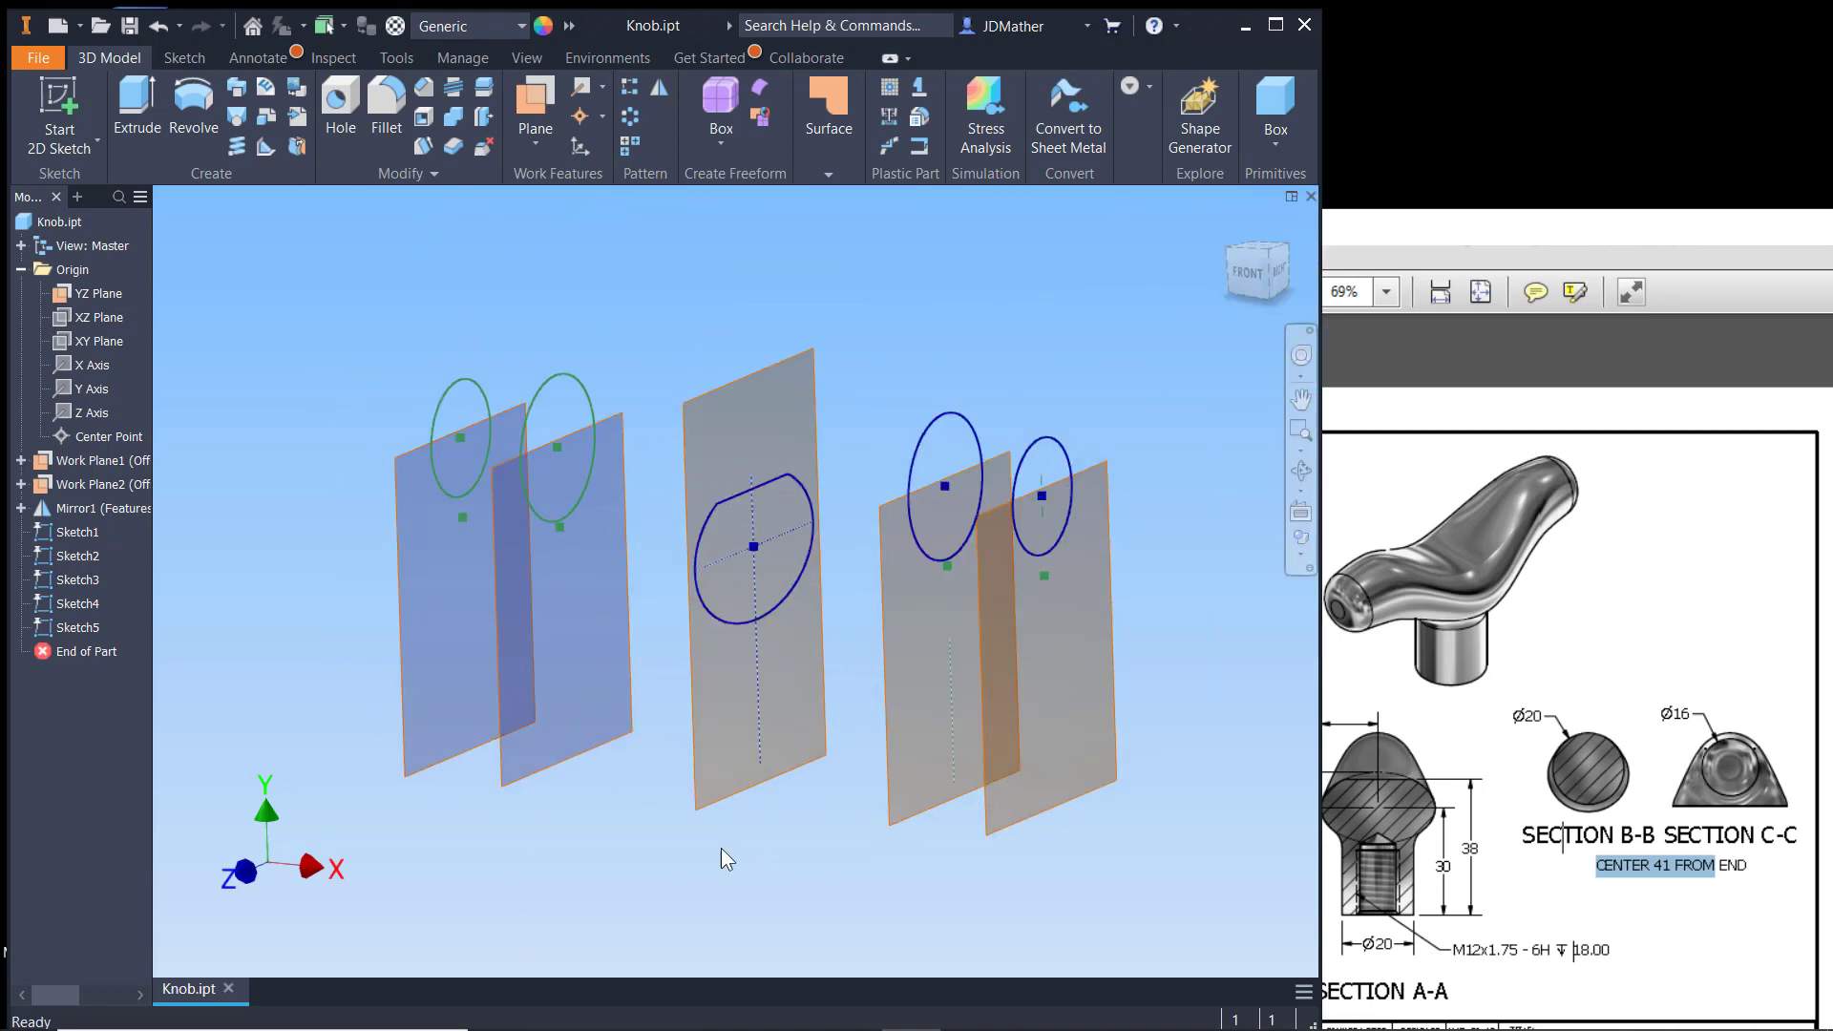
Step: Hide Work Plane1, Work Plane2 and the YZ Plane
right_click(92, 460)
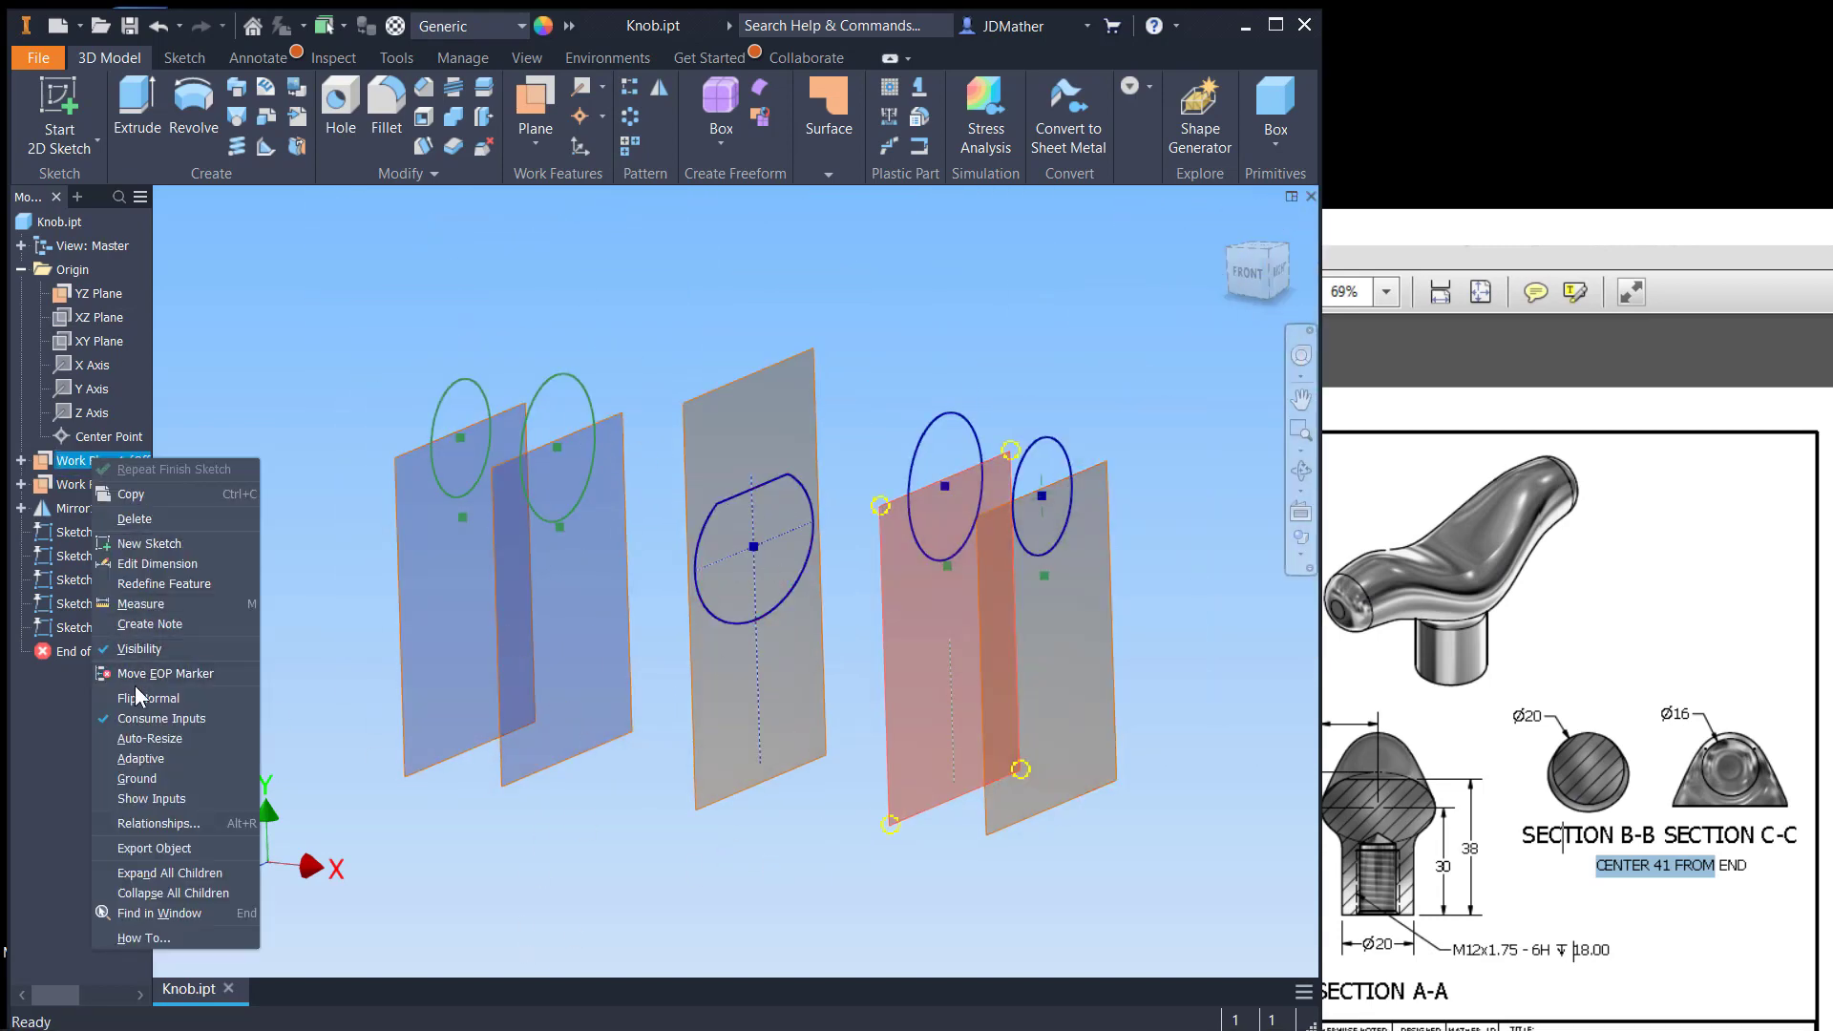
left_click(141, 648)
right_click(121, 485)
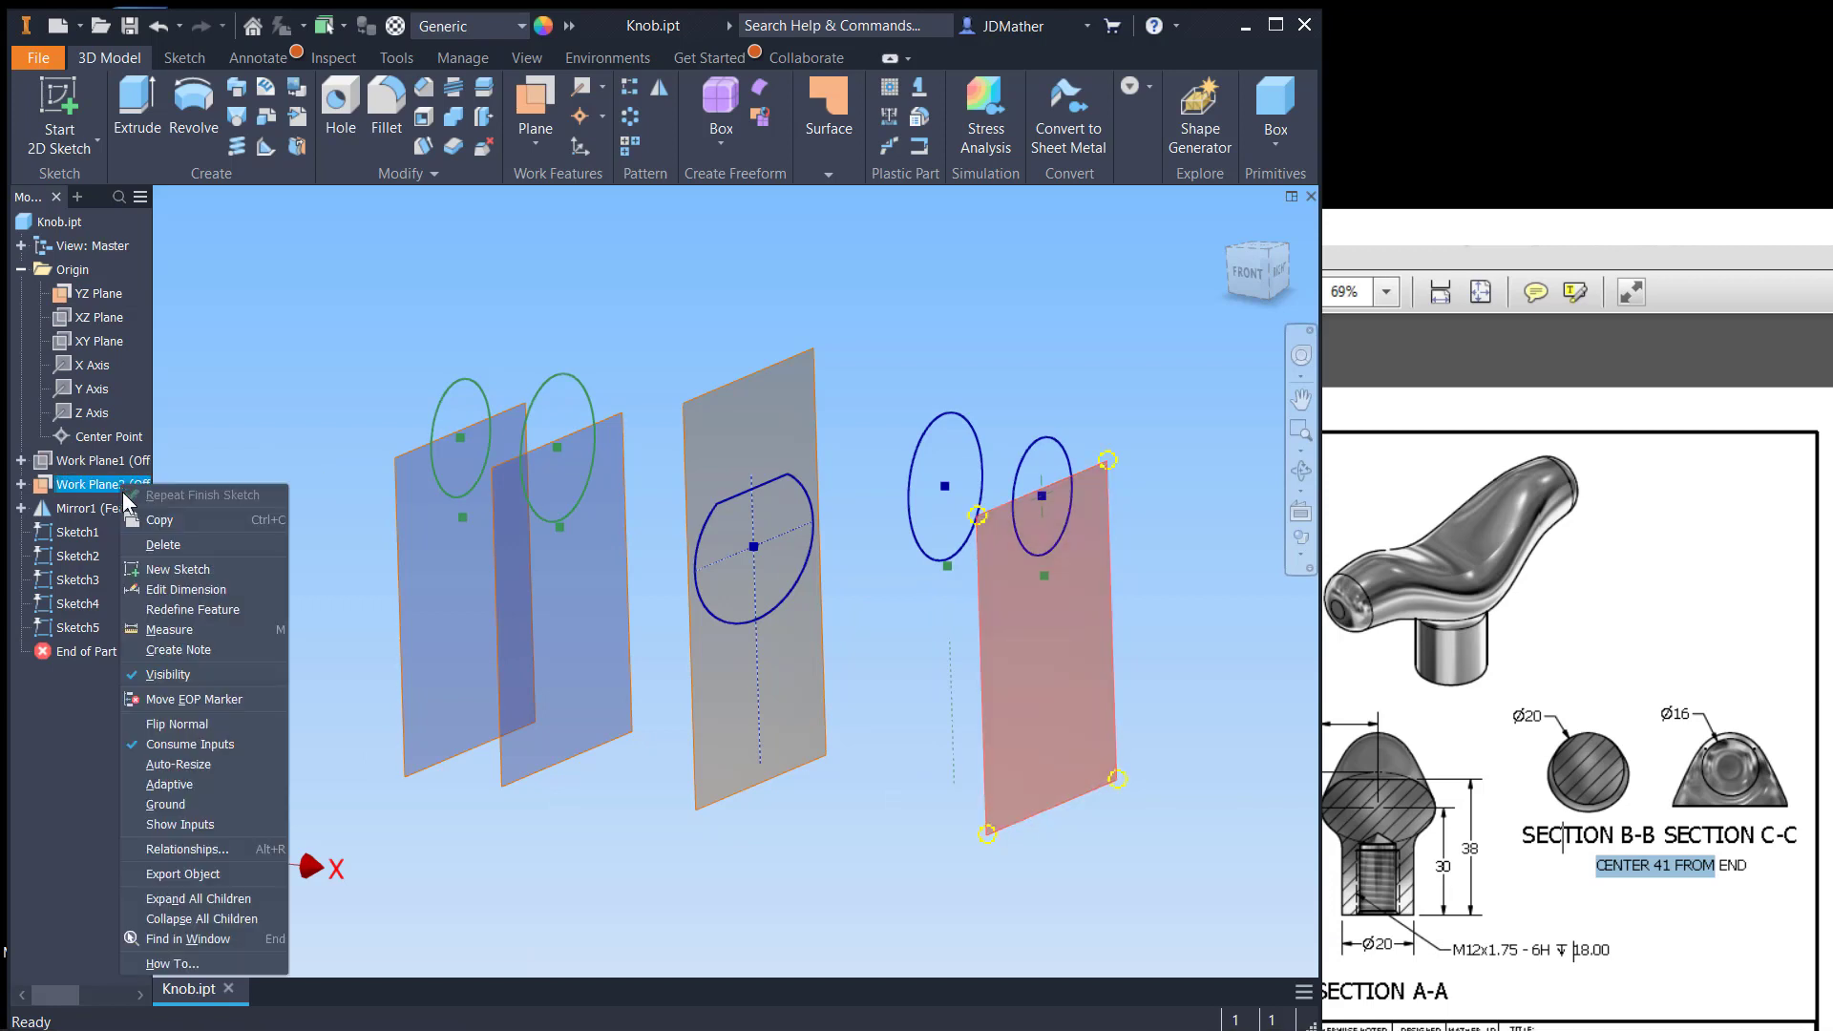
left_click(168, 674)
left_click(701, 800)
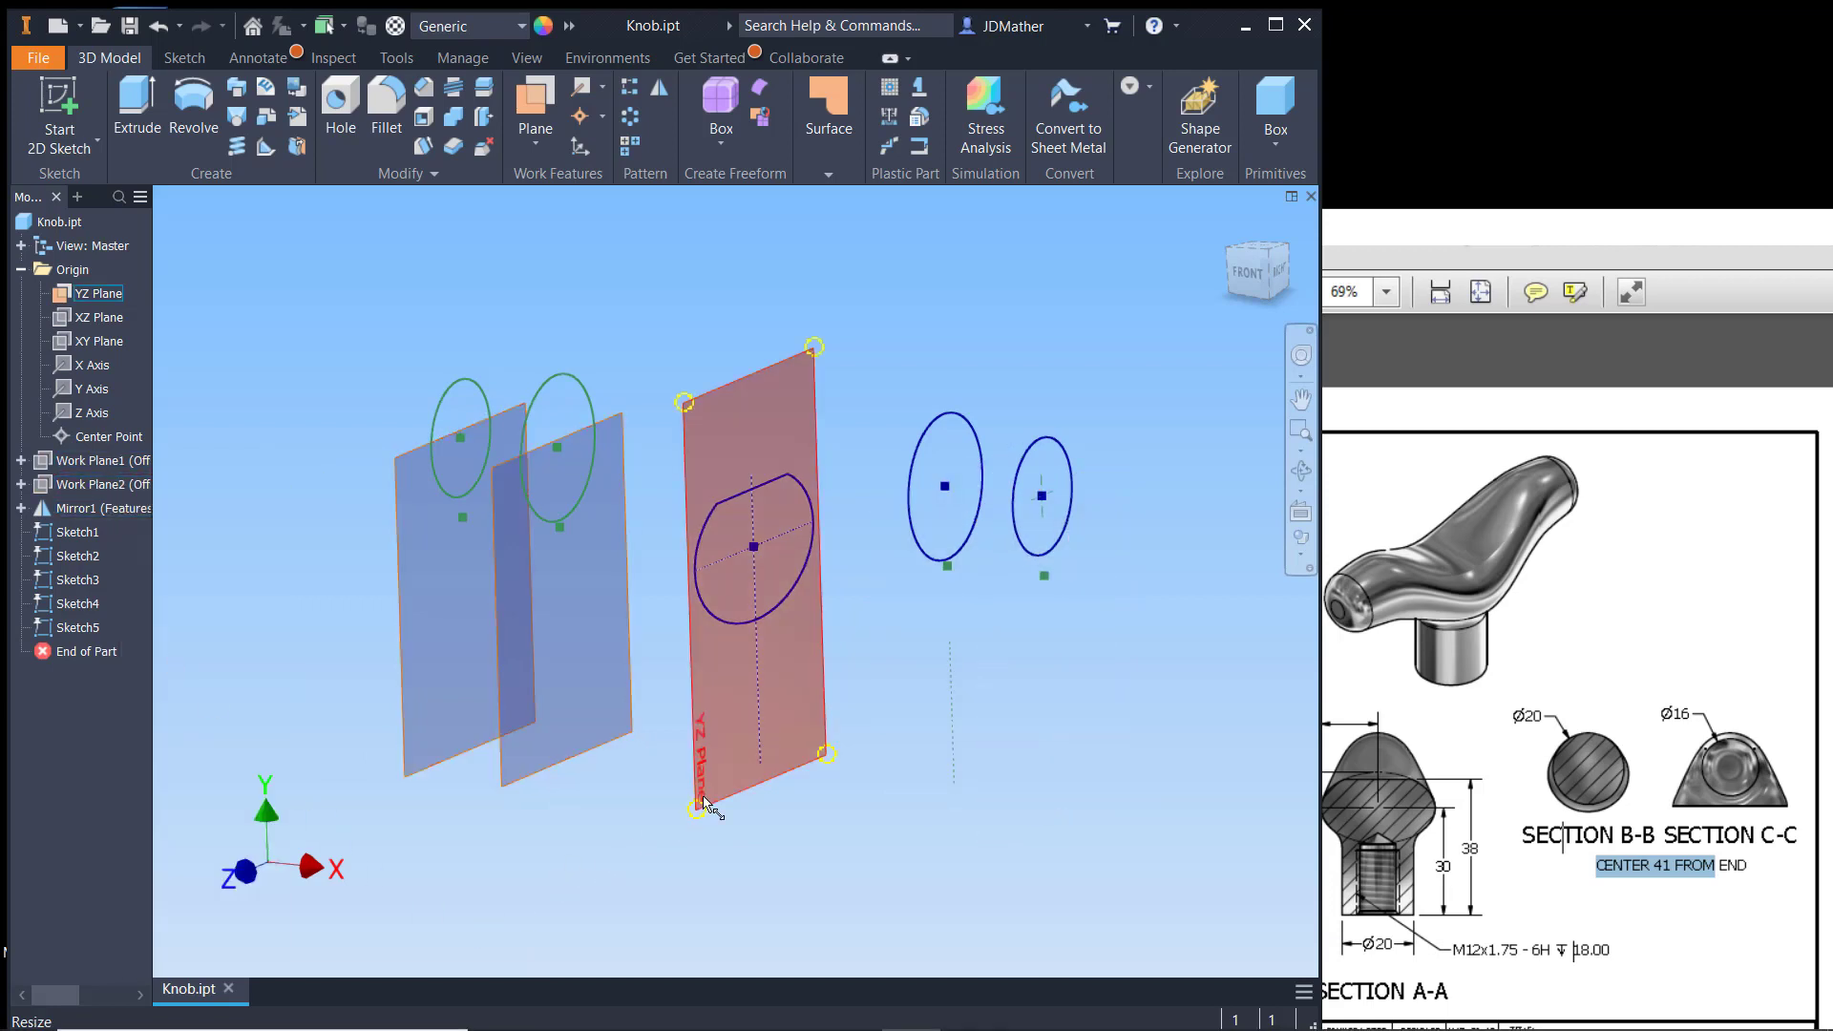
right_click(700, 803)
left_click(760, 826)
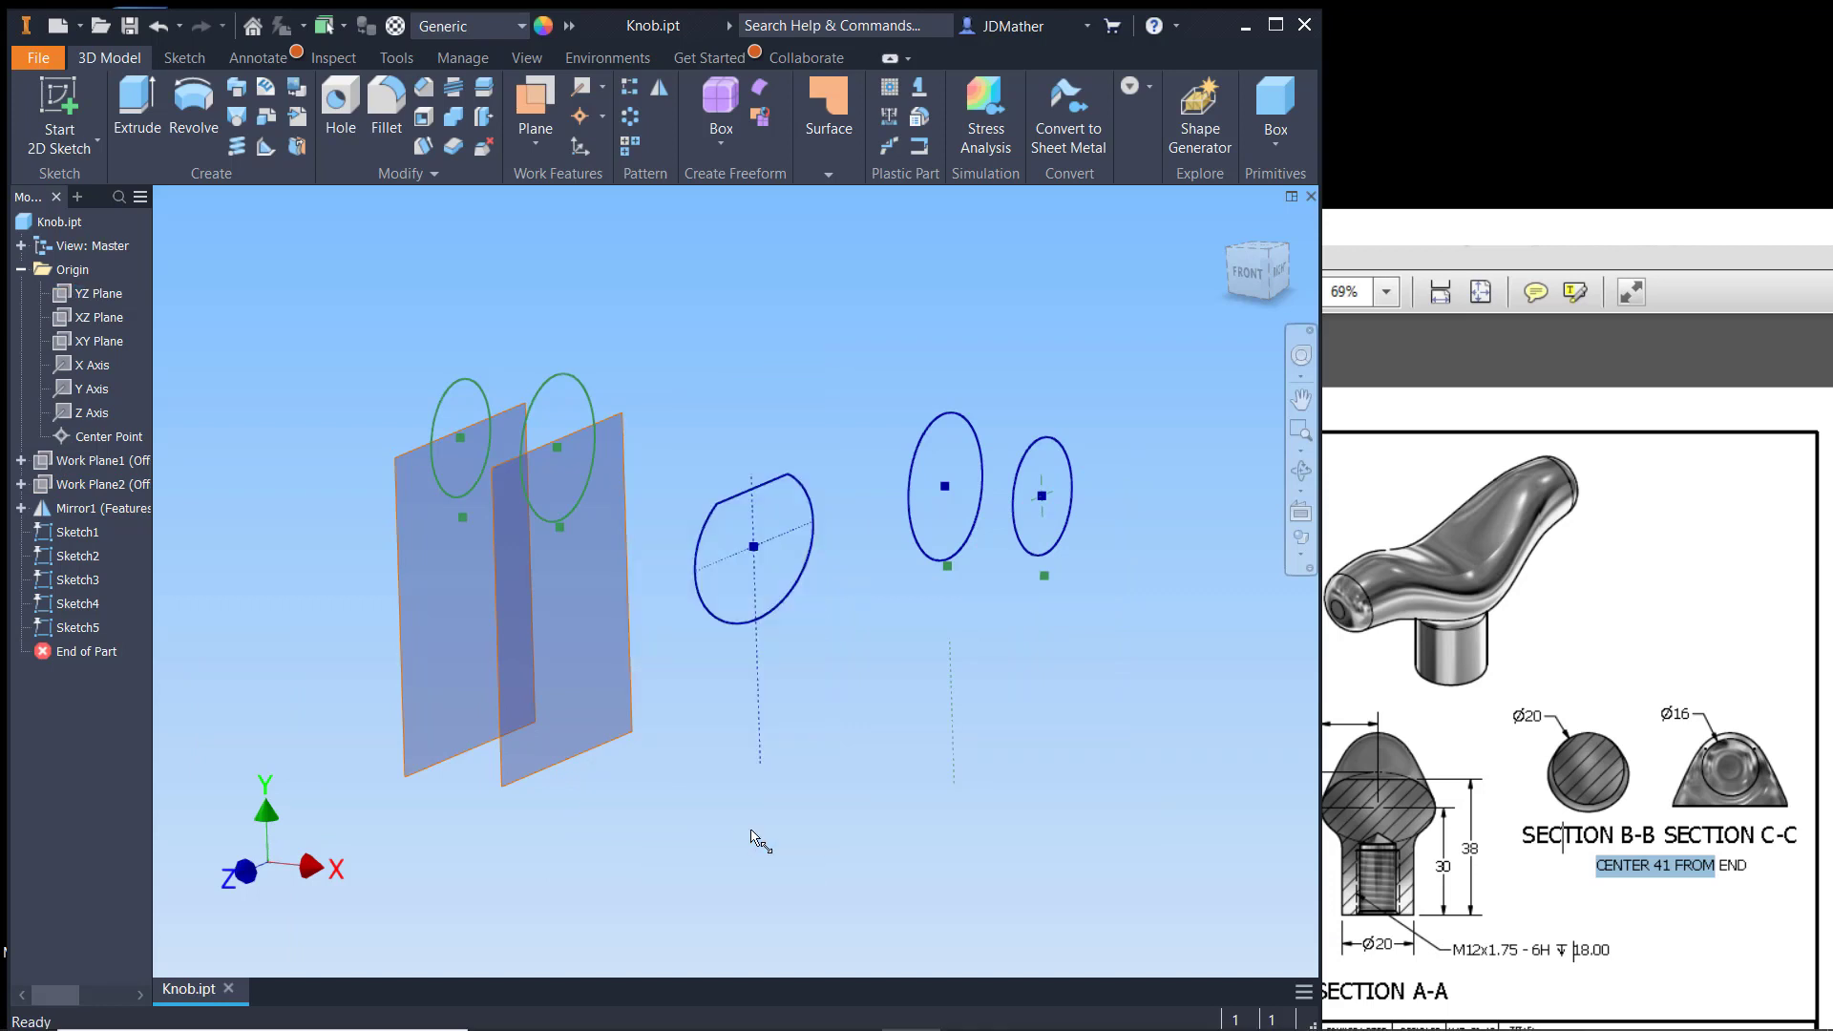
right_click(83, 510)
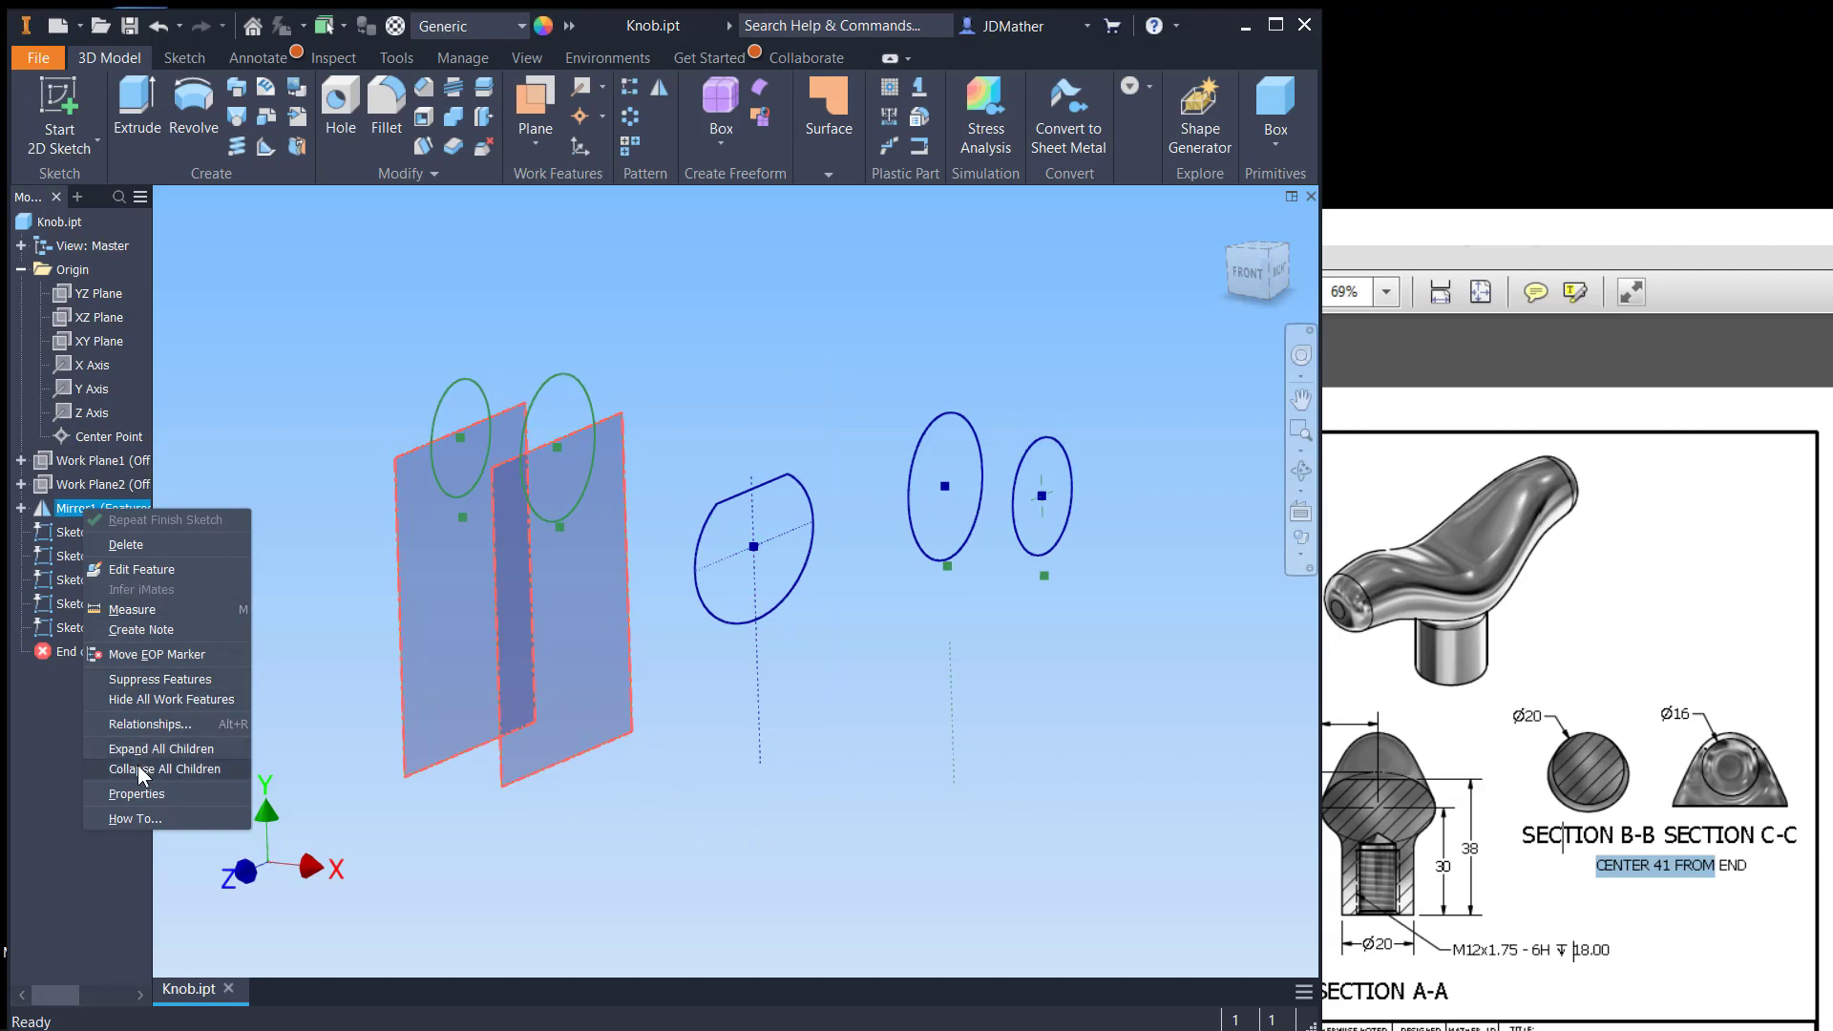
left_click(254, 439)
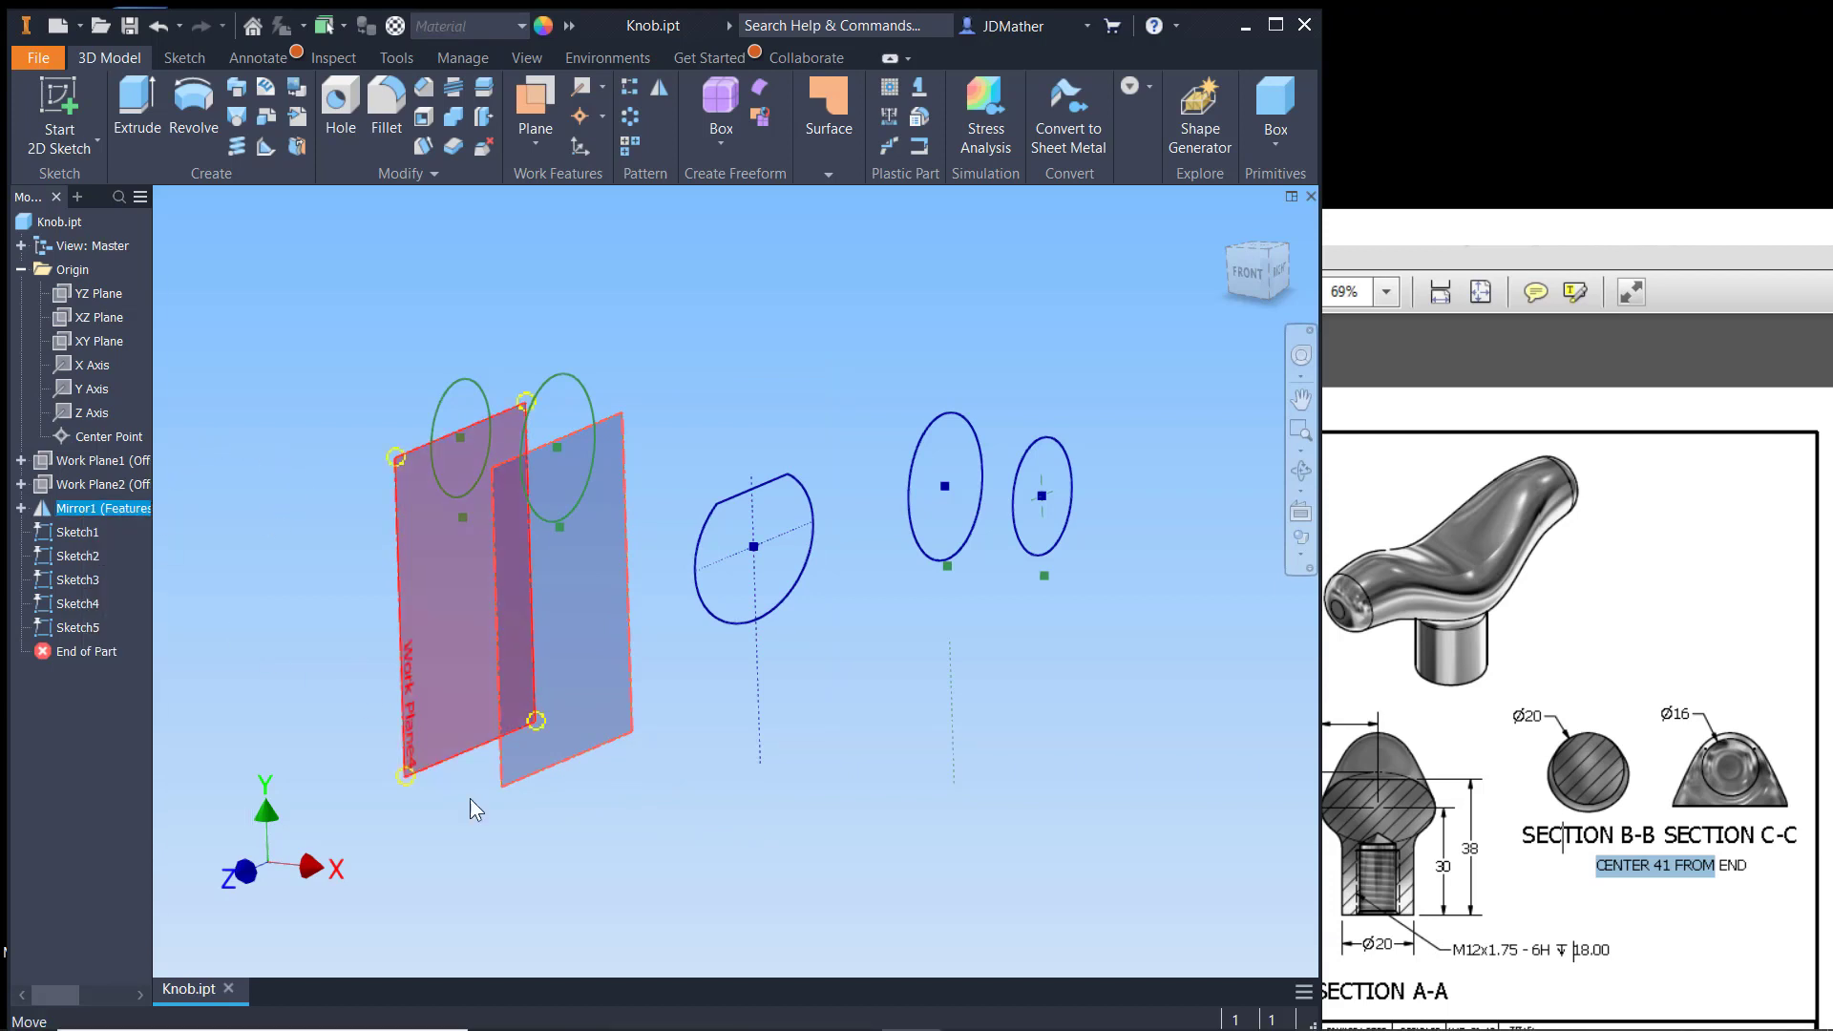
right_click(536, 771)
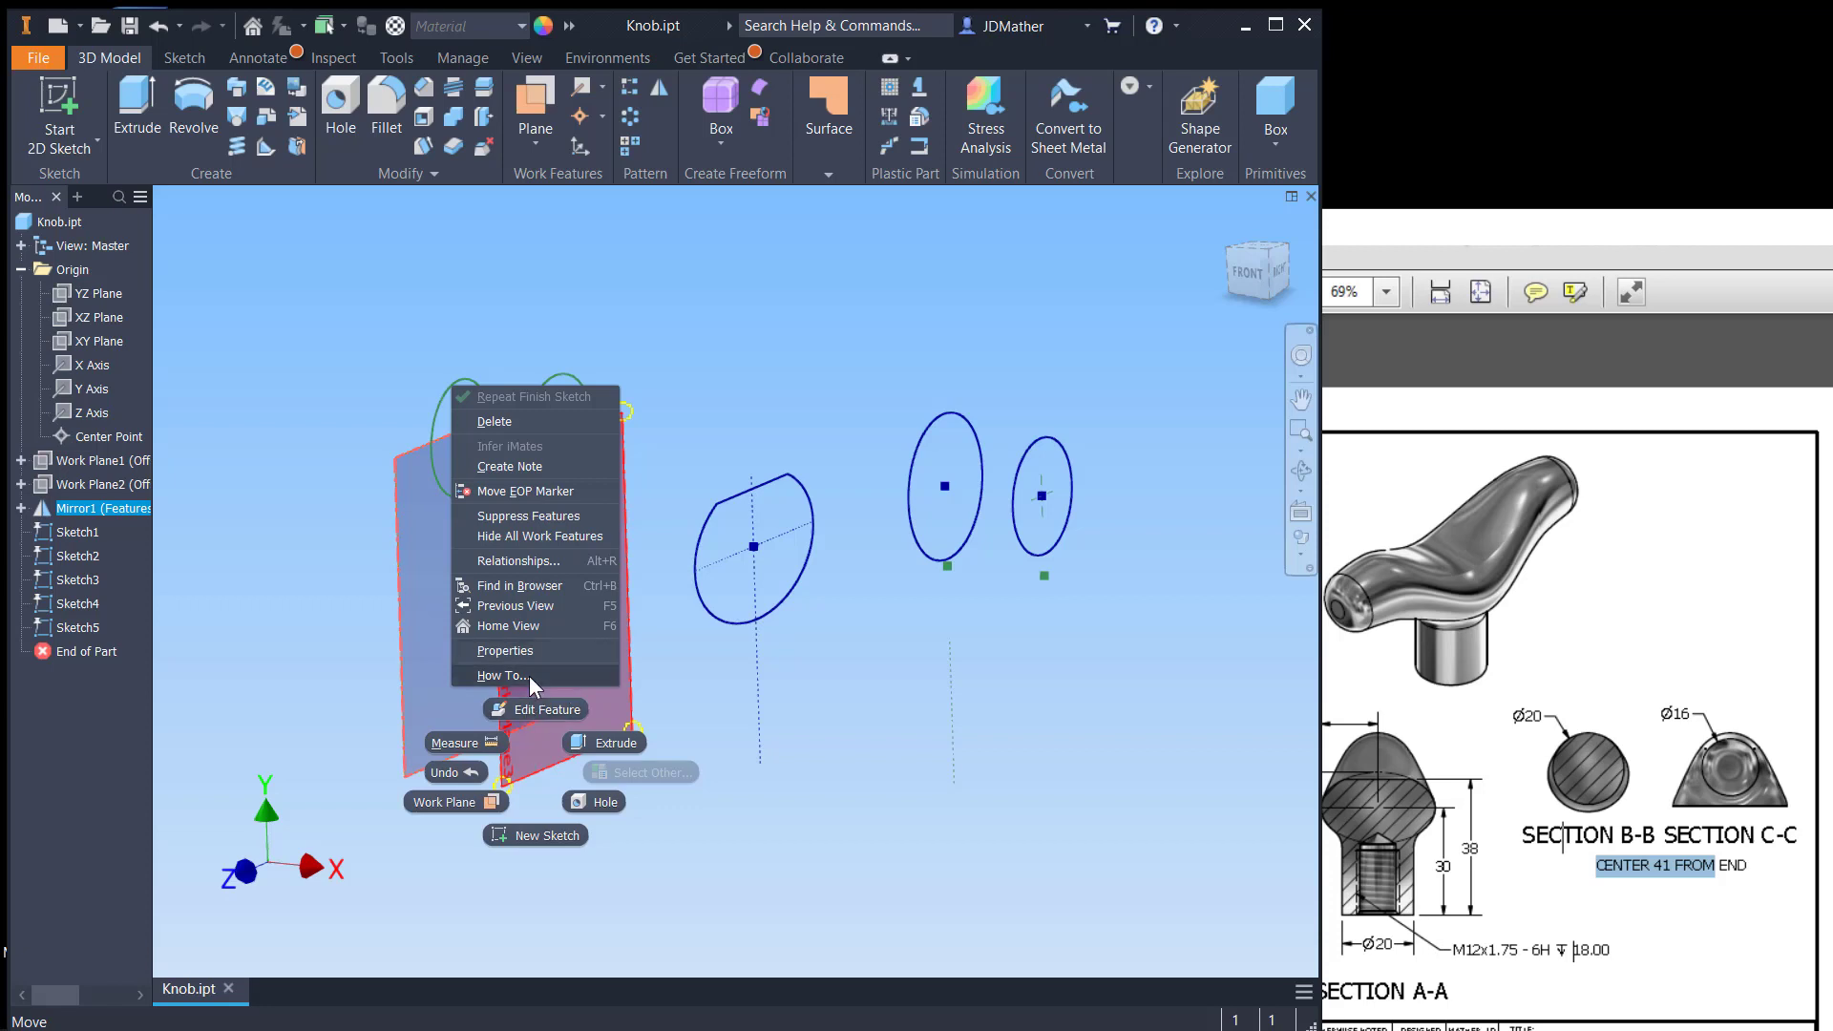
left_click(416, 863)
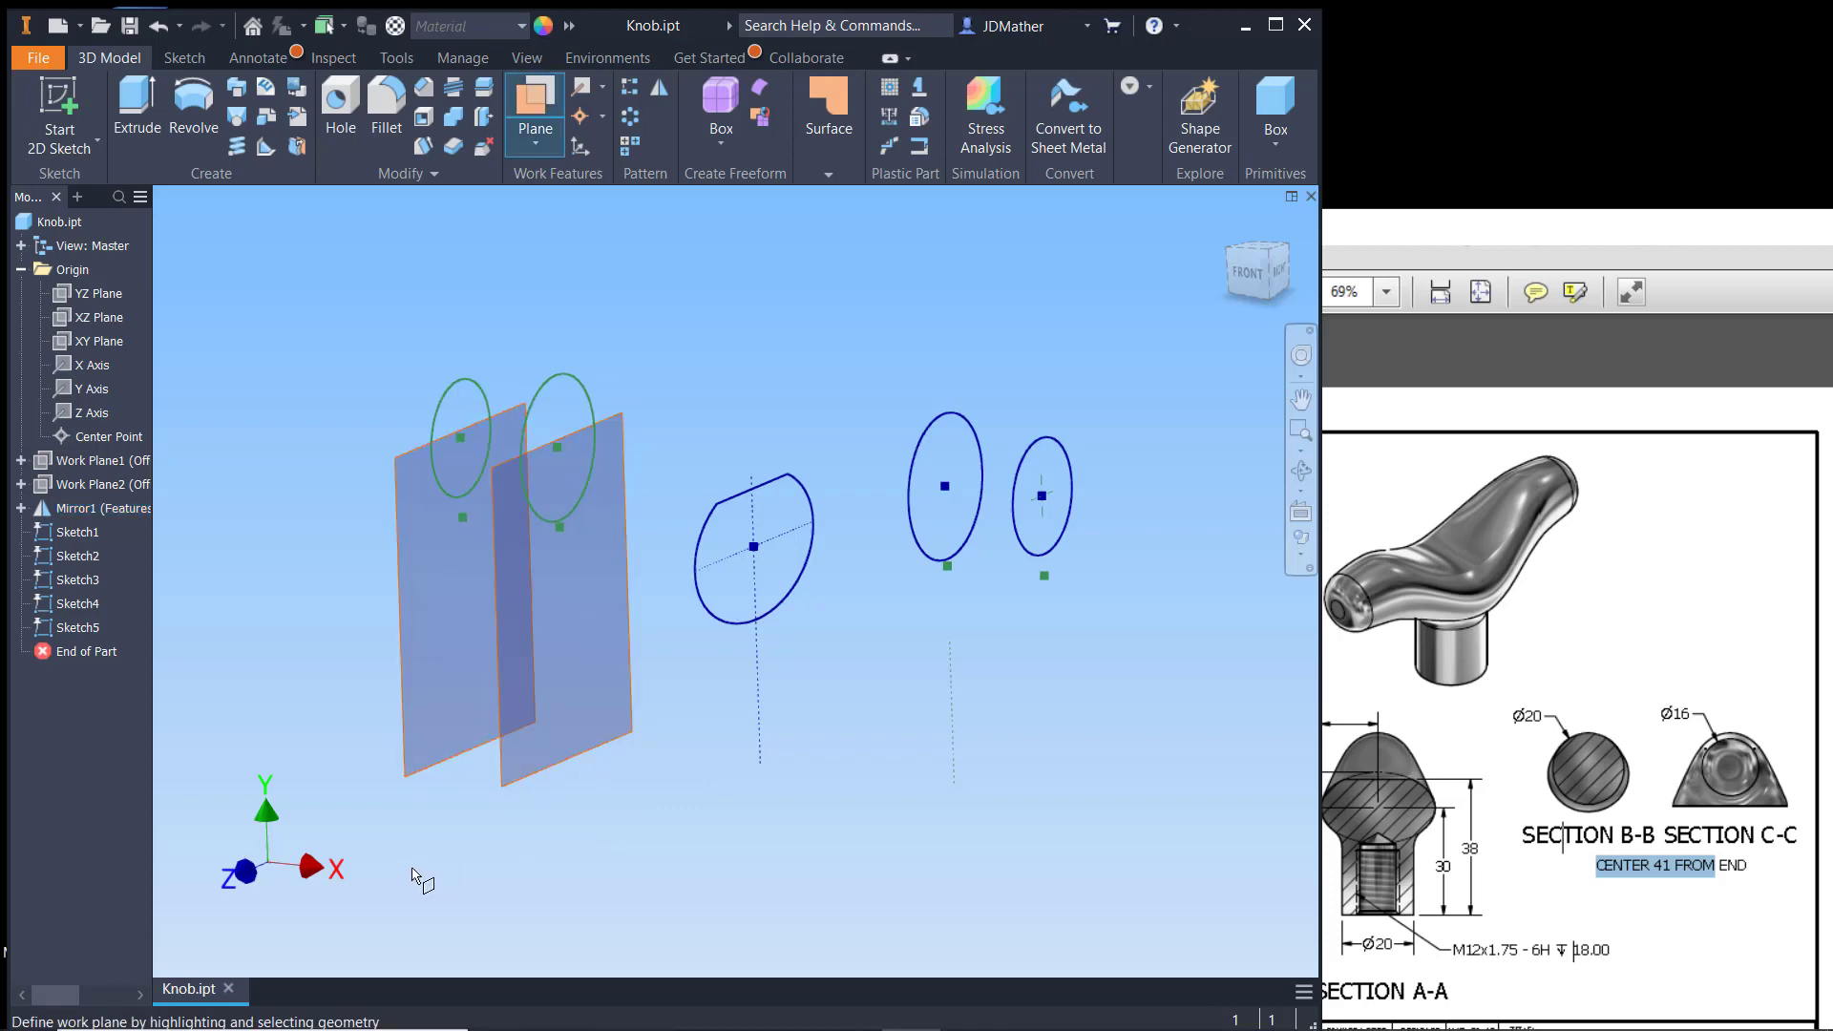
key("Escape")
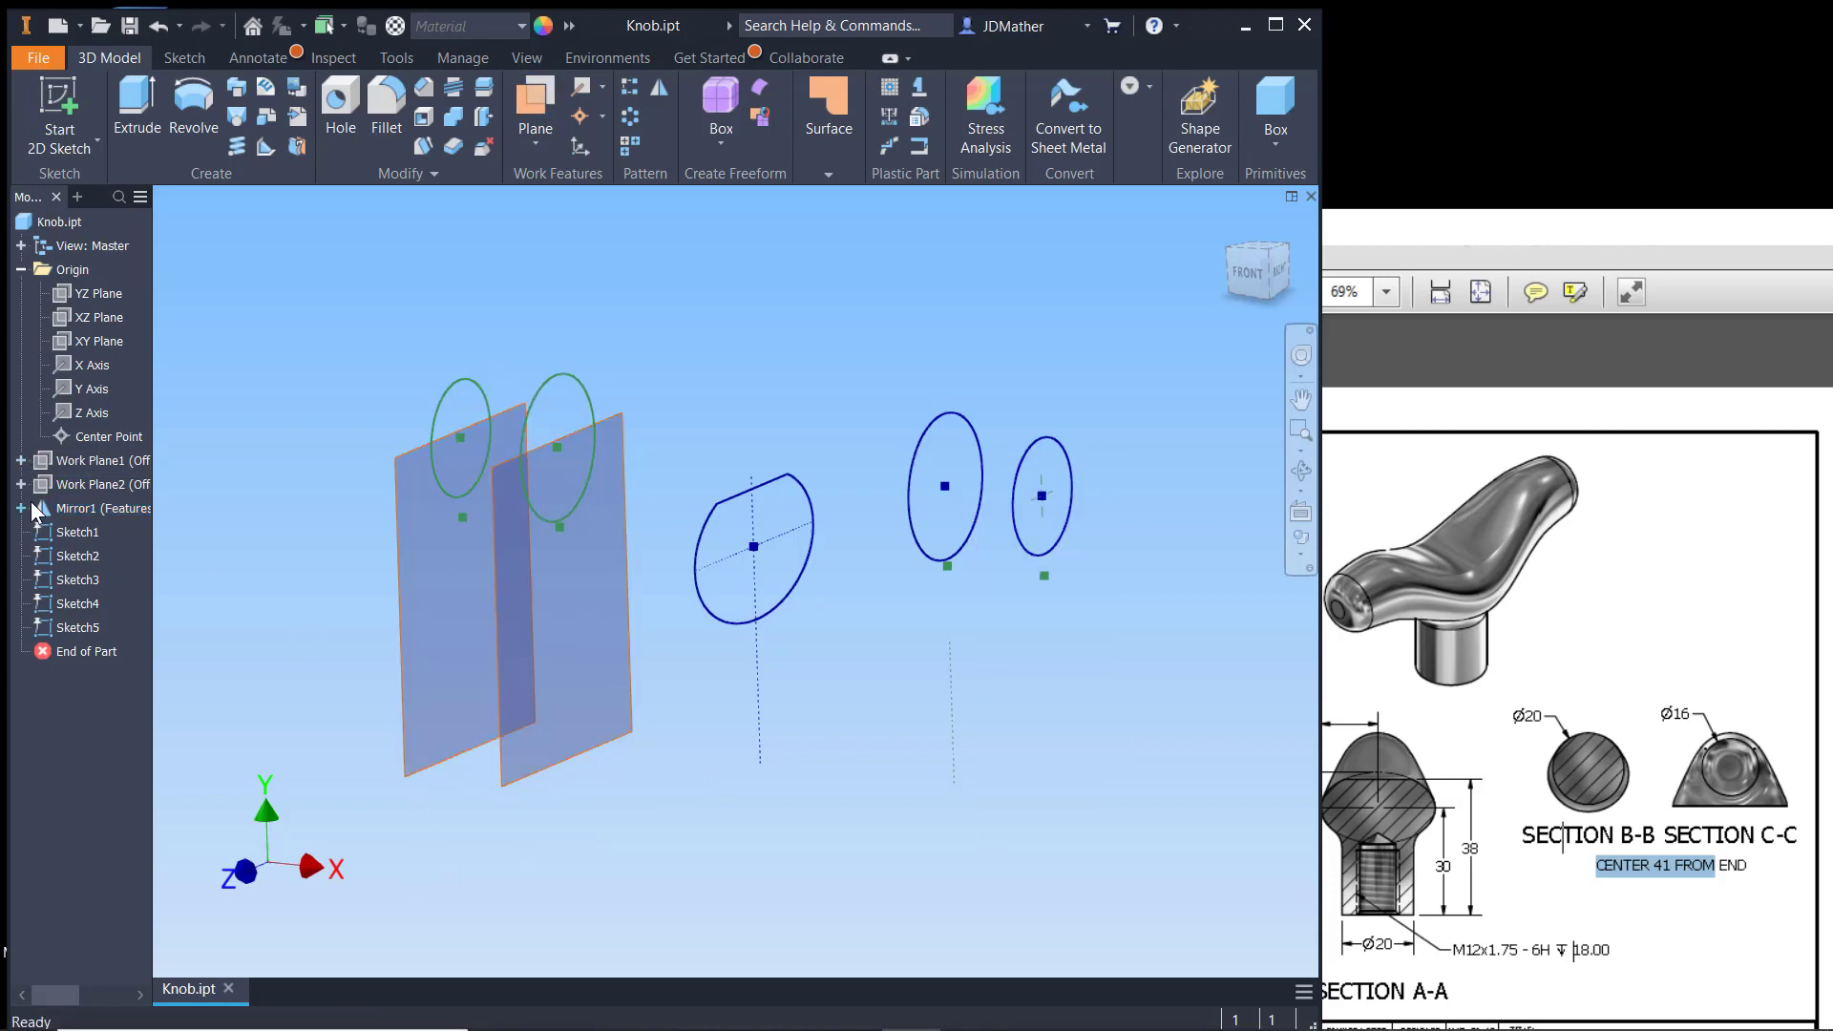
Step: Hide the two mirrored work planes
right_click(503, 769)
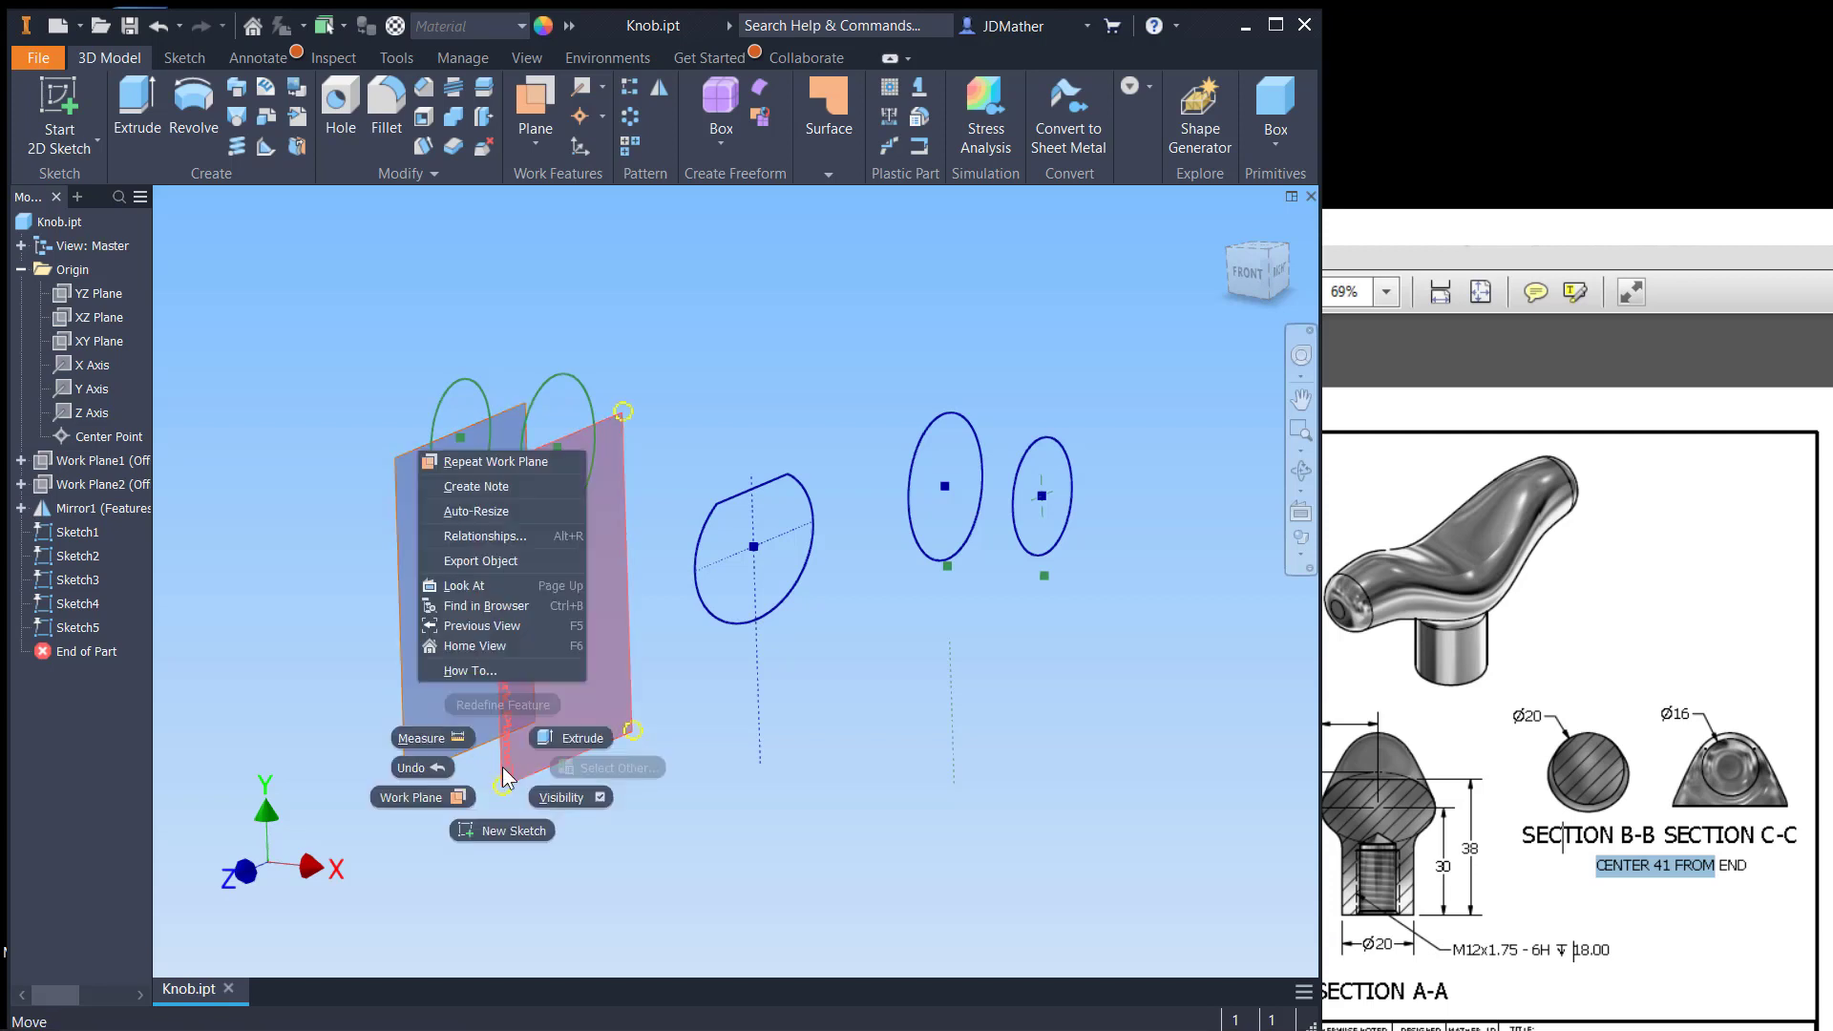
left_click(547, 805)
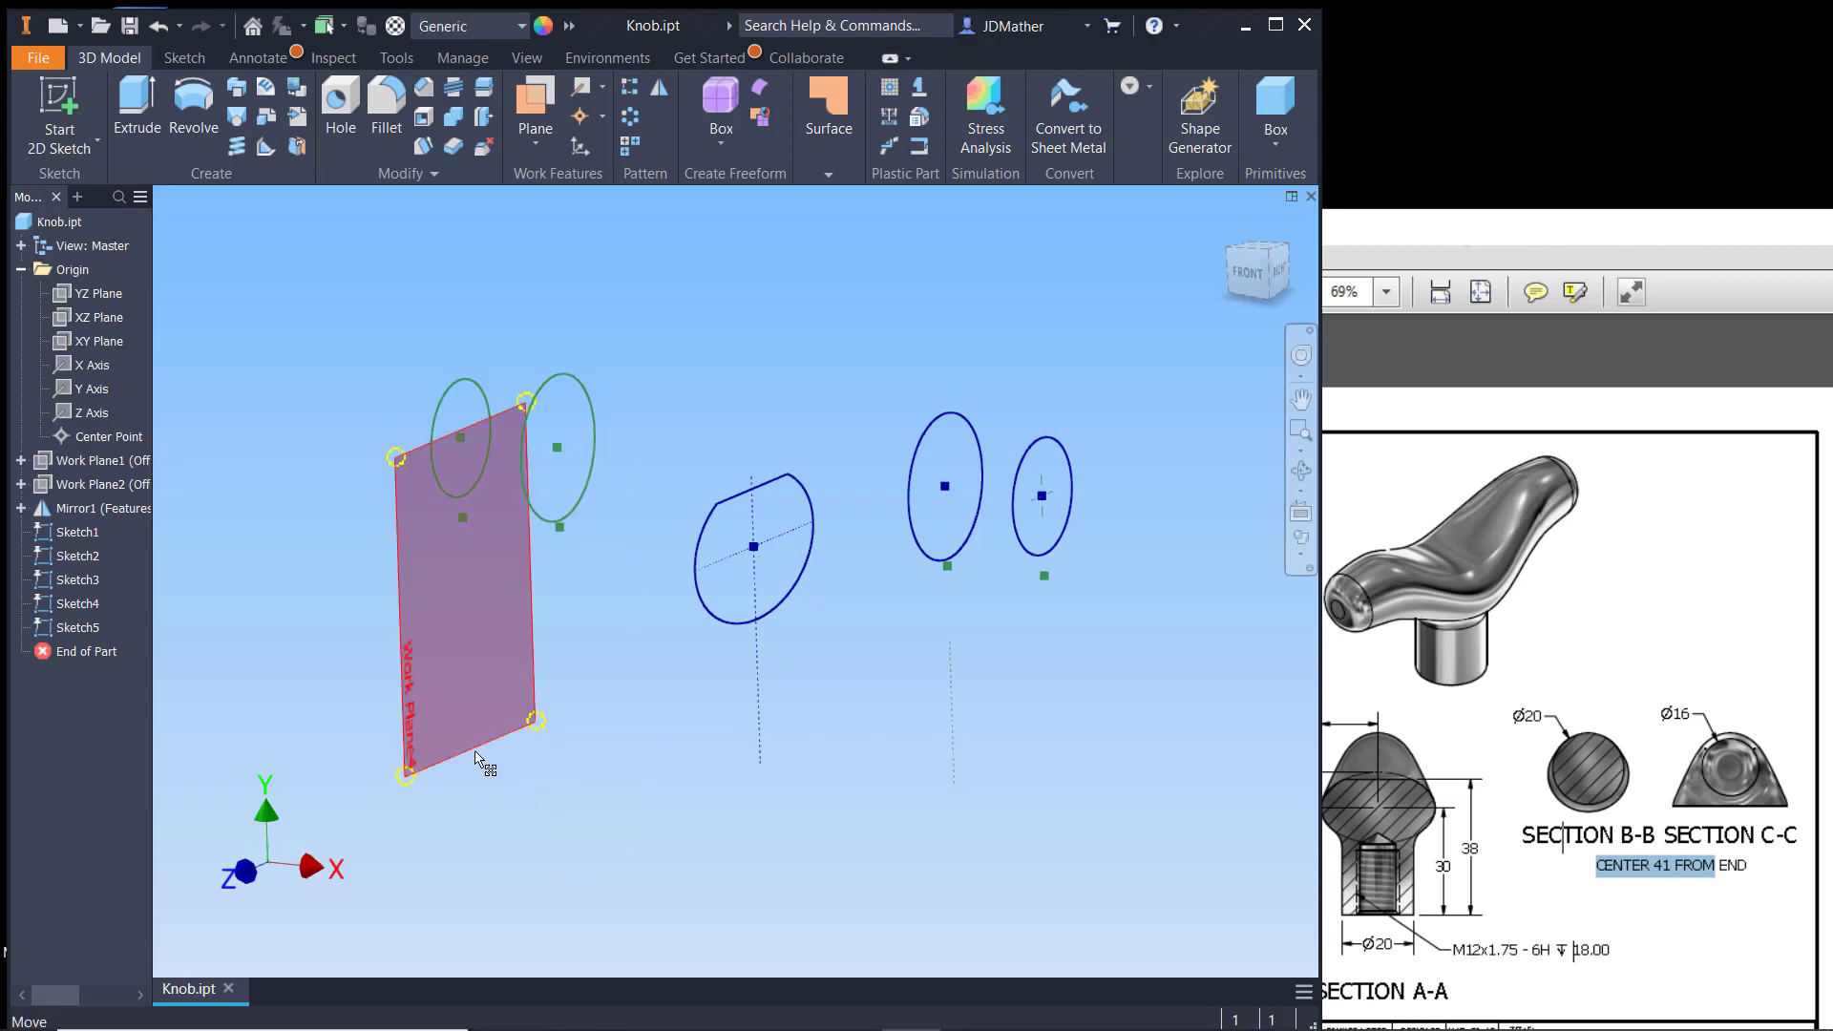
right_click(474, 749)
left_click(531, 785)
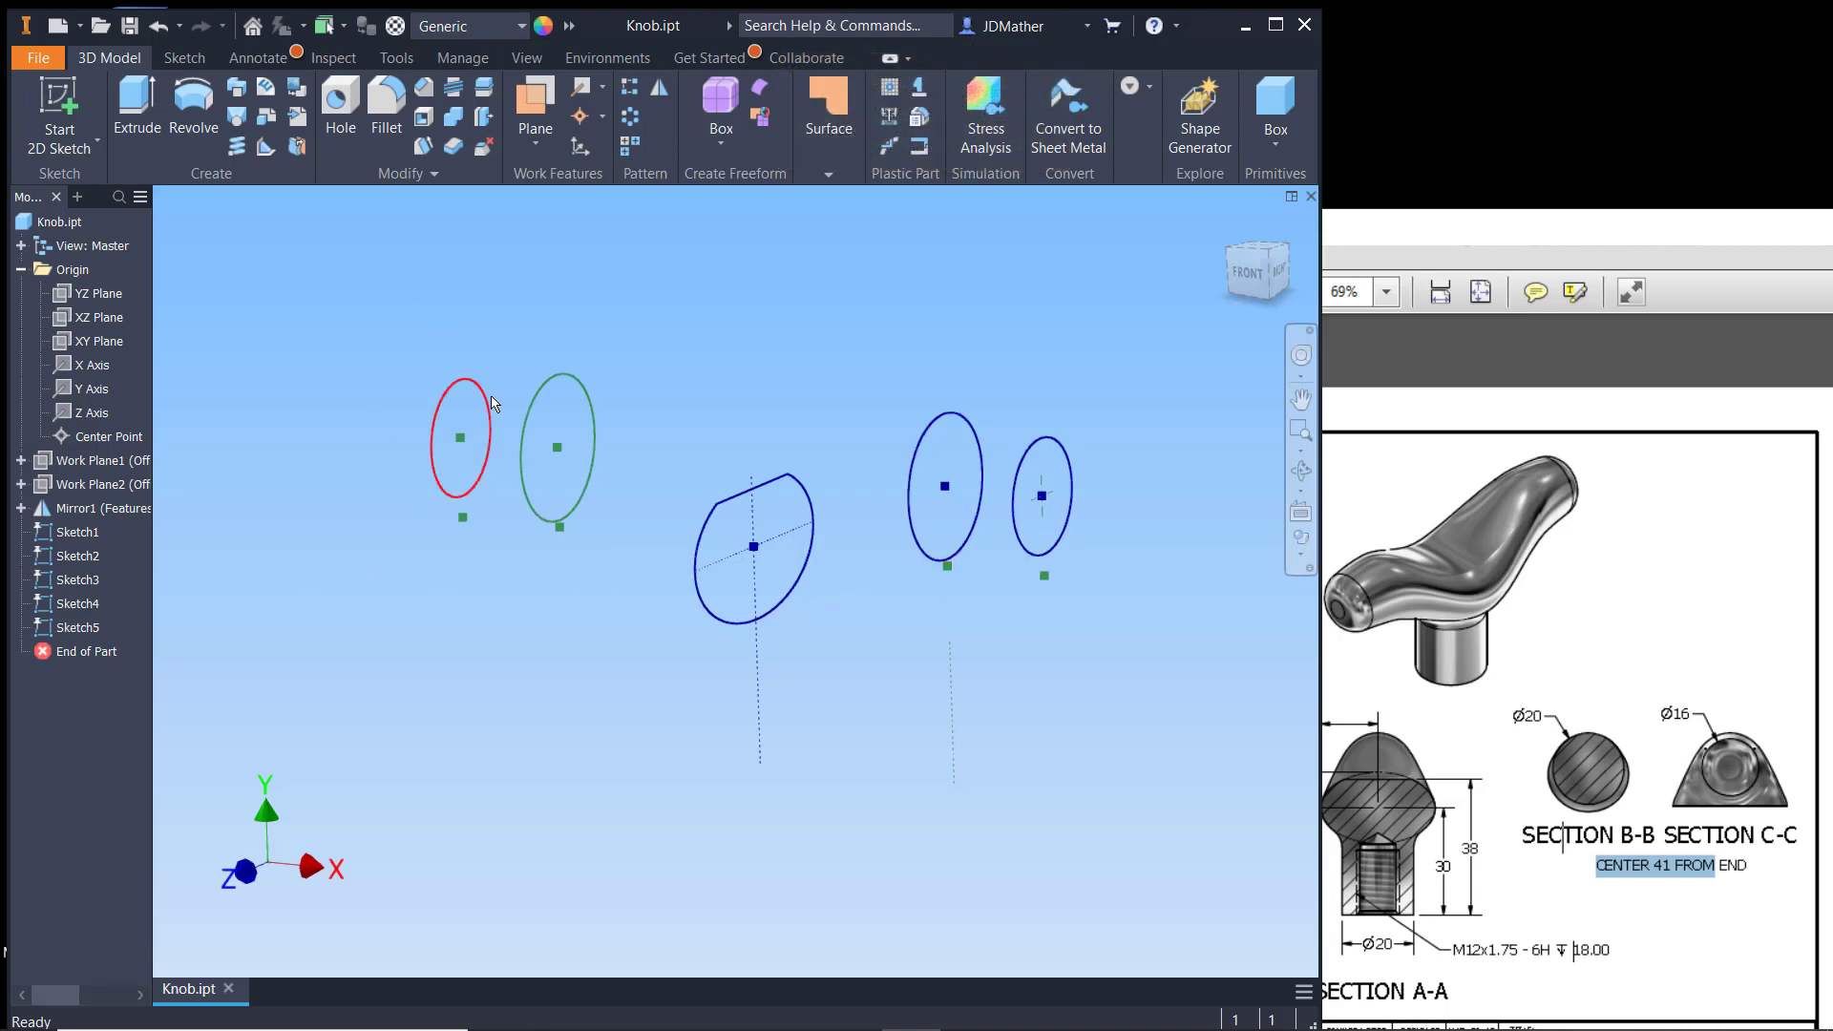
Step: Loft a solid through the five sections in the order Sketch3, Sketch2, Sketch1, Sketch4, Sketch5
left_click(237, 119)
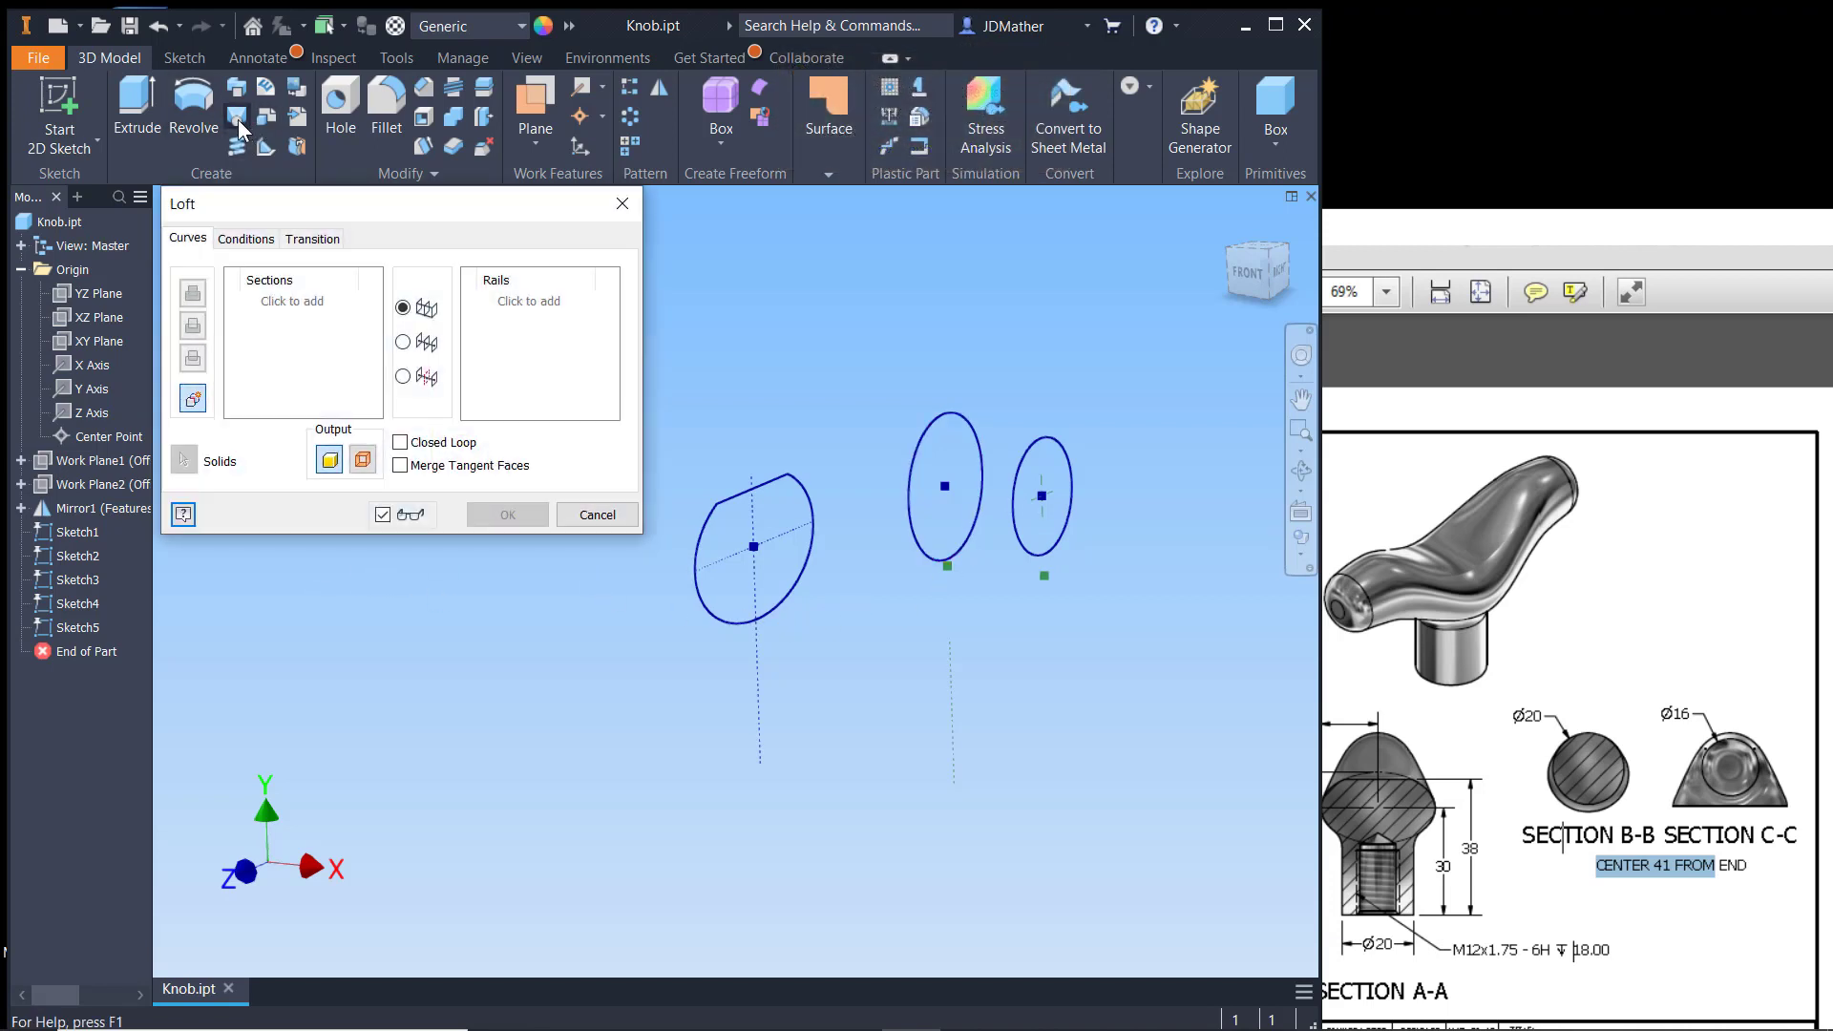
left_click(1048, 558)
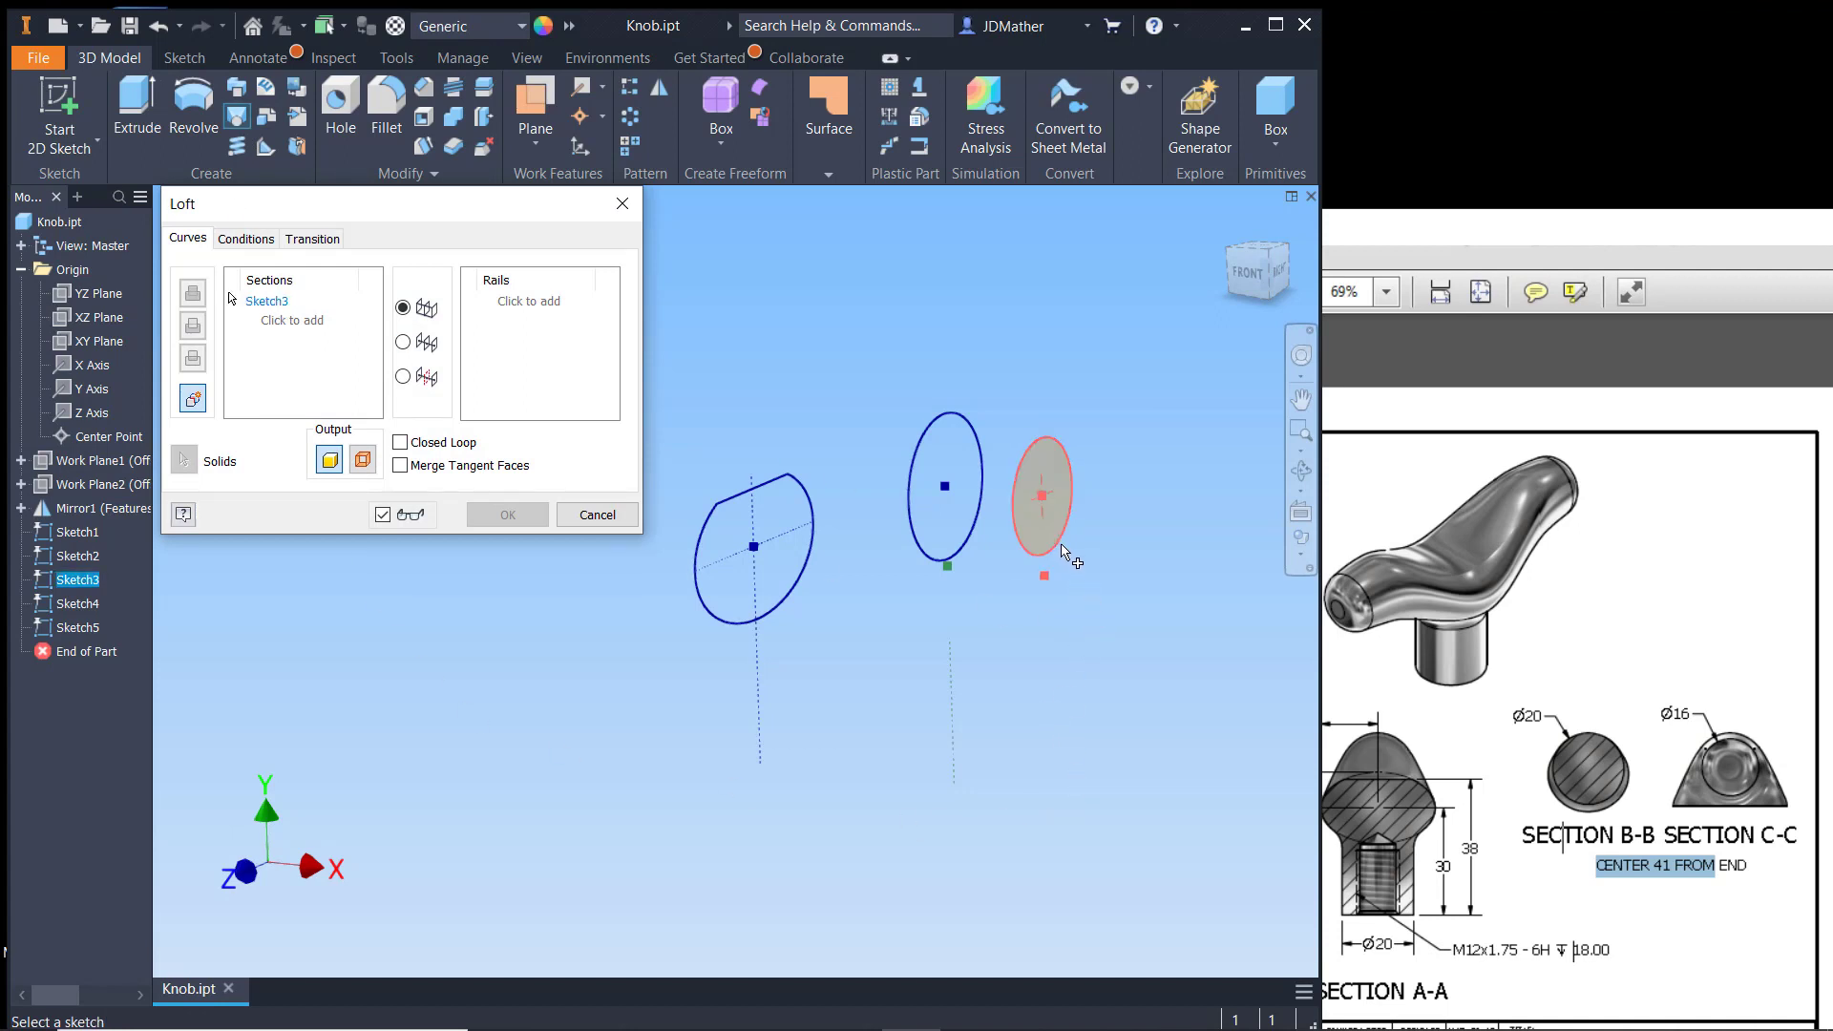
left_click(969, 552)
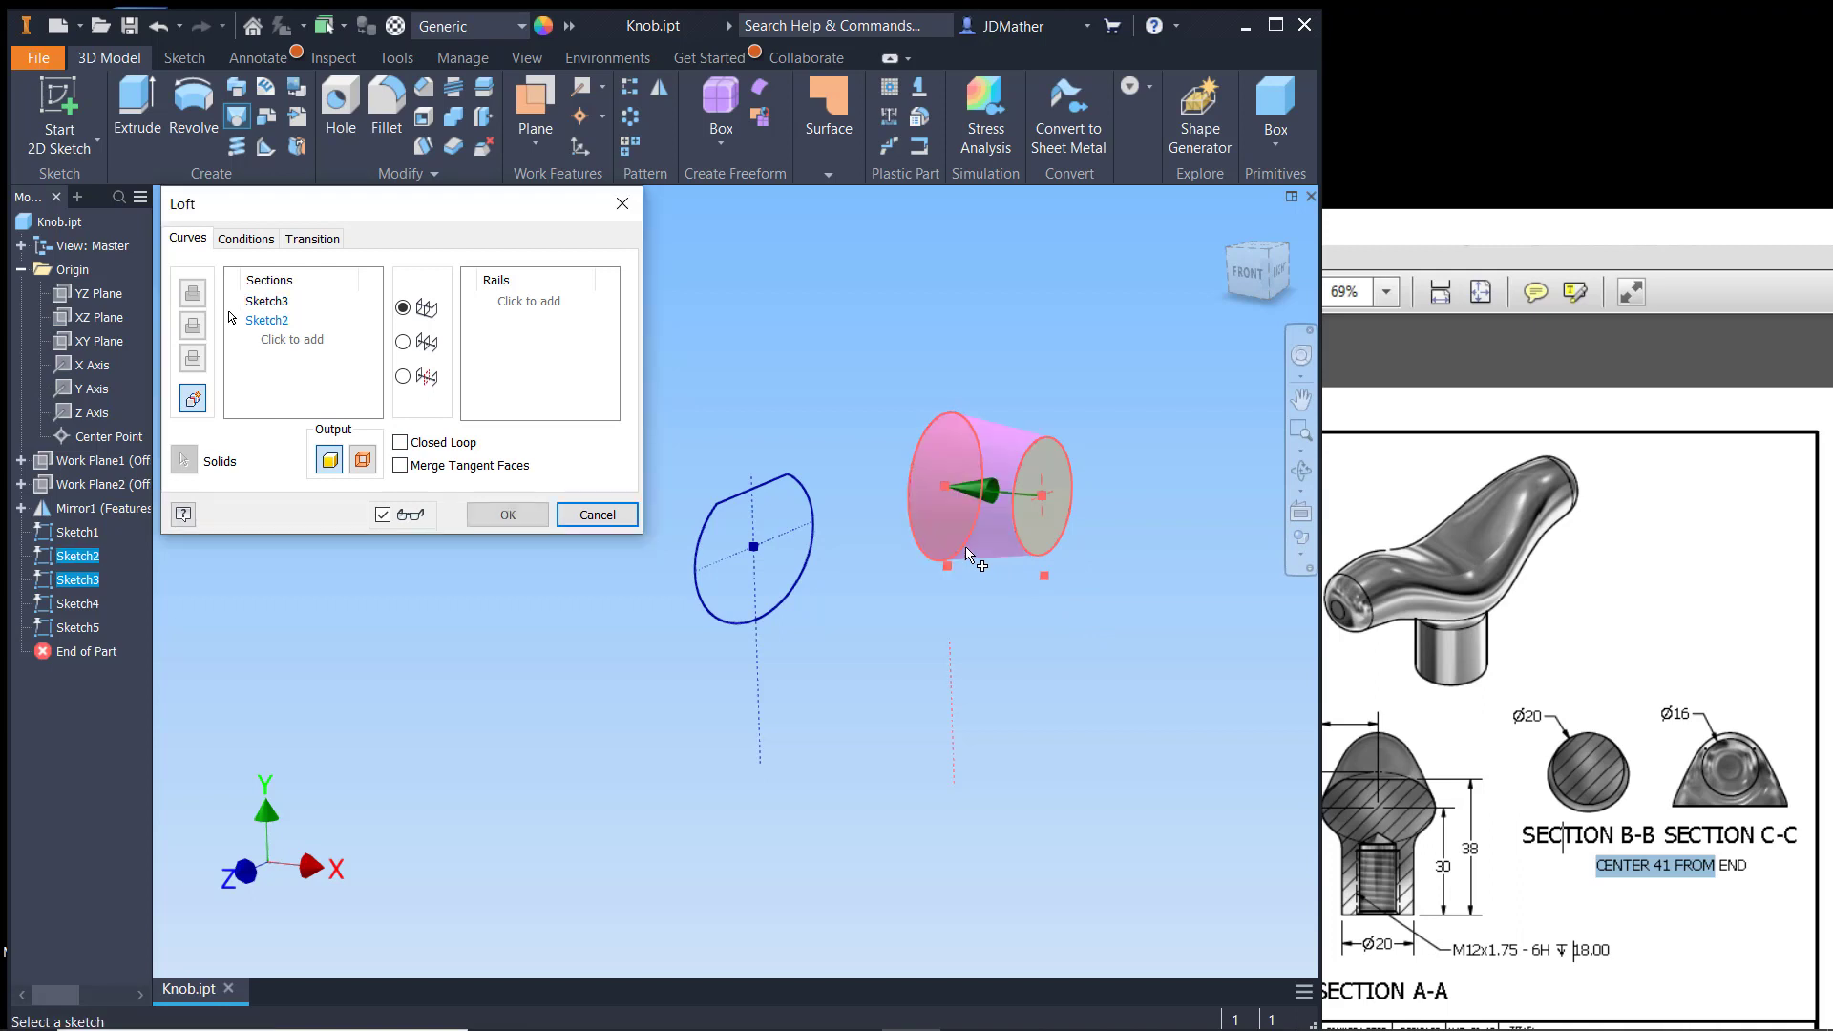
left_click(802, 609)
scroll(988, 807, "up", 1)
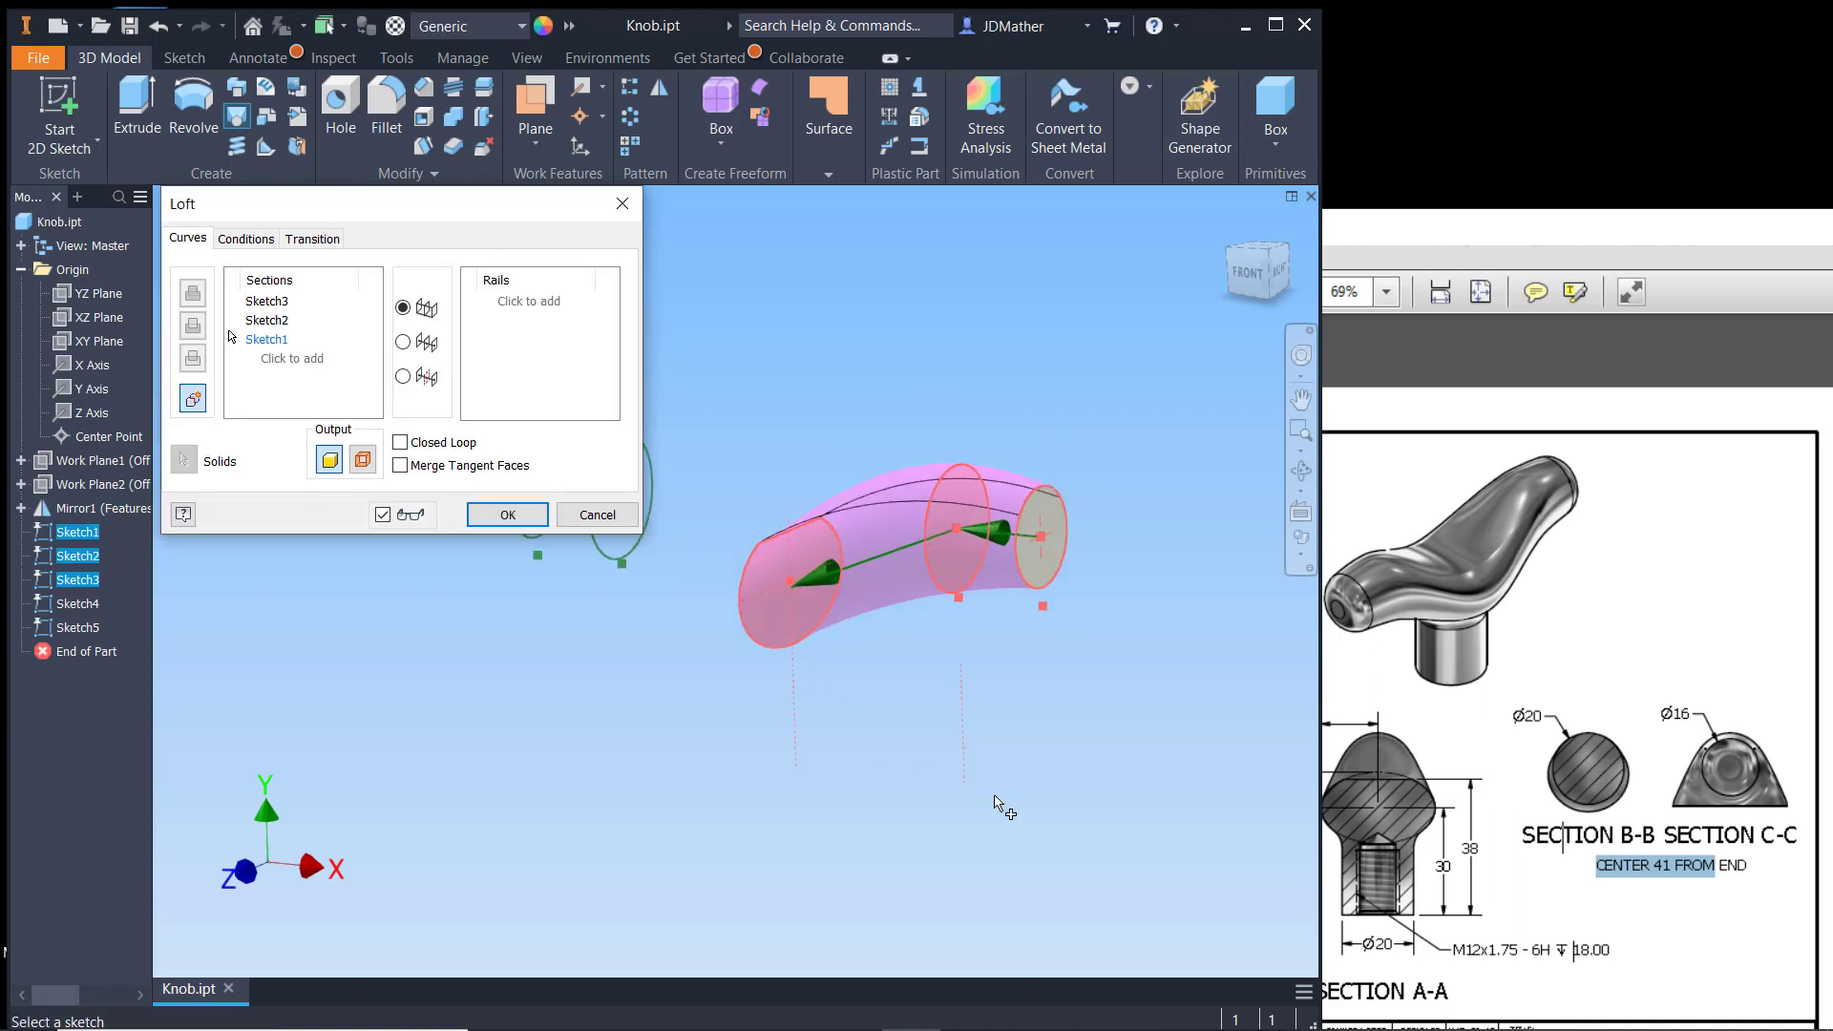
scroll(859, 740, "up", 1)
left_click(697, 580)
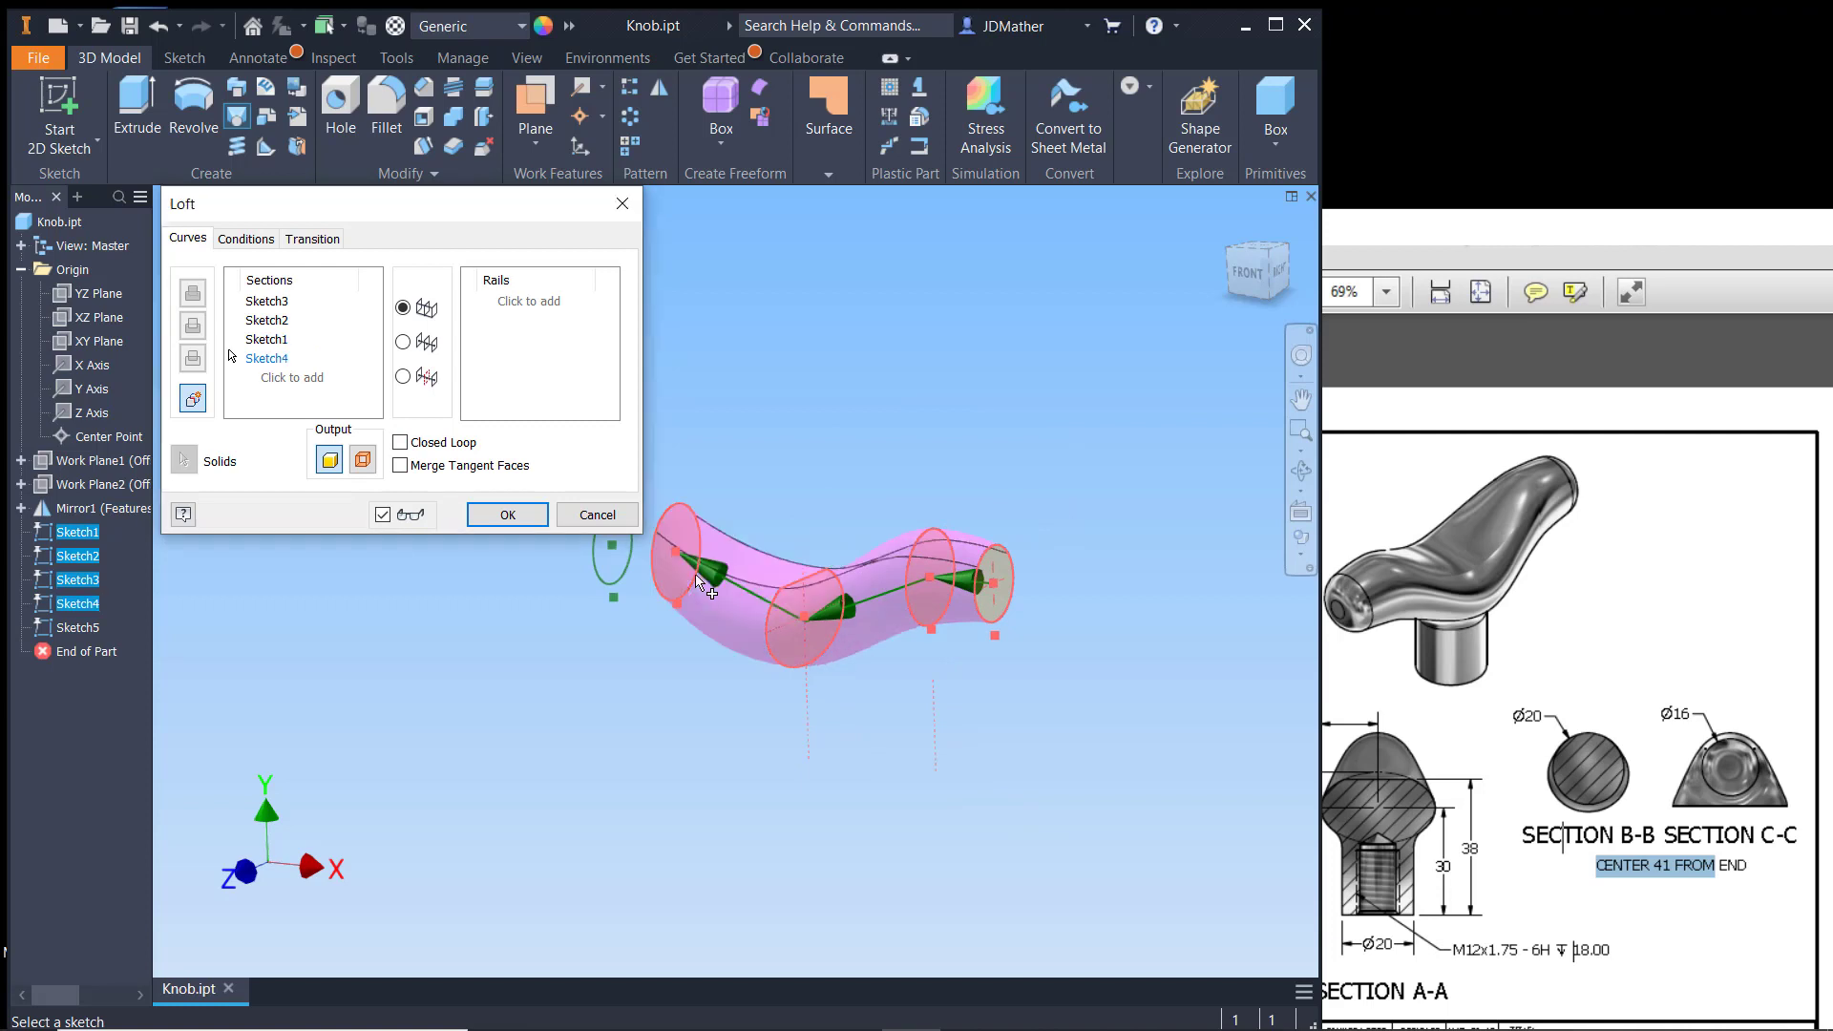
scroll(685, 676, "down", 1)
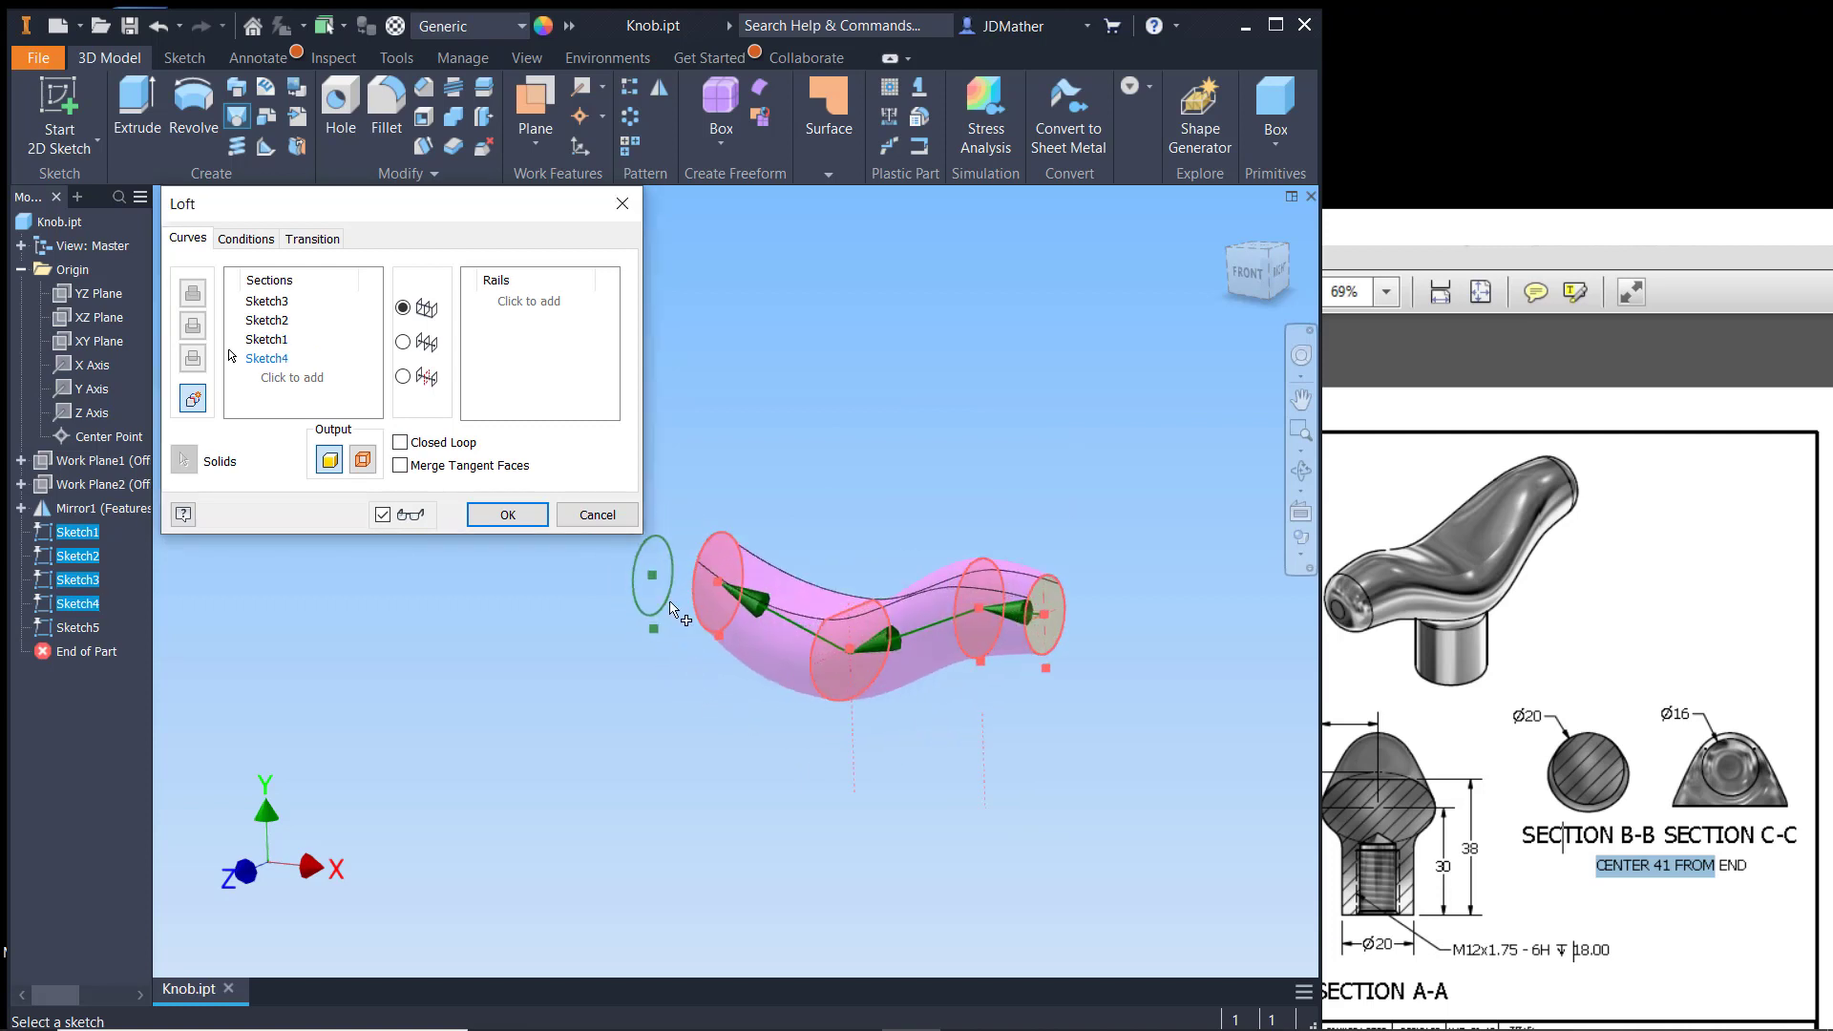
left_click(644, 578)
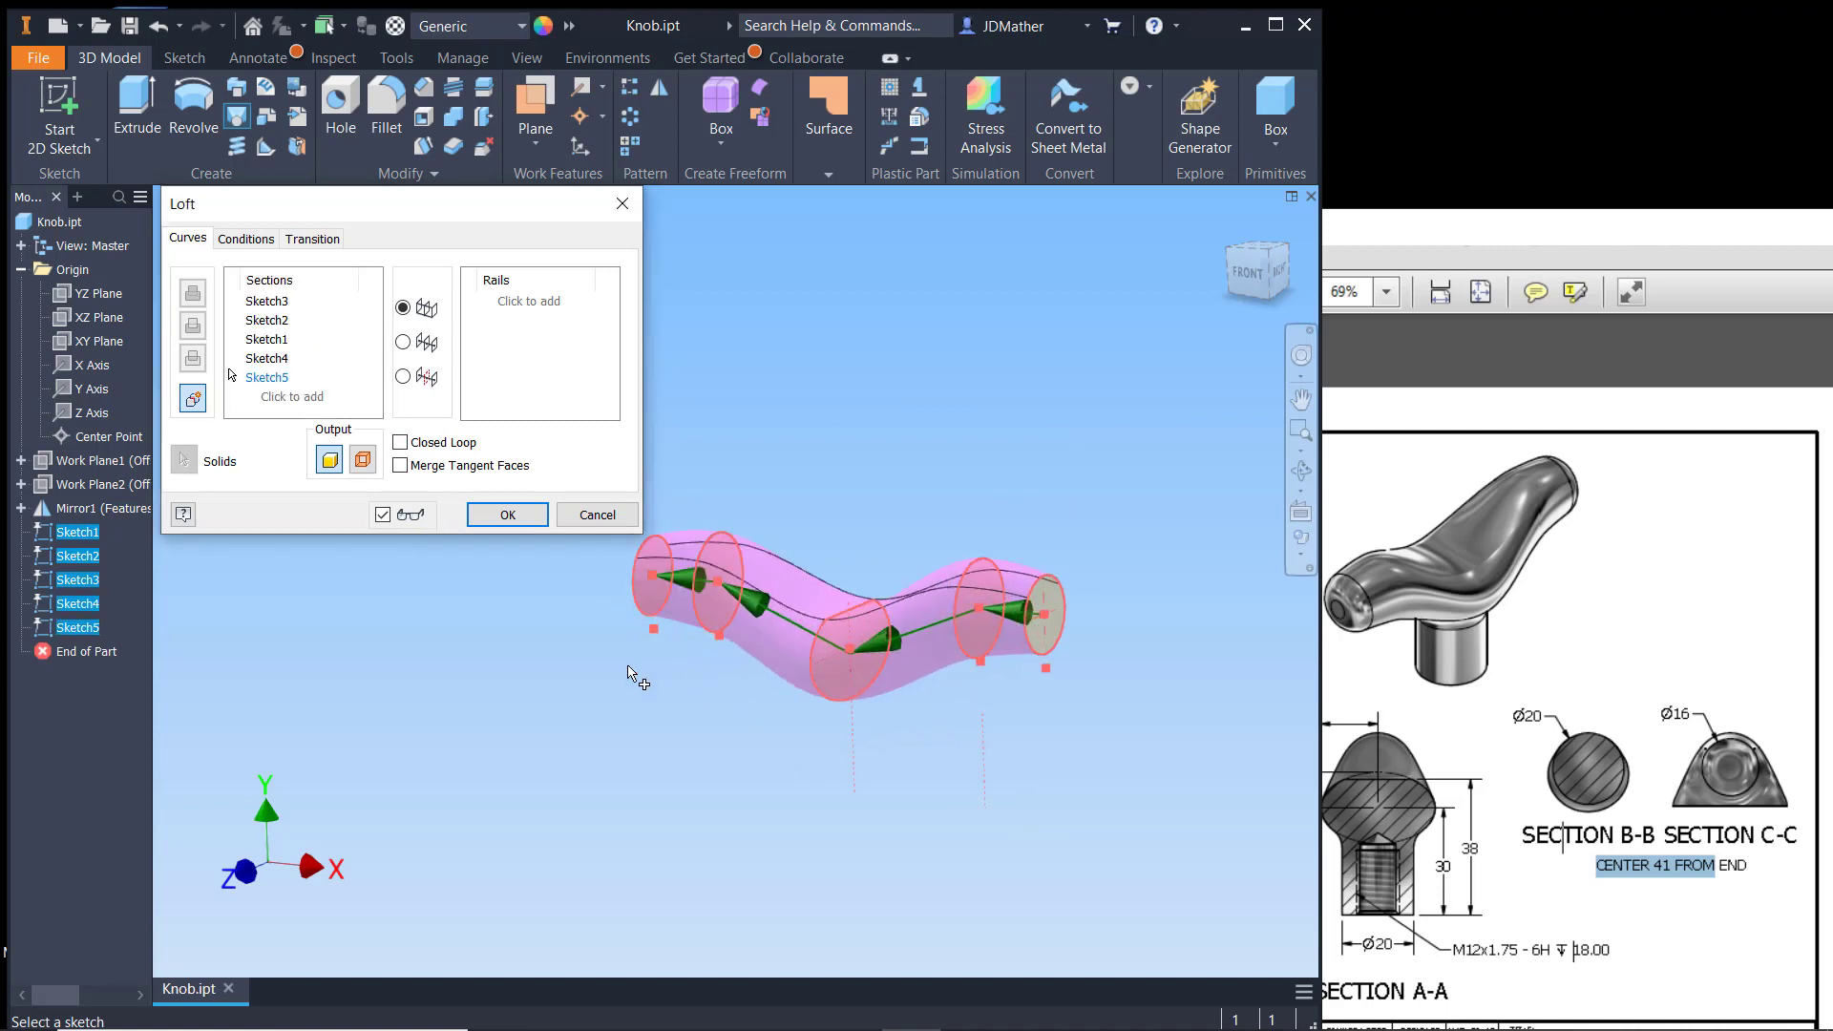
left_click(503, 515)
scroll(981, 764, "down", 2)
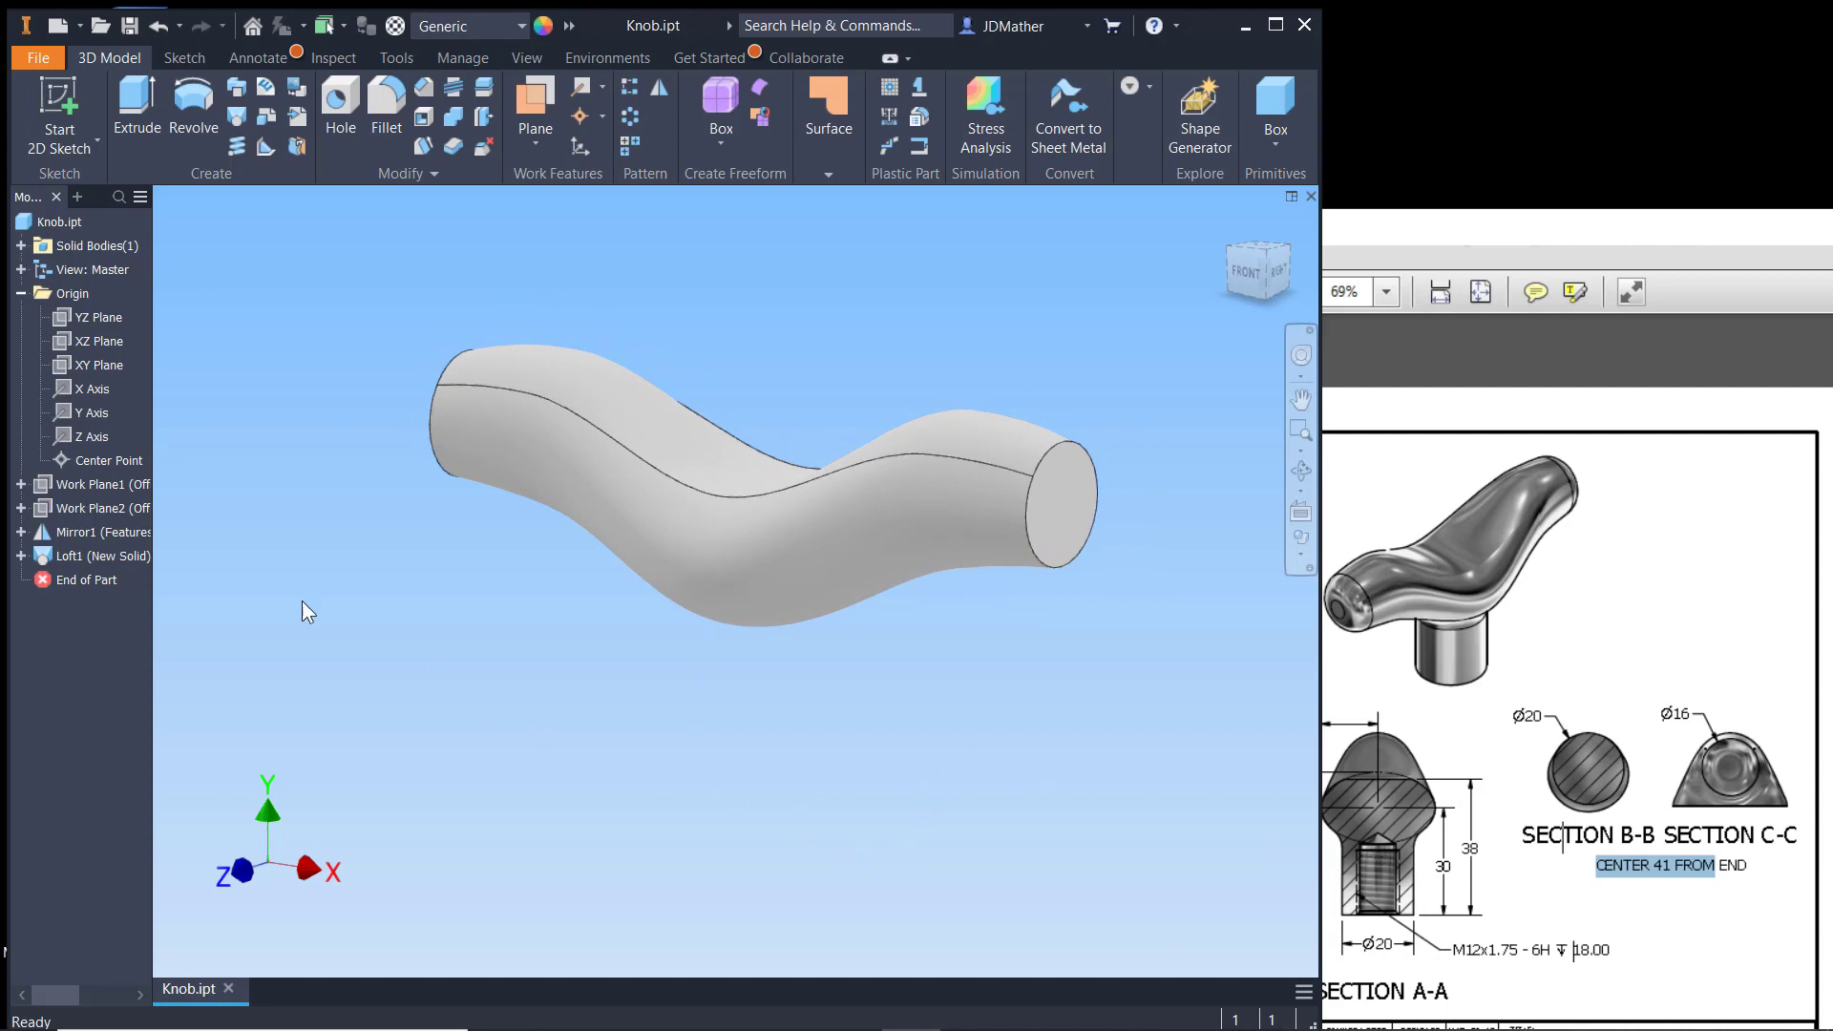
Step: Make the centre section Sketch1 inside the loft feature visible
left_click(21, 555)
right_click(83, 577)
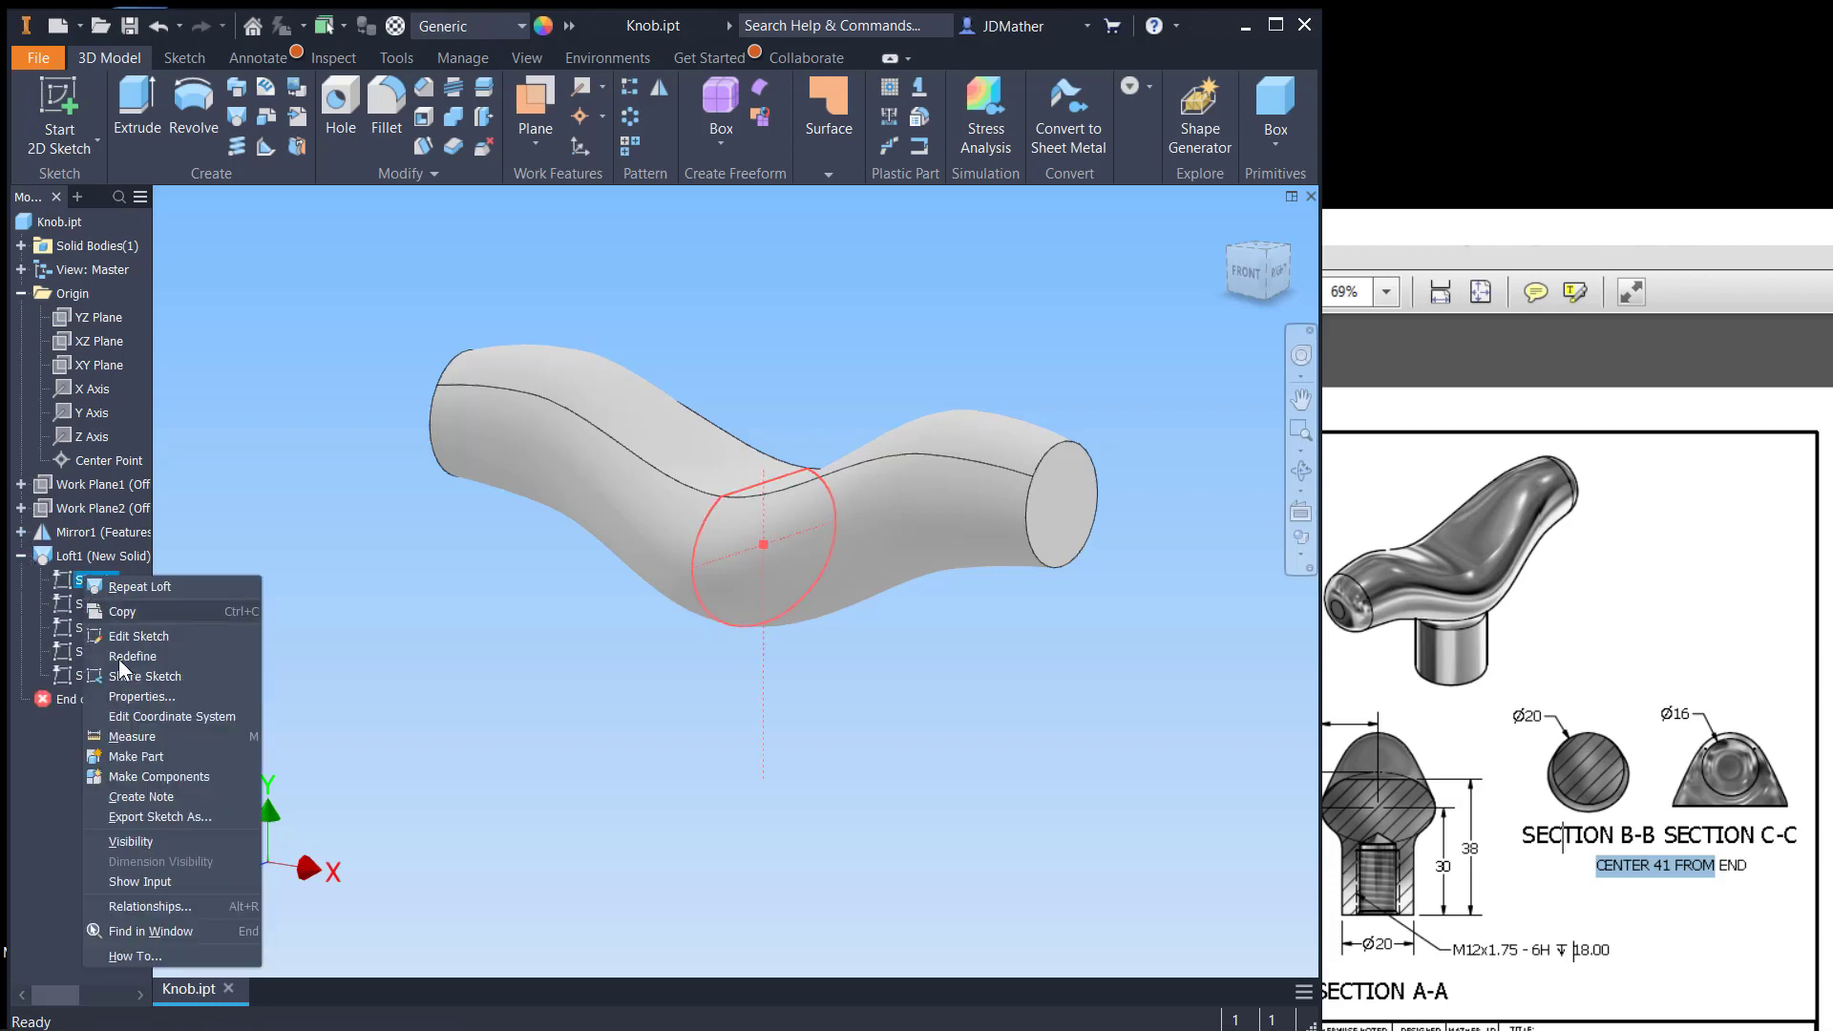
left_click(140, 841)
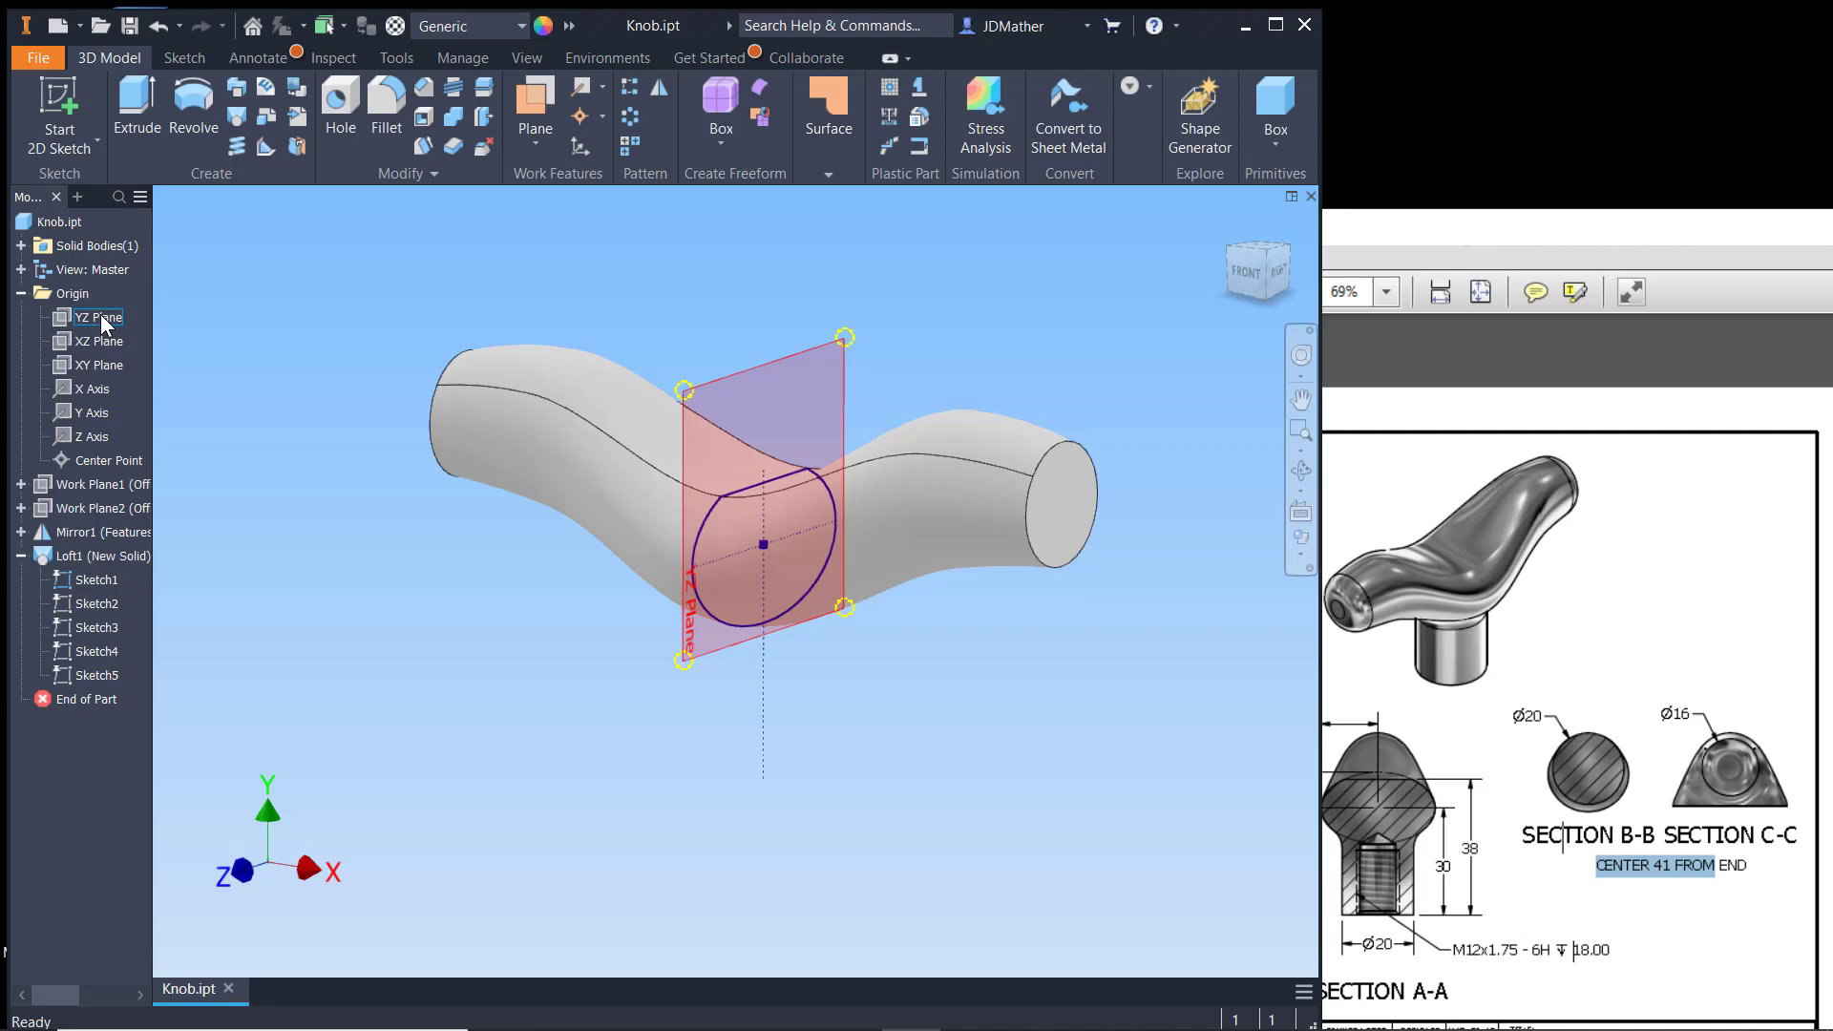
Step: Sketch a rectangle about 27 mm wide on the XY Plane from the centre point, snapping its lower corner to the vertical construction line's end
left_click(103, 370)
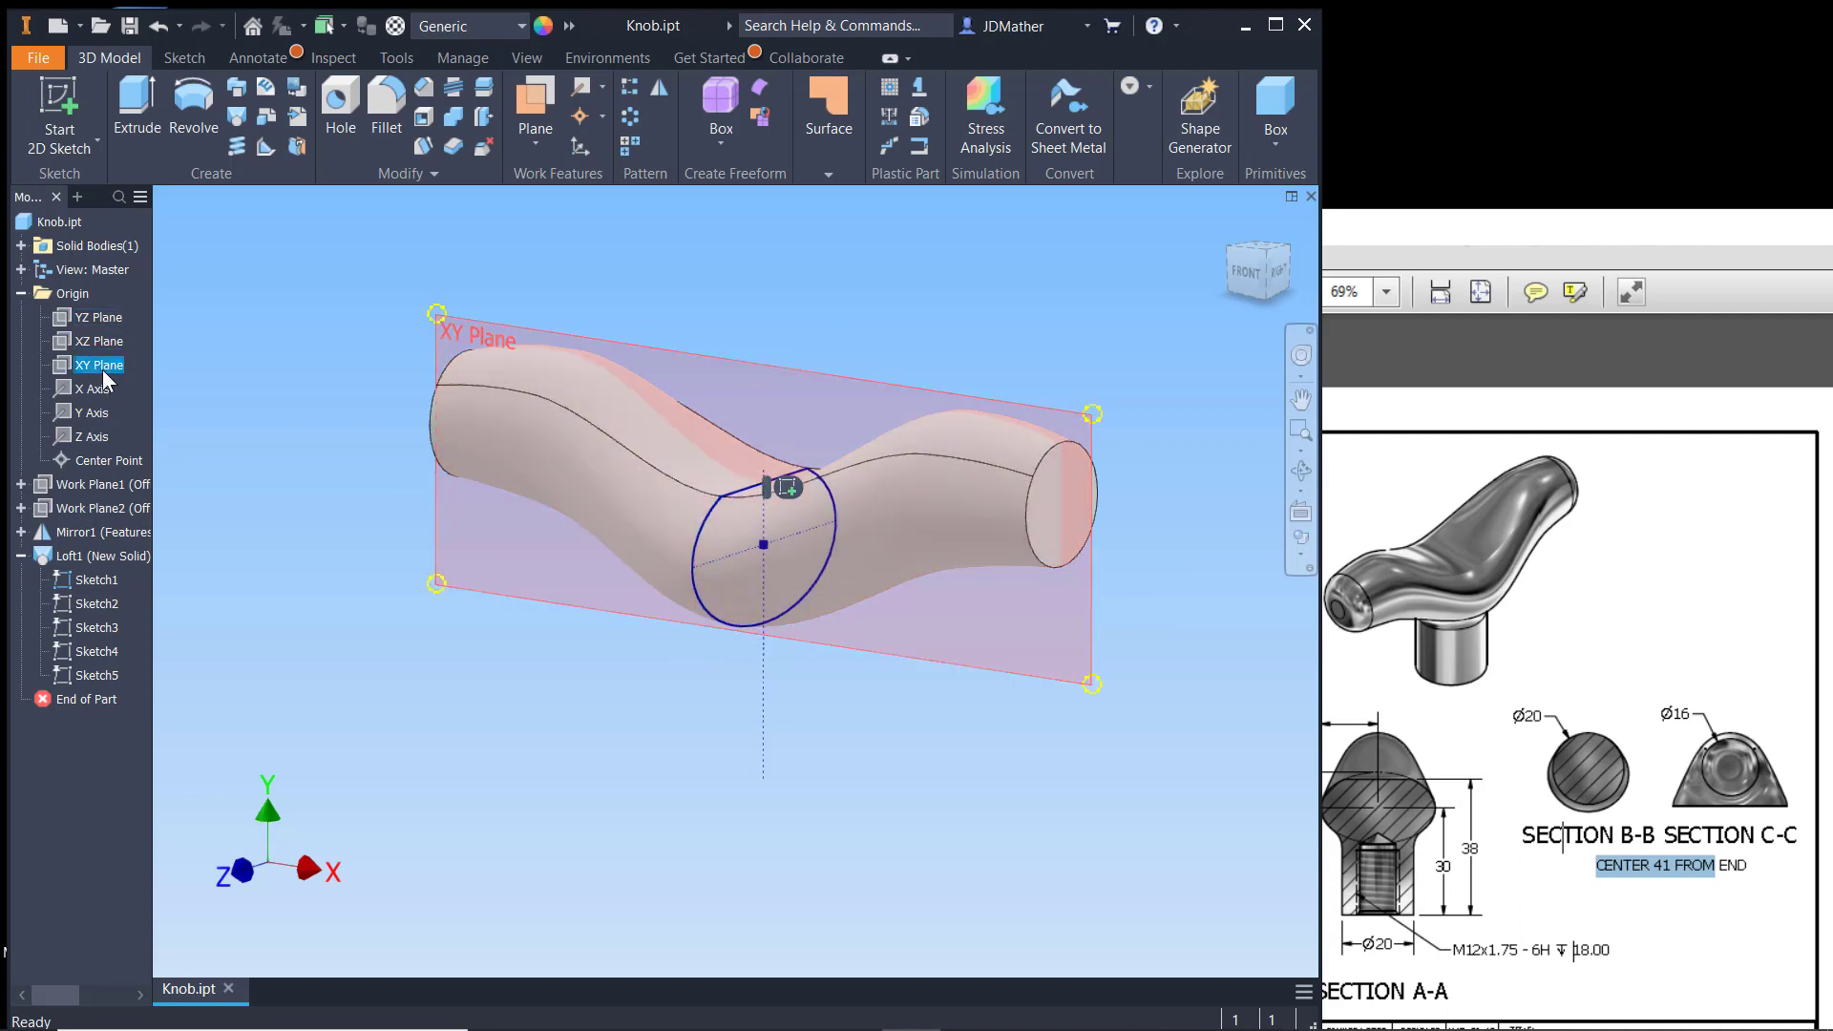
right_click(104, 374)
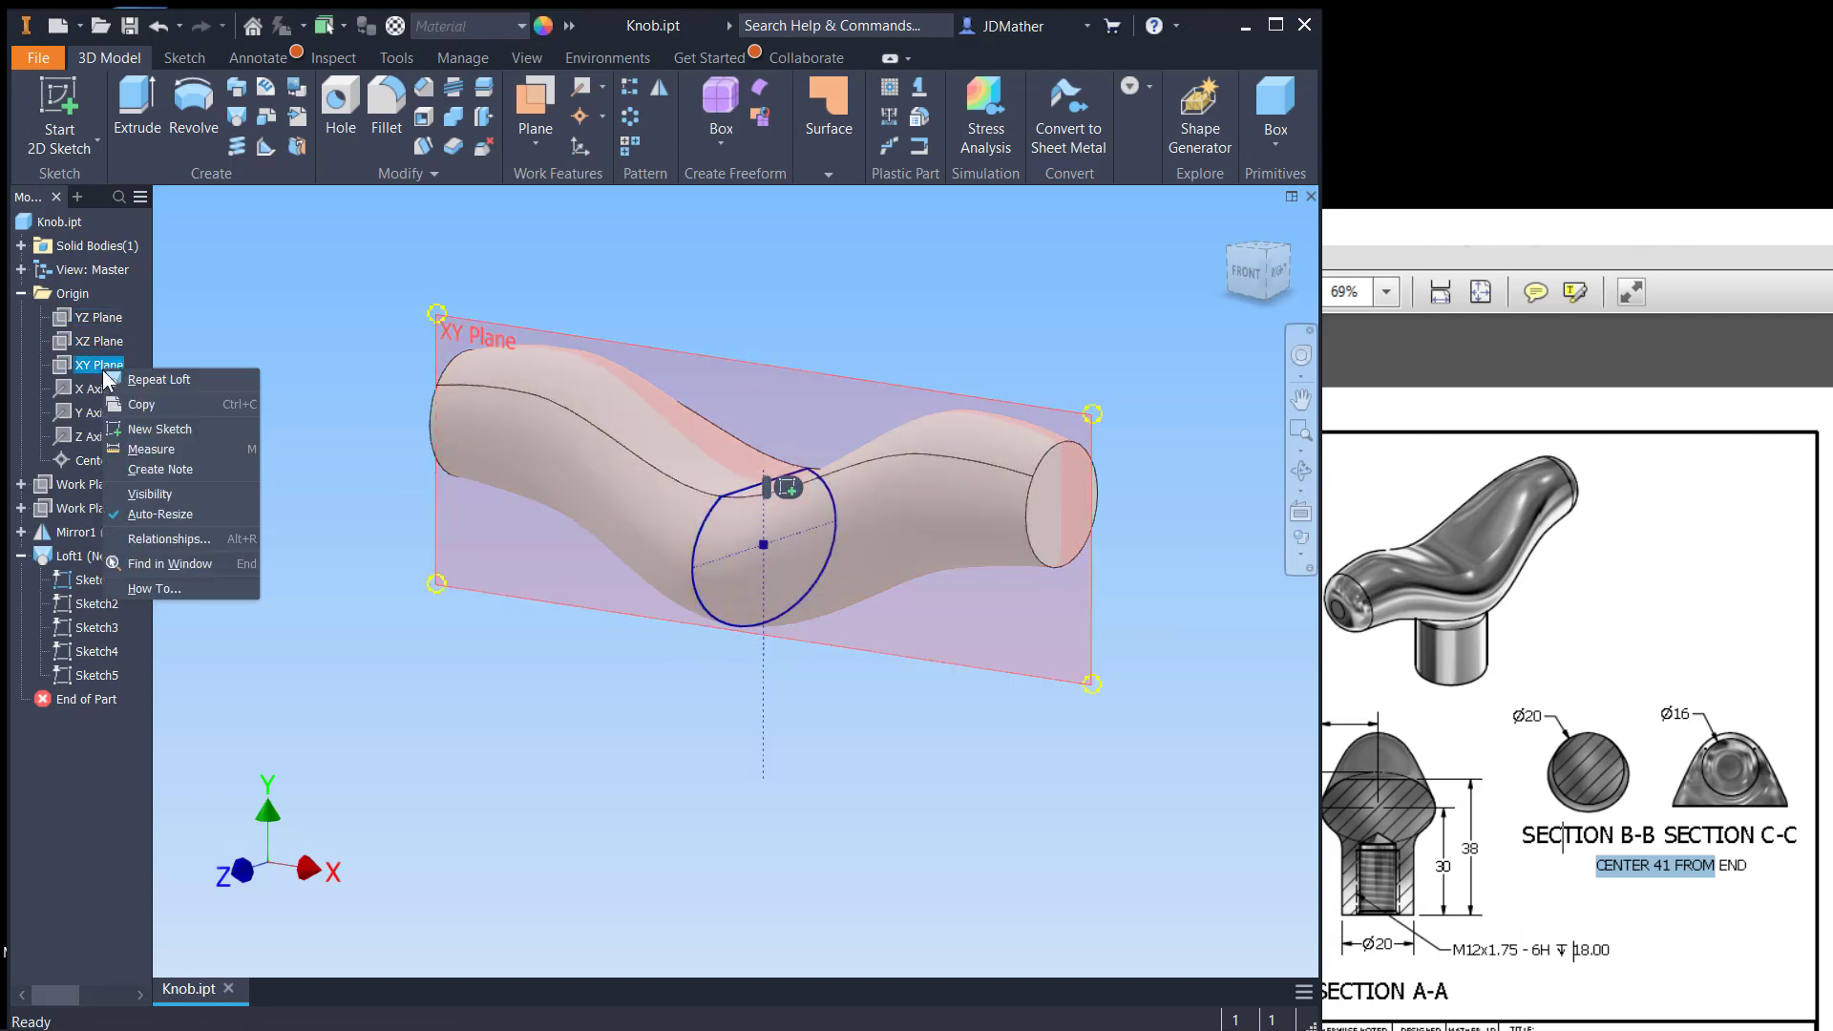
left_click(158, 432)
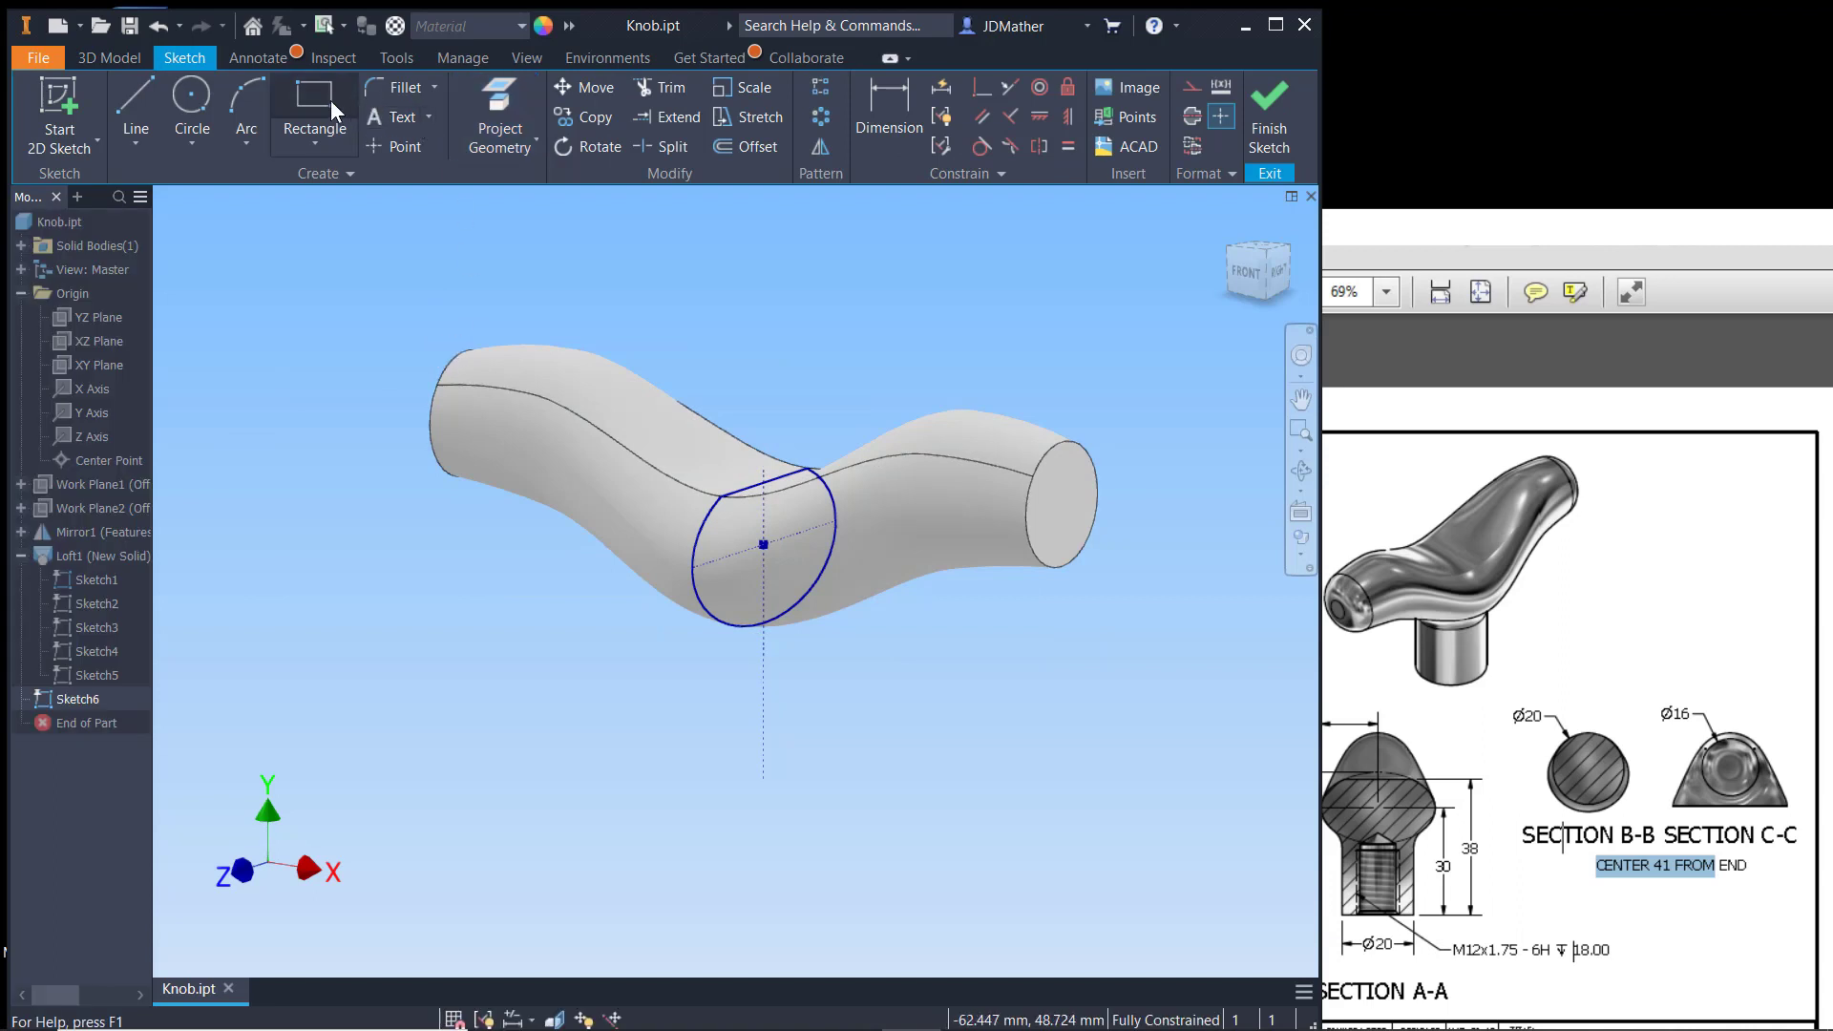
left_click(486, 88)
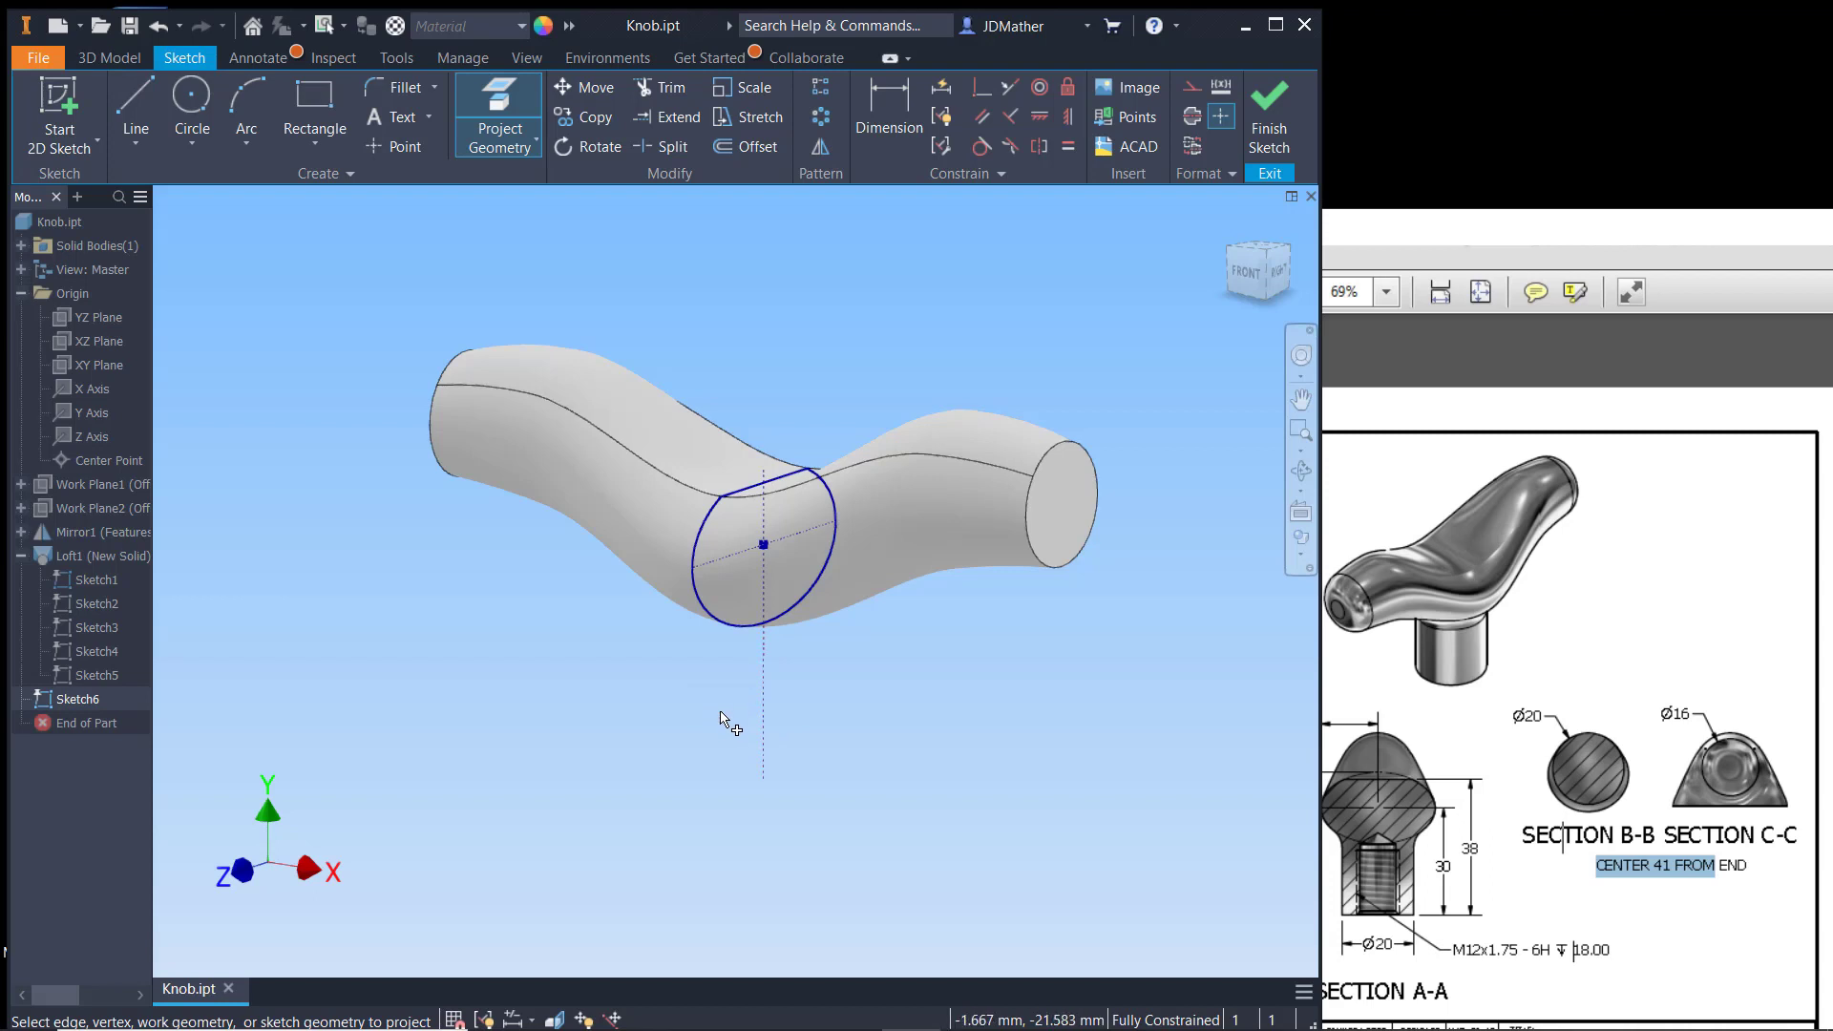
left_click(315, 90)
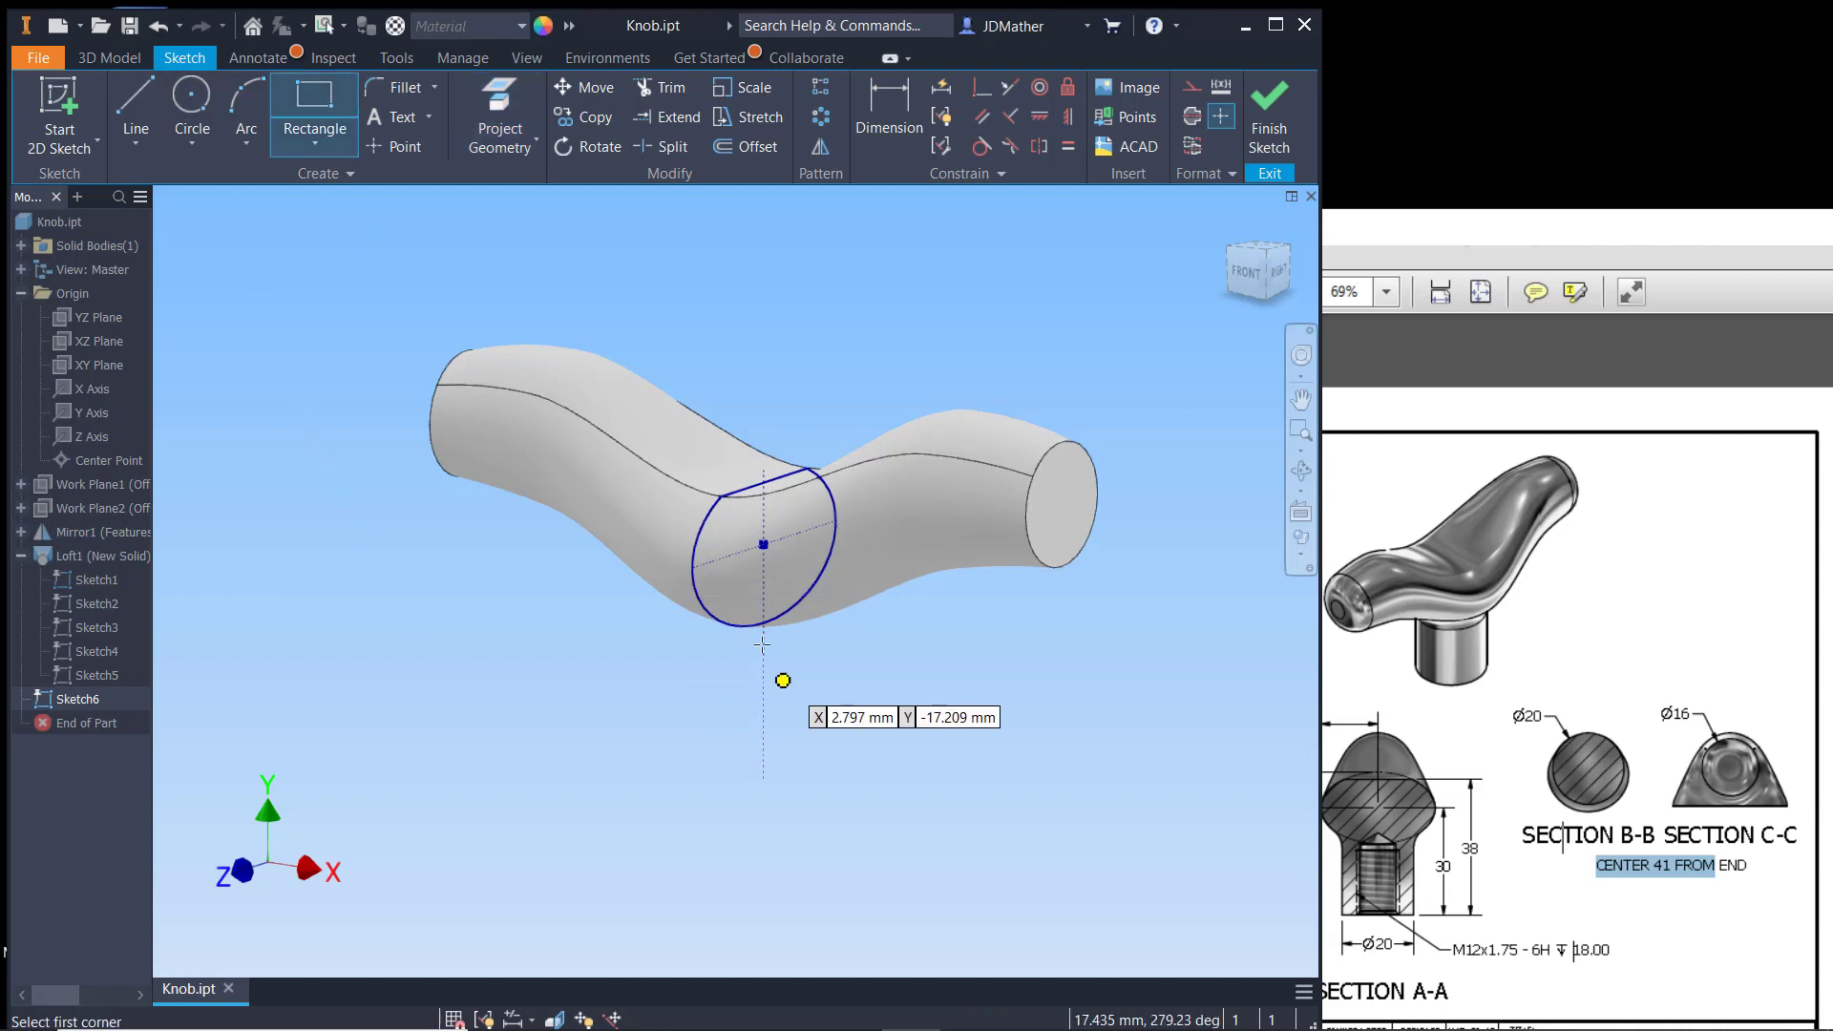
left_click(765, 543)
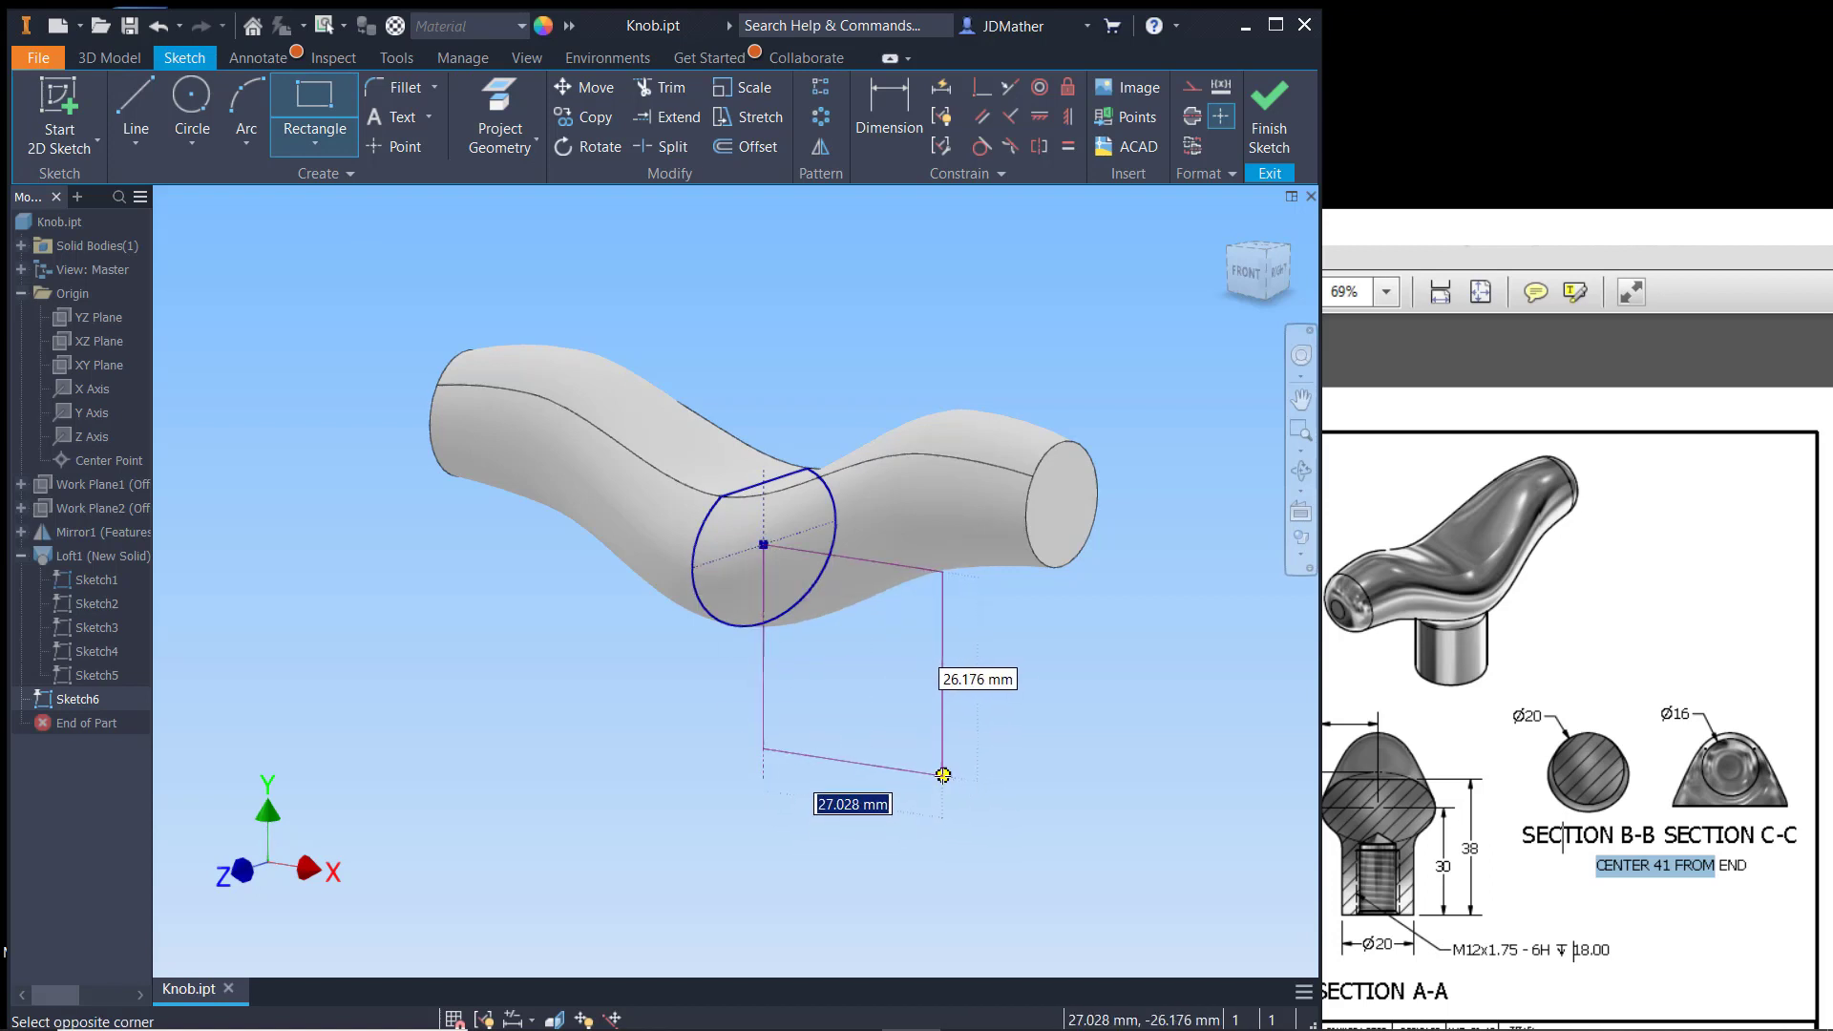
left_click(943, 775)
right_click(857, 844)
left_click(810, 809)
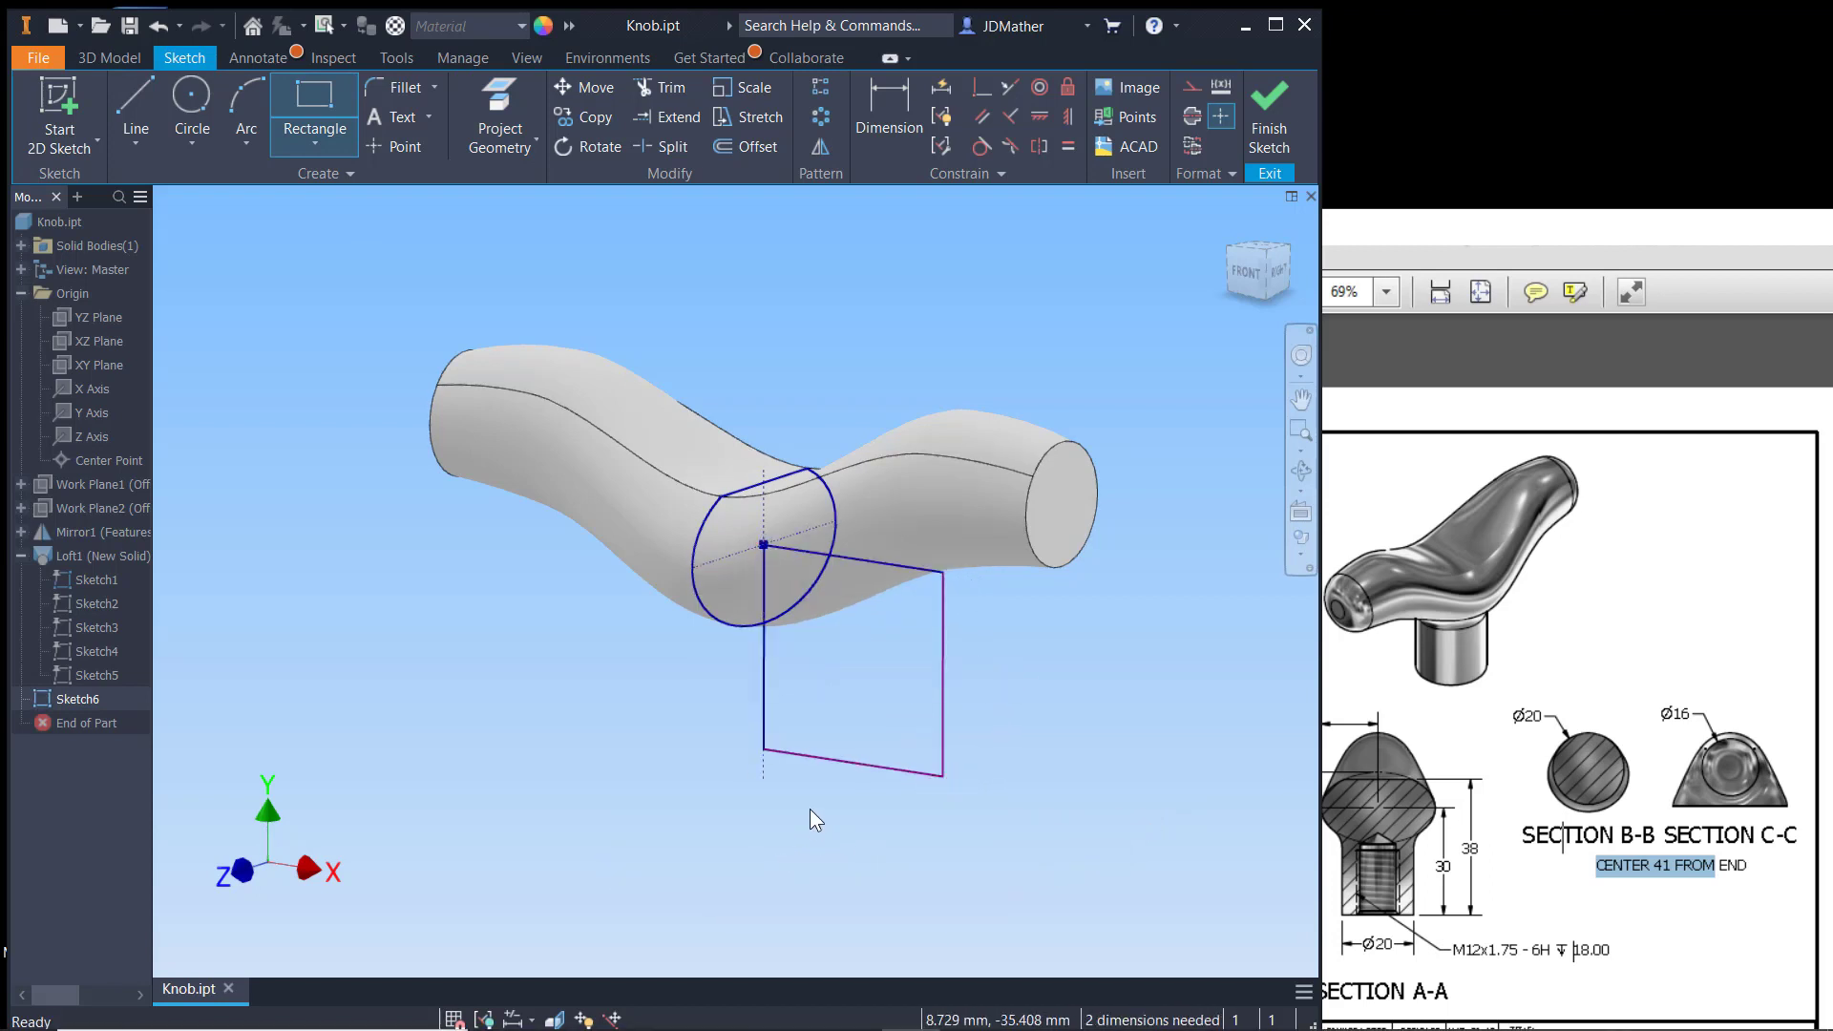
left_click_drag(763, 750, 763, 778)
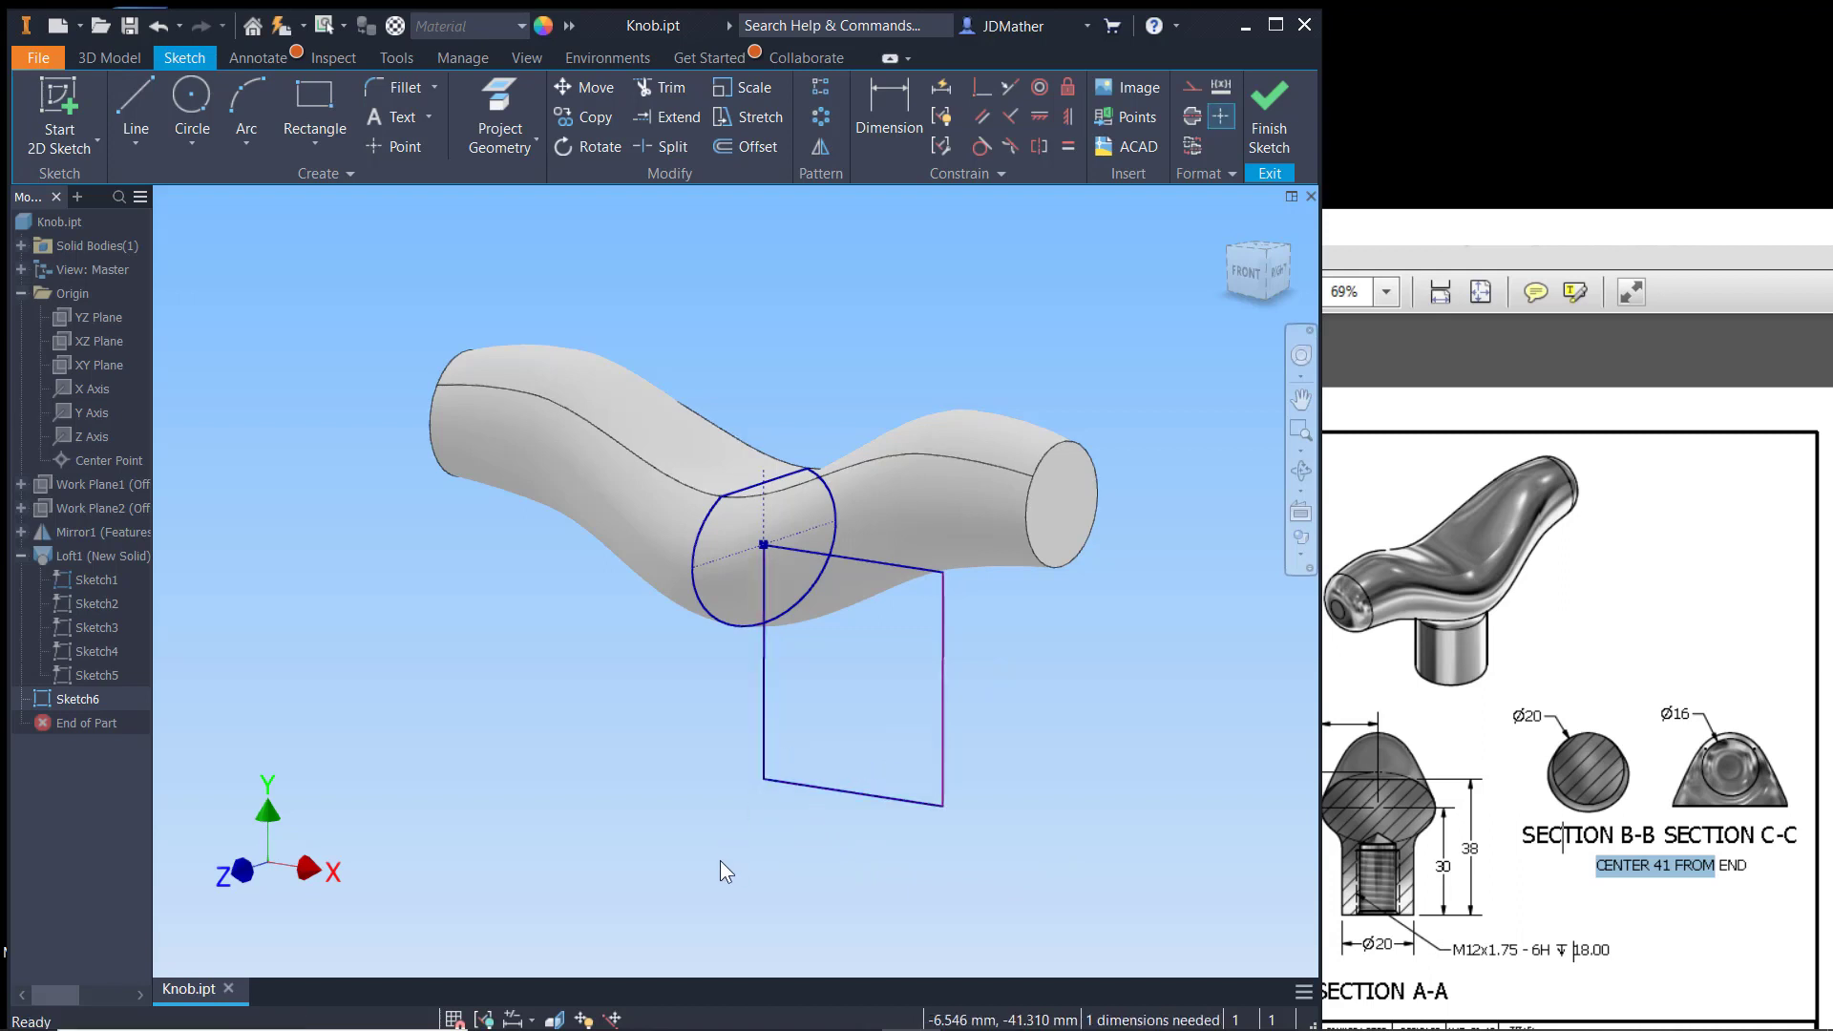
Step: Convert the rectangle's vertical side through the origin into a centerline
left_click(775, 750)
right_click(779, 746)
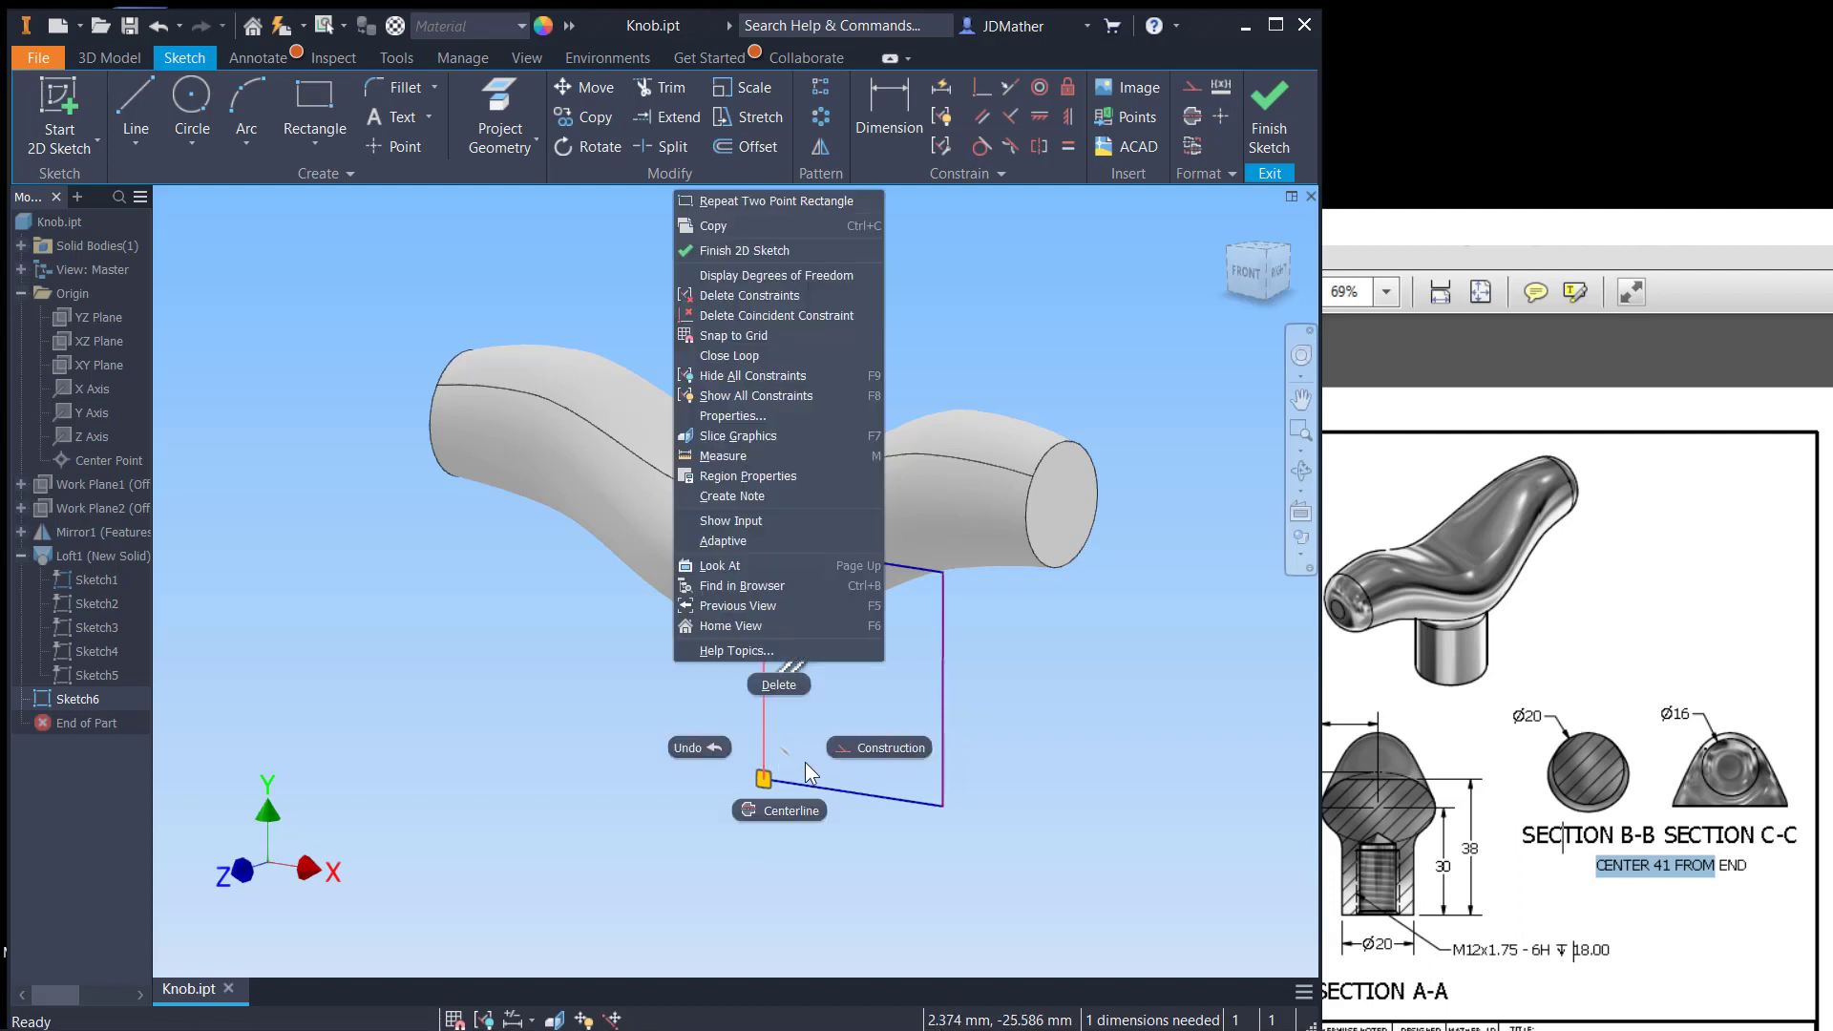
left_click(780, 808)
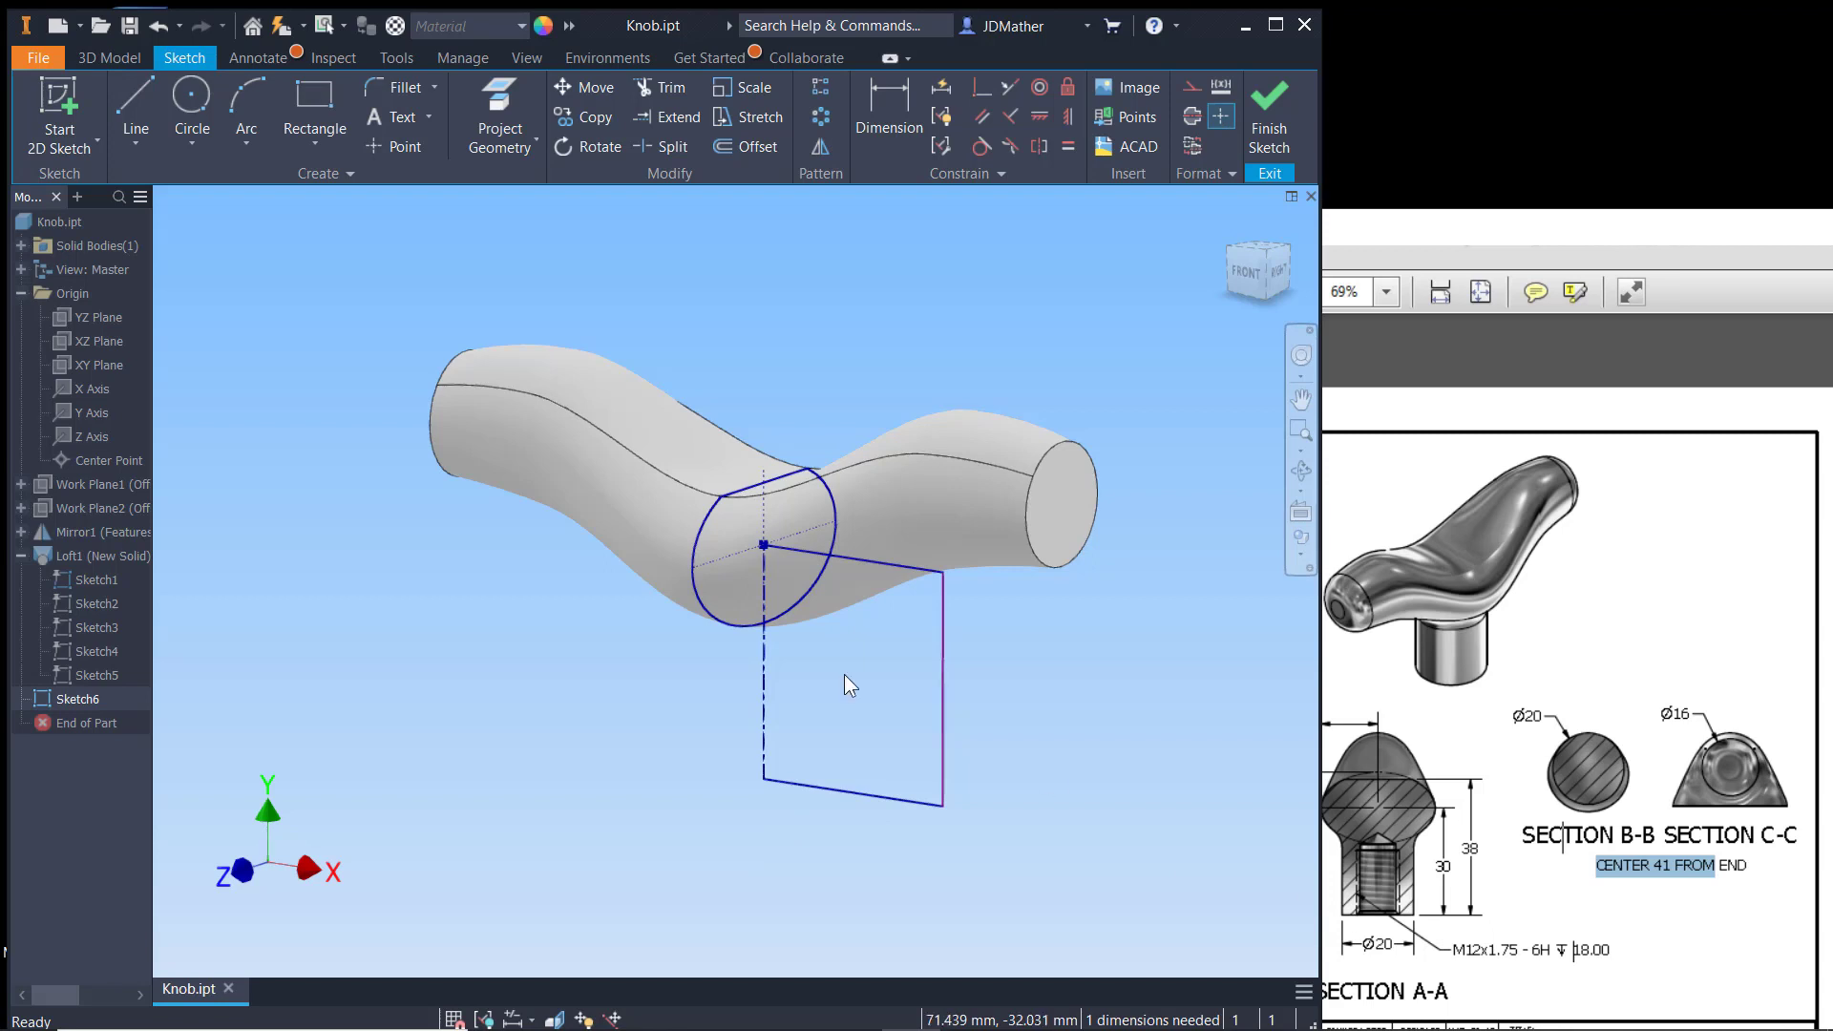
left_click(874, 103)
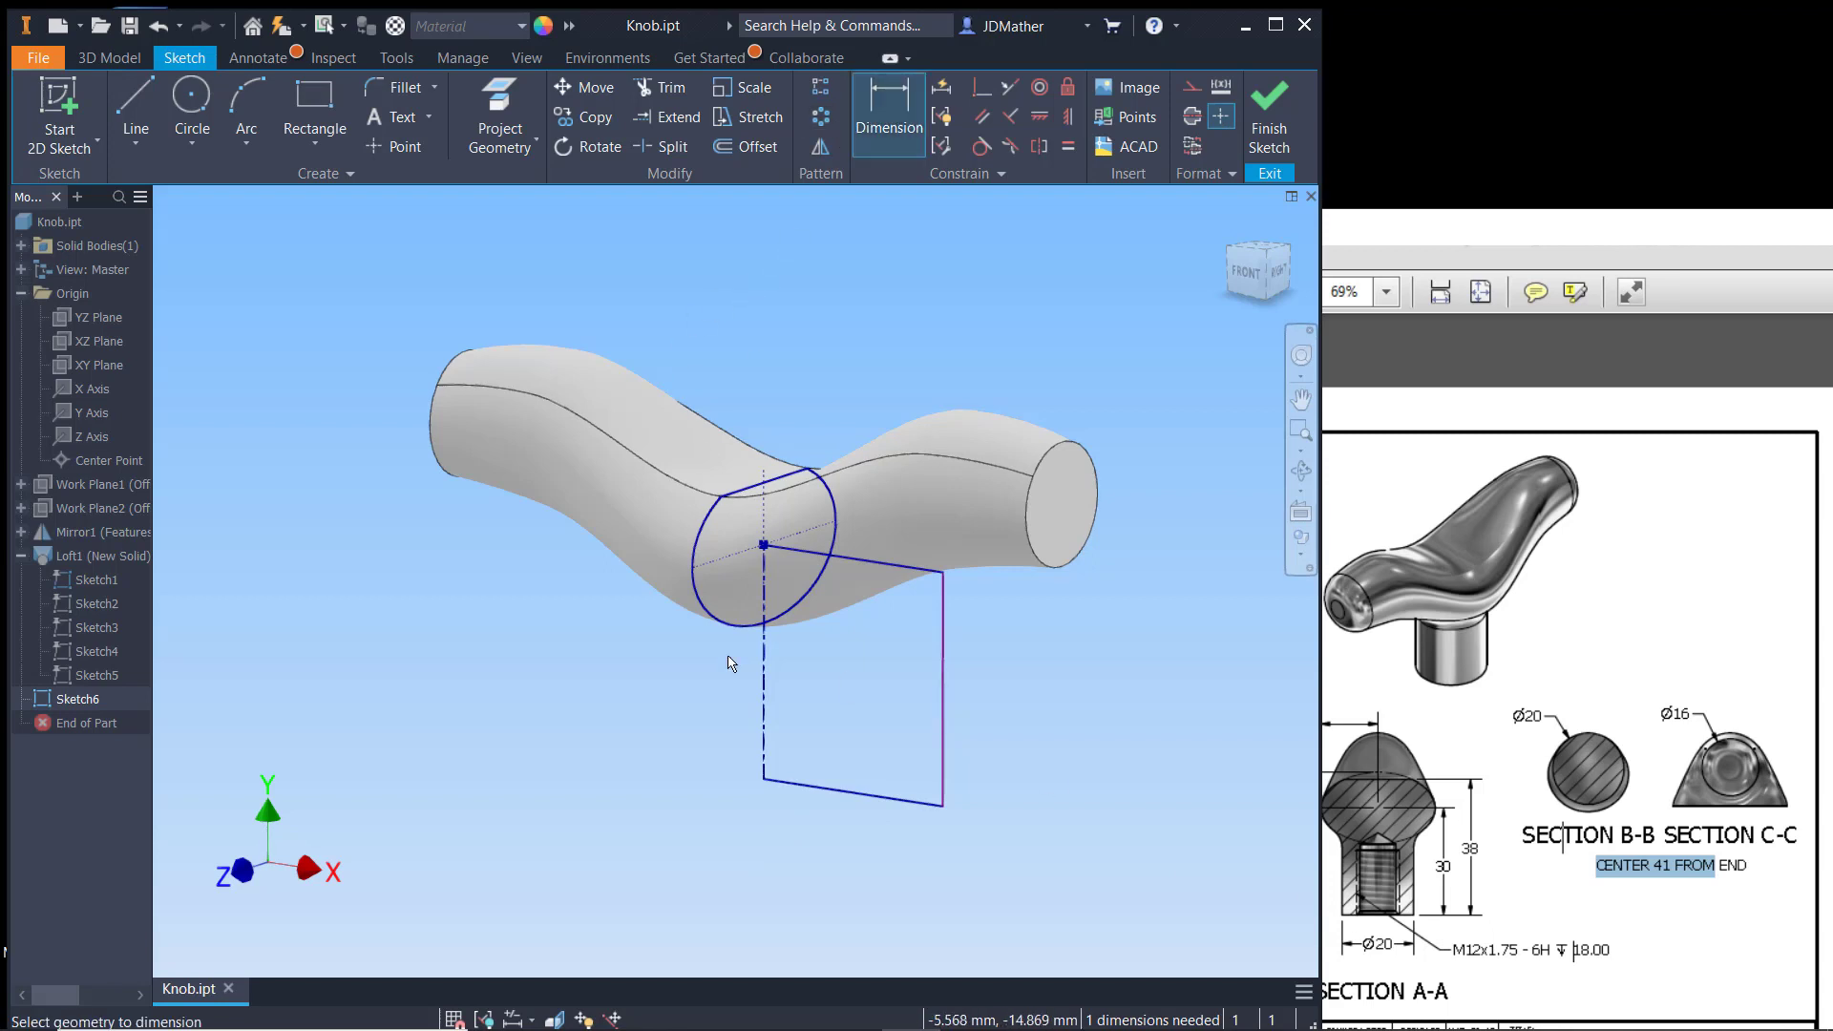
left_click(765, 749)
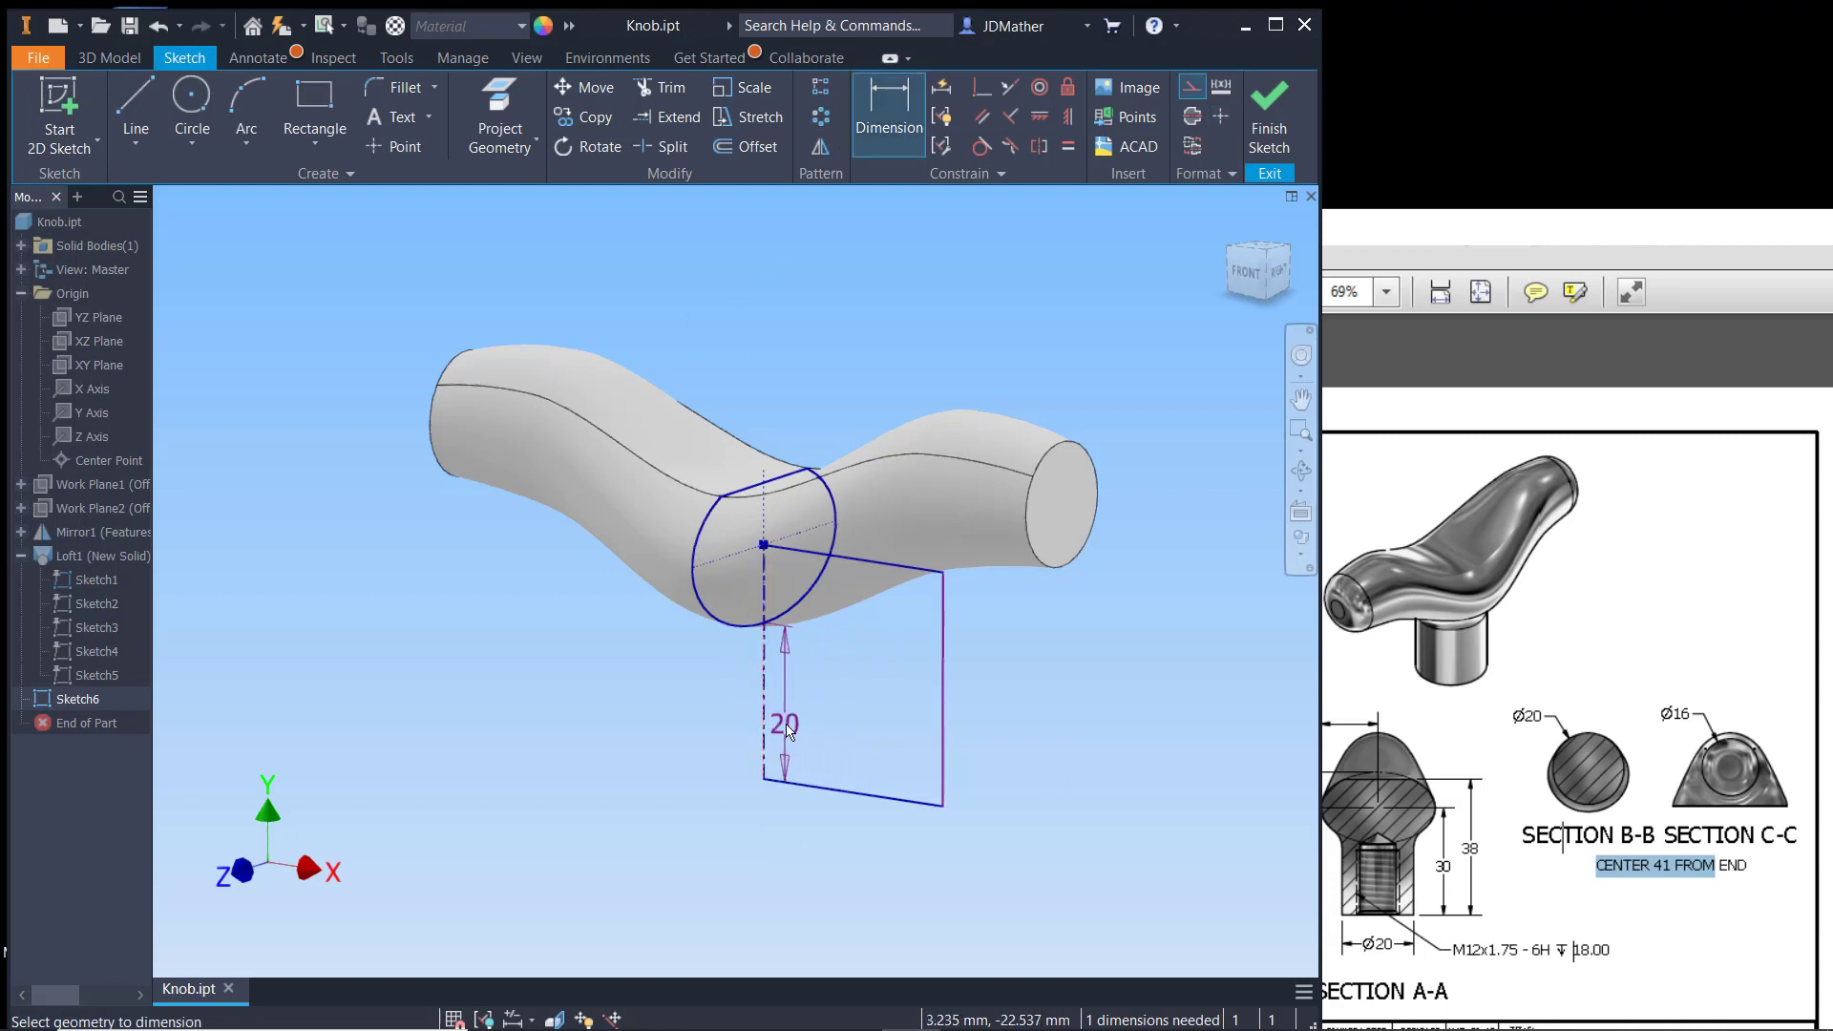
key("Escape")
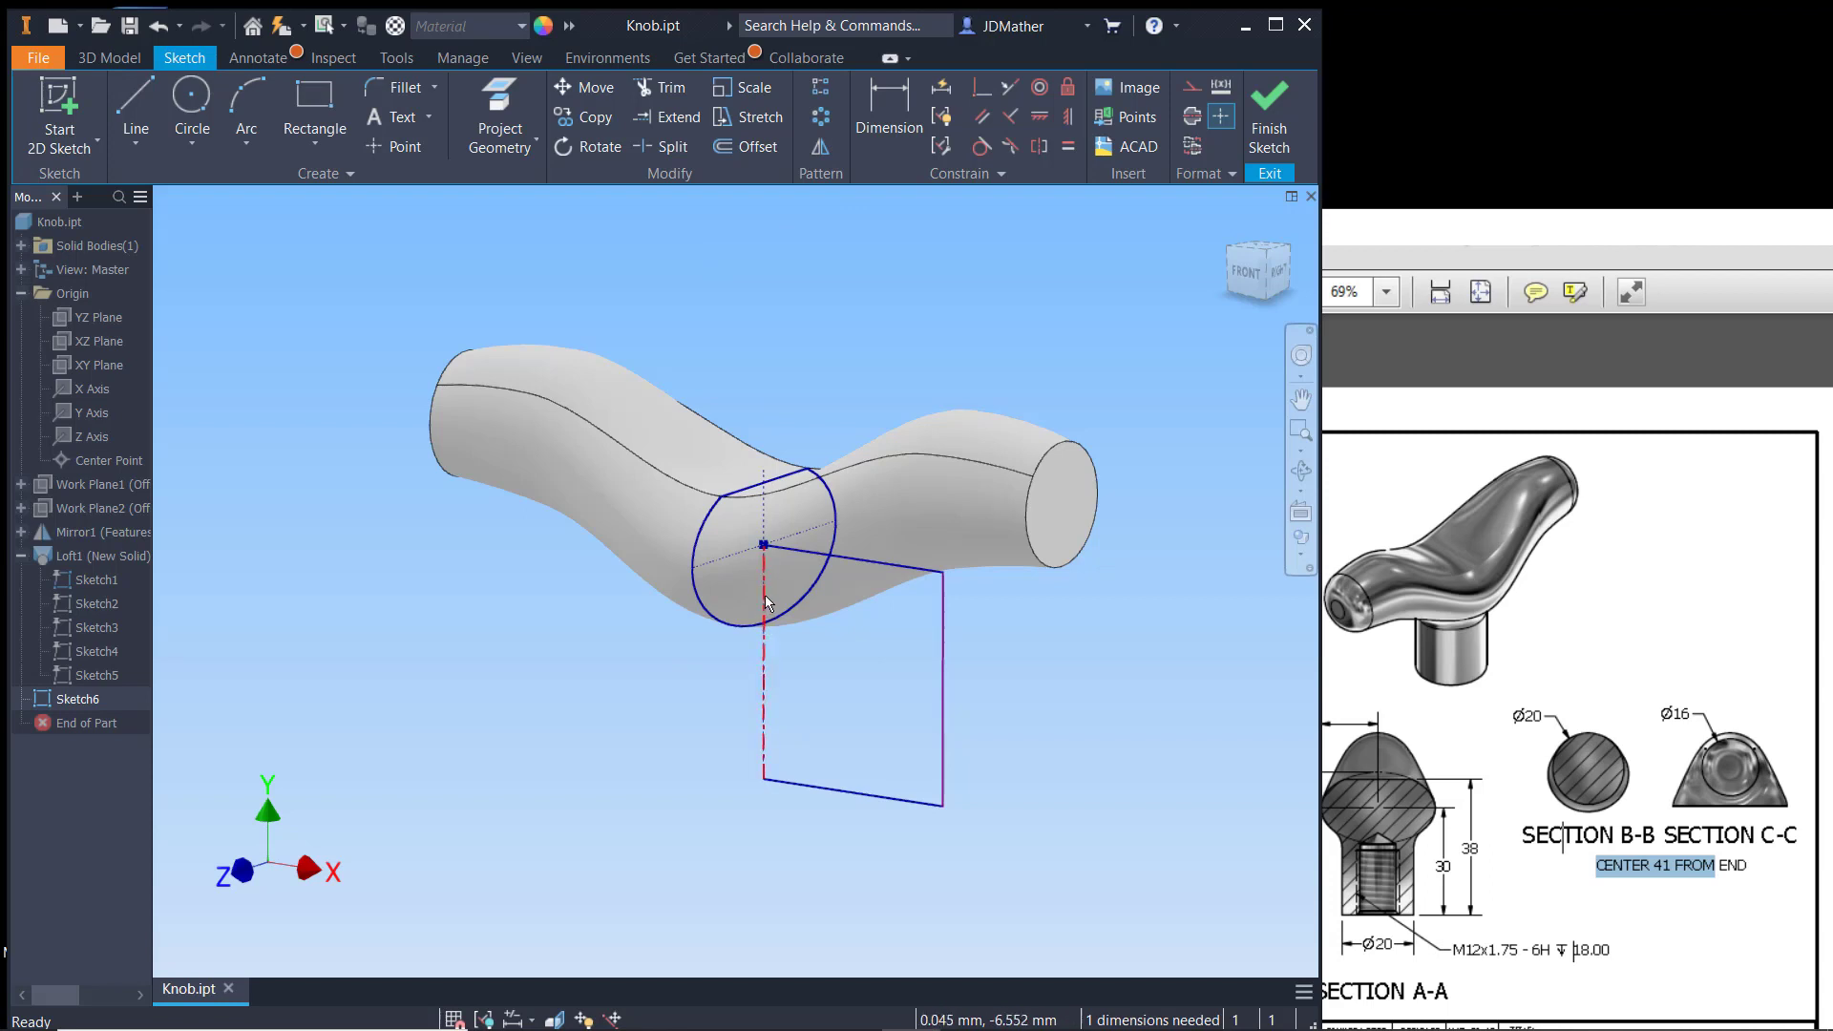
Step: Dimension the rectangle's outer vertical side from the centerline as a 20 mm diameter
left_click(880, 107)
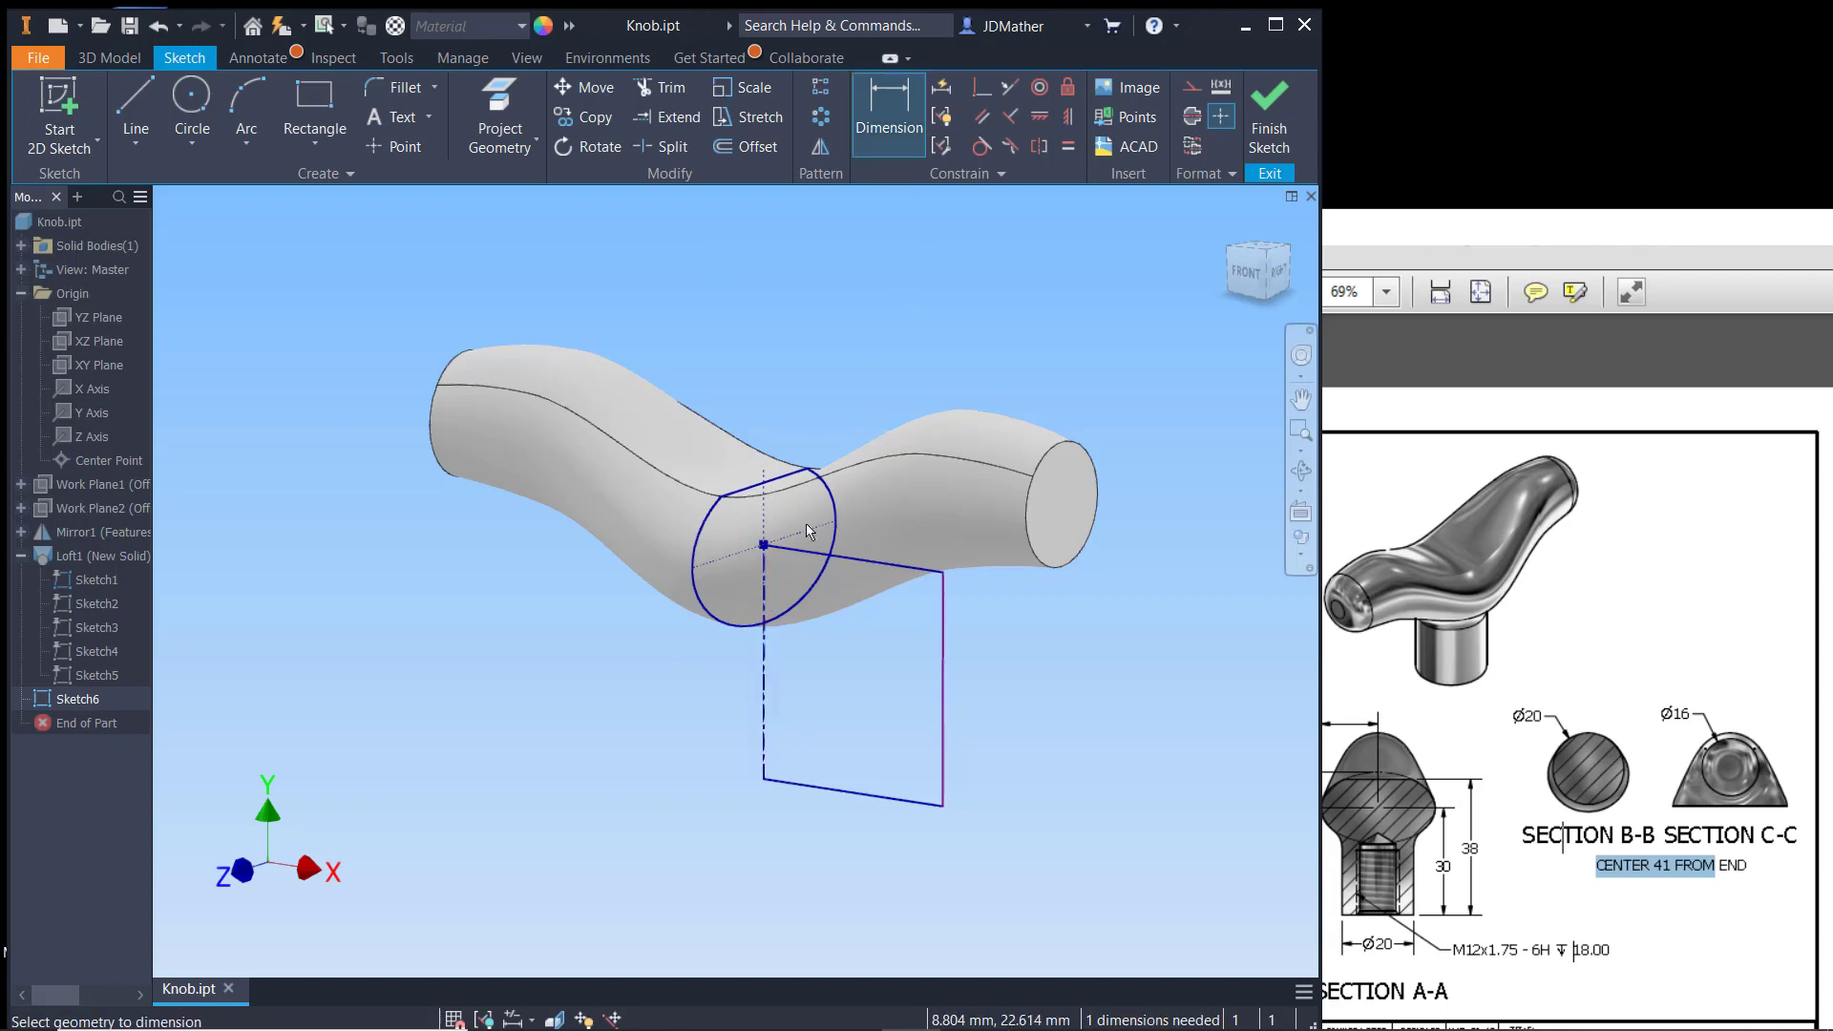
left_click(763, 588)
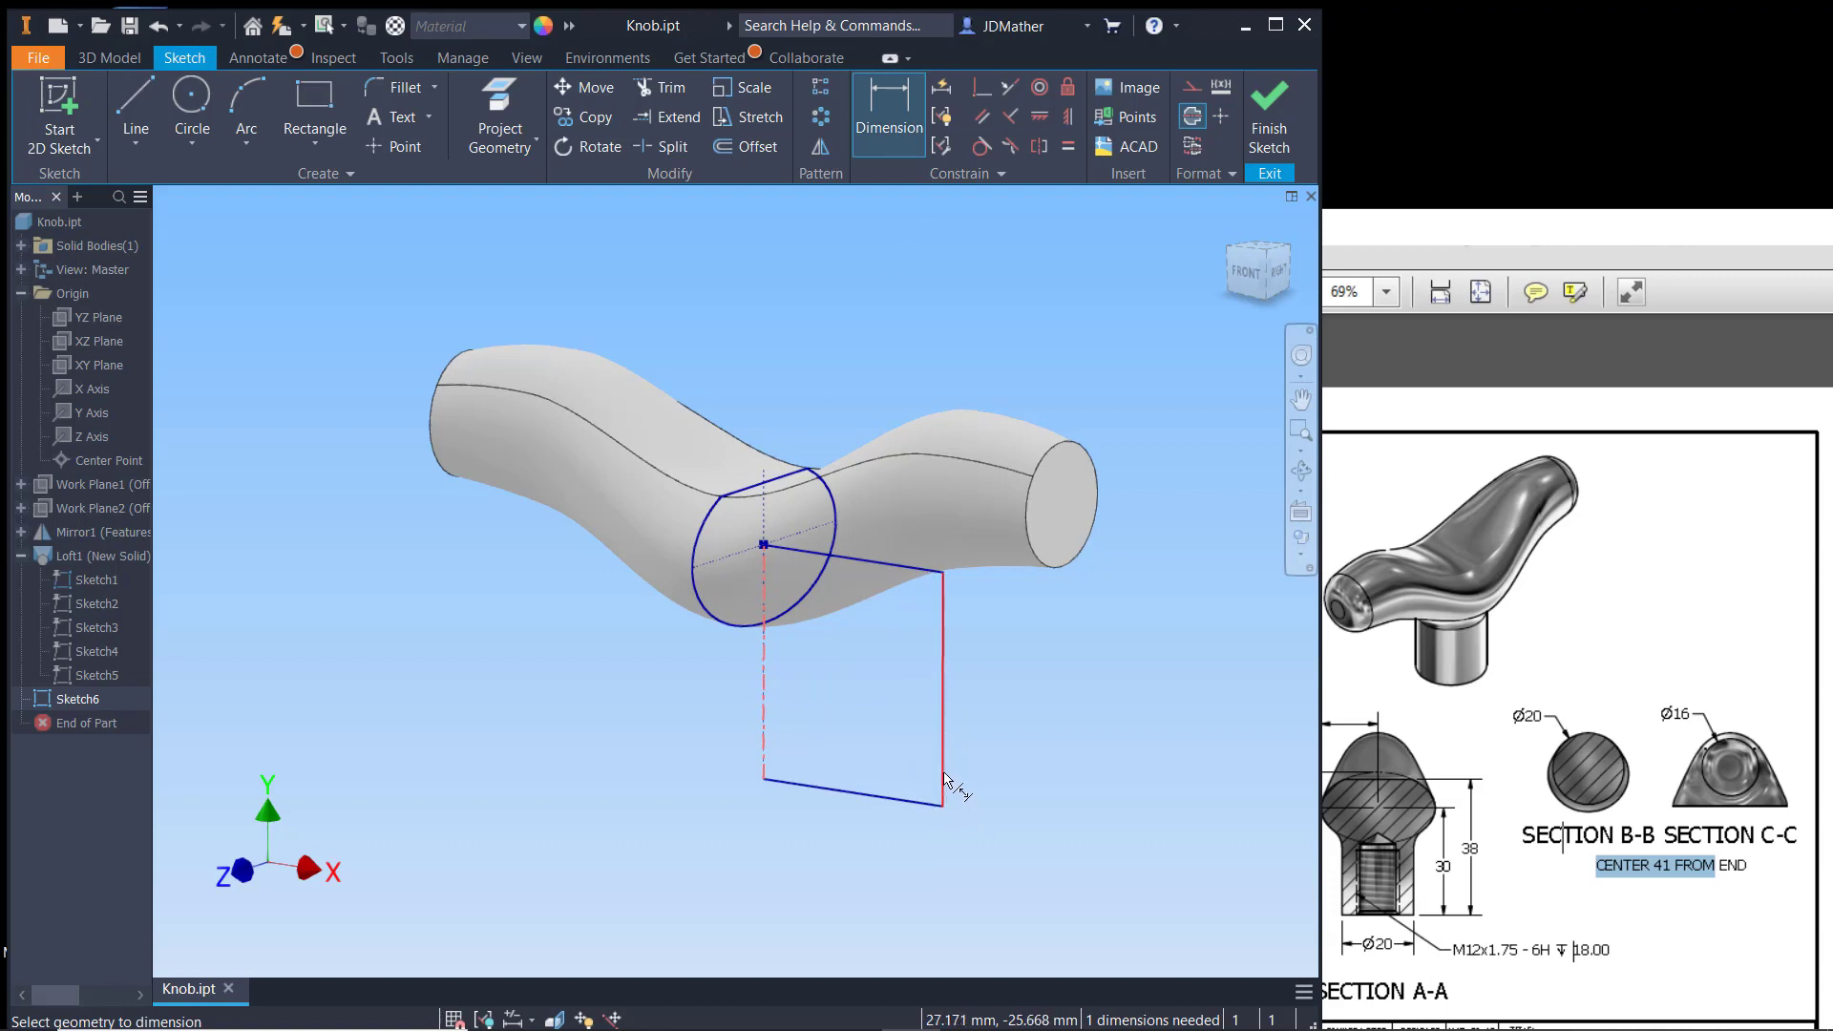
left_click(944, 775)
left_click(762, 861)
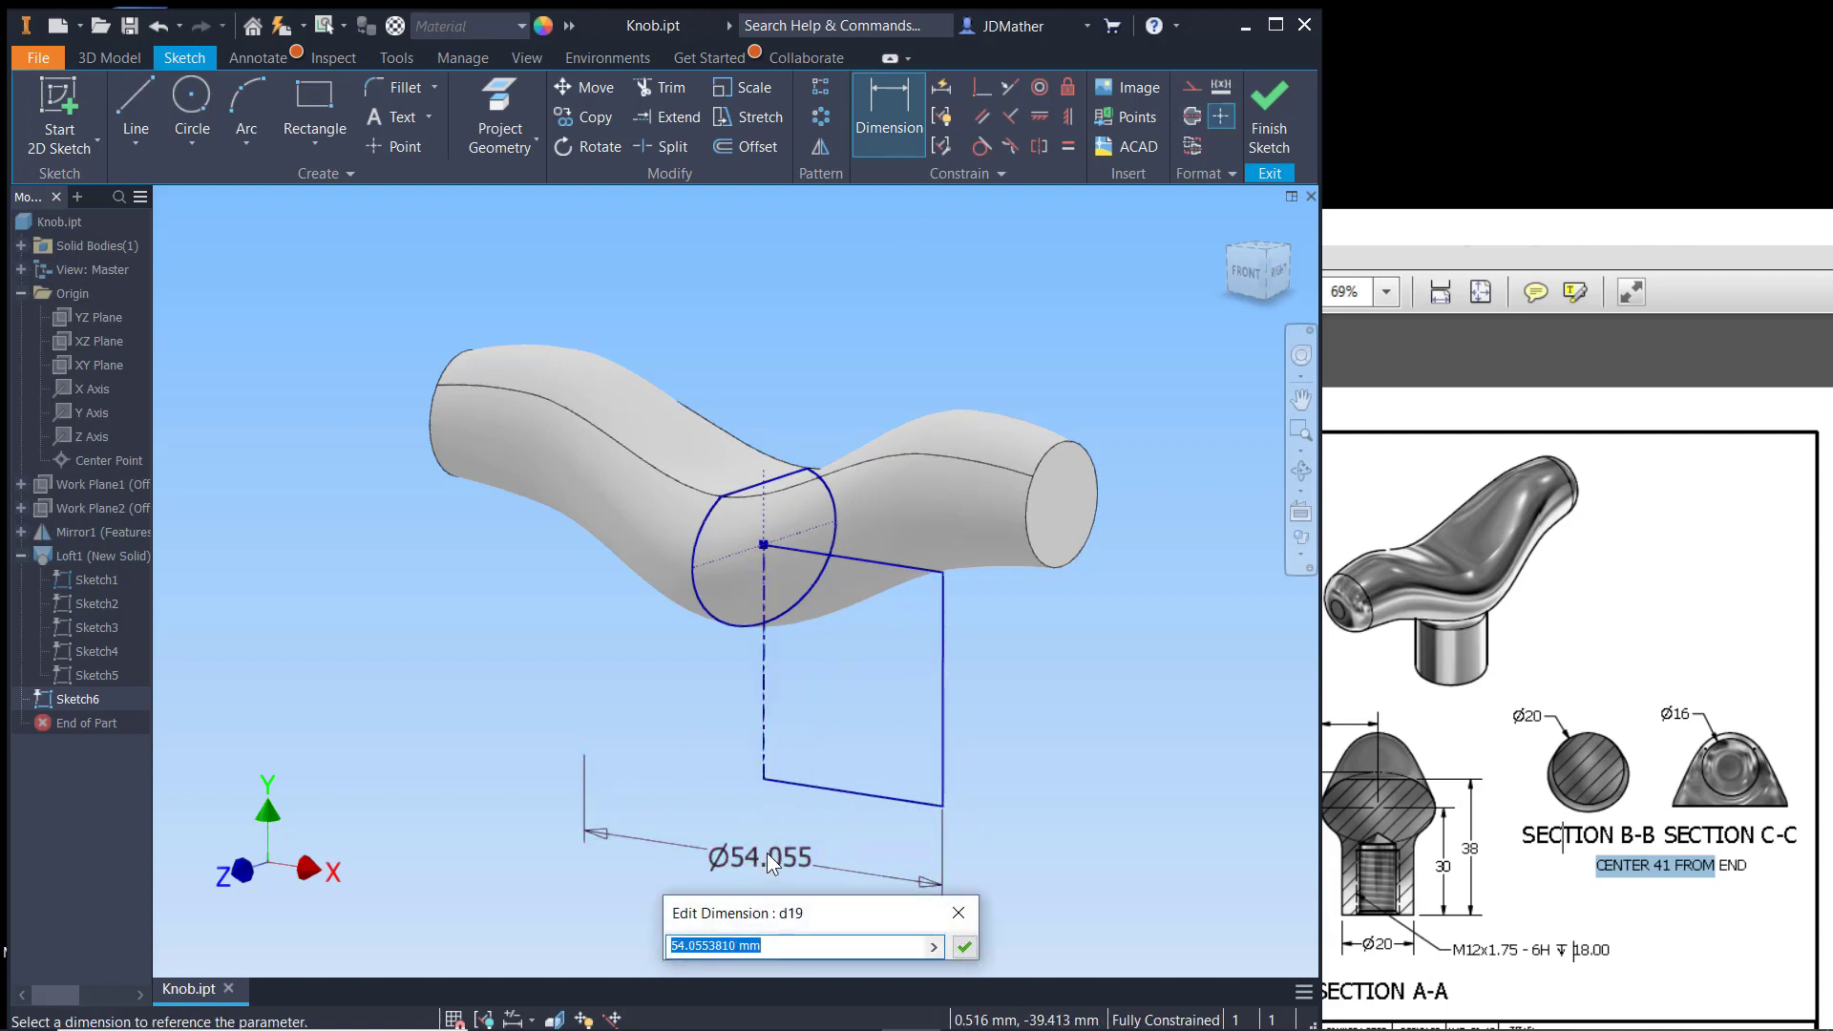
type("20")
key("Return")
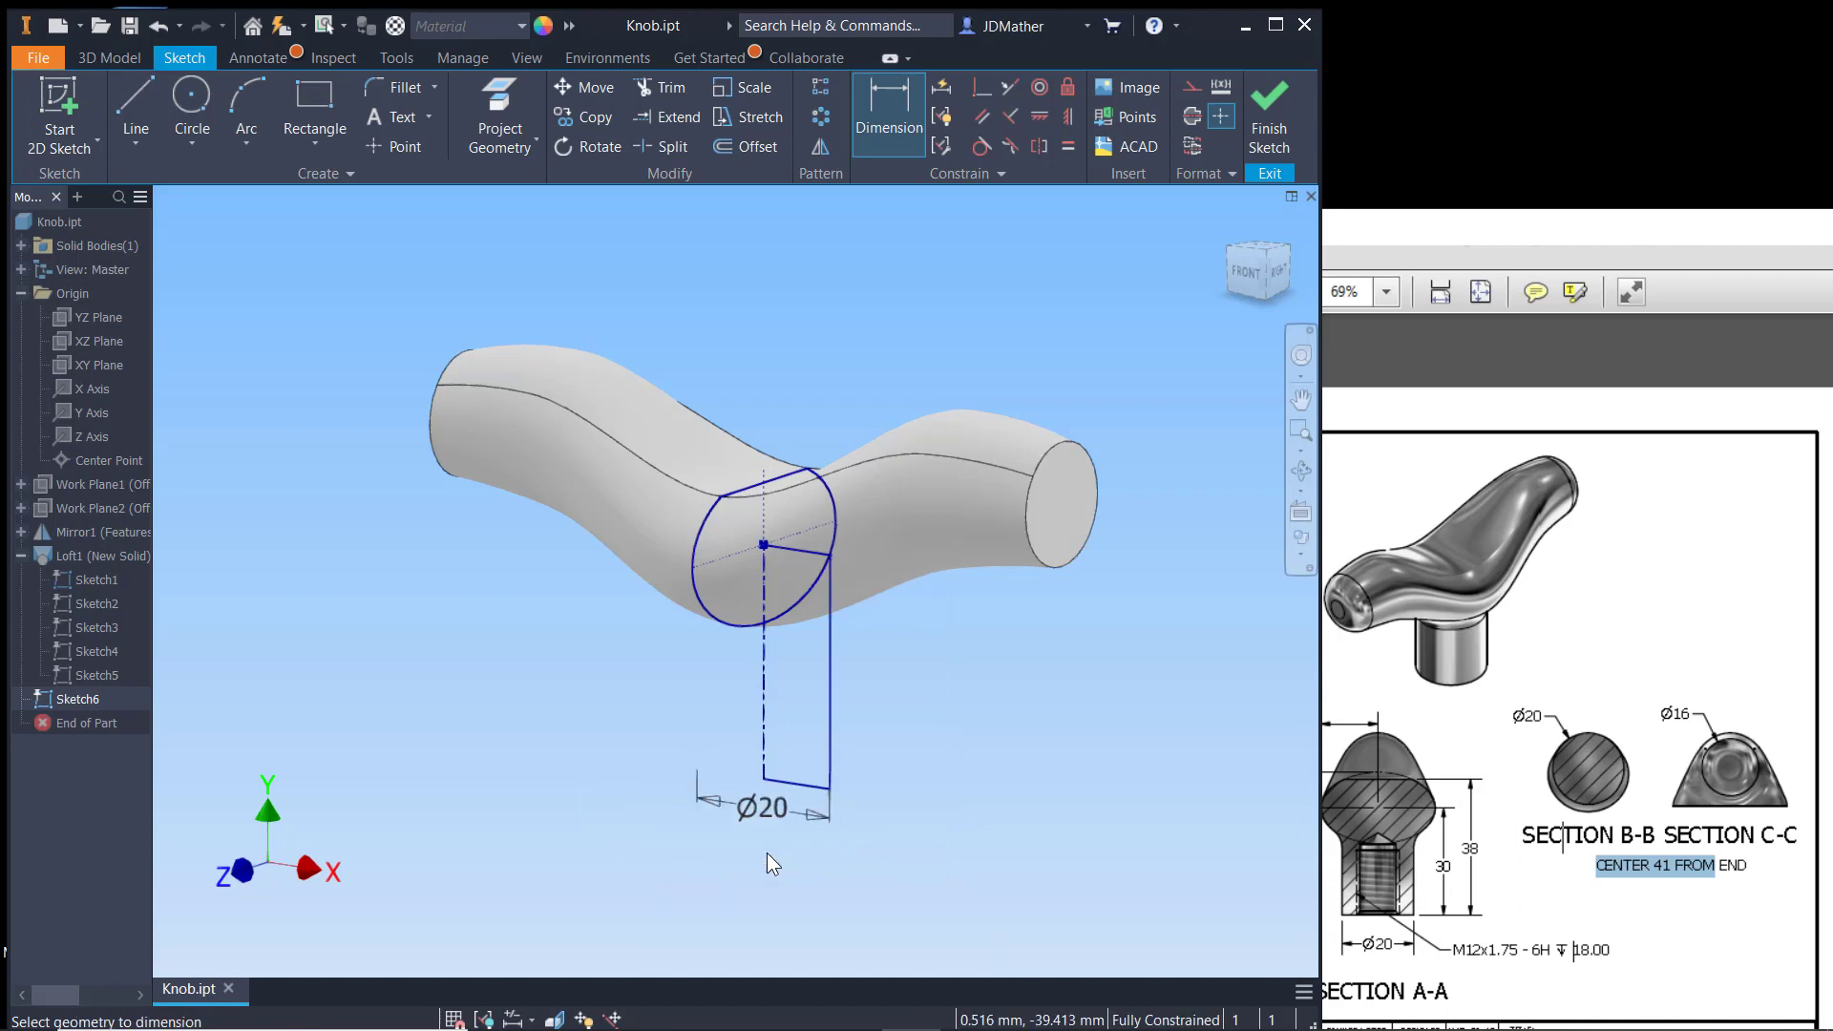
Step: Revolve the rectangle a full 360 degrees about the centerline, joining it to the handle as the stem
left_click(110, 58)
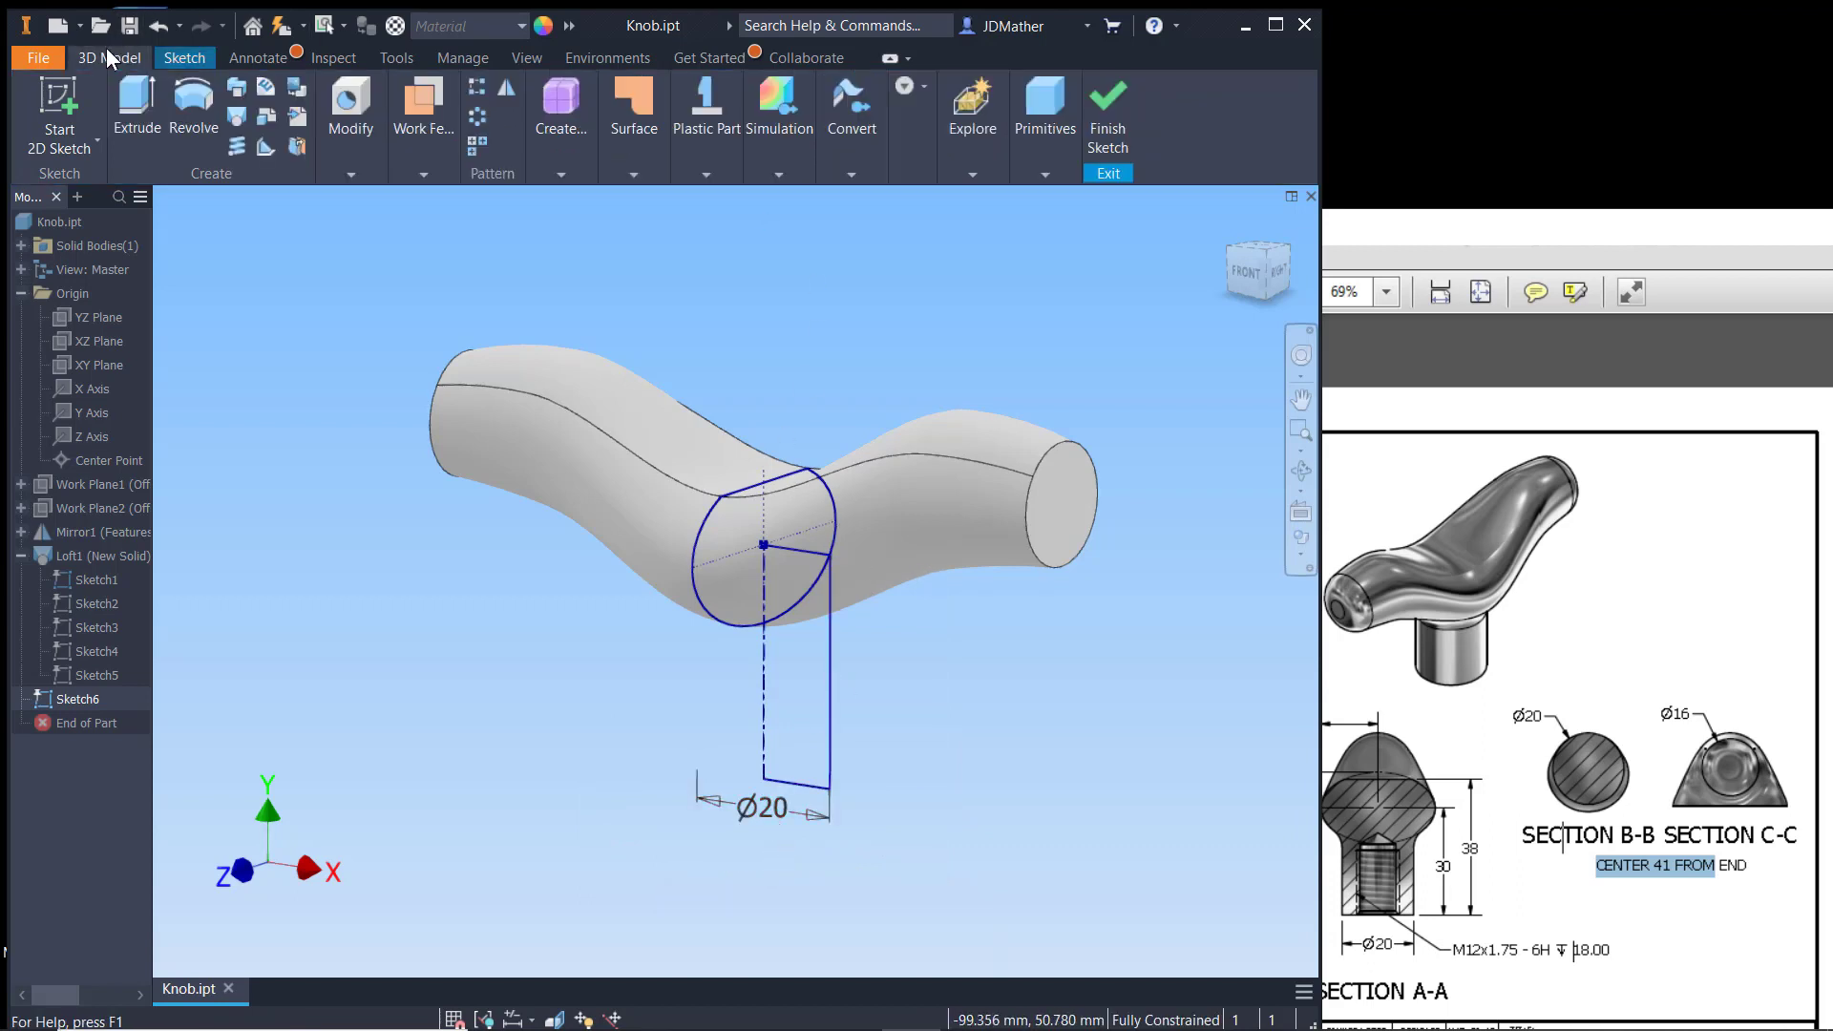
left_click(195, 114)
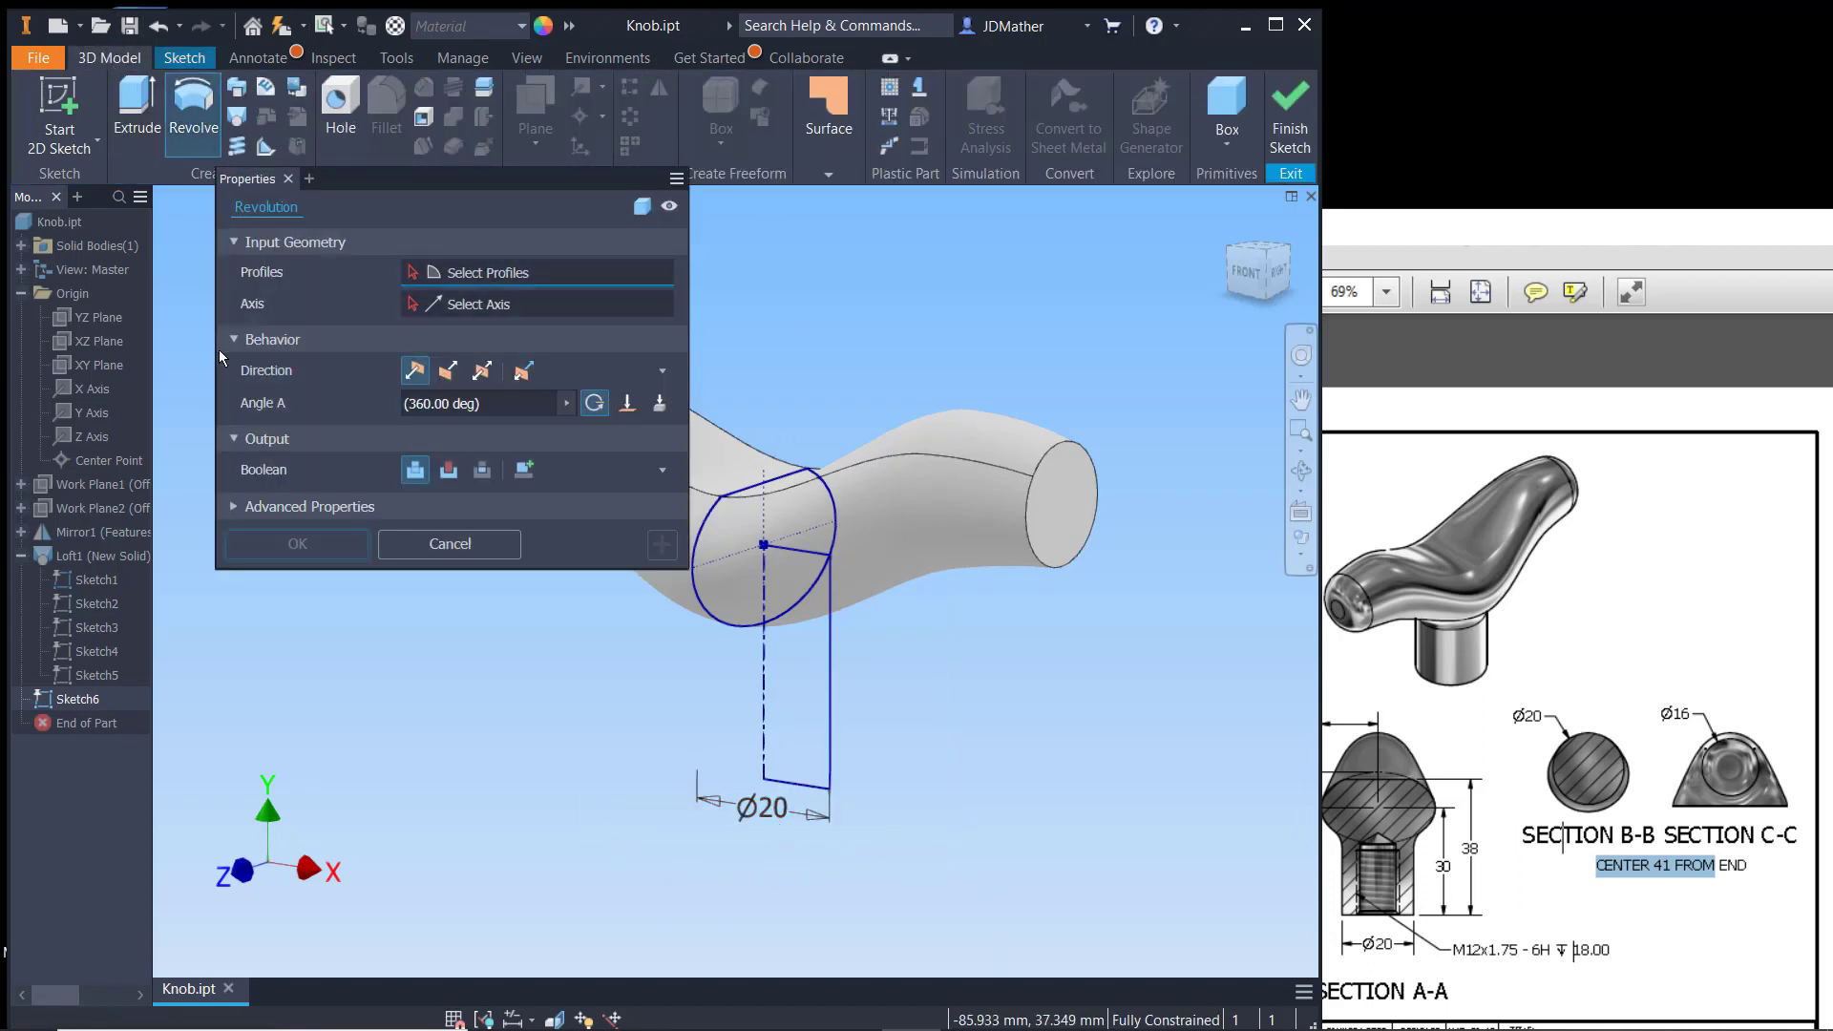
left_click(811, 767)
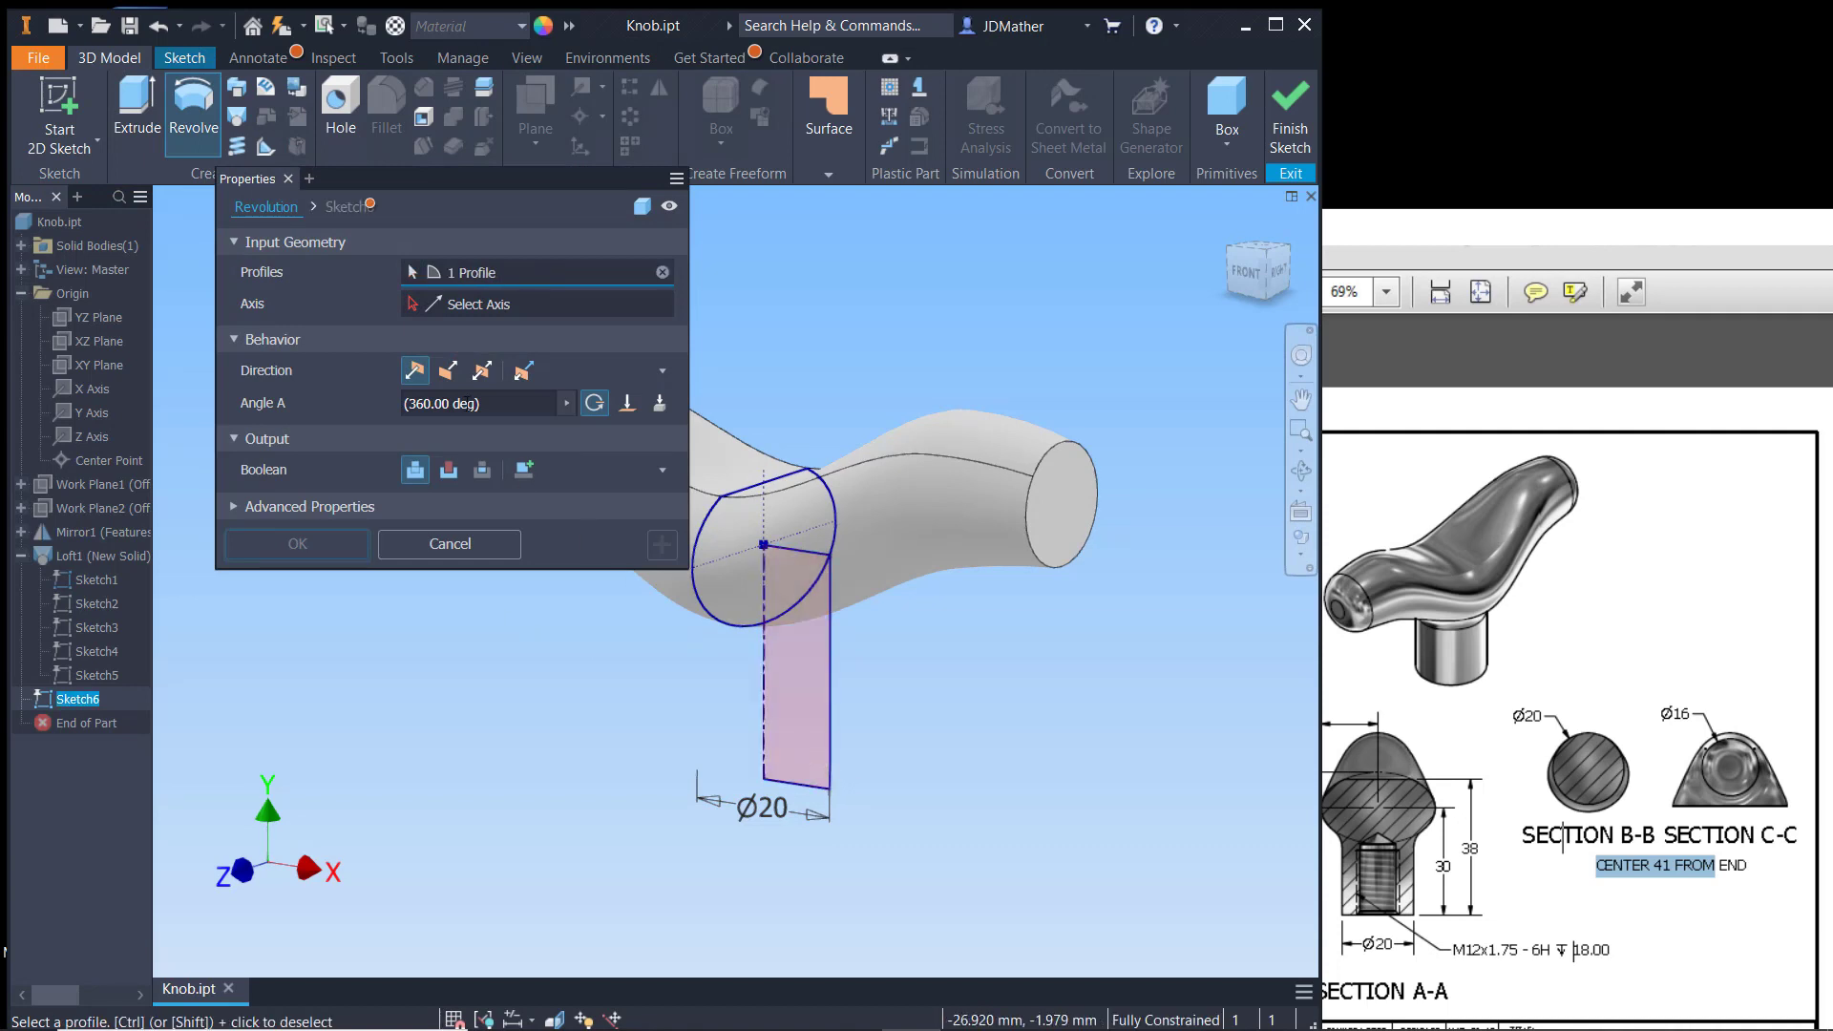
left_click(450, 311)
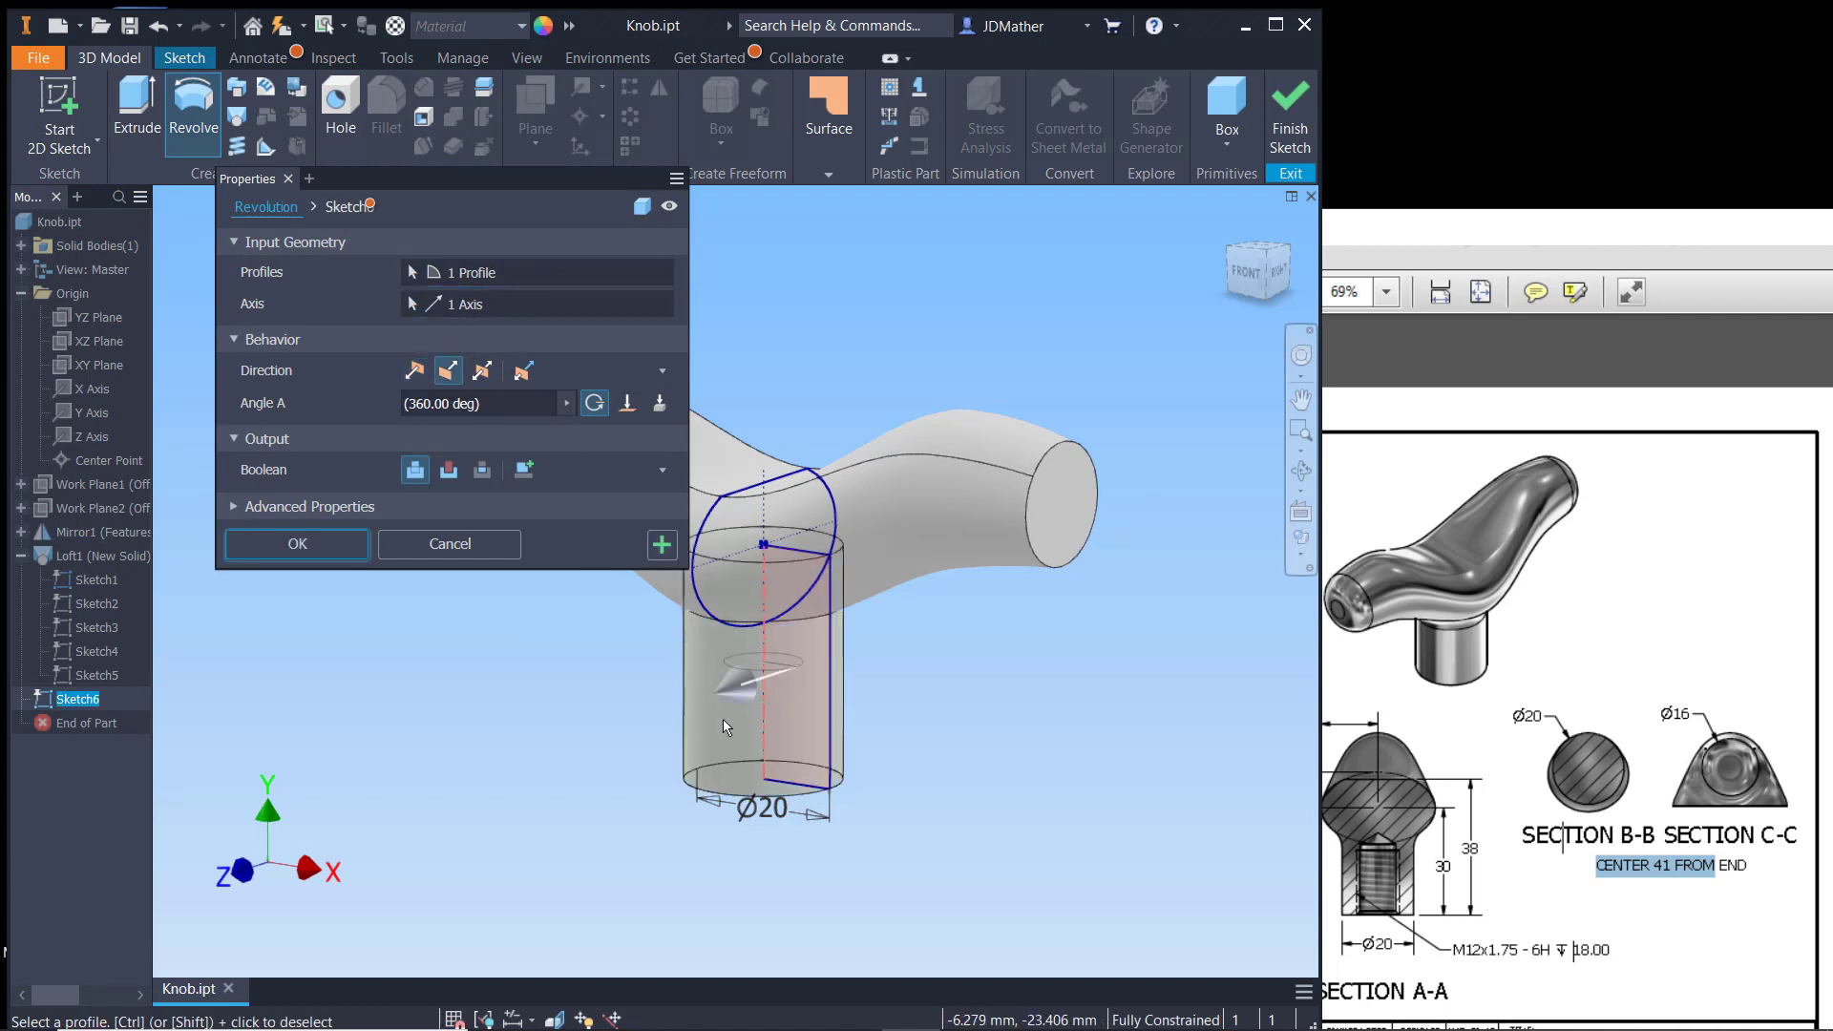
left_click(311, 542)
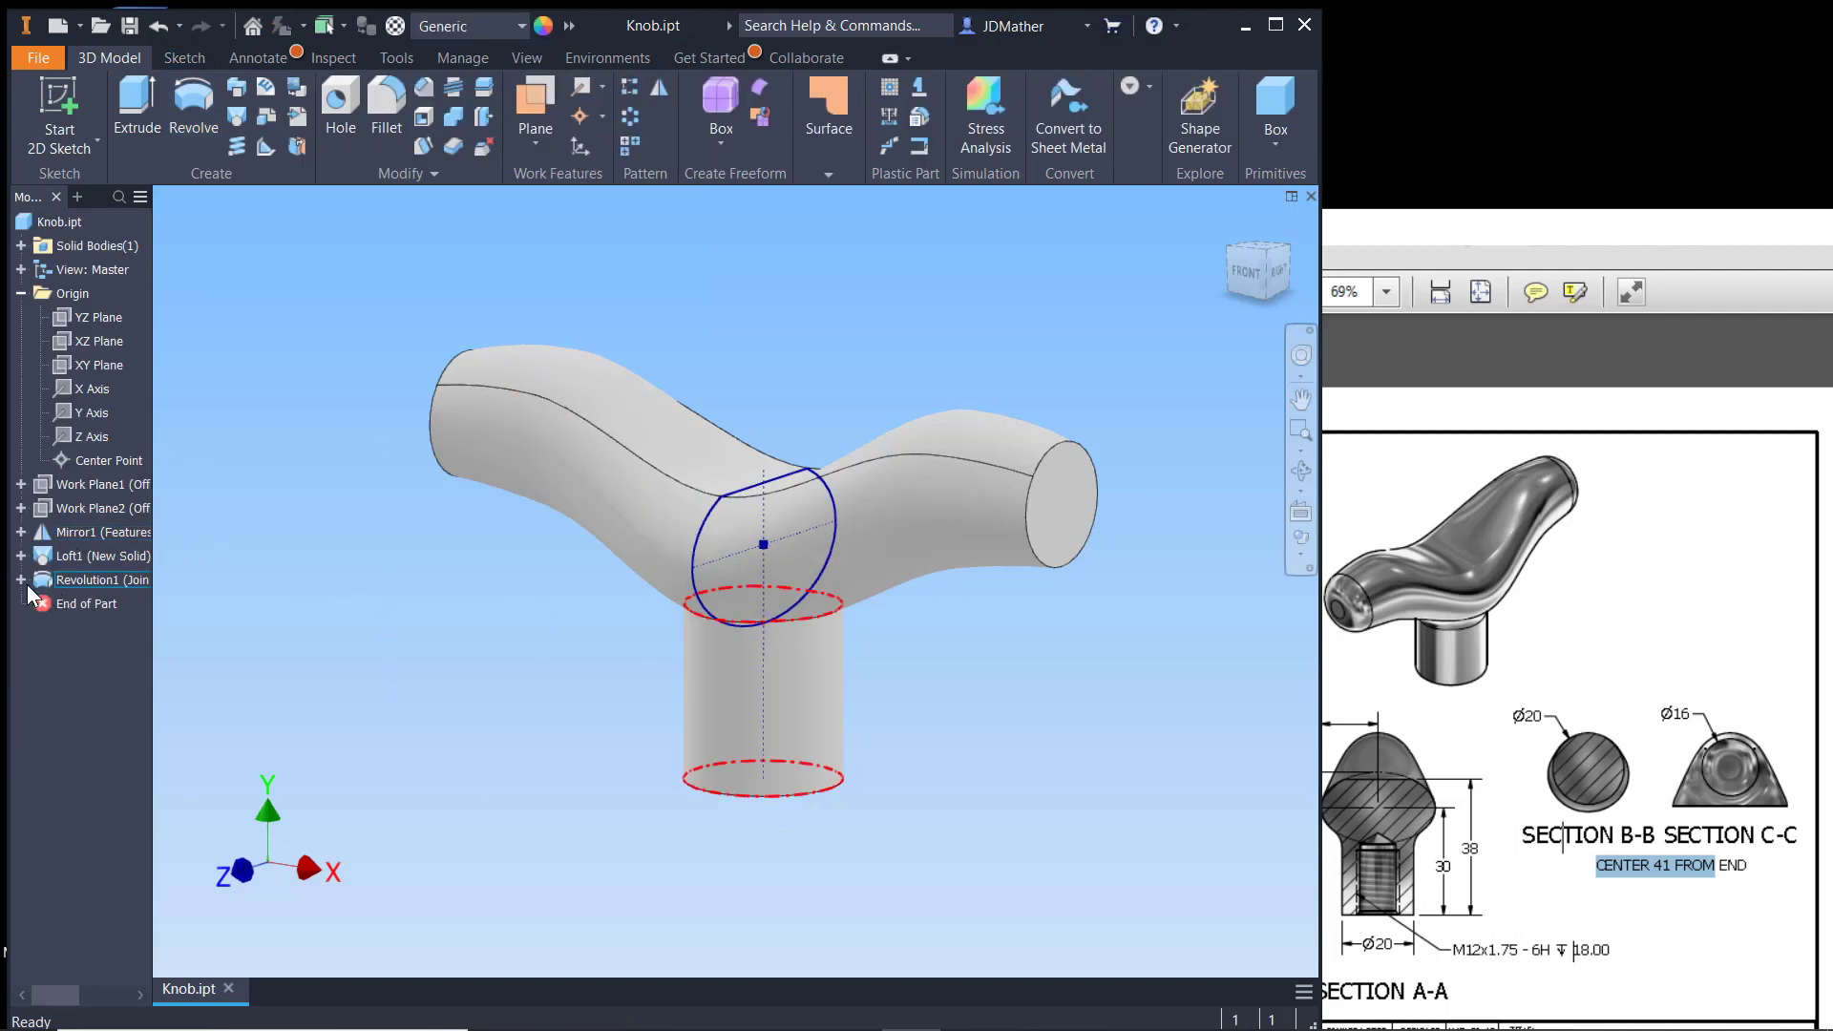
Step: Hide the centre section Sketch1 inside the loft feature
left_click(21, 556)
right_click(96, 580)
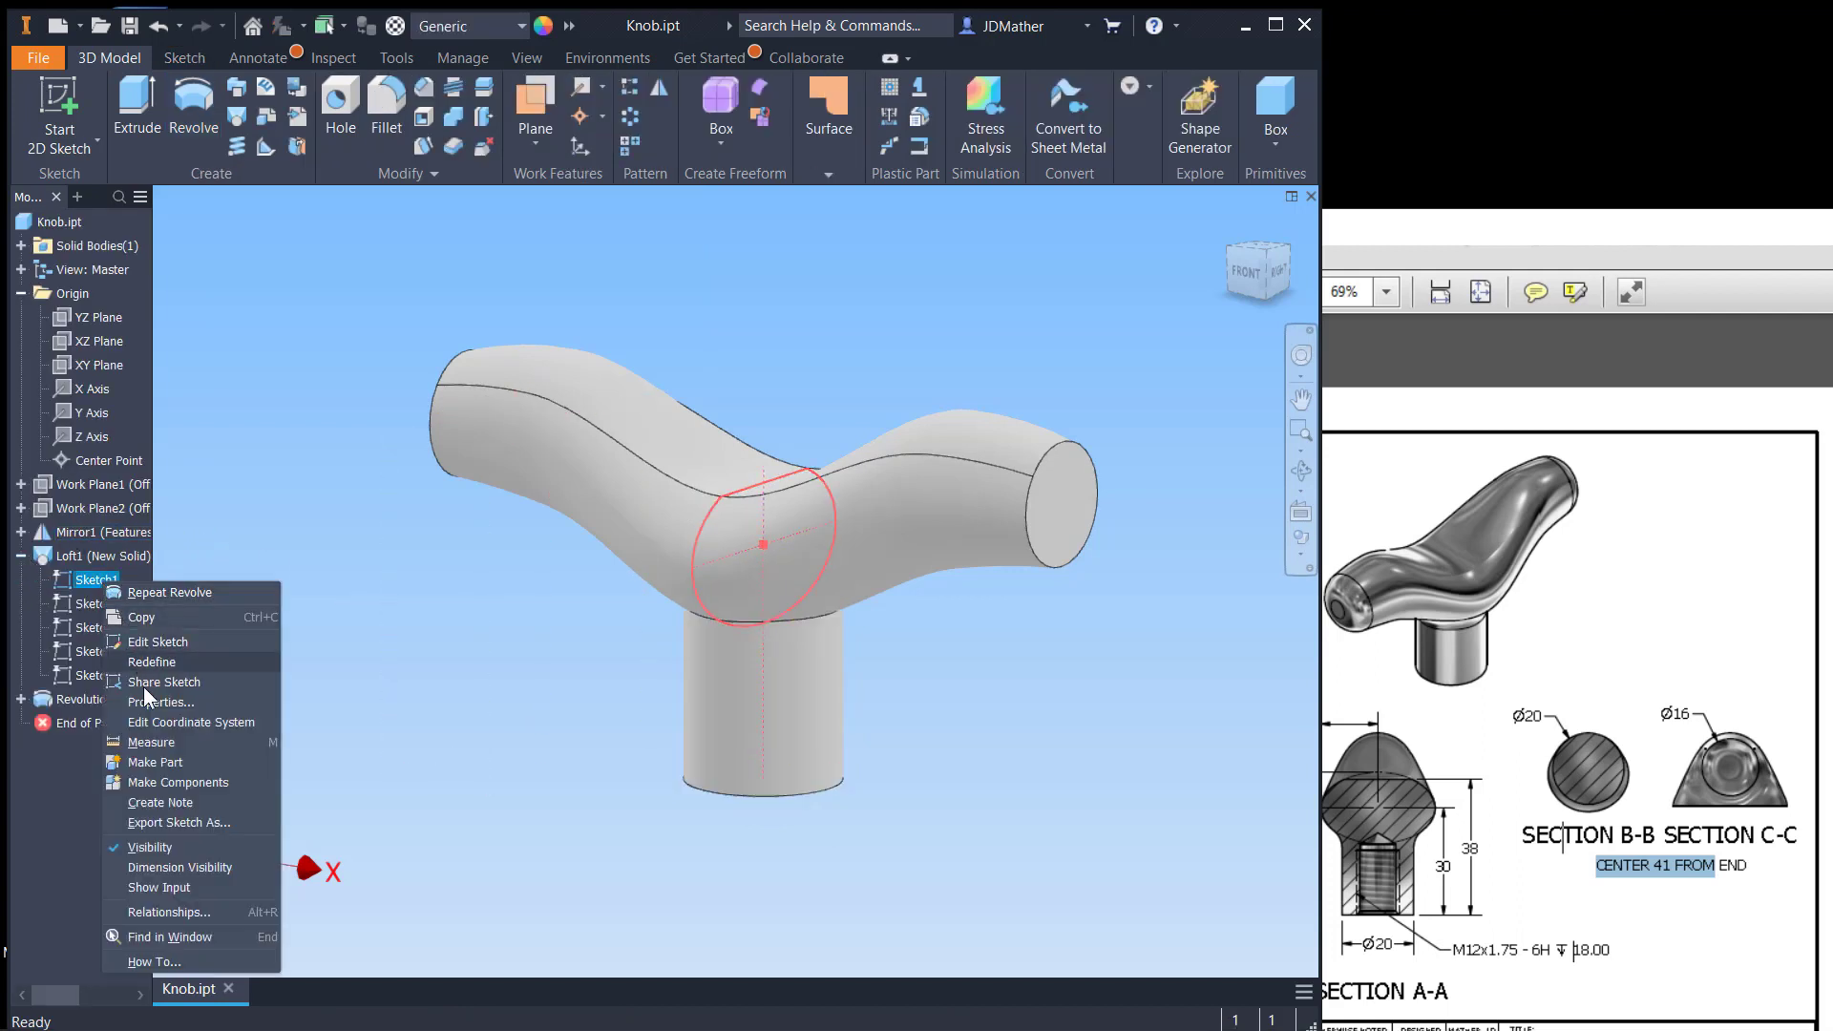
left_click(168, 847)
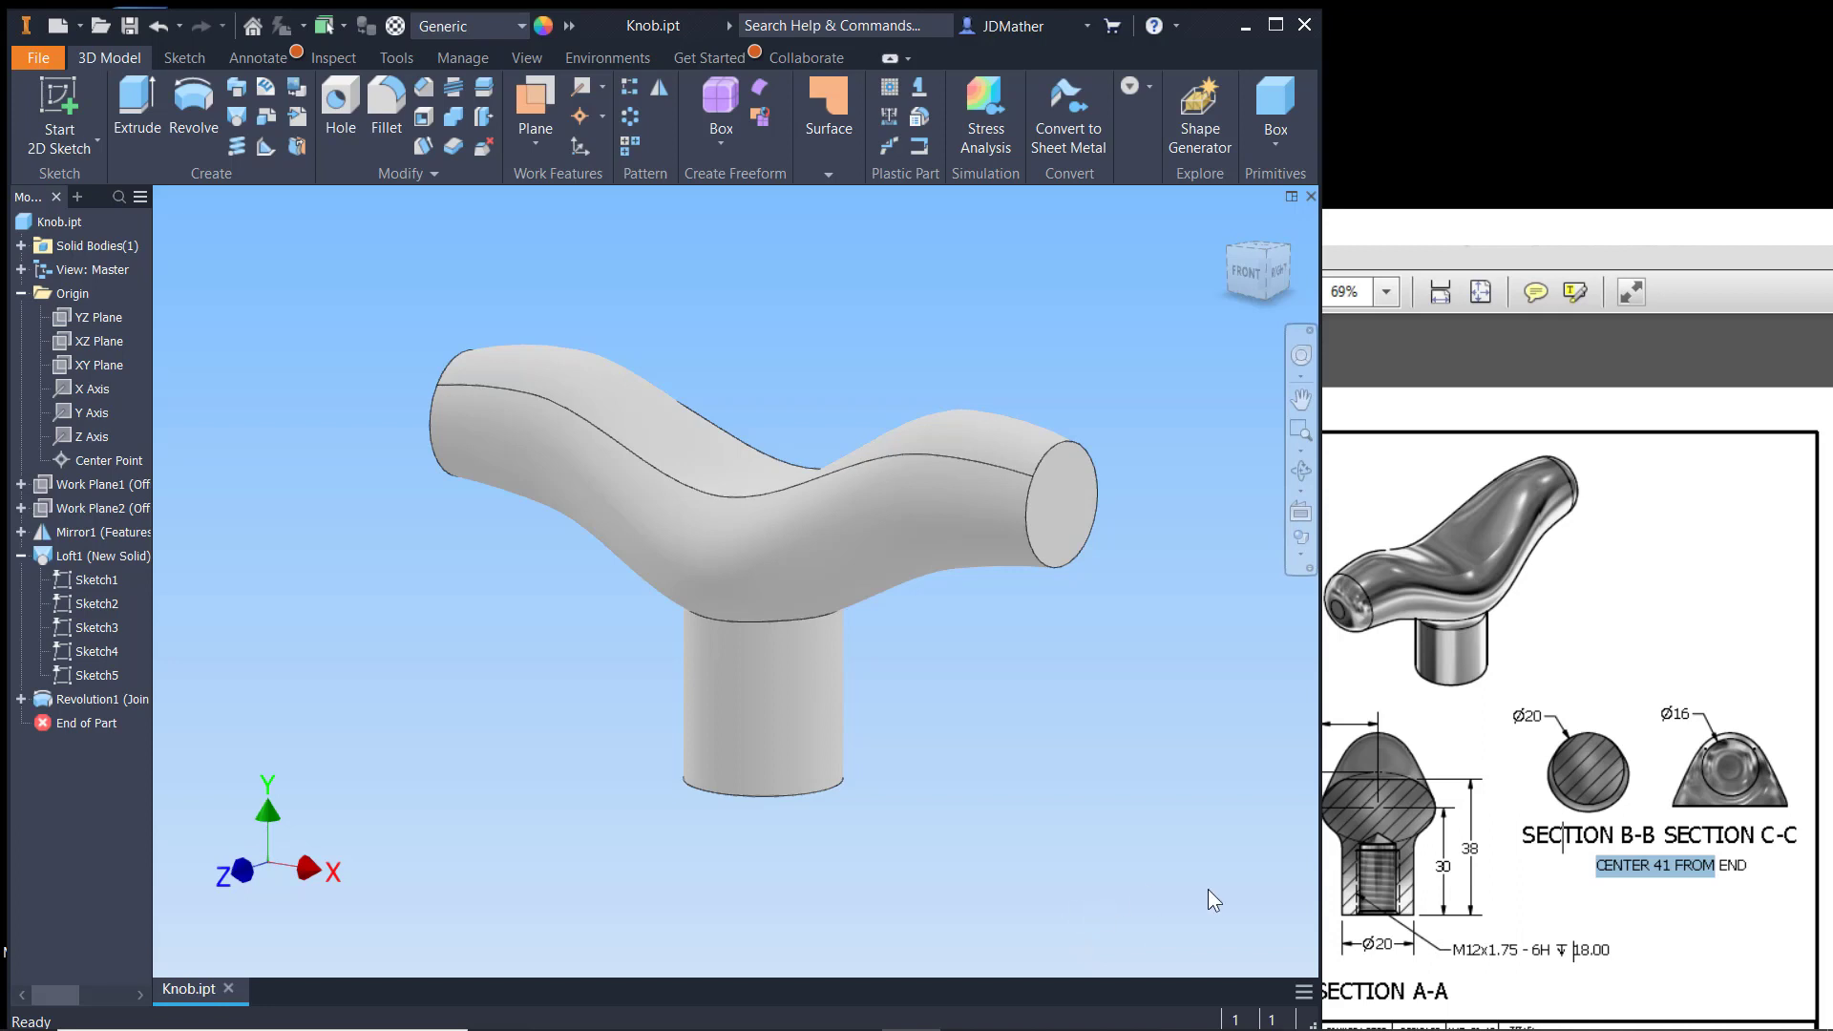
Step: Start a constant-radius fillet on the edge where the stem meets the handle, with a 6 mm radius as in the drawing
left_click(1533, 923)
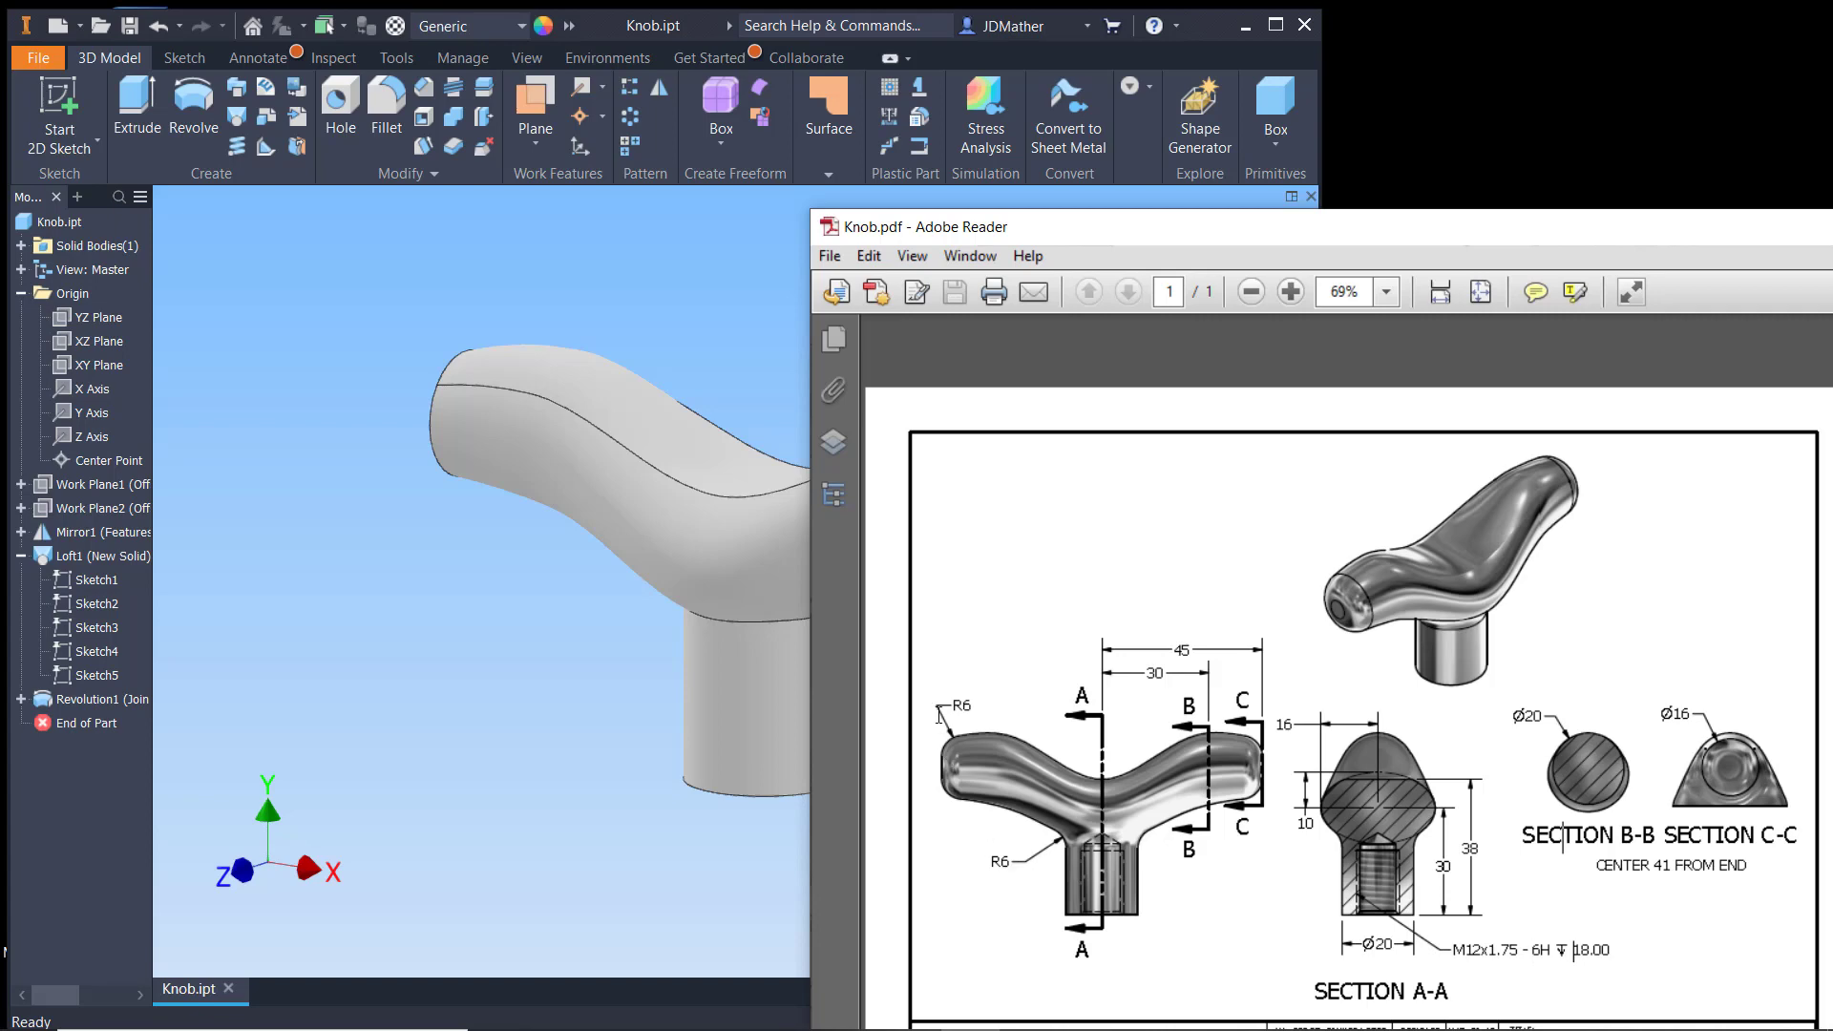
left_click(449, 662)
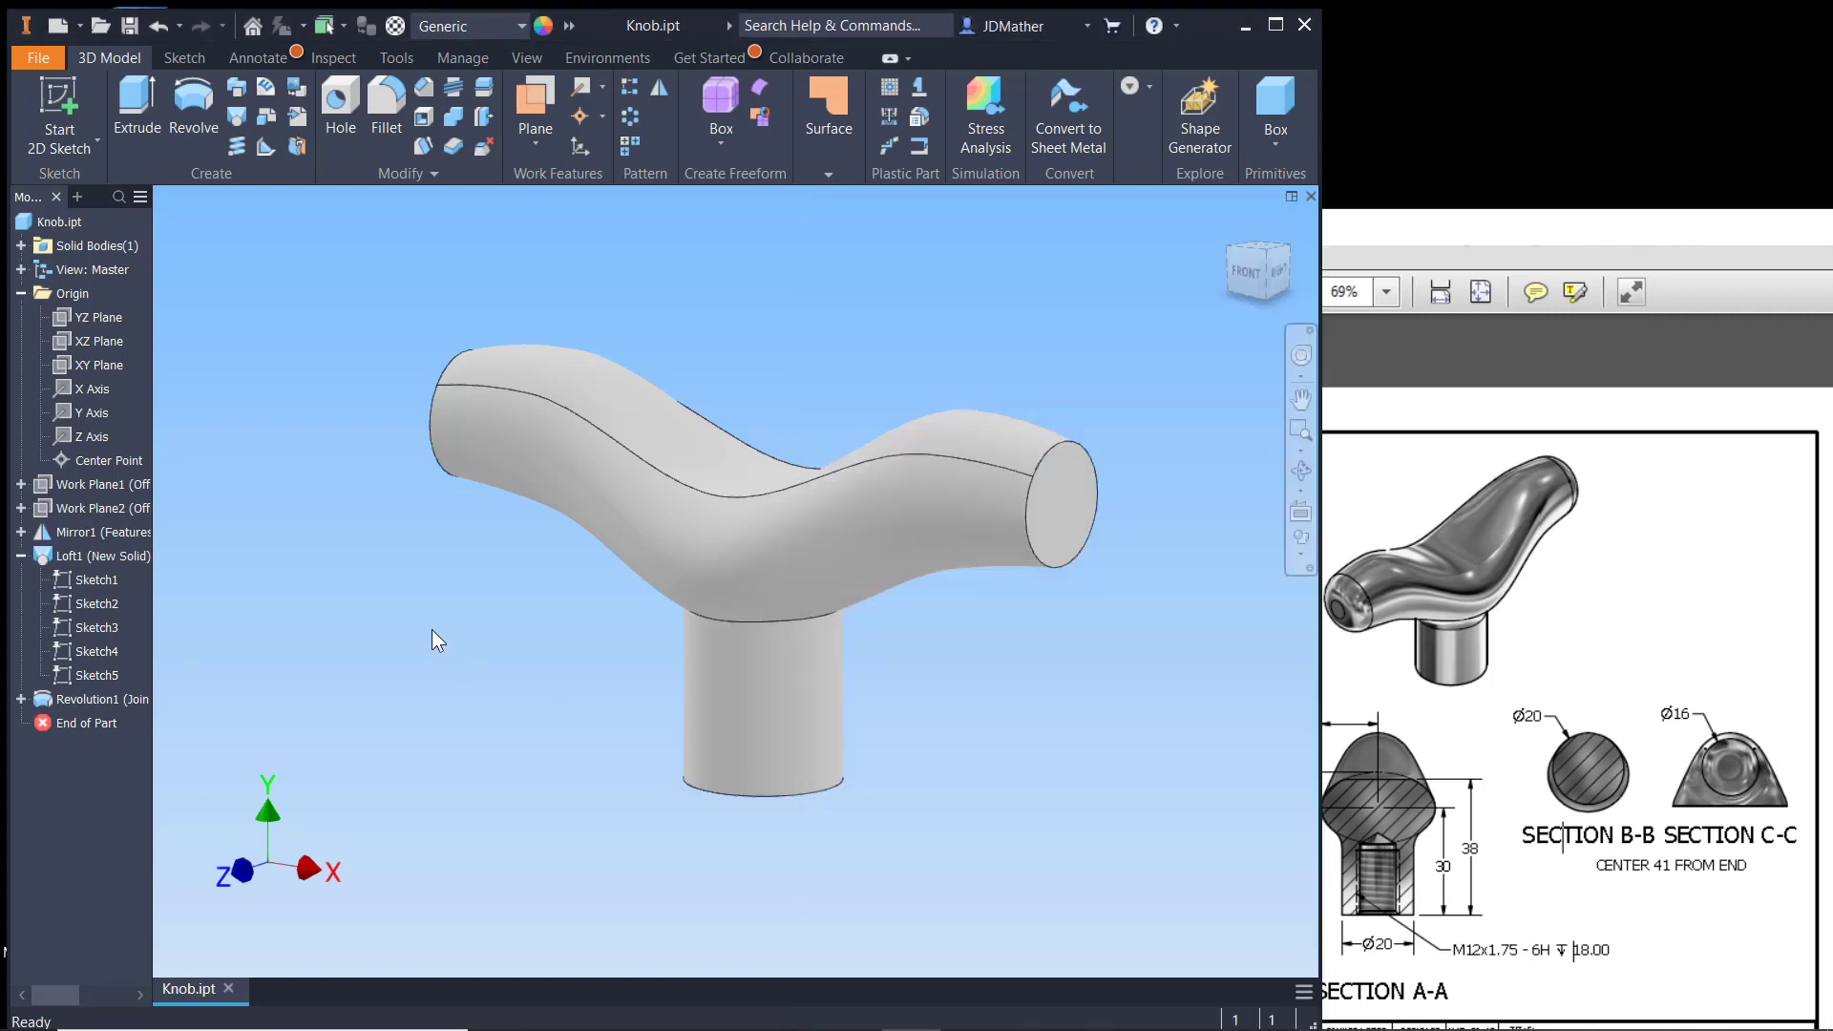
left_click(725, 620)
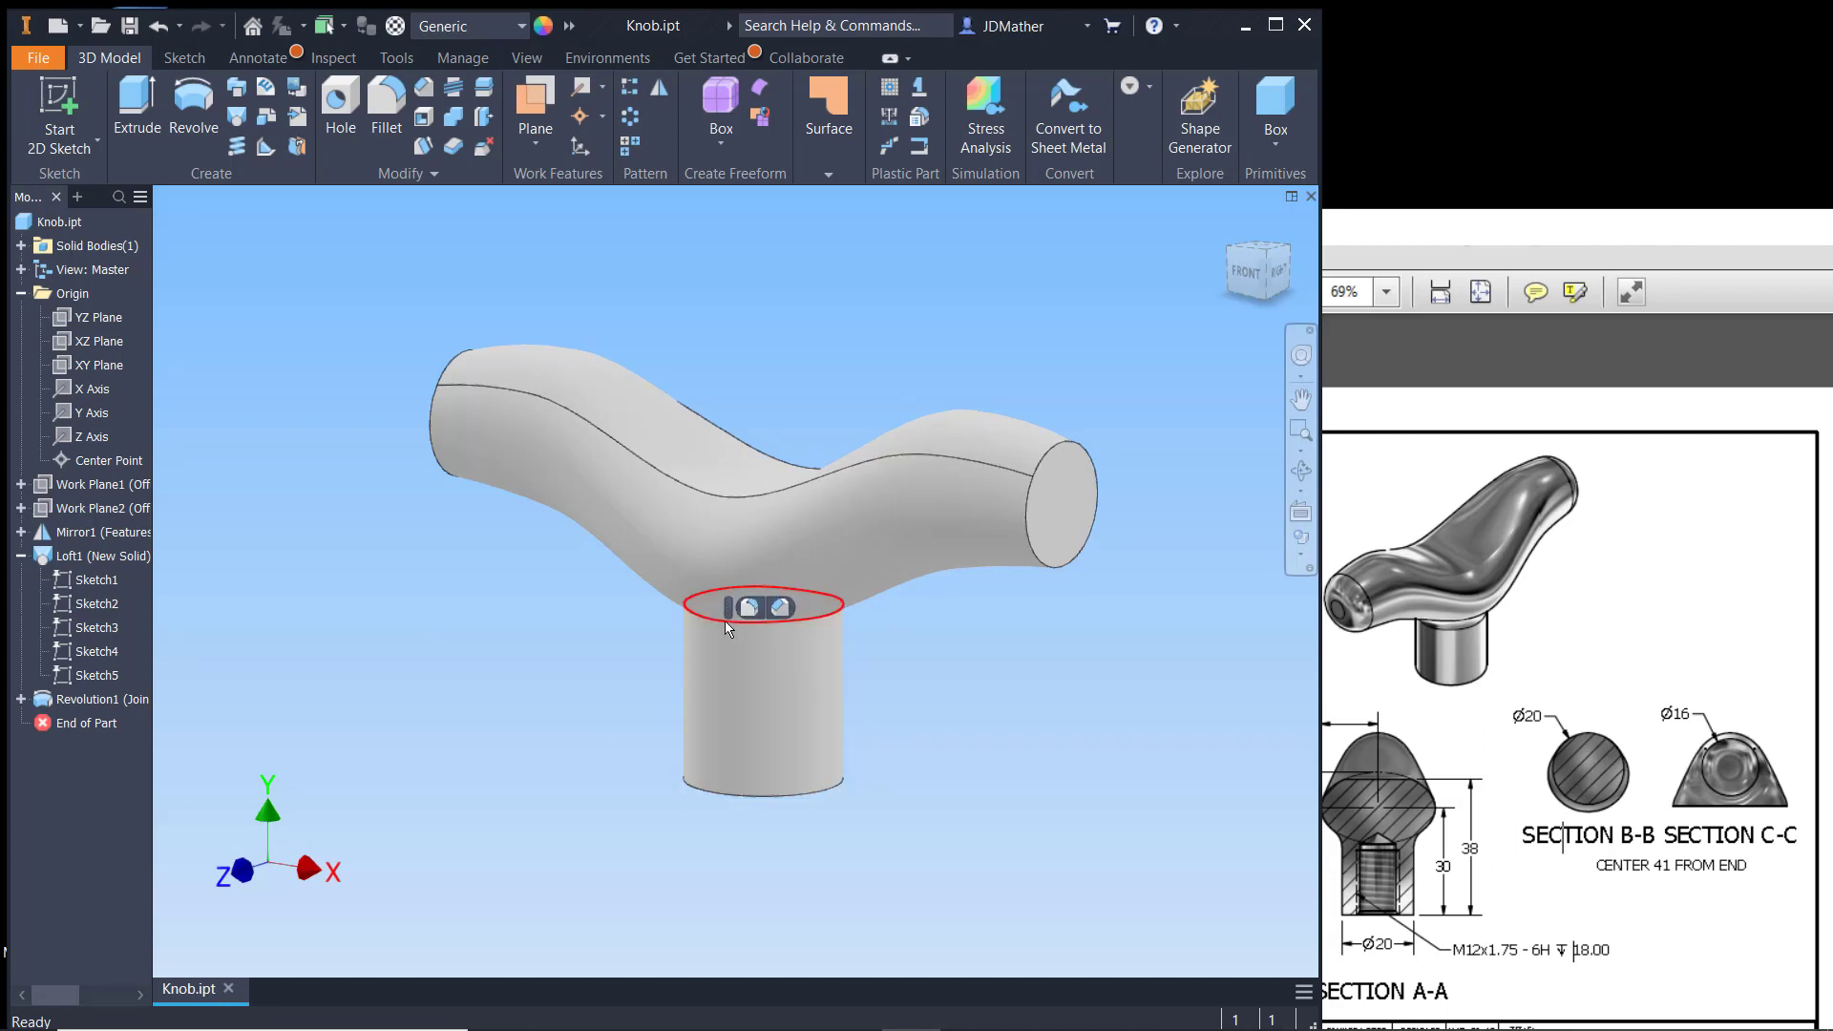
left_click(751, 608)
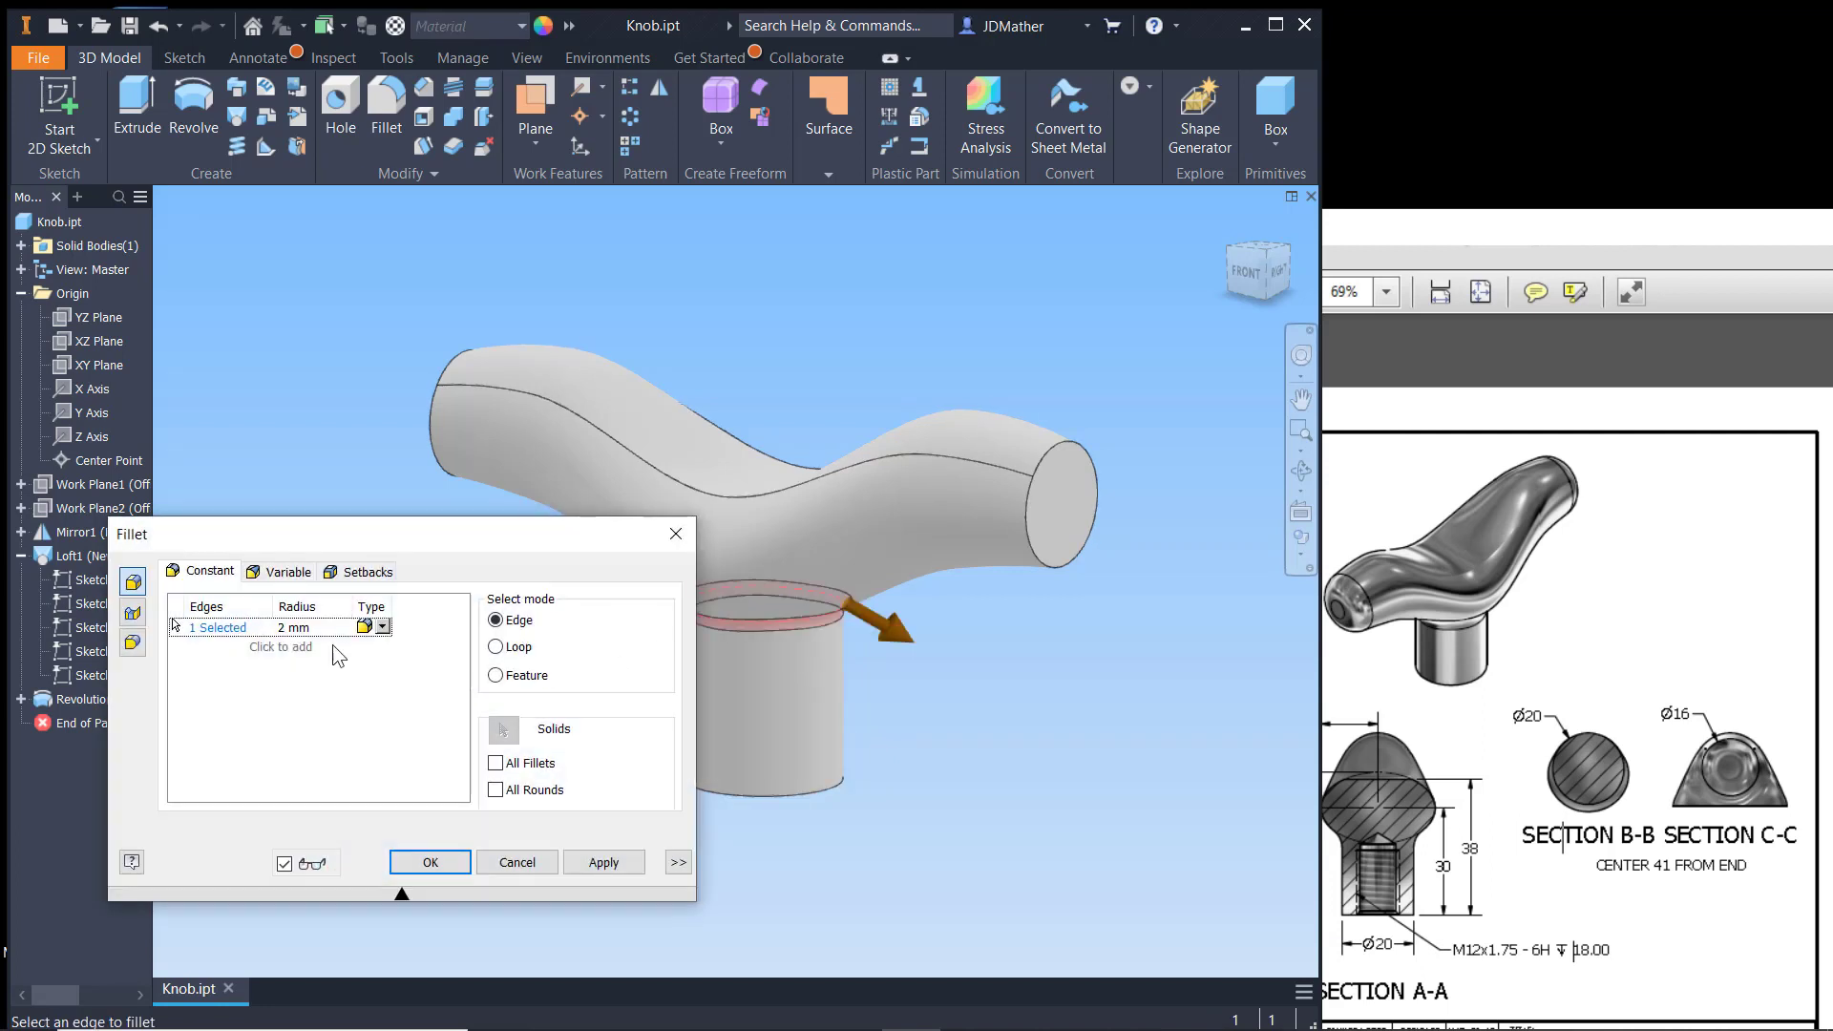
left_click(312, 627)
type("6")
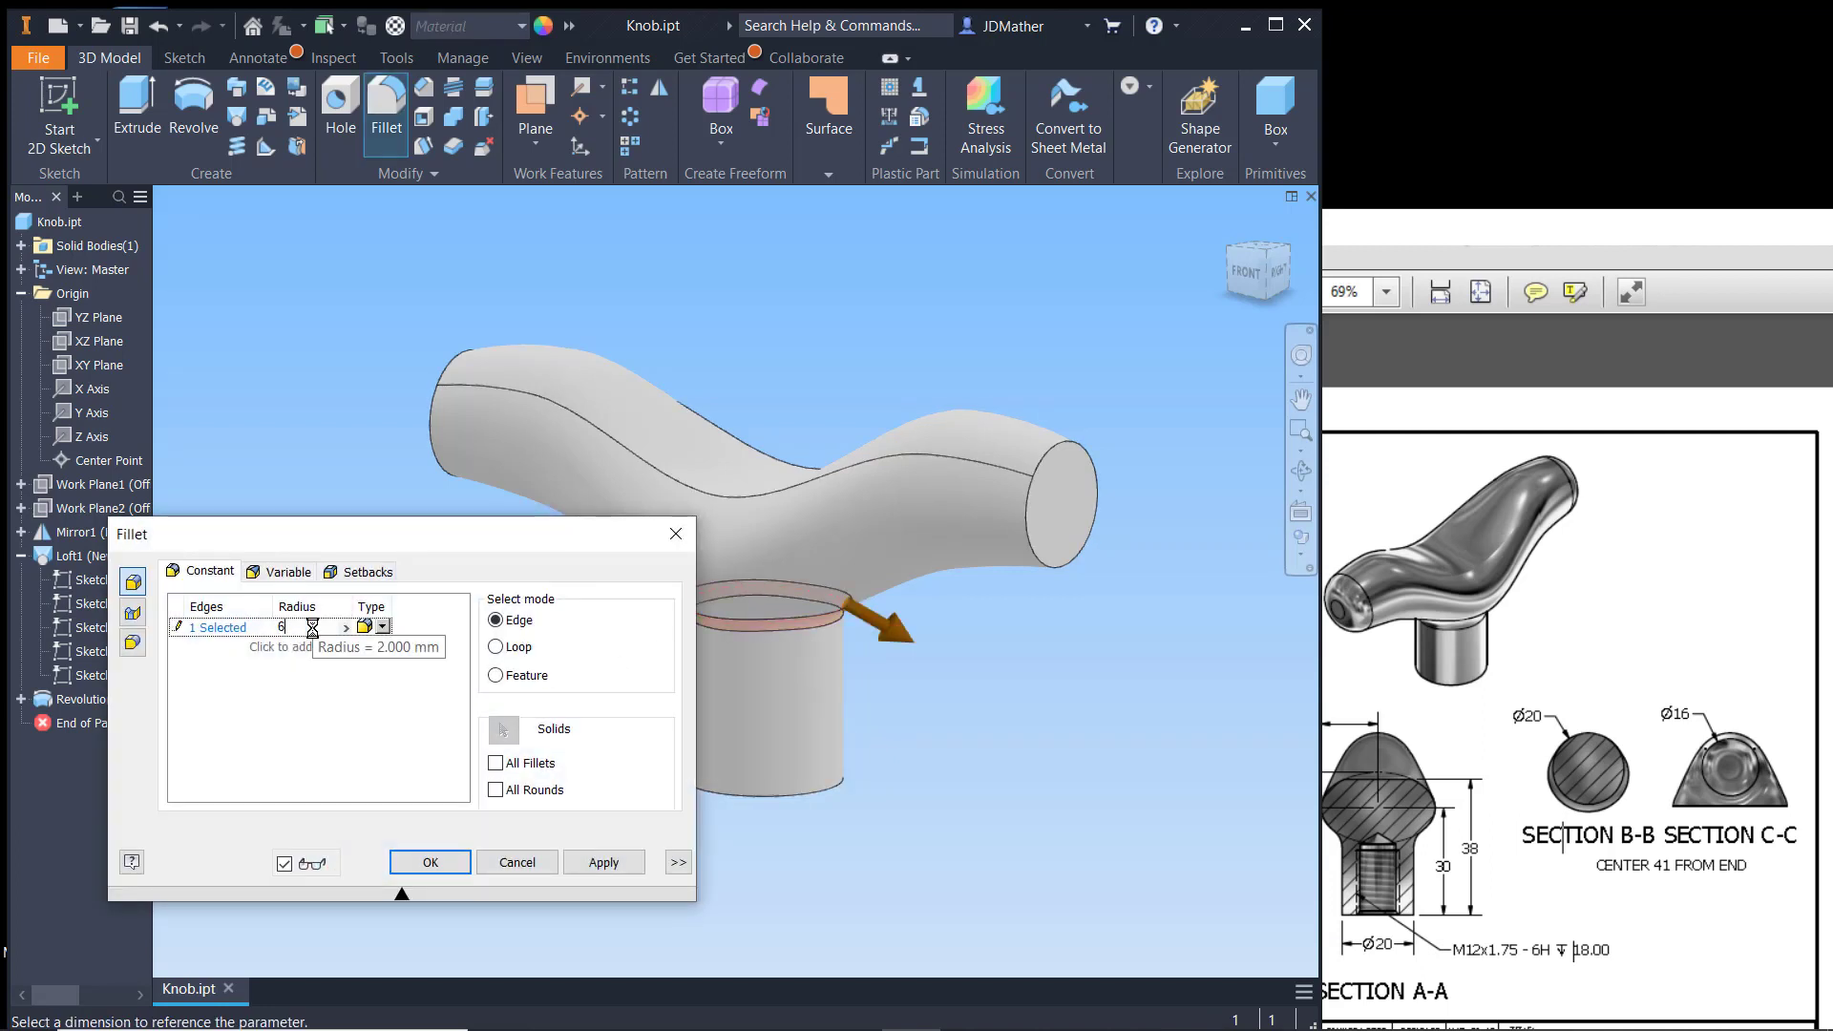
key("Return")
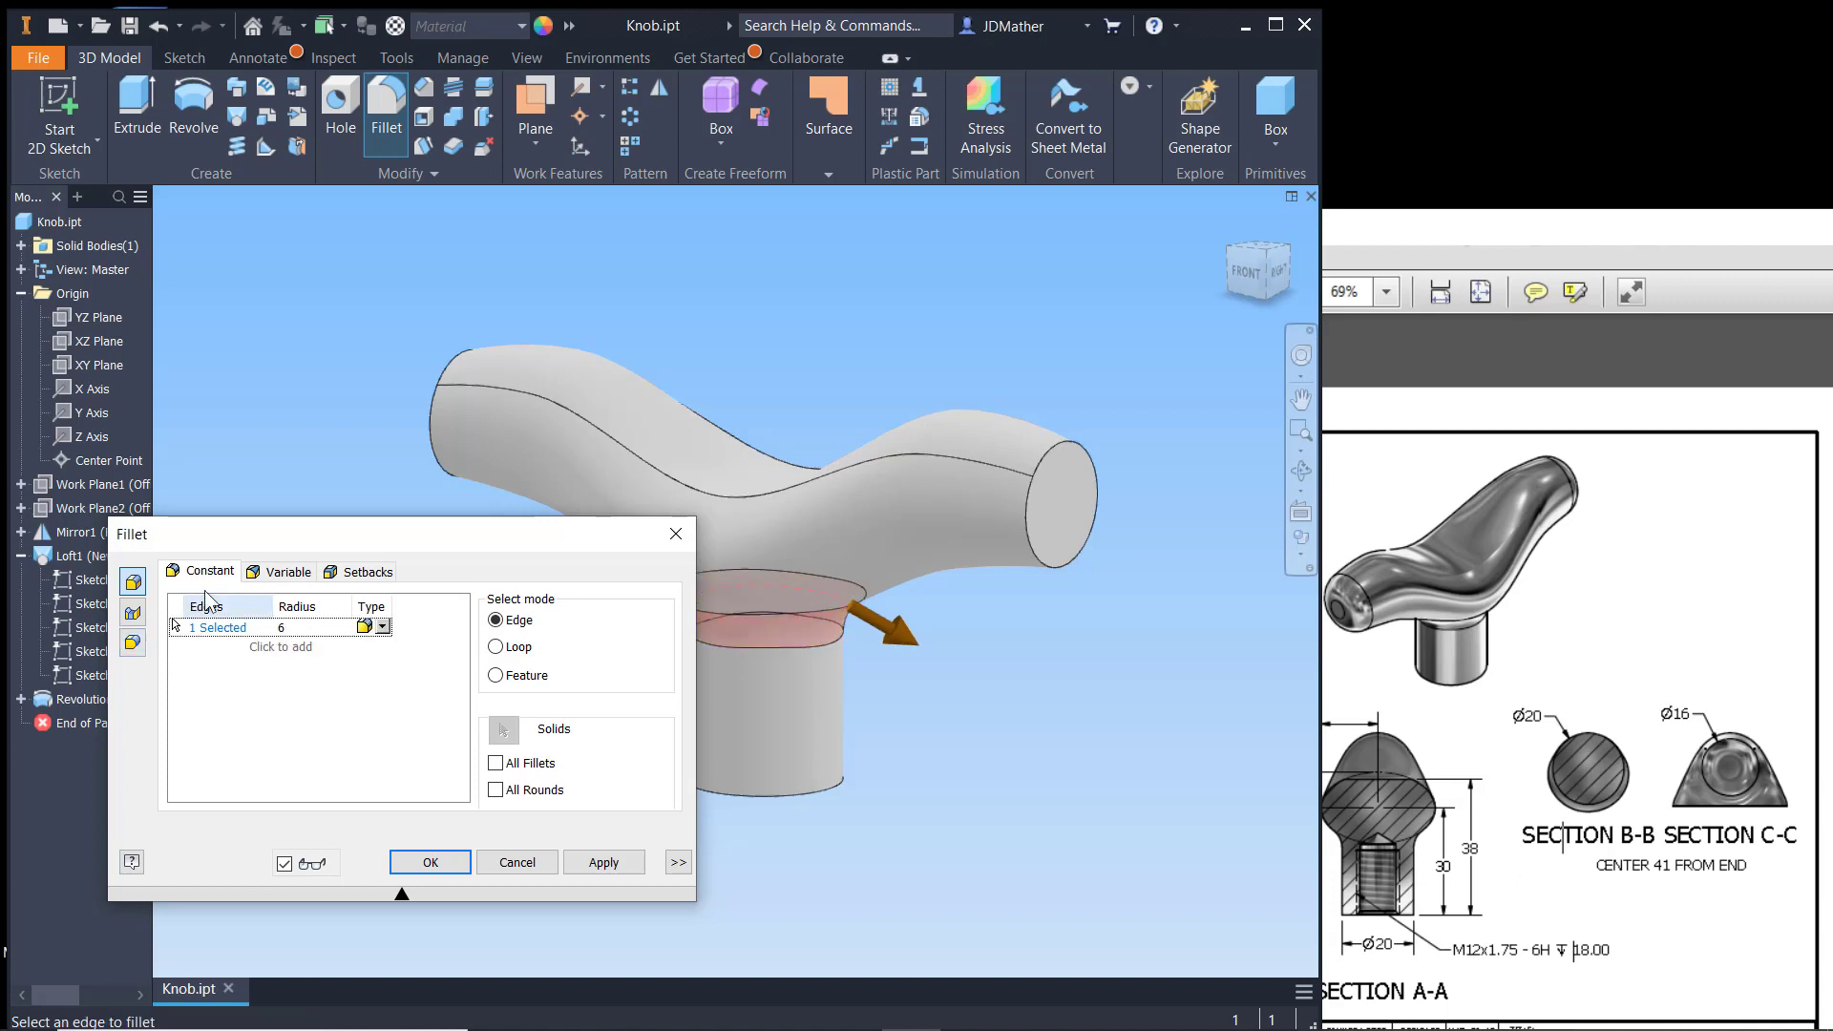
Step: Add the edges around both end faces of the handle to the 6 mm fillet and apply it
left_click(429, 441)
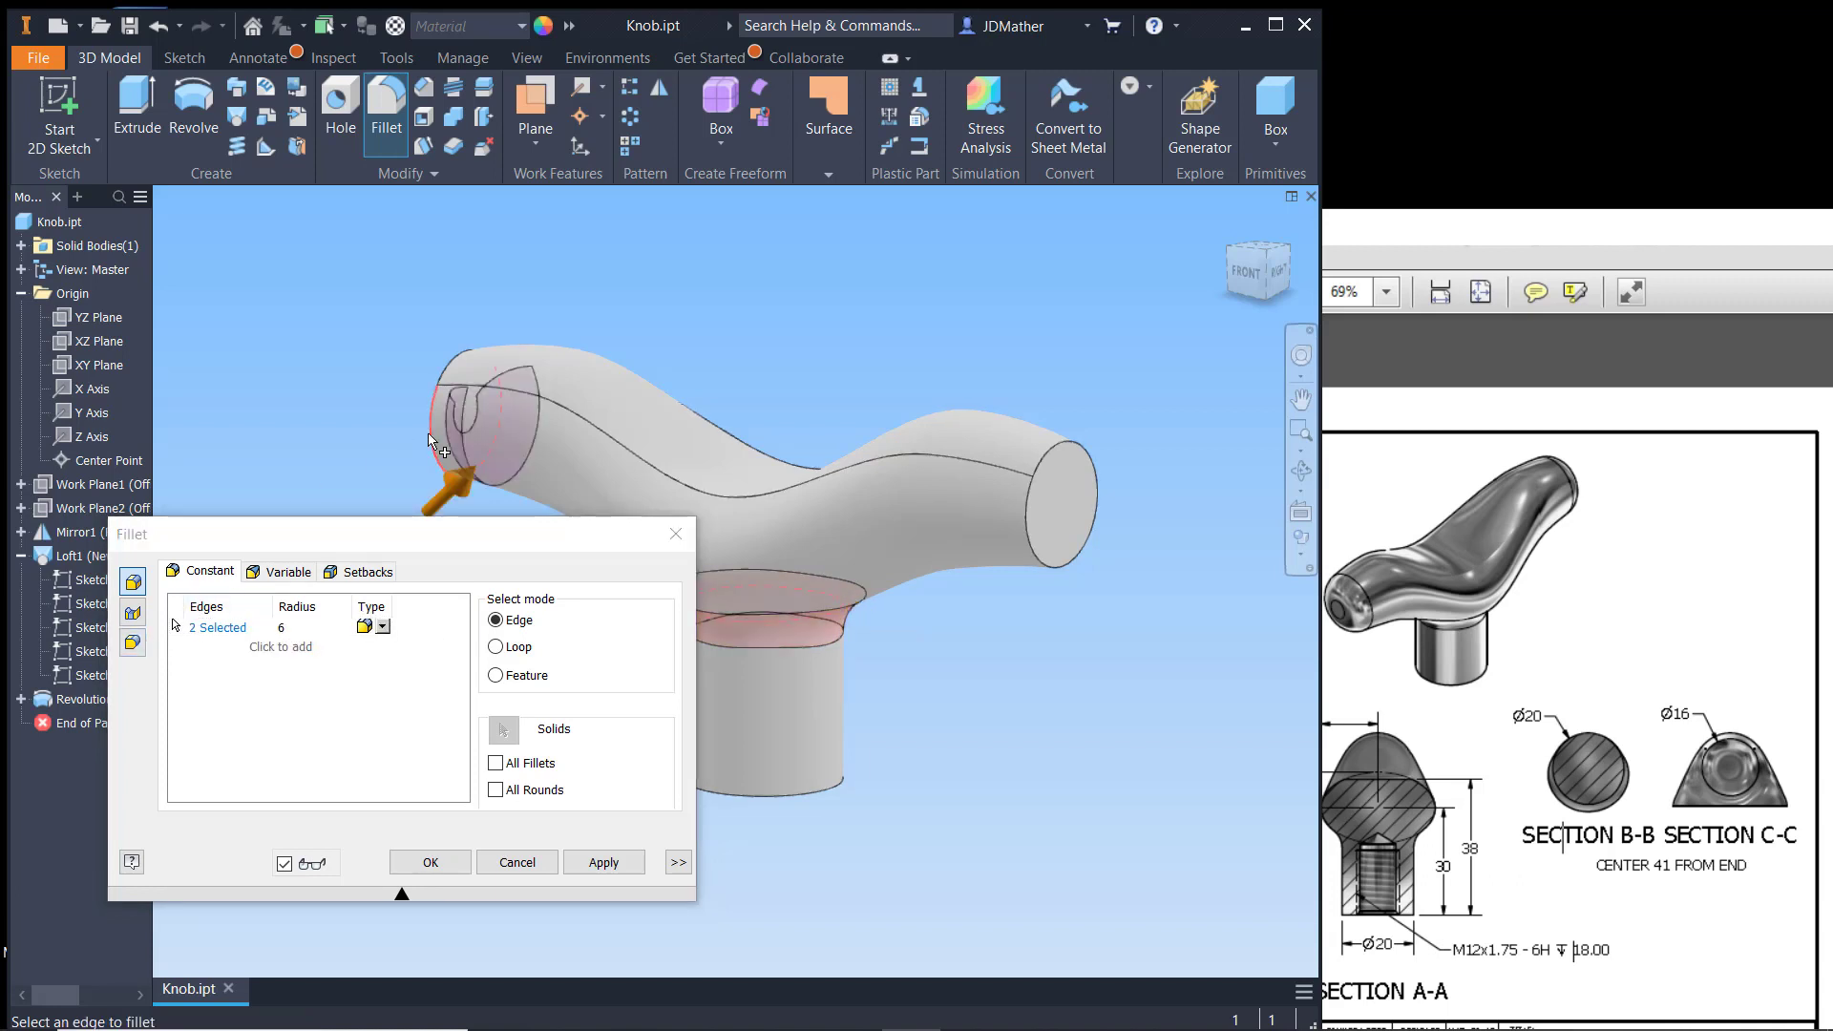
left_click(456, 367)
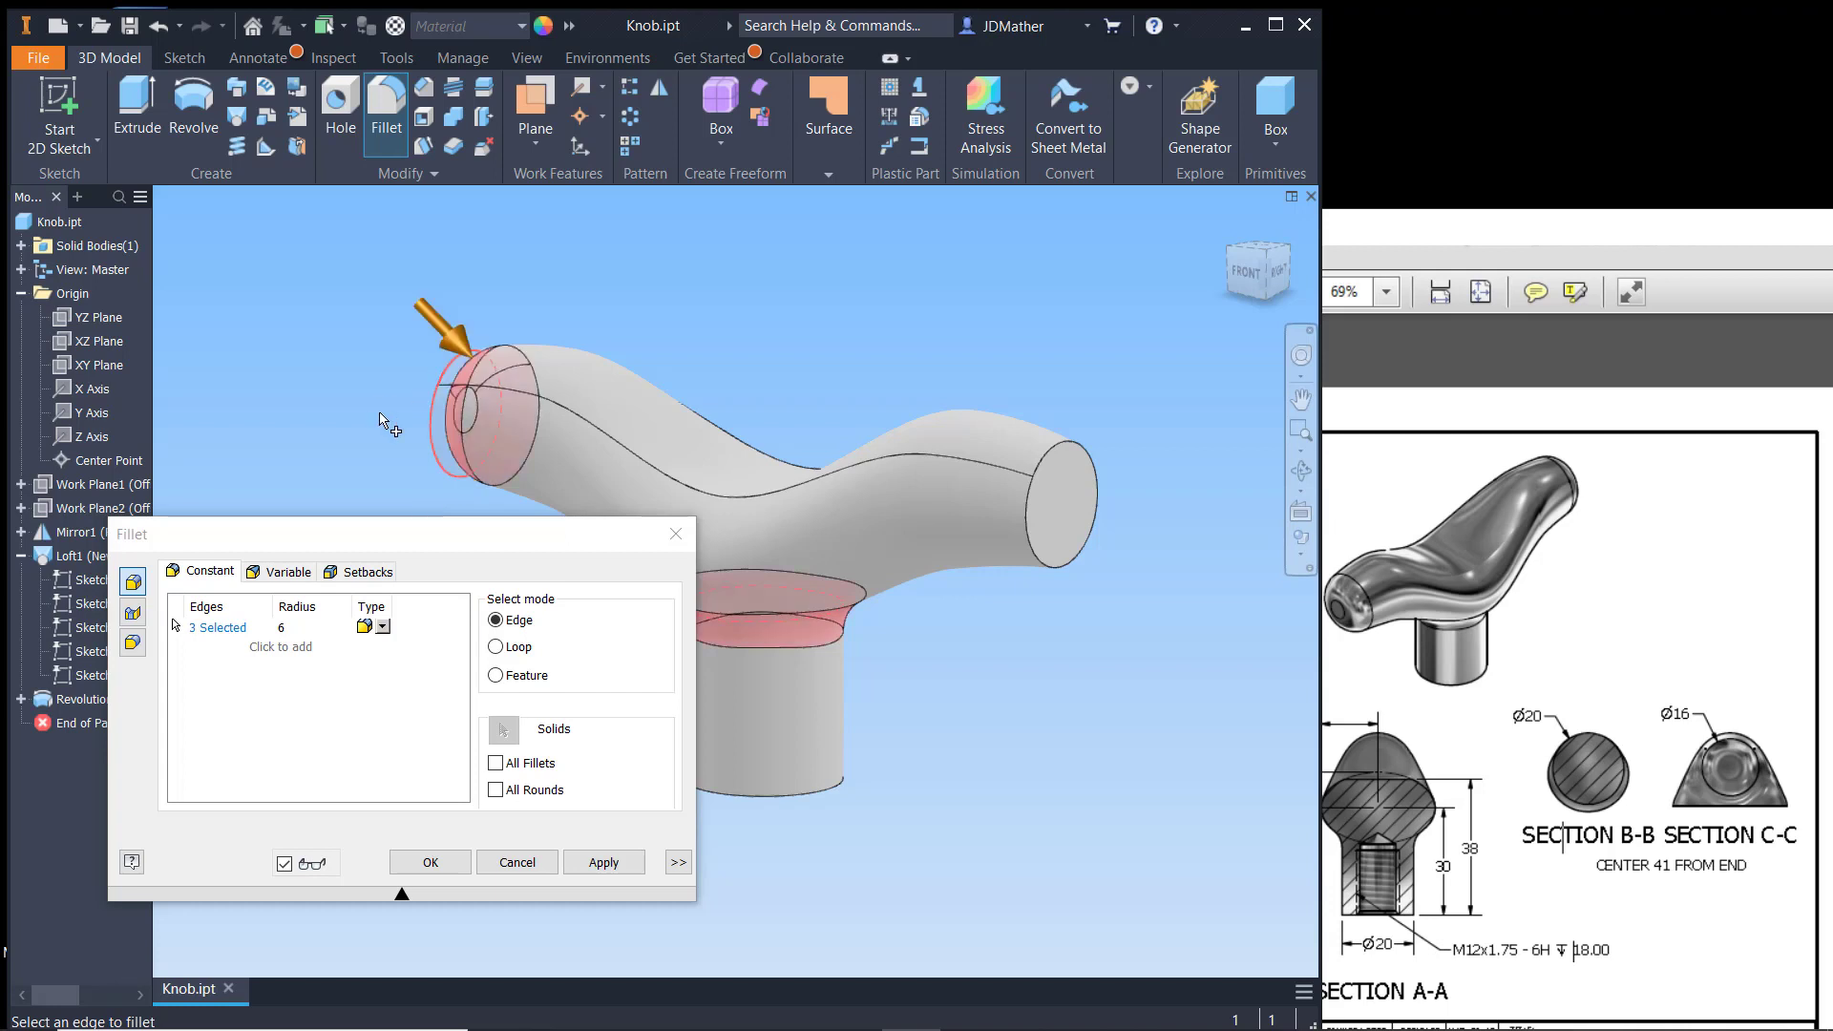
left_click(1057, 571)
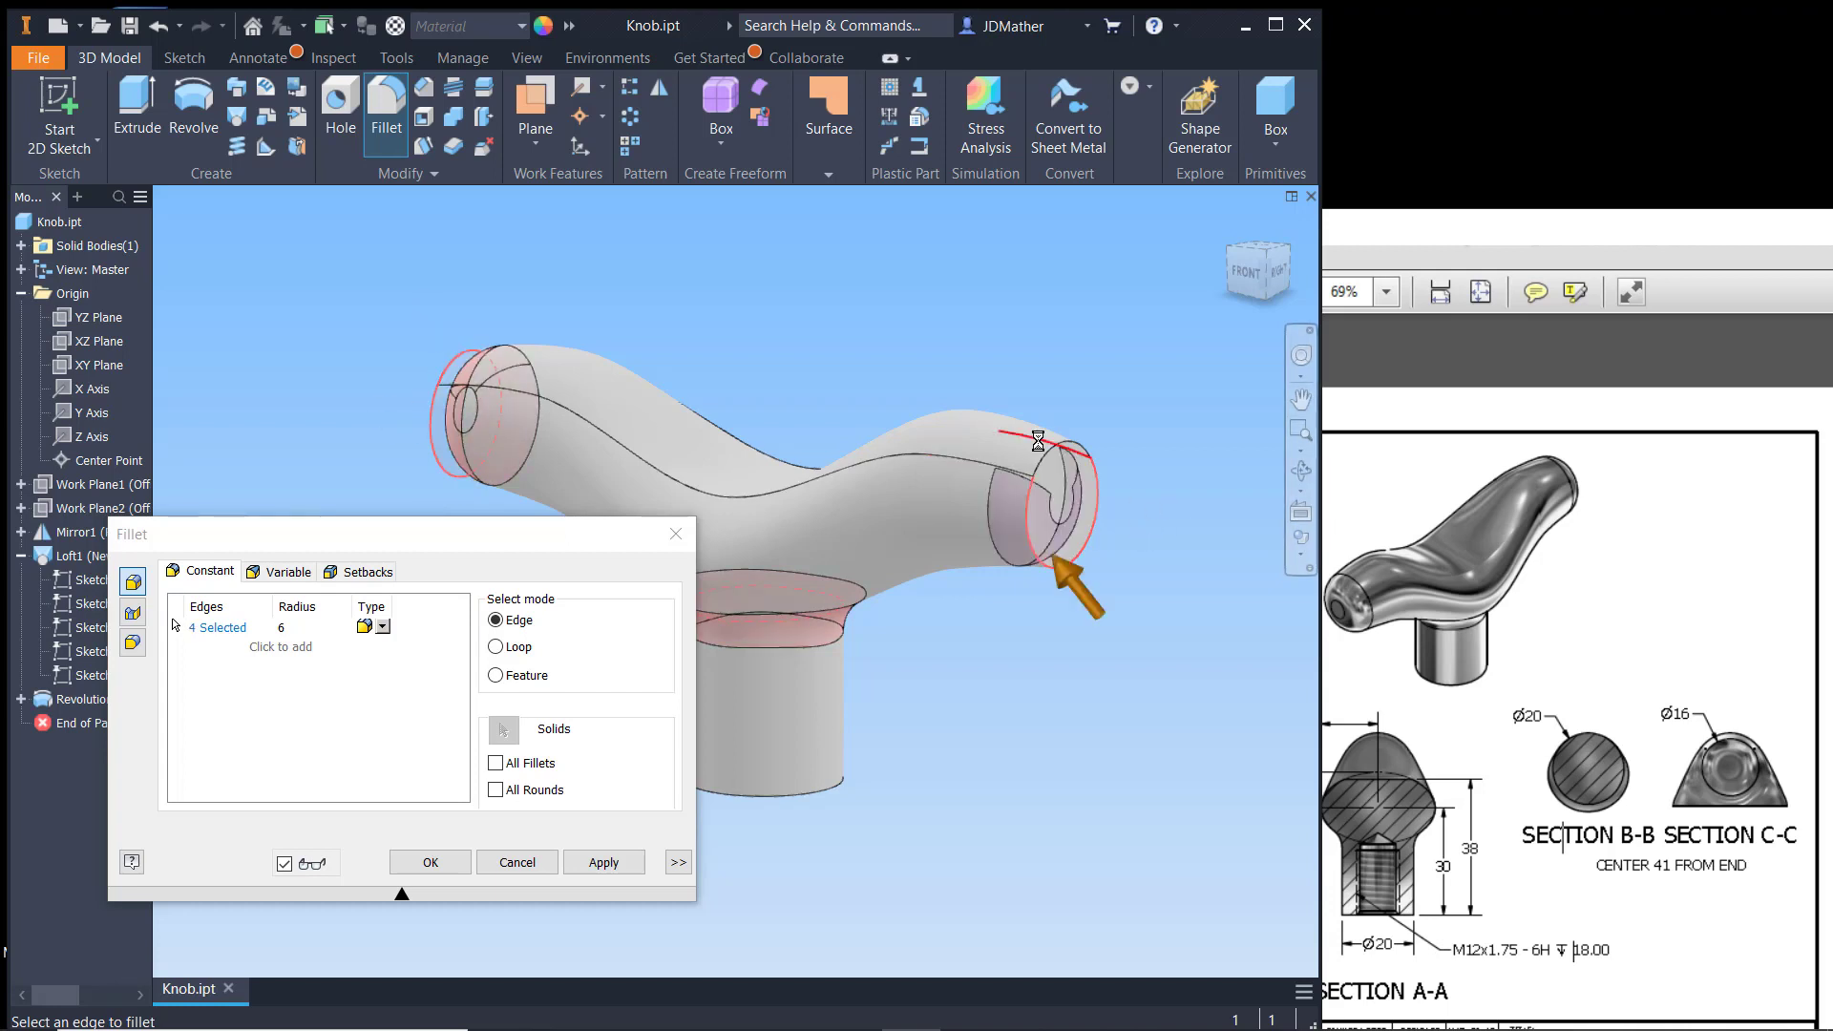
left_click(1039, 553)
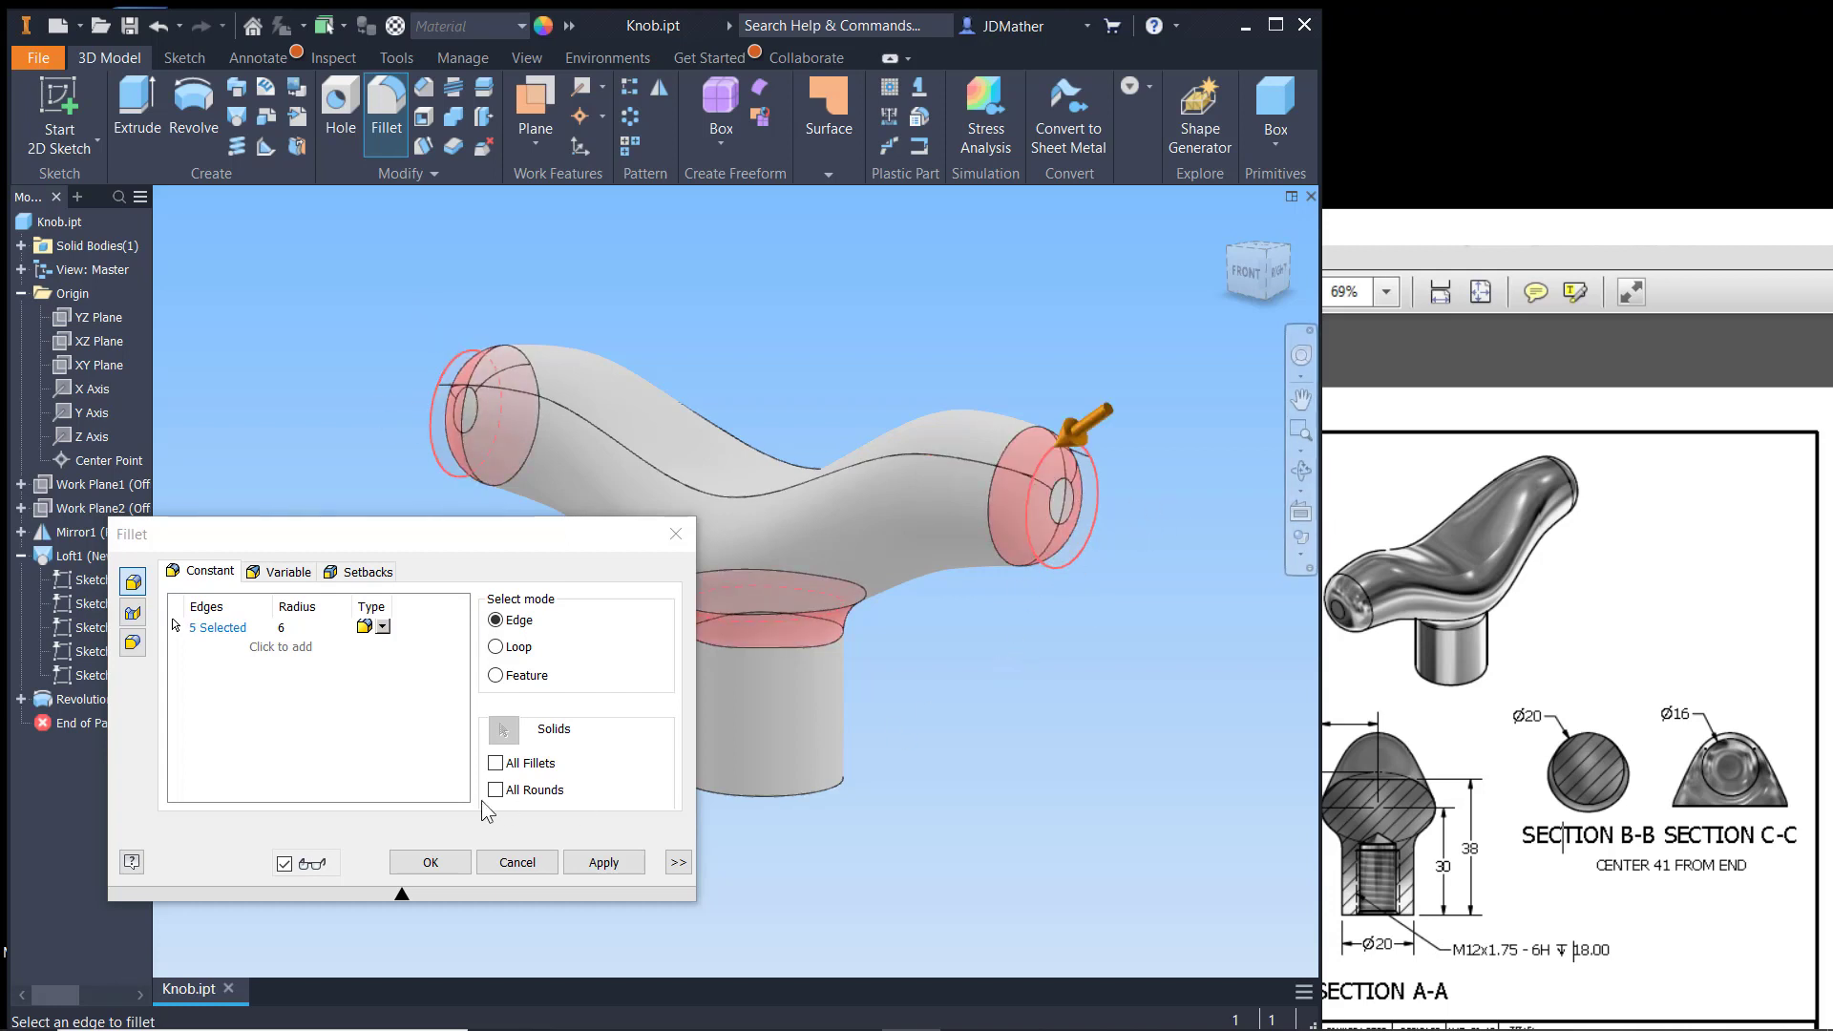
left_click(447, 859)
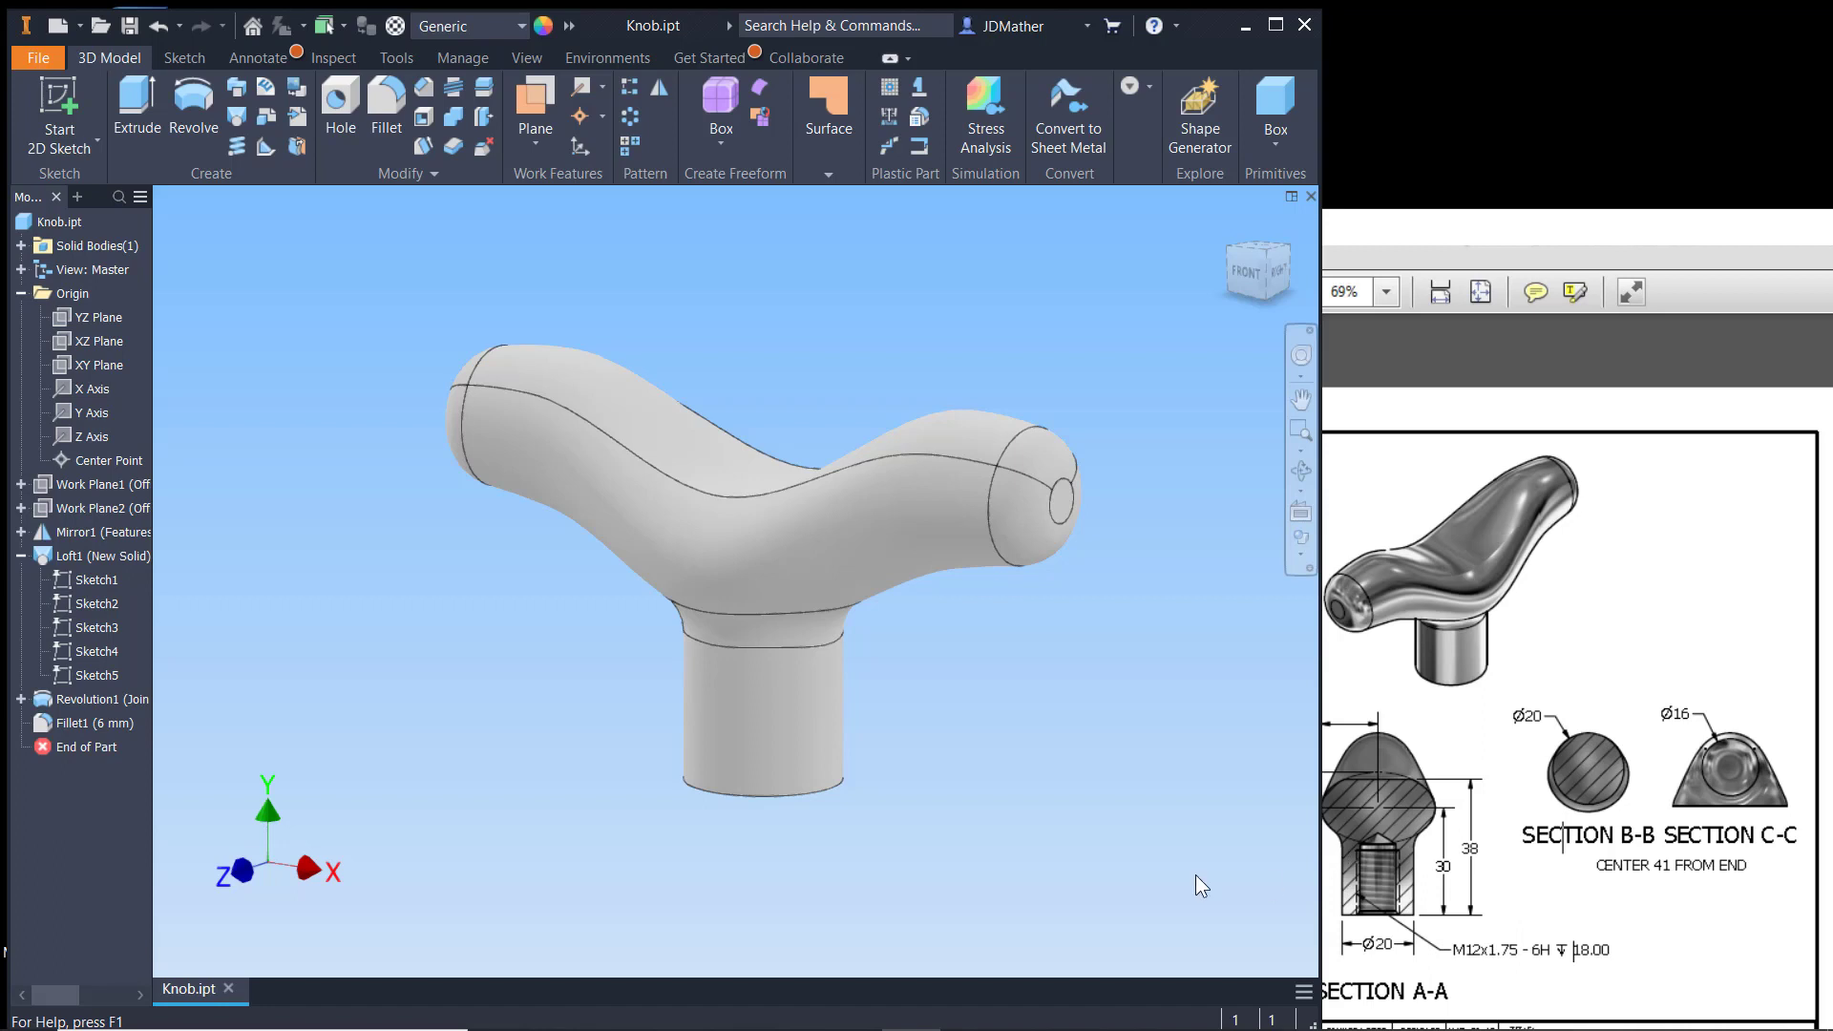
Step: Place a tapped M12x1.75 hole, class 6H, on the end face of the stem, concentric with its circular edge
left_click(1496, 912)
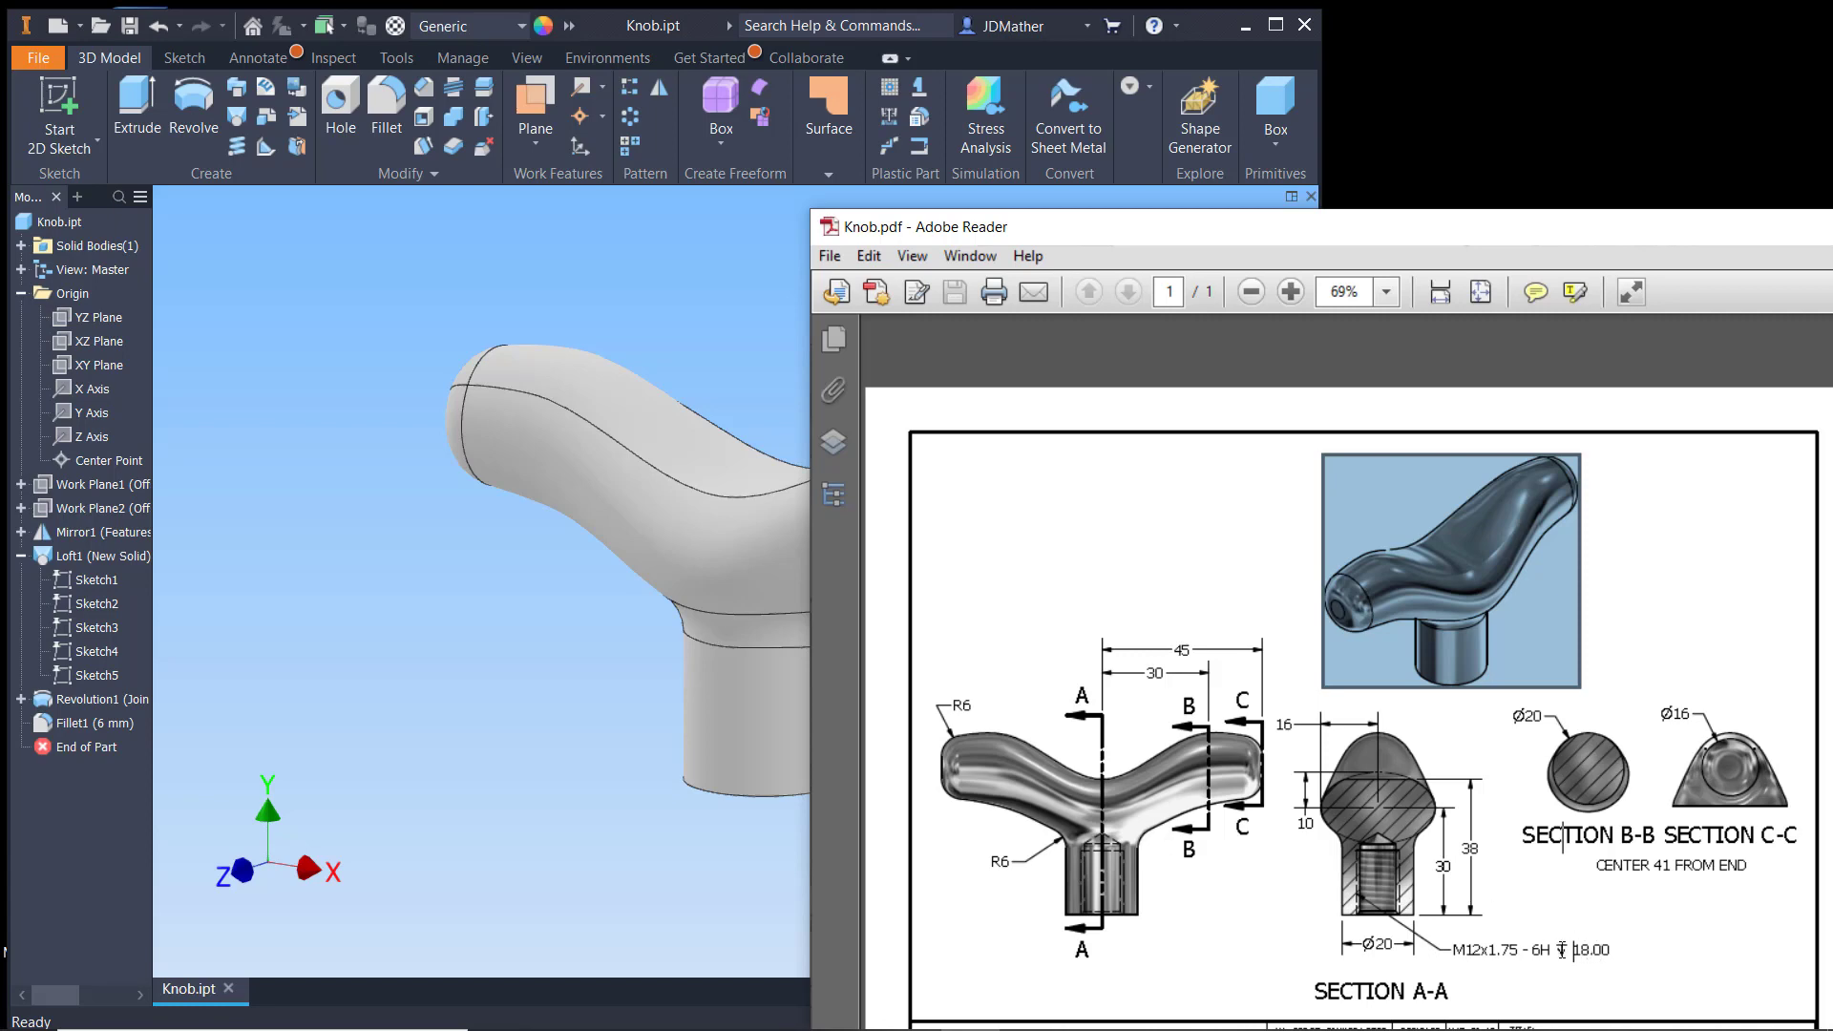
left_click(695, 833)
middle_click_drag(651, 810, 380, 197, "shift")
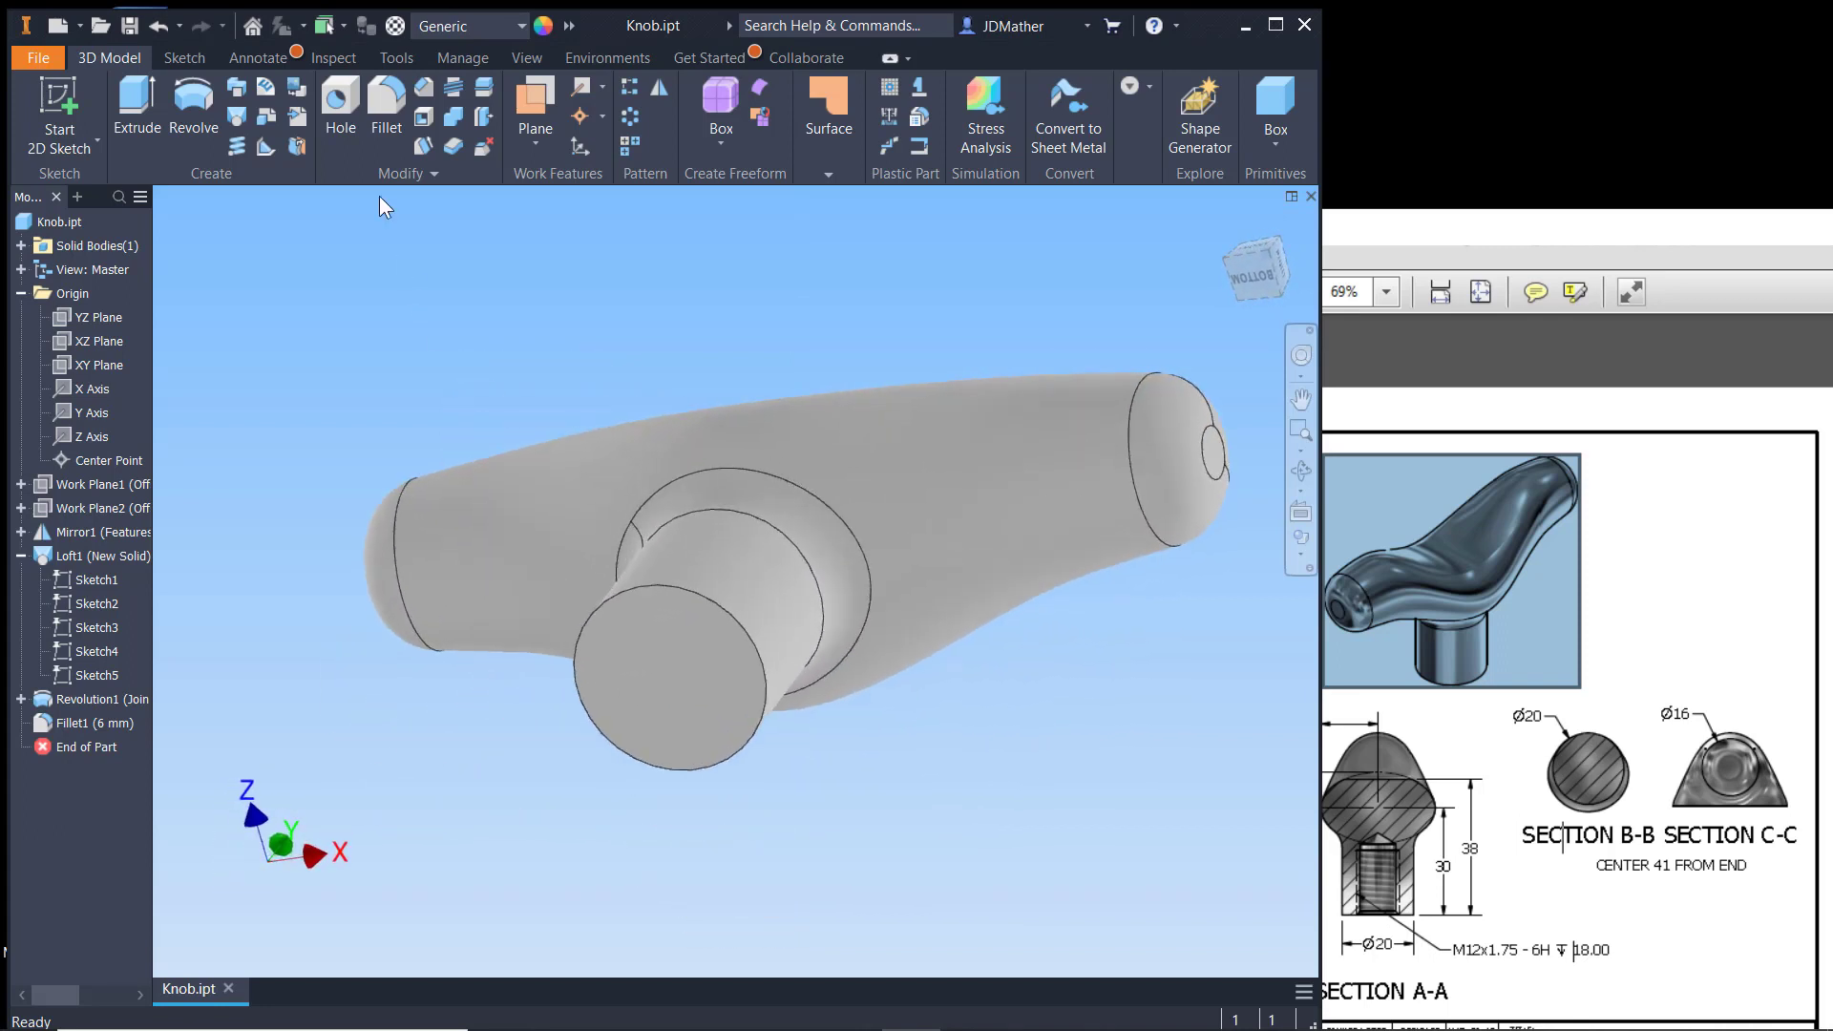
left_click(337, 105)
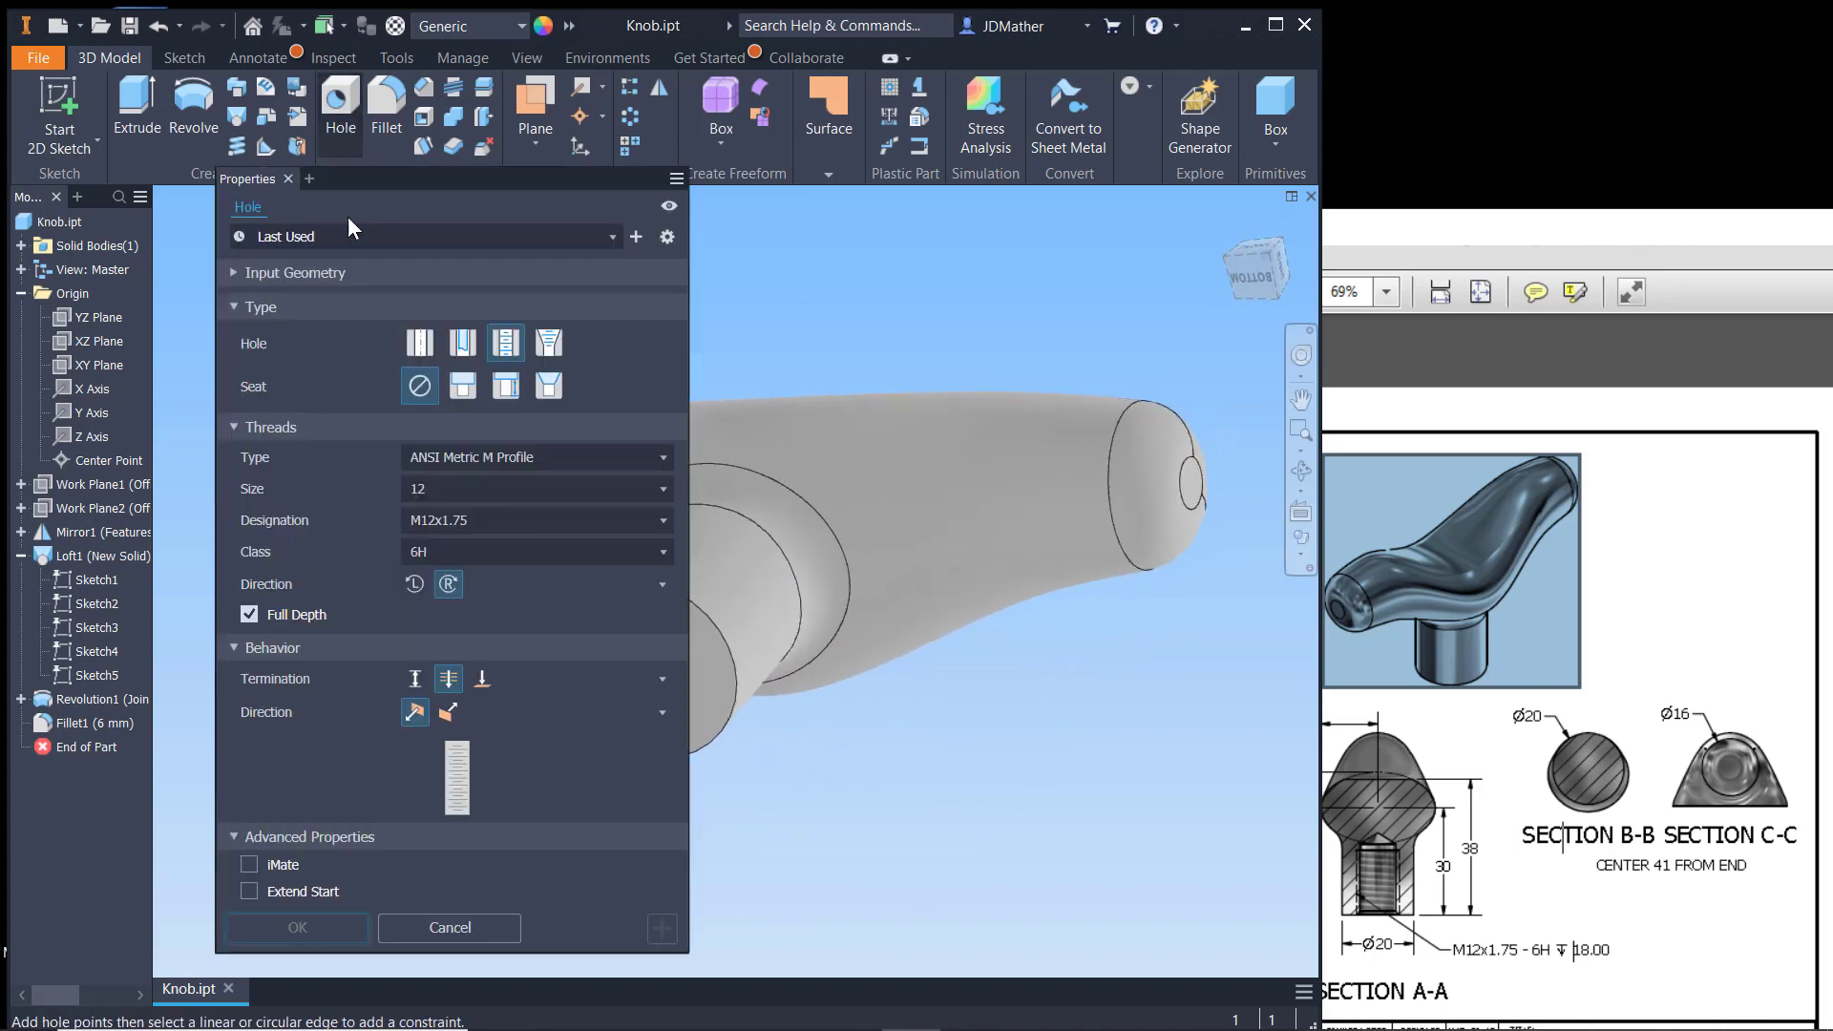
scroll(1113, 823, "down", 1)
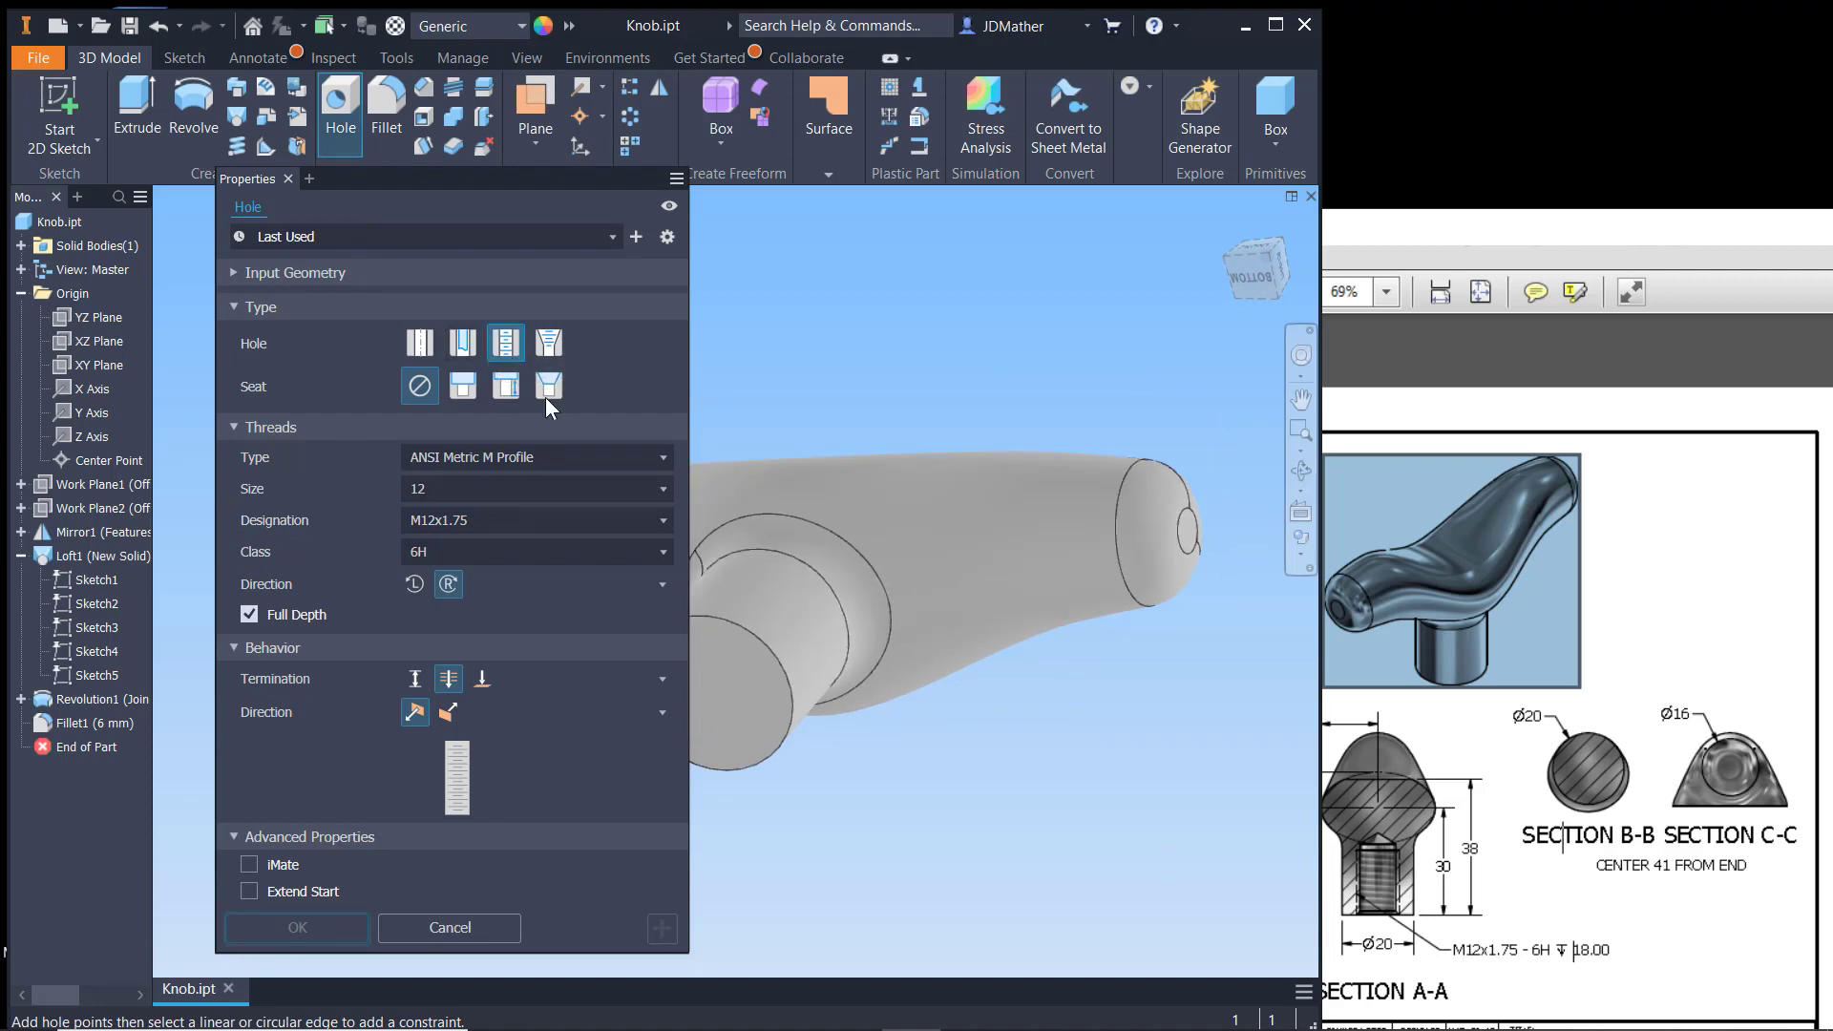
scroll(1149, 821, "down", 2)
scroll(901, 767, "up", 3)
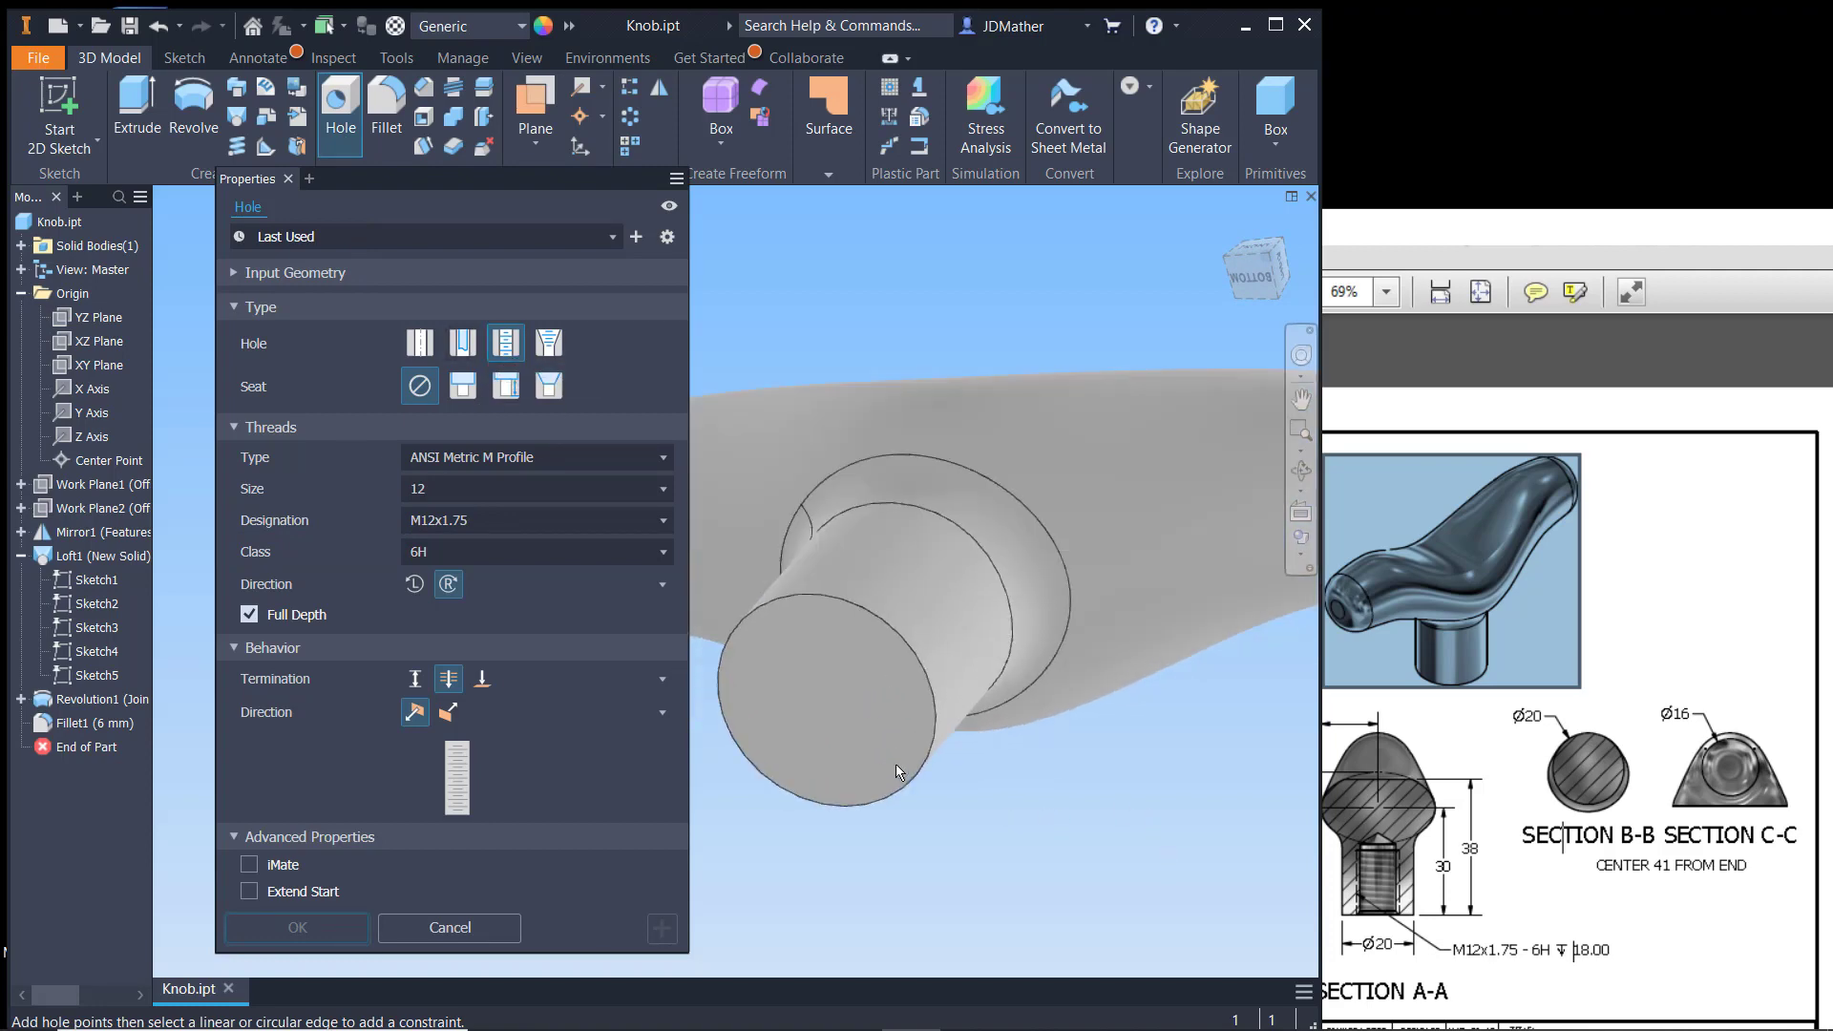
left_click(862, 727)
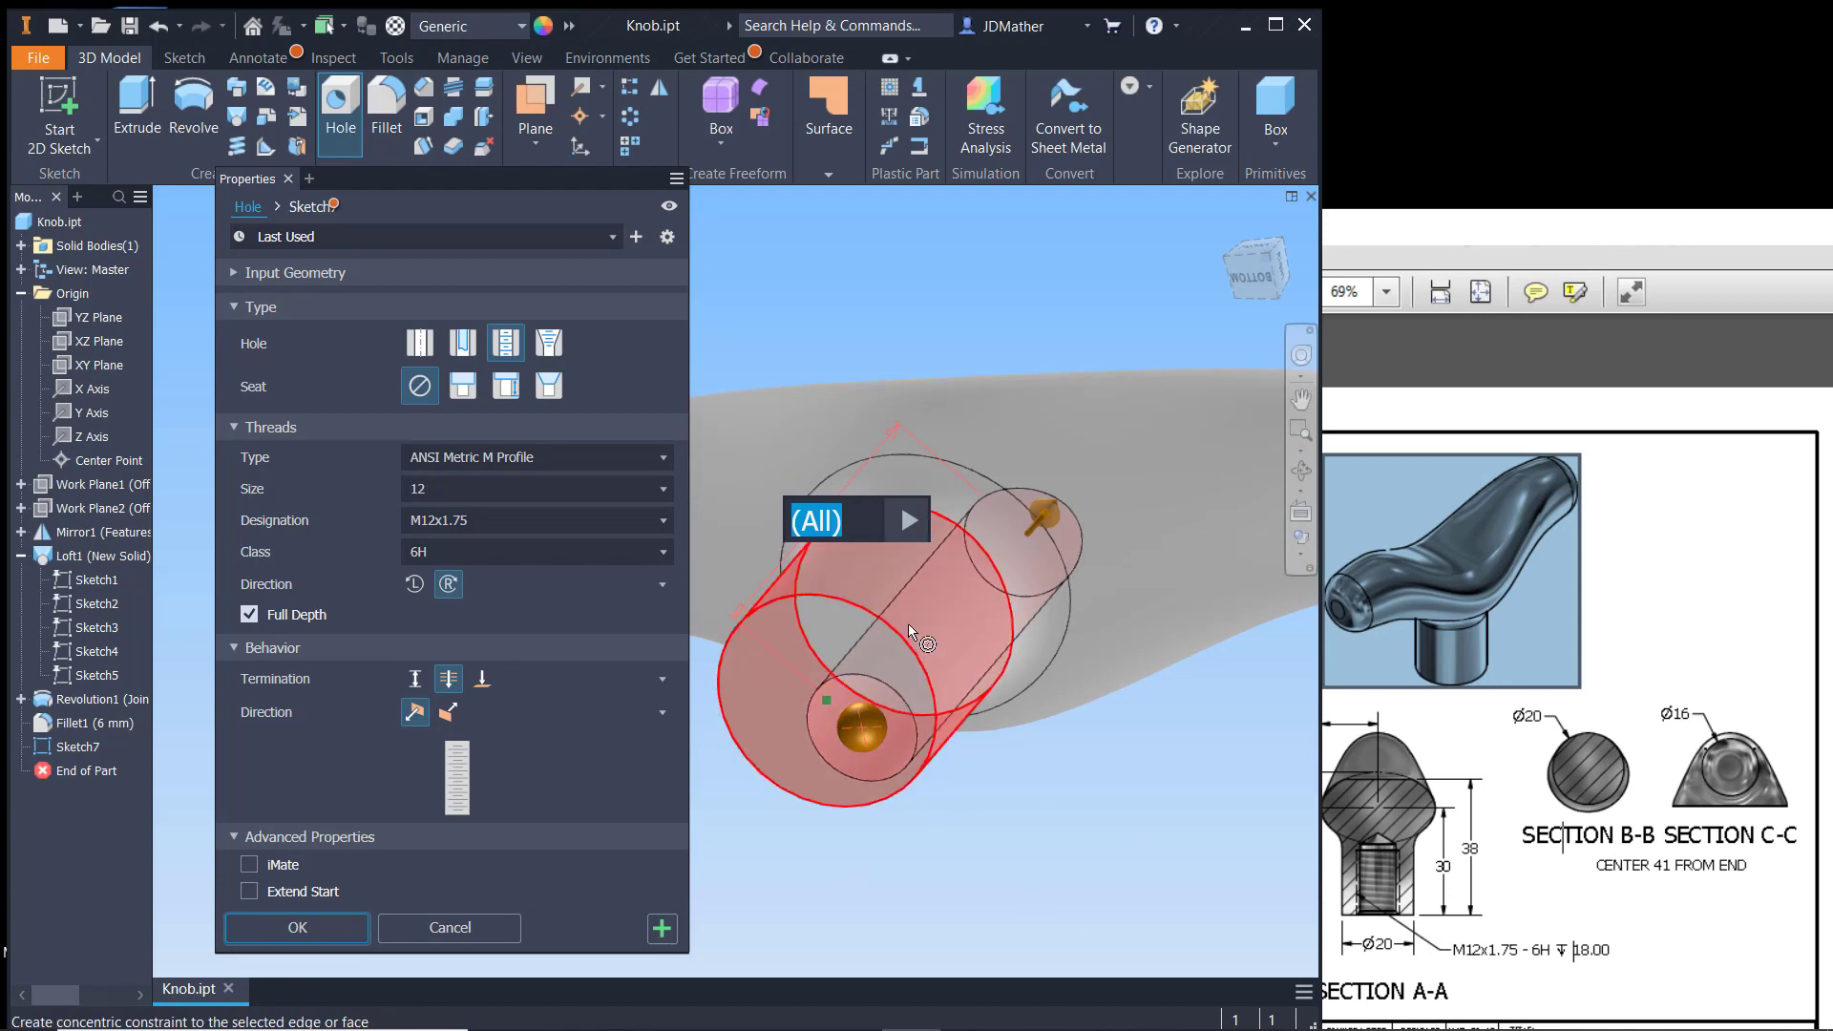
left_click(865, 573)
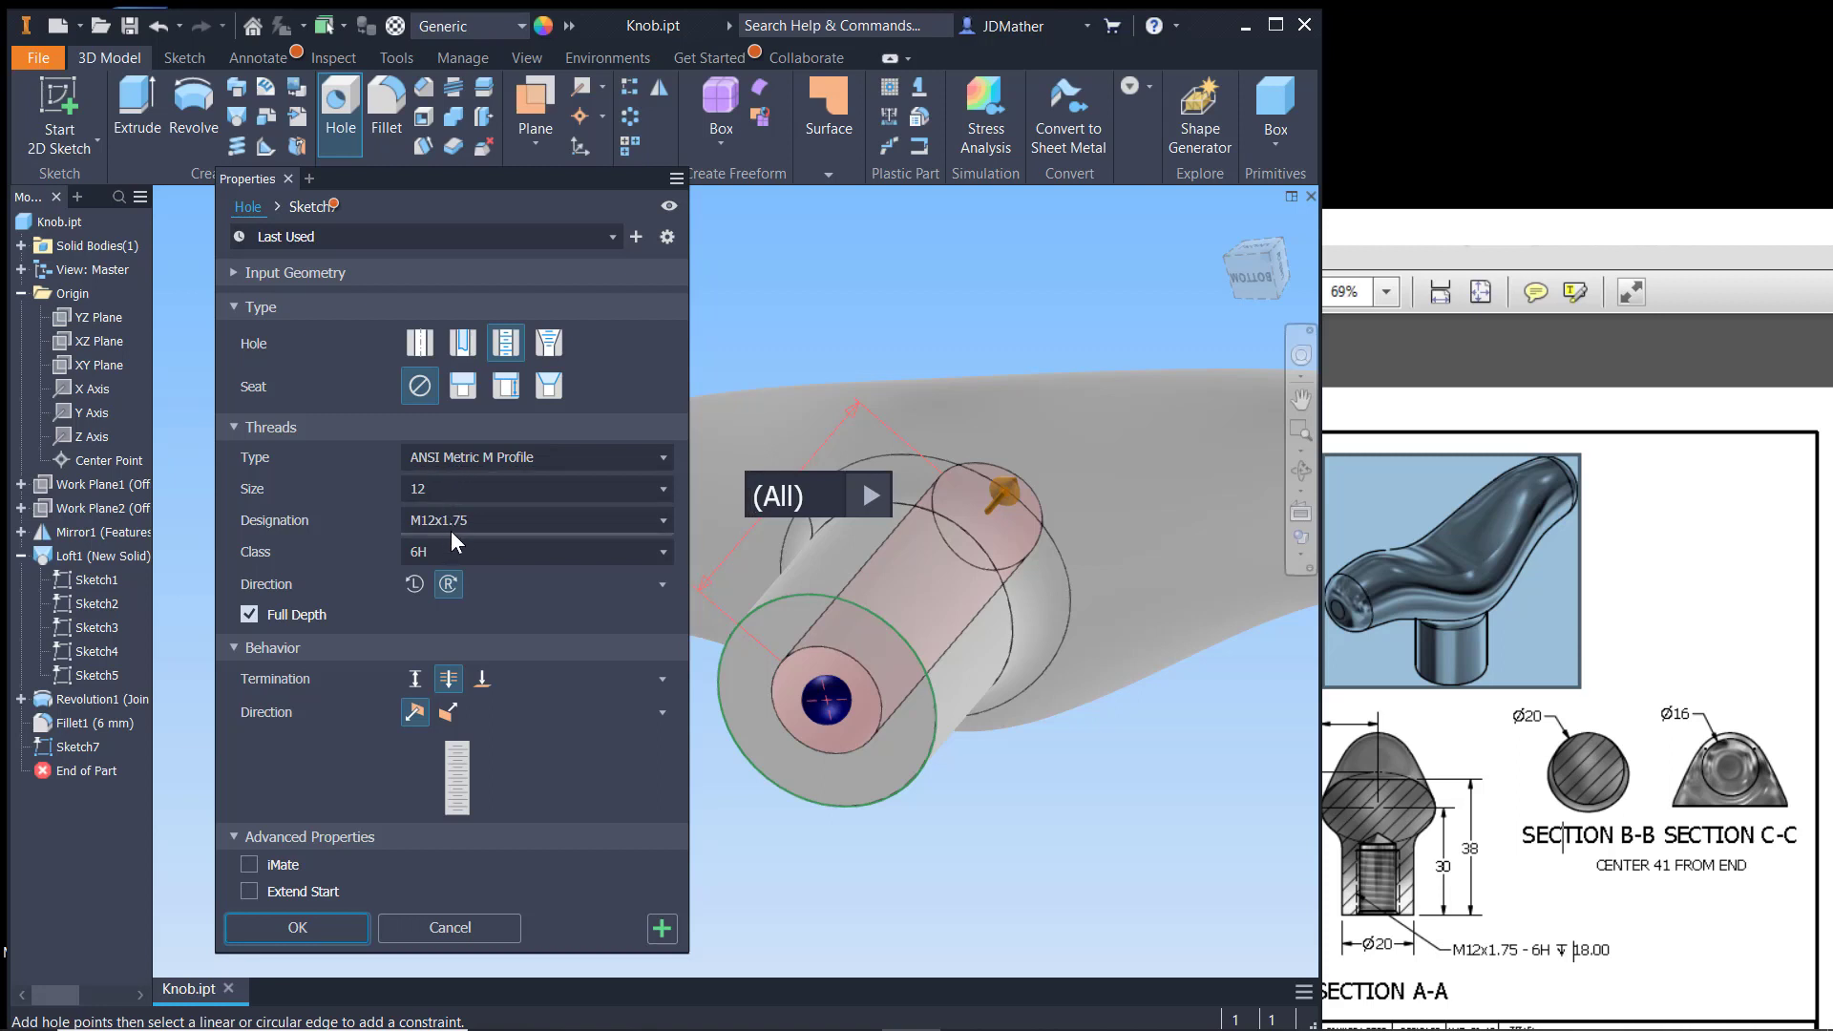
Step: Turn off full-depth threading, end the hole at a set distance, and set the thread depth to 18 mm
left_click(494, 460)
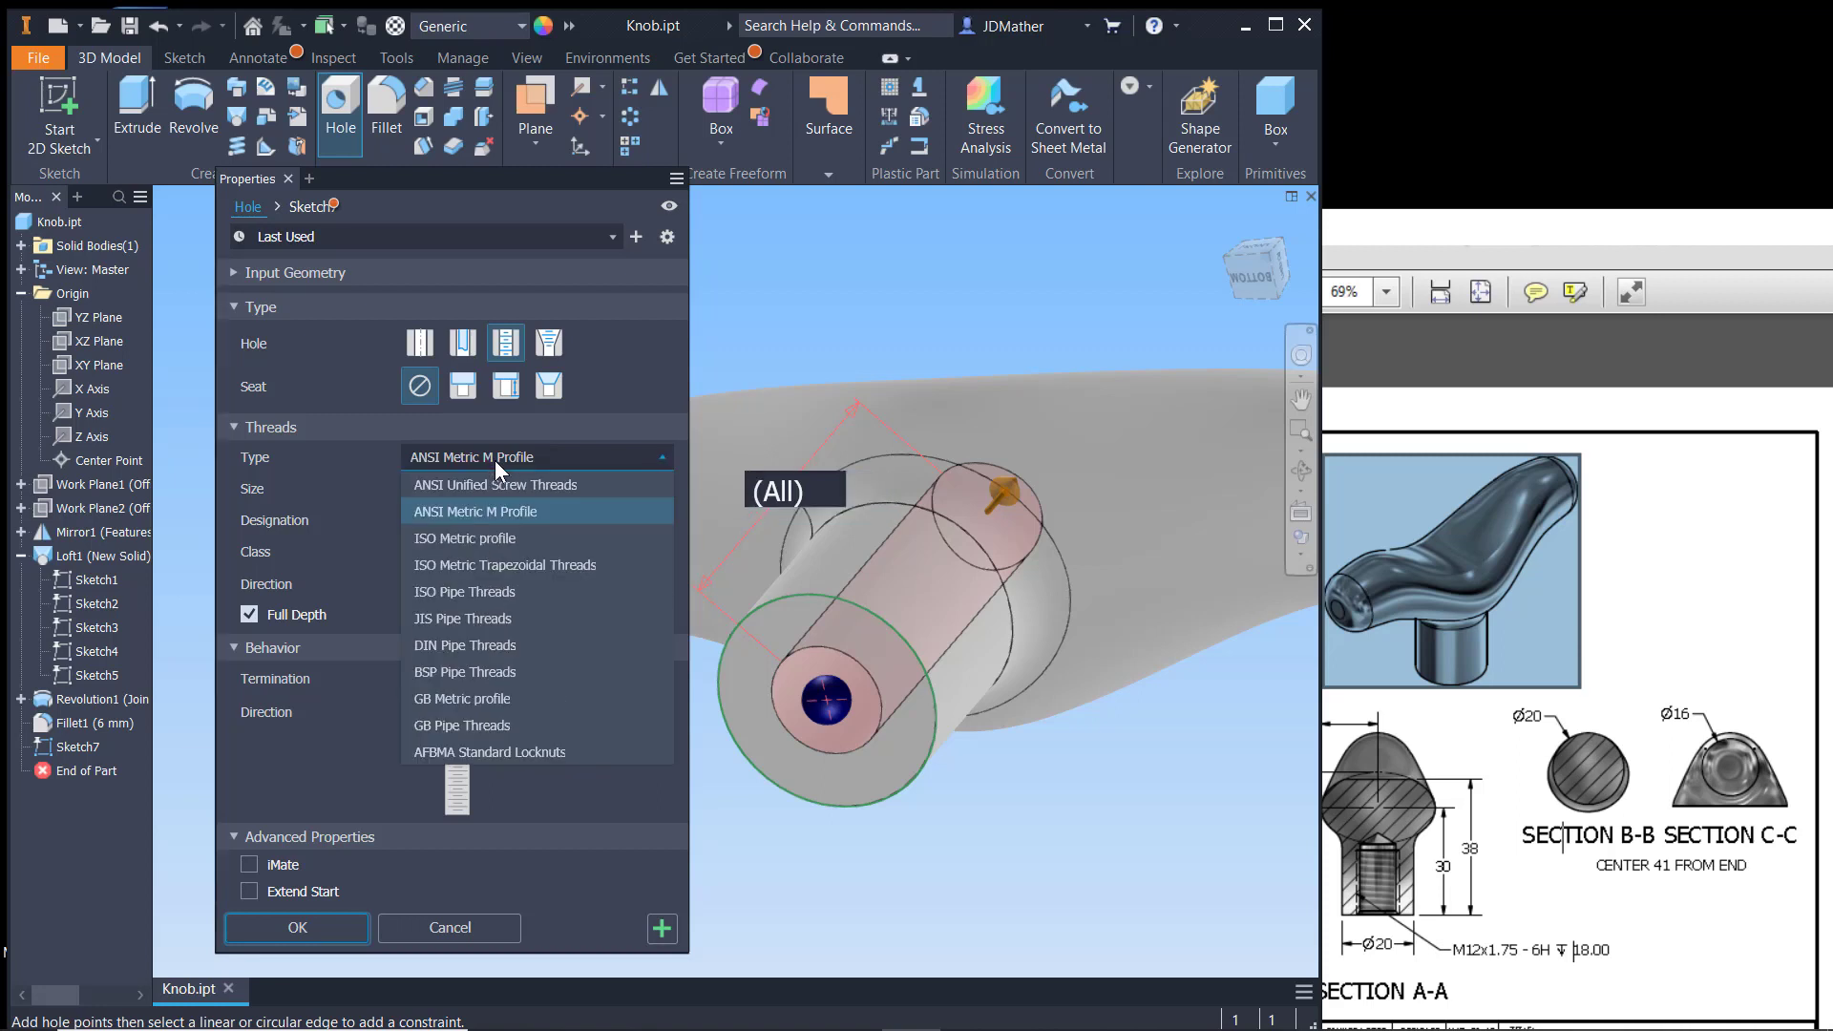
left_click(492, 454)
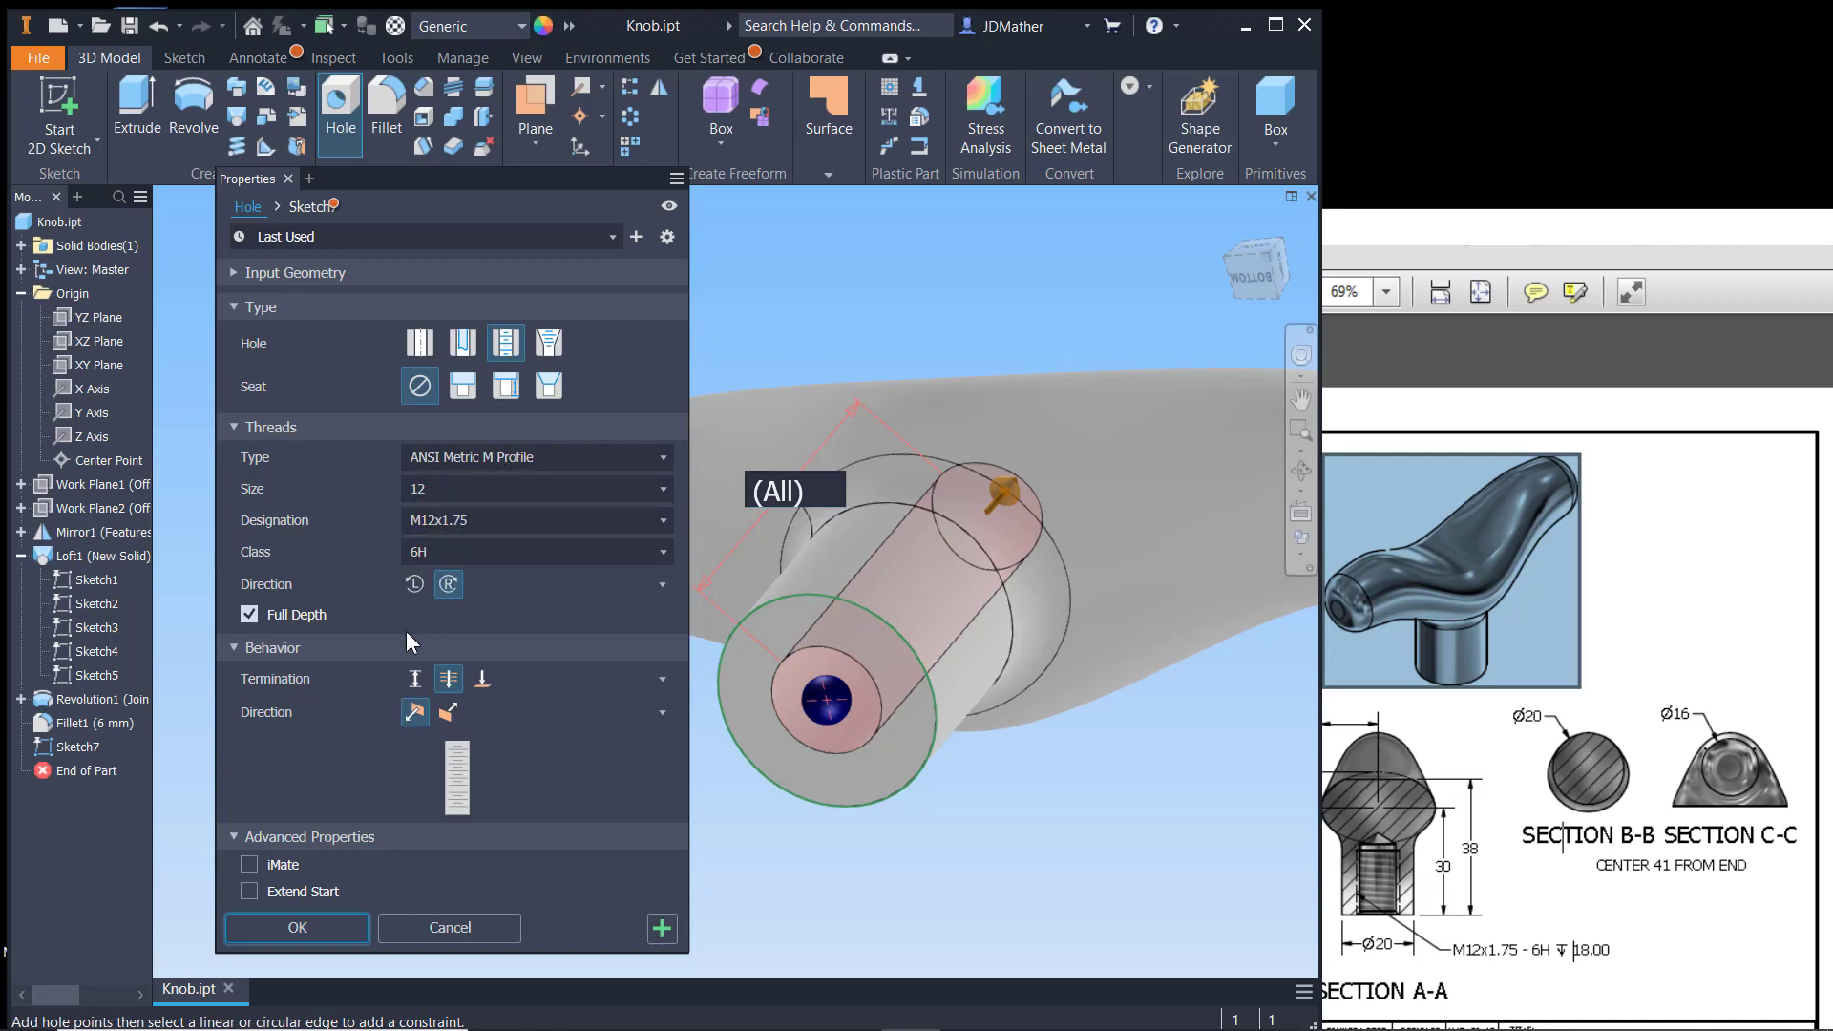
left_click(248, 614)
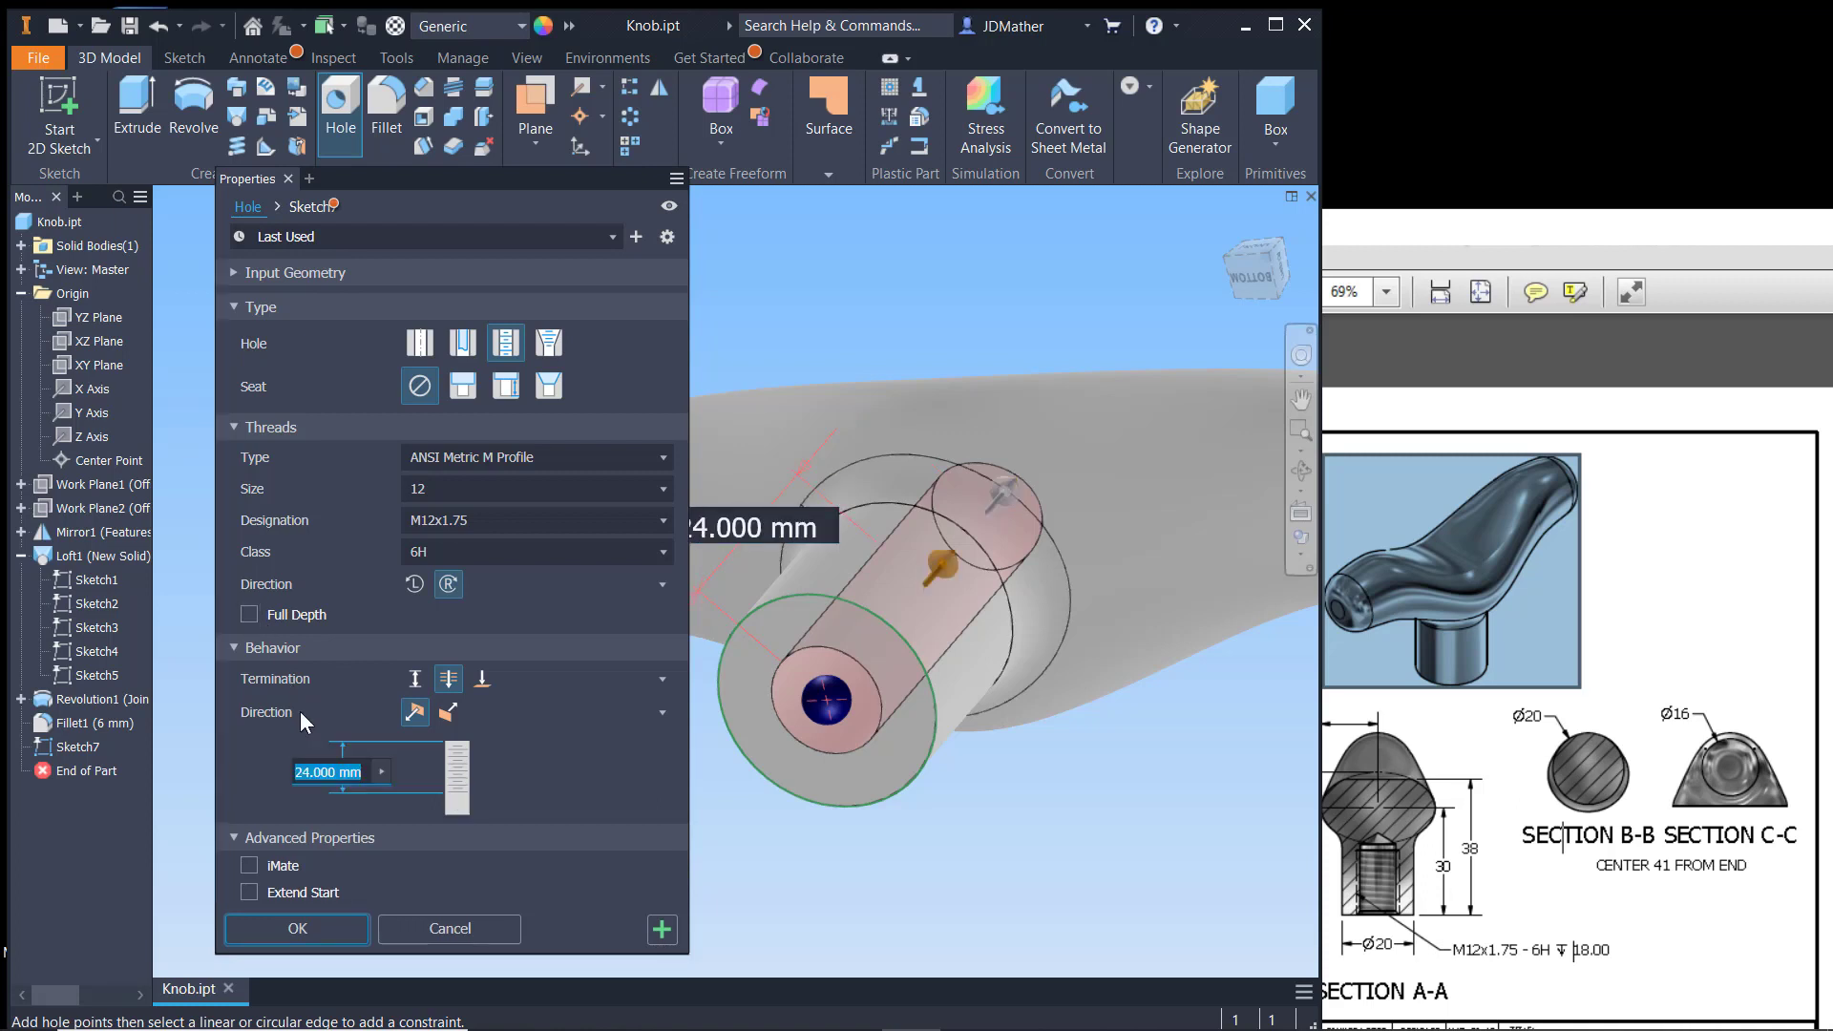
left_click(415, 679)
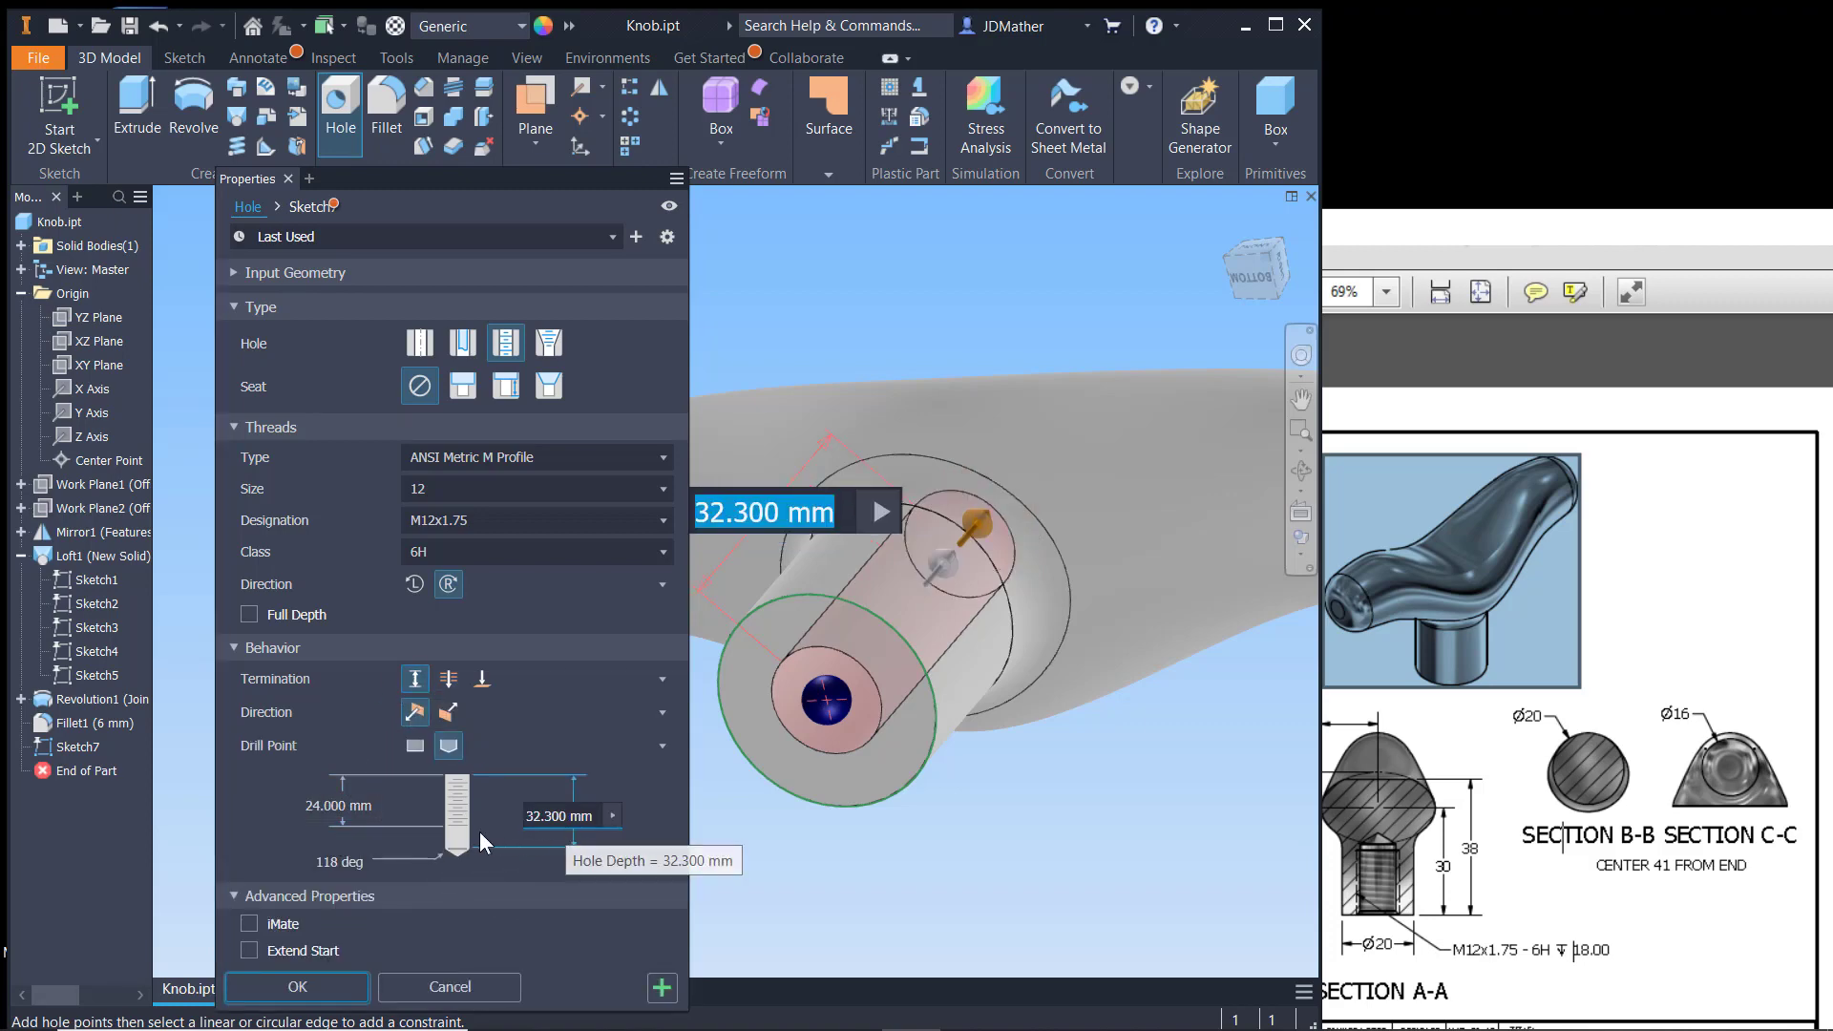
left_click(346, 807)
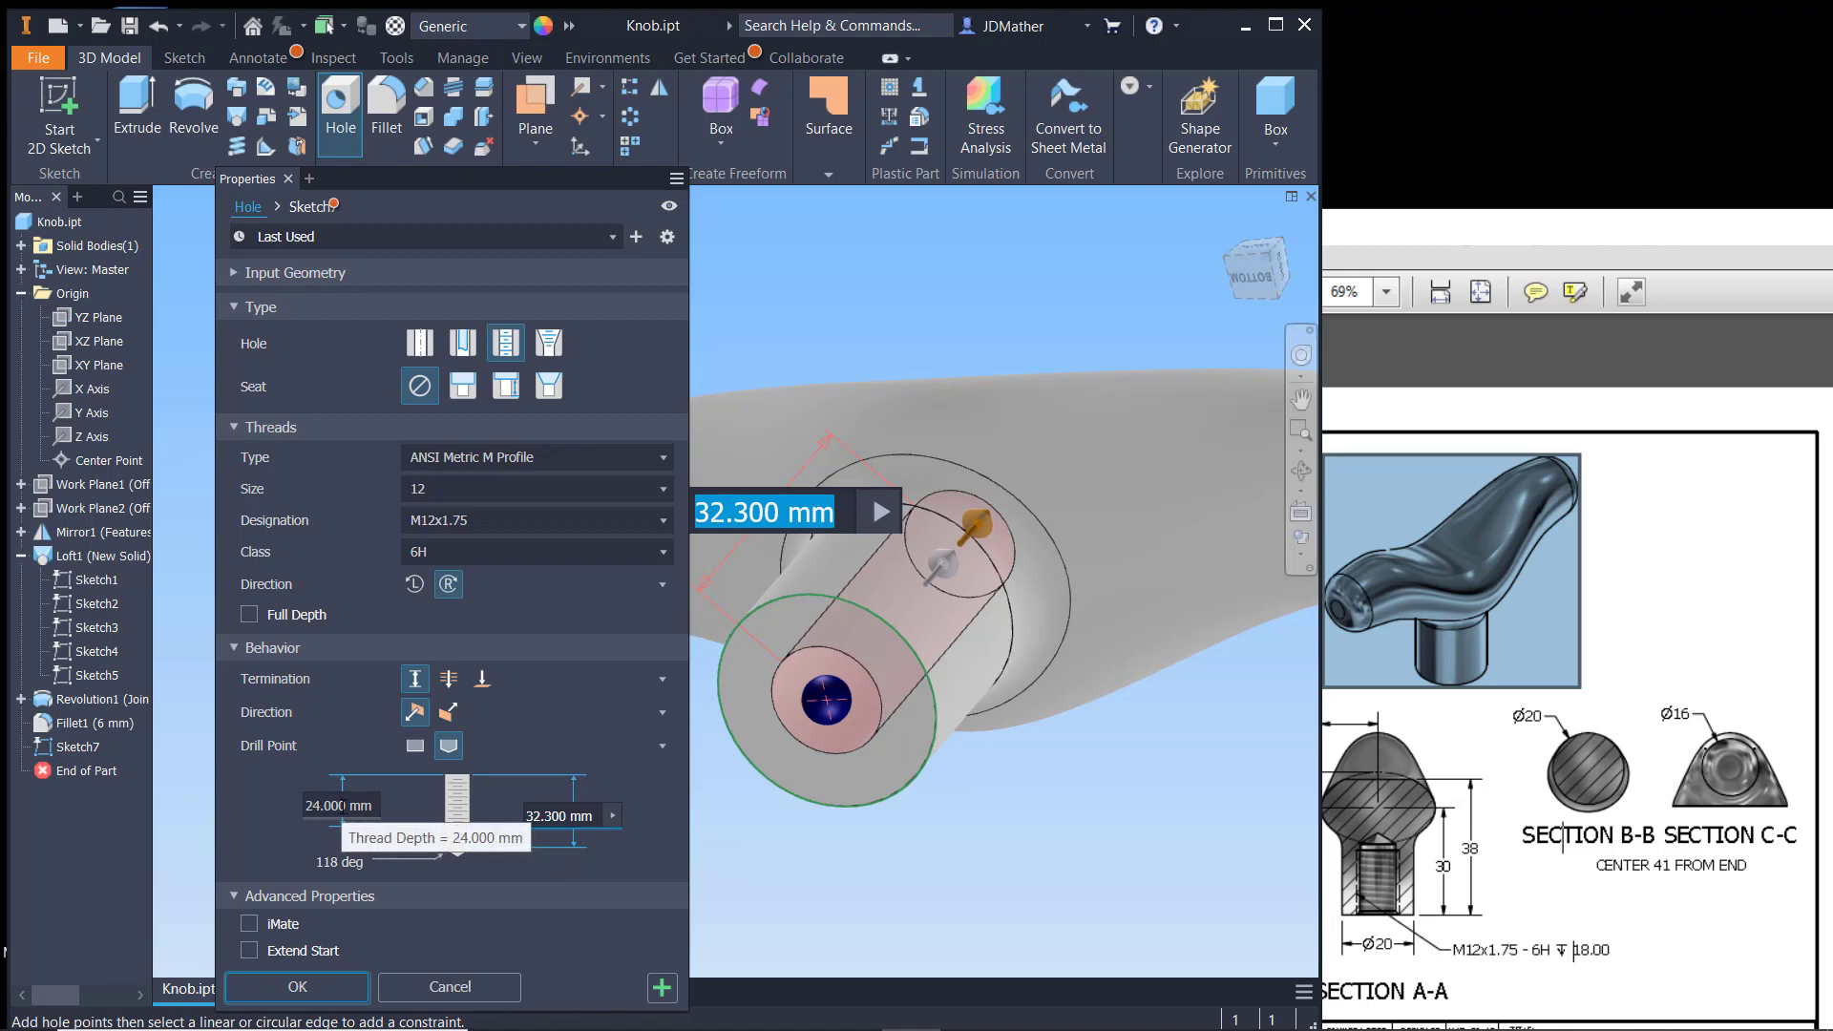
left_click(341, 806)
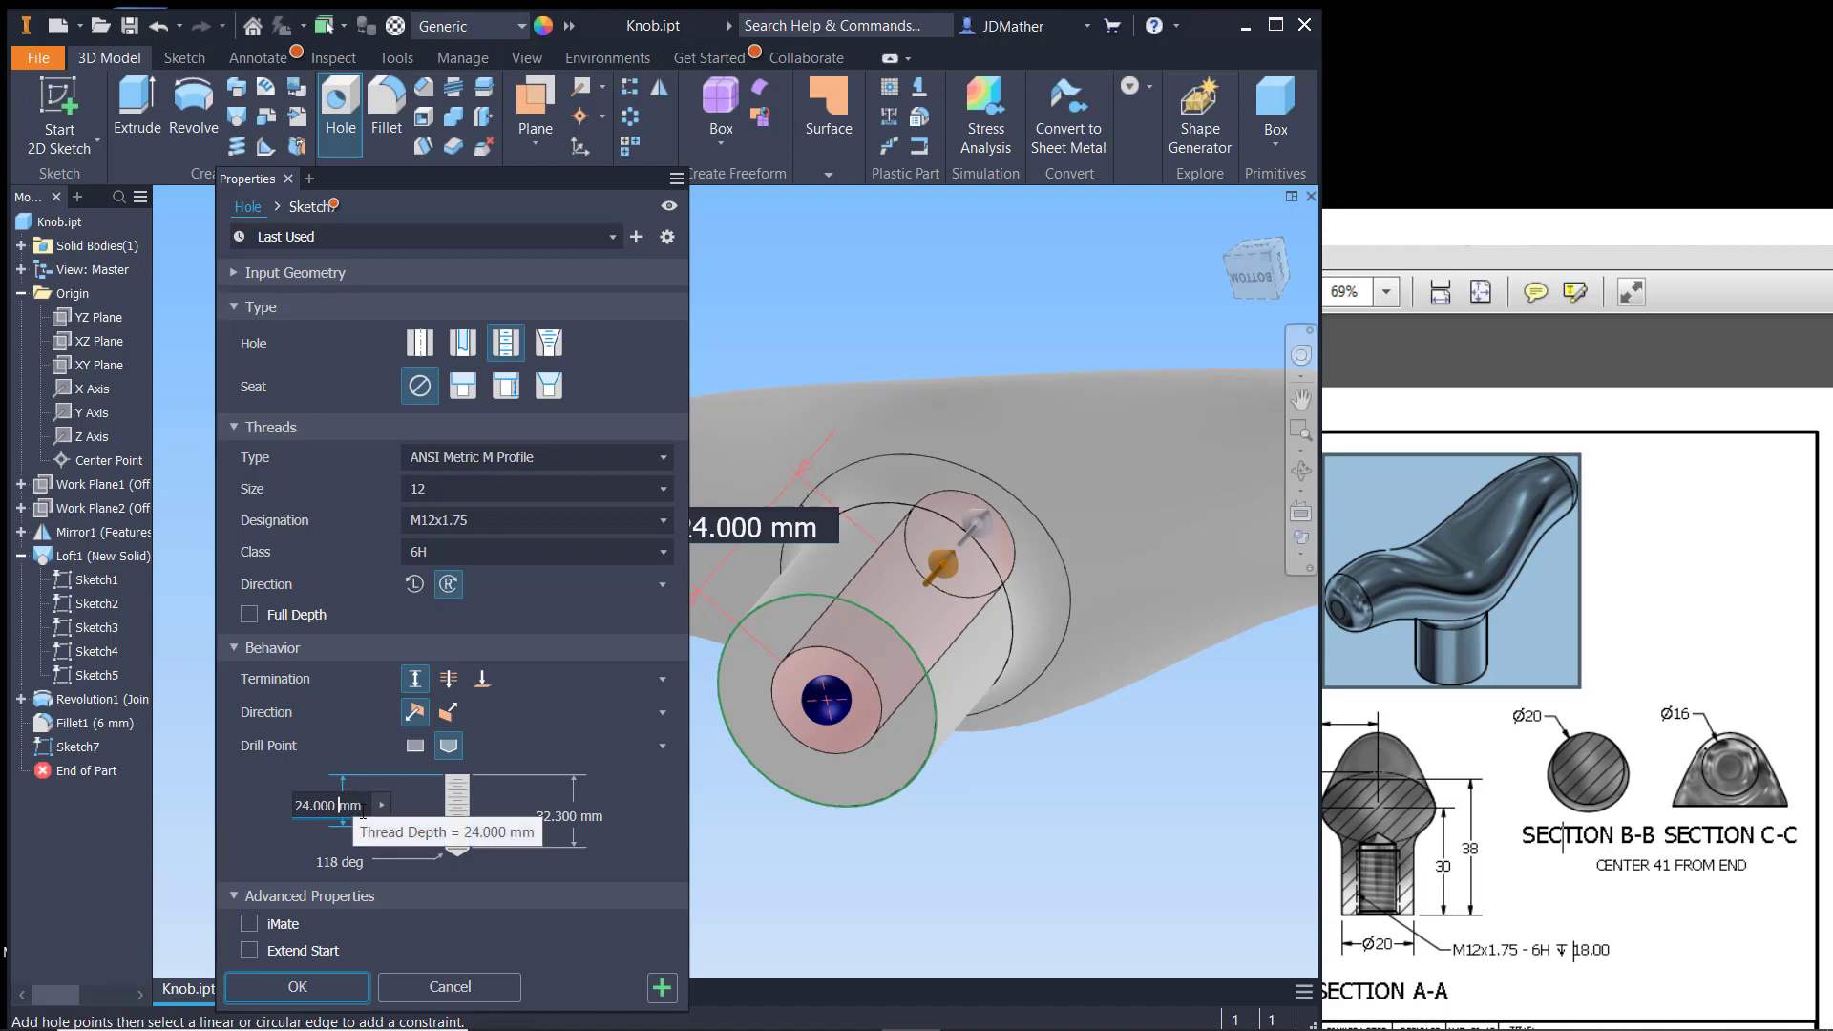
left_click_drag(360, 805, 253, 810)
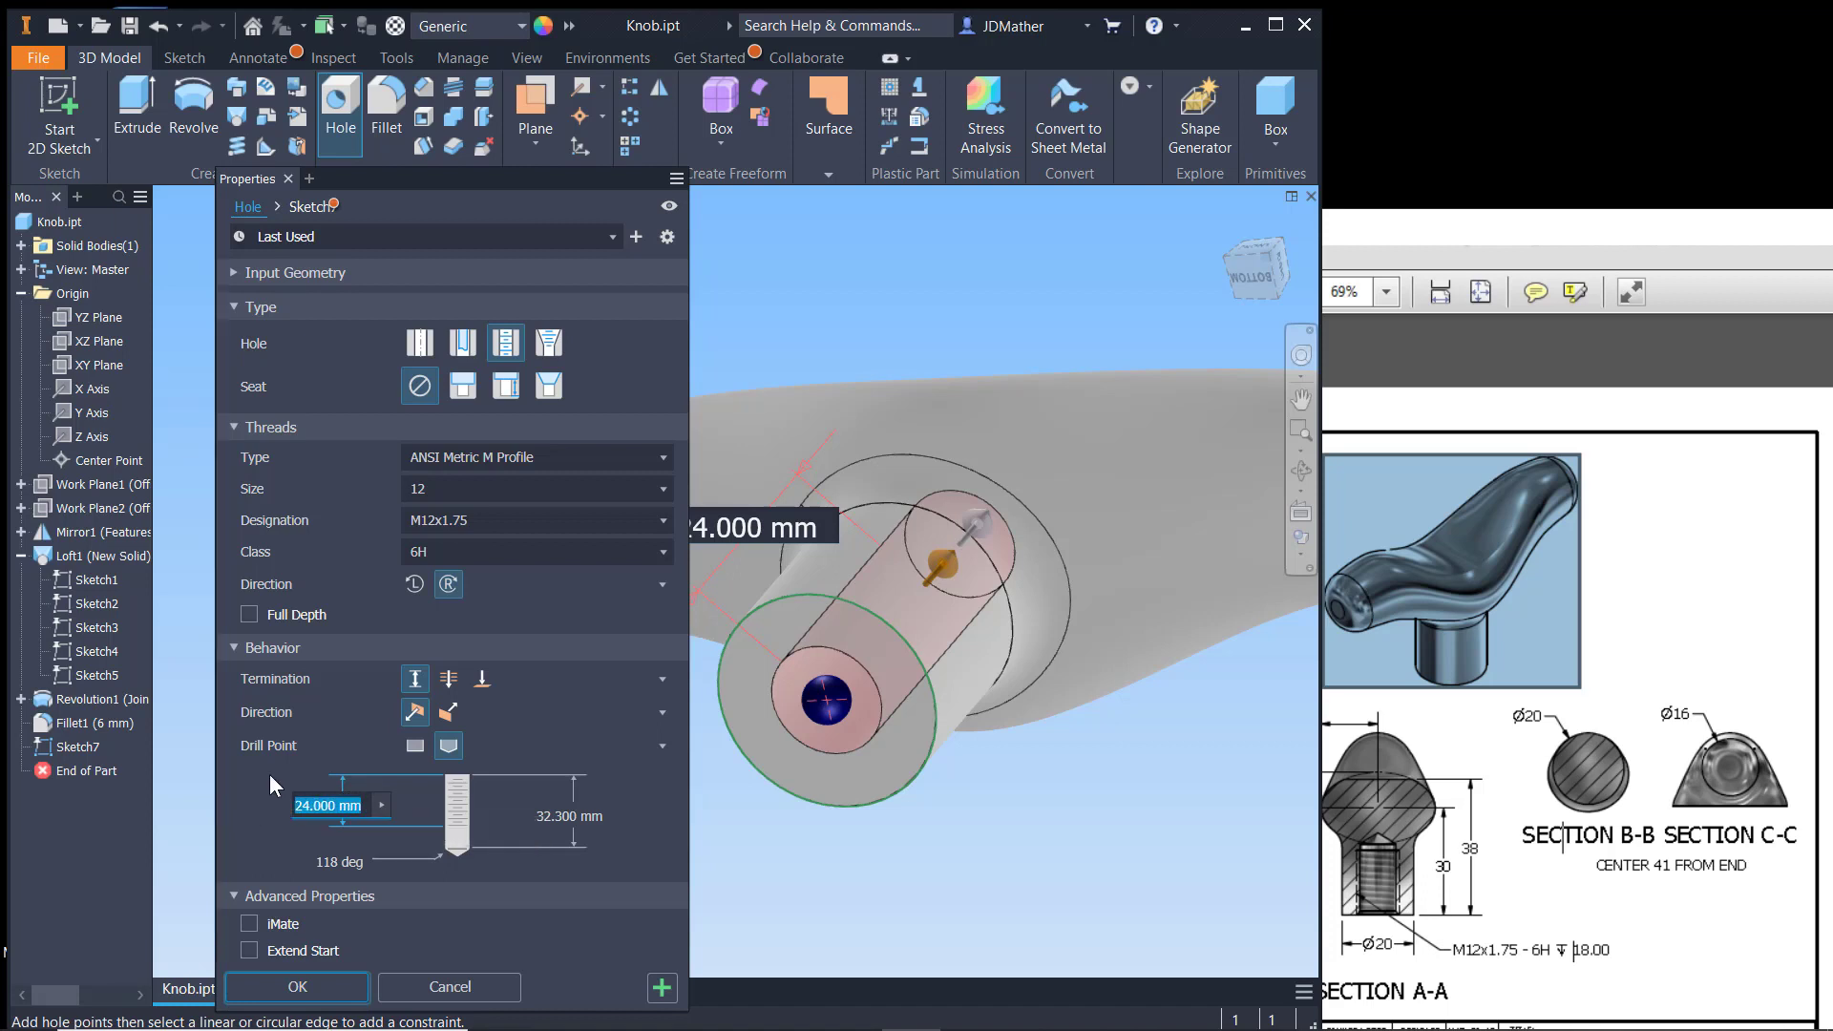
type("18")
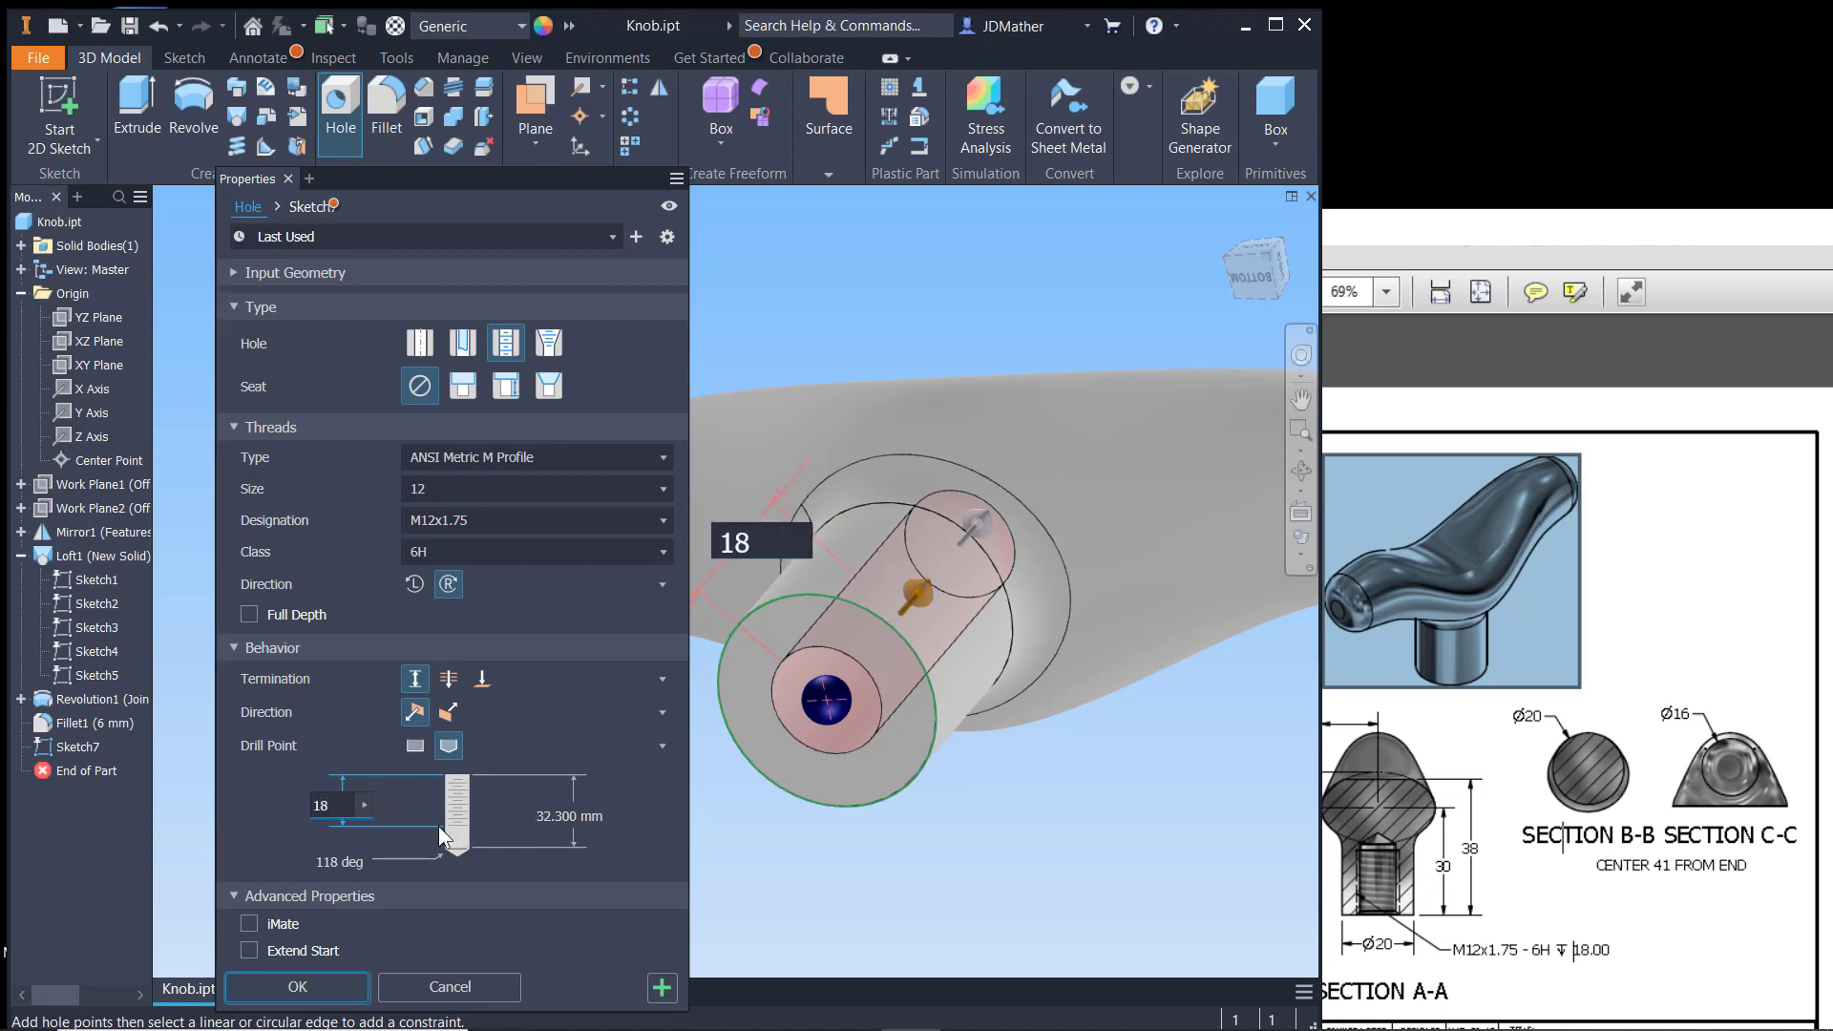
Step: Set the overall depth of the tapped hole to 20 mm and create the hole
left_click(545, 817)
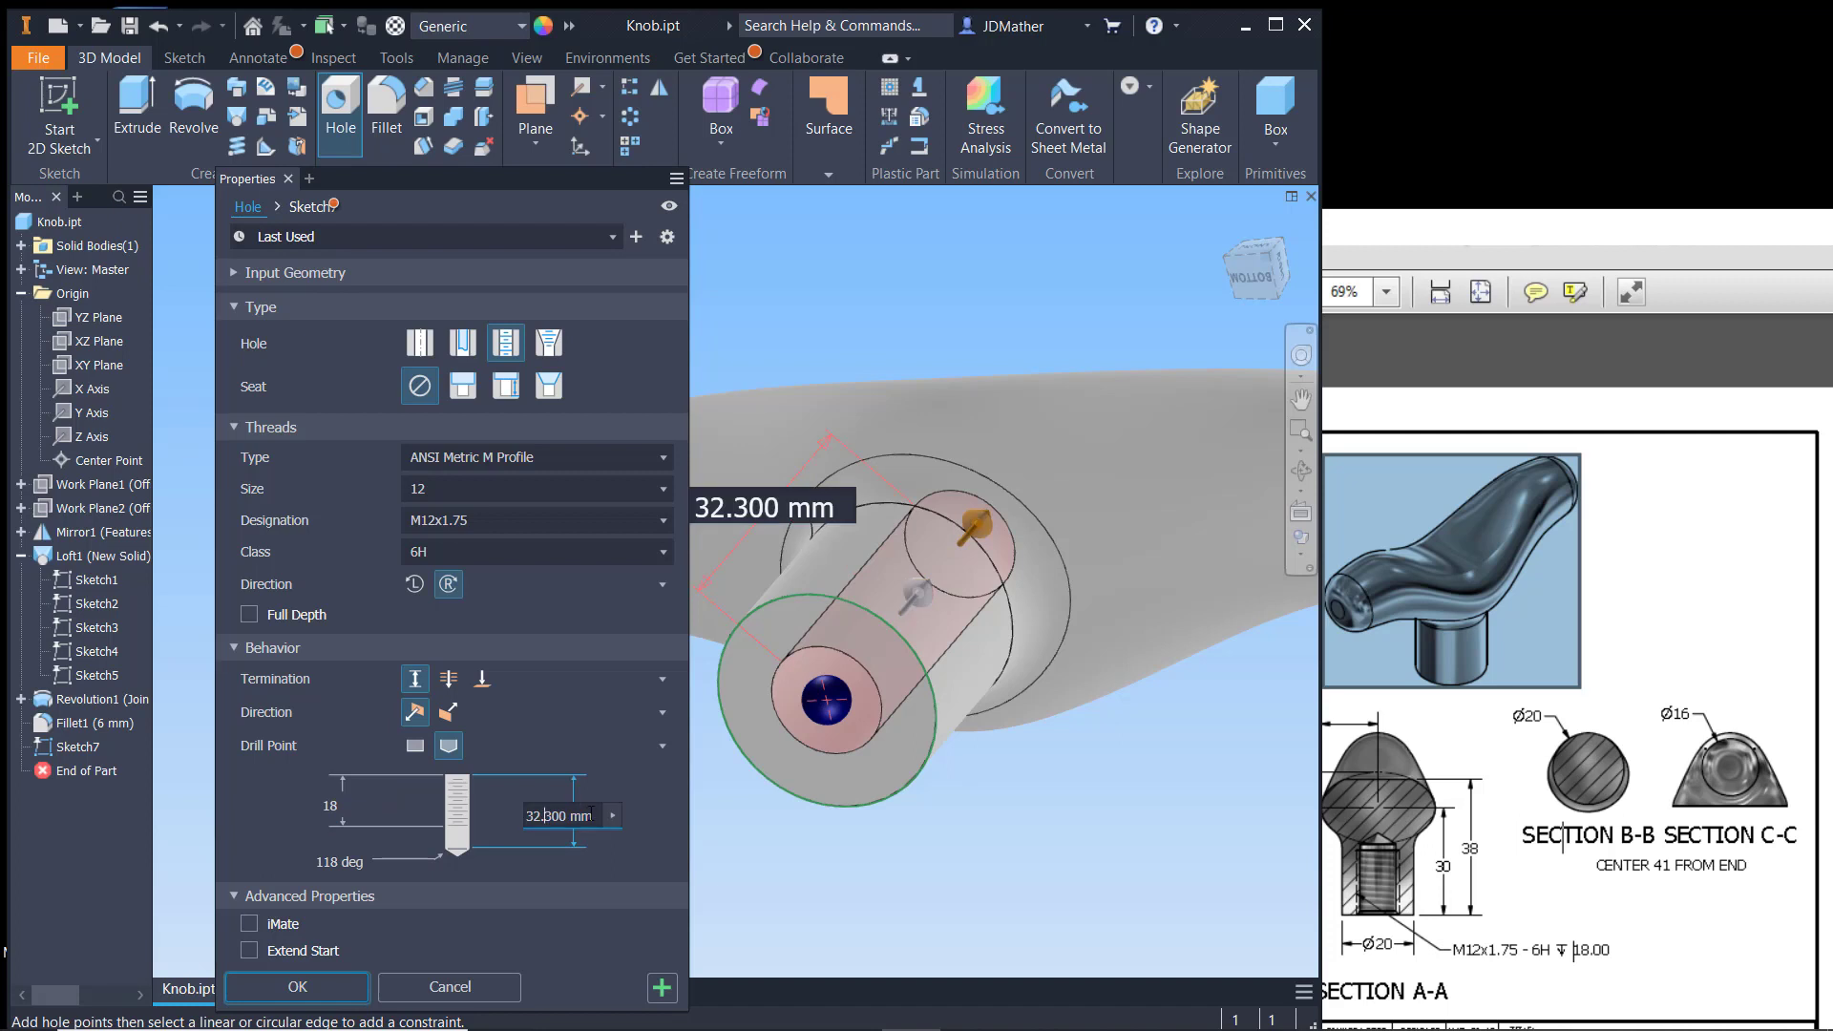
left_click_drag(599, 817, 459, 815)
type("20")
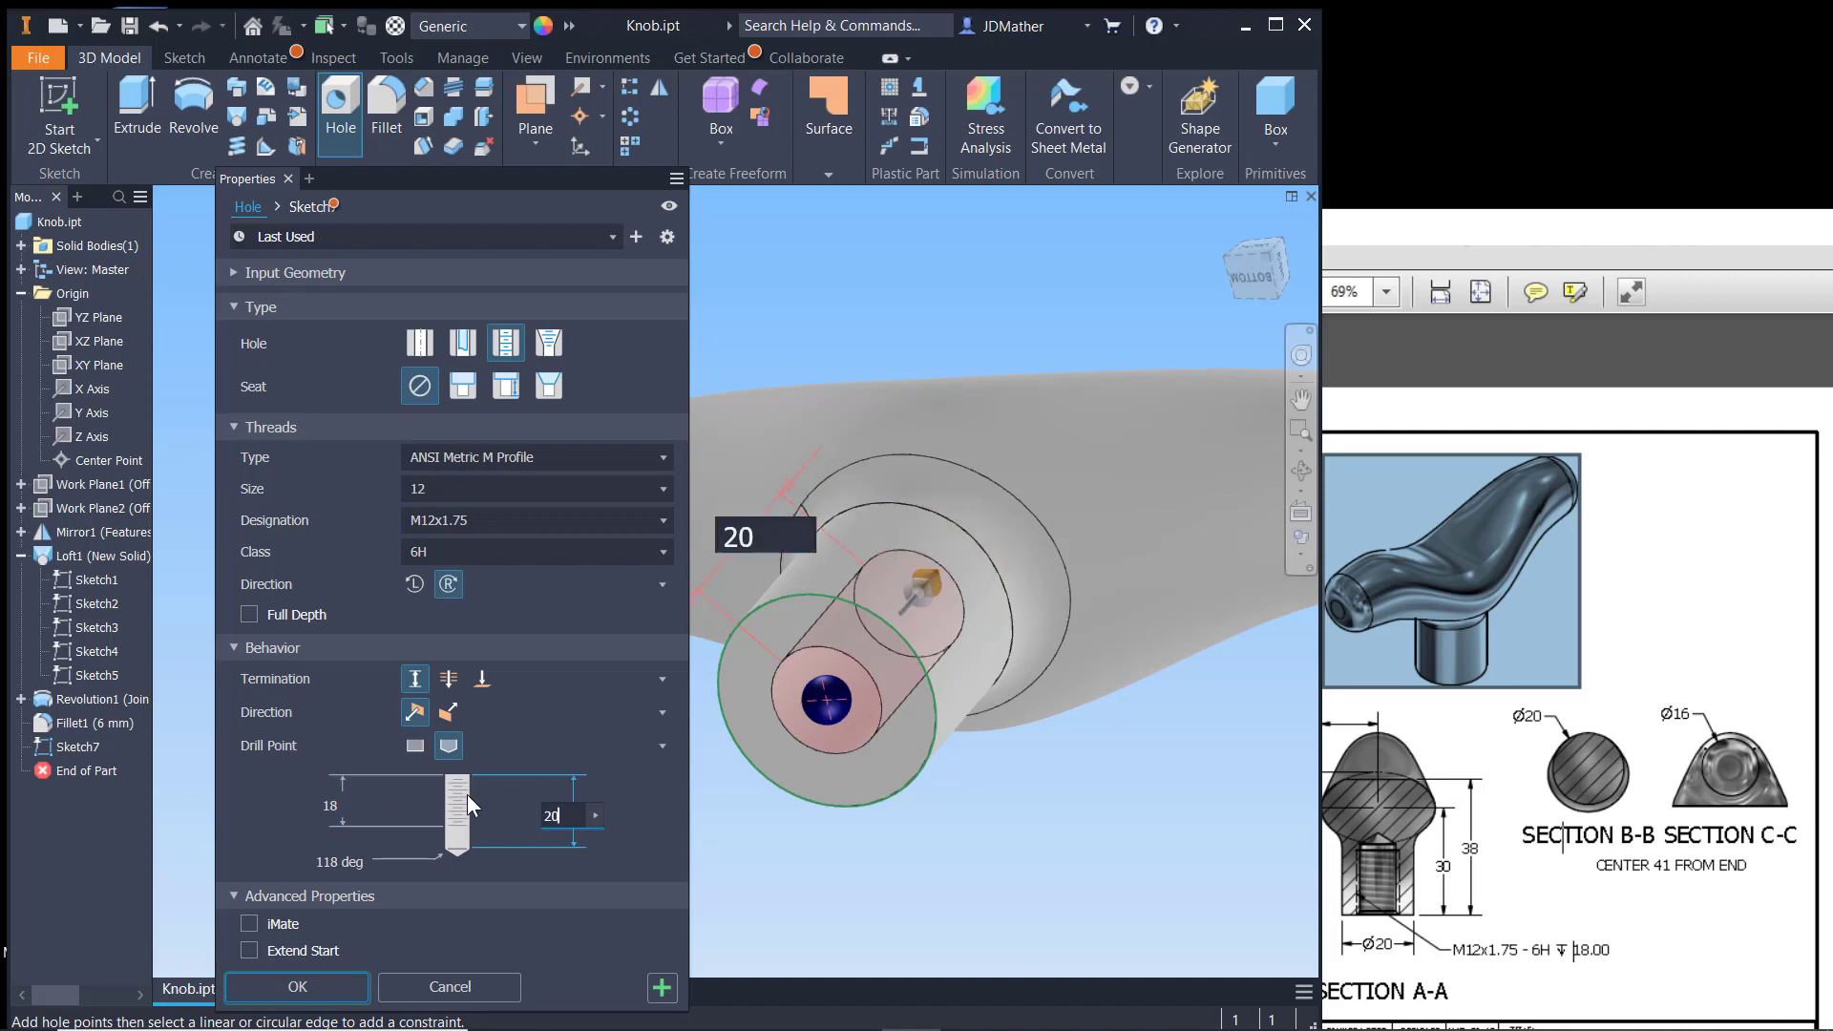
left_click(309, 986)
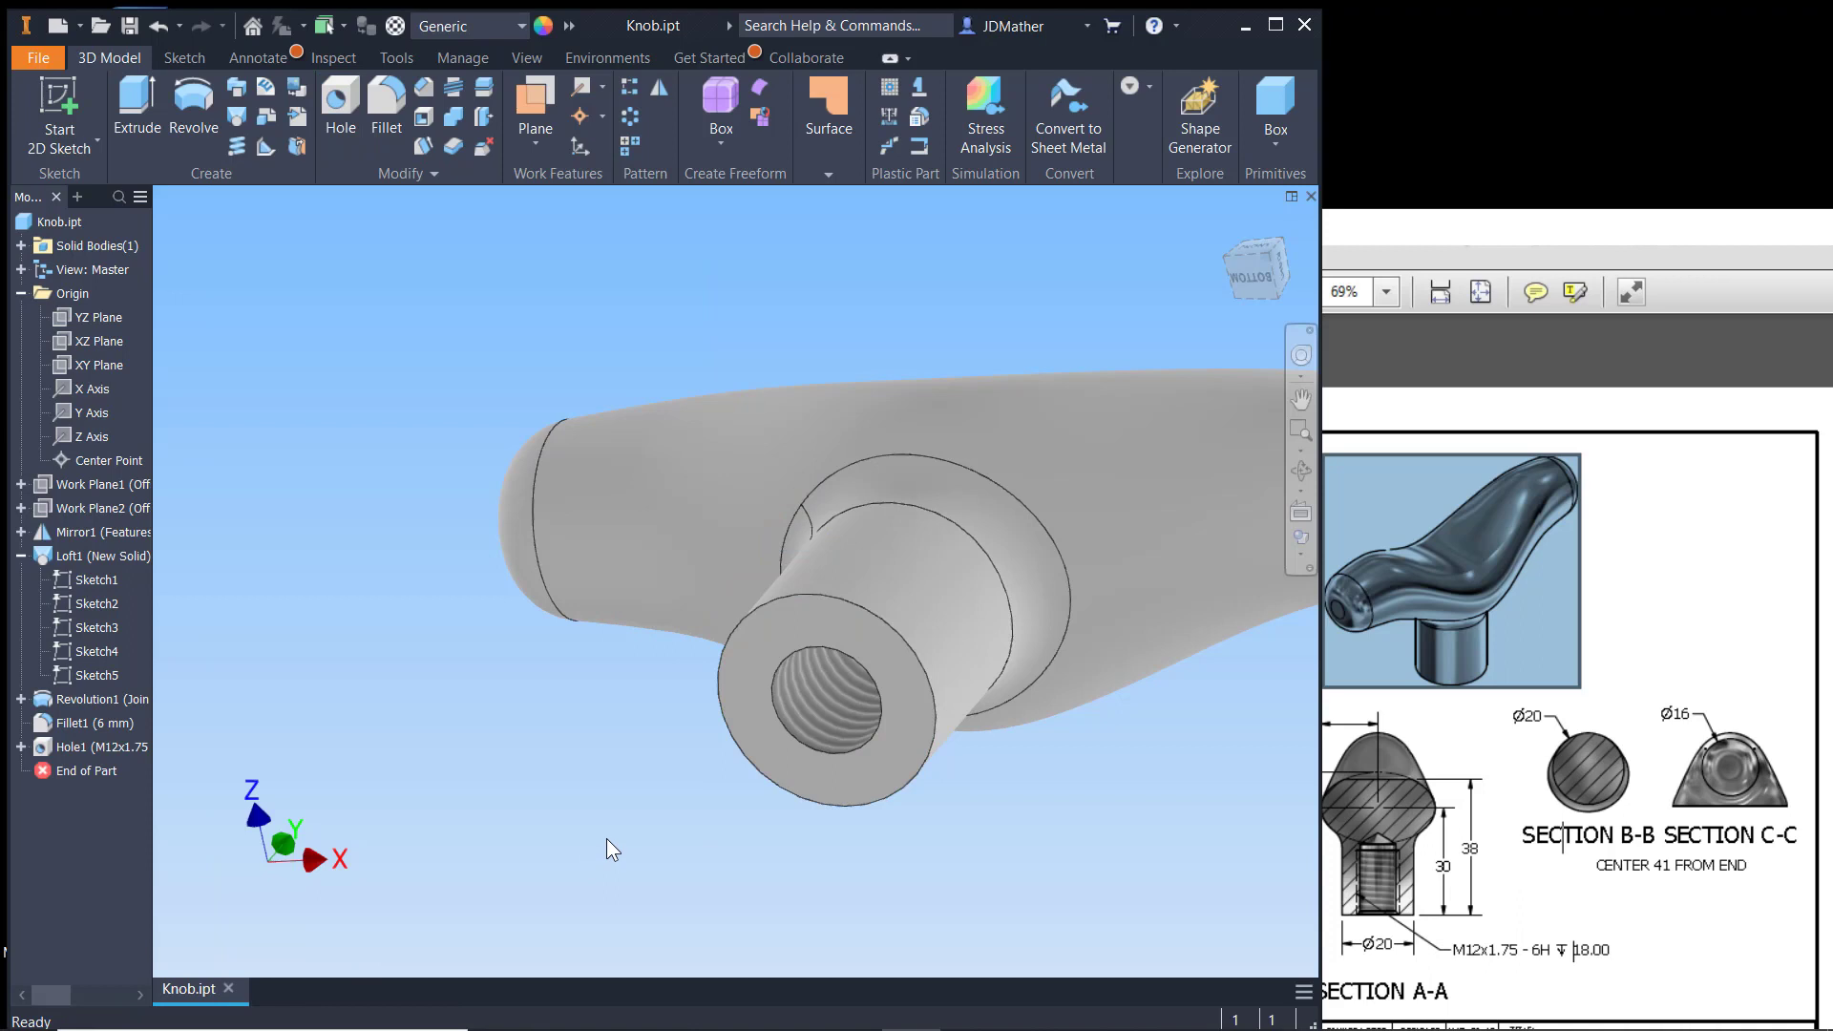
Step: Chamfer the opening edge of the threaded hole in the stem with a distance of 1 mm
scroll(791, 729, "down", 2)
middle_click_drag(791, 730, 811, 767, "shift")
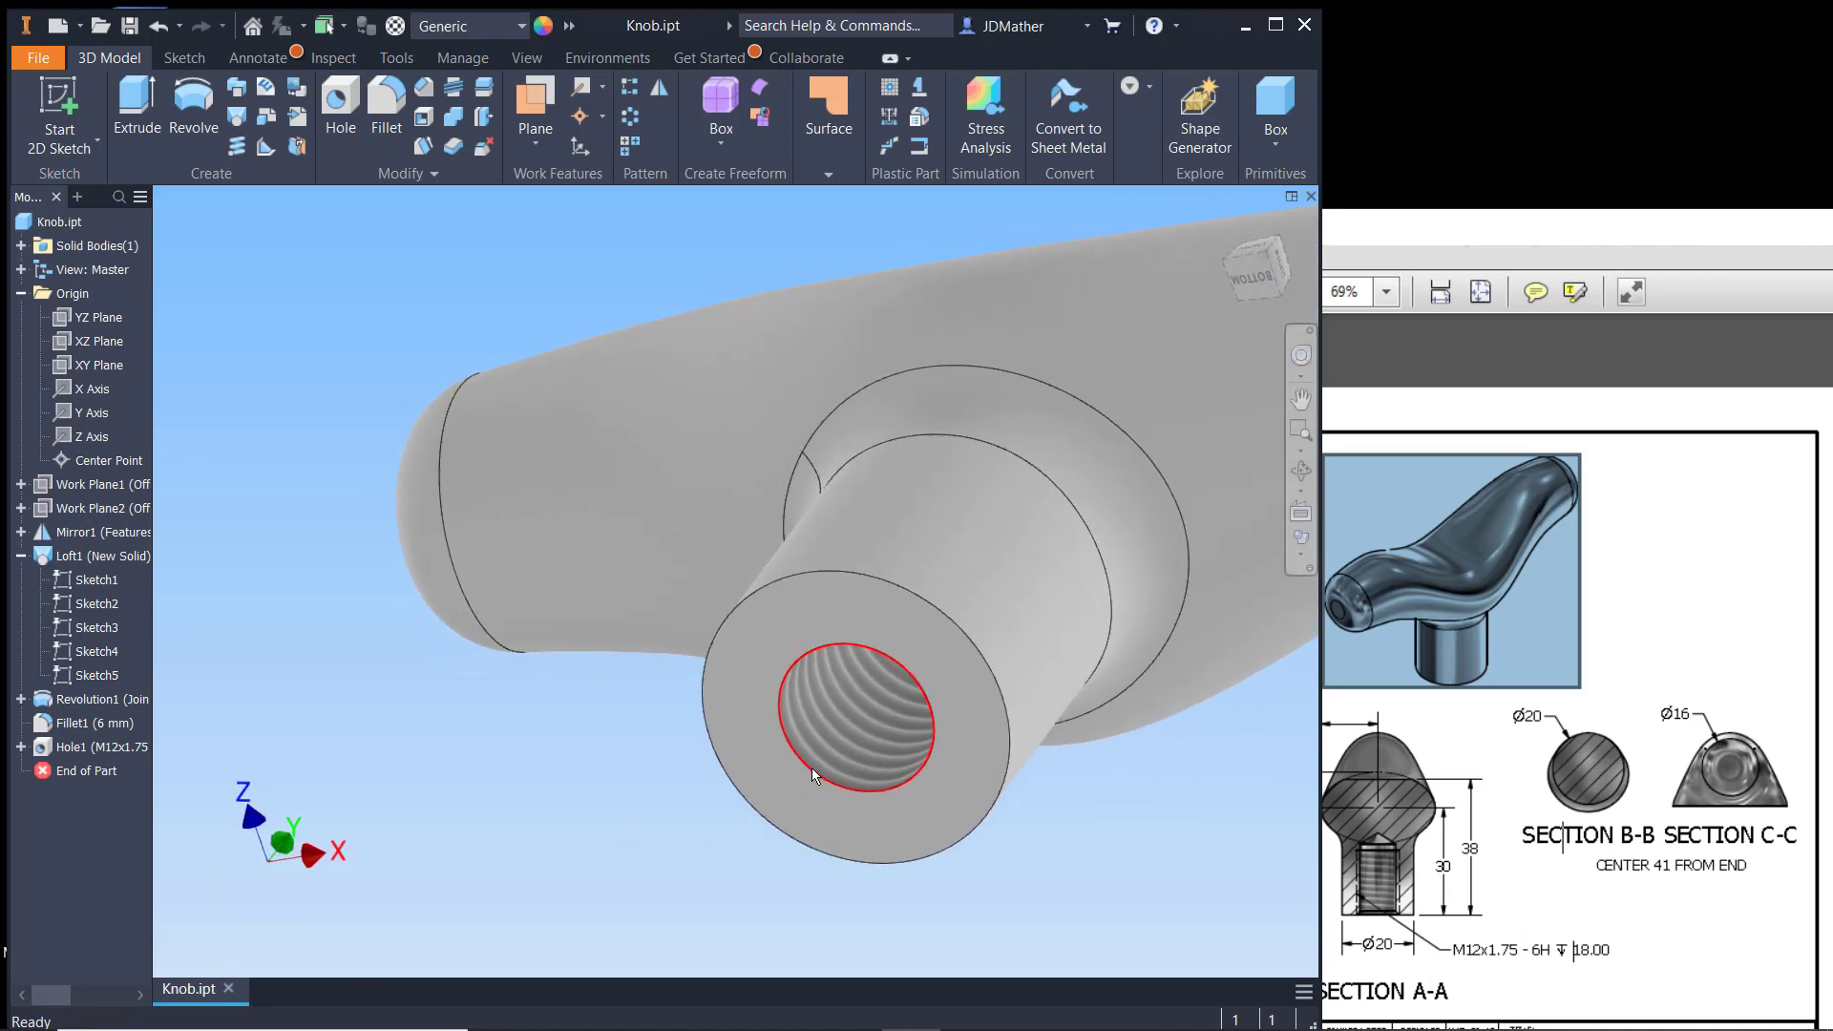
left_click(811, 769)
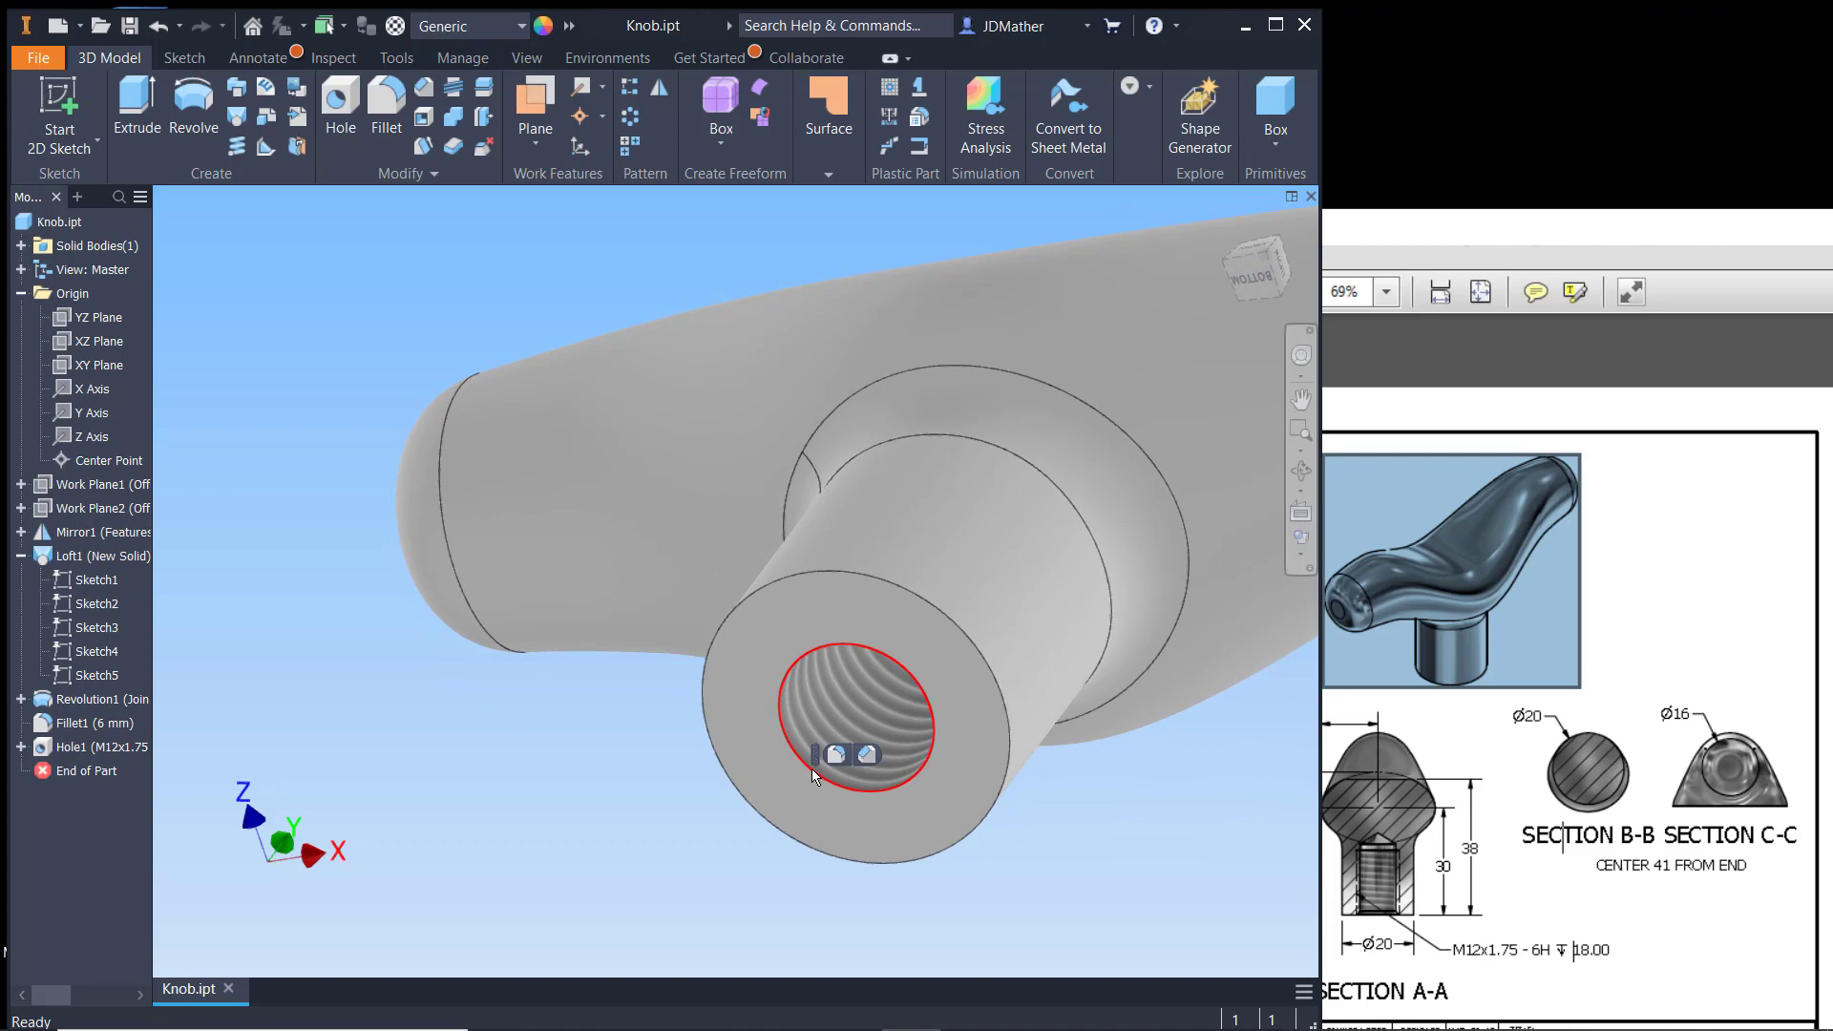
left_click(860, 754)
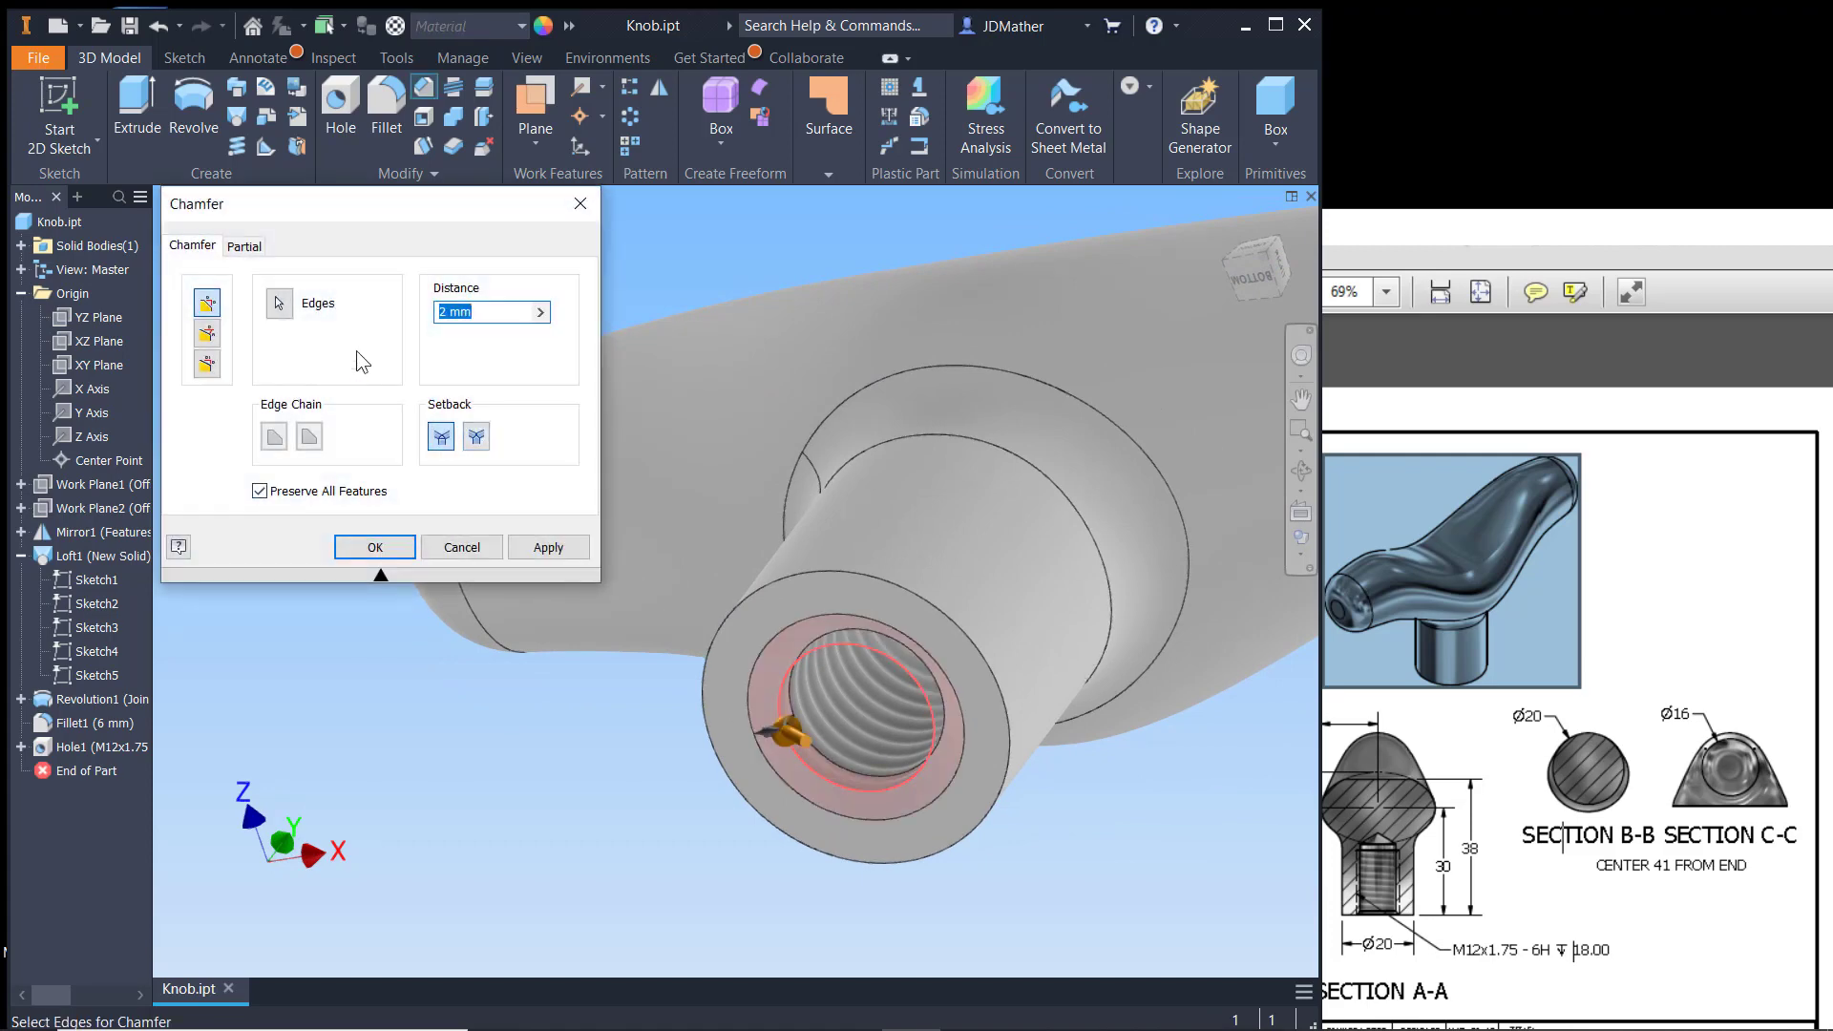
type("1")
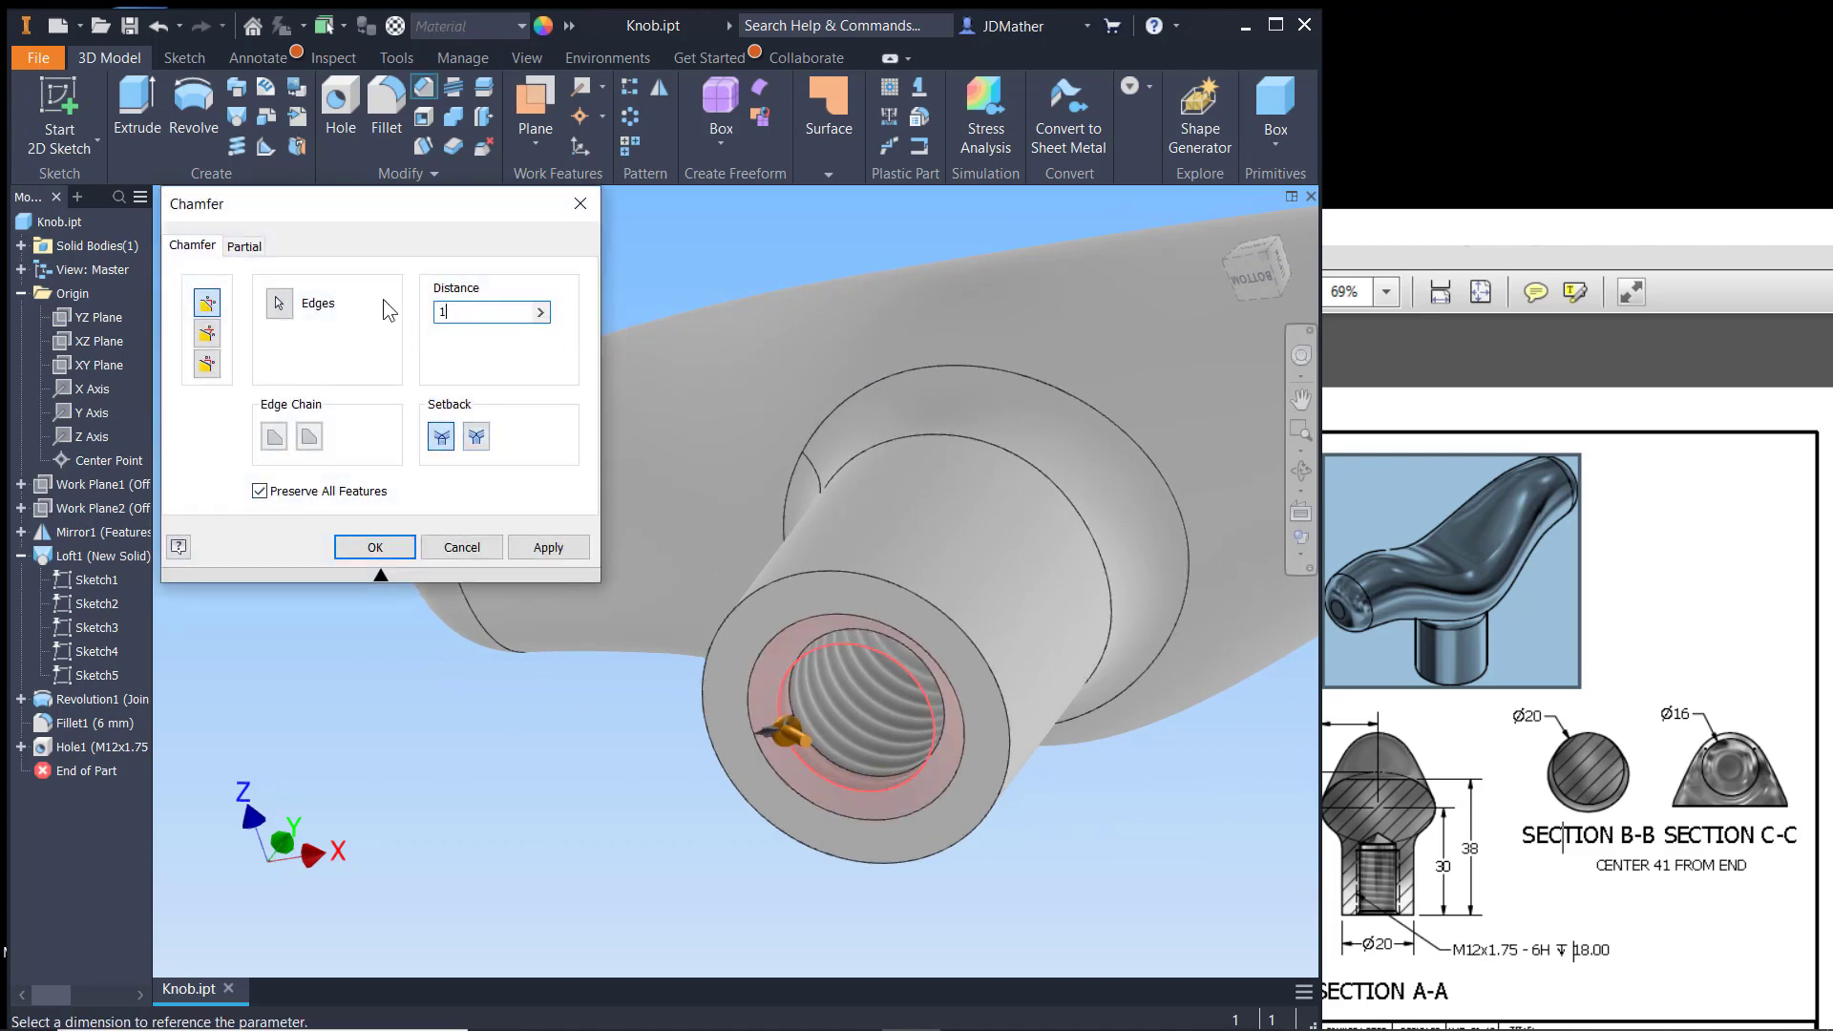
left_click(375, 547)
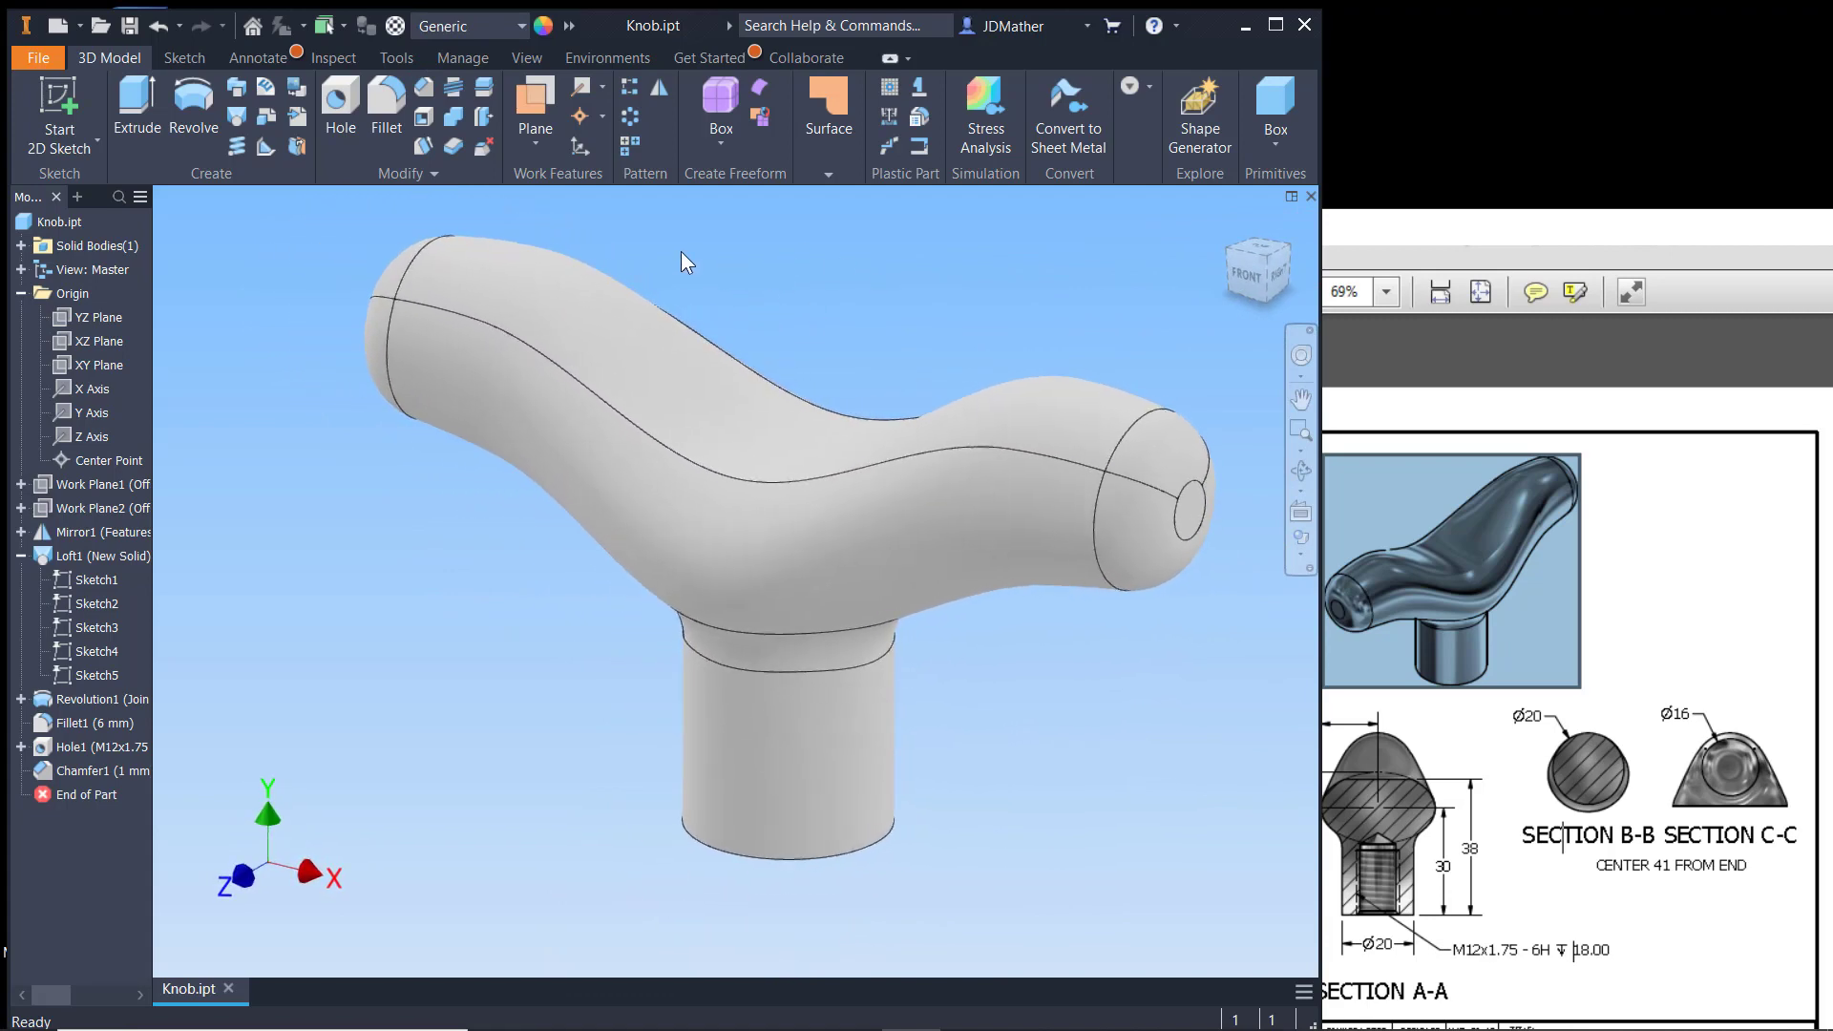
Step: Maximize the Inventor window and assign the Steel material to the knob
left_click(1275, 25)
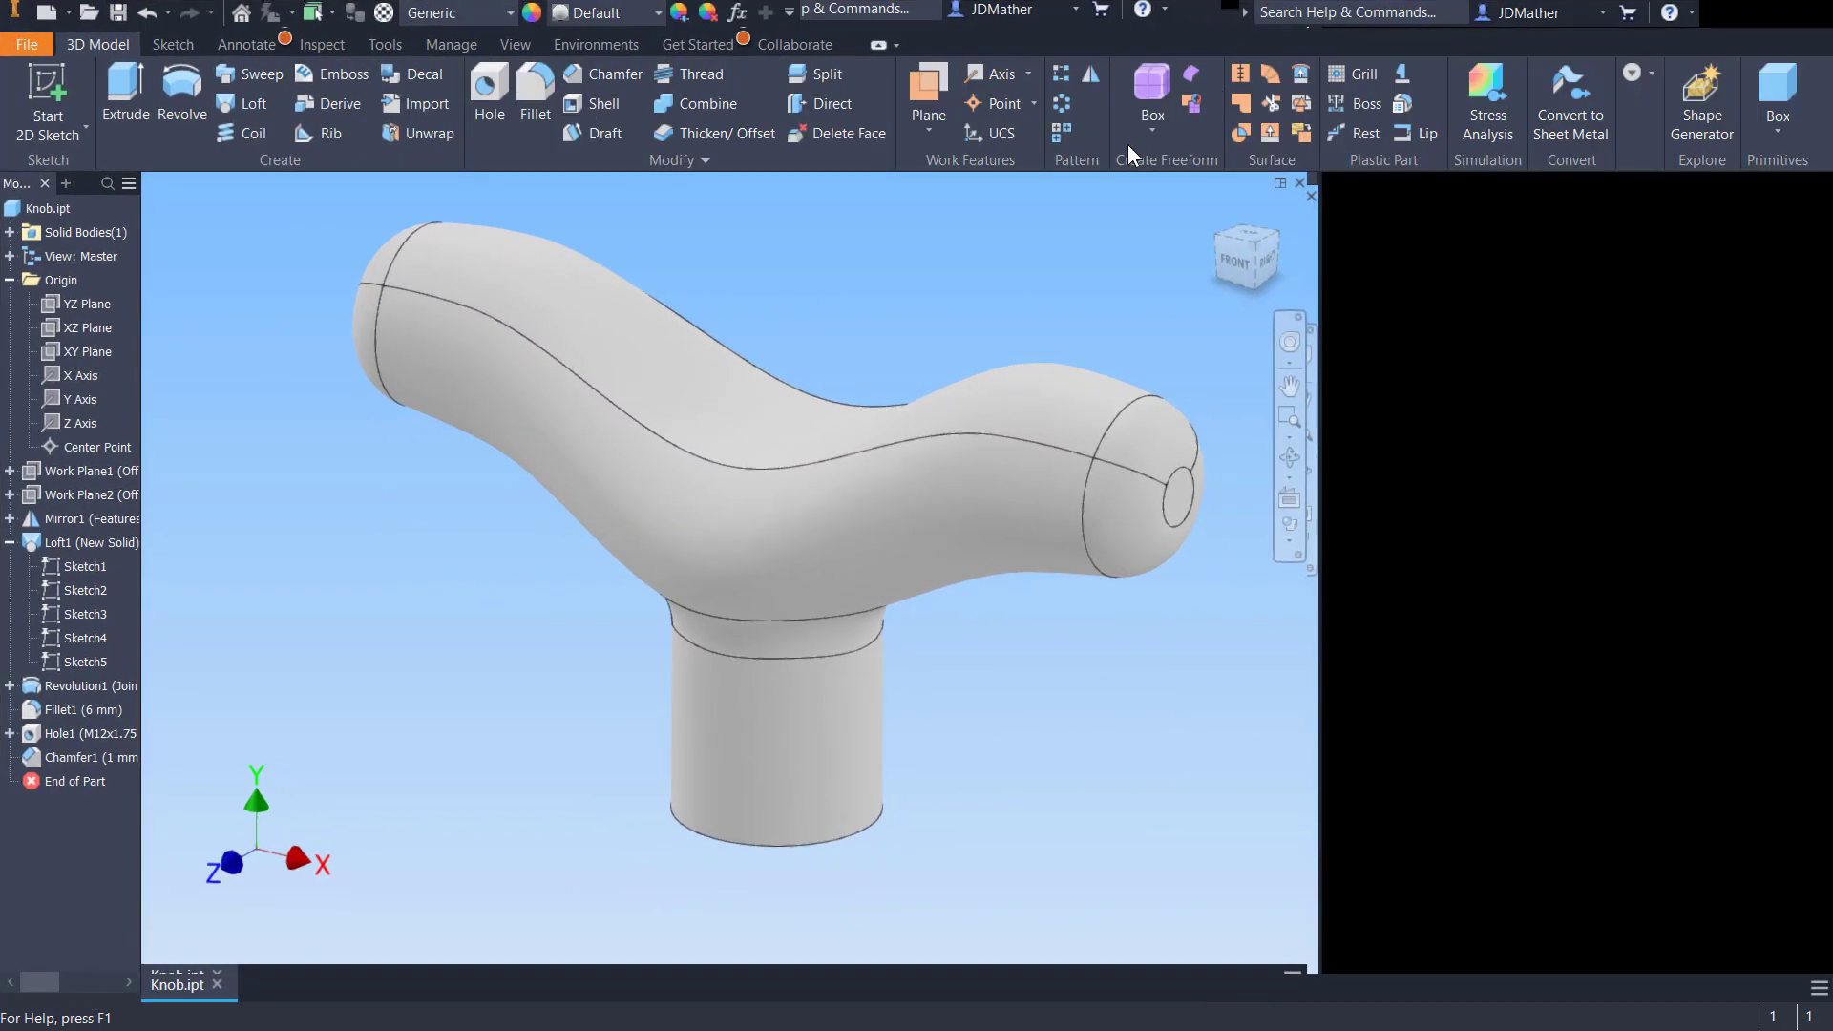
scroll(462, 666, "down", 3)
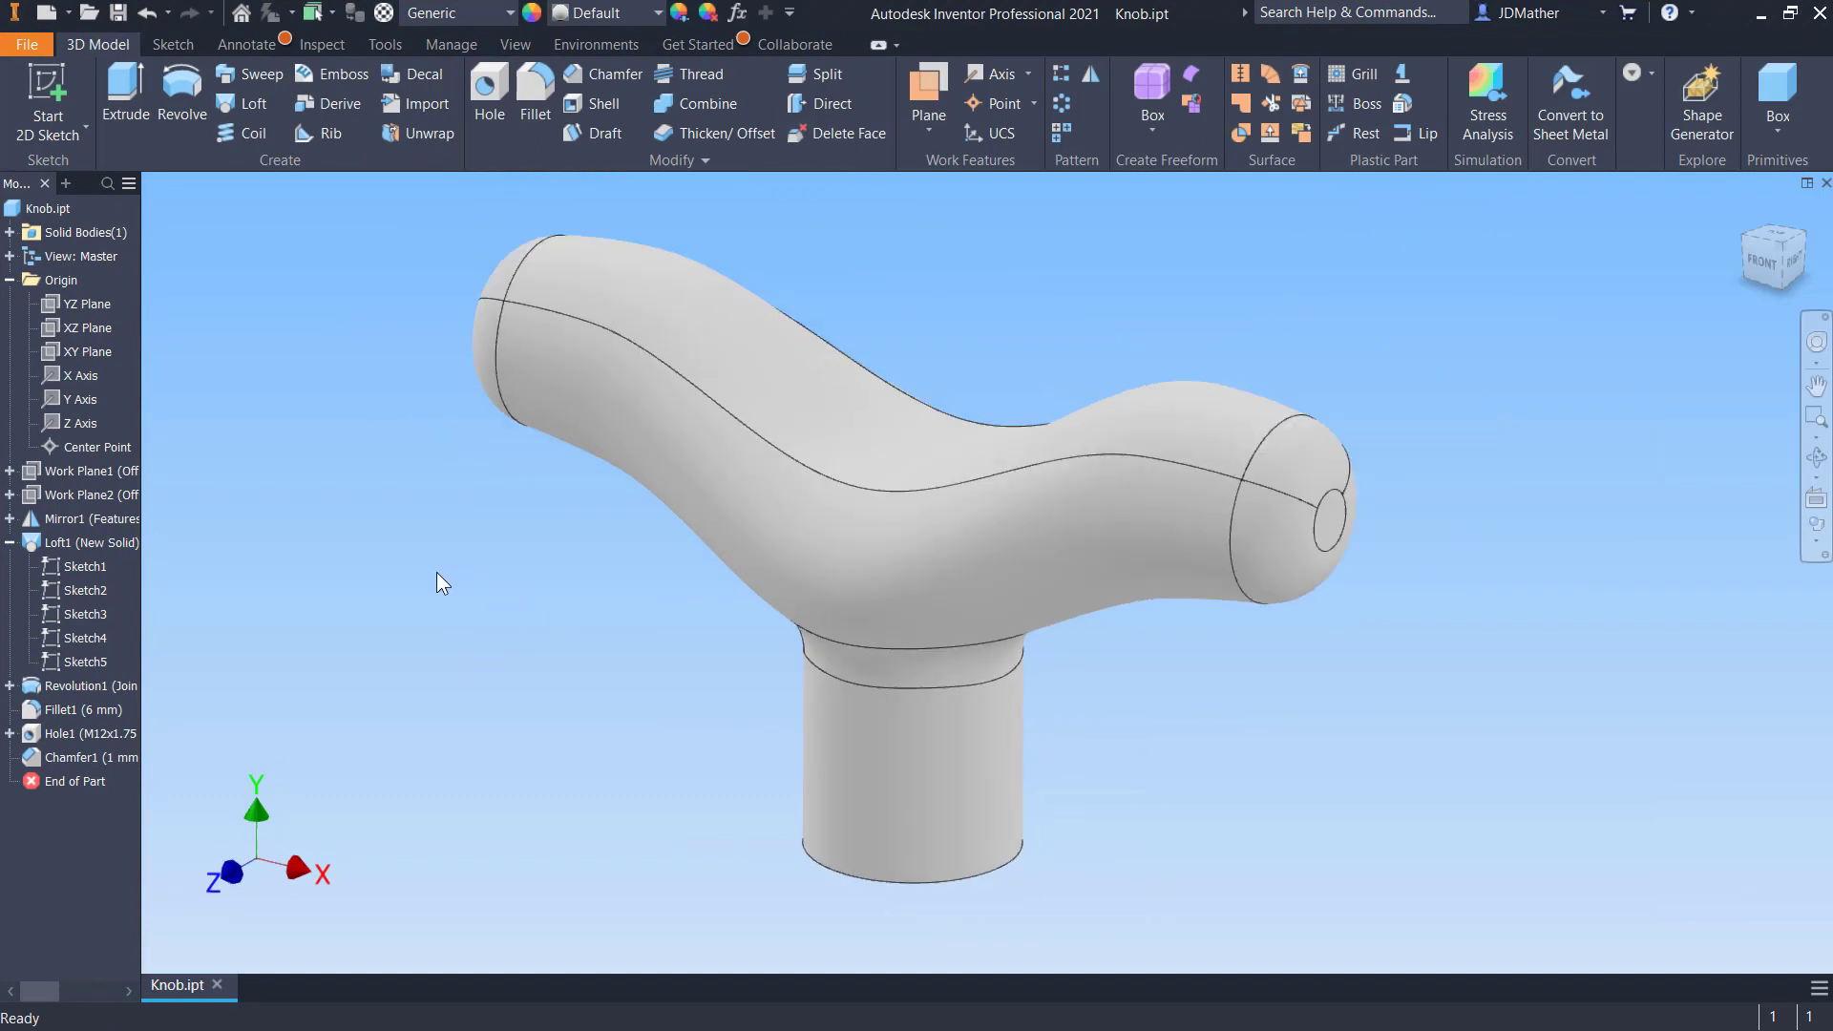
left_click(443, 13)
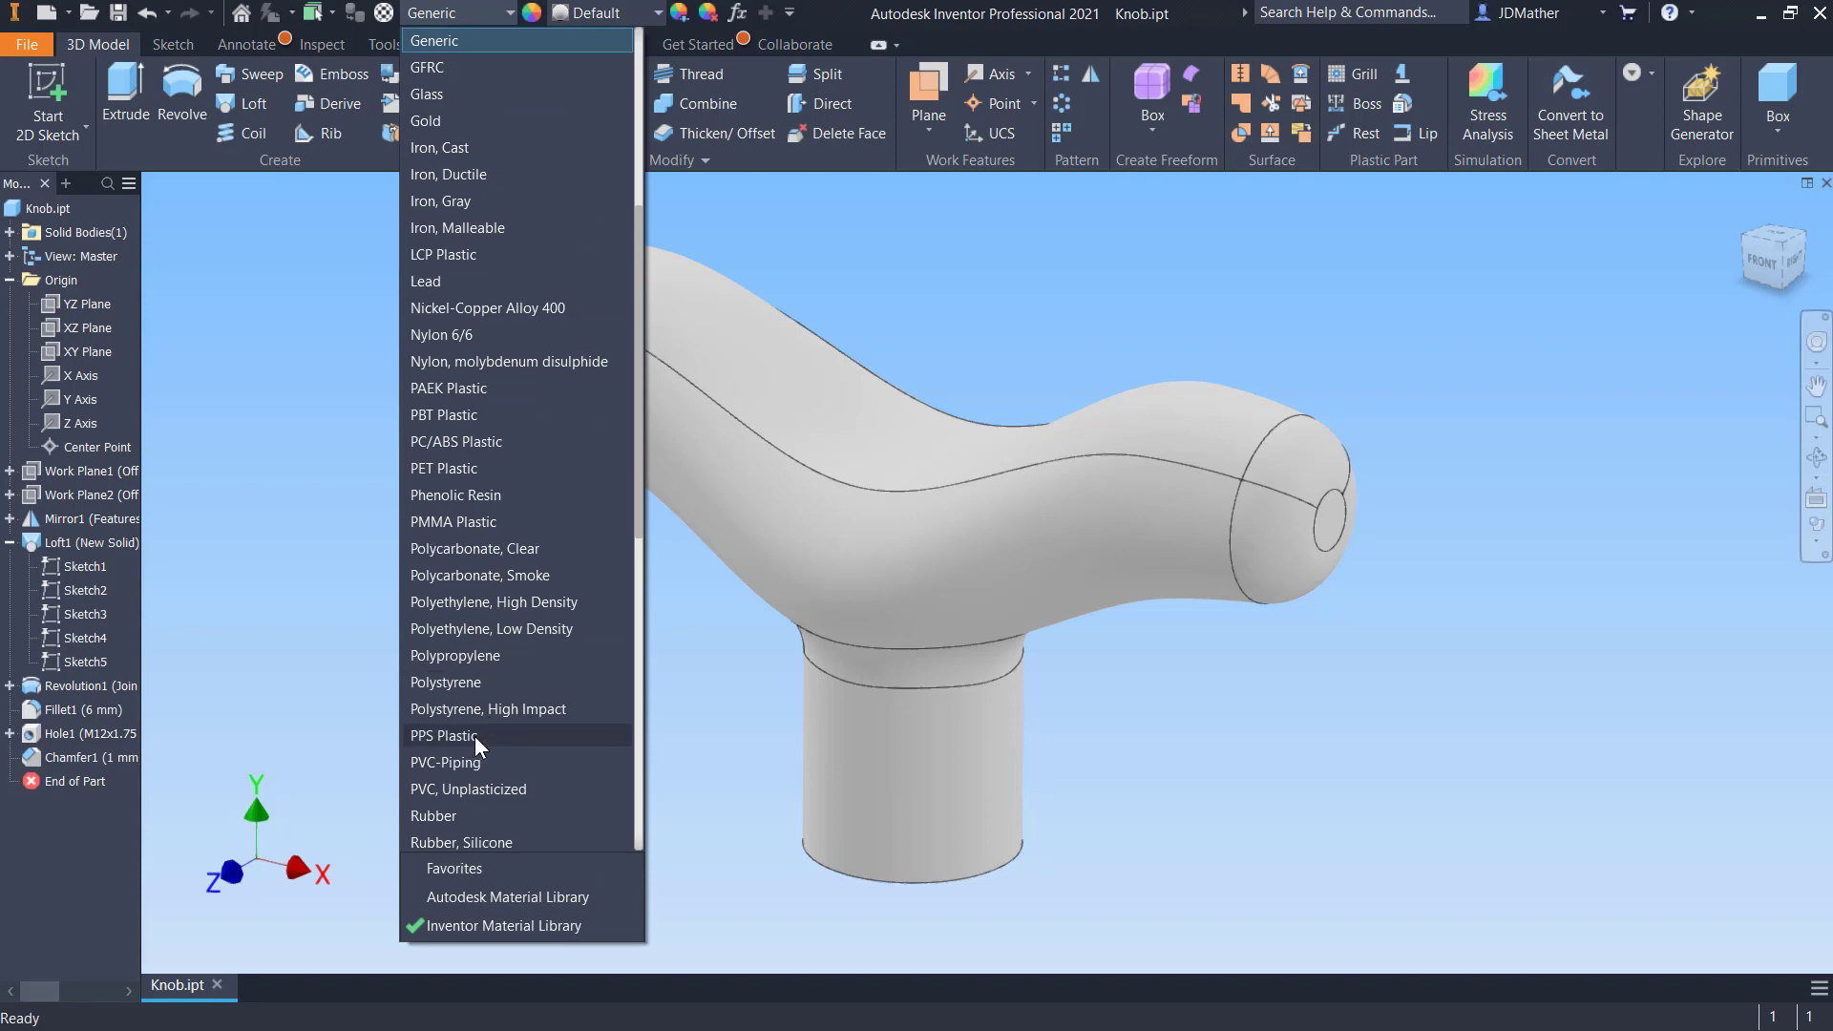
scroll(473, 735, "down", 9)
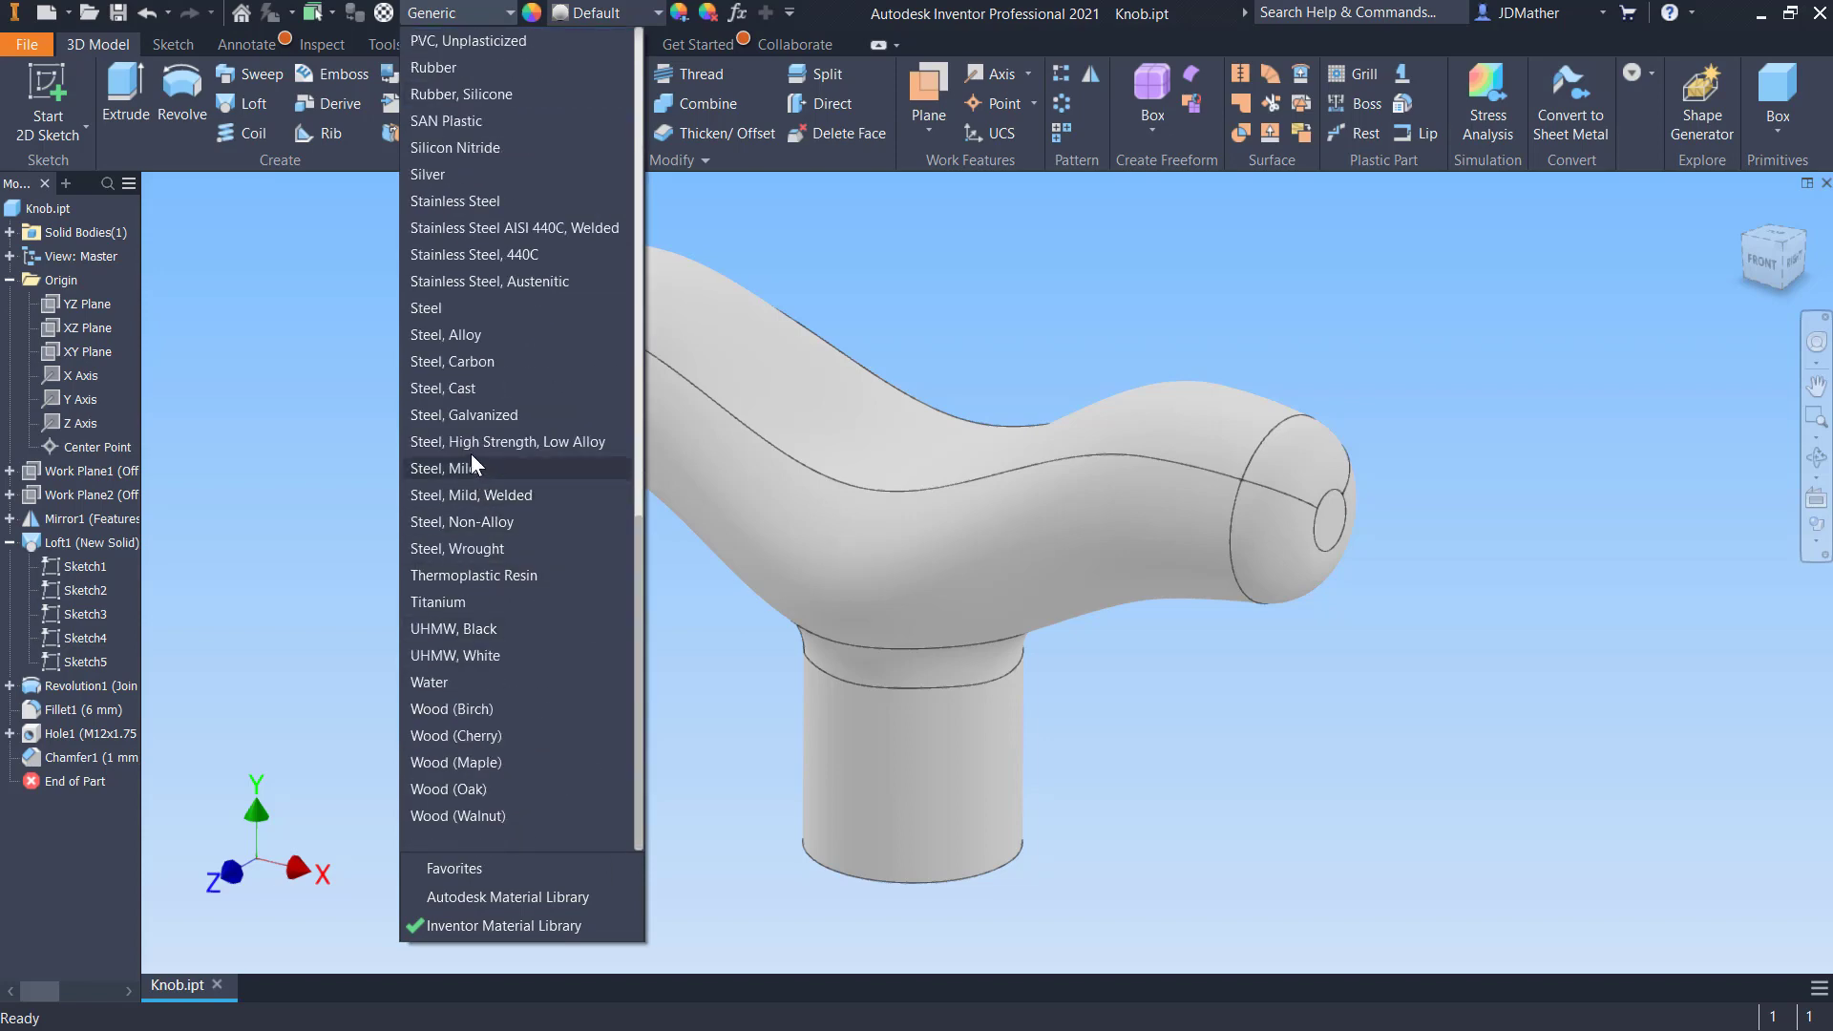
left_click(438, 308)
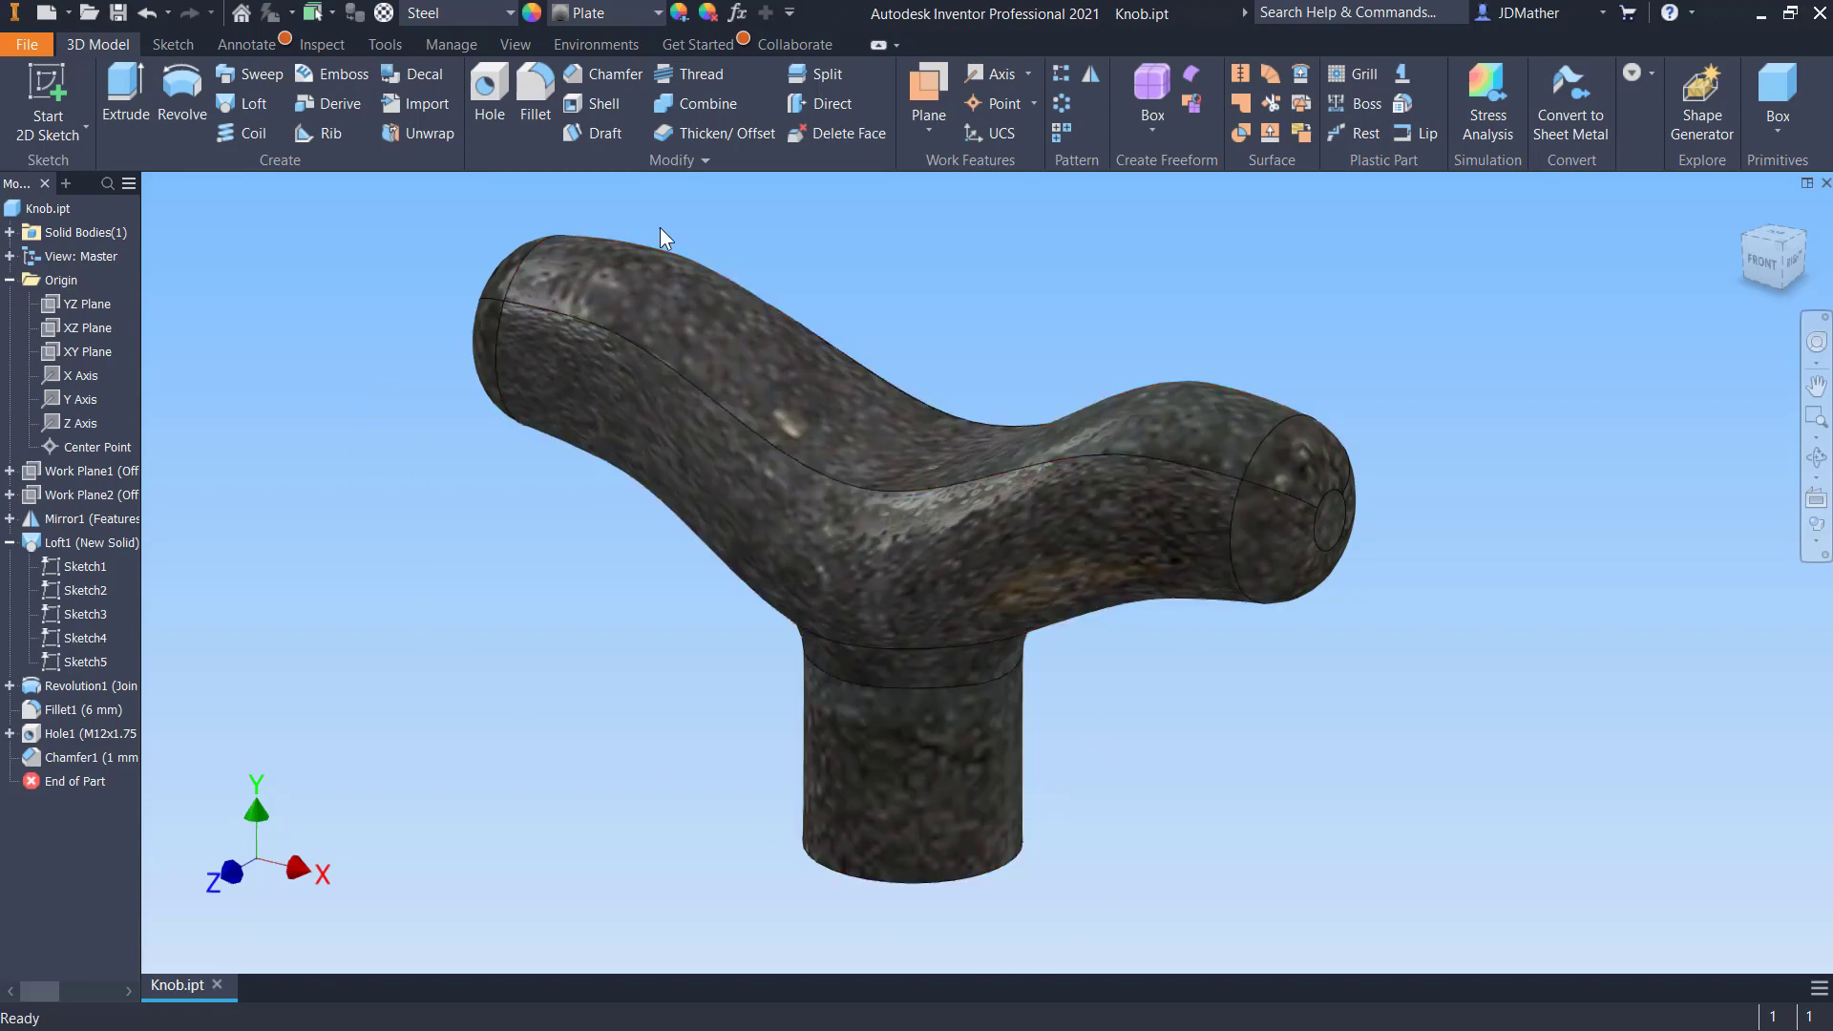
Step: Change the knob's appearance to Chrome - Polished from the Inventor Material Library
left_click(650, 13)
scroll(626, 210, "up", 12)
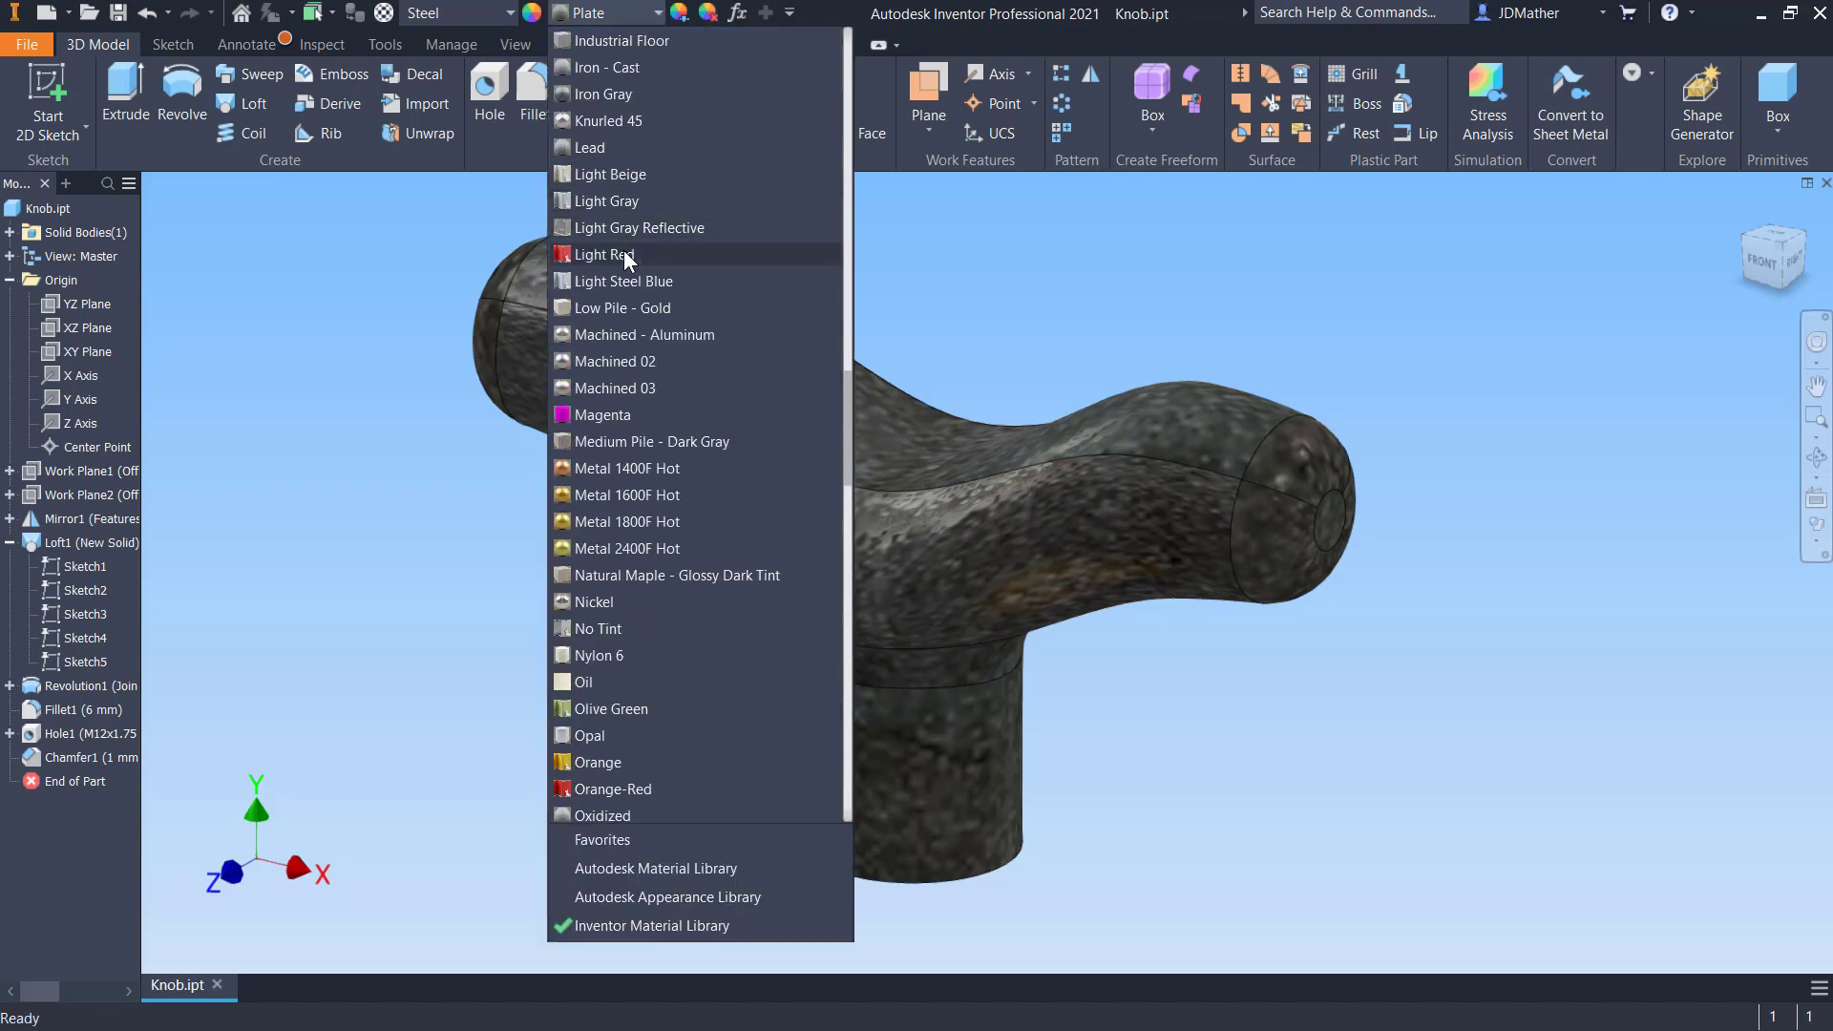
scroll(622, 250, "up", 20)
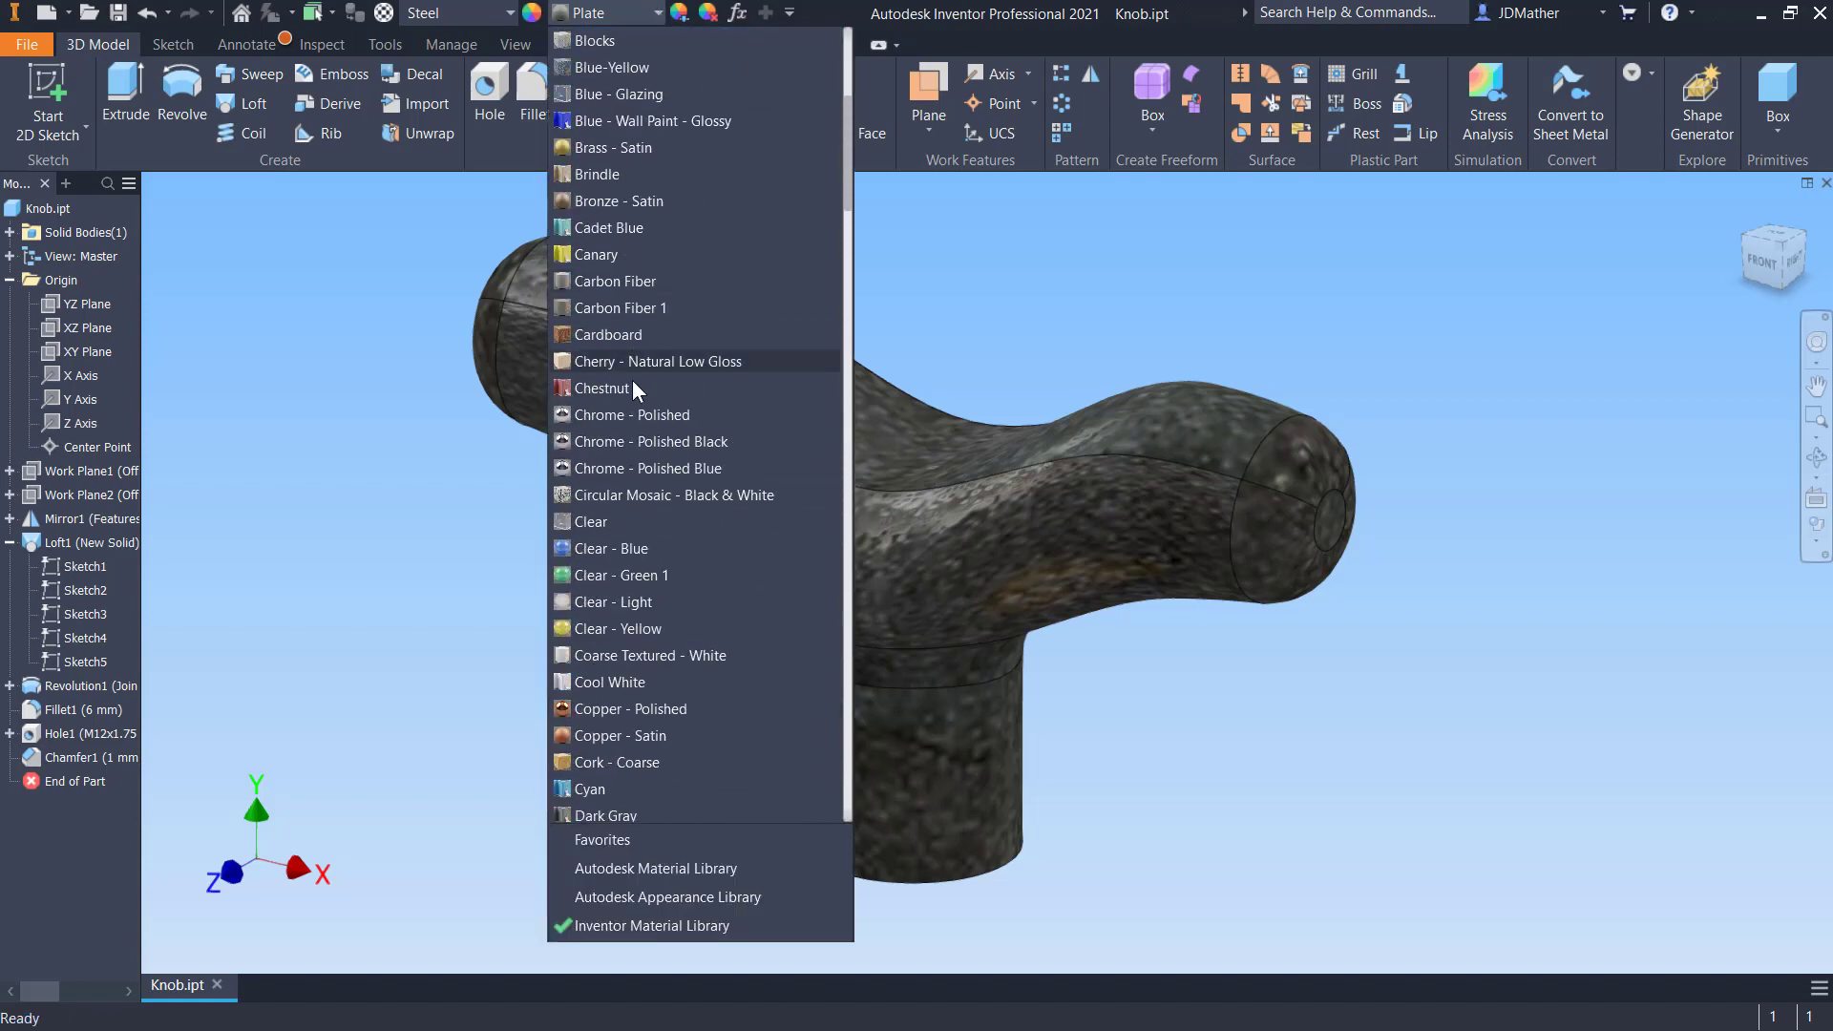
left_click(626, 414)
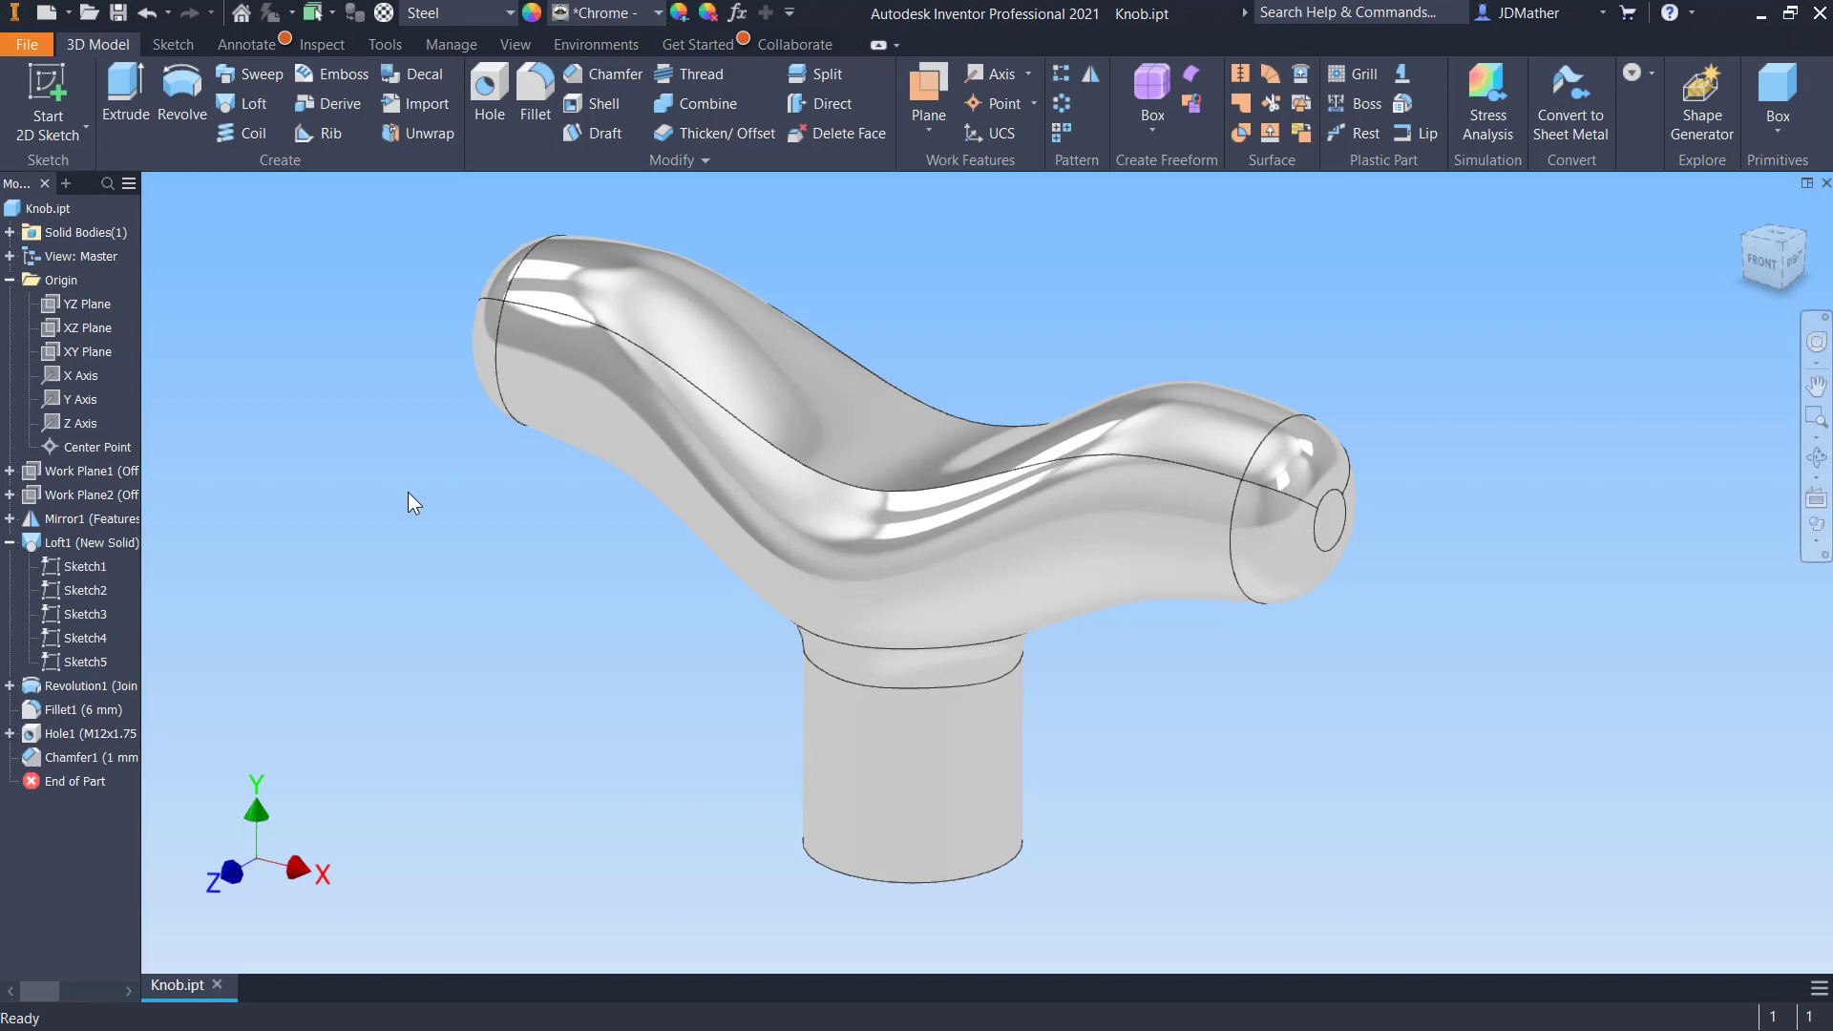